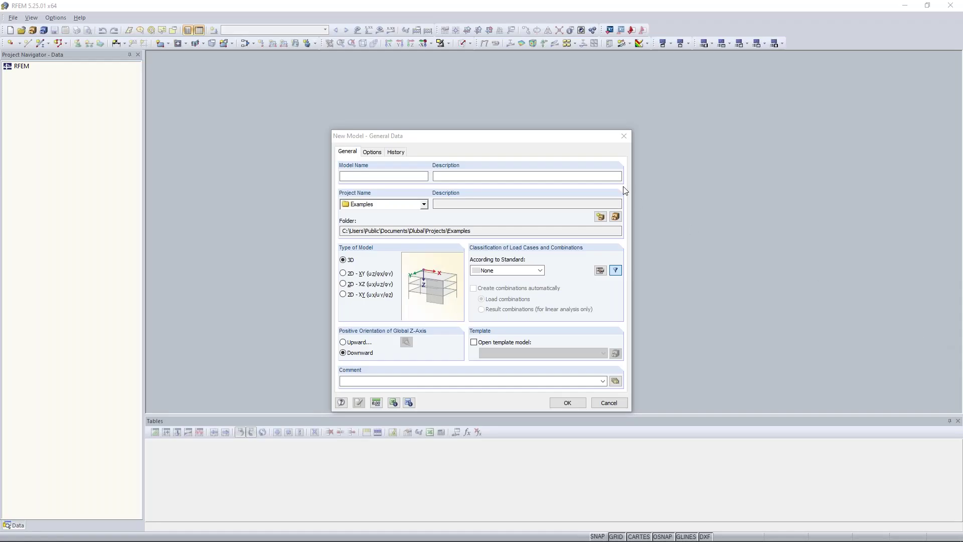
pyautogui.moveTo(450, 136); pyautogui.dragTo(422, 90)
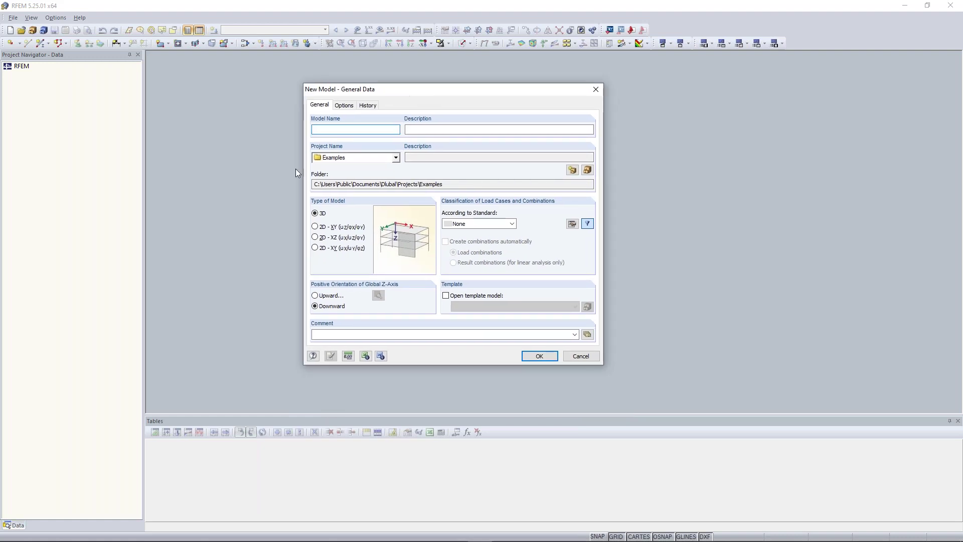
pyautogui.moveTo(354, 91); pyautogui.dragTo(367, 104)
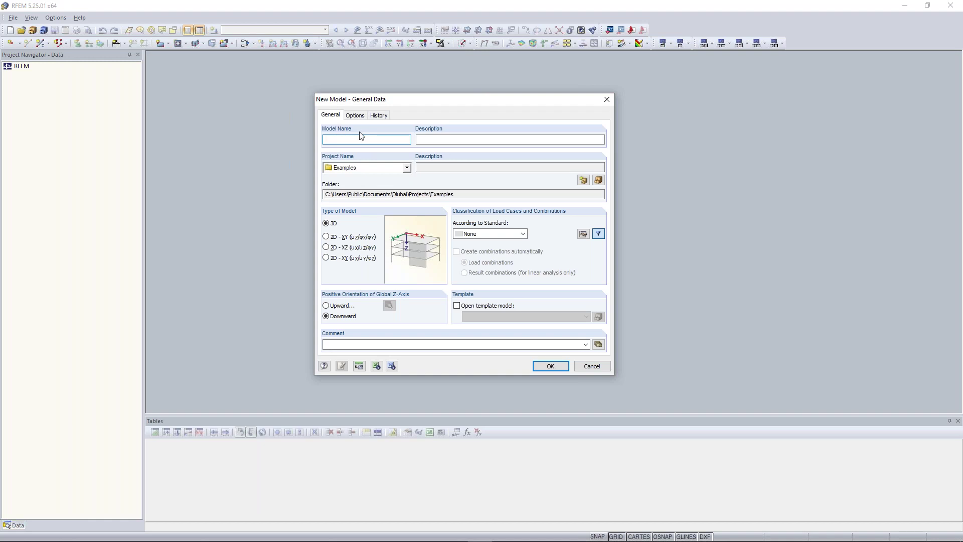
pyautogui.click(605, 101)
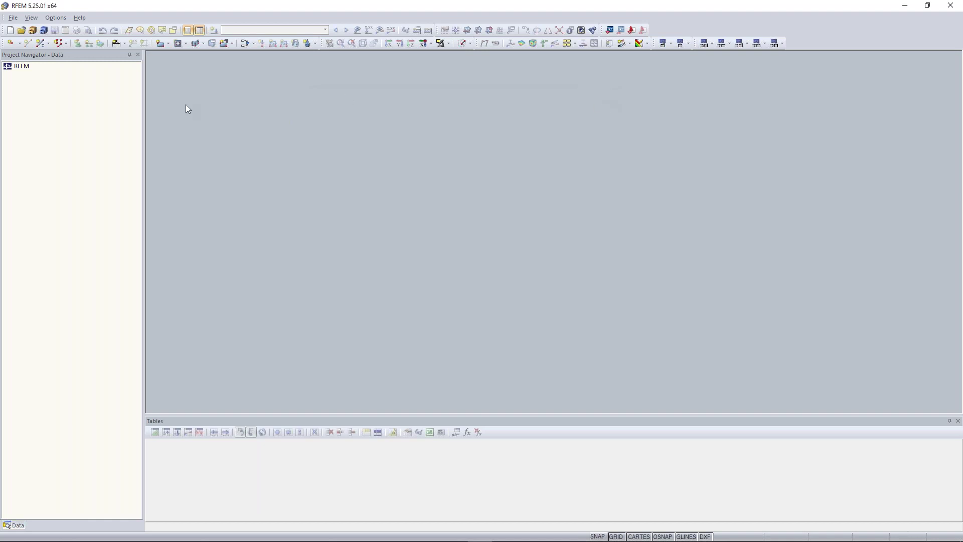
pyautogui.click(13, 21)
pyautogui.click(80, 17)
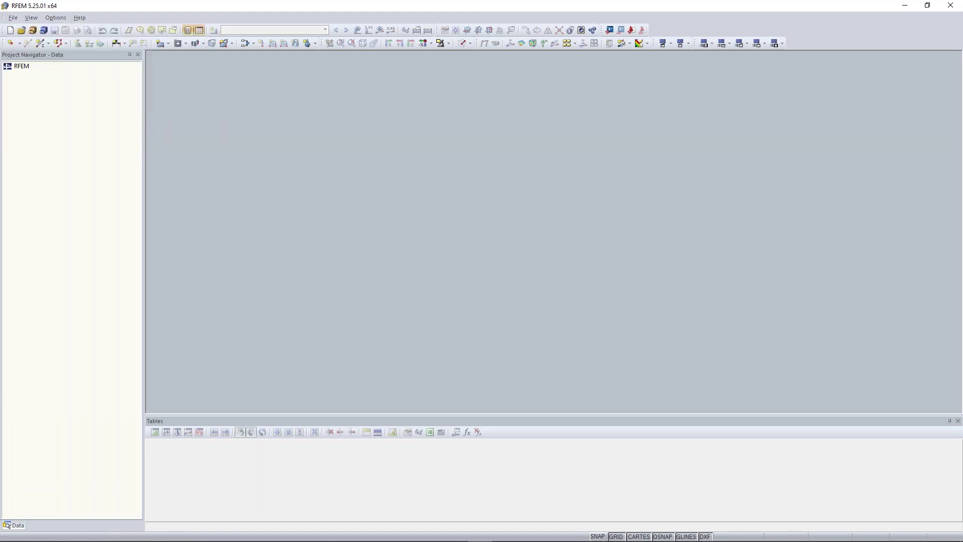
pyautogui.click(13, 19)
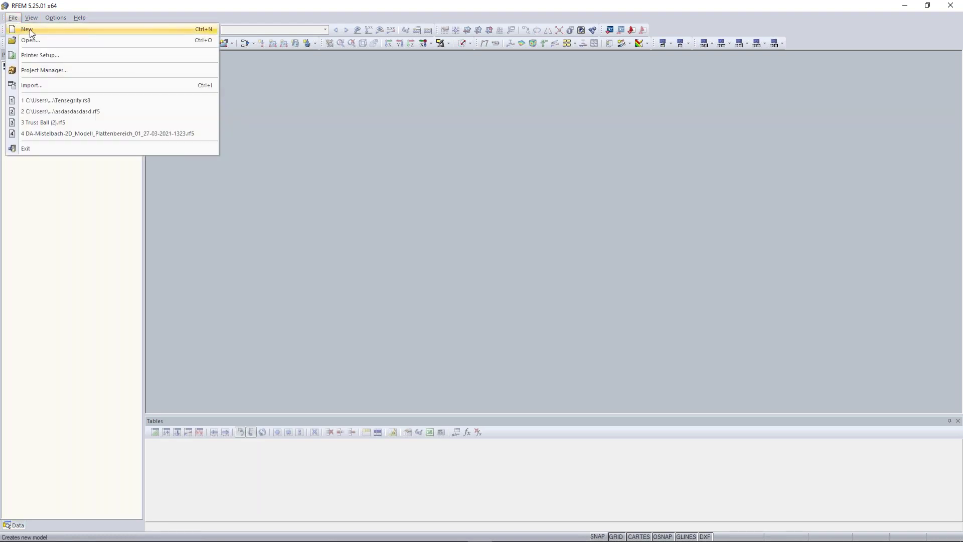
pyautogui.click(108, 19)
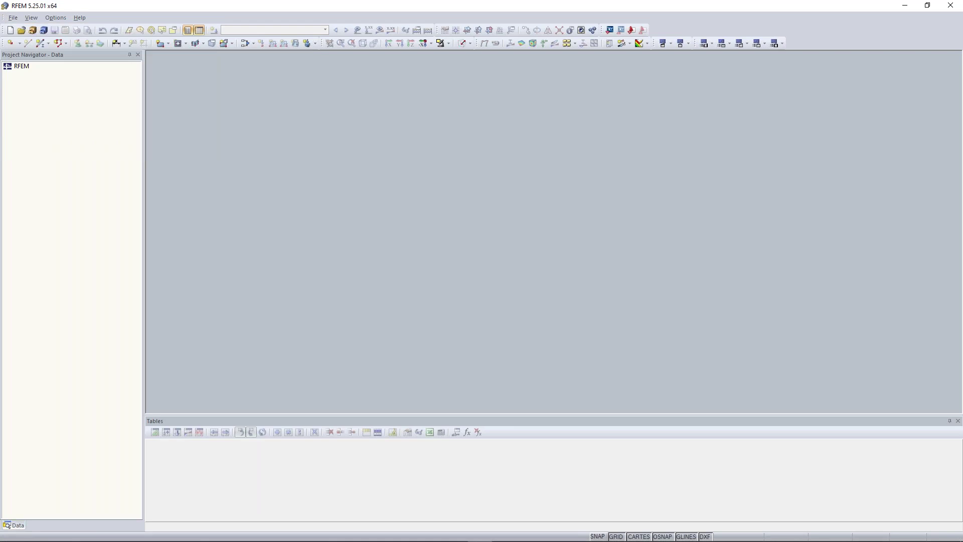
# Step: Start a new model and name it "Continous Plate 01"
pyautogui.click(11, 33)
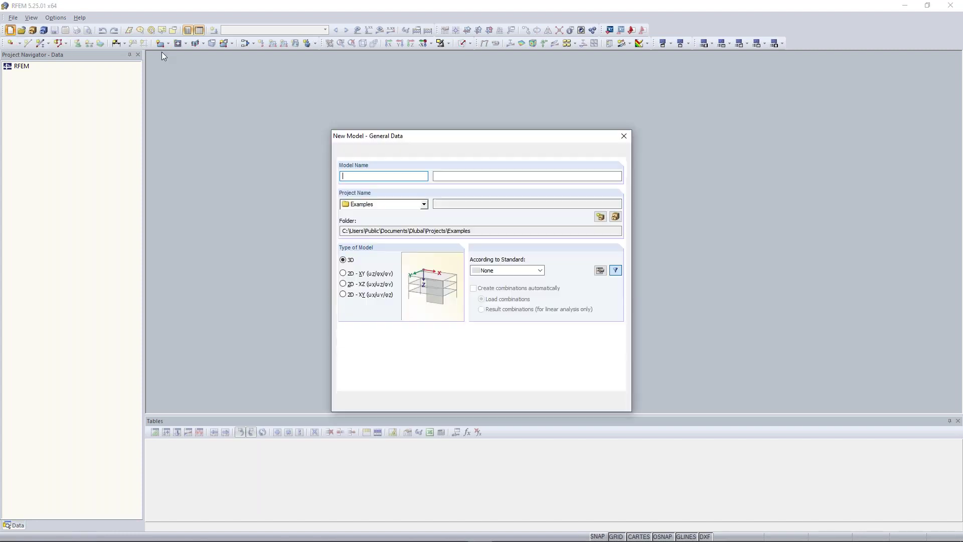
pyautogui.moveTo(470, 137); pyautogui.dragTo(456, 124)
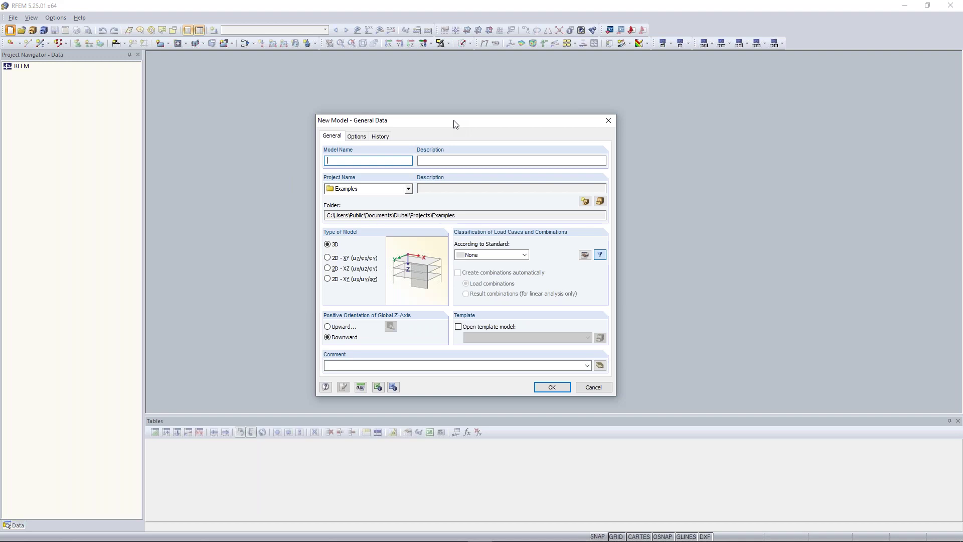
pyautogui.write('Conti')
pyautogui.write('niou')
pyautogui.press('BackSpace')
pyautogui.press('BackSpace')
pyautogui.write('ous Plate 01')
# Step: Browse the available project folders, including those inside Examples, and assign the model to the Examples project
pyautogui.click(408, 189)
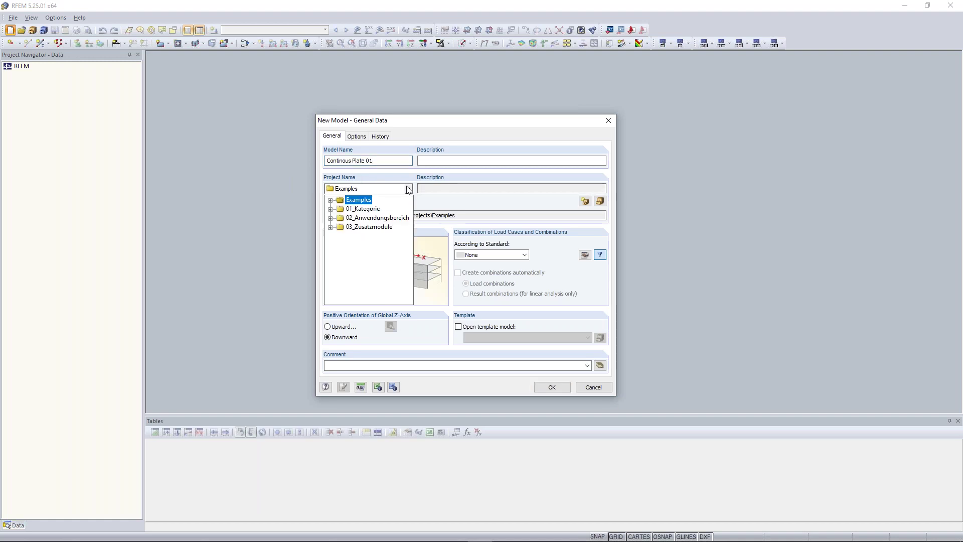
pyautogui.click(370, 182)
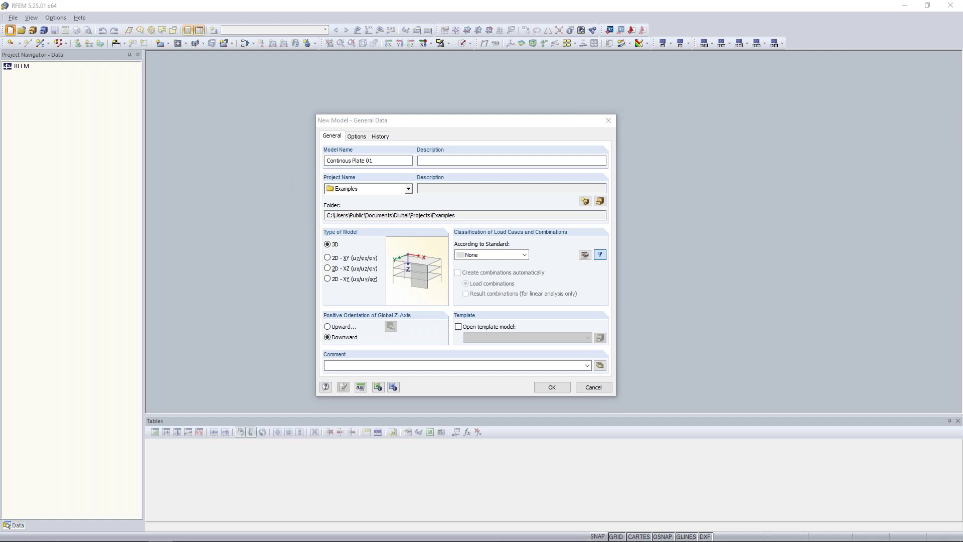
pyautogui.click(407, 188)
pyautogui.click(330, 200)
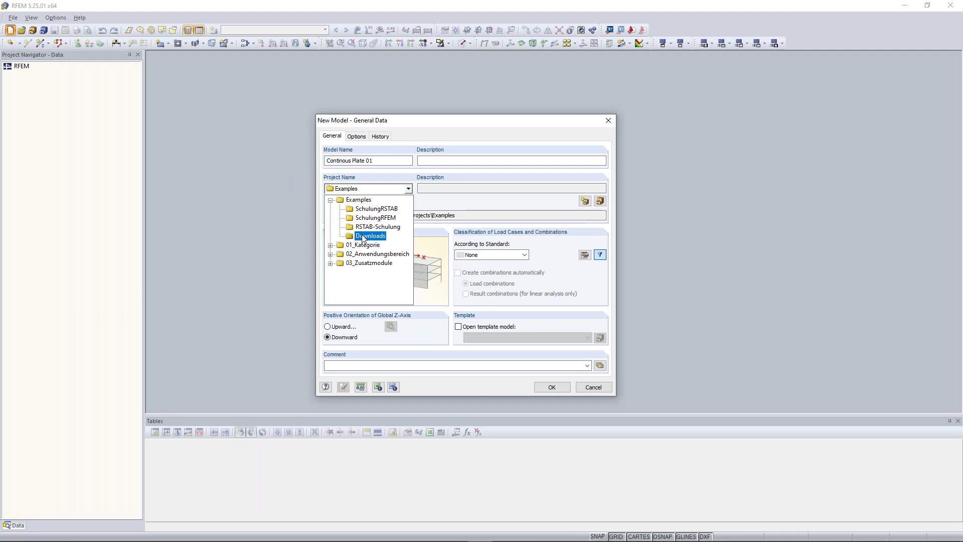
pyautogui.click(361, 200)
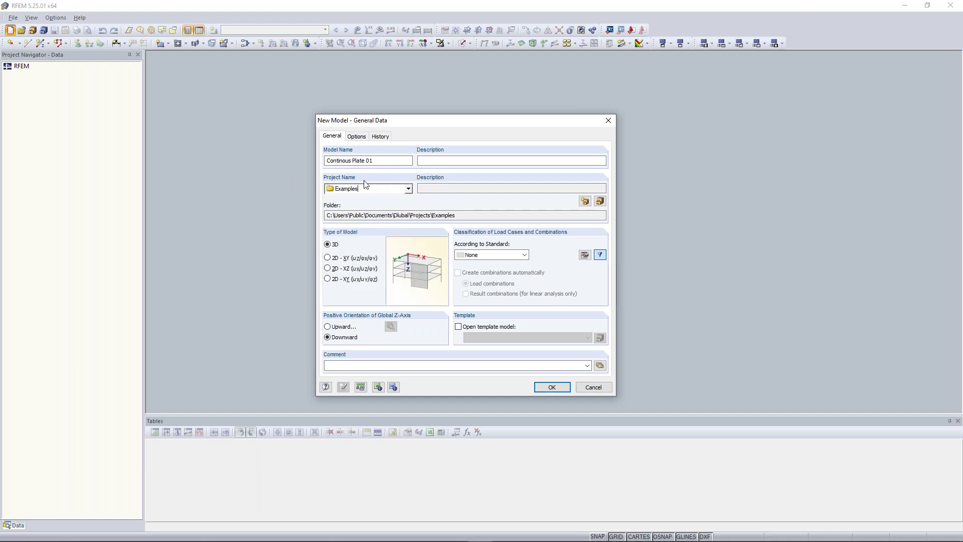
pyautogui.click(585, 200)
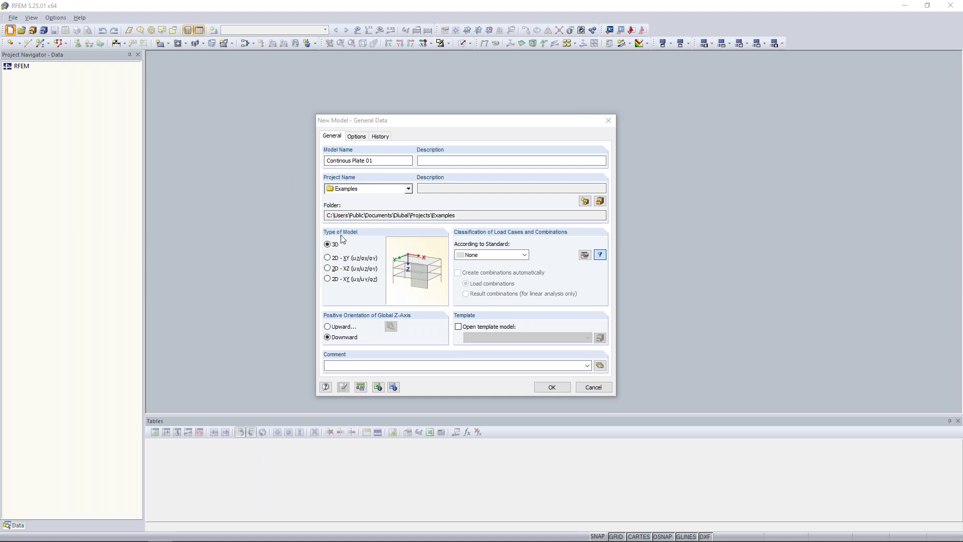
# Step: Correct the model name to "Continuous Plate 01" and, after comparing the model types, set it to 2D - XY (uz/φx/φy)
pyautogui.click(344, 160)
pyautogui.write('u')
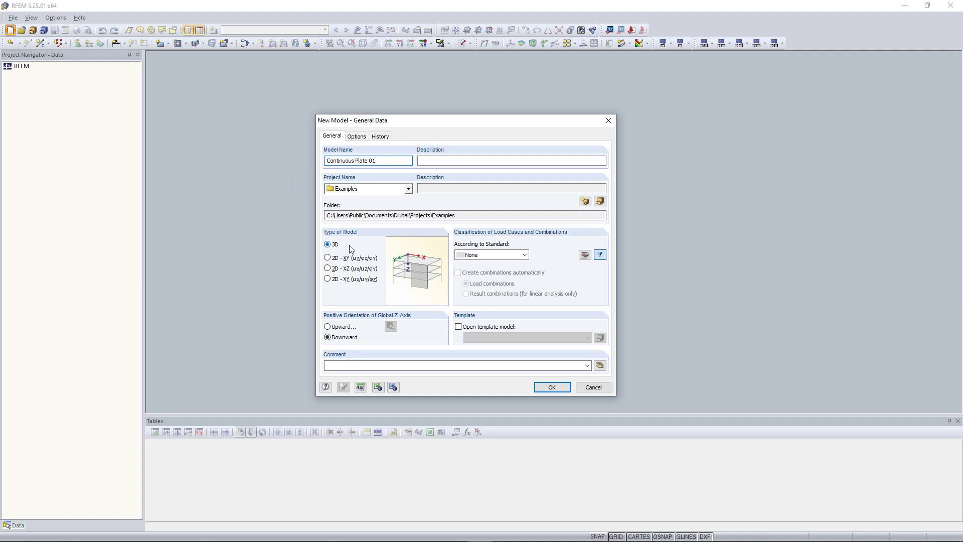
pyautogui.click(328, 245)
pyautogui.click(330, 260)
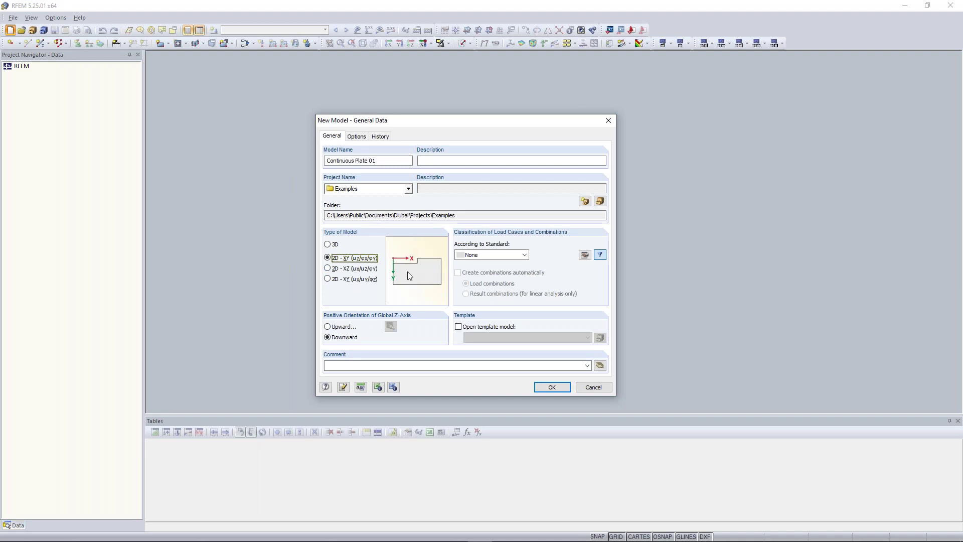
pyautogui.click(339, 270)
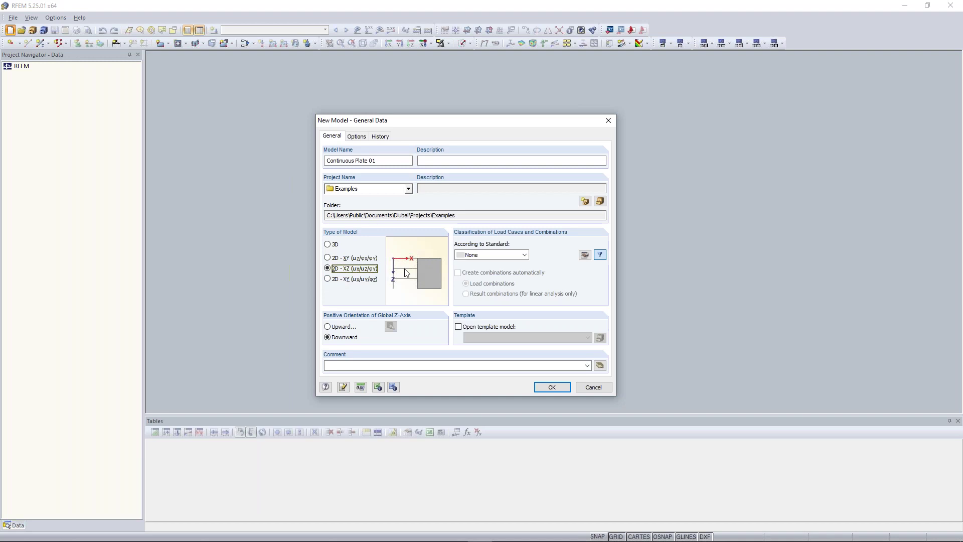
pyautogui.click(349, 280)
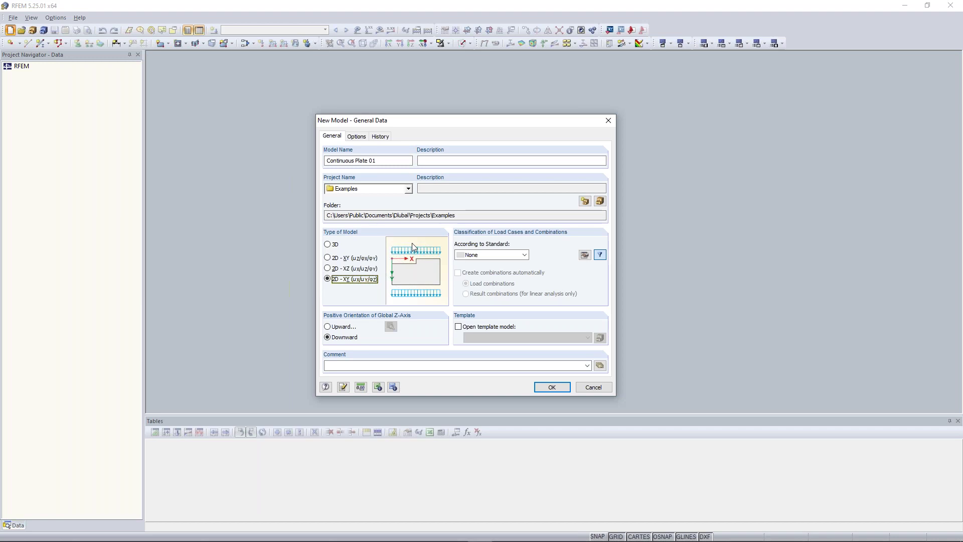
pyautogui.click(341, 258)
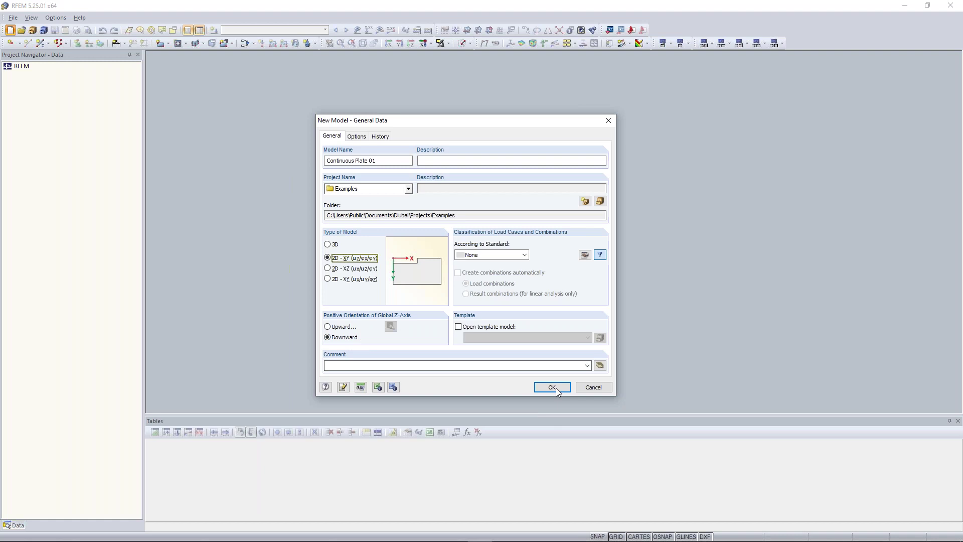
# Step: Review the units and decimal places for model, loads, results and dimensions, accept them, and create the new model
pyautogui.click(361, 386)
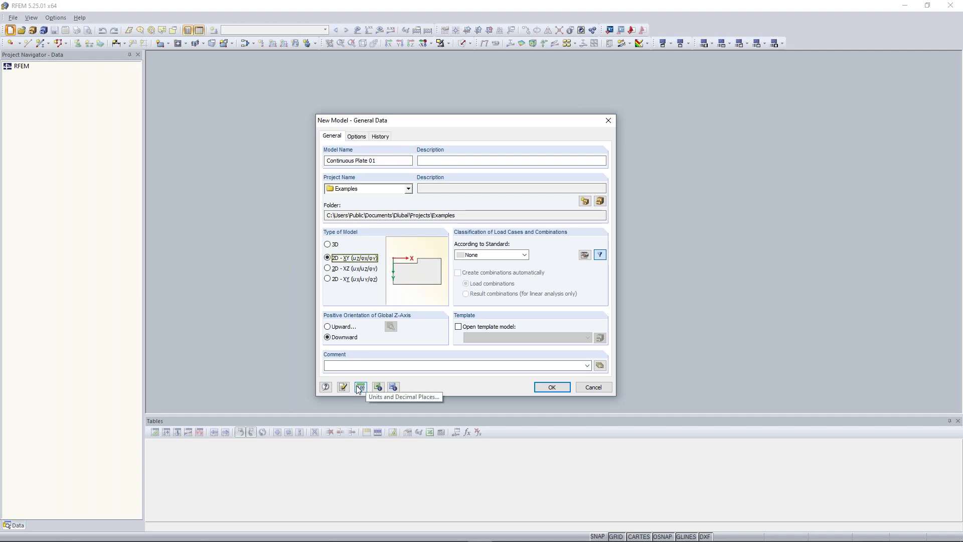
pyautogui.click(361, 387)
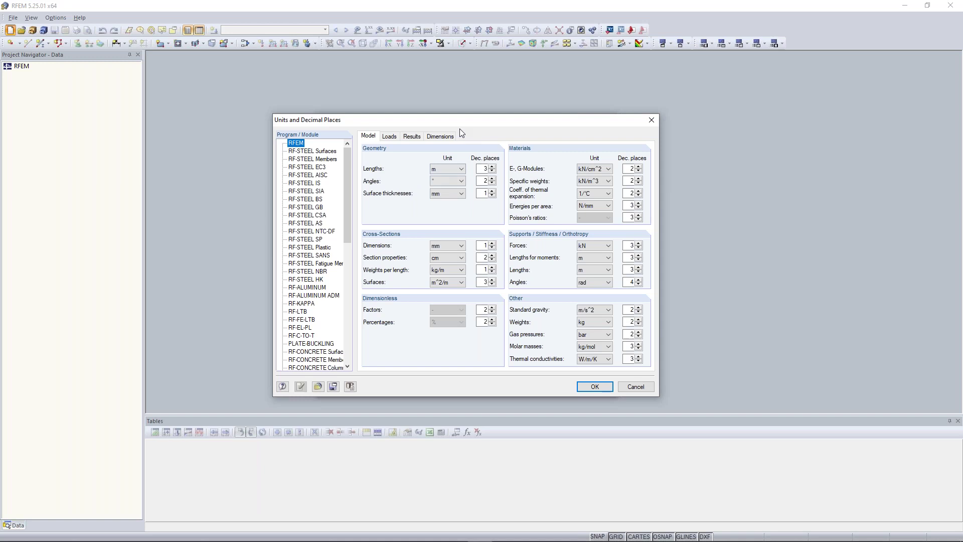
pyautogui.click(450, 173)
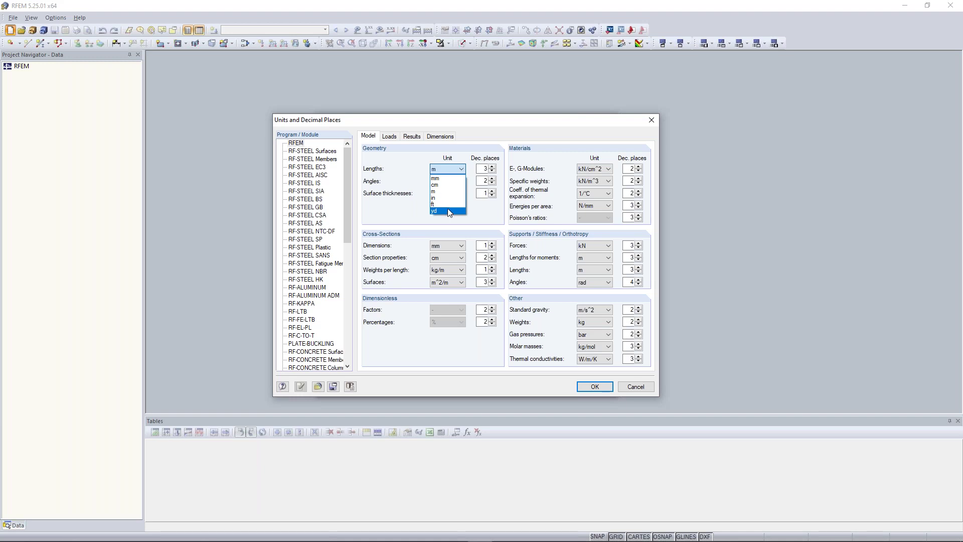
pyautogui.click(398, 173)
pyautogui.click(389, 137)
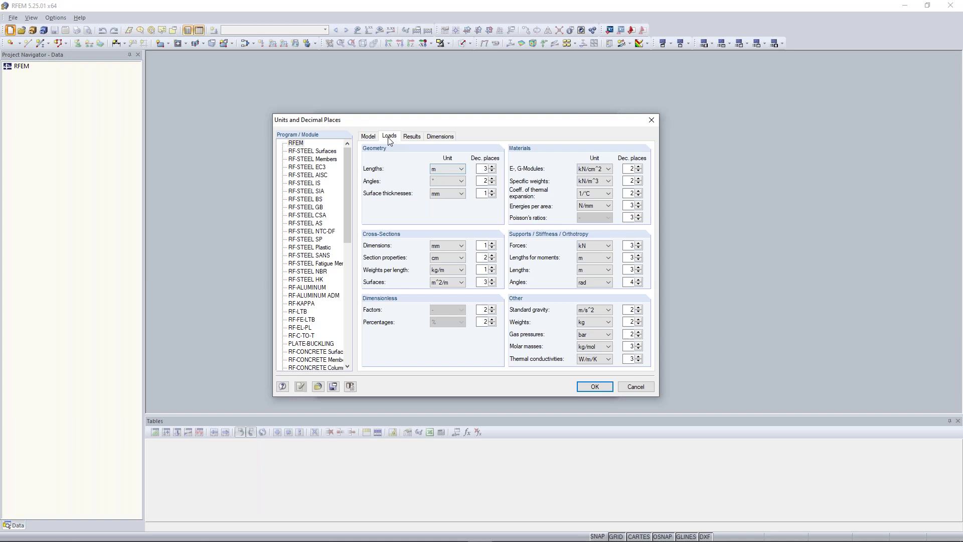
pyautogui.click(411, 136)
pyautogui.click(446, 137)
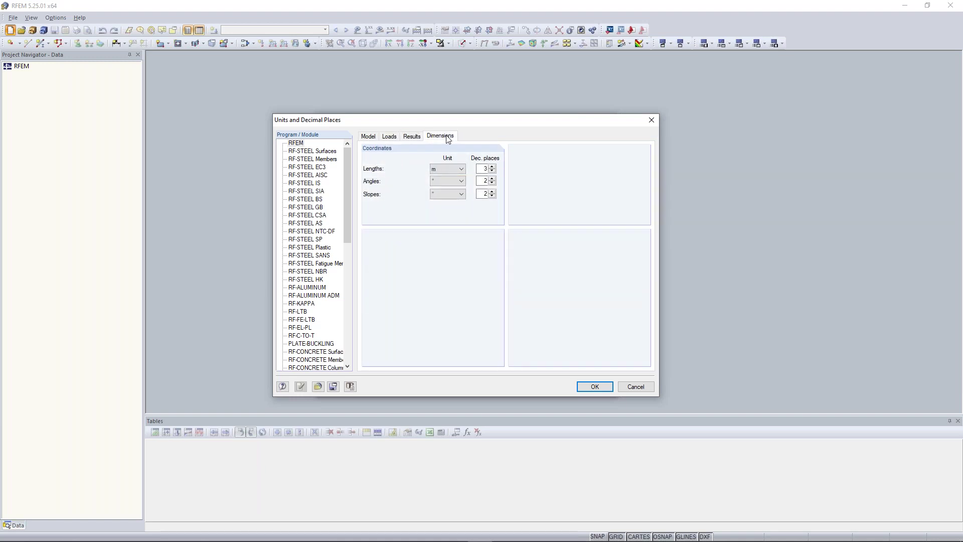
pyautogui.click(372, 140)
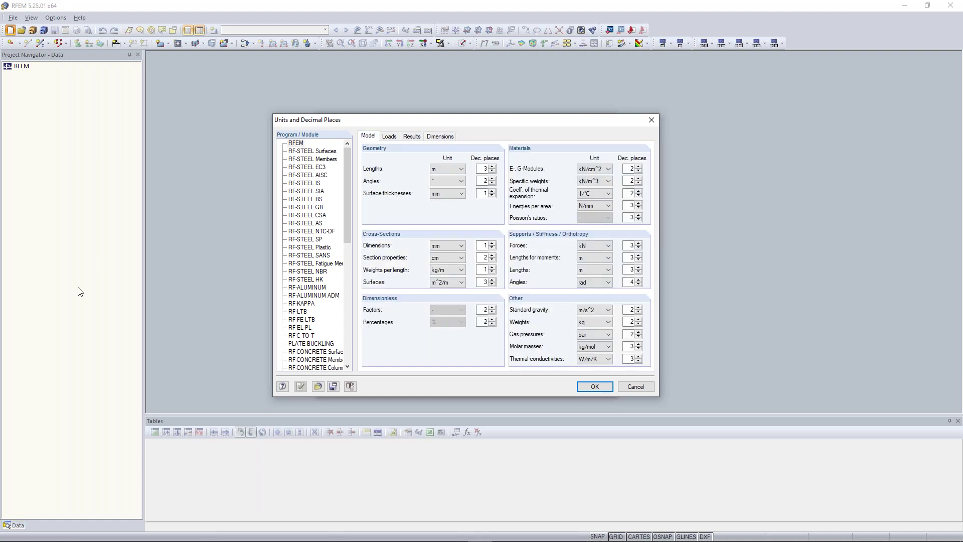
pyautogui.click(598, 388)
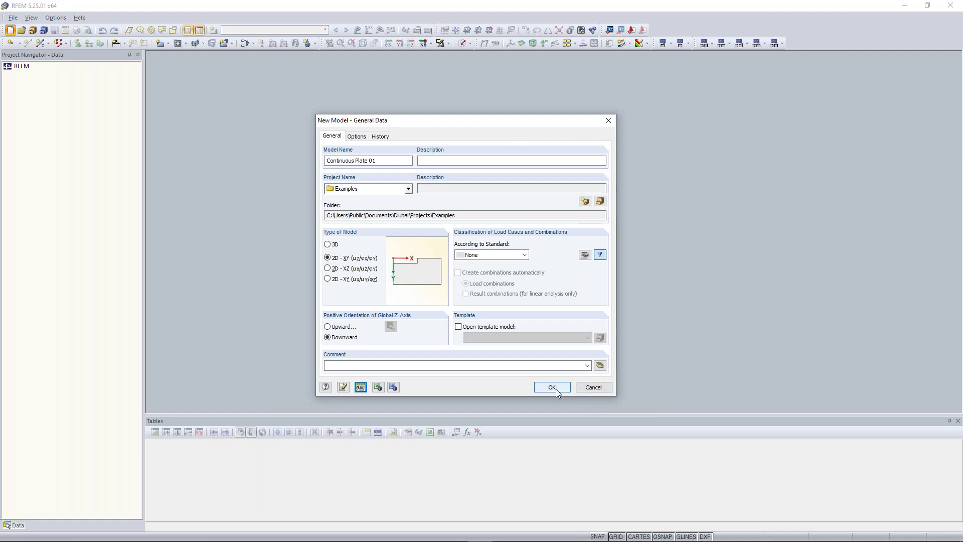
pyautogui.click(554, 389)
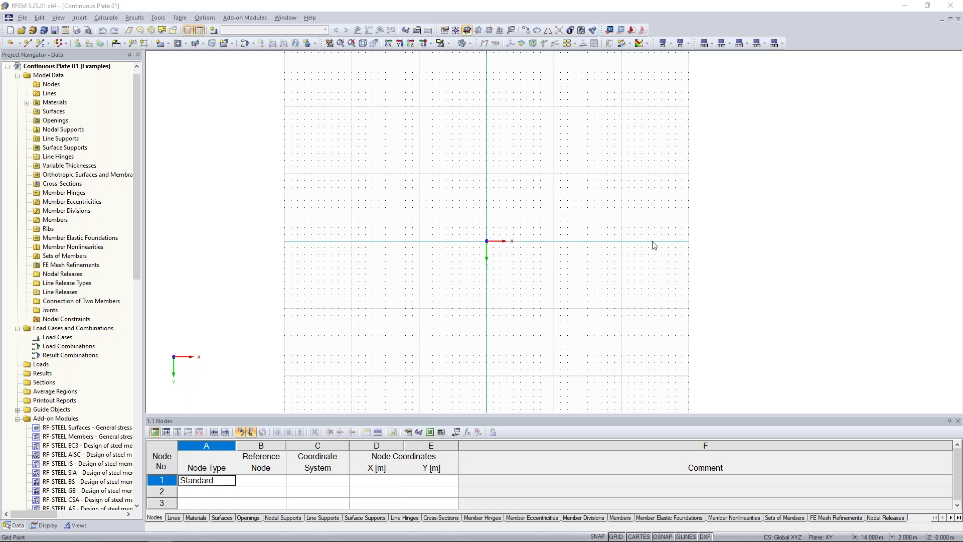
# Step: Examine the project navigator from model data down to the add-on modules, and look over the empty XY work plane
pyautogui.scroll(-6, 133, 303)
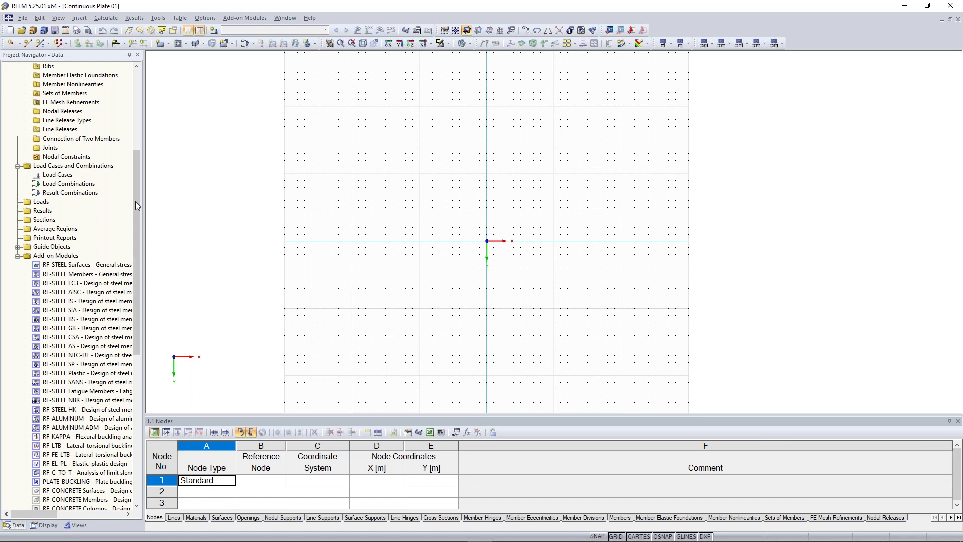
pyautogui.scroll(-5, 133, 231)
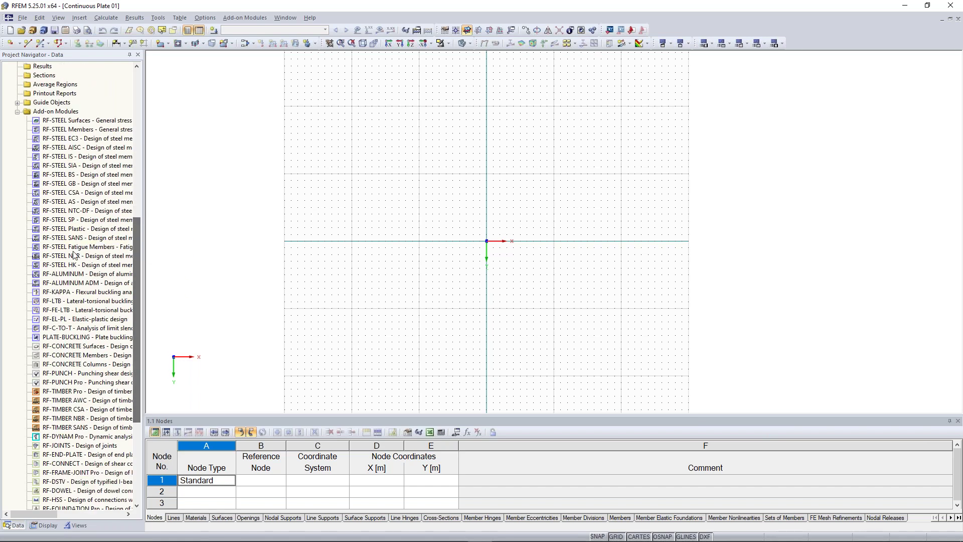
pyautogui.moveTo(139, 286); pyautogui.dragTo(139, 252)
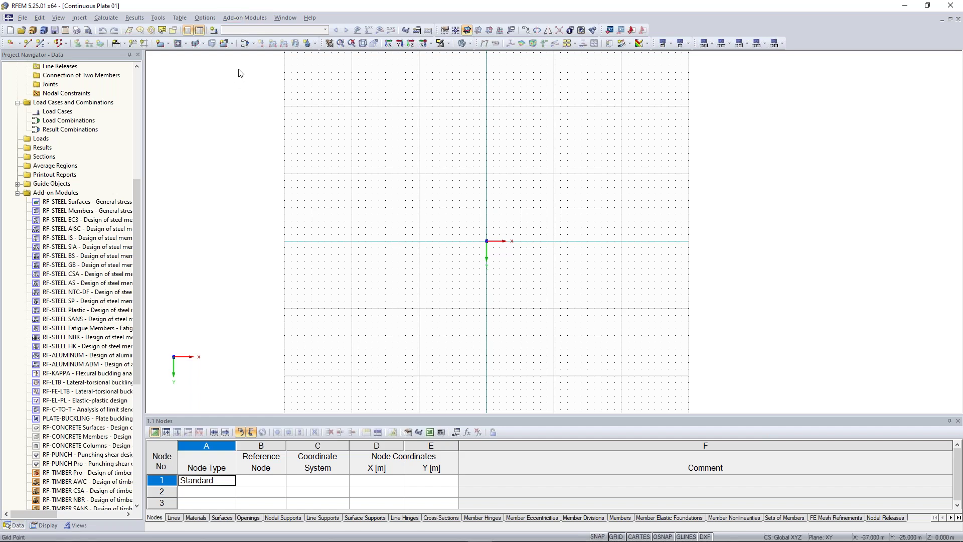
pyautogui.moveTo(136, 193); pyautogui.dragTo(154, 84)
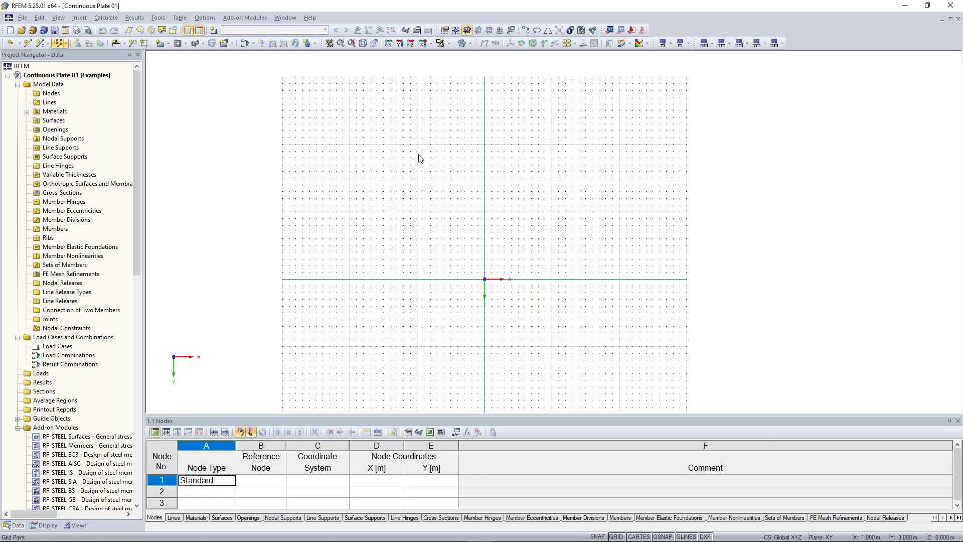
pyautogui.scroll(-1, 403, 193)
pyautogui.moveTo(403, 193); pyautogui.dragTo(395, 161, button='middle')
pyautogui.scroll(-1, 396, 161)
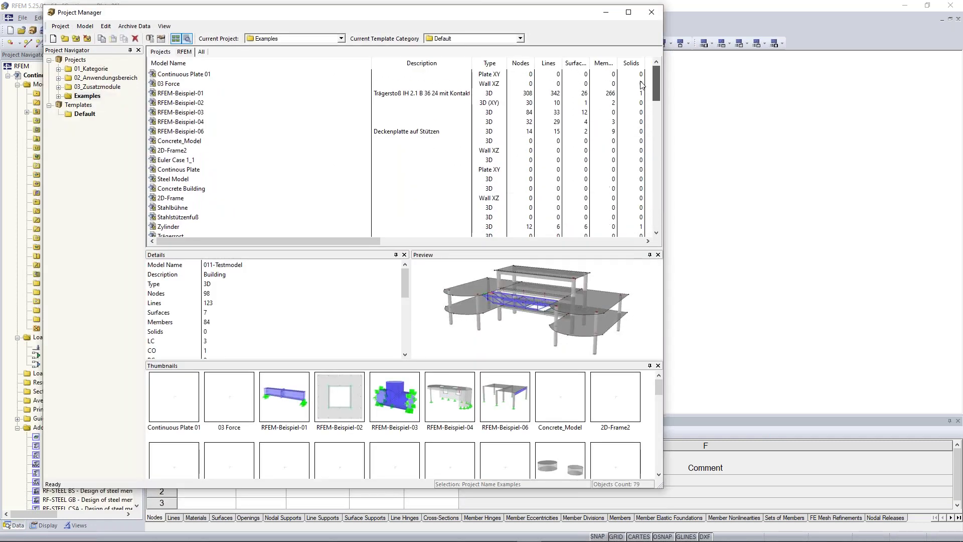
# Step: Preview RFEM-Beispiel-02, RFEM-Beispiel-04 and RFEM-Beispiel-06 in the Examples project, and open RFEM-Beispiel-06
pyautogui.click(184, 103)
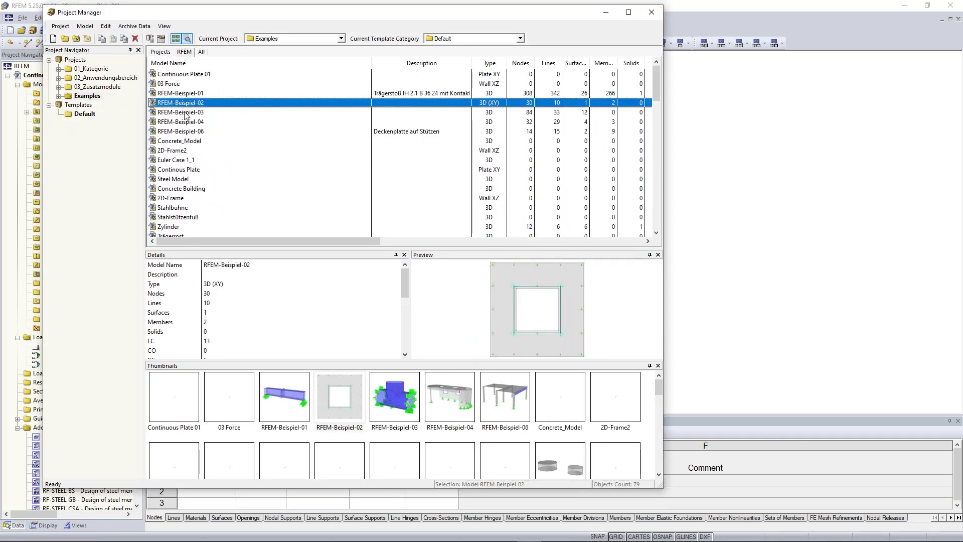
pyautogui.click(186, 122)
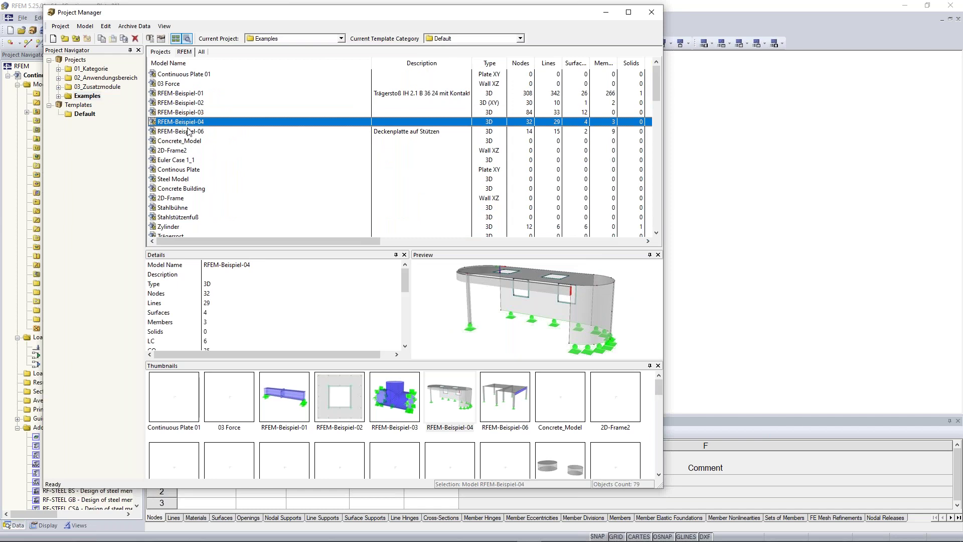
pyautogui.click(188, 131)
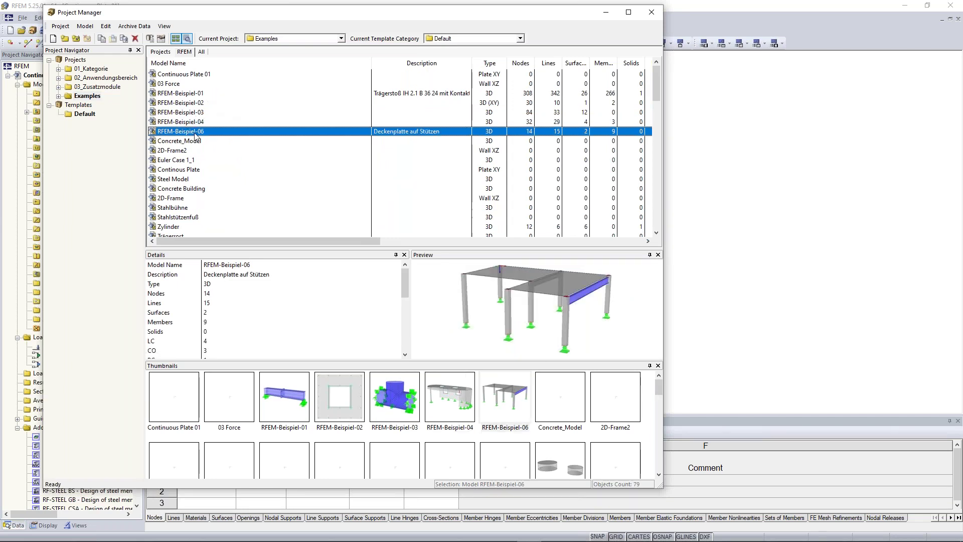
pyautogui.press('Escape')
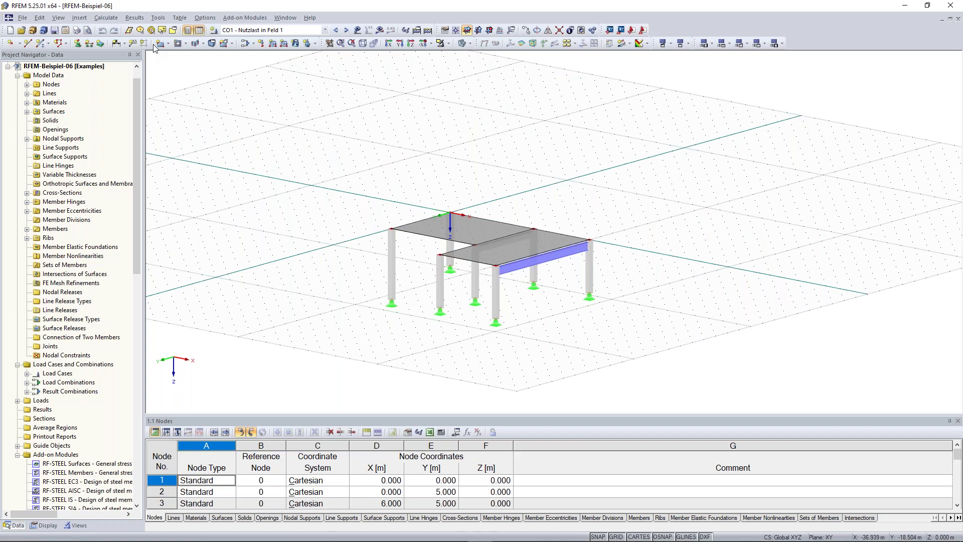
# Step: Examine the commands for handling files and for editing model data, loads, and load cases and combinations
pyautogui.click(27, 20)
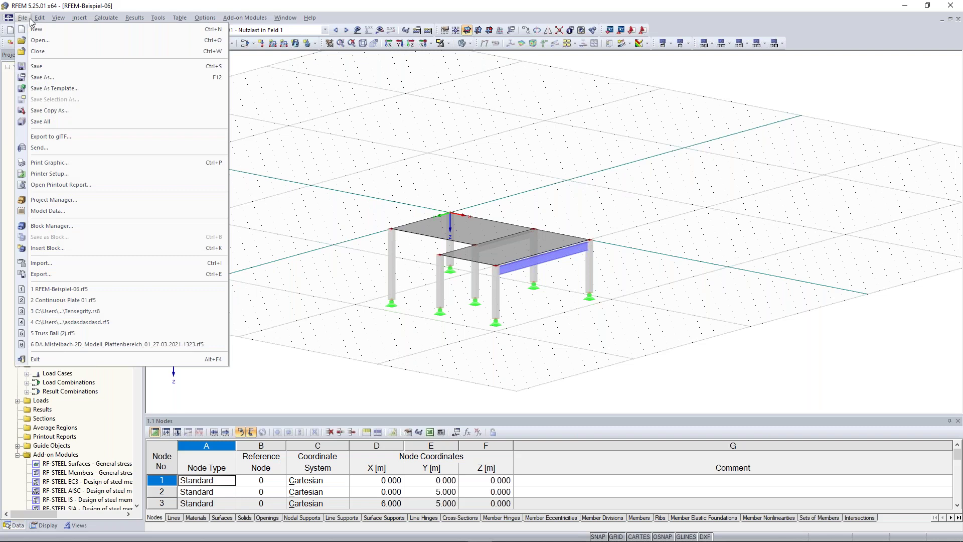
pyautogui.moveTo(42, 20)
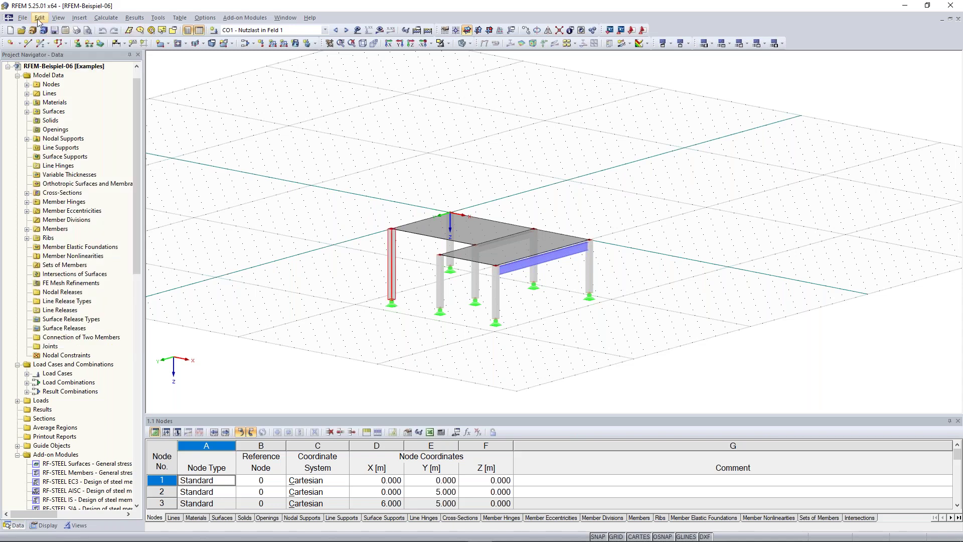
pyautogui.click(39, 18)
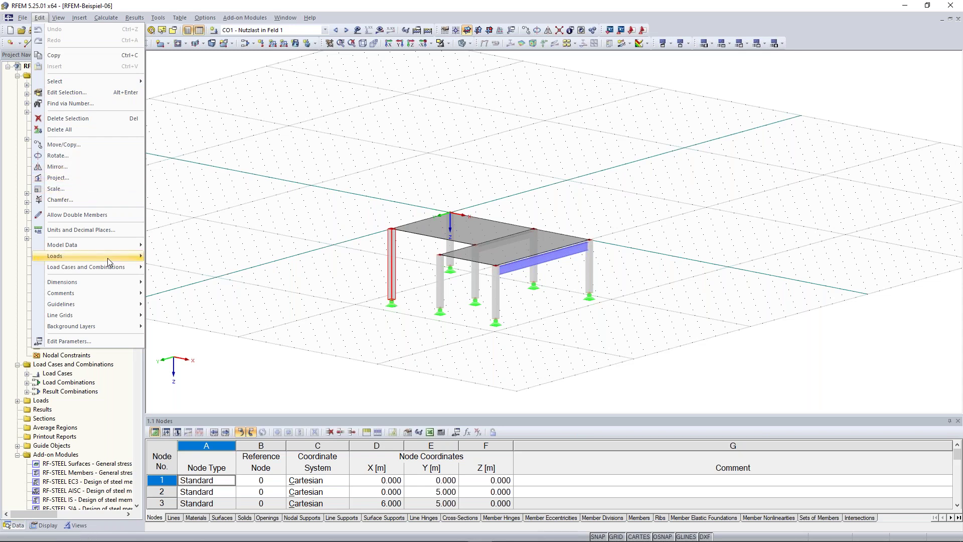
pyautogui.moveTo(108, 252)
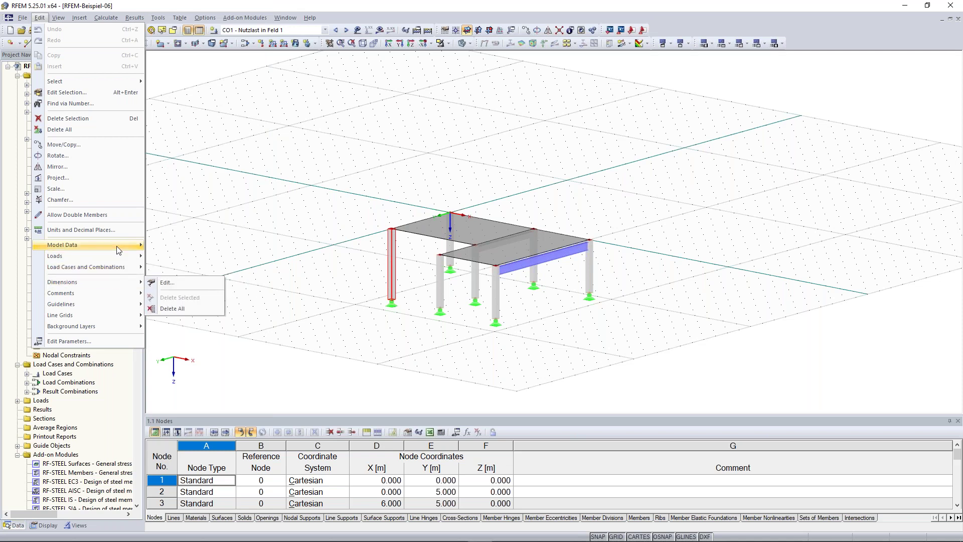
pyautogui.moveTo(122, 266)
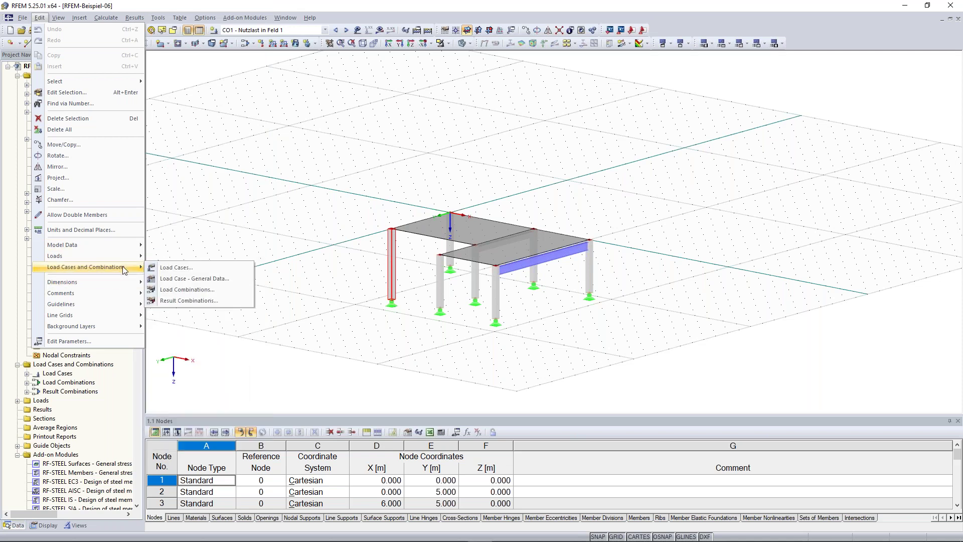
# Step: Display the loads and then the results of load combination CO1 - Nutzlast in Feld 1 on the model
pyautogui.moveTo(57, 19)
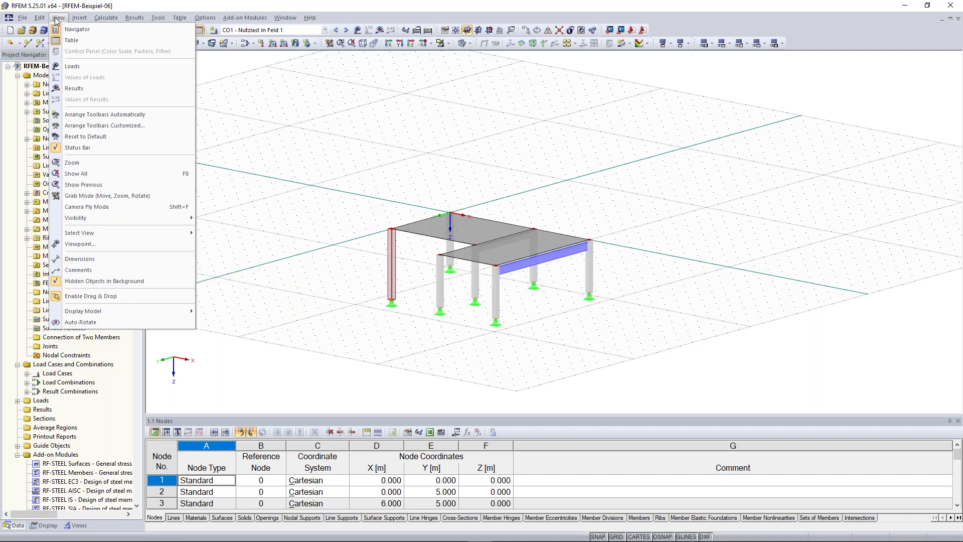
pyautogui.click(89, 68)
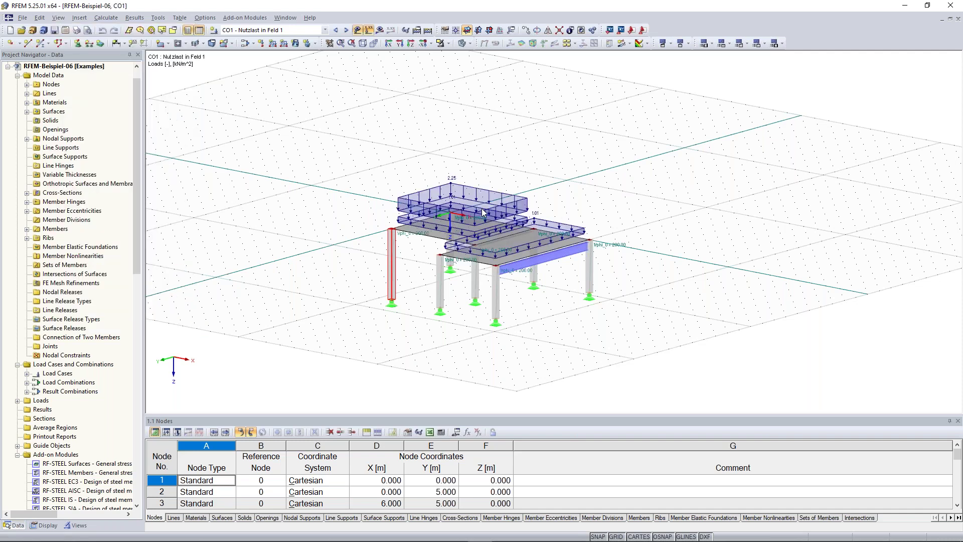
pyautogui.click(59, 17)
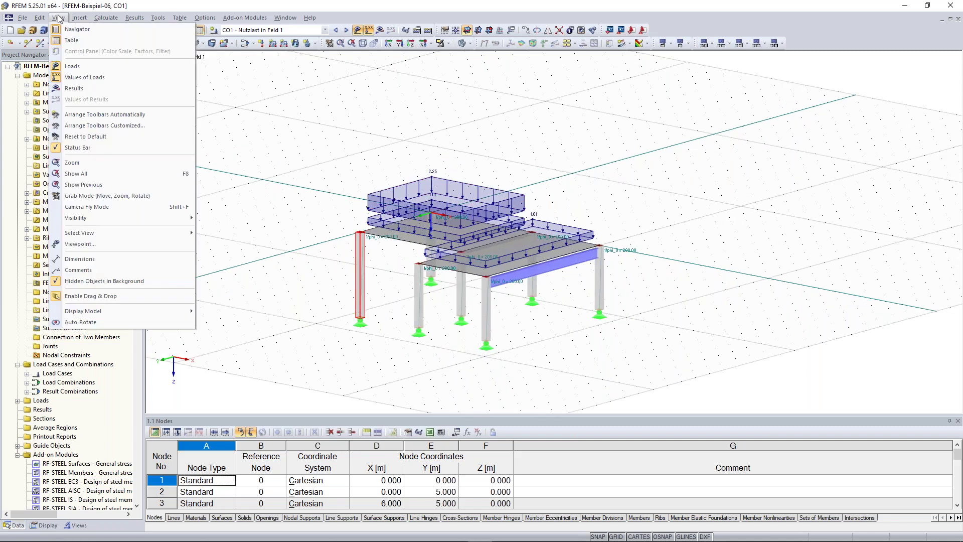
pyautogui.click(89, 89)
pyautogui.click(464, 293)
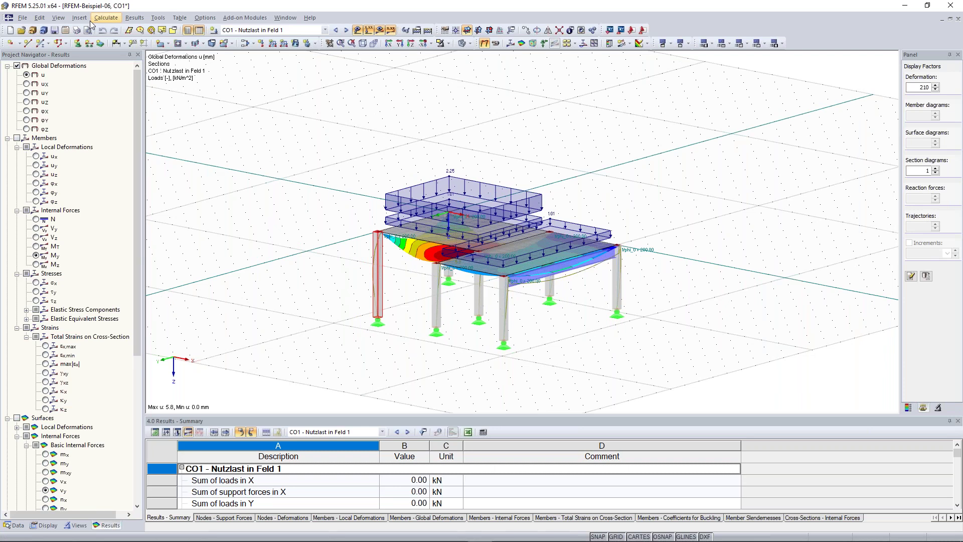
# Step: Examine the remaining view commands and the commands for inserting model data, loads, and load cases and combinations
pyautogui.hotkey('alt', 'v')
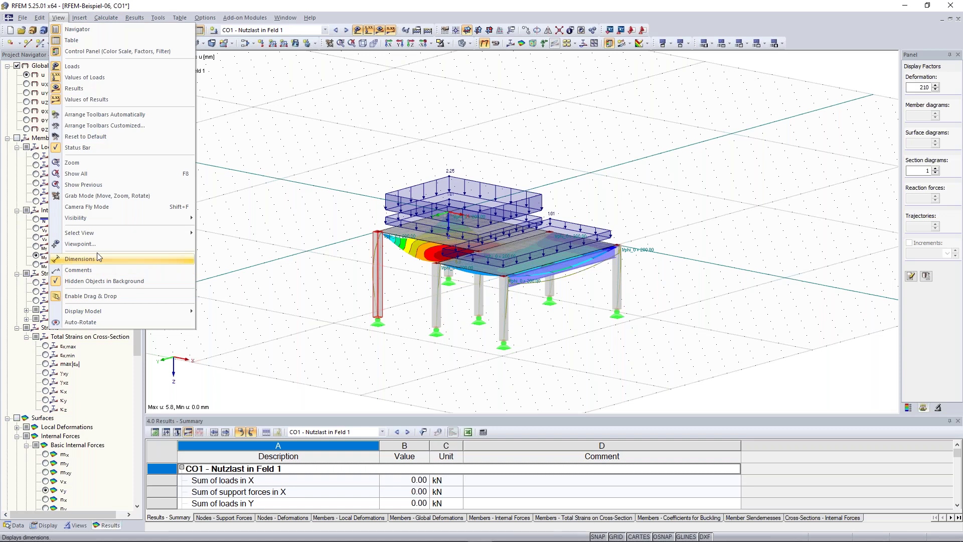
pyautogui.click(79, 17)
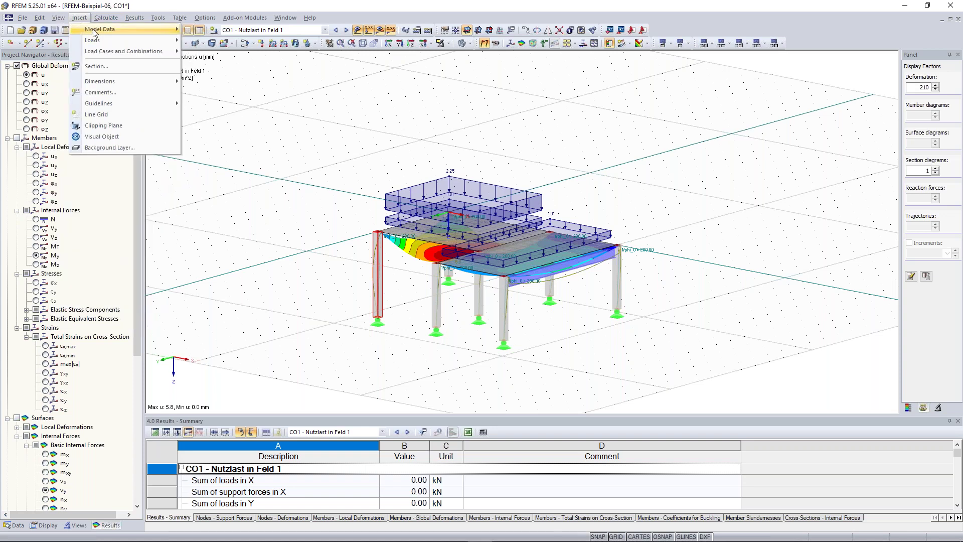
pyautogui.moveTo(94, 32)
pyautogui.click(79, 17)
pyautogui.click(79, 17)
pyautogui.moveTo(86, 32)
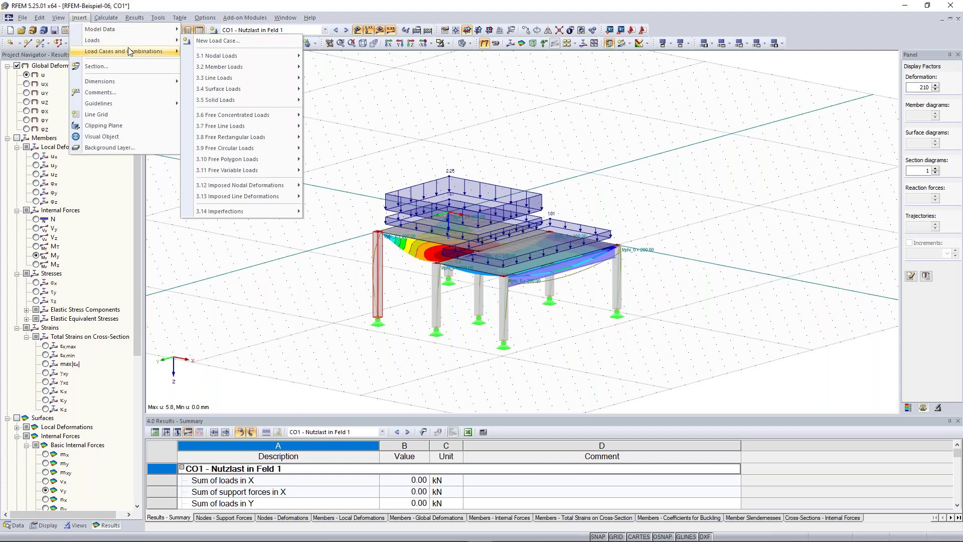
pyautogui.moveTo(129, 51)
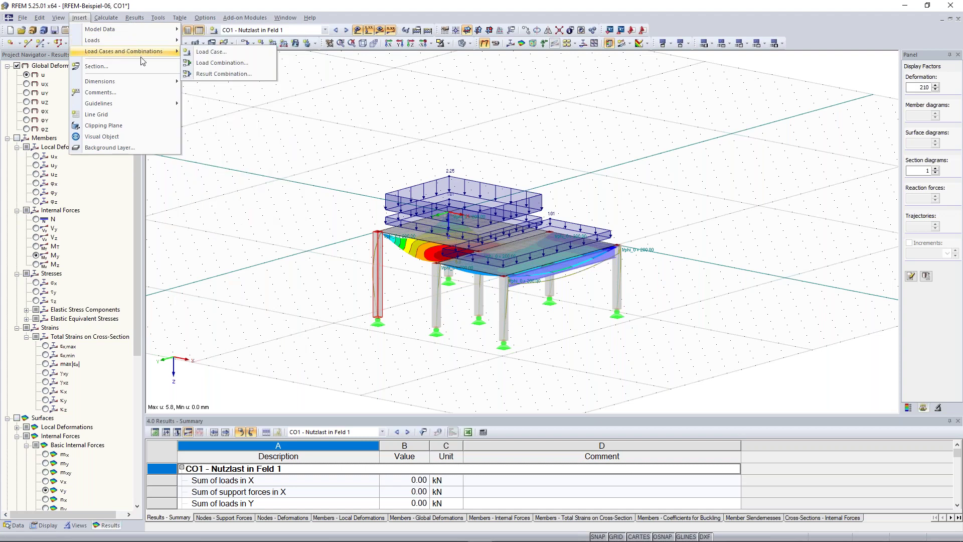
pyautogui.click(309, 166)
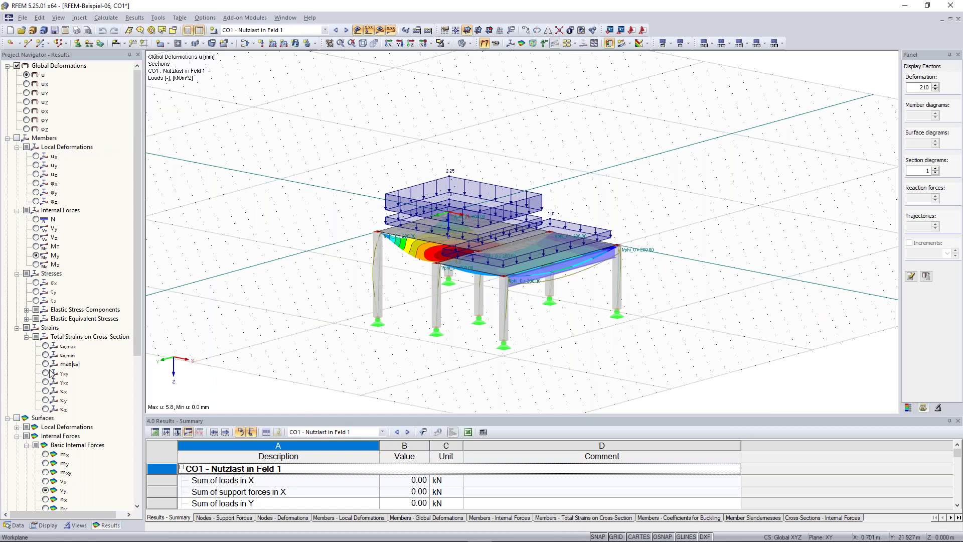
# Step: Show the model data tree in the project navigator instead of the results tree
pyautogui.click(15, 525)
pyautogui.scroll(1, 136, 261)
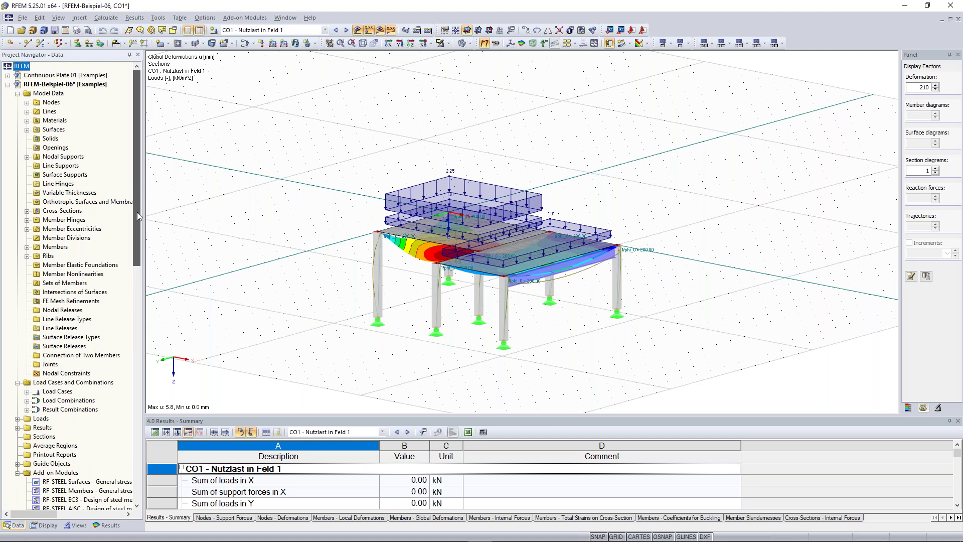
pyautogui.scroll(-2, 309, 153)
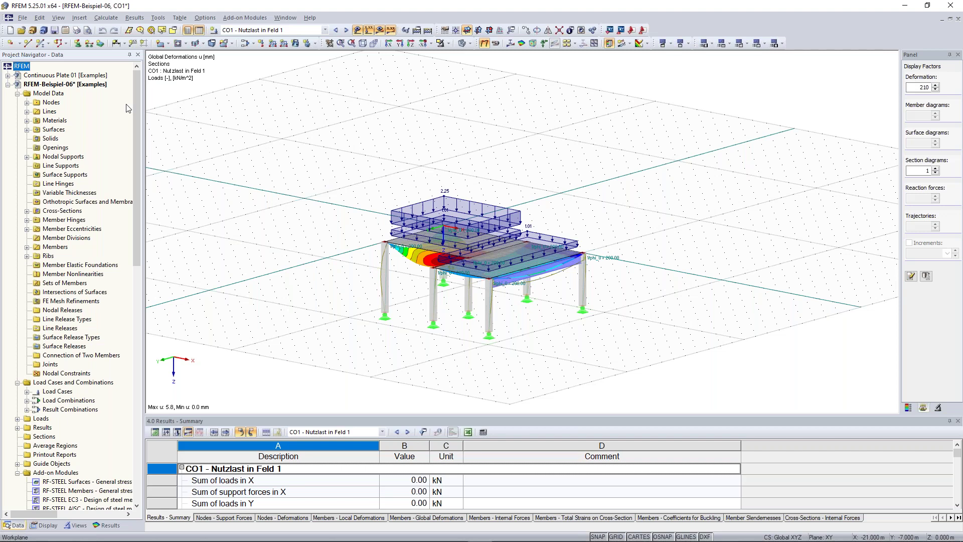
# Step: Compare the insertable model data, loads and combinations with the project navigator, and look over the calculation and results commands
pyautogui.click(79, 17)
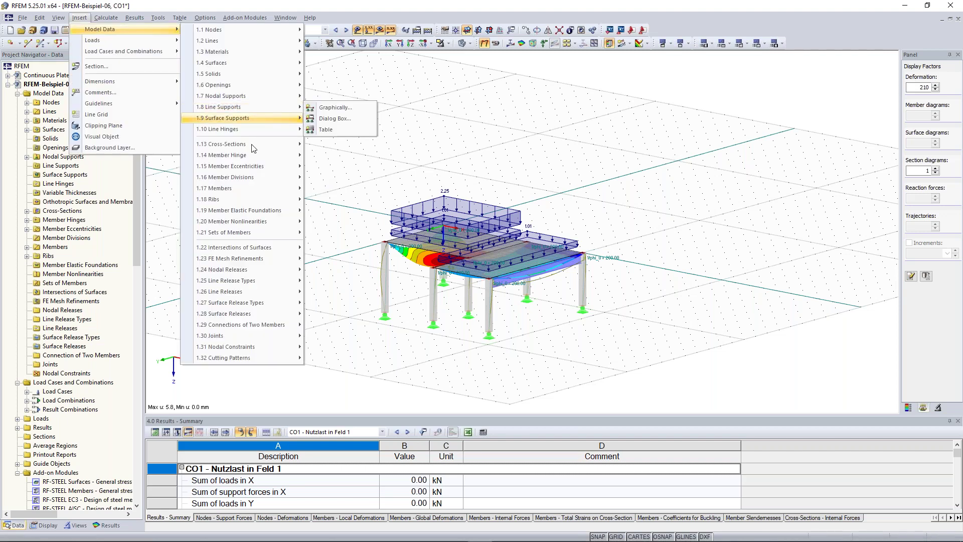
pyautogui.moveTo(258, 177)
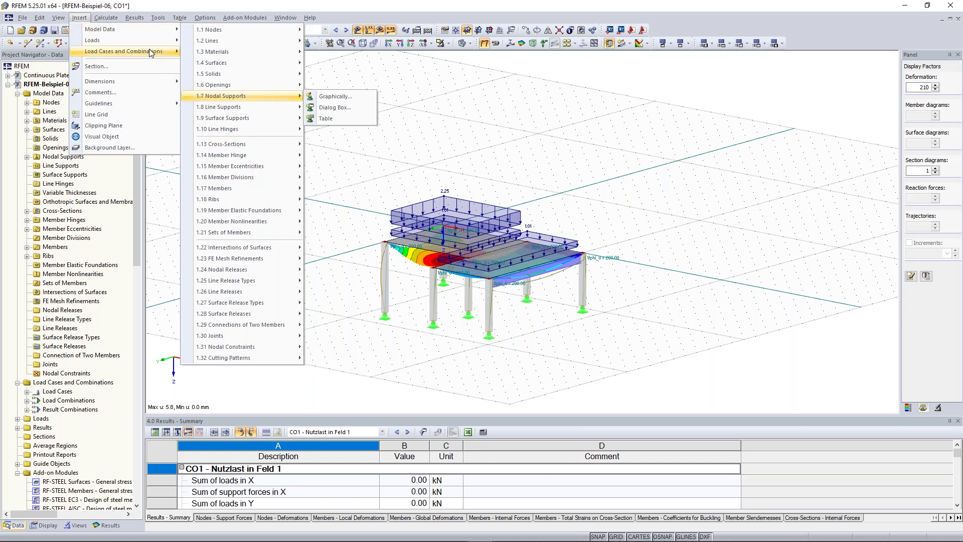
pyautogui.moveTo(151, 52)
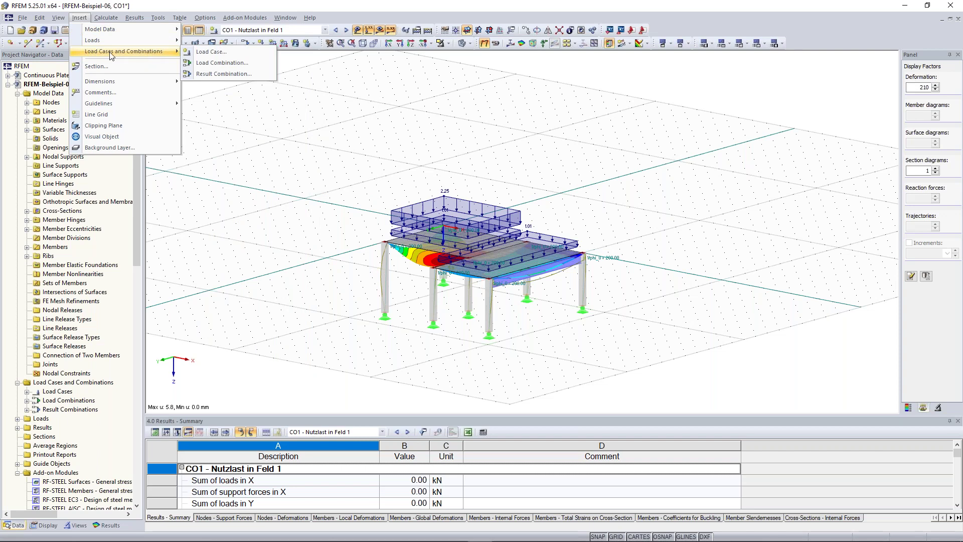
pyautogui.moveTo(102, 42)
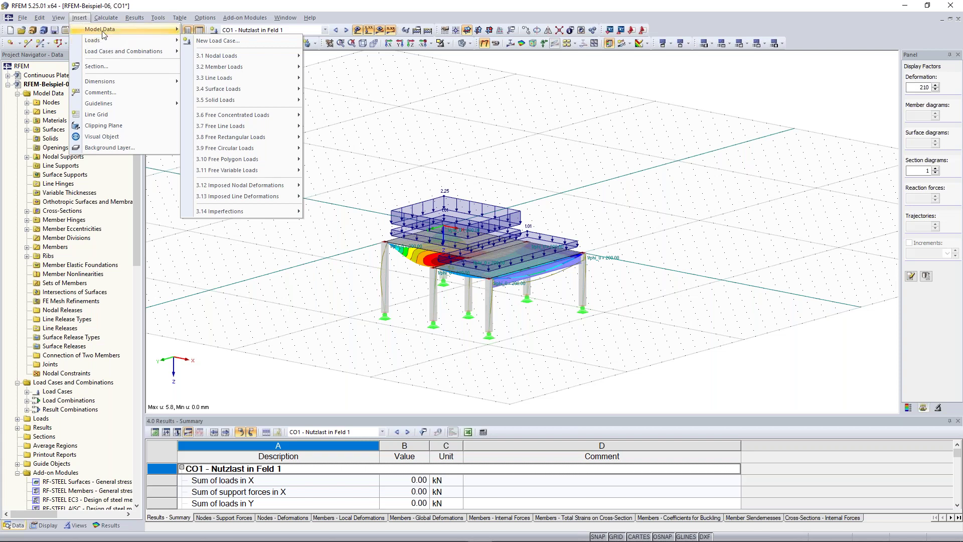
pyautogui.moveTo(109, 20)
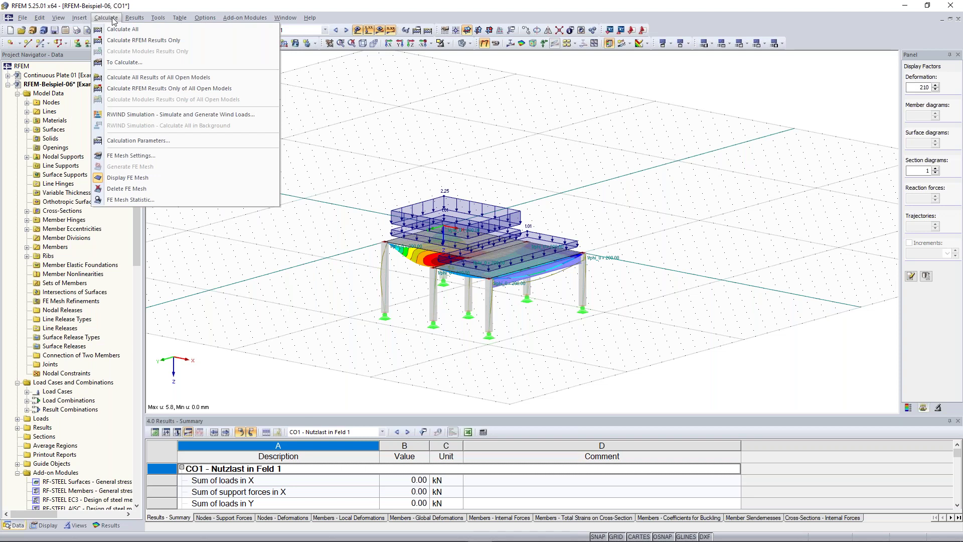
pyautogui.click(133, 19)
pyautogui.moveTo(148, 20)
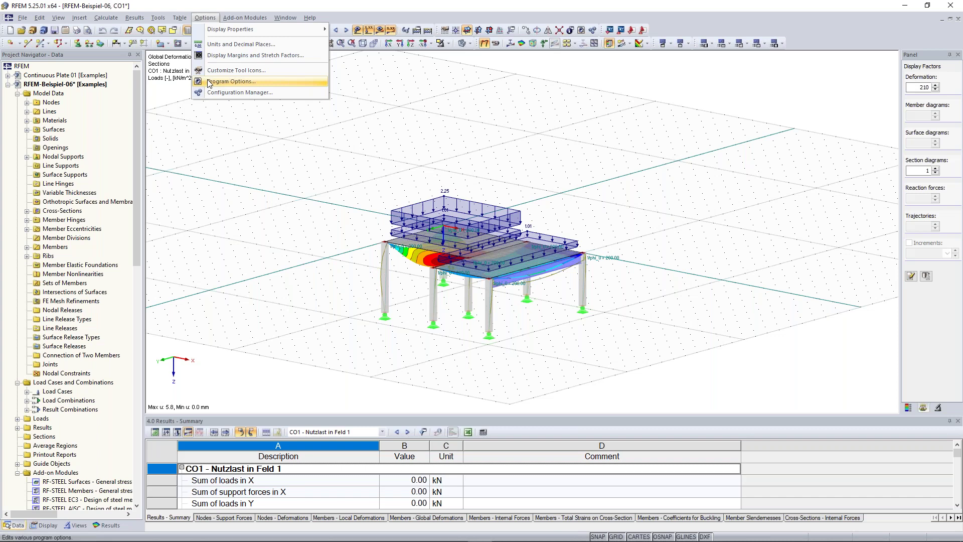
# Step: Review the general program options and the available program languages, and leave the dialog without applying changes
pyautogui.click(236, 83)
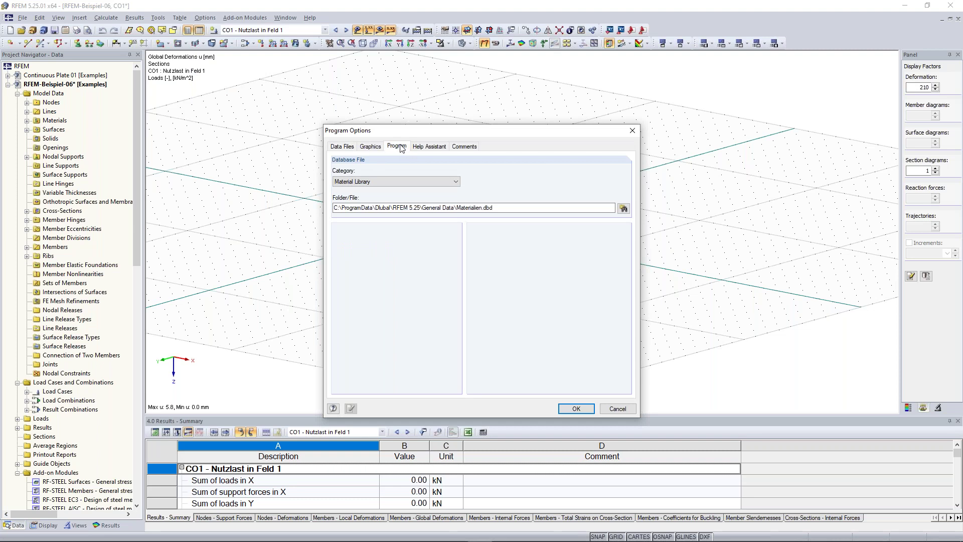
pyautogui.click(397, 146)
pyautogui.click(398, 171)
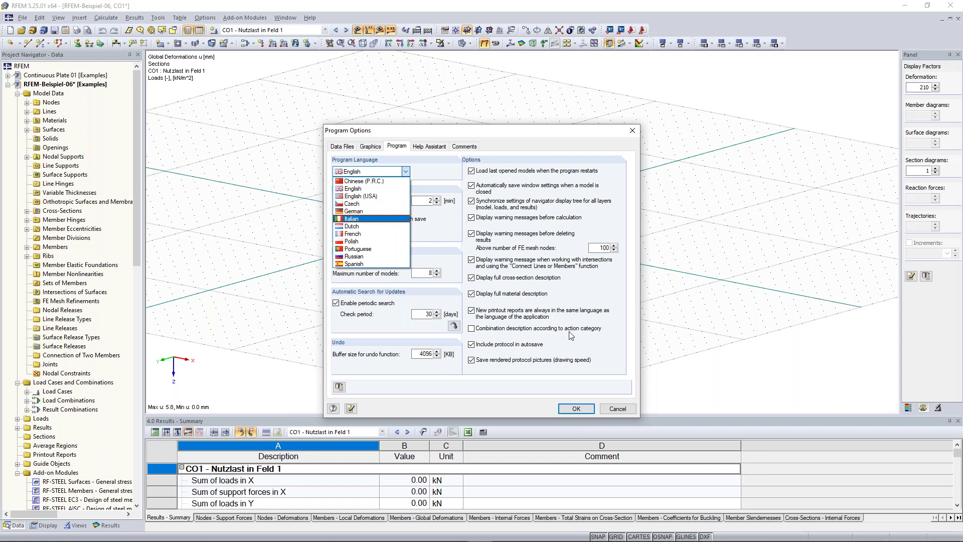
pyautogui.click(616, 408)
pyautogui.click(618, 409)
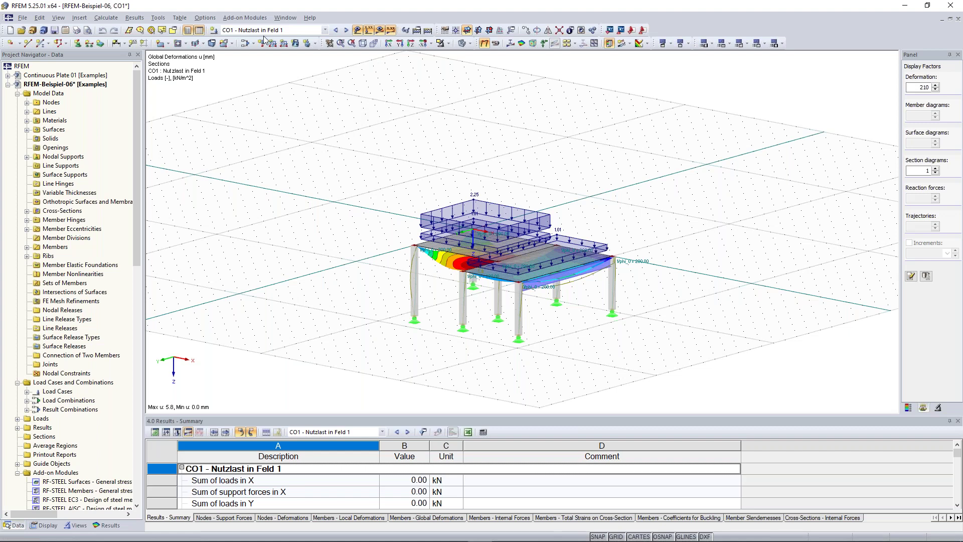
# Step: Apply the "Standard with black background" configuration in the Configuration Manager and close it
pyautogui.click(204, 18)
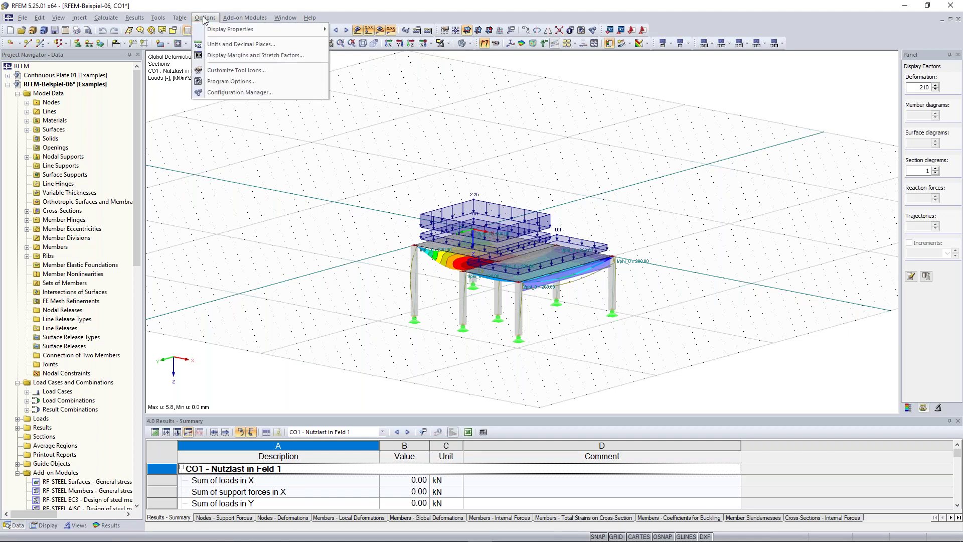
pyautogui.click(241, 94)
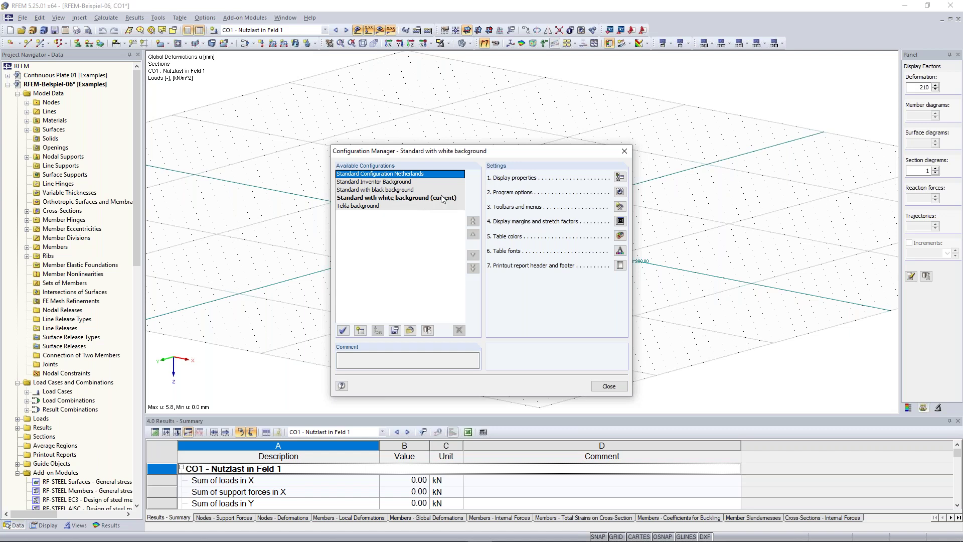
pyautogui.click(405, 190)
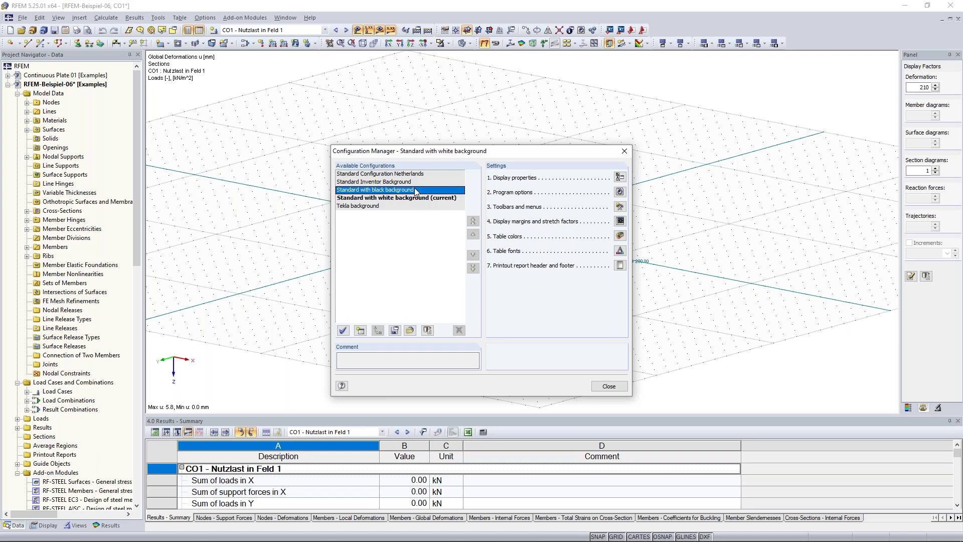
pyautogui.doubleClick(415, 191)
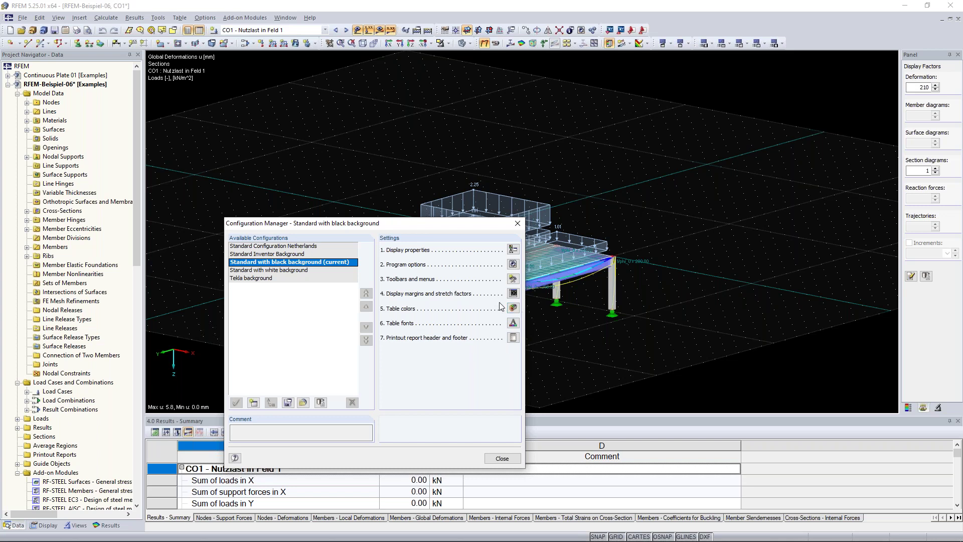
pyautogui.moveTo(441, 224); pyautogui.dragTo(518, 126)
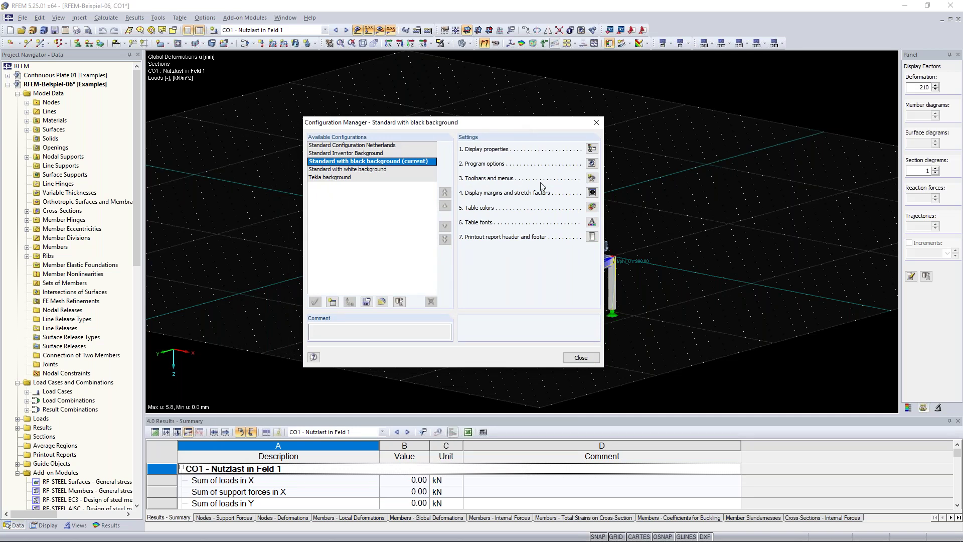
pyautogui.click(582, 357)
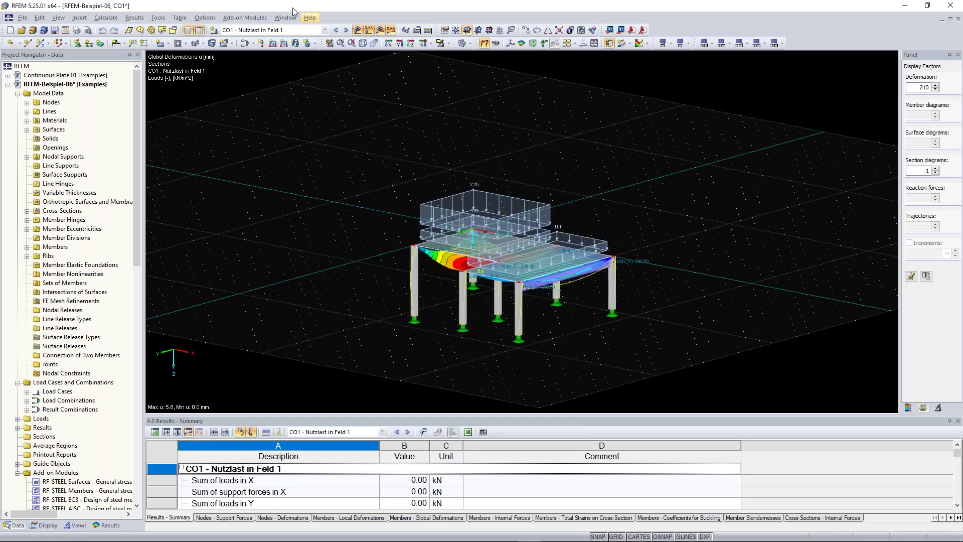
# Step: Look over the window arrangement commands and the options for calculating all results or RFEM results only
pyautogui.click(244, 17)
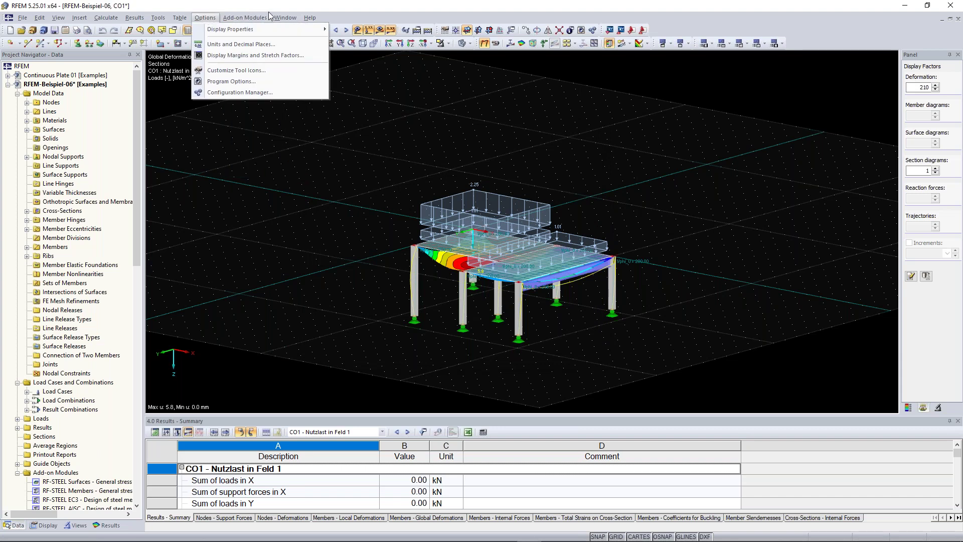
pyautogui.moveTo(275, 22)
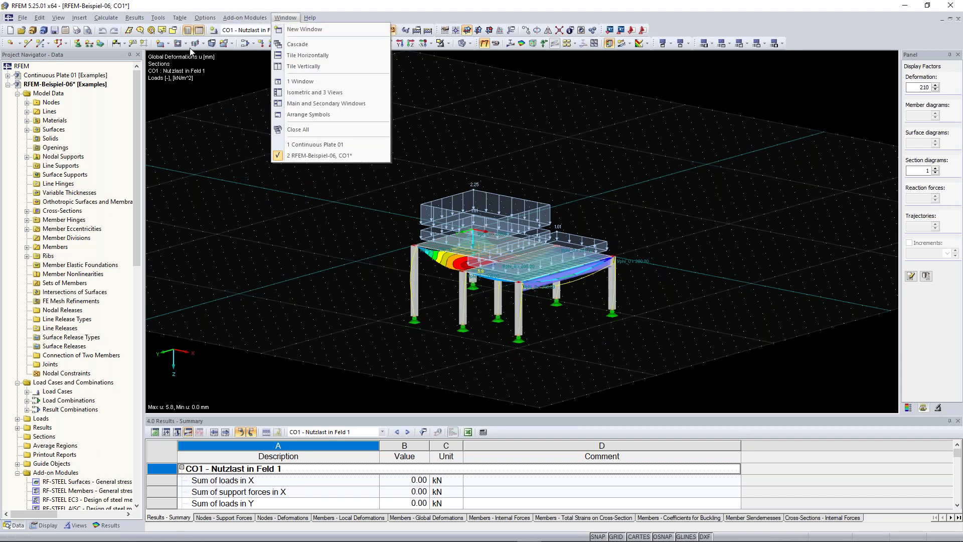
pyautogui.moveTo(106, 18)
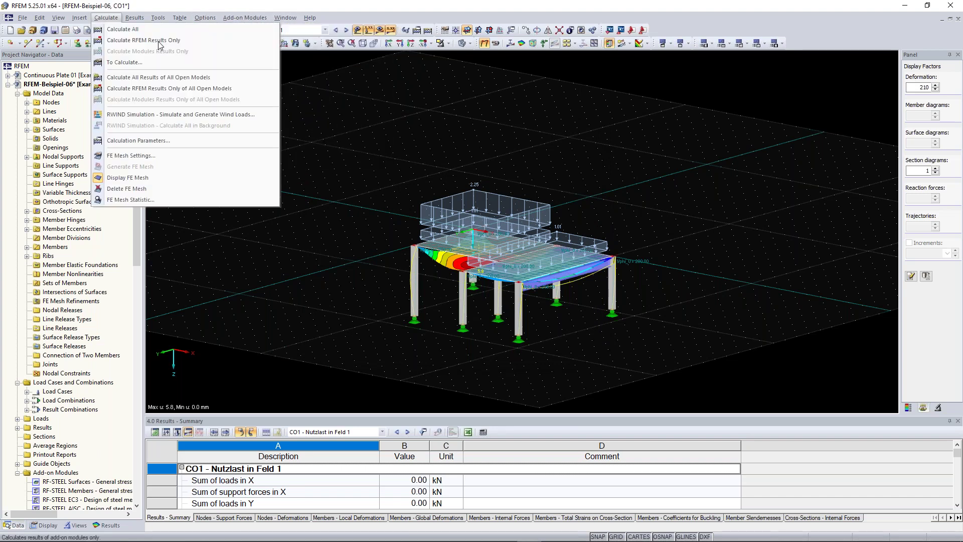
pyautogui.click(150, 40)
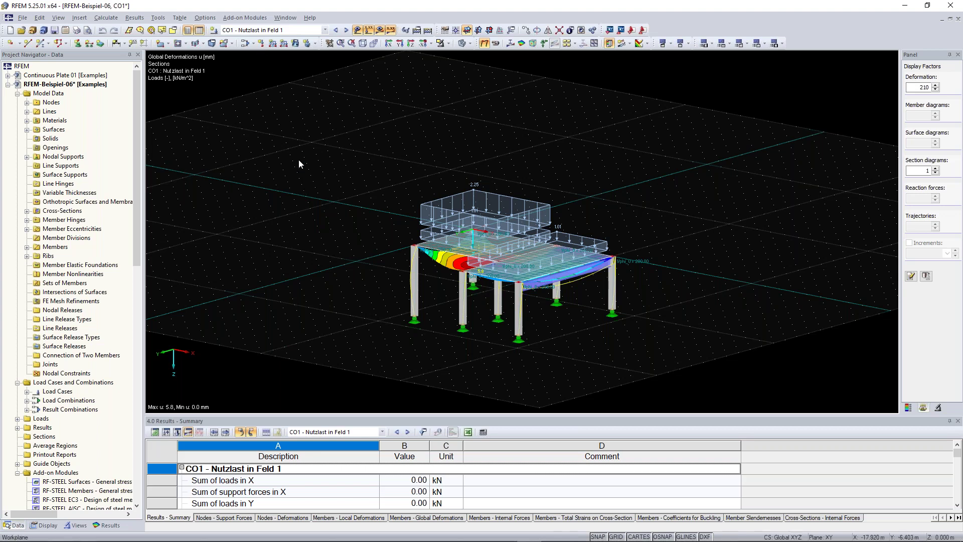
# Step: Place trial nodes joined by lines on the grid beside the model, and undo them
pyautogui.click(11, 44)
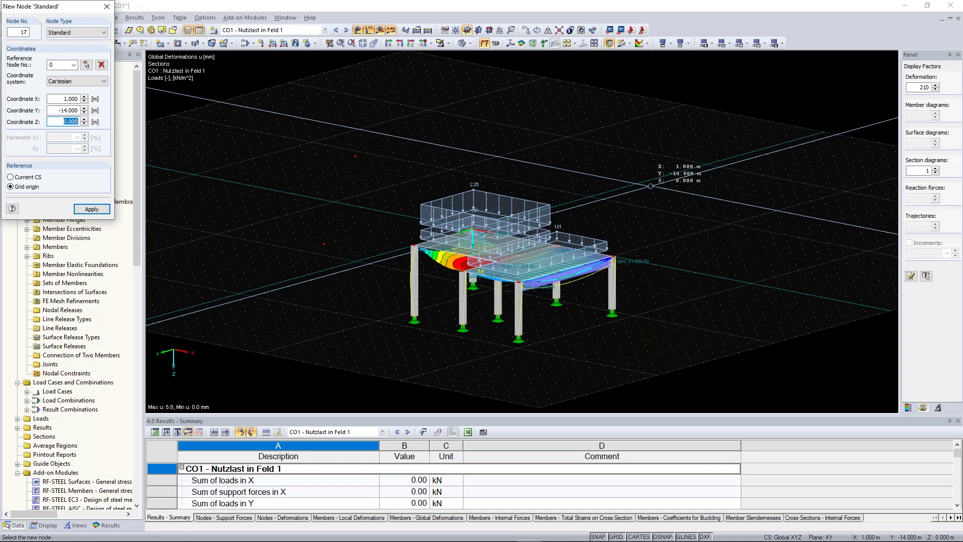
pyautogui.click(650, 186)
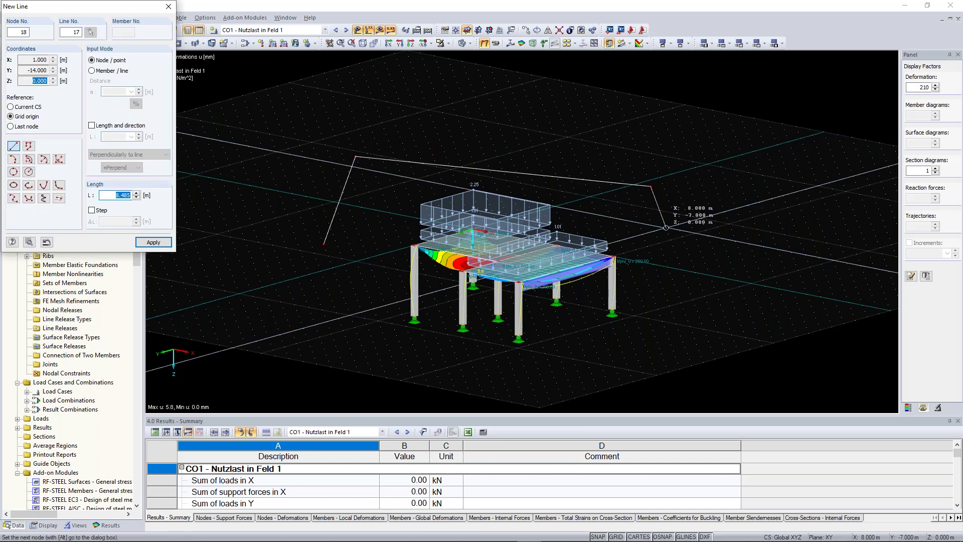
pyautogui.press('Escape')
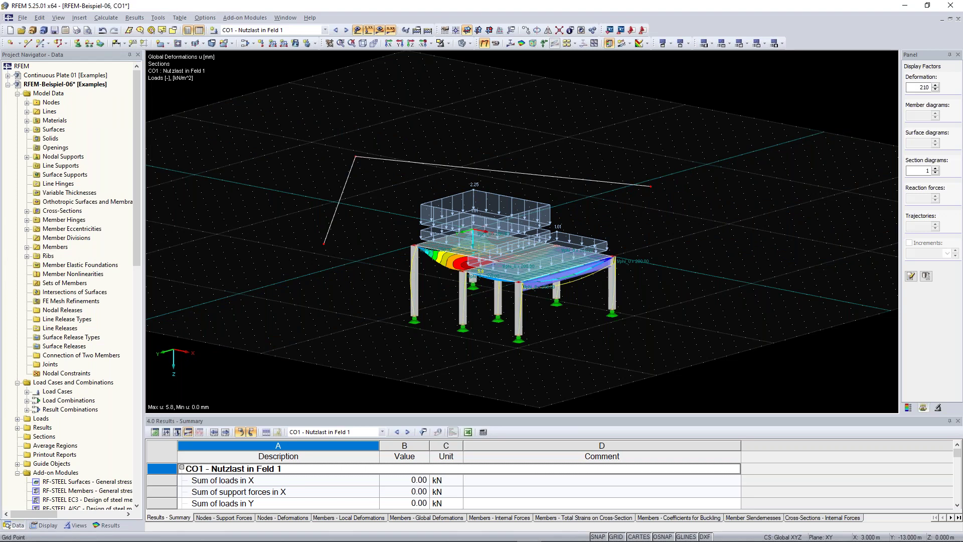
pyautogui.hotkey('ctrl', 'z')
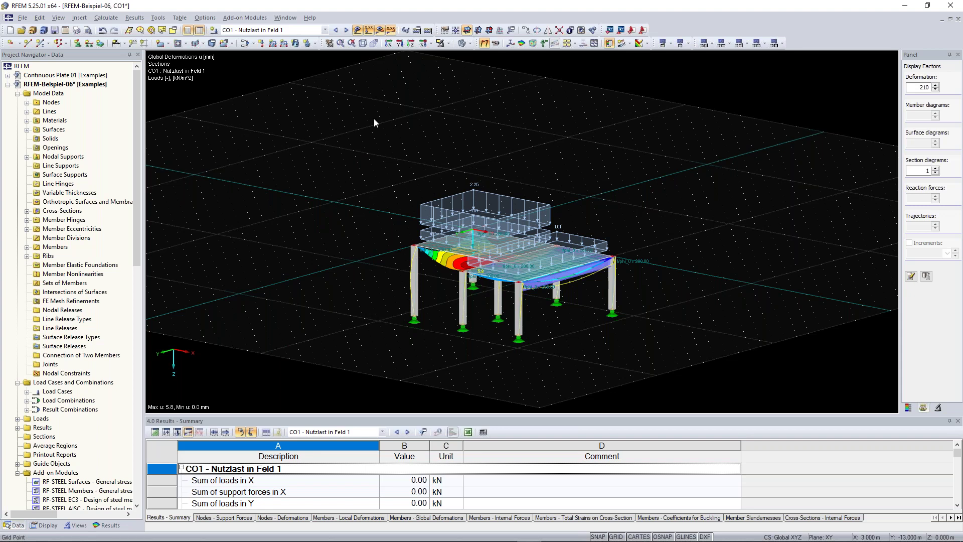
# Step: Apply the "Standard Configuration Netherlands" configuration in the Configuration Manager
pyautogui.click(205, 18)
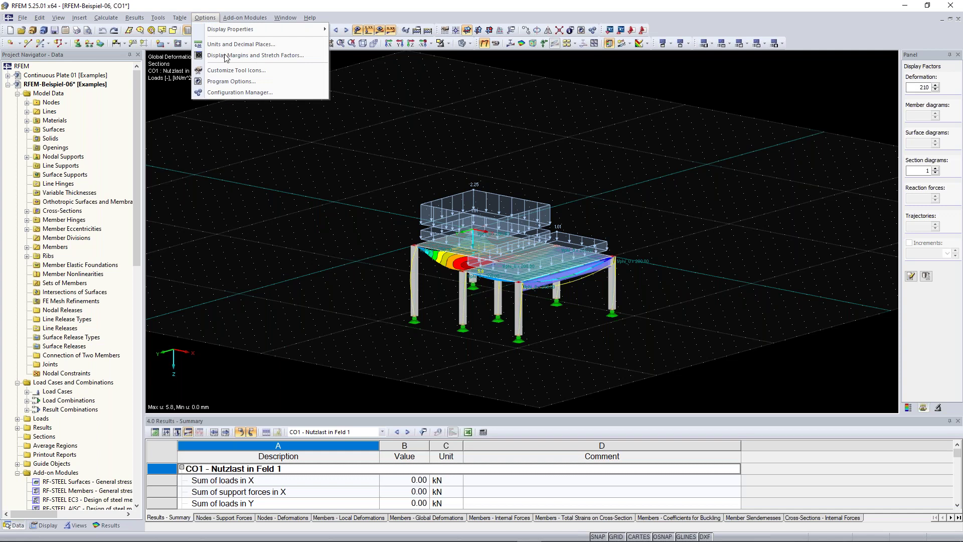
pyautogui.click(239, 92)
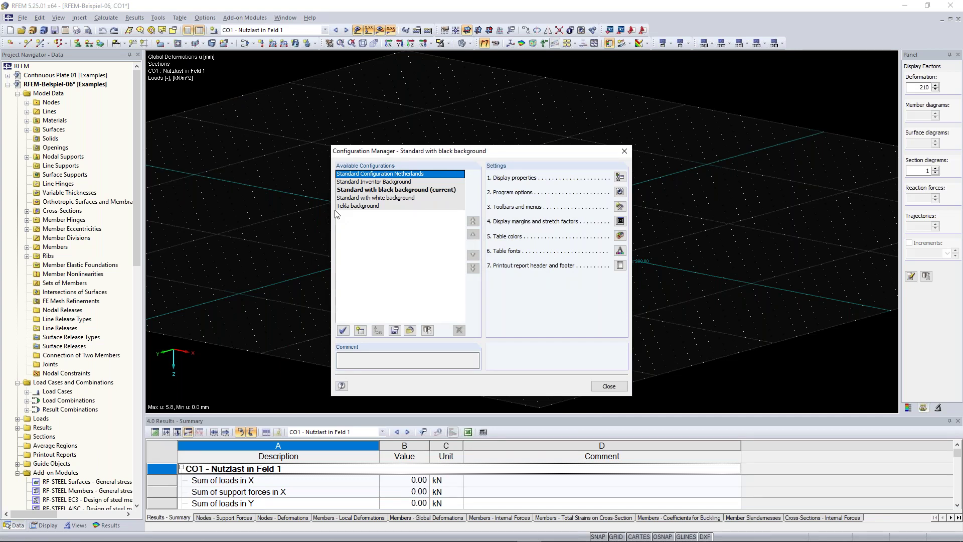
pyautogui.doubleClick(381, 174)
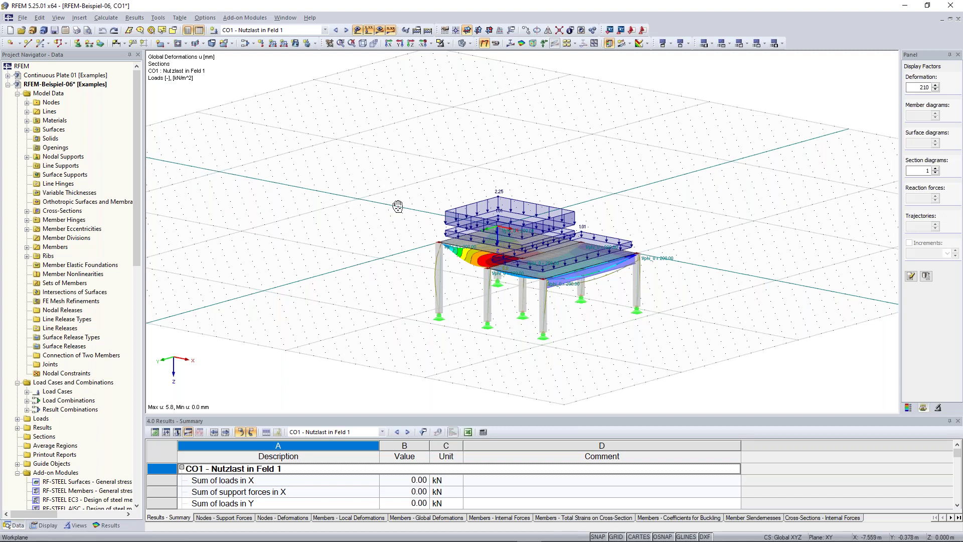
pyautogui.moveTo(398, 206); pyautogui.dragTo(399, 207, button='middle')
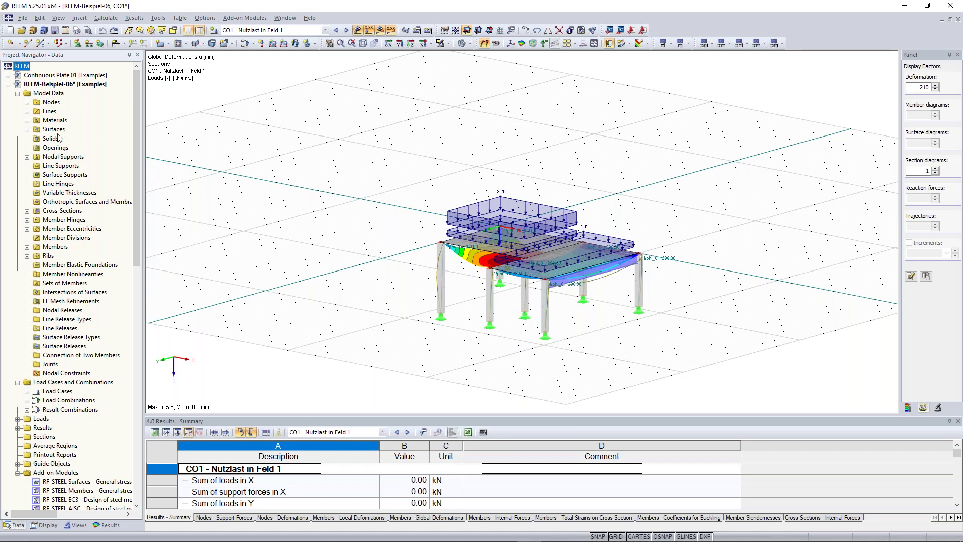
# Step: Look over the commands available for nodes, expand the list of nodes and locate node 6 in the model
pyautogui.rightClick(50, 104)
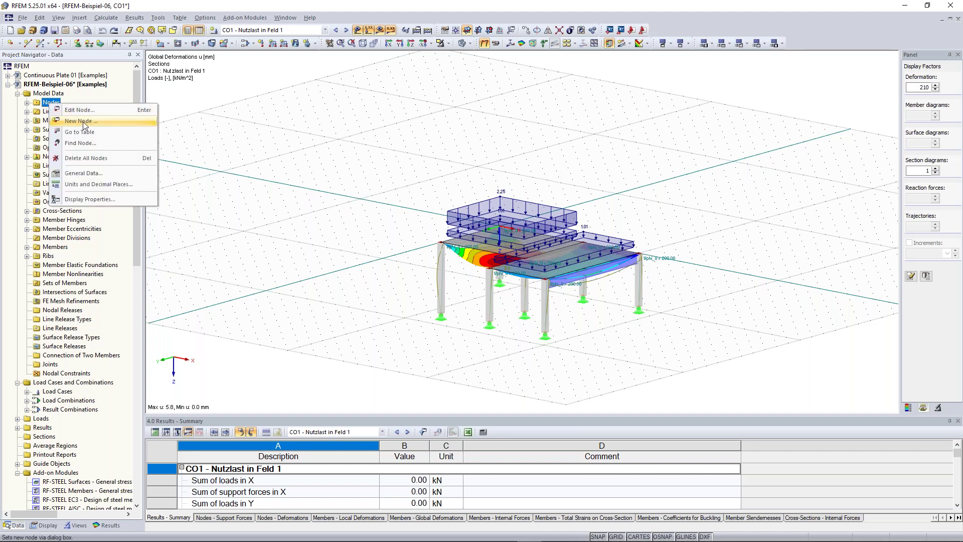
pyautogui.click(140, 98)
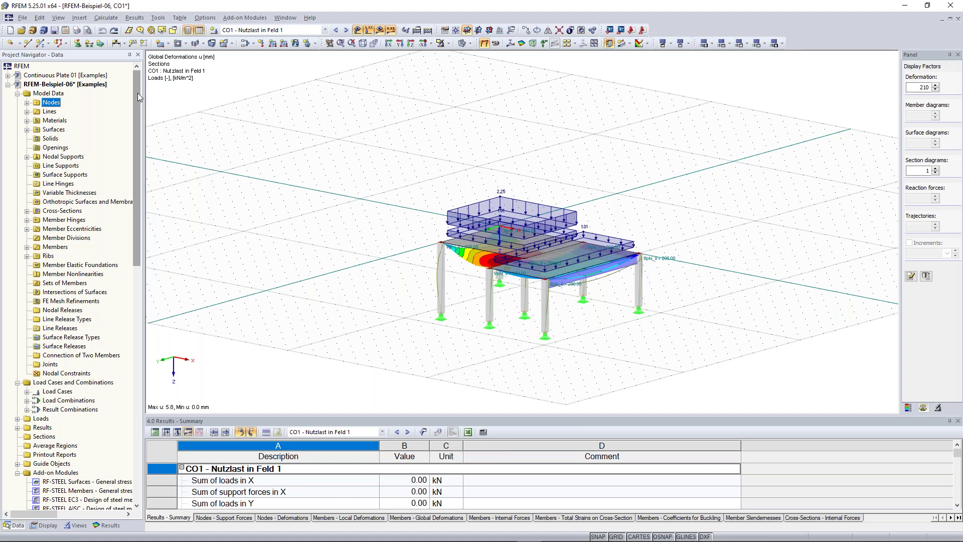
pyautogui.click(27, 102)
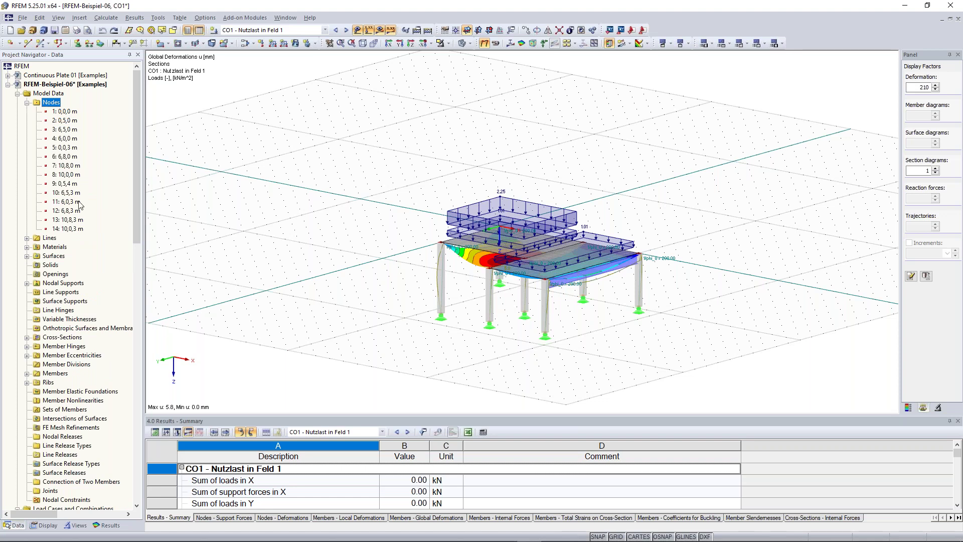
pyautogui.click(65, 157)
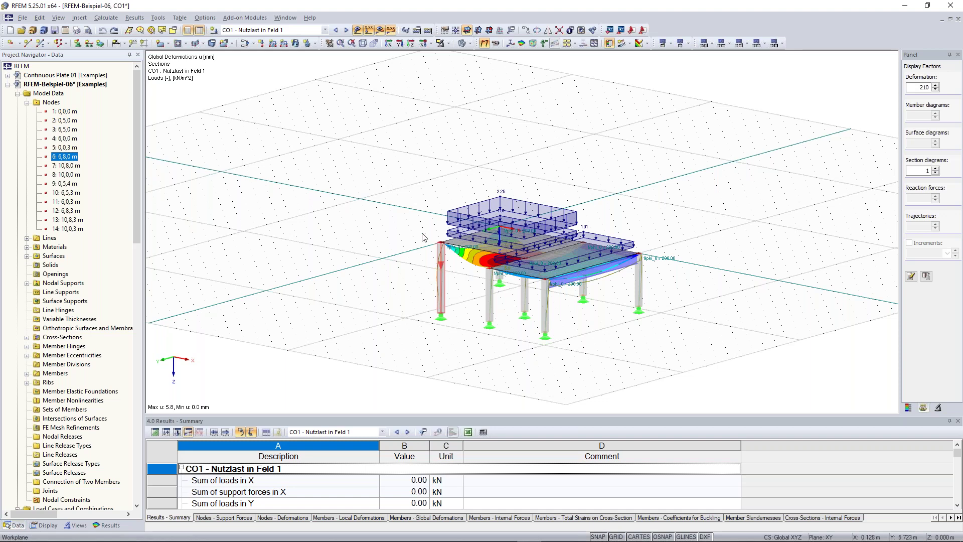
pyautogui.moveTo(380, 224)
pyautogui.mouseDown(button='middle')
pyautogui.moveTo(338, 219)
pyautogui.moveTo(393, 214)
pyautogui.moveTo(394, 224)
pyautogui.moveTo(391, 213)
pyautogui.mouseUp(button='middle')
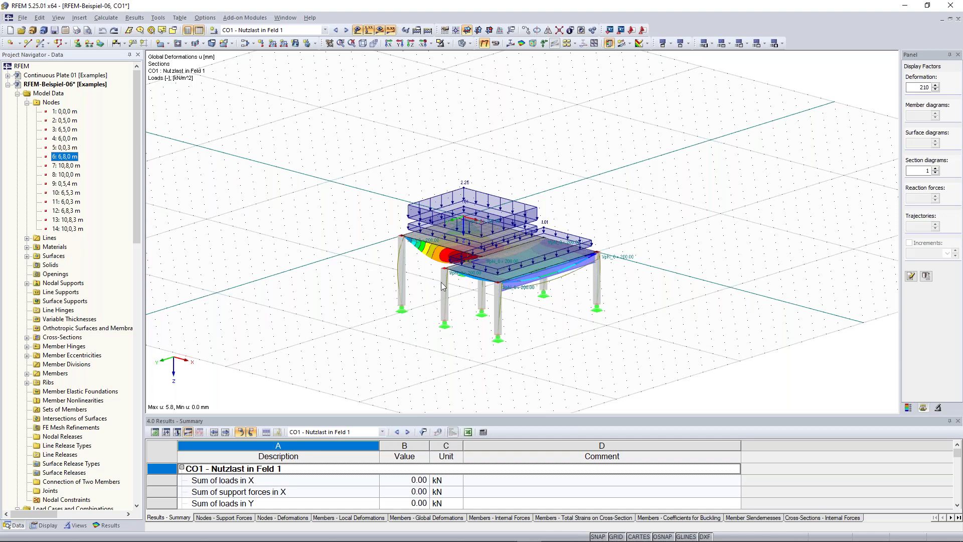
# Step: Examine the model's list of lines, highlight lines 5 and 10 in the model, and collapse the line and node lists
pyautogui.click(27, 238)
pyautogui.click(75, 283)
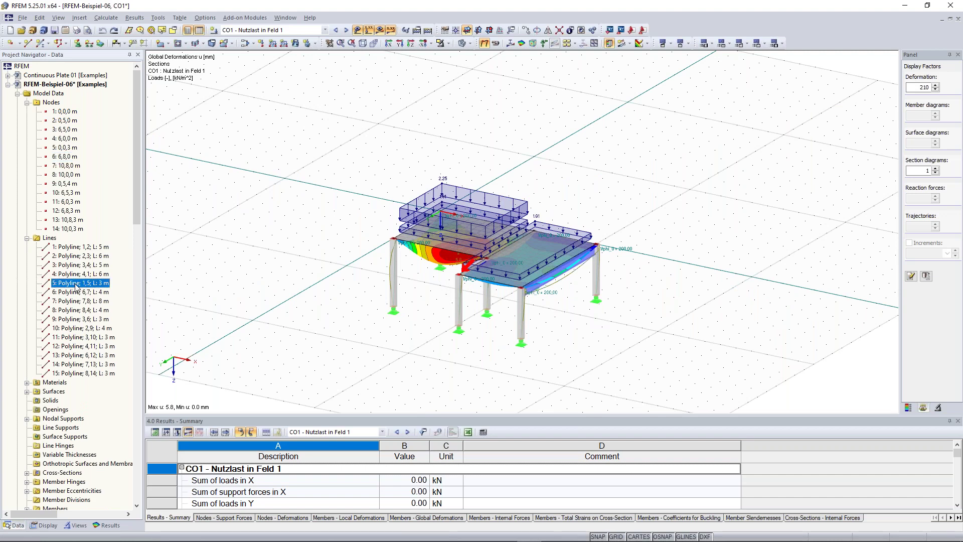
pyautogui.click(72, 329)
pyautogui.click(27, 237)
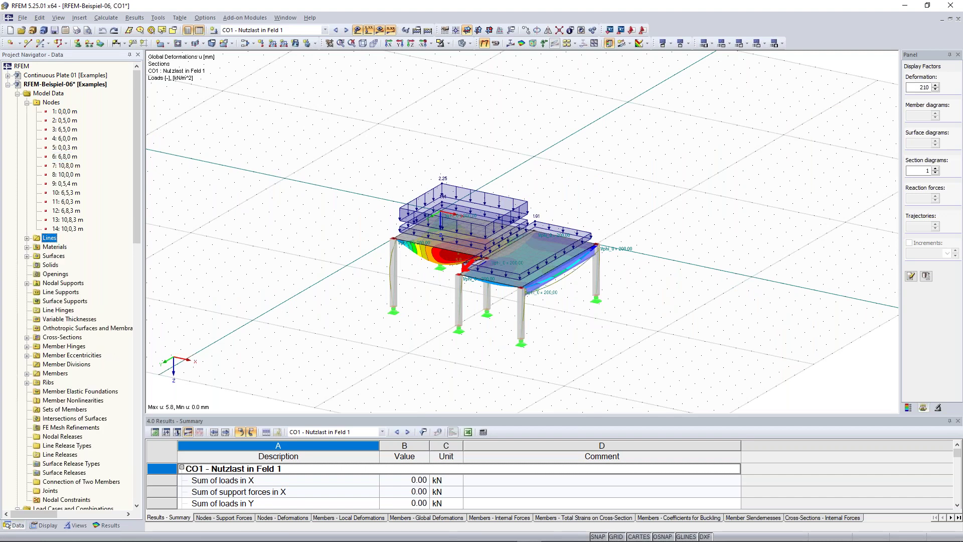
pyautogui.click(27, 103)
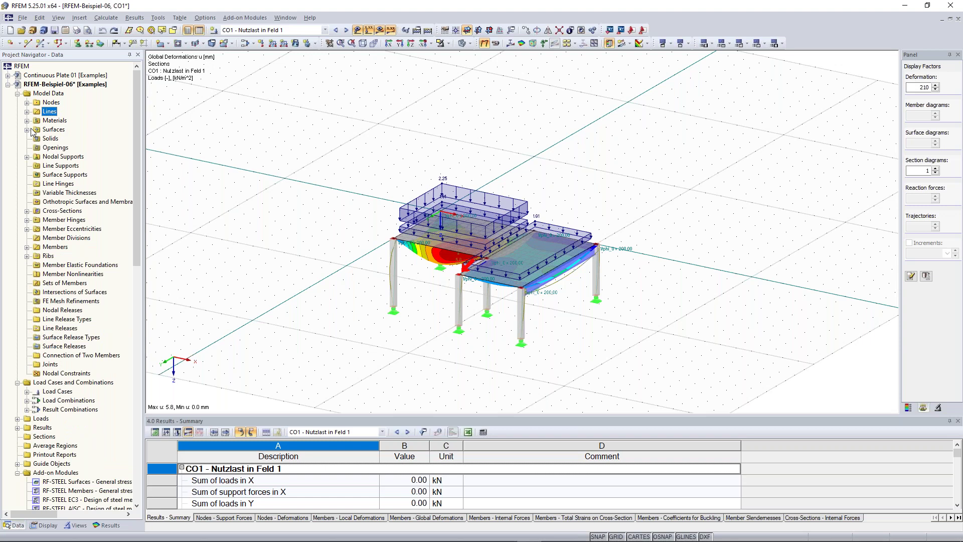
# Step: Examine the surface and material lists in the model data and the commands available for materials
pyautogui.click(27, 129)
pyautogui.click(28, 130)
pyautogui.click(27, 120)
pyautogui.click(28, 121)
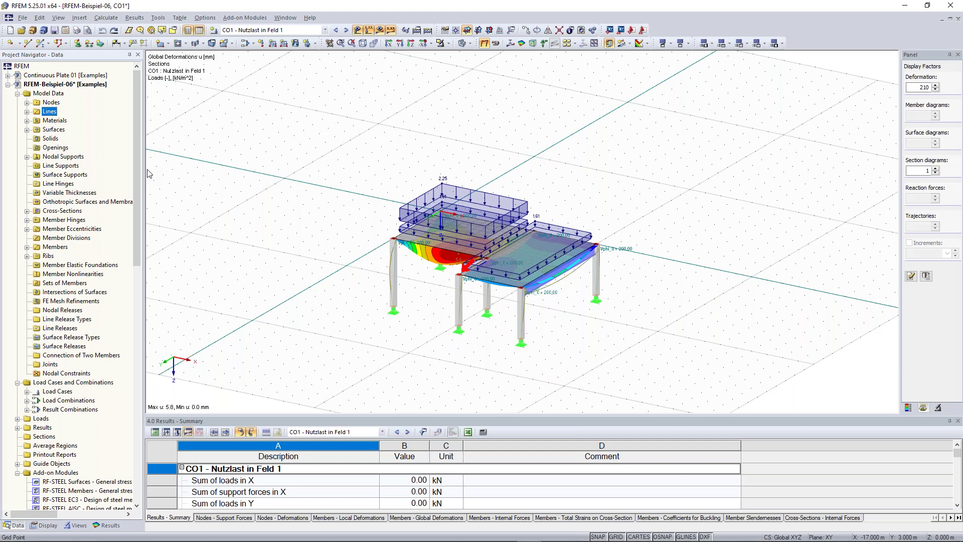
pyautogui.click(27, 121)
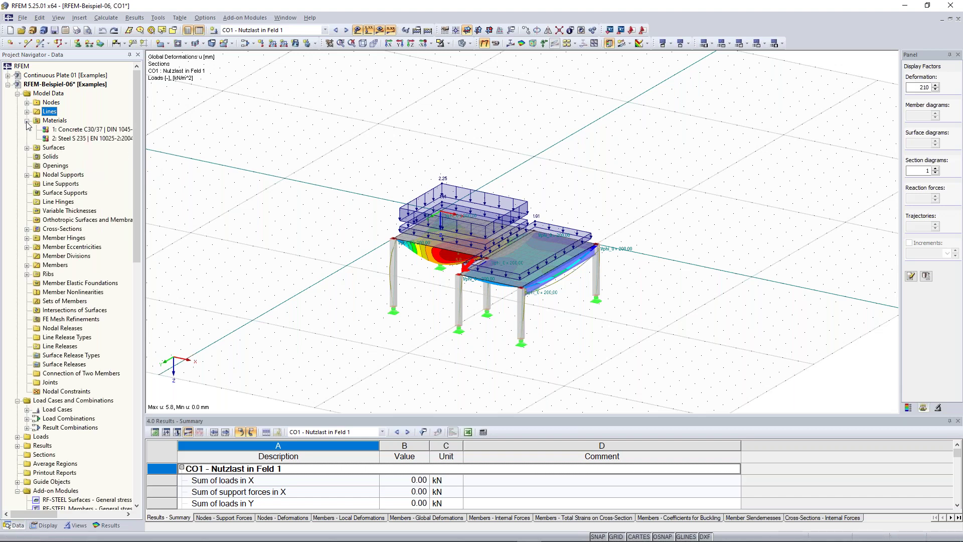
pyautogui.rightClick(53, 121)
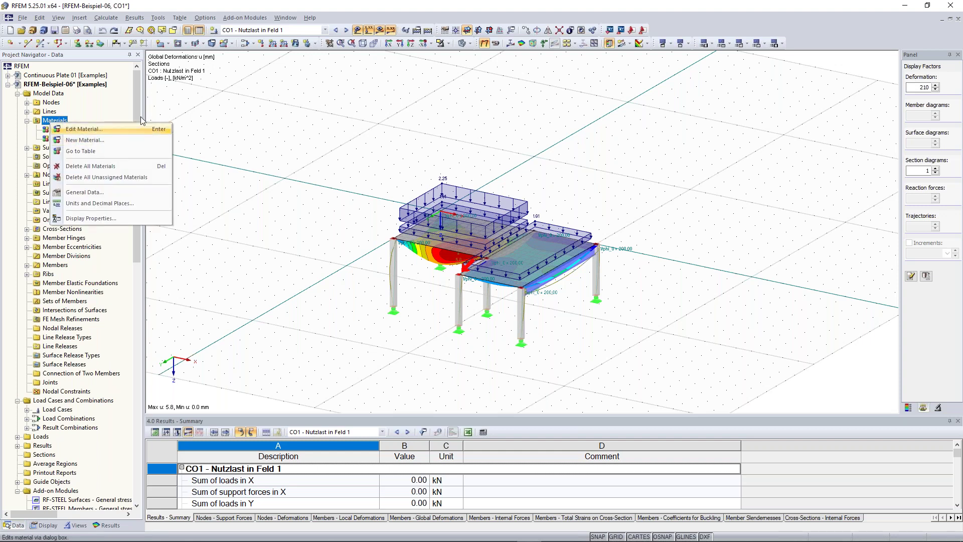
pyautogui.click(27, 121)
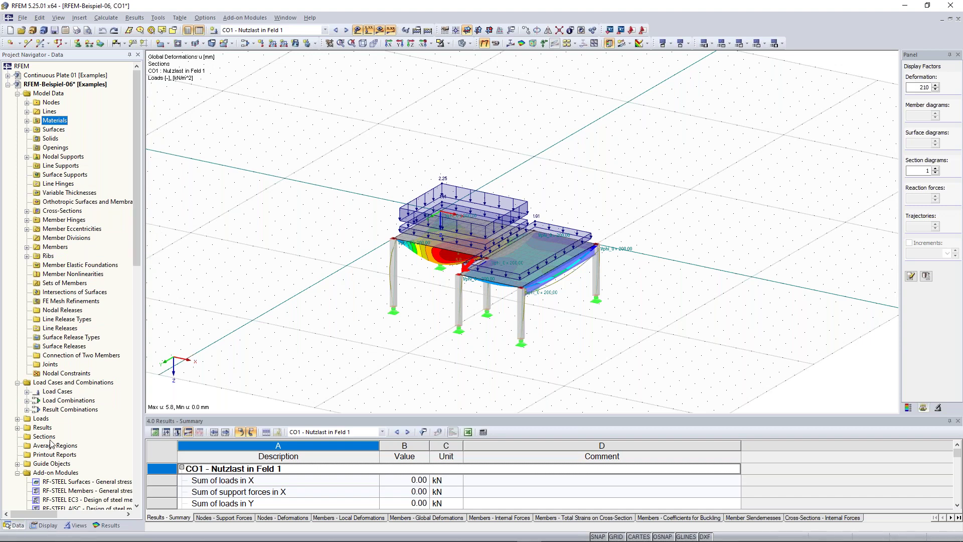
# Step: Hide all loads through the display settings and show them again
pyautogui.click(47, 525)
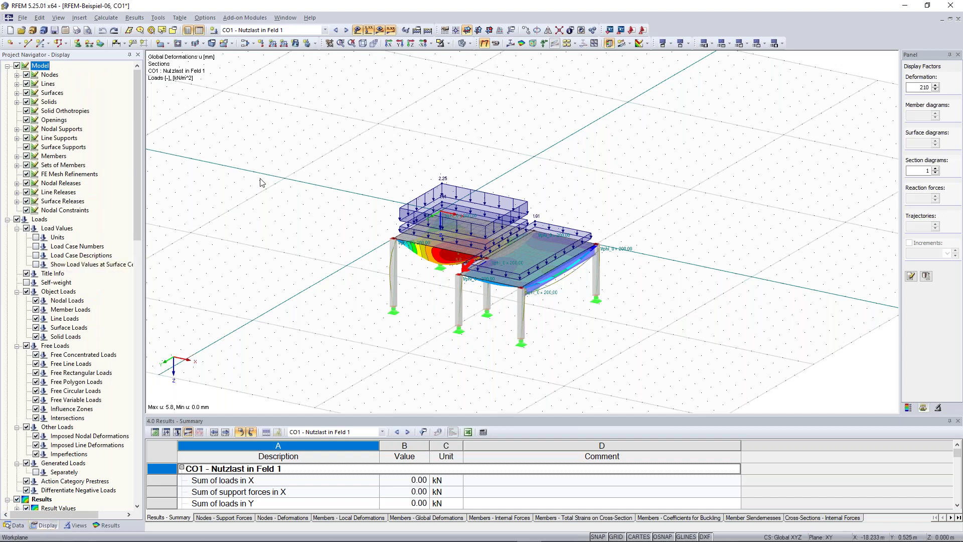
pyautogui.keyDown('ctrl'); pyautogui.moveTo(586, 186); pyautogui.dragTo(384, 182, button='middle'); pyautogui.keyUp('ctrl')
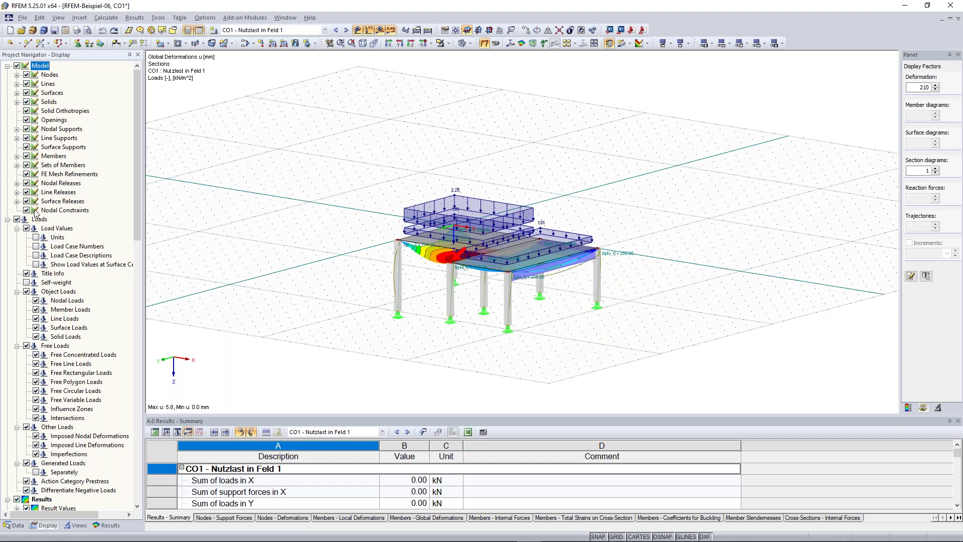
pyautogui.click(17, 219)
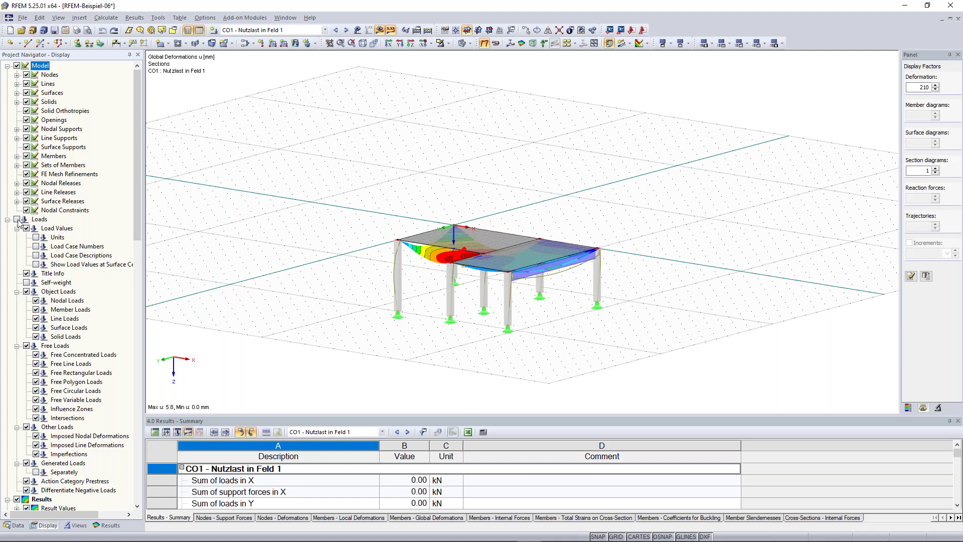
pyautogui.click(17, 219)
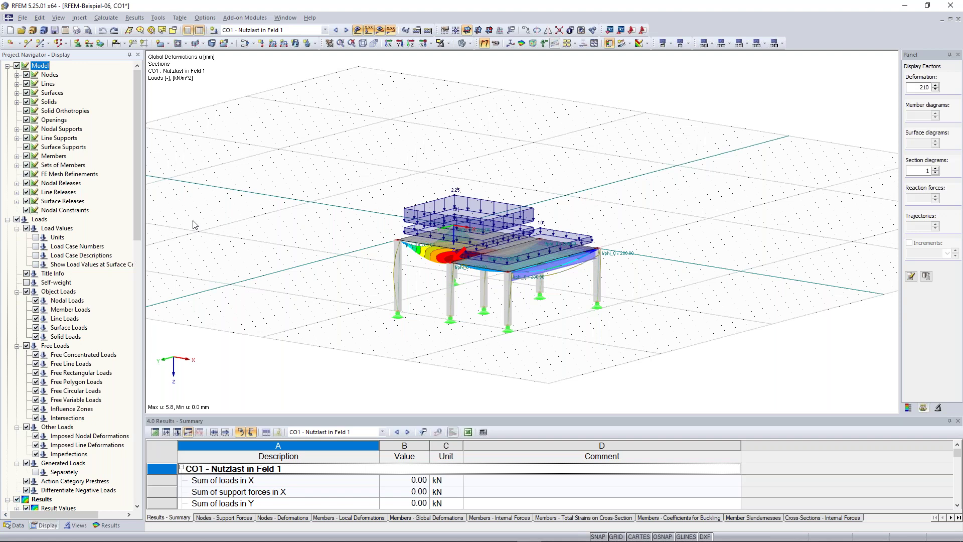
# Step: Turn off the display of loads in the model view
pyautogui.click(357, 31)
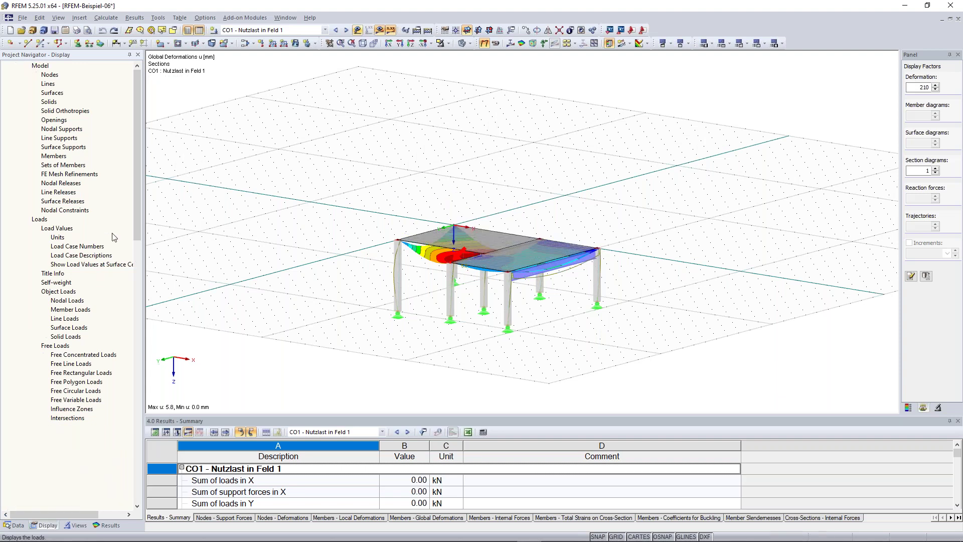
pyautogui.moveTo(311, 200); pyautogui.dragTo(279, 192, button='middle')
pyautogui.scroll(1, 375, 214)
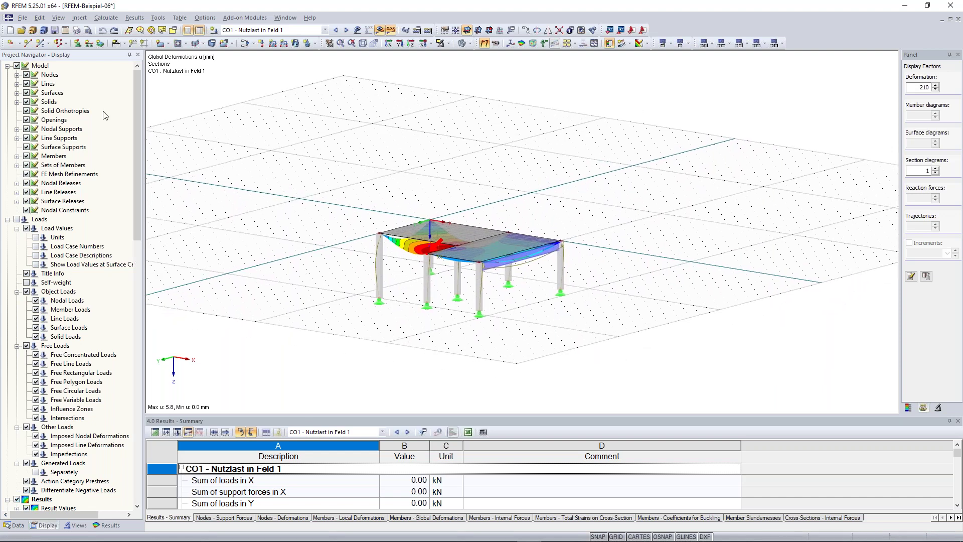
pyautogui.scroll(1, 375, 214)
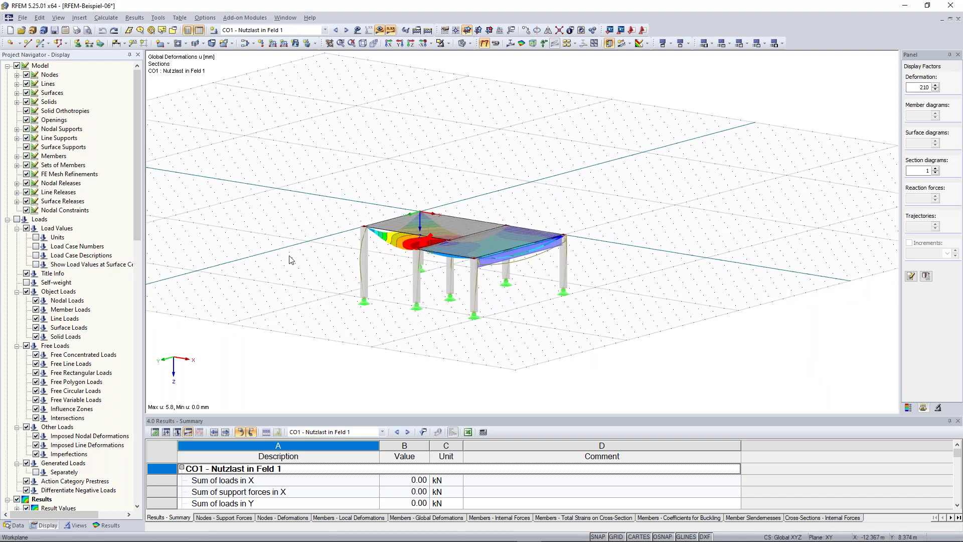
pyautogui.scroll(1, 301, 271)
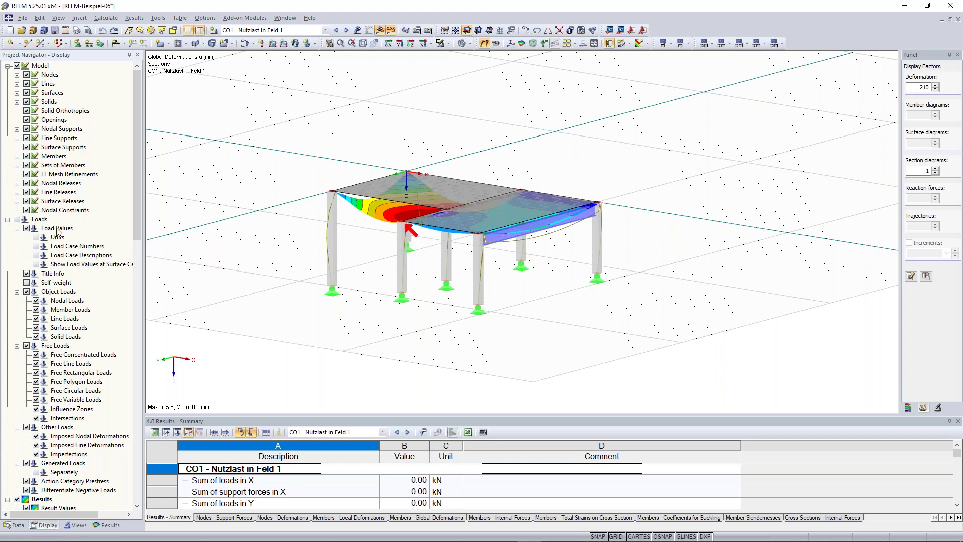
# Step: Hide the FE mesh through the display settings and show it again
pyautogui.scroll(-15, 59, 233)
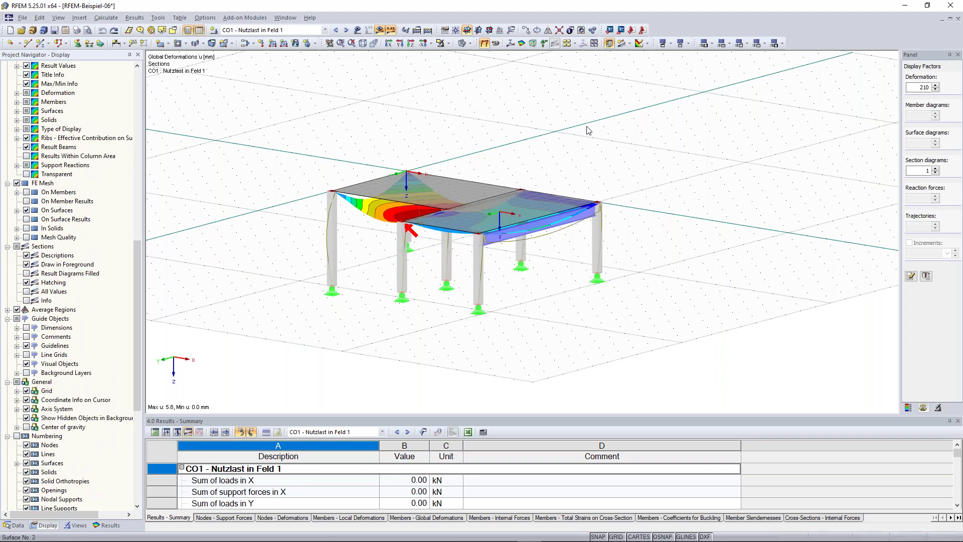
pyautogui.scroll(3, 582, 123)
pyautogui.keyDown('ctrl'); pyautogui.moveTo(444, 180); pyautogui.dragTo(459, 199, button='middle'); pyautogui.keyUp('ctrl')
pyautogui.click(18, 184)
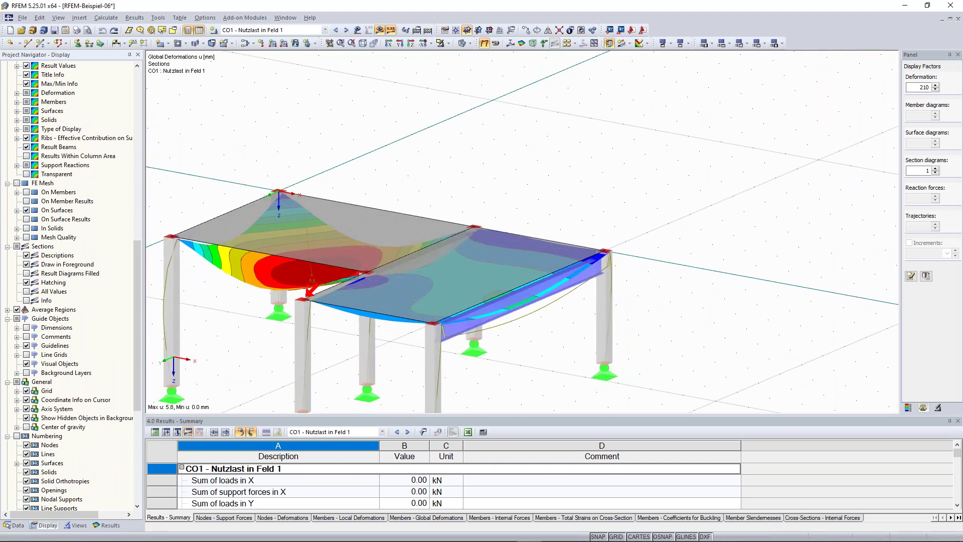
pyautogui.click(17, 183)
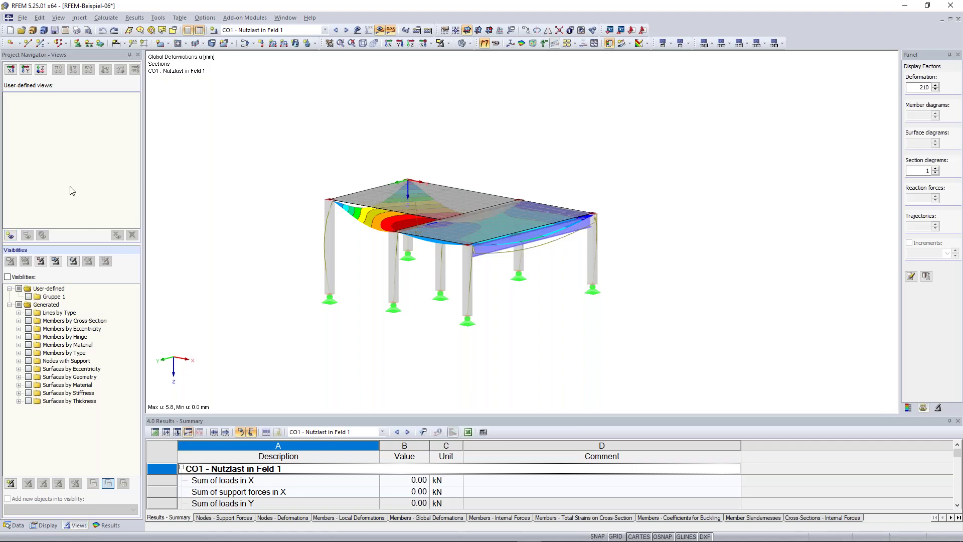
# Step: Save the current model view as a user-defined view named Favorite
pyautogui.click(11, 235)
pyautogui.write('Favorite')
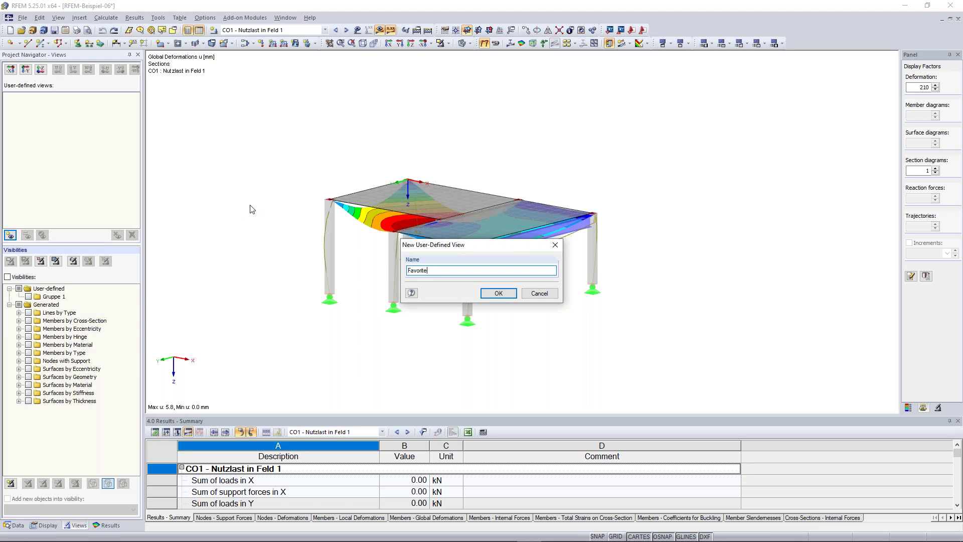
pyautogui.click(498, 293)
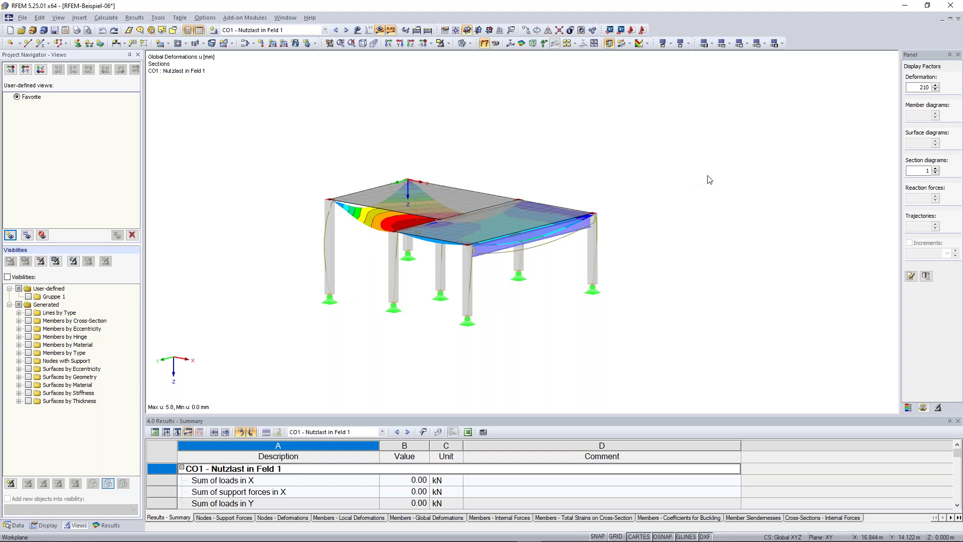
# Step: Rotate the model to a different angle and restore the user-defined view Favorite
pyautogui.keyDown('ctrl'); pyautogui.moveTo(678, 169); pyautogui.dragTo(632, 165, button='middle'); pyautogui.keyUp('ctrl')
pyautogui.keyDown('ctrl'); pyautogui.moveTo(580, 217); pyautogui.dragTo(522, 180, button='middle'); pyautogui.keyUp('ctrl')
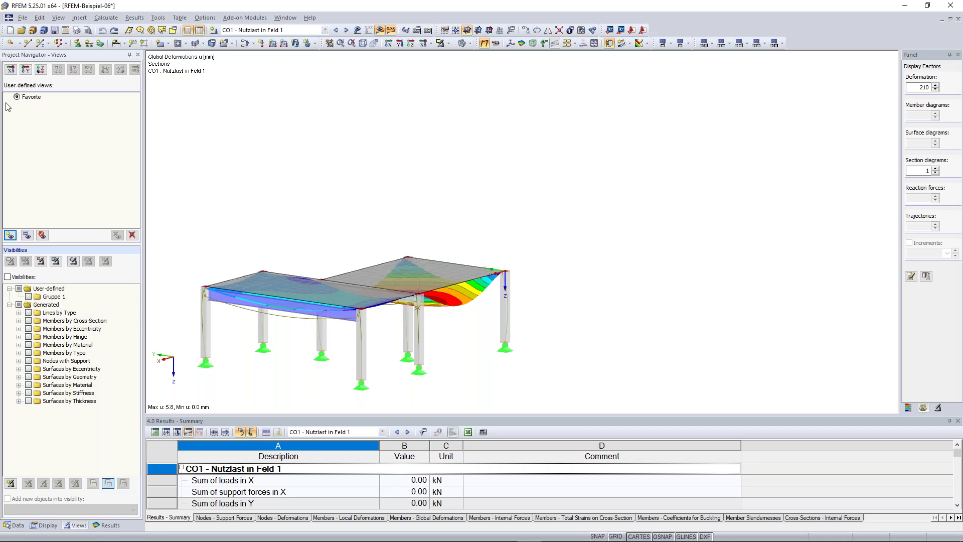
pyautogui.doubleClick(31, 96)
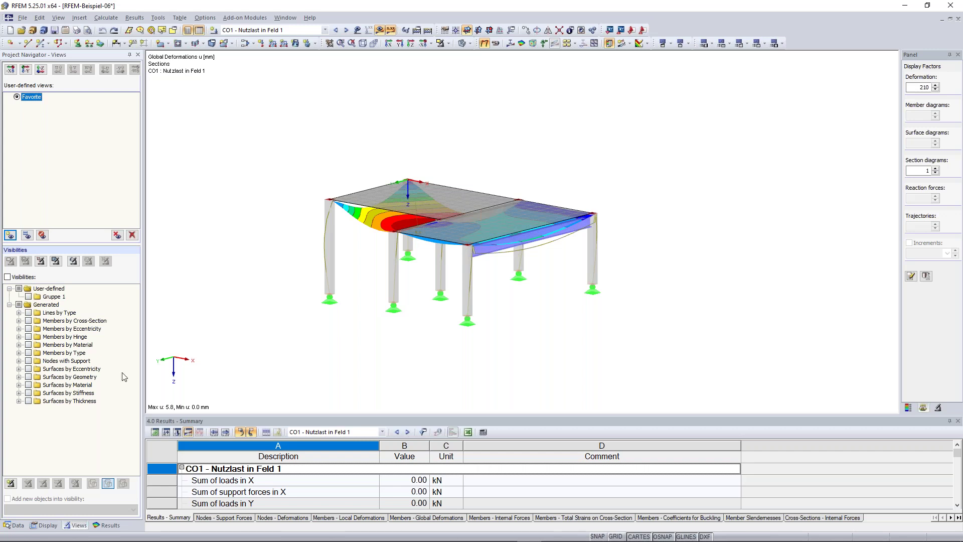
# Step: Limit the visible objects to the members with the cross-section 2 - Rectangle 300/300
pyautogui.moveTo(551, 312)
pyautogui.keyDown('ctrl'); pyautogui.mouseDown(button='middle')
pyautogui.moveTo(520, 308)
pyautogui.moveTo(543, 316)
pyautogui.mouseUp(button='middle'); pyautogui.keyUp('ctrl')
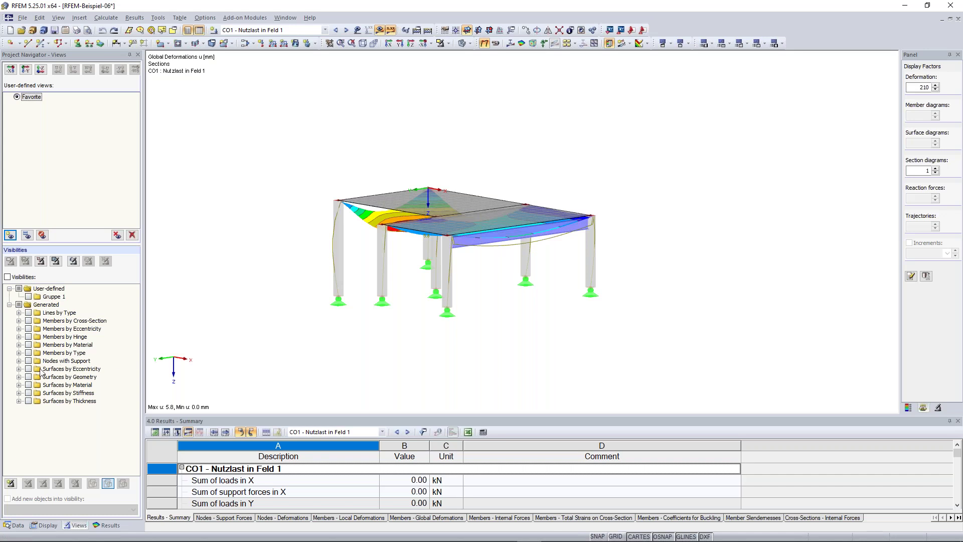
pyautogui.click(19, 320)
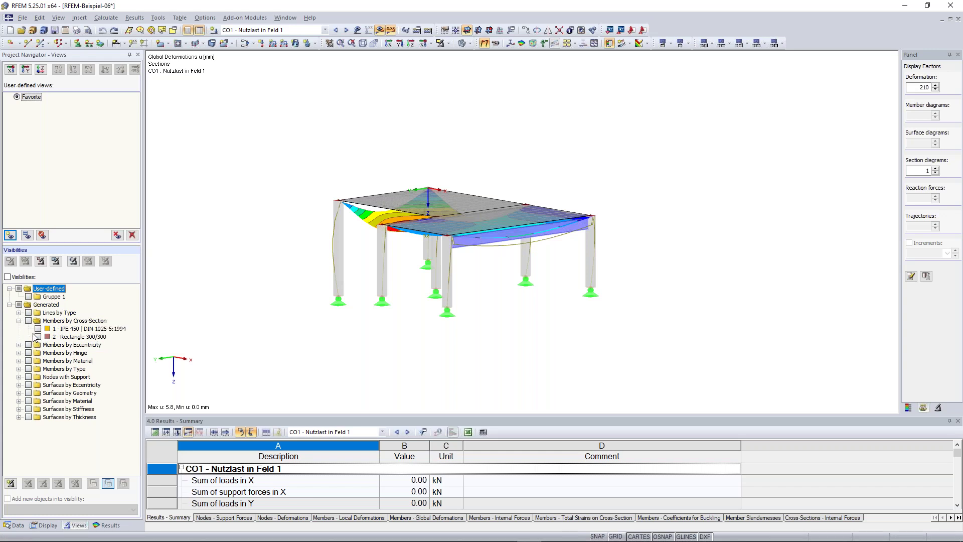
pyautogui.click(38, 336)
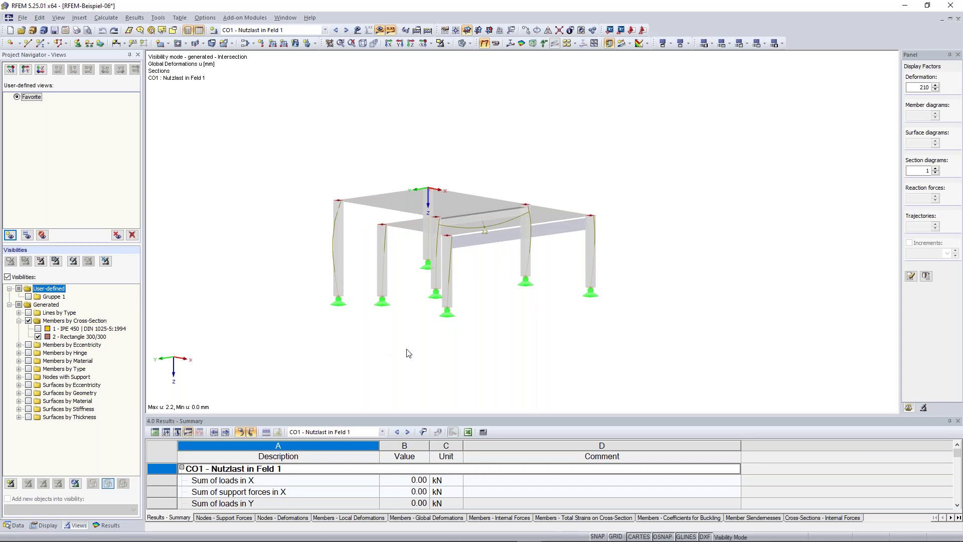
pyautogui.keyDown('ctrl'); pyautogui.moveTo(430, 361); pyautogui.dragTo(416, 360, button='middle'); pyautogui.keyUp('ctrl')
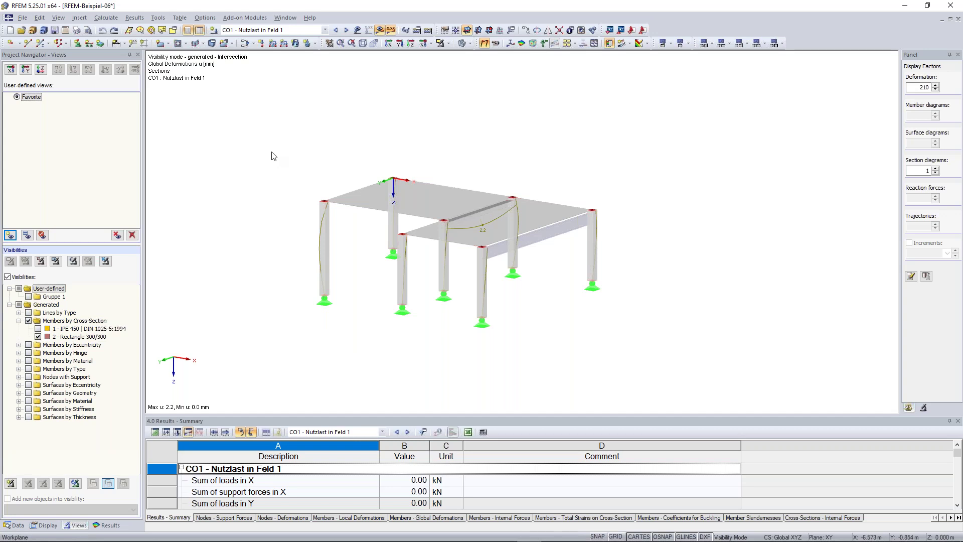
# Step: Turn off the display of hidden objects in the background of the model view
pyautogui.moveTo(276, 140); pyautogui.dragTo(346, 332)
pyautogui.click(370, 315)
pyautogui.rightClick(699, 126)
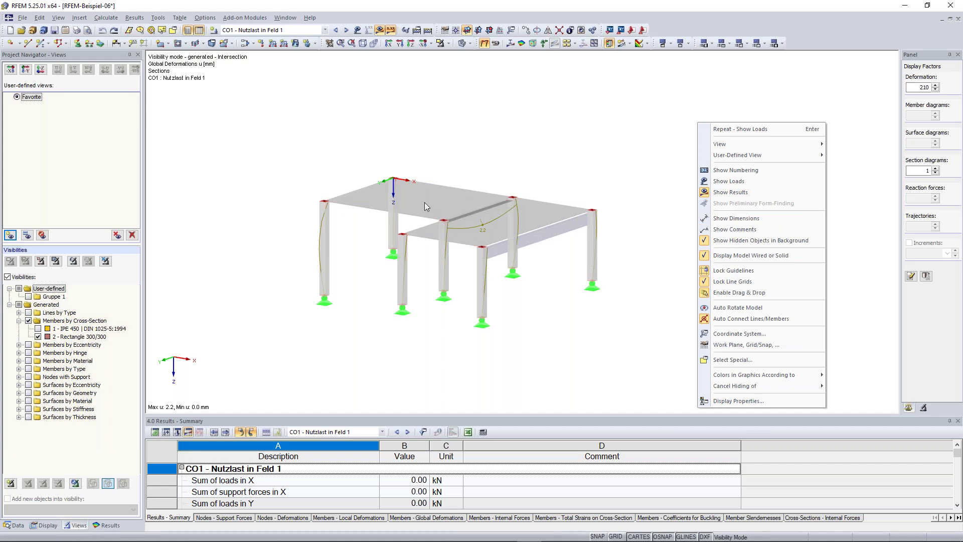
pyautogui.click(760, 240)
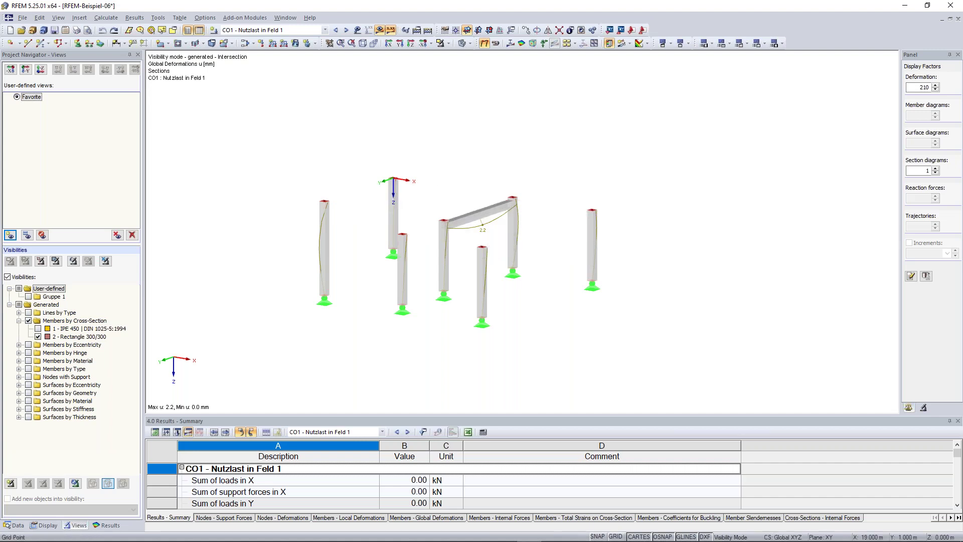
pyautogui.keyDown('ctrl'); pyautogui.moveTo(767, 224); pyautogui.dragTo(745, 251, button='middle'); pyautogui.keyUp('ctrl')
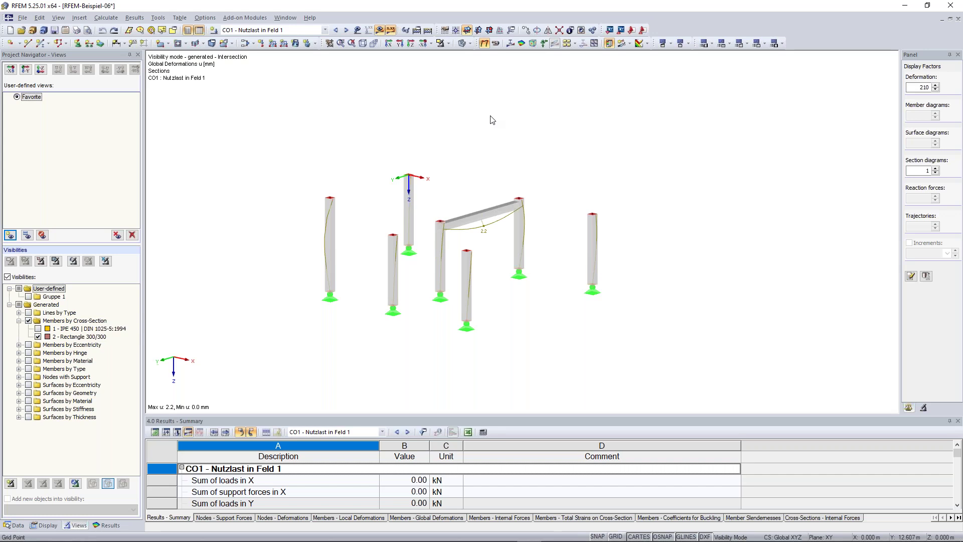
pyautogui.scroll(-2, 481, 122)
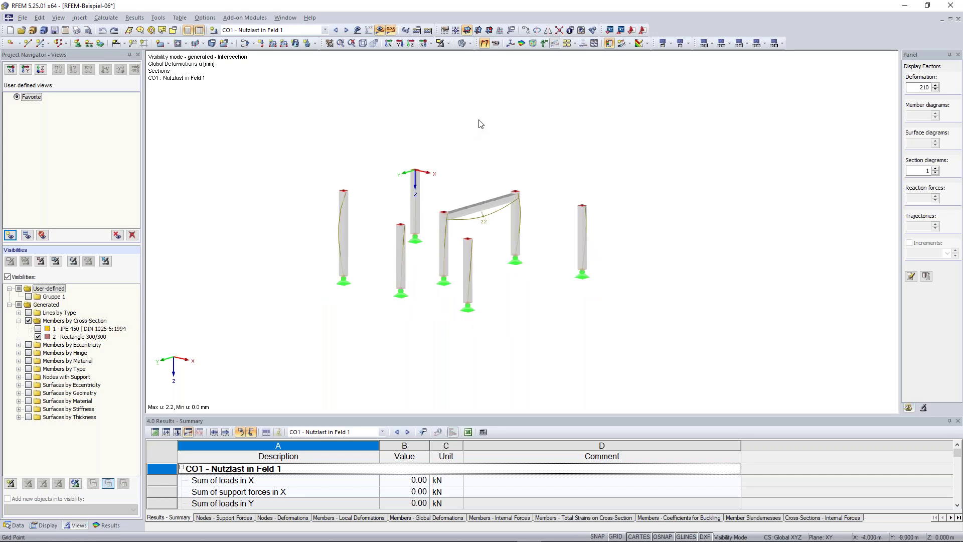
pyautogui.moveTo(481, 123); pyautogui.dragTo(505, 159, button='middle')
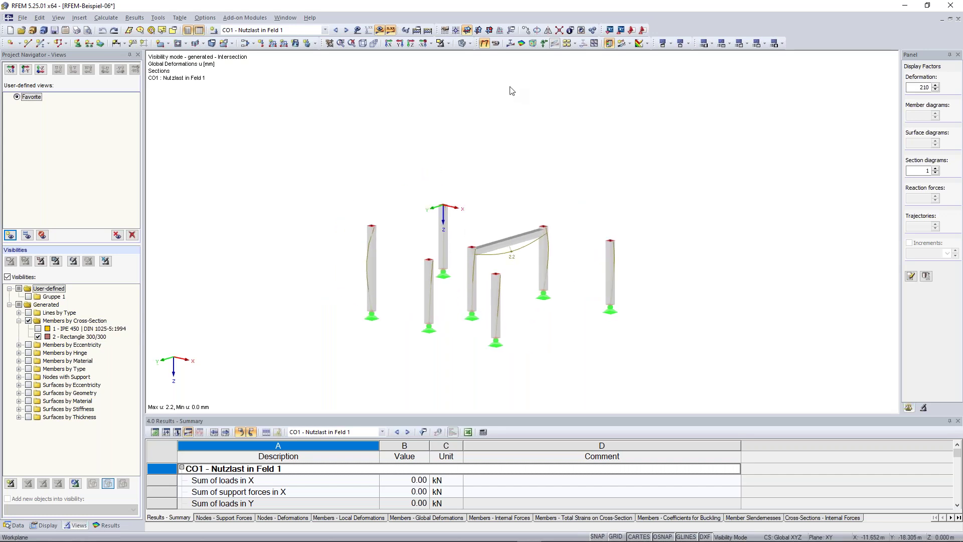
# Step: Deactivate the visibilities so that the complete model with its surfaces is displayed
pyautogui.click(449, 45)
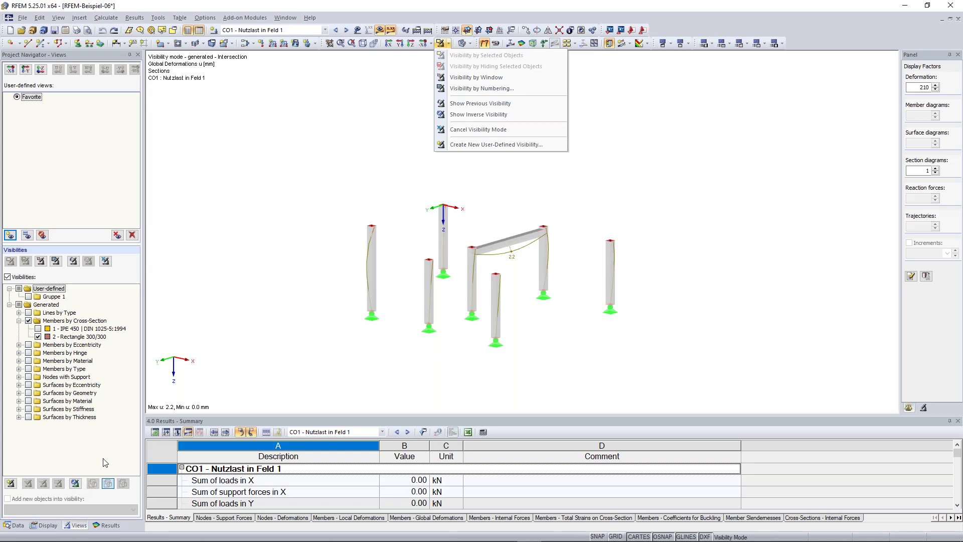
pyautogui.click(8, 276)
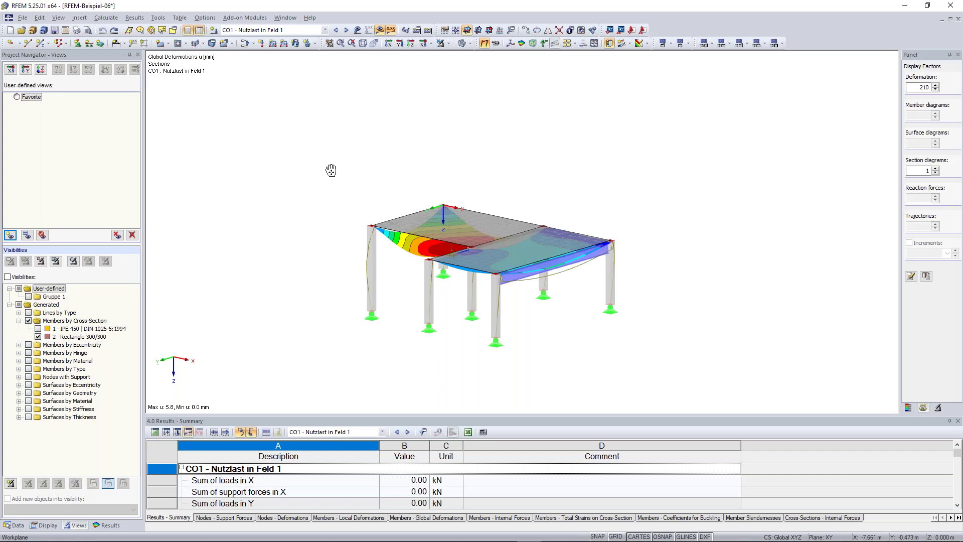
pyautogui.moveTo(331, 170); pyautogui.dragTo(343, 162, button='middle')
# Step: Look through the available result types and display the member internal forces My instead of the global deformations
pyautogui.click(107, 525)
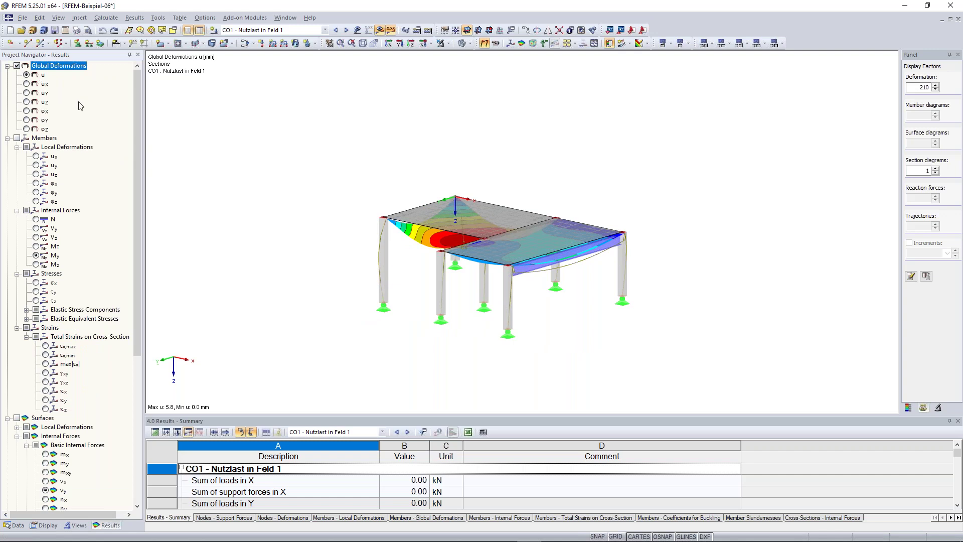
pyautogui.moveTo(139, 115); pyautogui.dragTo(137, 144)
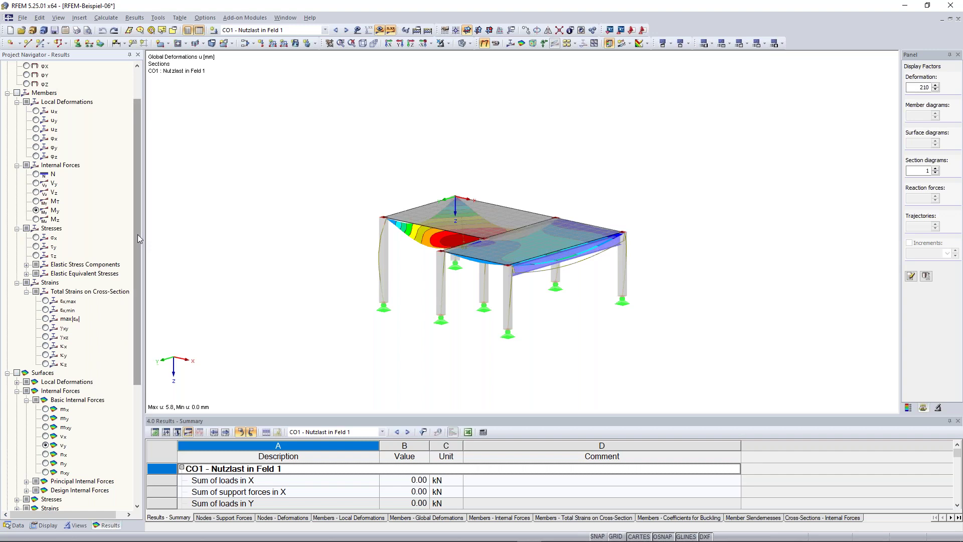
pyautogui.moveTo(134, 258); pyautogui.dragTo(138, 211)
pyautogui.keyDown('ctrl'); pyautogui.moveTo(365, 215); pyautogui.dragTo(441, 241, button='middle'); pyautogui.keyUp('ctrl')
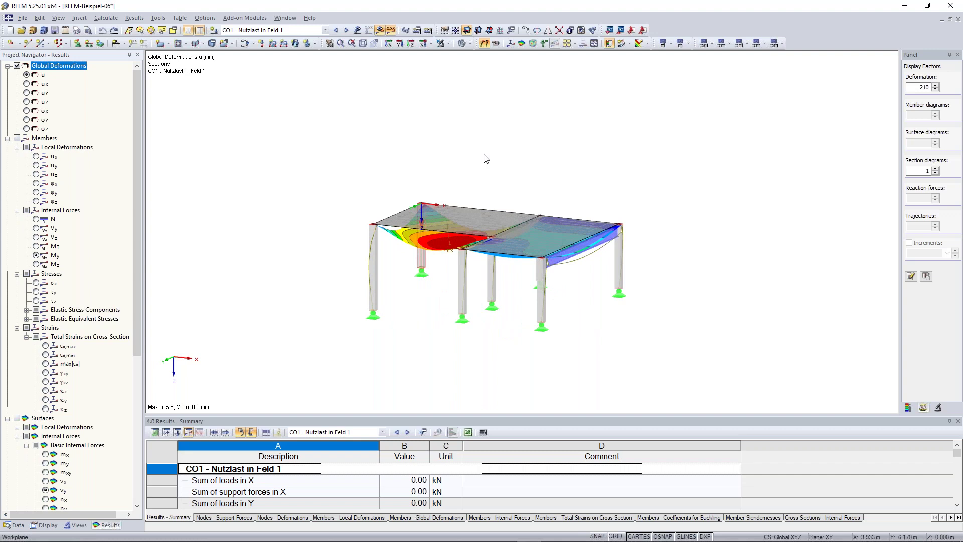
pyautogui.keyDown('ctrl'); pyautogui.moveTo(486, 159); pyautogui.dragTo(563, 264, button='middle'); pyautogui.keyUp('ctrl')
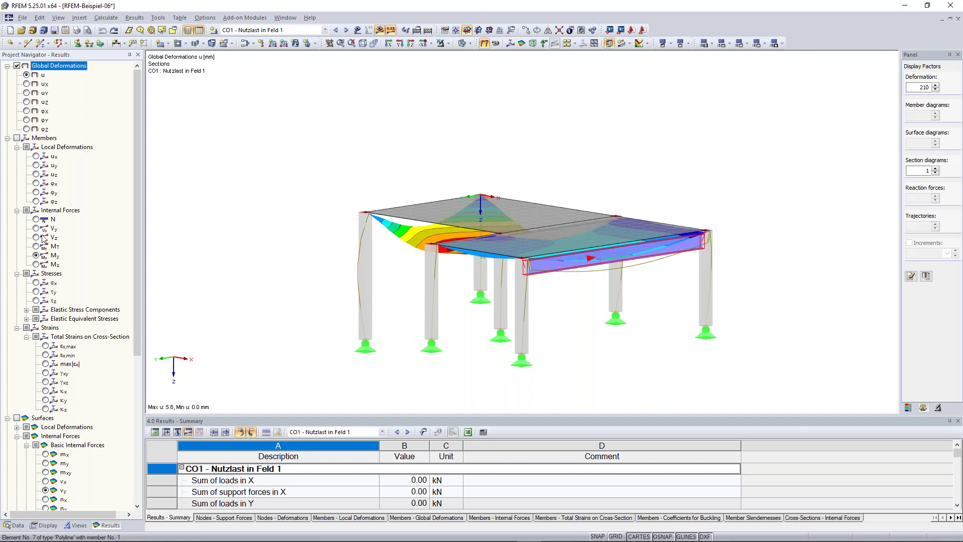
pyautogui.click(34, 255)
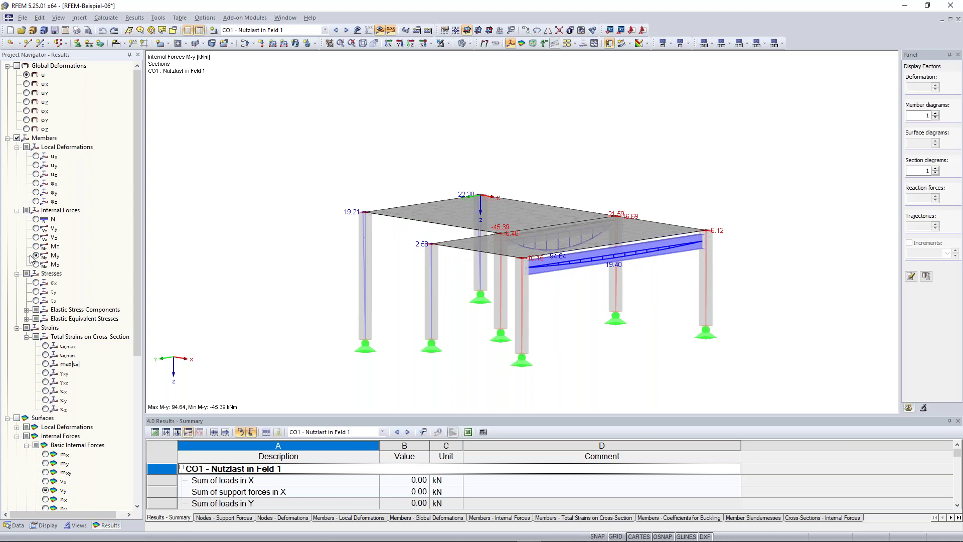
# Step: Display the axial force N on the members and inspect the diagrams from different angles
pyautogui.click(36, 219)
pyautogui.keyDown('ctrl'); pyautogui.moveTo(617, 340); pyautogui.dragTo(446, 325, button='middle'); pyautogui.keyUp('ctrl')
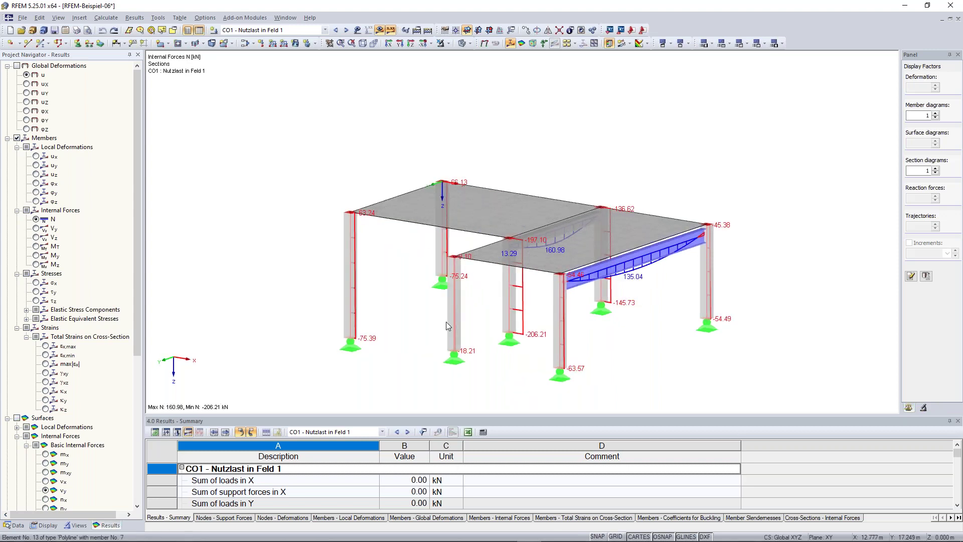
pyautogui.keyDown('ctrl'); pyautogui.moveTo(446, 325); pyautogui.dragTo(586, 326, button='middle'); pyautogui.keyUp('ctrl')
# Step: Turn on the surface results and display the basic internal force my
pyautogui.scroll(-7, 20, 280)
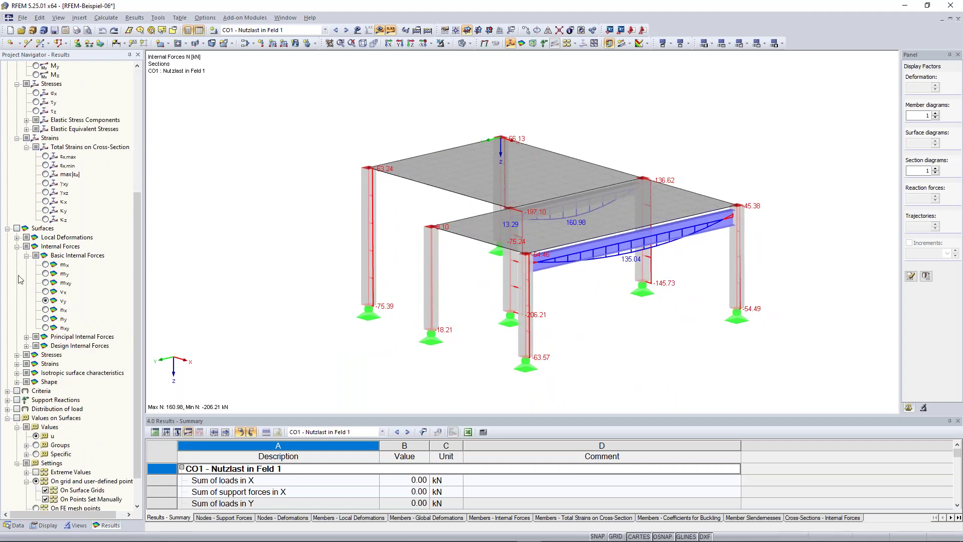
pyautogui.click(16, 228)
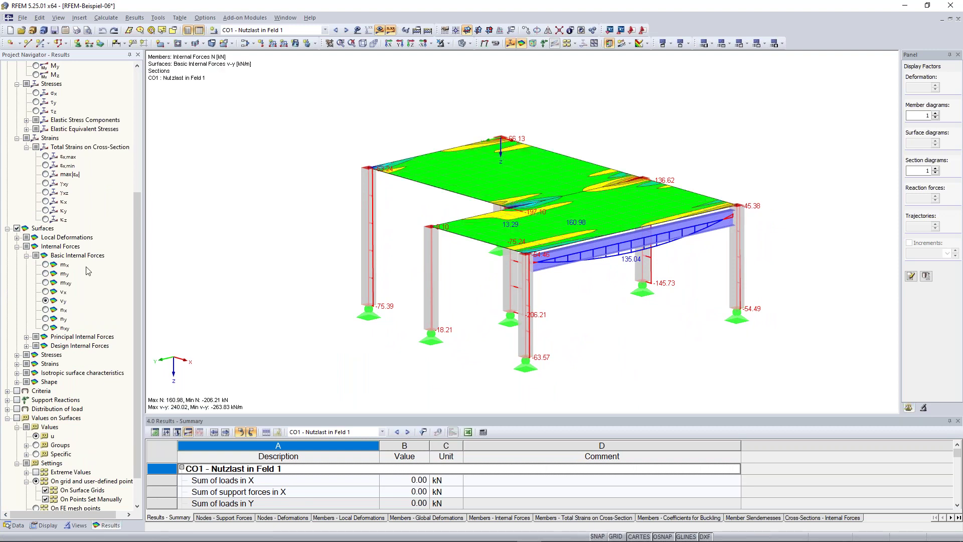
pyautogui.scroll(-1, 49, 245)
pyautogui.click(46, 229)
pyautogui.click(46, 237)
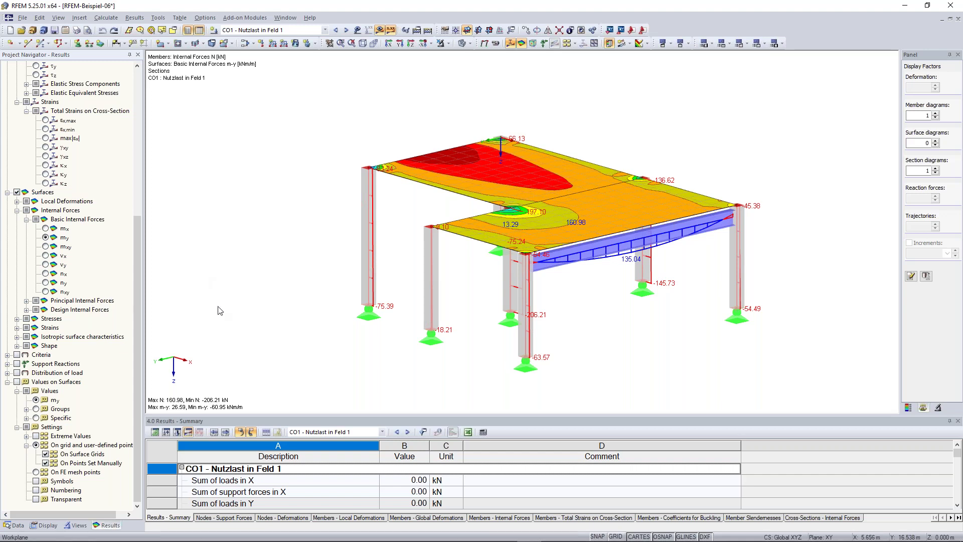
# Step: Turn on the display of the support reactions in the model view
pyautogui.click(543, 44)
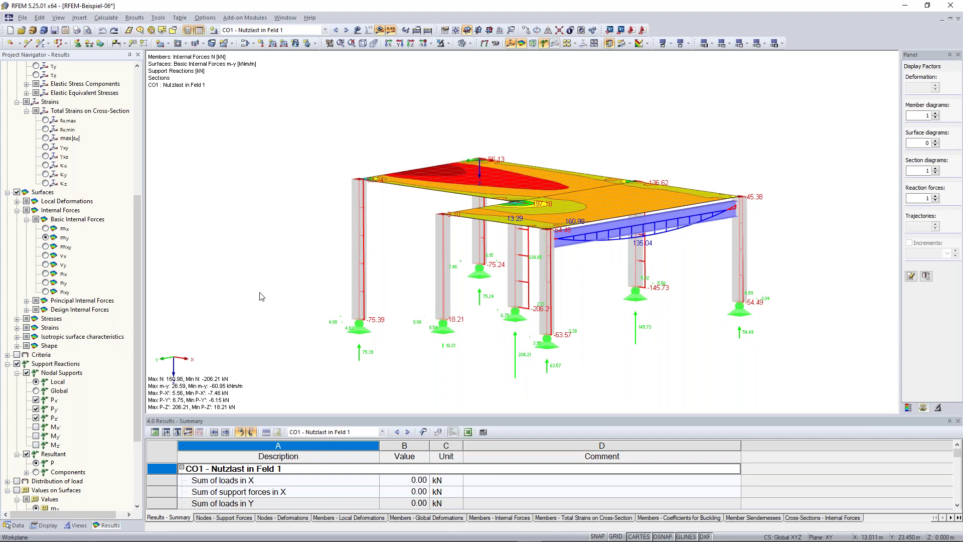
pyautogui.scroll(8, 102, 191)
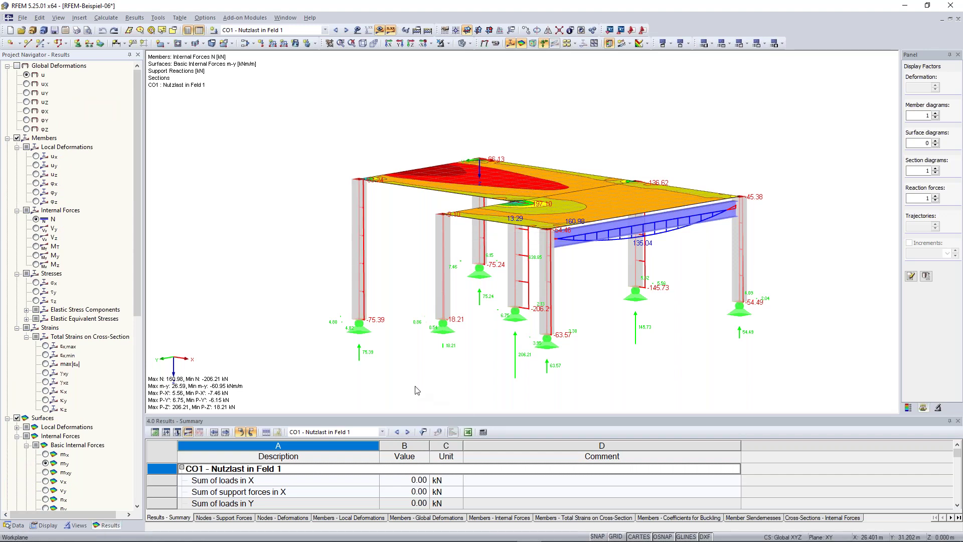
pyautogui.scroll(-1, 416, 389)
pyautogui.moveTo(306, 280); pyautogui.dragTo(307, 243, button='middle')
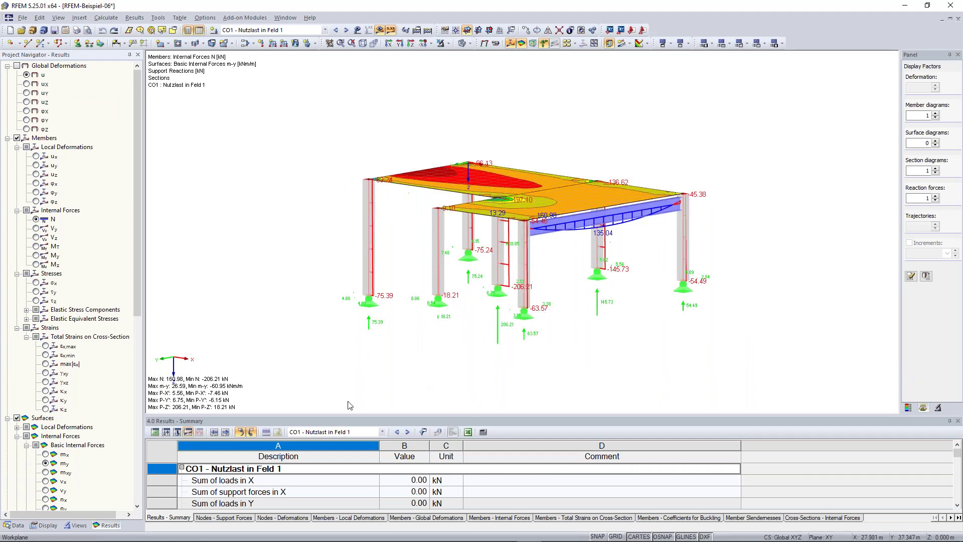
# Step: Enlarge the table area and switch from the results tables to the model data table 1.1 Nodes
pyautogui.moveTo(375, 416); pyautogui.dragTo(378, 355)
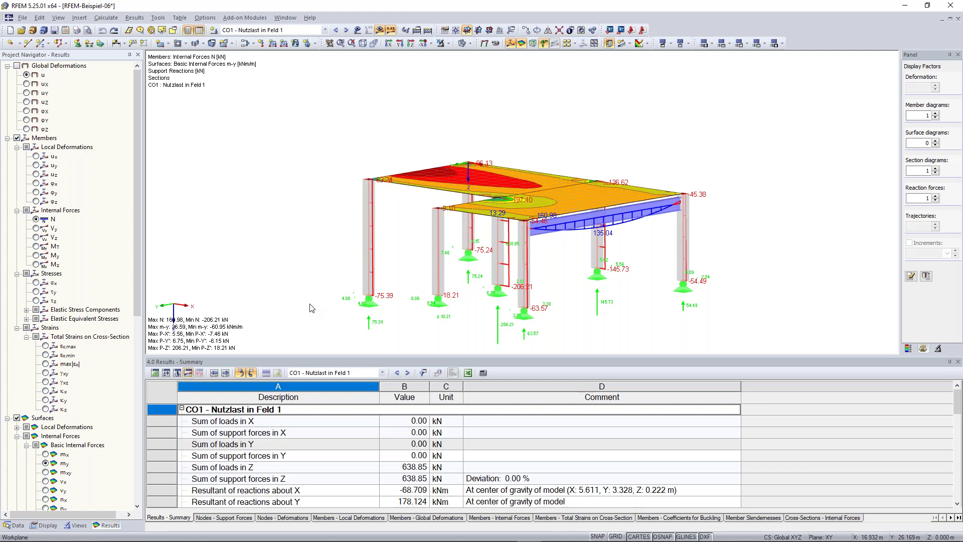
pyautogui.click(157, 373)
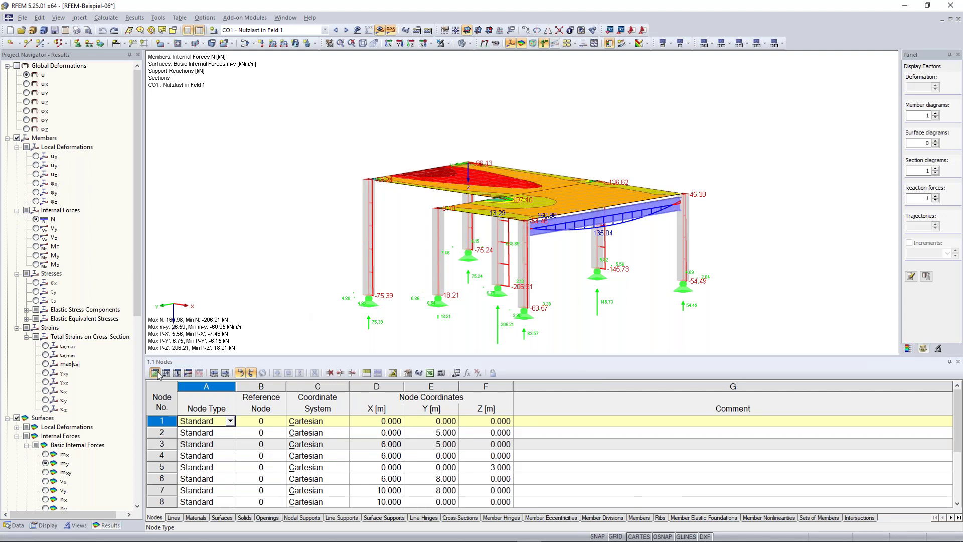
pyautogui.scroll(-1, 200, 341)
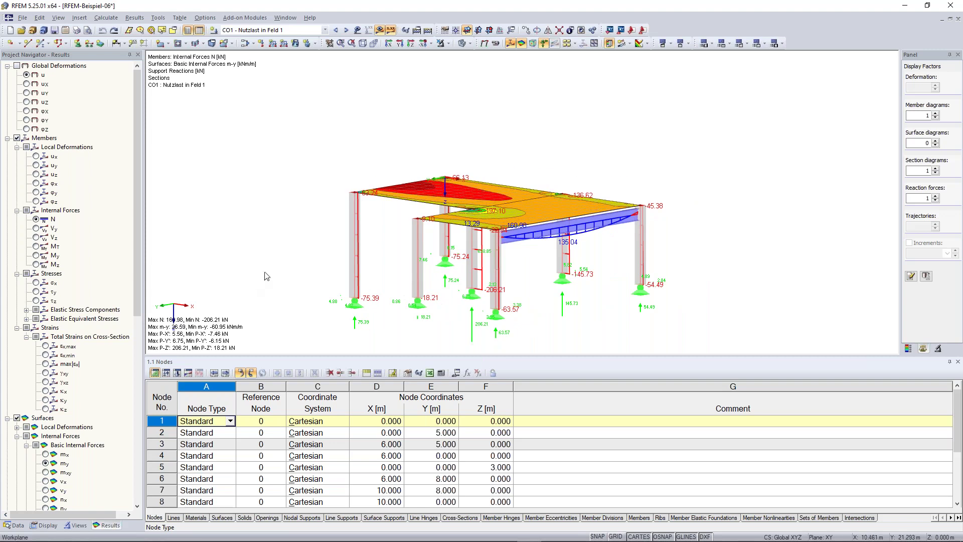
pyautogui.moveTo(266, 275); pyautogui.dragTo(277, 249, button='middle')
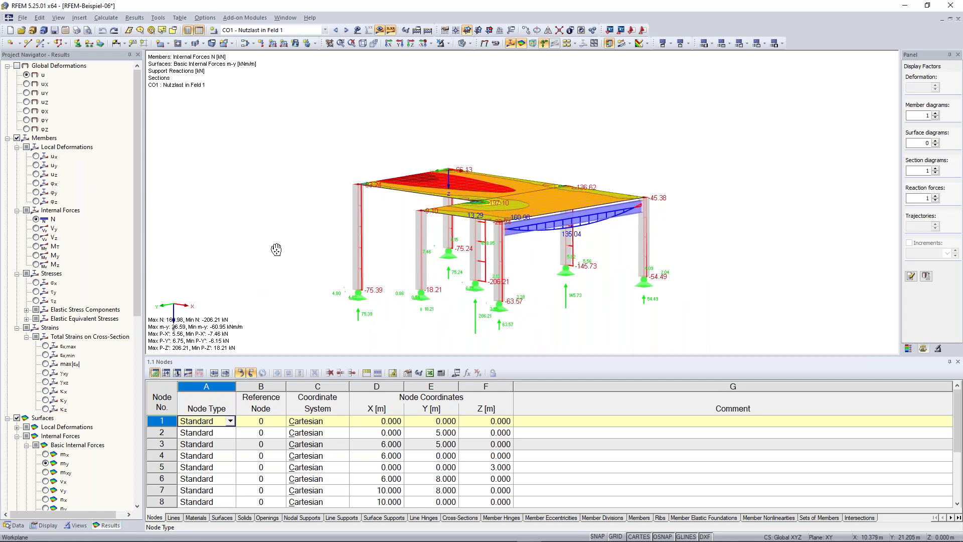
pyautogui.moveTo(277, 249); pyautogui.dragTo(285, 232, button='middle')
# Step: Add node 15 in the first free row of the nodes table with coordinates X 14, Y 0 and Z 3 m
pyautogui.scroll(-7, 225, 476)
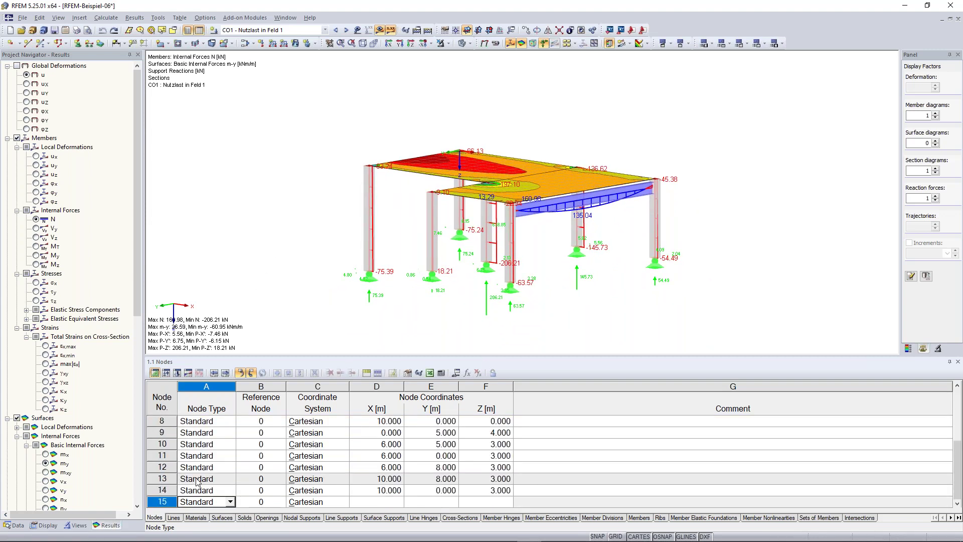
pyautogui.press('Tab')
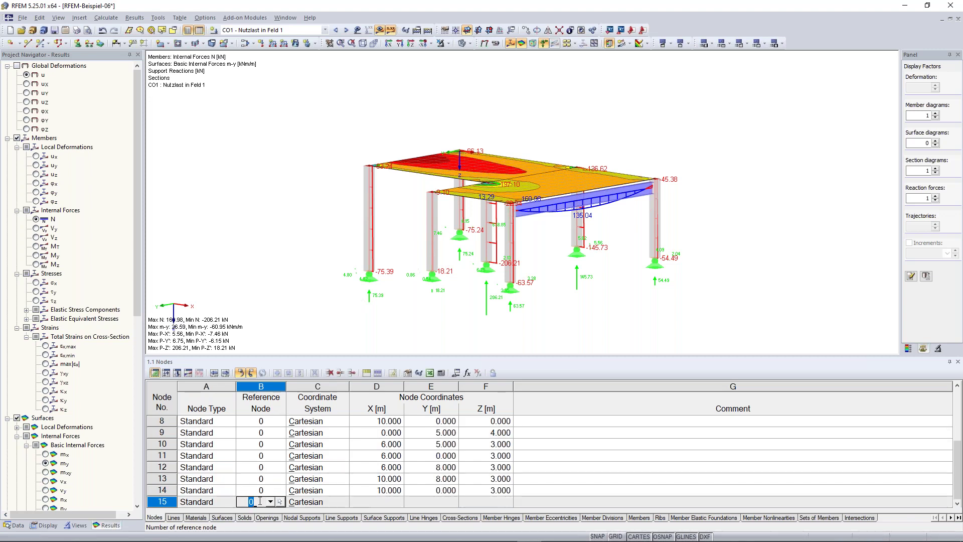
pyautogui.press('Tab')
pyautogui.press('Tab')
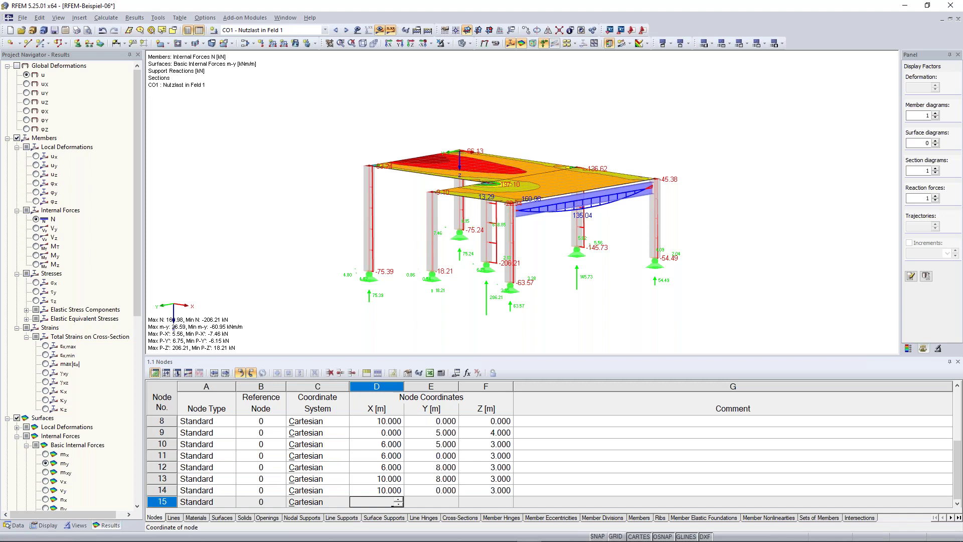
pyautogui.write('14')
pyautogui.press('Tab')
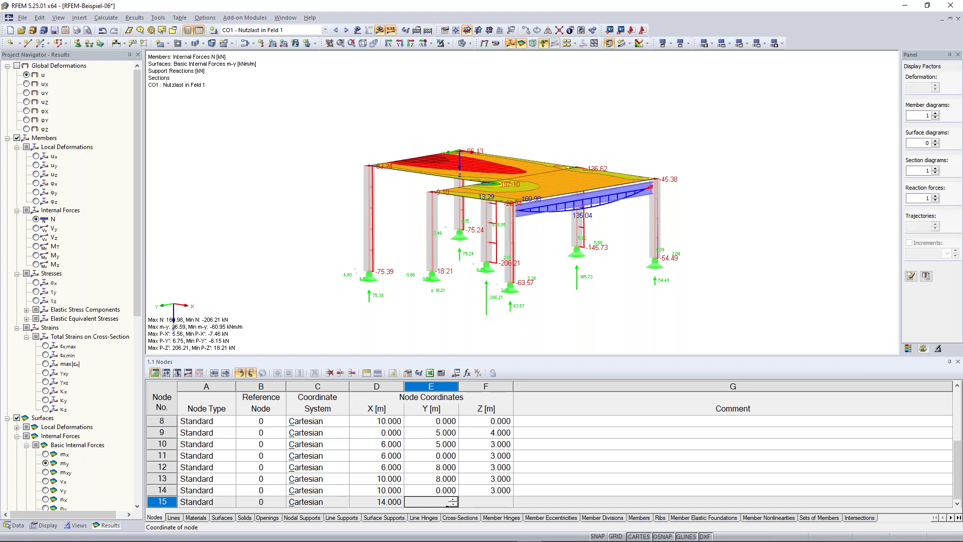
pyautogui.write('0')
pyautogui.press('Tab')
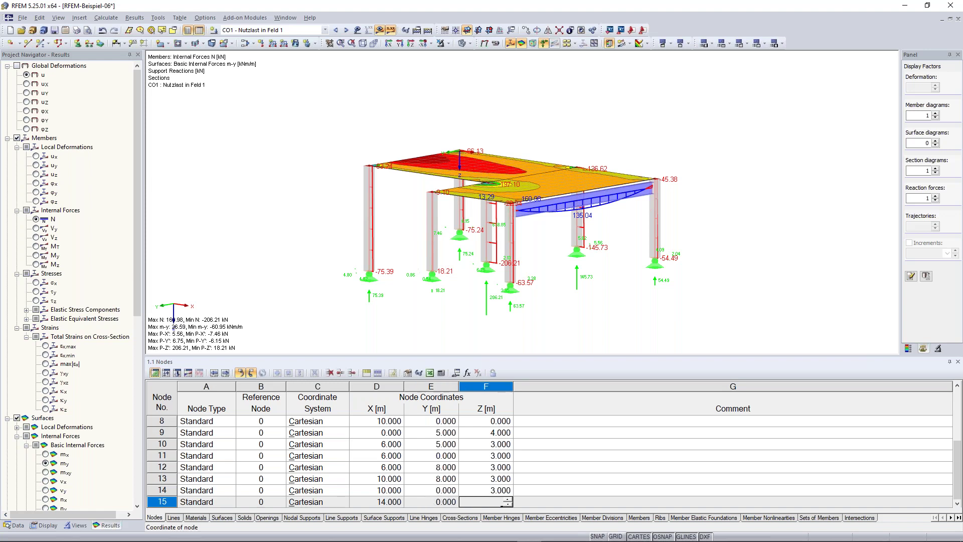
pyautogui.write('3')
pyautogui.press('Tab')
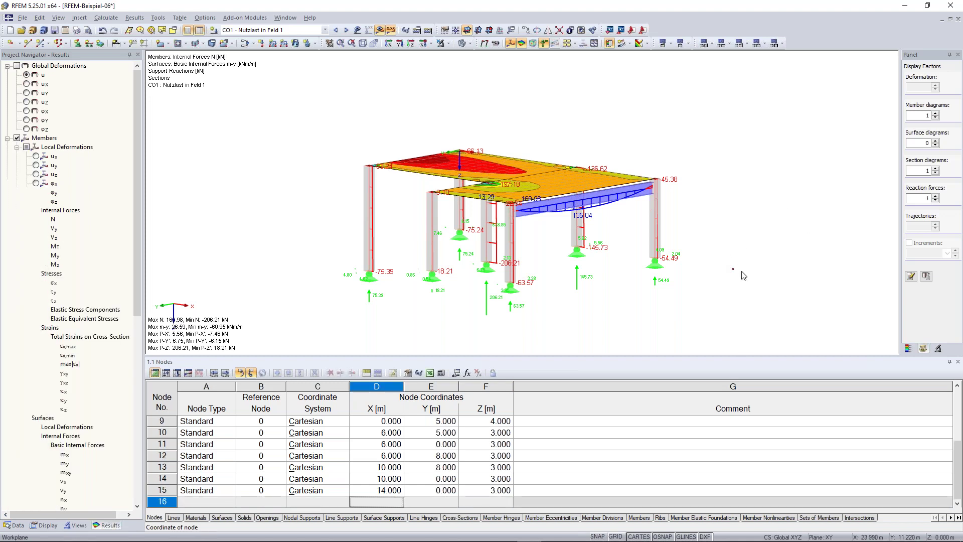
pyautogui.click(755, 288)
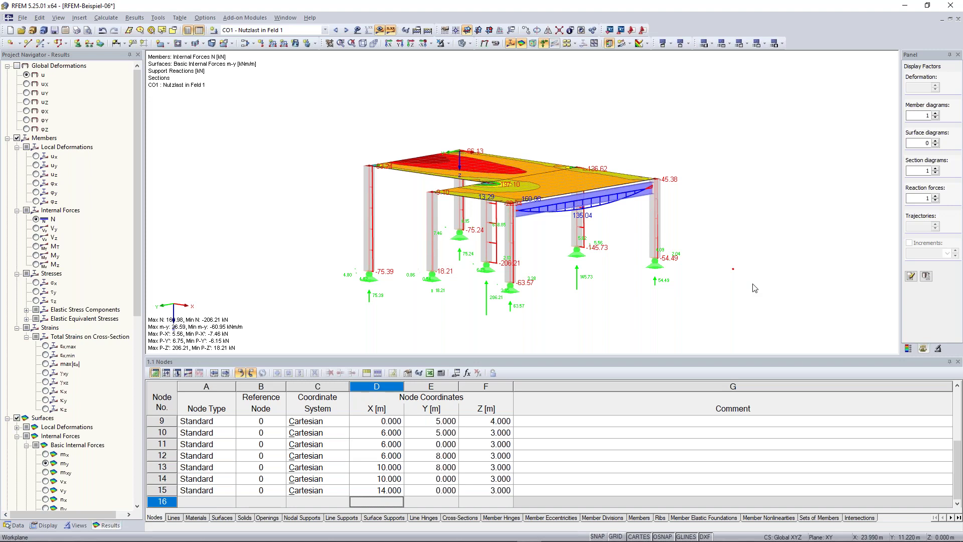
# Step: Look through the model data tables from lines to solids, the load cases table, the loads tables and the results summary
pyautogui.click(175, 520)
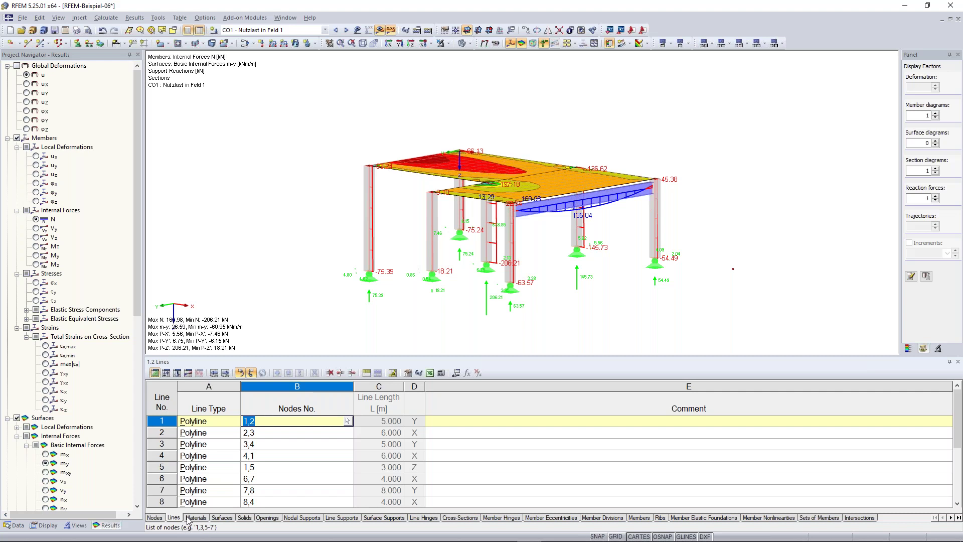
pyautogui.click(174, 379)
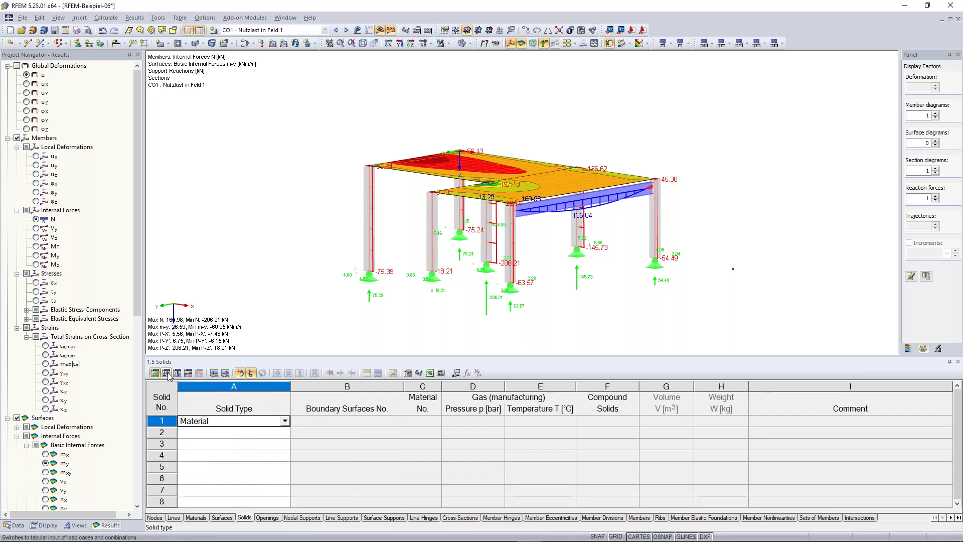
pyautogui.click(167, 375)
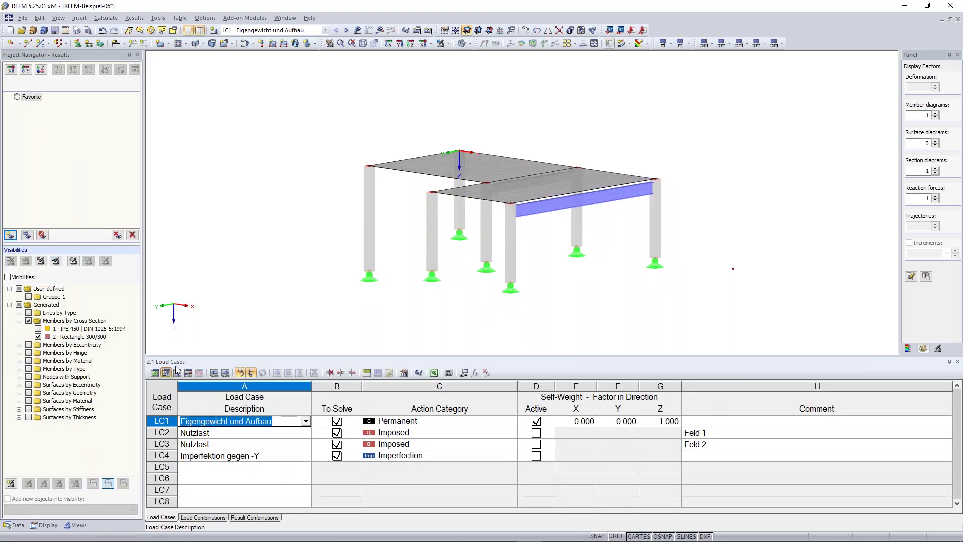
pyautogui.click(177, 373)
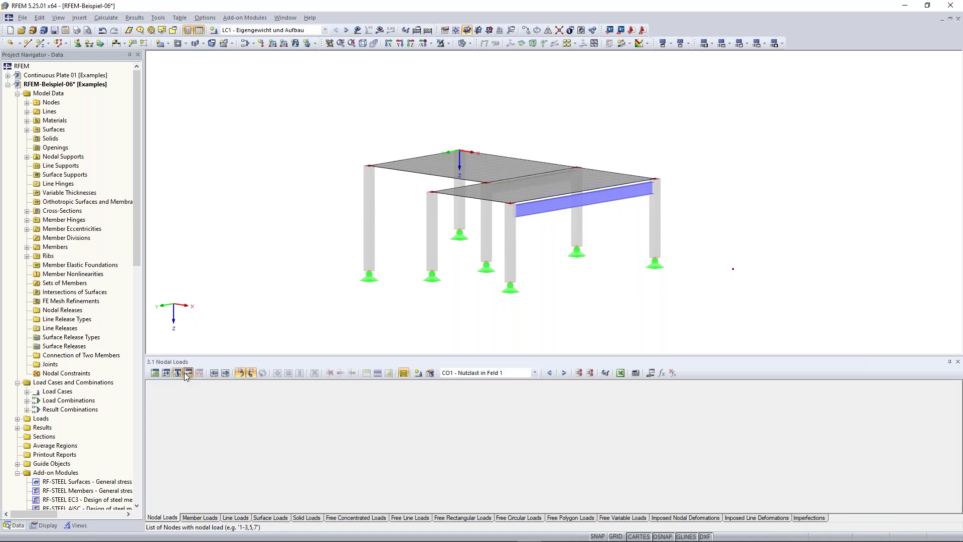
# Step: Select only the column at the end of the blue downstand beam with a fully enclosing selection window, and clear the selection
pyautogui.scroll(-2, 331, 273)
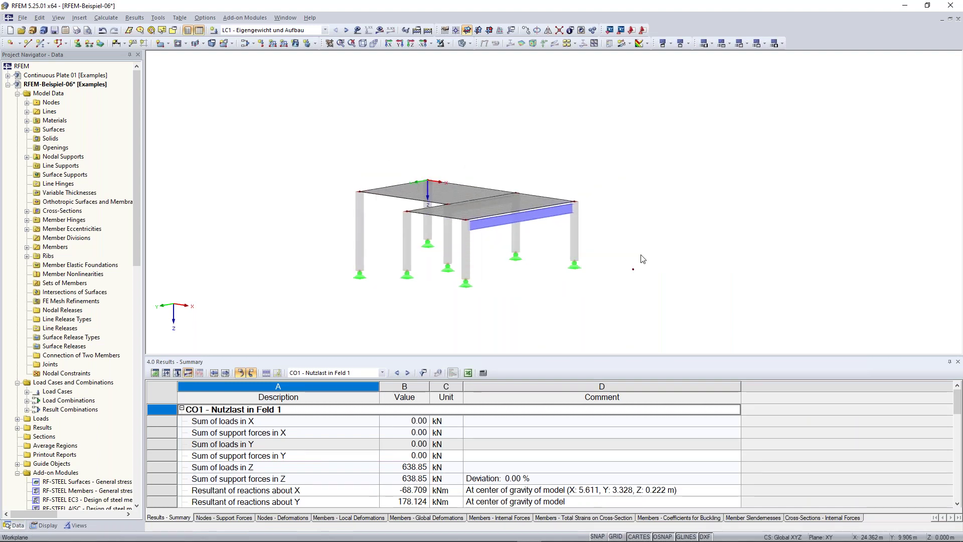
pyautogui.scroll(-1, 652, 281)
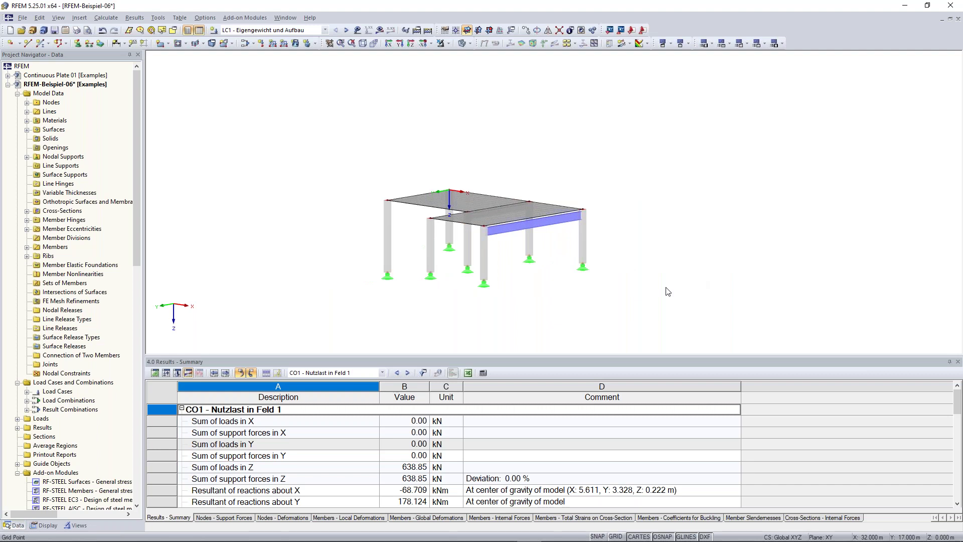
pyautogui.keyDown('ctrl'); pyautogui.moveTo(613, 196); pyautogui.dragTo(613, 196, button='middle'); pyautogui.keyUp('ctrl')
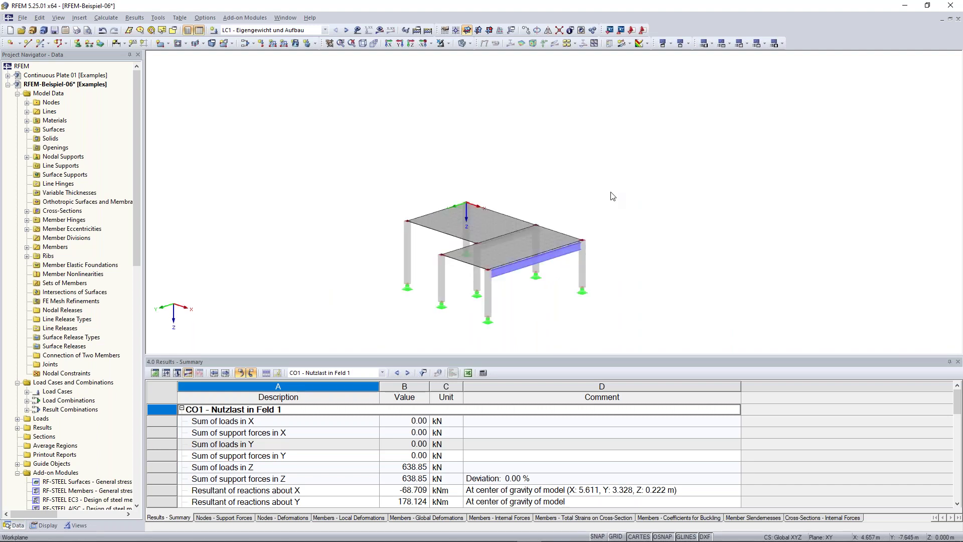
pyautogui.moveTo(625, 244); pyautogui.dragTo(651, 242, button='middle')
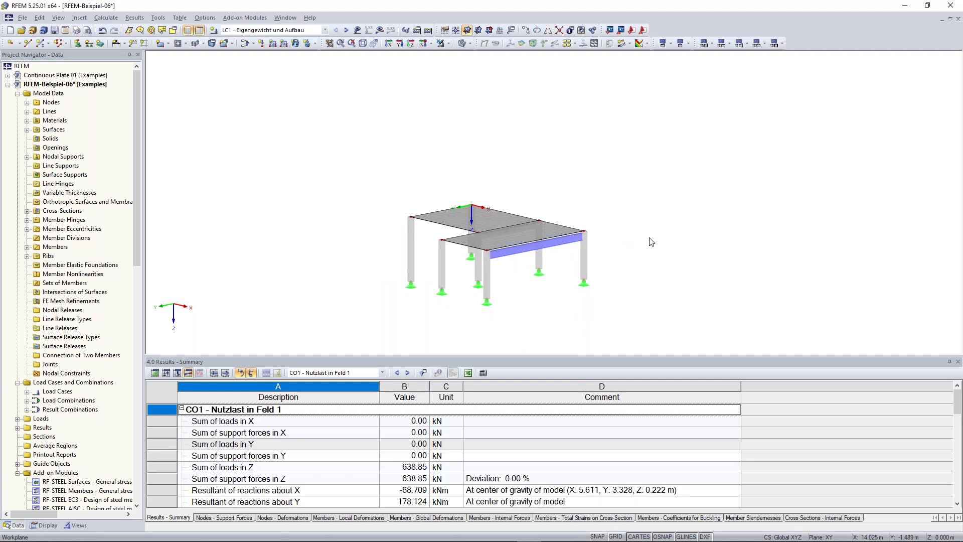
pyautogui.moveTo(651, 242); pyautogui.dragTo(660, 220, button='middle')
pyautogui.moveTo(675, 259)
pyautogui.mouseDown(button='middle')
pyautogui.moveTo(670, 196)
pyautogui.moveTo(673, 280)
pyautogui.moveTo(511, 270)
pyautogui.moveTo(683, 246)
pyautogui.mouseUp(button='middle')
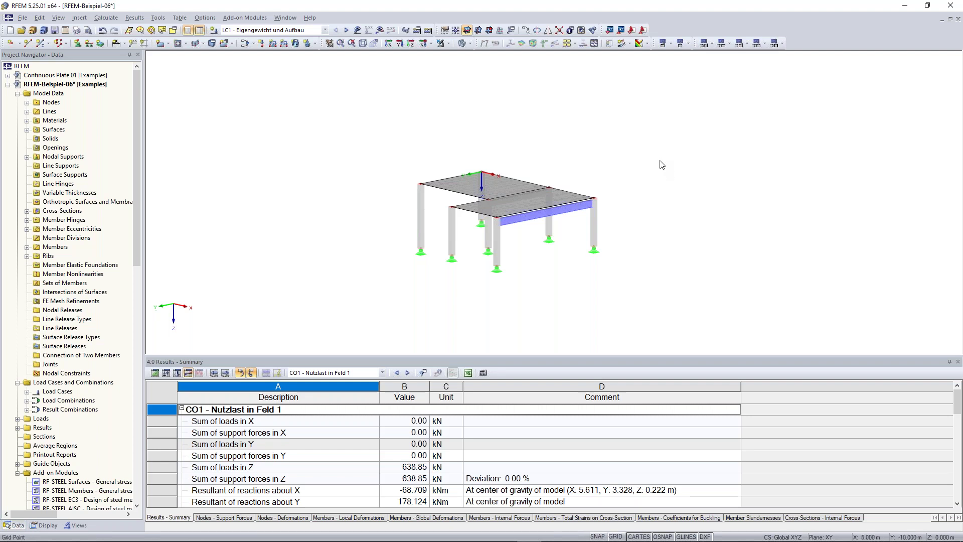
pyautogui.moveTo(643, 93); pyautogui.dragTo(753, 206)
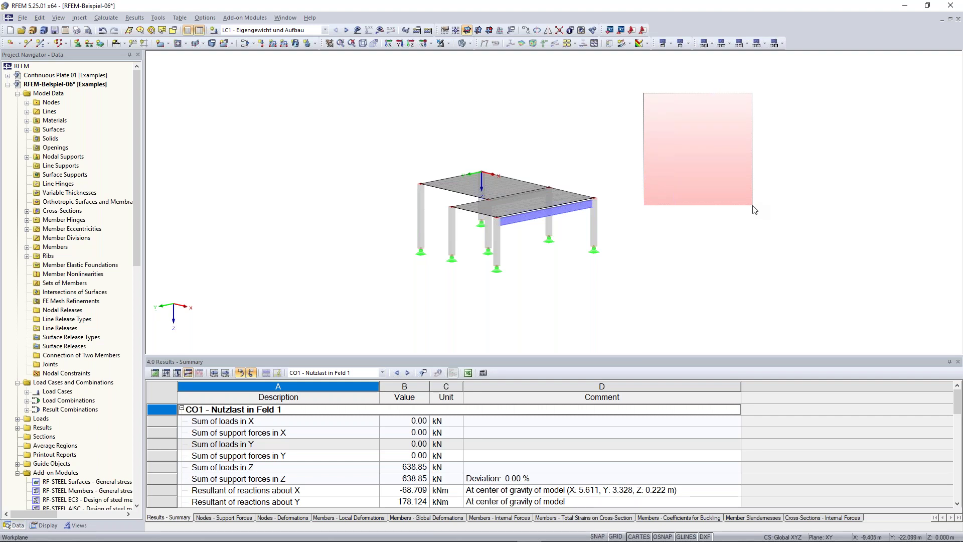
pyautogui.moveTo(753, 206); pyautogui.dragTo(753, 206)
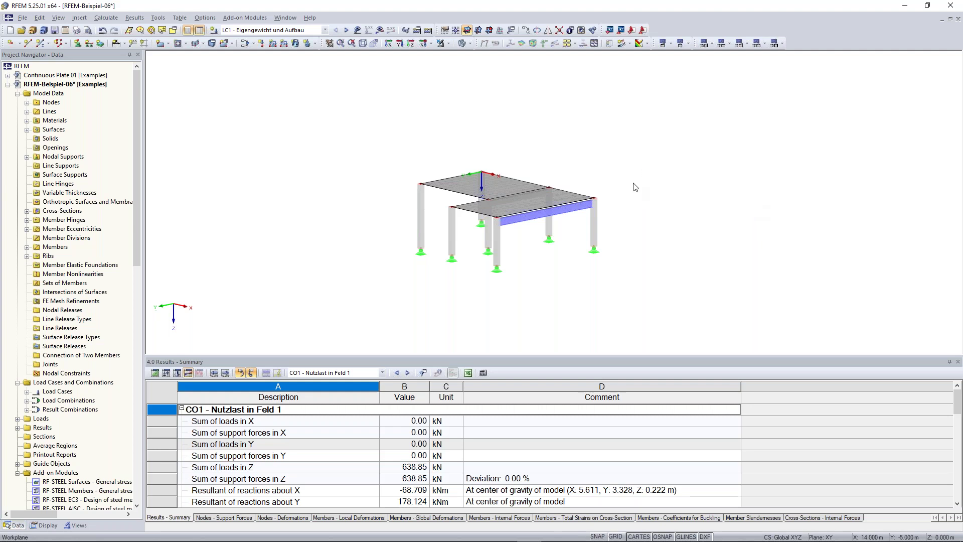
pyautogui.moveTo(577, 145); pyautogui.dragTo(662, 275)
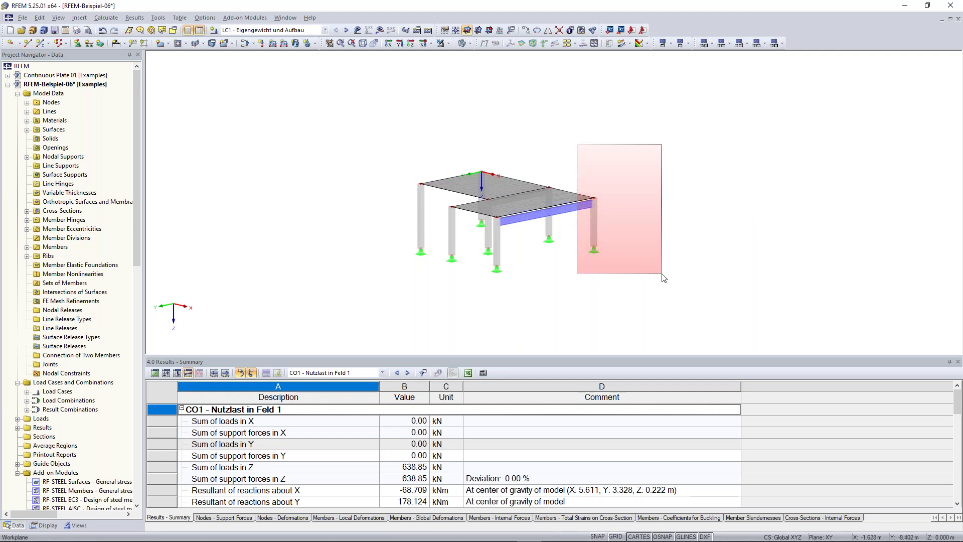
pyautogui.moveTo(662, 274); pyautogui.dragTo(663, 274)
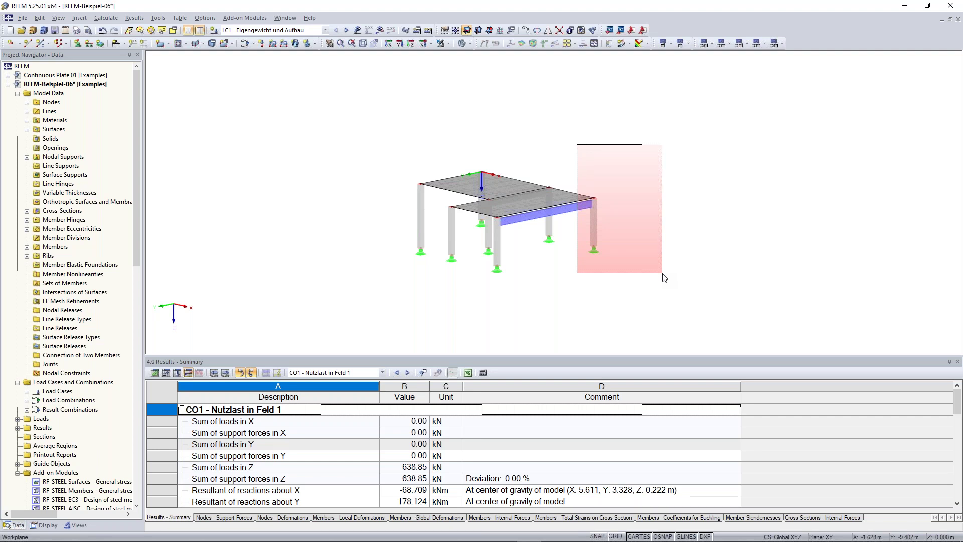
pyautogui.moveTo(662, 273); pyautogui.dragTo(662, 273)
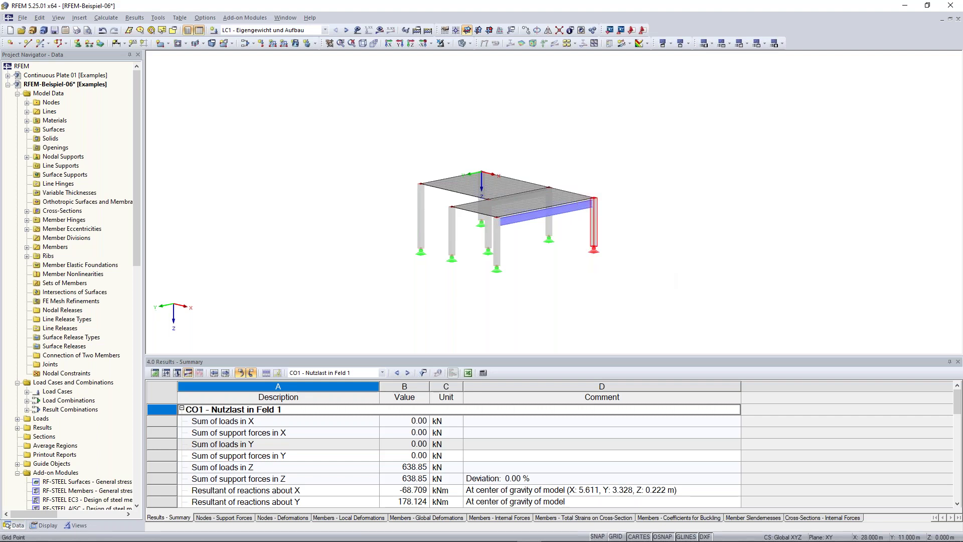
pyautogui.click(667, 275)
# Step: Select everything touched by a crossing window around the same column, including the adjoining beam and front plate, and clear the selection
pyautogui.moveTo(674, 297); pyautogui.dragTo(643, 283)
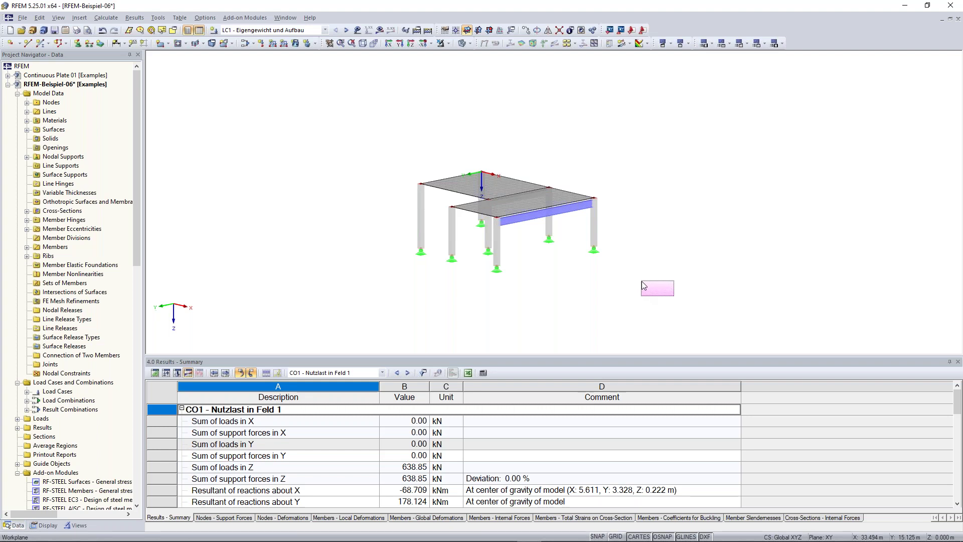
pyautogui.moveTo(644, 283); pyautogui.dragTo(568, 131)
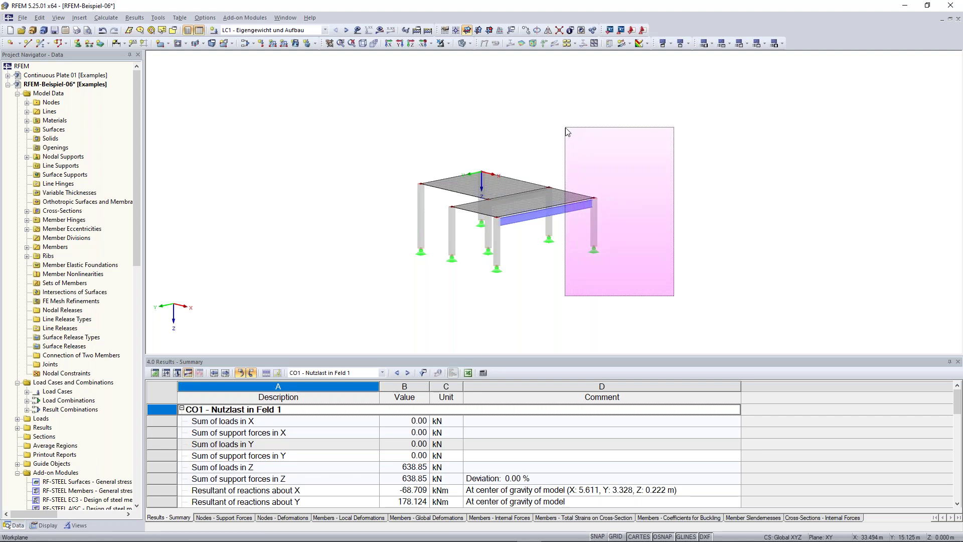
pyautogui.moveTo(568, 131); pyautogui.dragTo(567, 131)
pyautogui.moveTo(567, 131); pyautogui.dragTo(567, 131)
pyautogui.moveTo(566, 128); pyautogui.dragTo(566, 128)
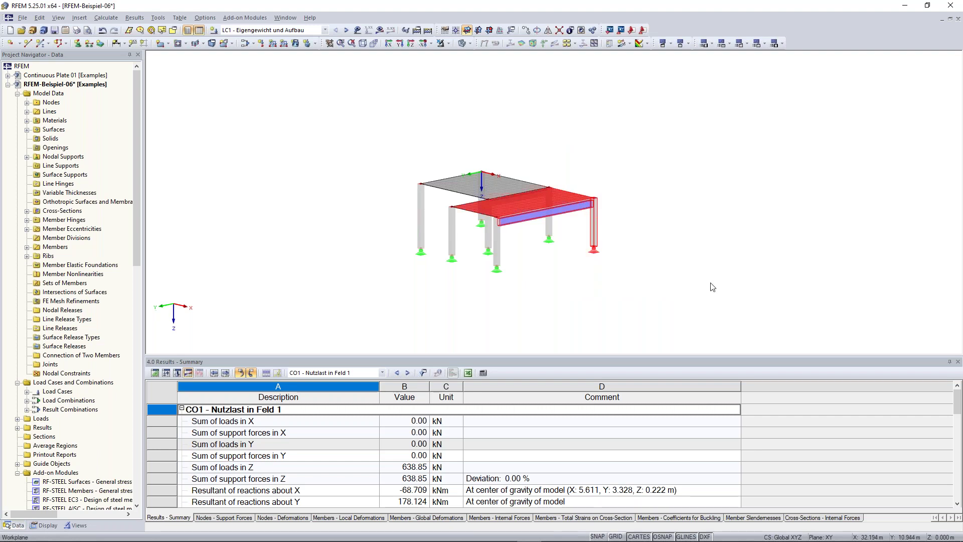
pyautogui.press('Escape')
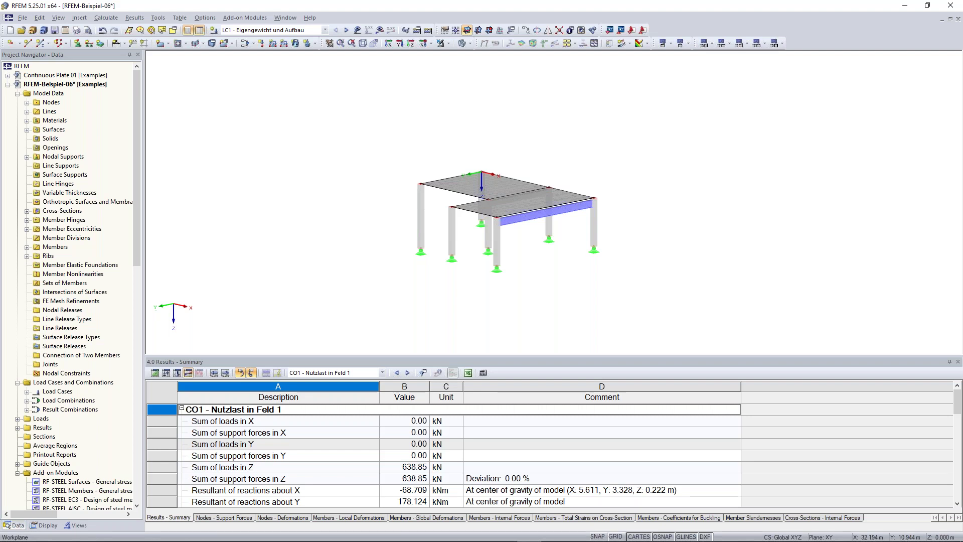
# Step: Examine the frame model by zooming, rotating and panning it, including with the combined Move, Zoom and Rotate tool
pyautogui.scroll(-2, 673, 204)
pyautogui.moveTo(673, 204)
pyautogui.keyDown('ctrl'); pyautogui.mouseDown(button='middle')
pyautogui.moveTo(638, 196)
pyautogui.moveTo(667, 196)
pyautogui.mouseUp(button='middle'); pyautogui.keyUp('ctrl')
pyautogui.scroll(2, 666, 196)
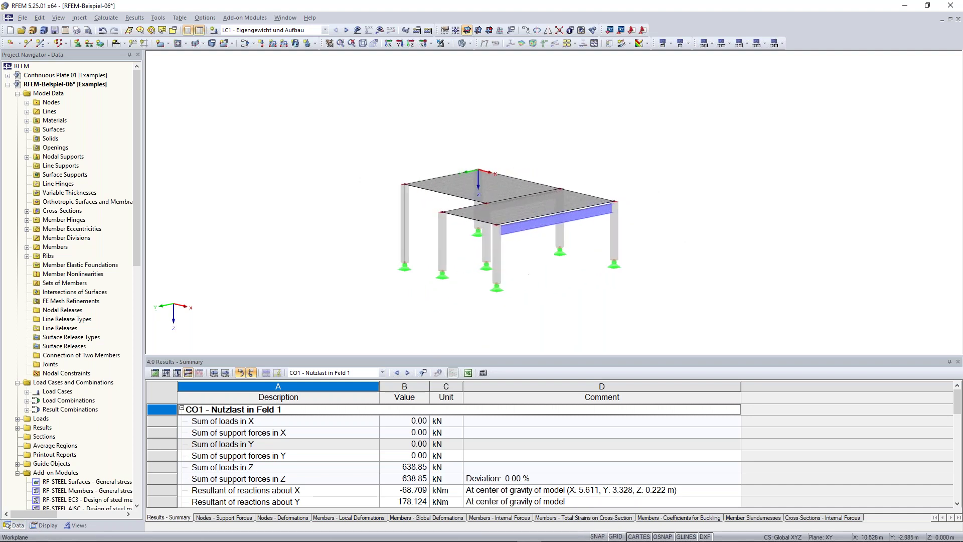
pyautogui.scroll(-2, 661, 209)
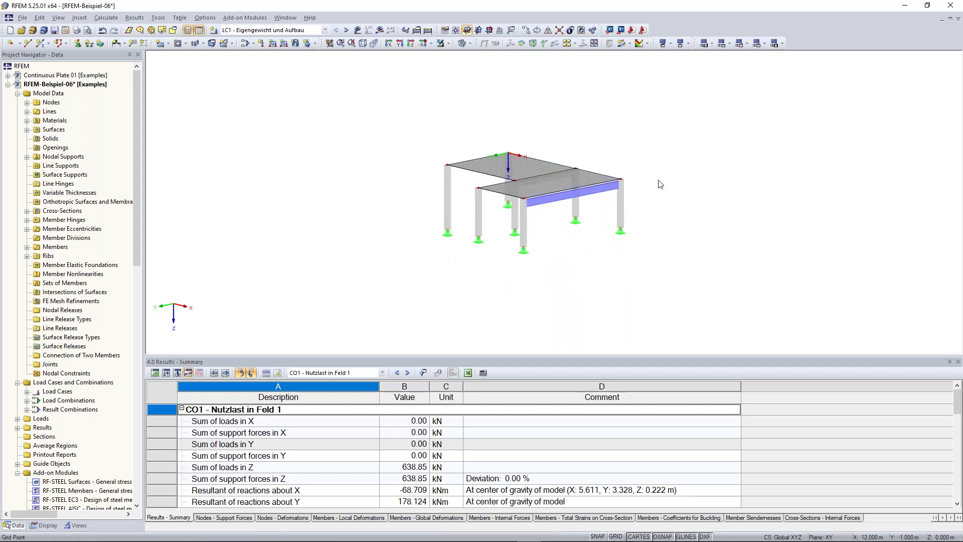
pyautogui.moveTo(676, 170)
pyautogui.keyDown('ctrl'); pyautogui.mouseDown(button='middle')
pyautogui.moveTo(536, 115)
pyautogui.moveTo(452, 151)
pyautogui.moveTo(370, 208)
pyautogui.moveTo(666, 189)
pyautogui.moveTo(727, 172)
pyautogui.moveTo(683, 176)
pyautogui.mouseUp(button='middle'); pyautogui.keyUp('ctrl')
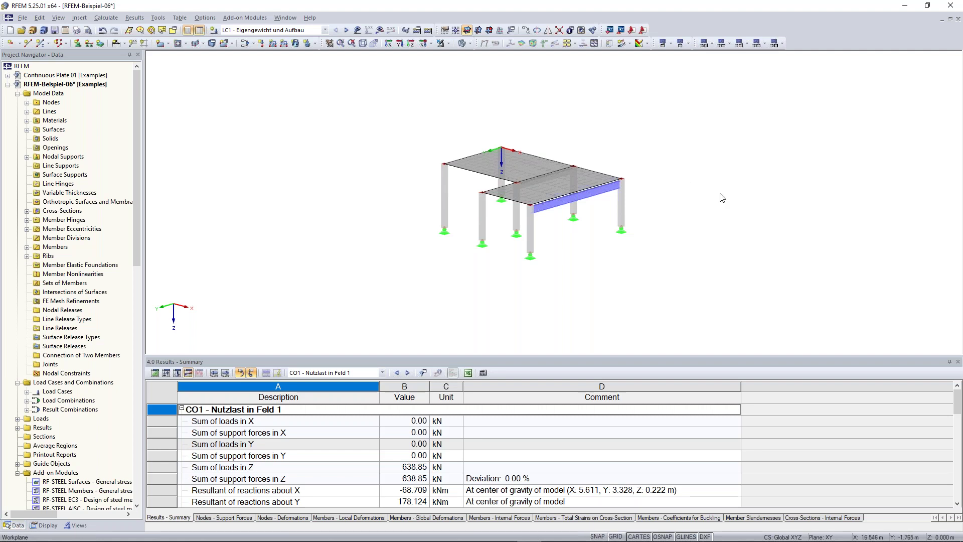
pyautogui.keyDown('ctrl'); pyautogui.moveTo(718, 190); pyautogui.dragTo(700, 181, button='middle'); pyautogui.keyUp('ctrl')
pyautogui.moveTo(652, 151); pyautogui.dragTo(683, 167, button='middle')
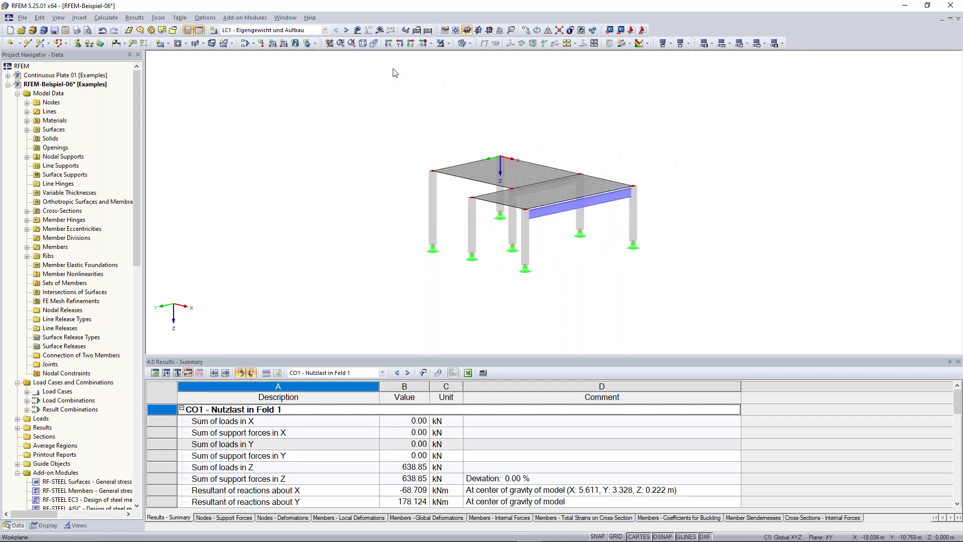
pyautogui.click(329, 44)
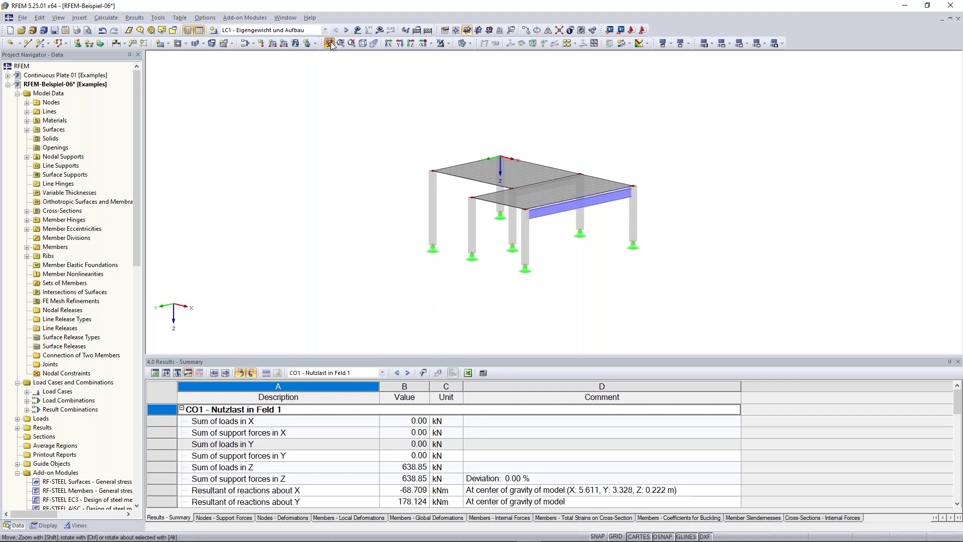
pyautogui.moveTo(380, 171); pyautogui.dragTo(329, 169)
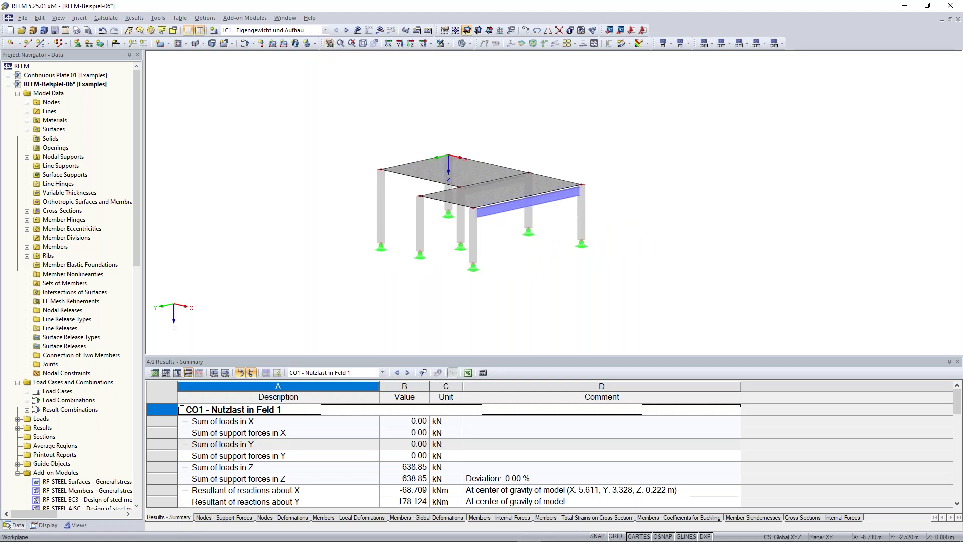
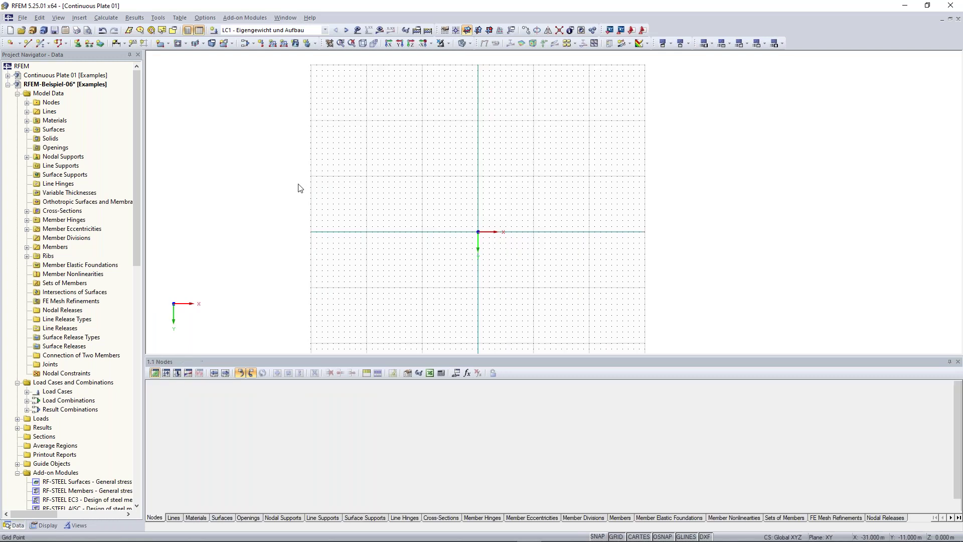
# Step: Shrink the table area of Continuous Plate 01 to enlarge the work window around the grid origin
pyautogui.moveTo(393, 356); pyautogui.dragTo(397, 417)
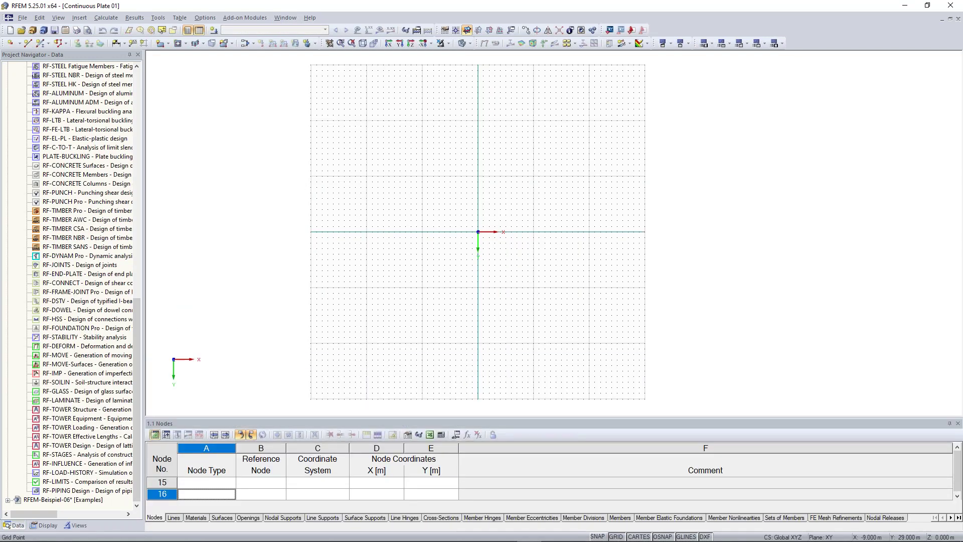
pyautogui.scroll(2, 511, 260)
pyautogui.scroll(1, 476, 193)
pyautogui.moveTo(416, 151); pyautogui.dragTo(437, 204, button='middle')
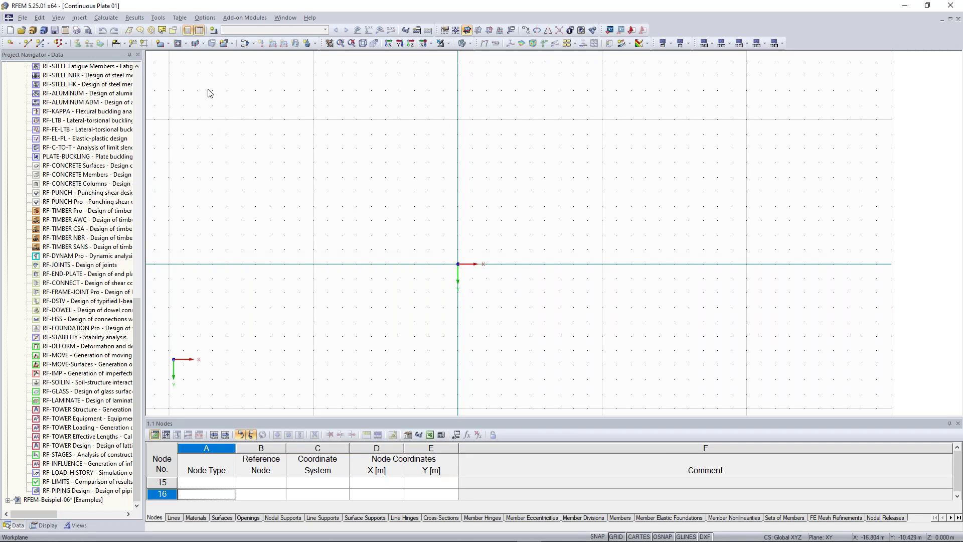
# Step: Start a new rectangular plane surface and choose Concrete C30/37 as its material
pyautogui.click(168, 44)
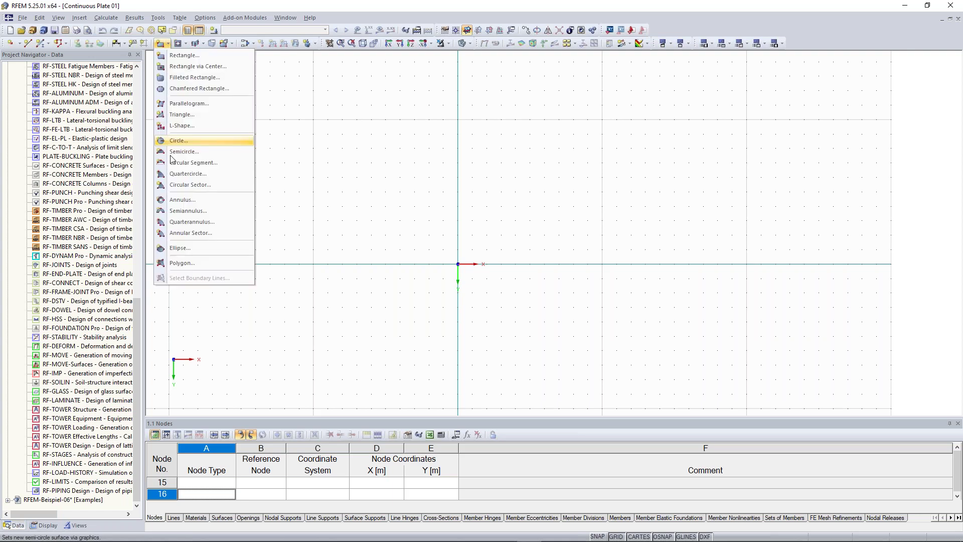
pyautogui.click(193, 57)
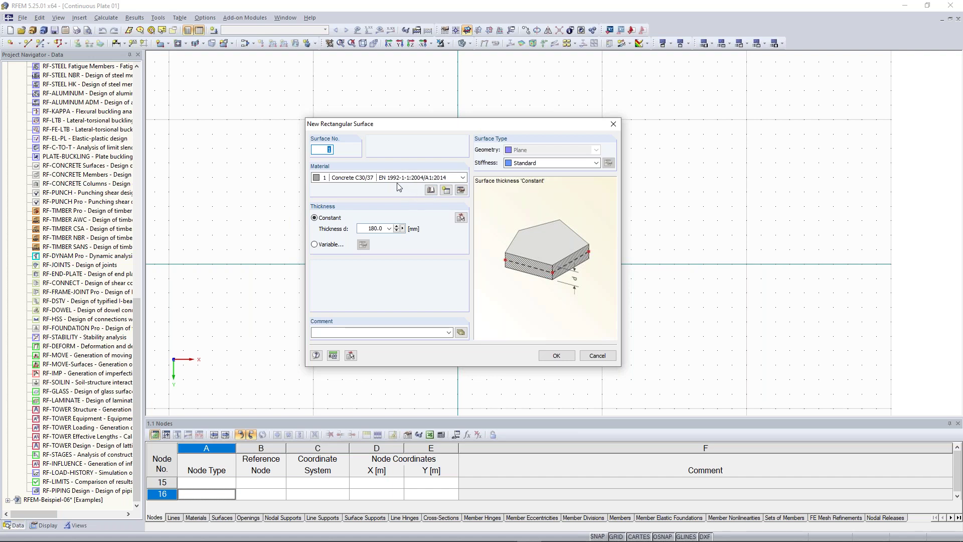
pyautogui.click(366, 179)
pyautogui.click(365, 186)
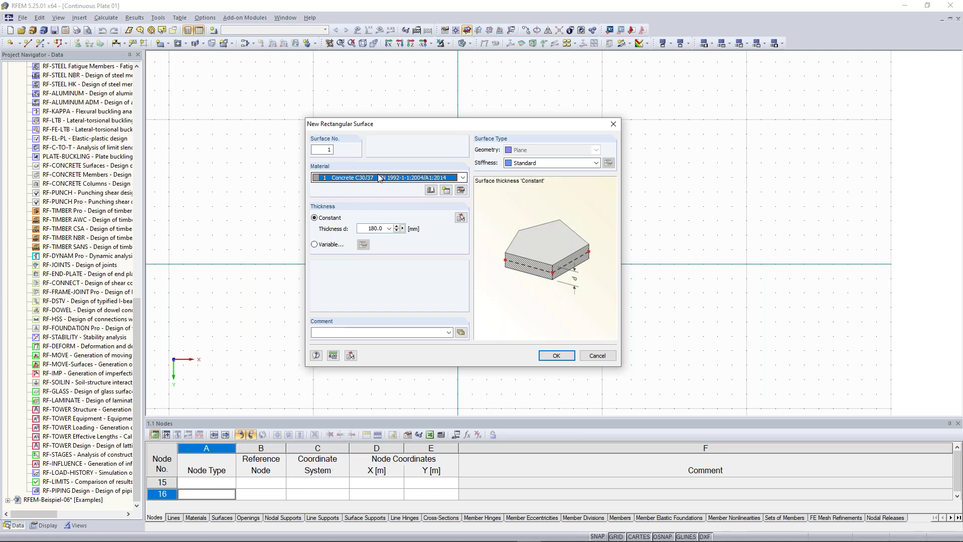
pyautogui.click(350, 179)
pyautogui.click(350, 185)
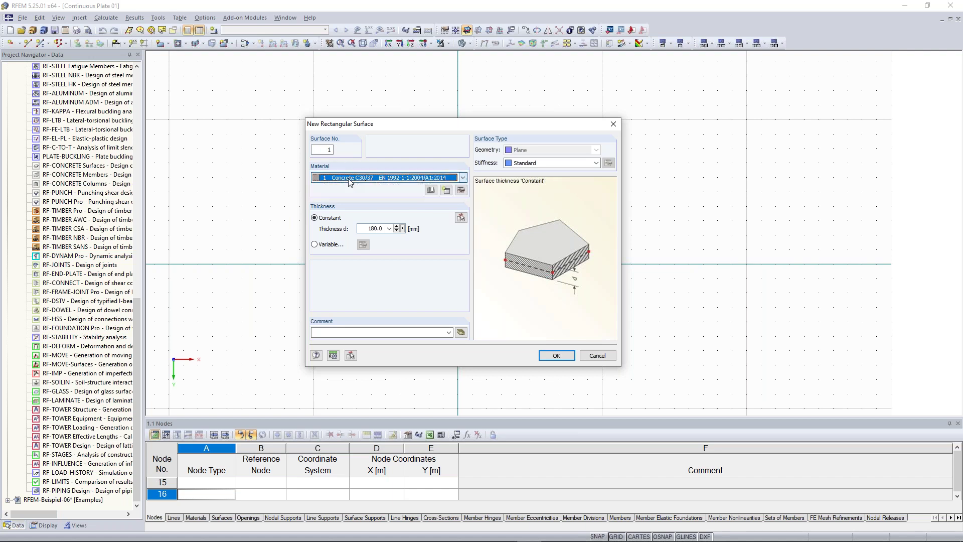
# Step: Open the library for the surface material Concrete C30/37 and examine the available material category groups
pyautogui.click(461, 190)
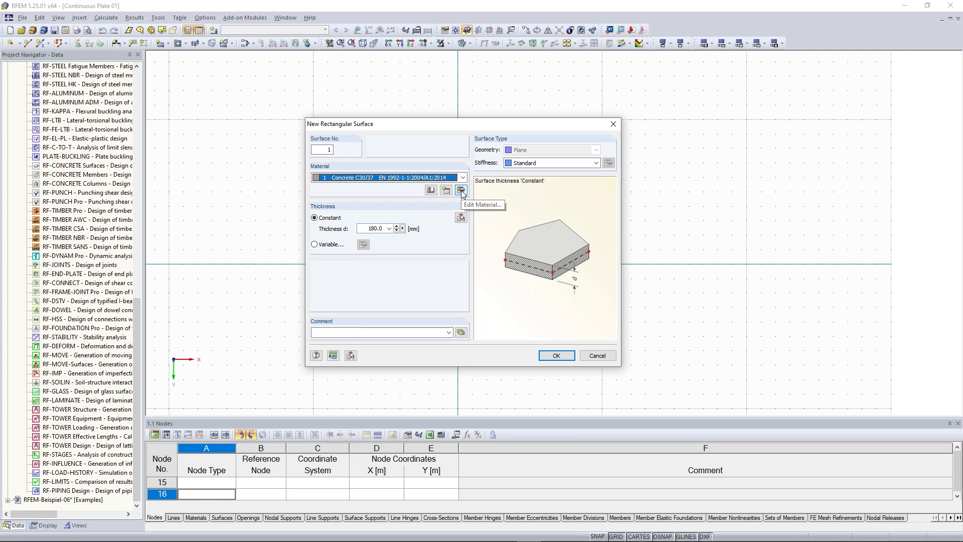
pyautogui.click(461, 190)
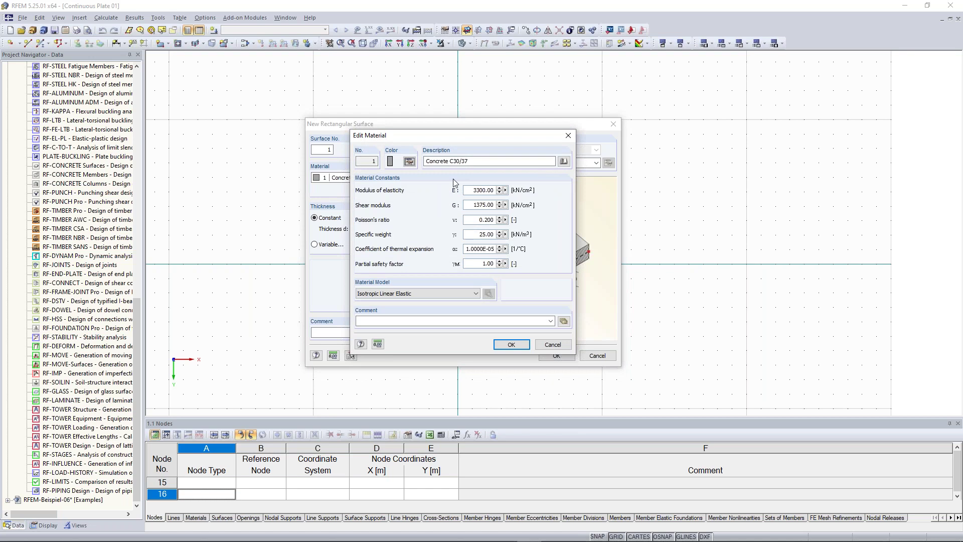
pyautogui.moveTo(444, 137); pyautogui.dragTo(406, 145)
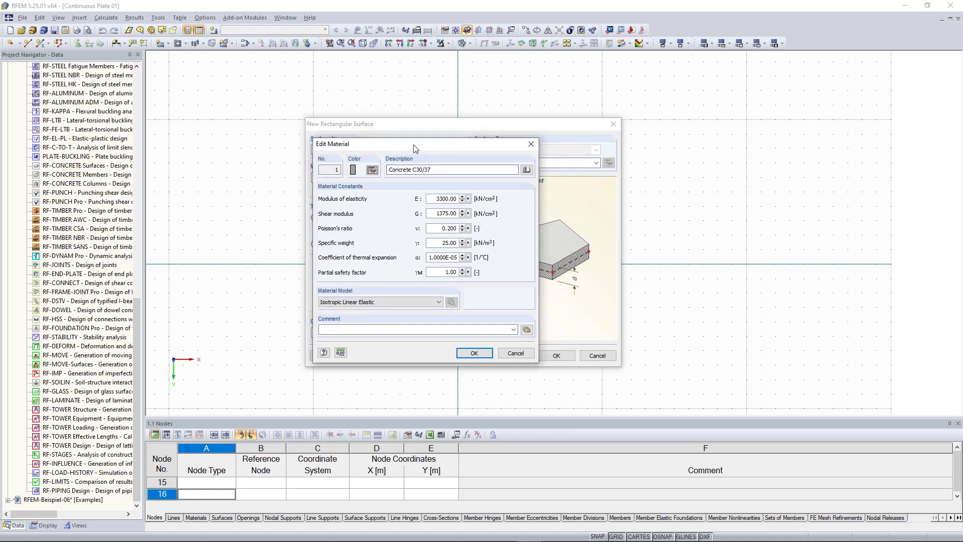
pyautogui.click(526, 171)
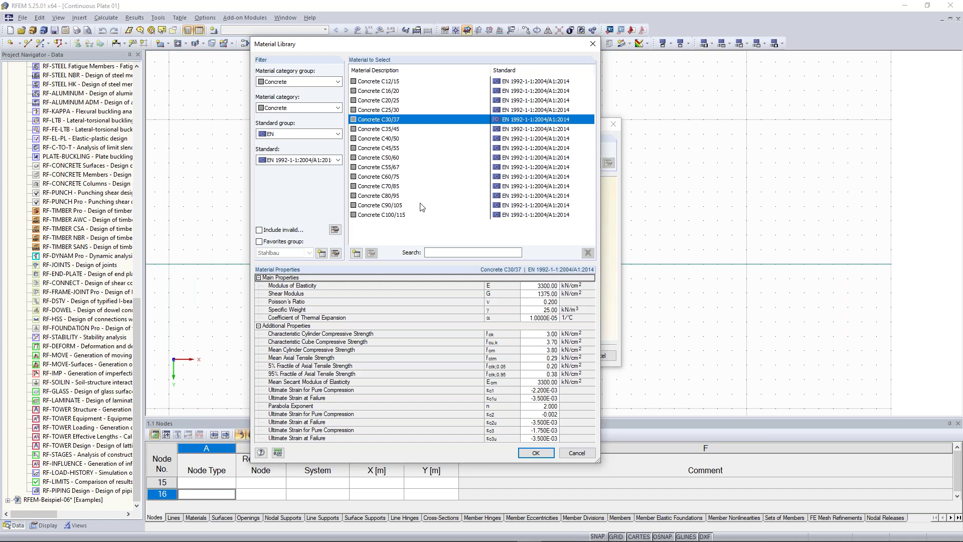
pyautogui.click(335, 83)
pyautogui.click(282, 91)
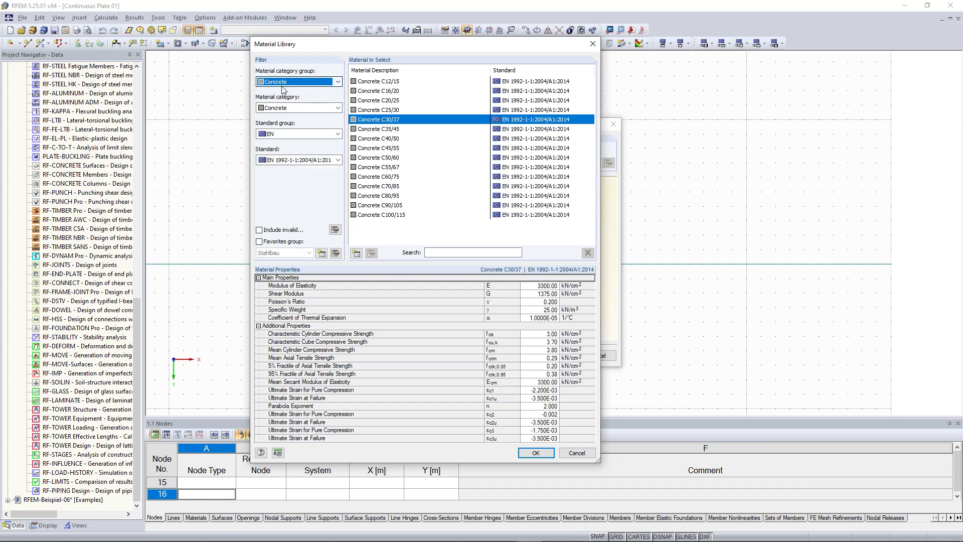
pyautogui.click(337, 82)
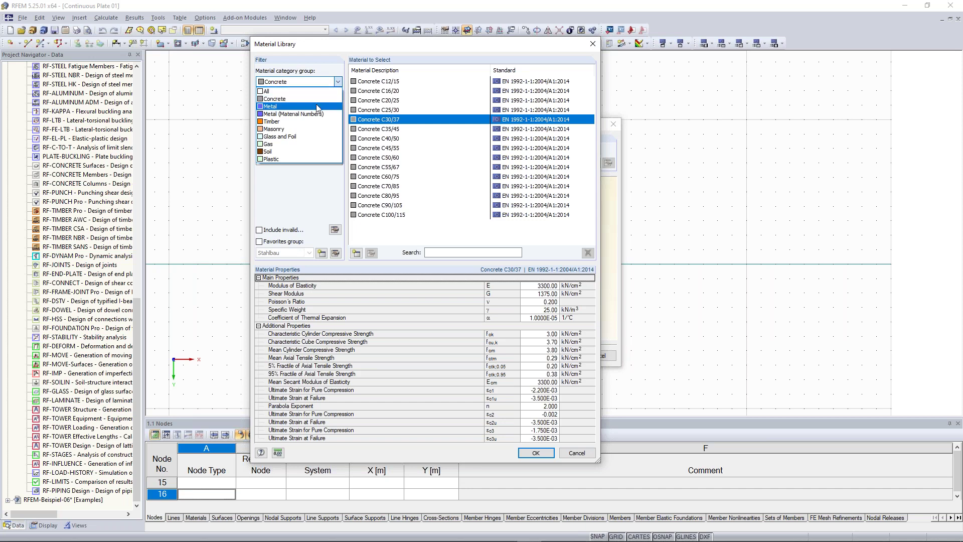
pyautogui.click(78, 198)
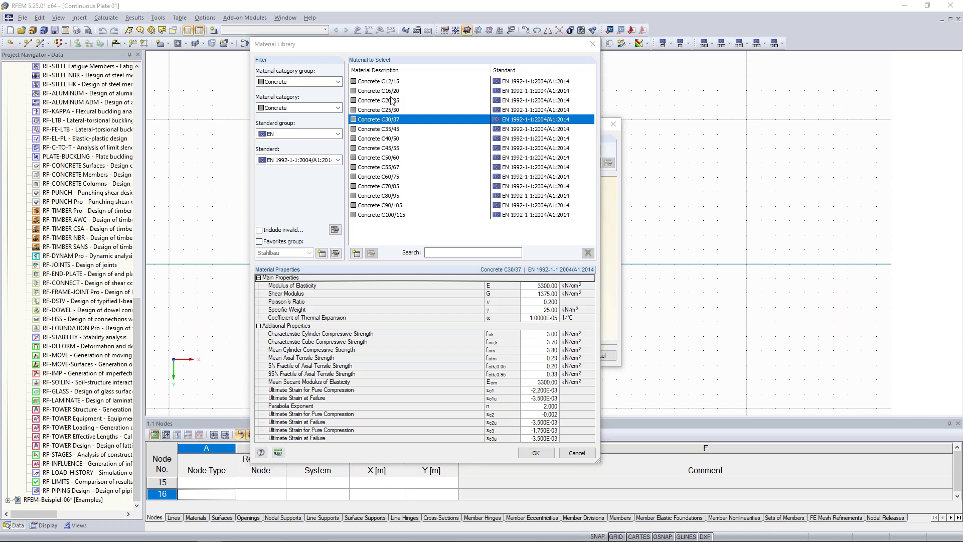
# Step: Examine the library's concrete categories, standard groups, standards and the strength properties of Concrete C30/37, keeping that material under EN 1992-1-1:2004/A1:2014
pyautogui.click(298, 108)
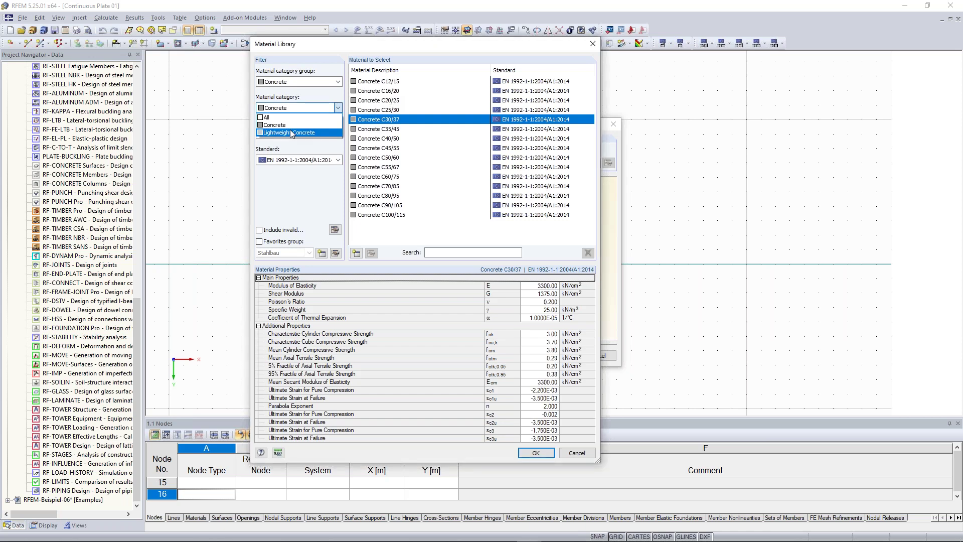
pyautogui.click(322, 132)
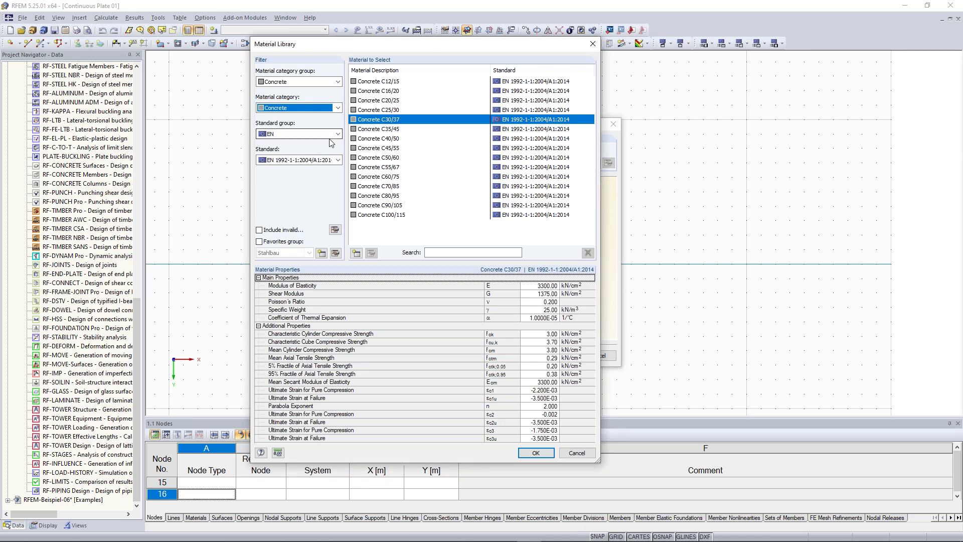
pyautogui.click(333, 134)
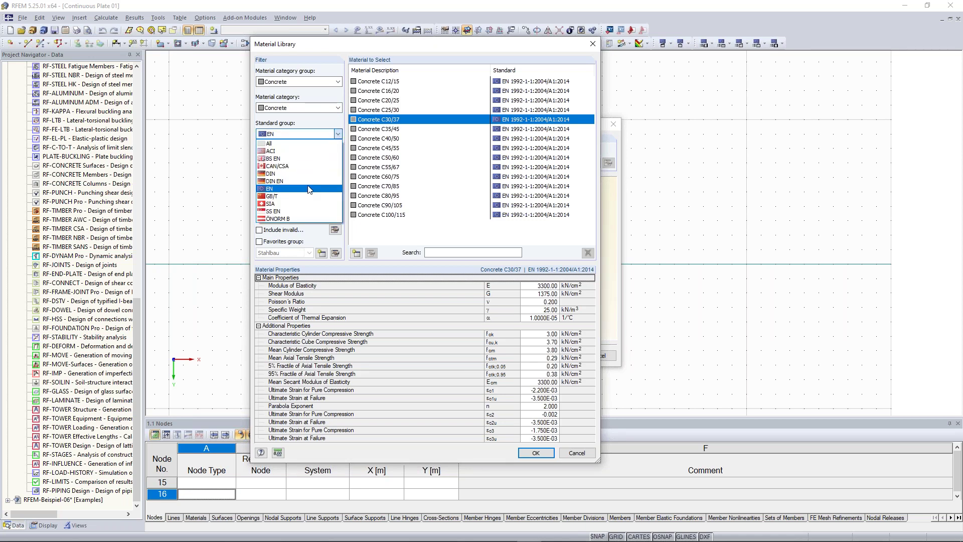
pyautogui.click(309, 189)
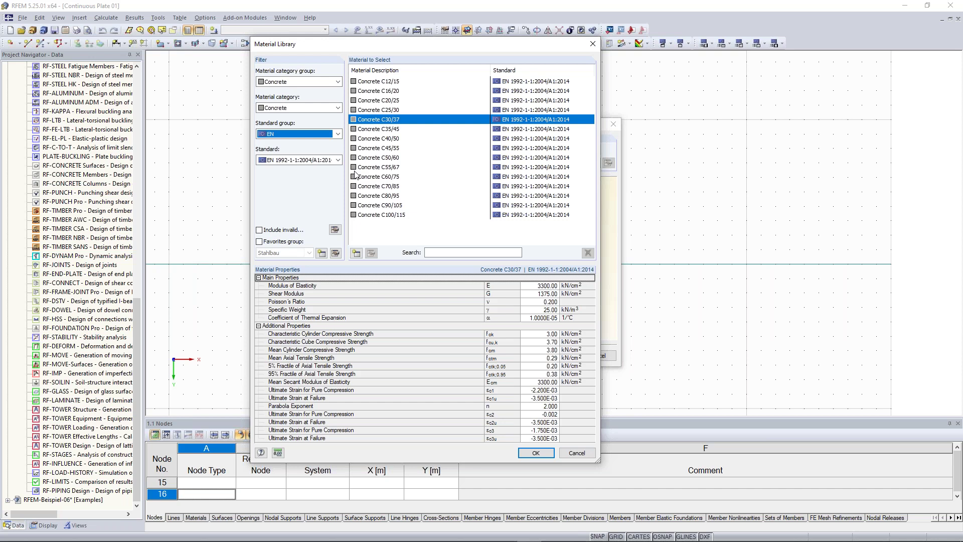
pyautogui.click(339, 135)
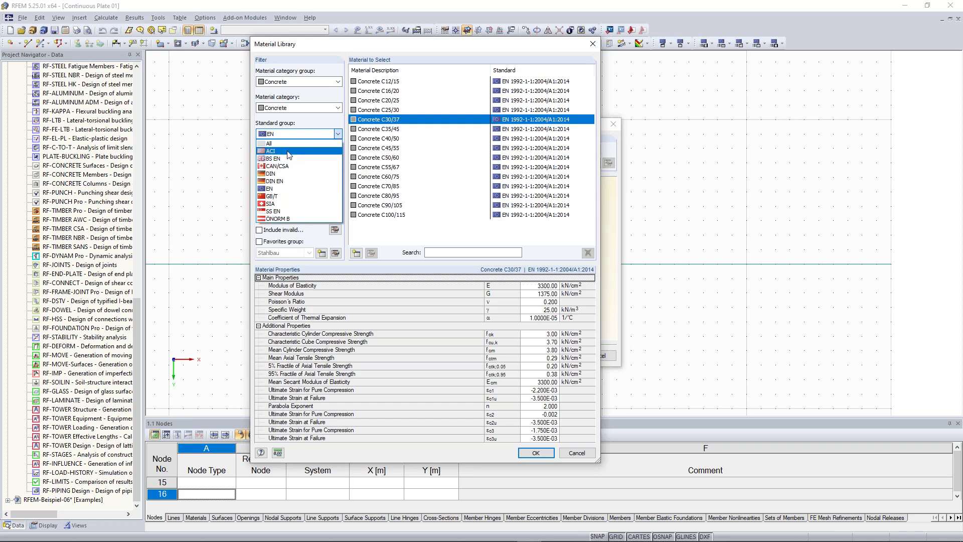
pyautogui.click(309, 232)
pyautogui.click(337, 160)
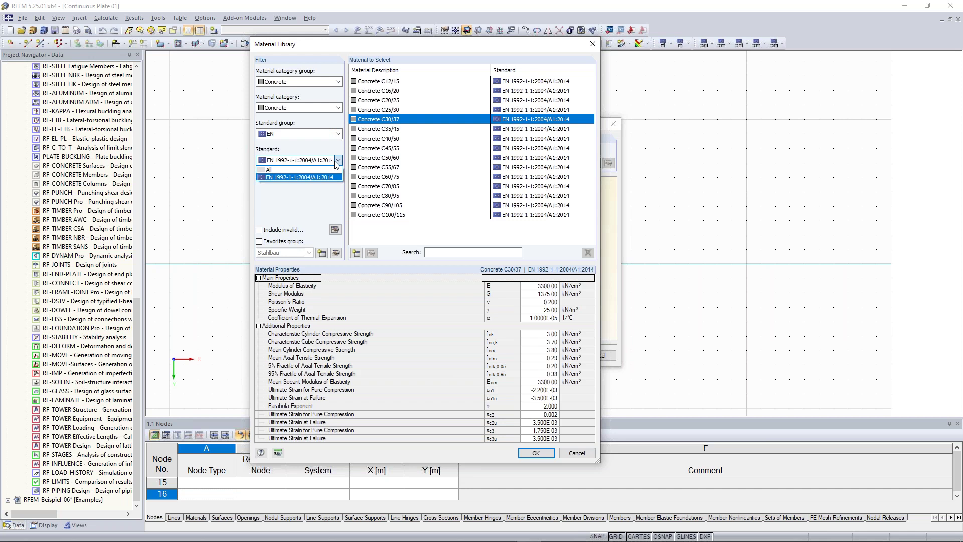
pyautogui.click(304, 207)
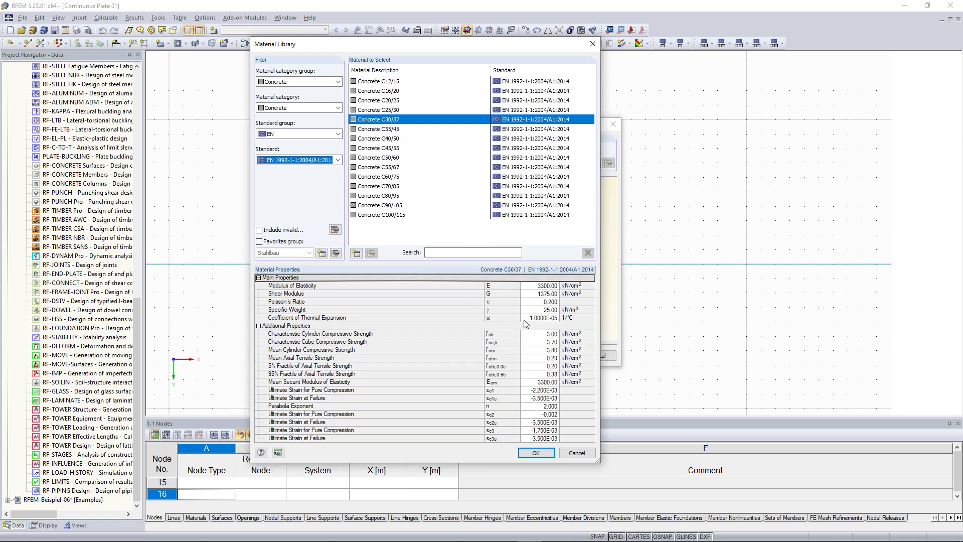
pyautogui.click(554, 346)
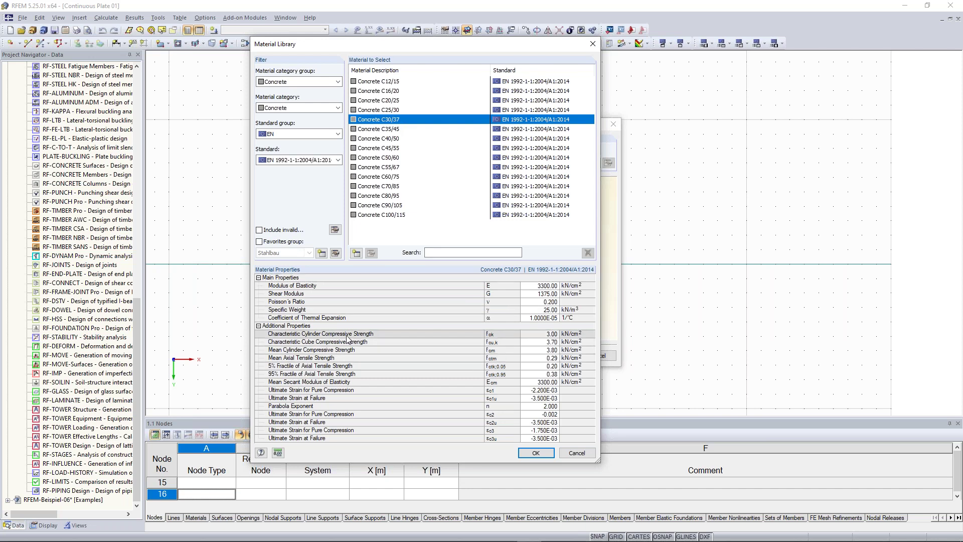
pyautogui.click(545, 456)
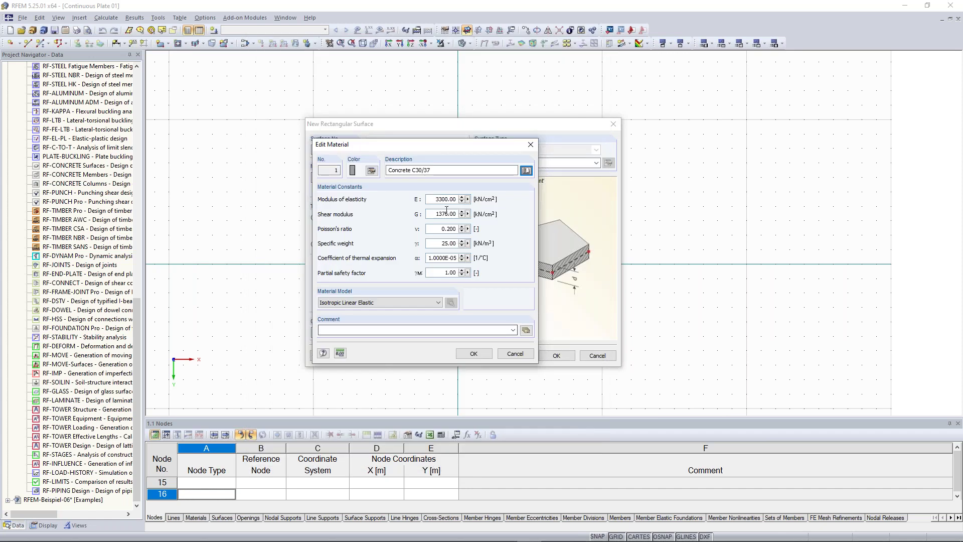
# Step: Set the Poisson's ratio of material Concrete C30/37 to 0 and accept the edited material
pyautogui.doubleClick(438, 229)
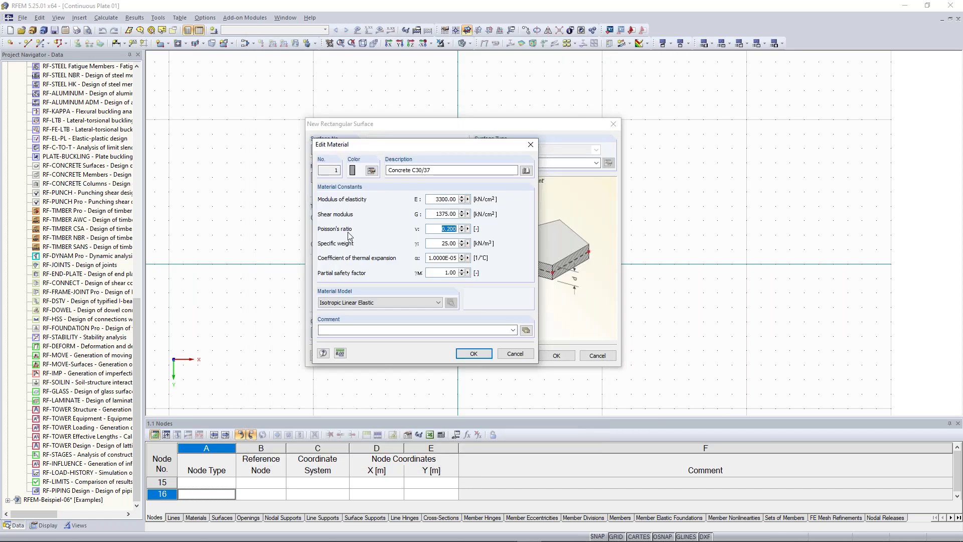
pyautogui.write('0')
pyautogui.click(442, 214)
pyautogui.click(483, 356)
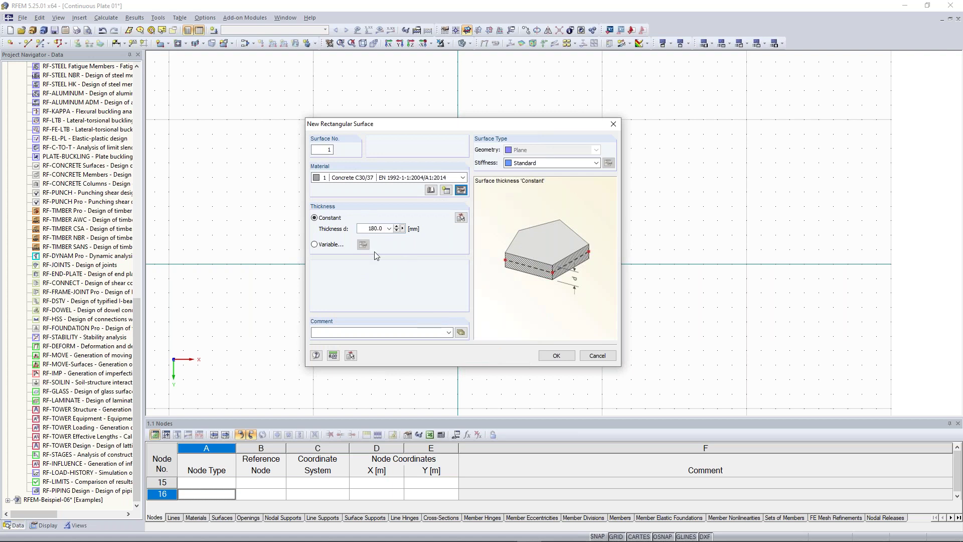
# Step: Set the new rectangular surface's constant thickness to 300 mm and accept its parameters
pyautogui.doubleClick(368, 229)
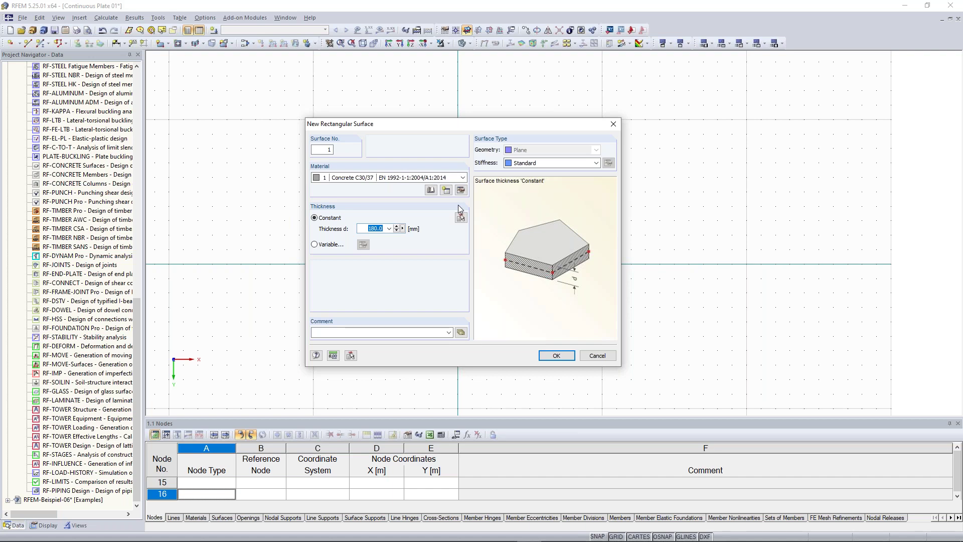
pyautogui.write('300')
pyautogui.click(556, 356)
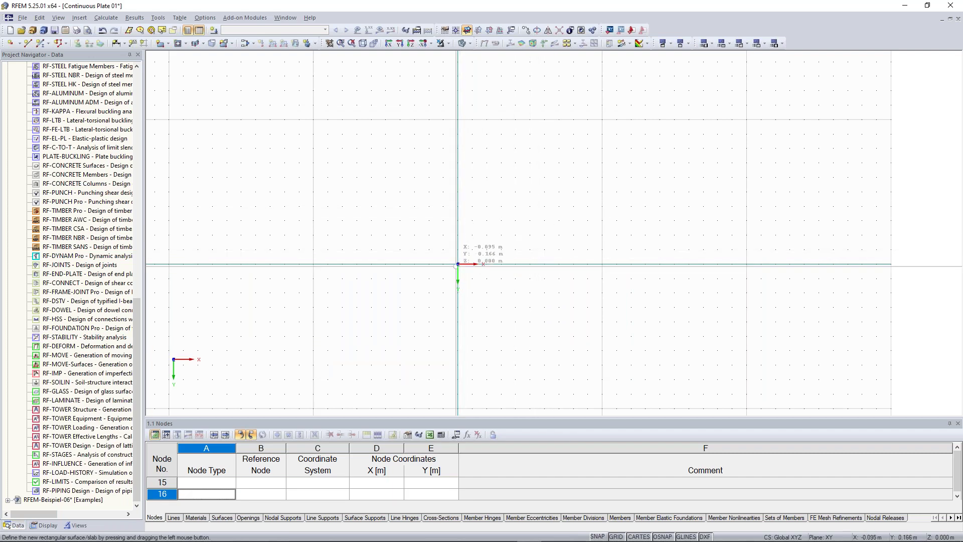
# Step: Turn on grid snapping and draw the rectangular surface from the origin to X 10 m, Y -5 m
pyautogui.click(598, 537)
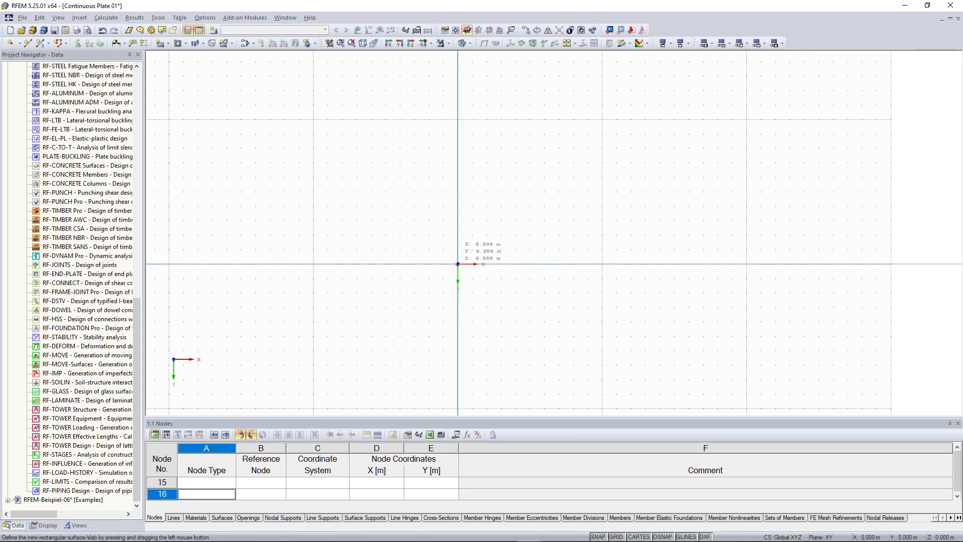
pyautogui.click(457, 264)
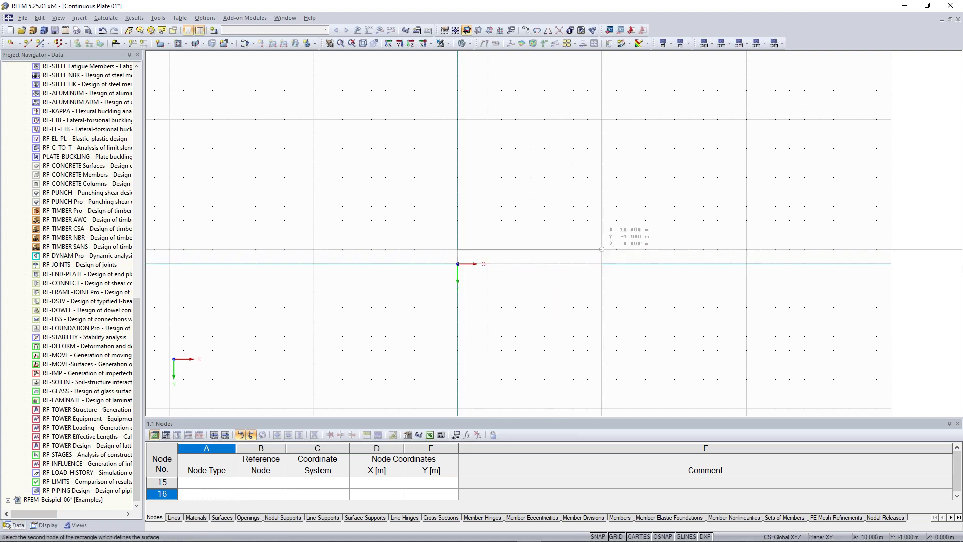
pyautogui.click(602, 192)
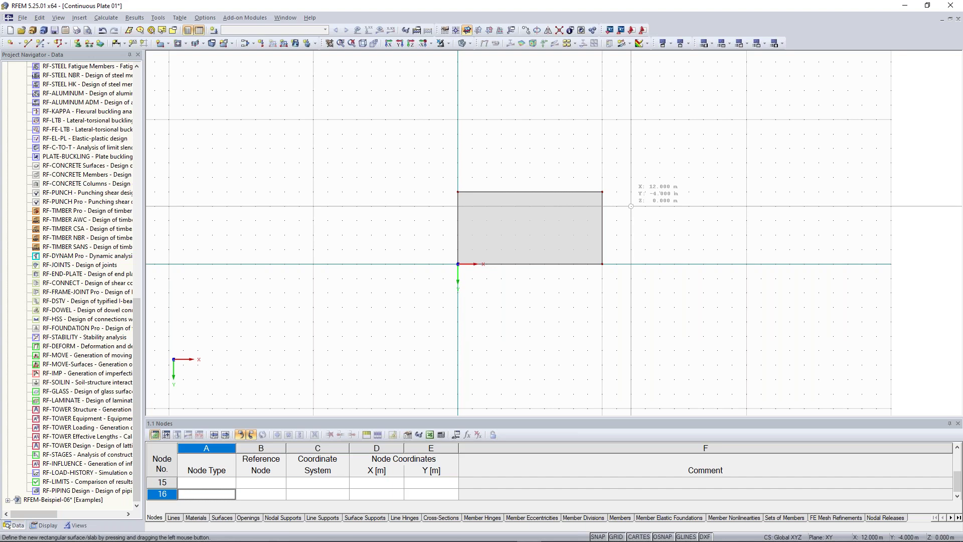
pyautogui.moveTo(681, 219); pyautogui.dragTo(632, 256, button='middle')
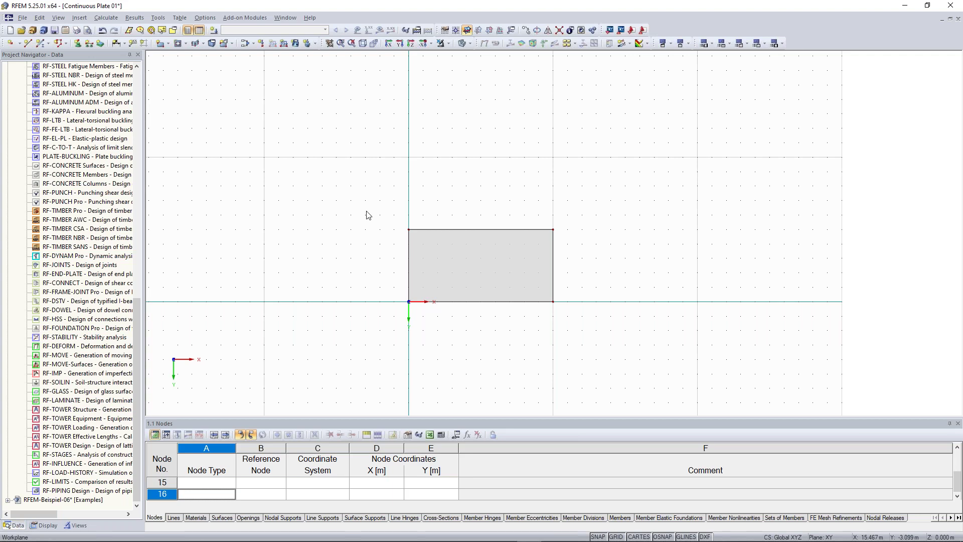
# Step: Draw two more 300 mm surfaces, from (0, -10) to (10, -15) m and from (0, -20) to (10, -25) m
pyautogui.scroll(-1, 367, 214)
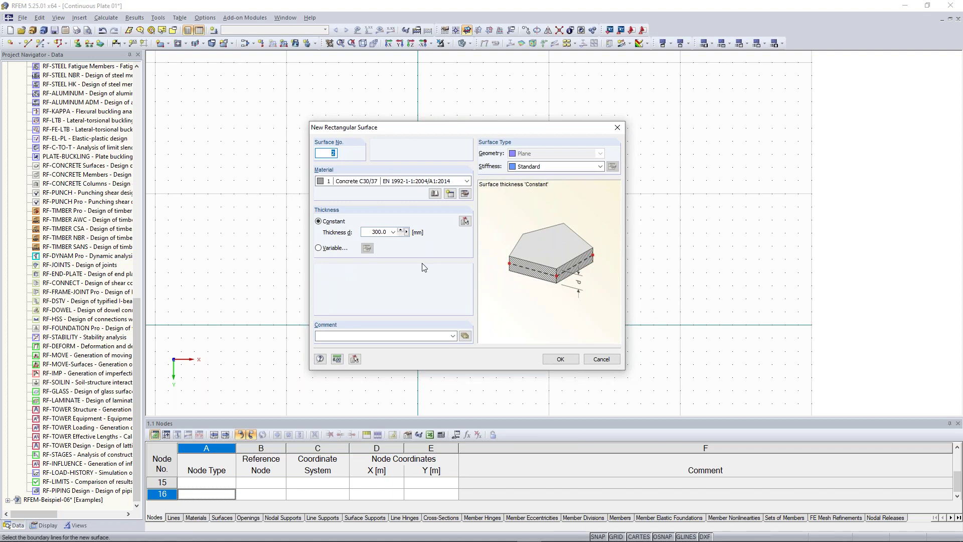
pyautogui.click(560, 359)
pyautogui.moveTo(451, 208); pyautogui.dragTo(444, 246, button='middle')
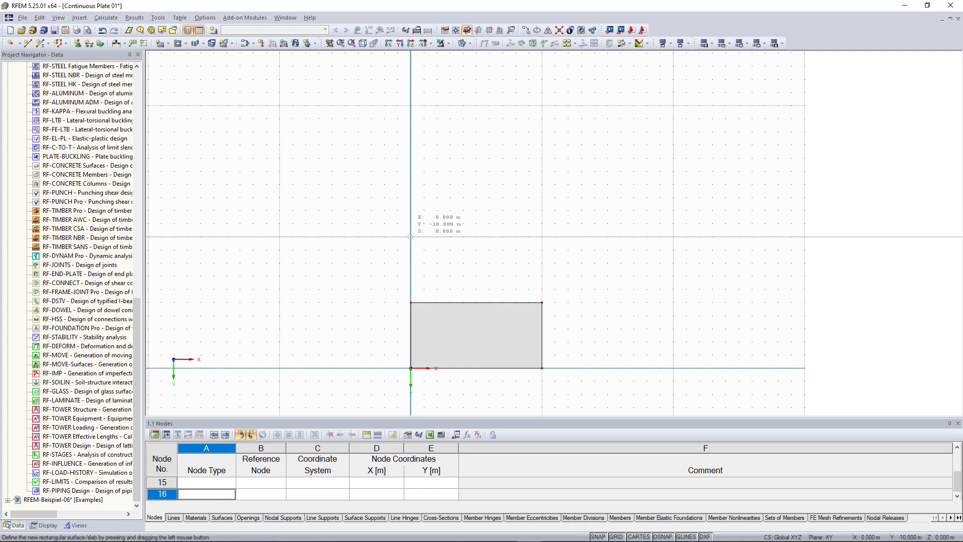
pyautogui.moveTo(411, 236); pyautogui.dragTo(542, 171)
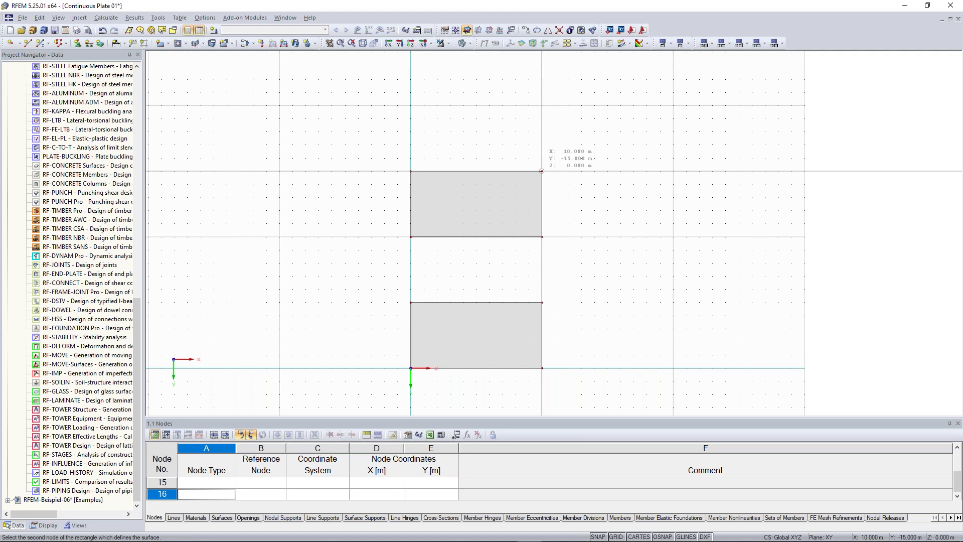
pyautogui.moveTo(410, 105); pyautogui.dragTo(397, 181, button='middle')
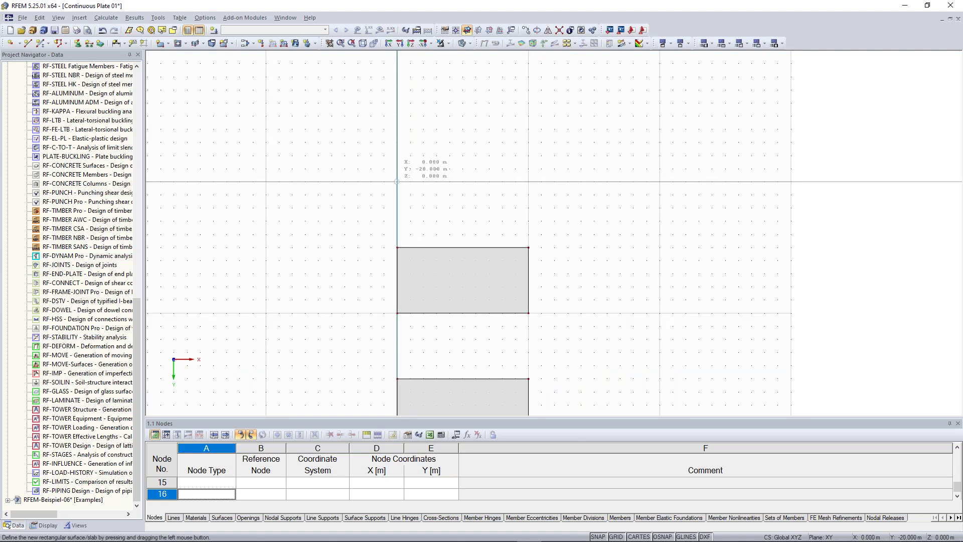
pyautogui.moveTo(396, 182); pyautogui.dragTo(528, 116)
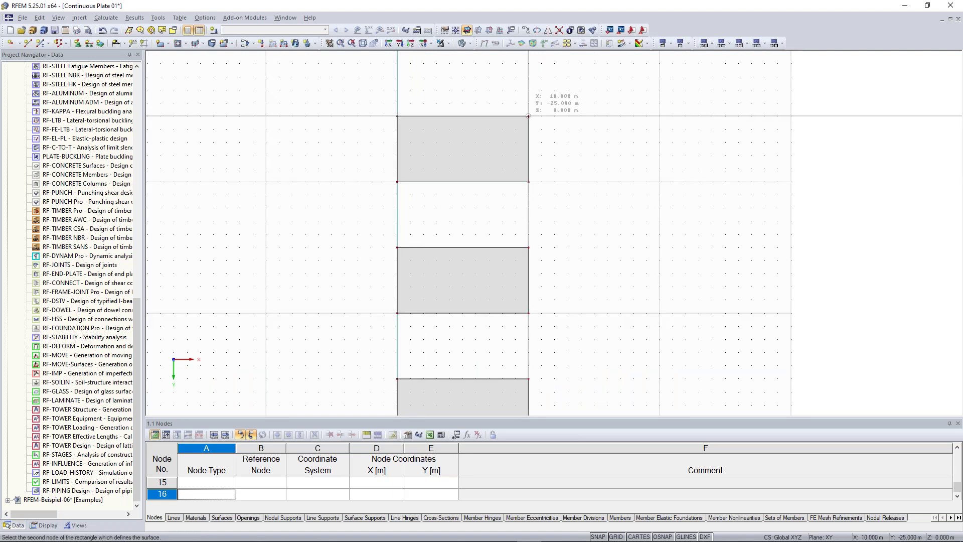
pyautogui.press('Escape')
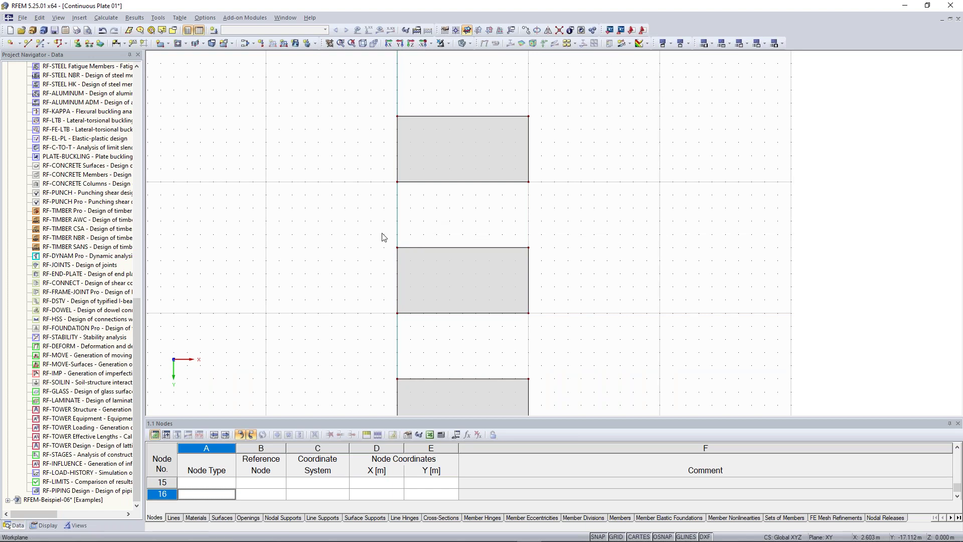
# Step: Select all three surfaces and move them 10 m in positive Y, placing the middle surface's lower-left corner at the origin
pyautogui.click(531, 258)
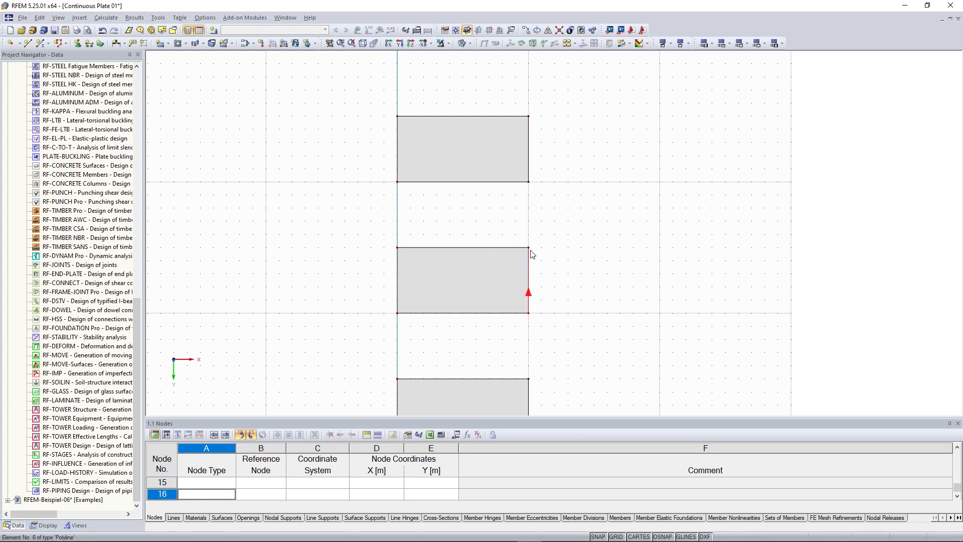
pyautogui.scroll(-1, 582, 343)
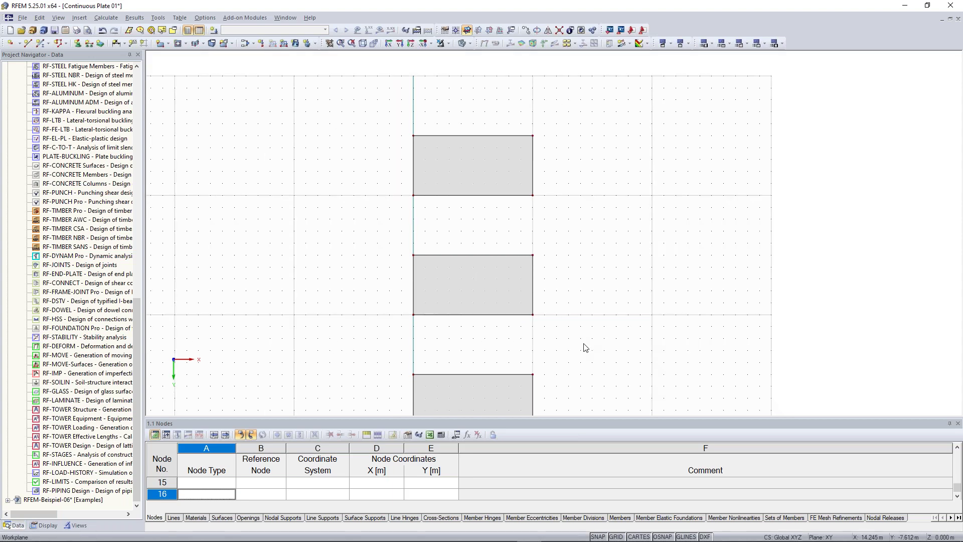
pyautogui.moveTo(583, 344); pyautogui.dragTo(584, 290, button='middle')
pyautogui.scroll(-2, 584, 290)
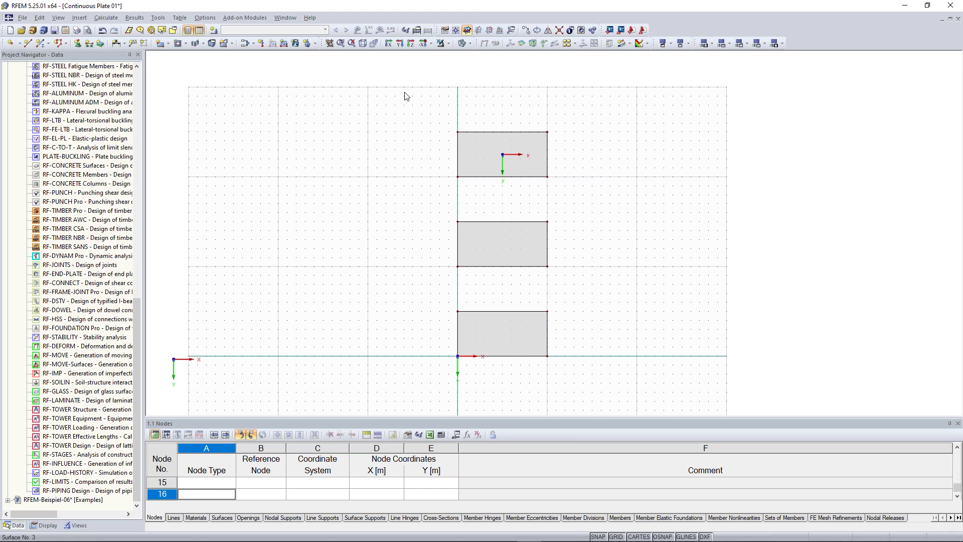
pyautogui.moveTo(478, 277); pyautogui.dragTo(465, 234, button='middle')
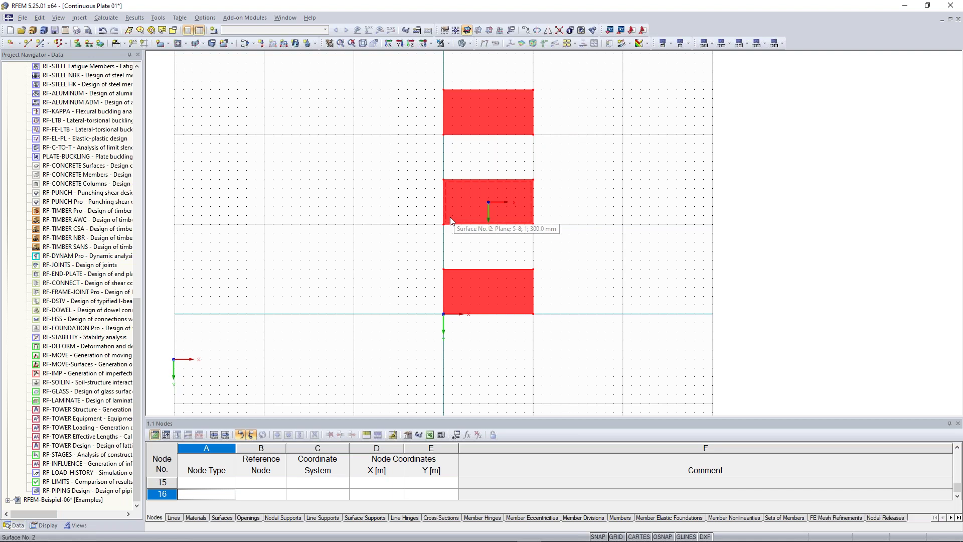
pyautogui.moveTo(450, 217); pyautogui.dragTo(445, 316)
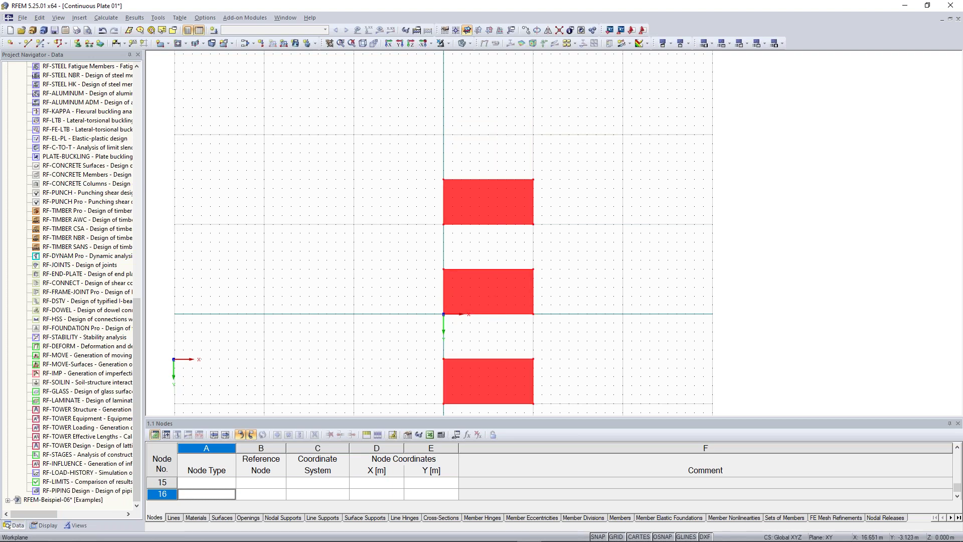
pyautogui.press('Escape')
pyautogui.scroll(-1, 604, 290)
pyautogui.moveTo(600, 288); pyautogui.dragTo(592, 230, button='middle')
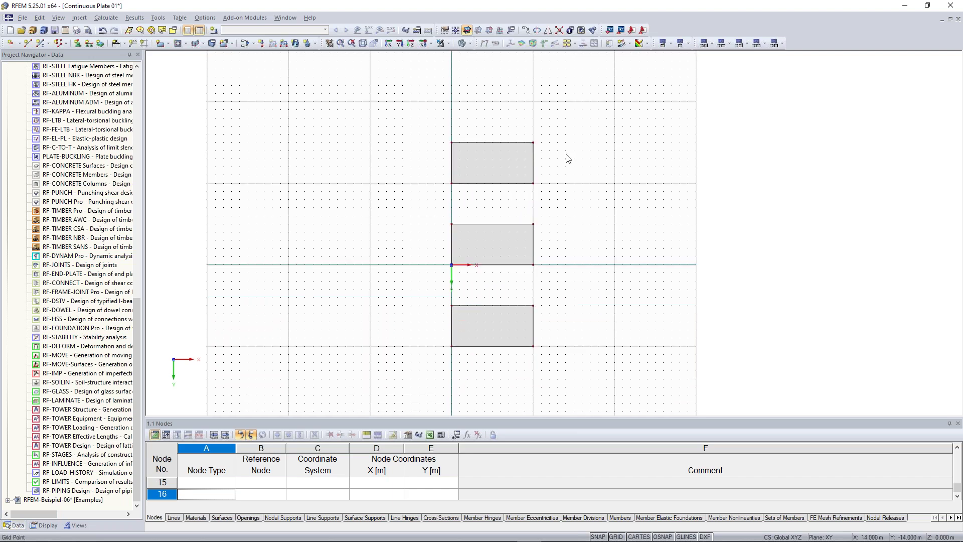
pyautogui.moveTo(573, 177); pyautogui.dragTo(580, 202, button='middle')
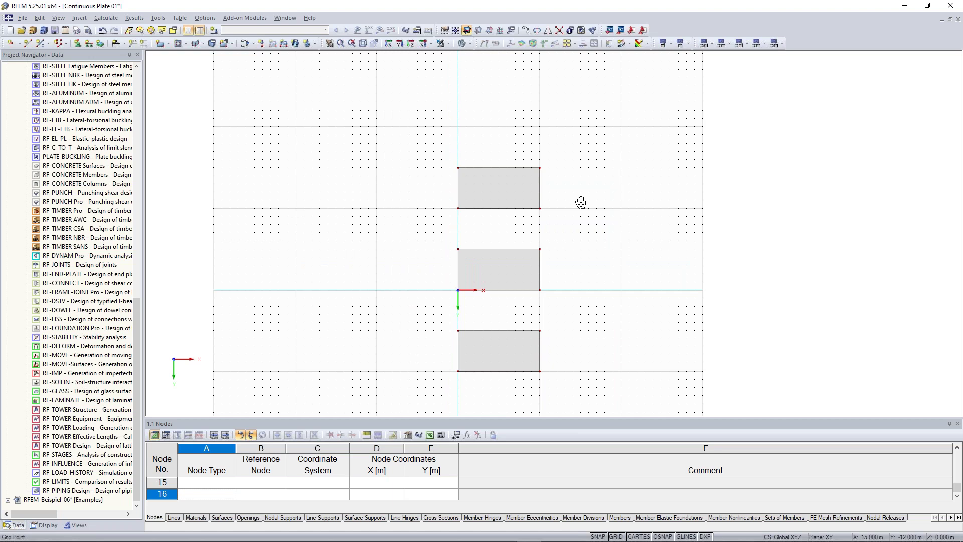
pyautogui.moveTo(581, 202); pyautogui.dragTo(546, 205, button='middle')
pyautogui.scroll(1, 445, 157)
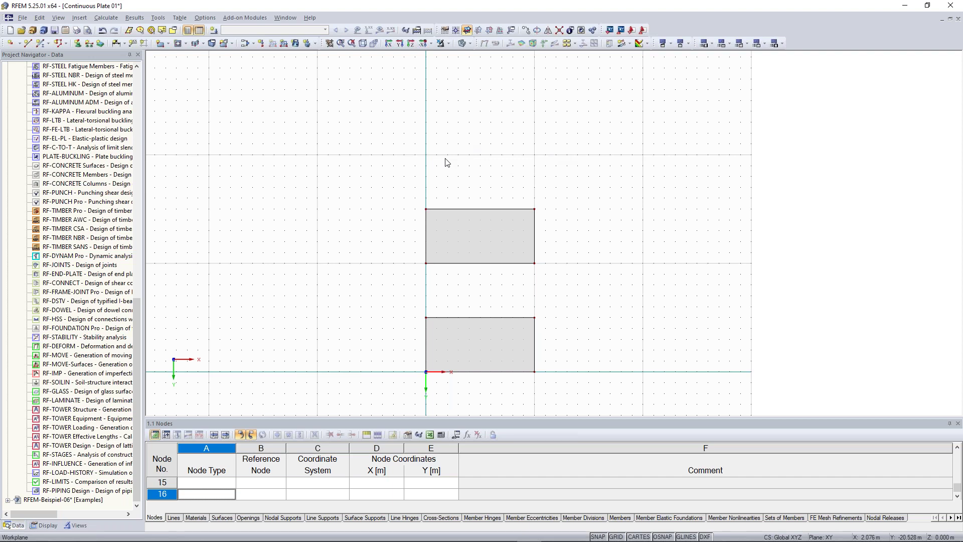
# Step: Start a new beam member and define its solid rectangular cross-section, 1000 mm wide and 300 mm deep, in Concrete C30/37
pyautogui.click(42, 49)
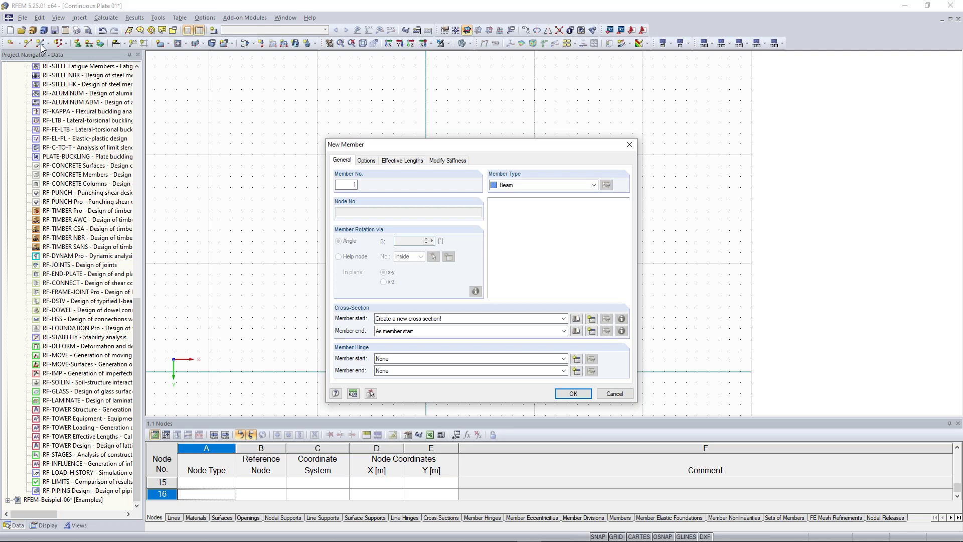
pyautogui.click(592, 321)
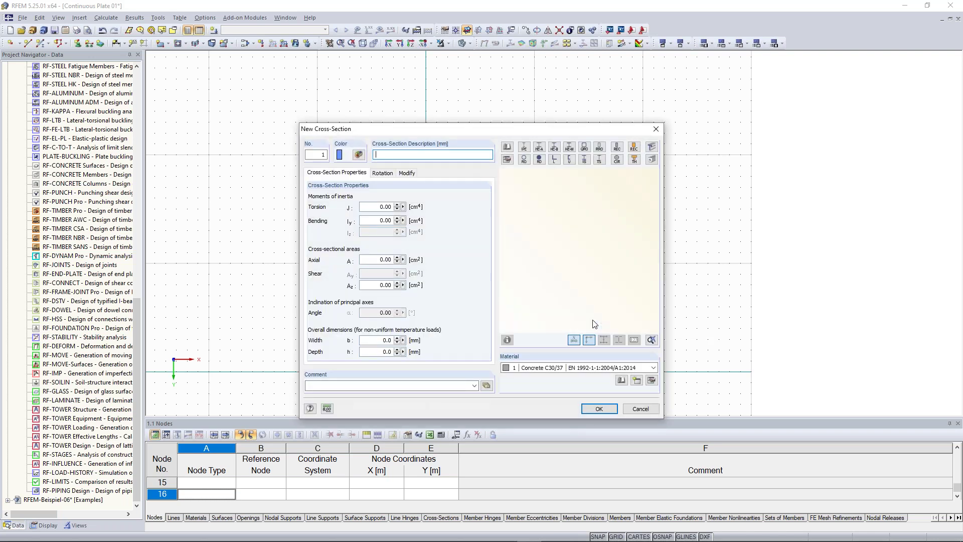
pyautogui.click(618, 149)
pyautogui.click(618, 148)
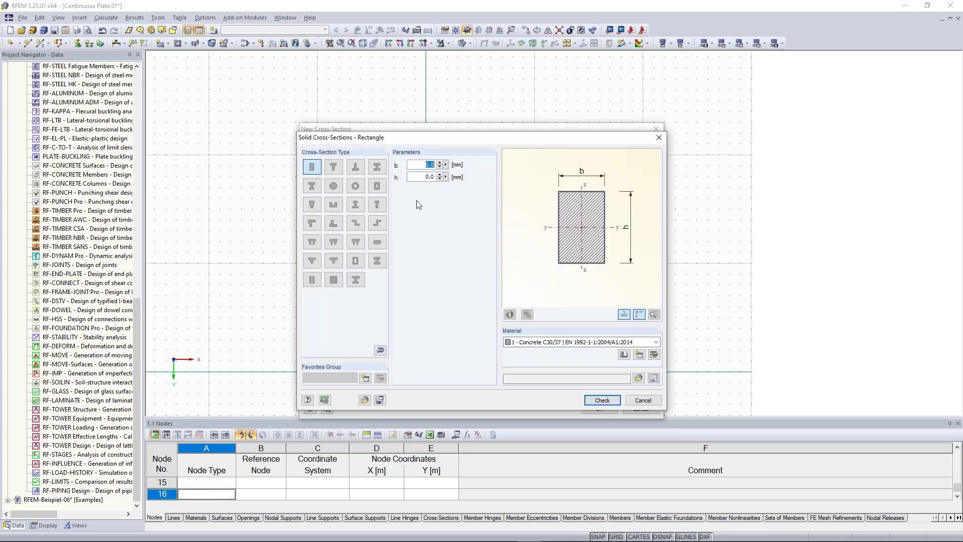
pyautogui.moveTo(421, 165); pyautogui.dragTo(444, 165)
pyautogui.write('1000')
pyautogui.press('Tab')
pyautogui.write('3')
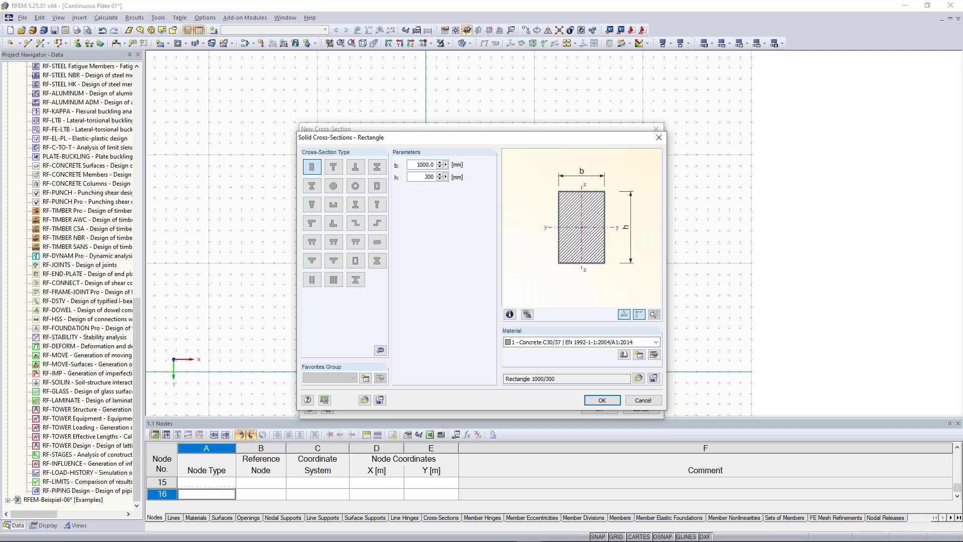
pyautogui.click(536, 342)
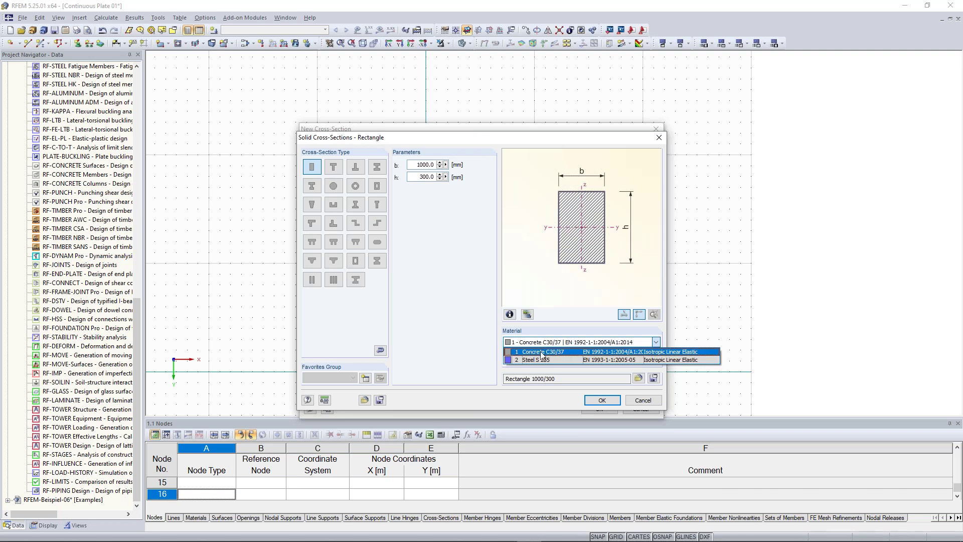
pyautogui.click(541, 353)
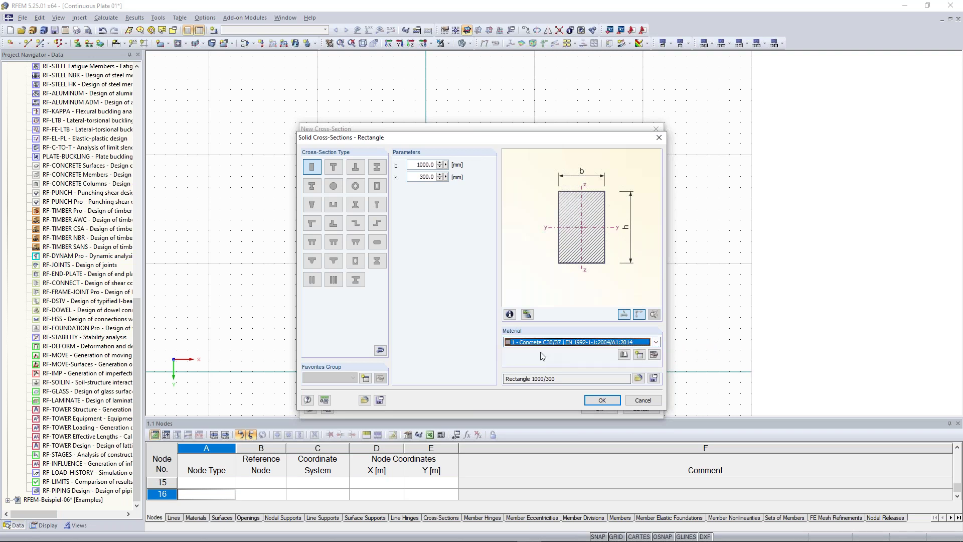
pyautogui.click(601, 400)
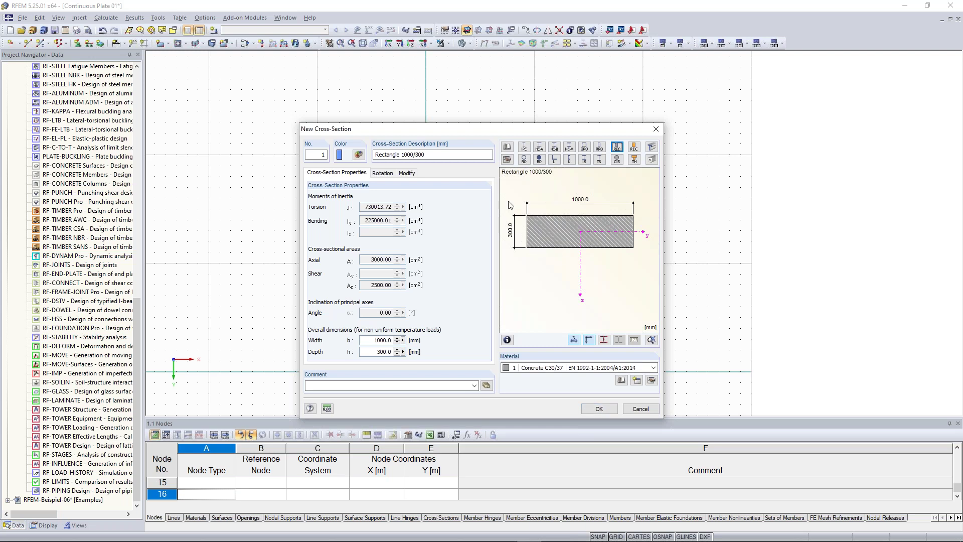
# Step: Examine the new cross-section's description, its torsion and bending moments of inertia, and its cross-sectional areas
pyautogui.click(437, 153)
pyautogui.moveTo(437, 153); pyautogui.dragTo(376, 153)
pyautogui.click(429, 153)
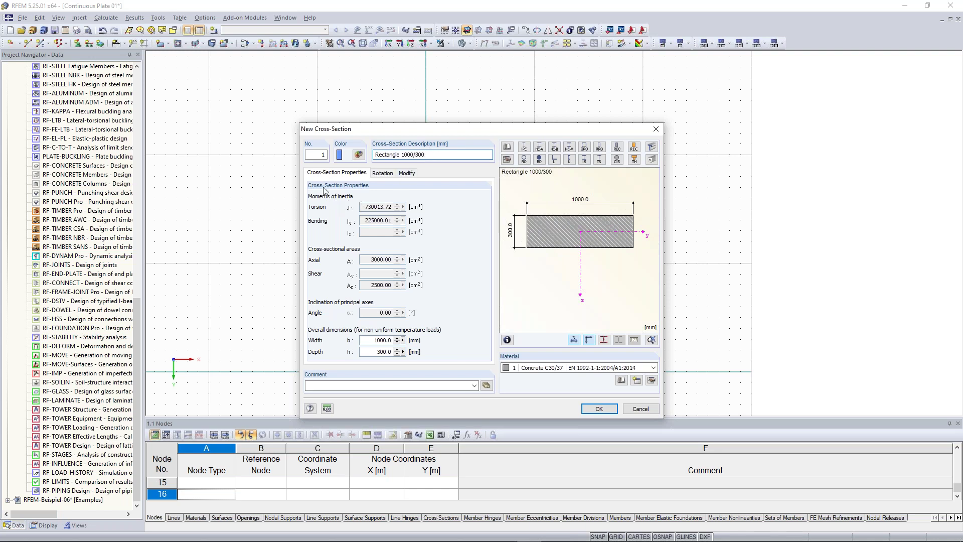
pyautogui.doubleClick(362, 207)
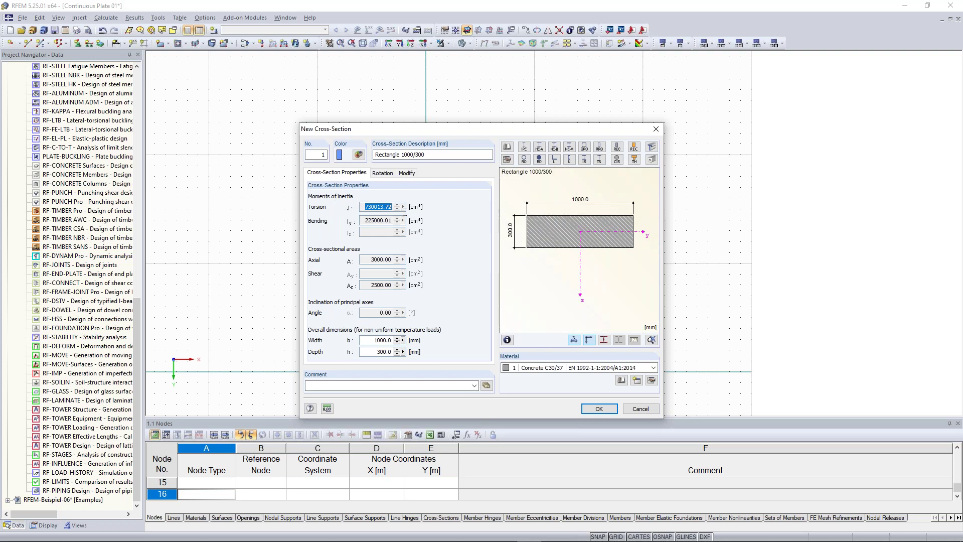
pyautogui.doubleClick(361, 221)
pyautogui.click(364, 206)
pyautogui.moveTo(364, 207); pyautogui.dragTo(404, 221)
pyautogui.click(379, 207)
pyautogui.doubleClick(374, 260)
pyautogui.press('Tab')
# Step: Accept the Rectangle 1000/300 section for the beam and draw the member from (0, -20) to (10, -20) m
pyautogui.click(600, 409)
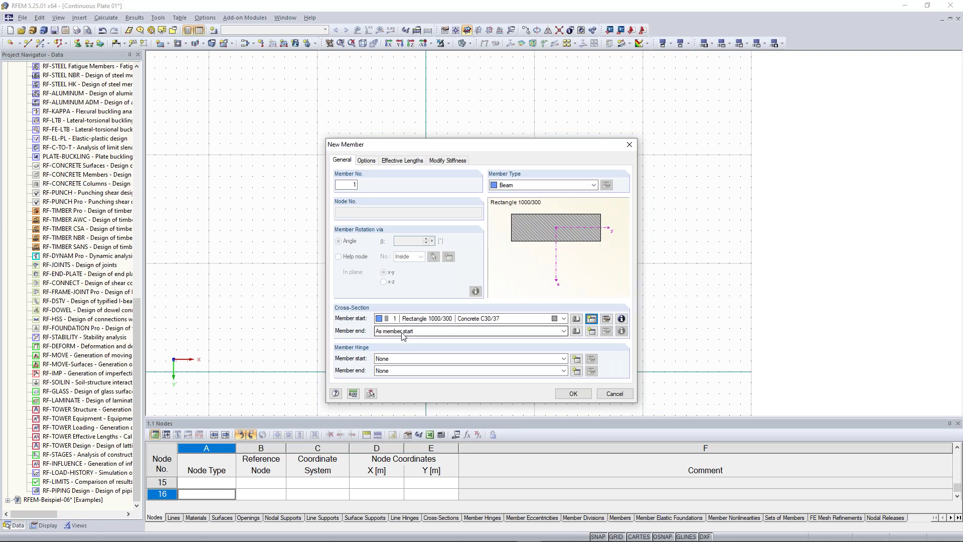
pyautogui.click(574, 393)
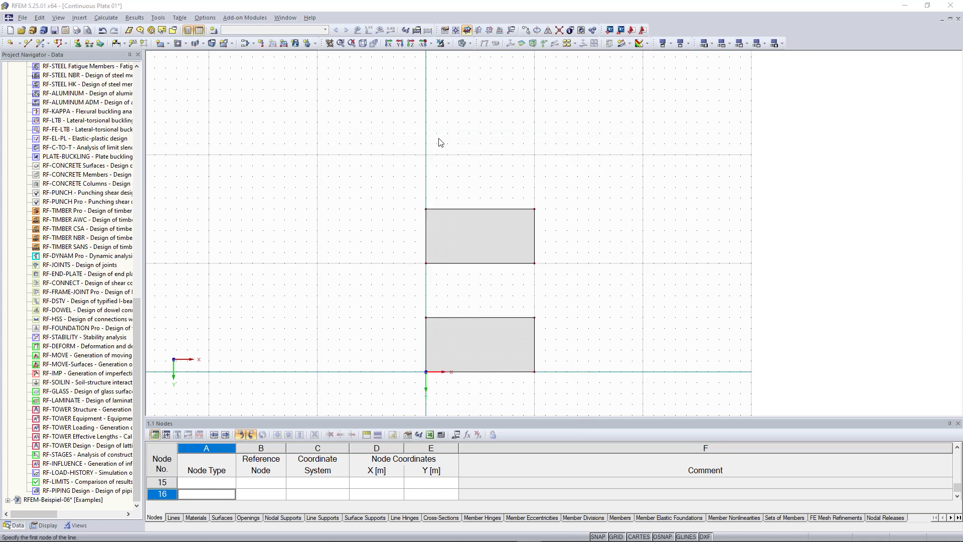
pyautogui.scroll(1, 426, 131)
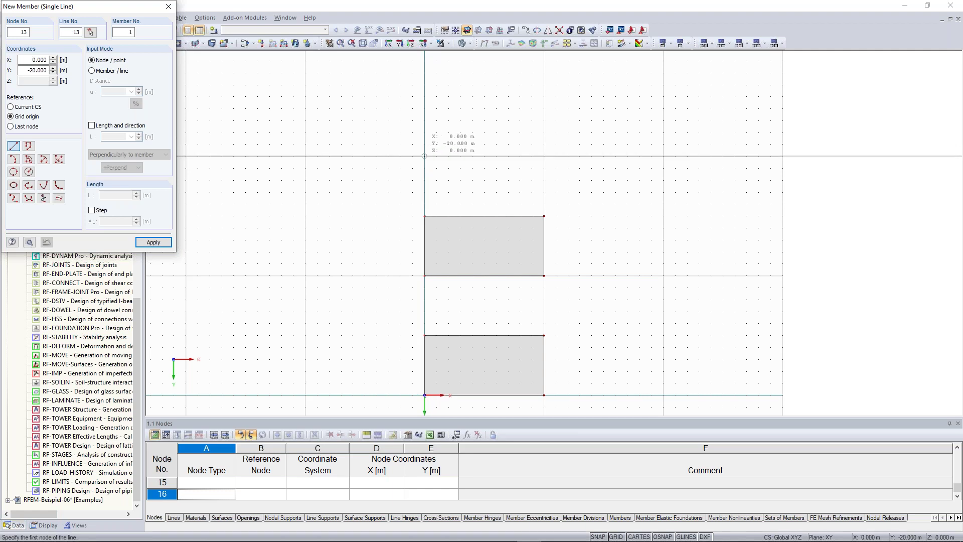
pyautogui.click(424, 156)
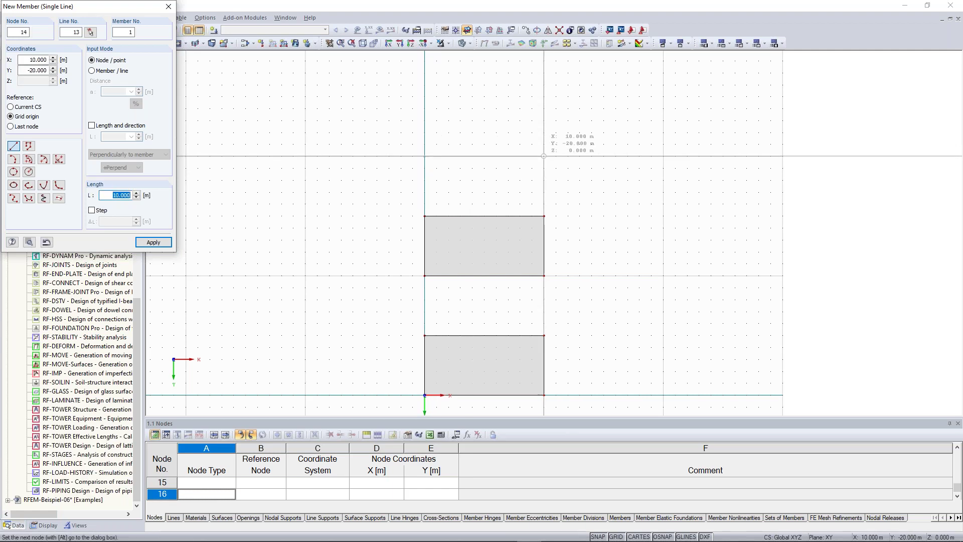
pyautogui.click(544, 156)
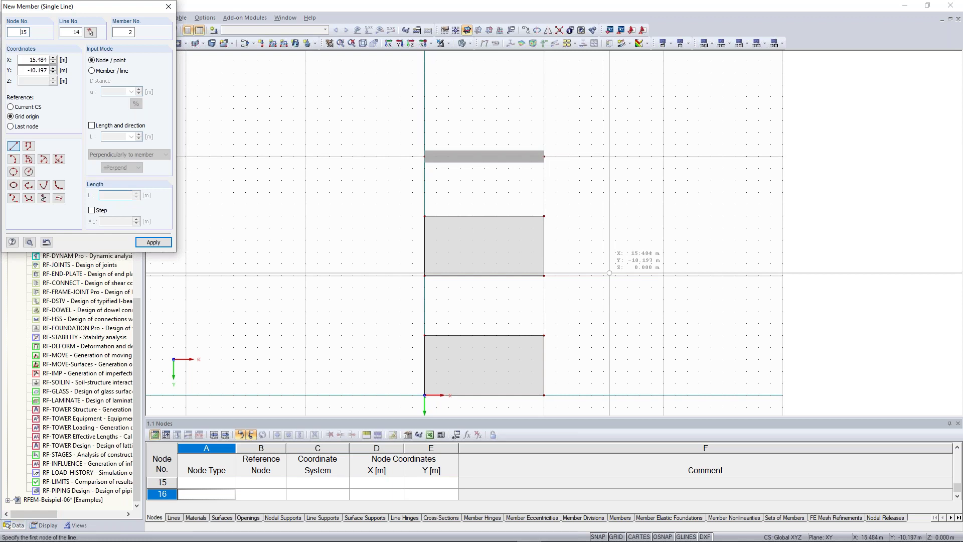
pyautogui.press('Escape')
# Step: Examine the three surfaces and the beam member in a tilted 3D view
pyautogui.scroll(-1, 577, 281)
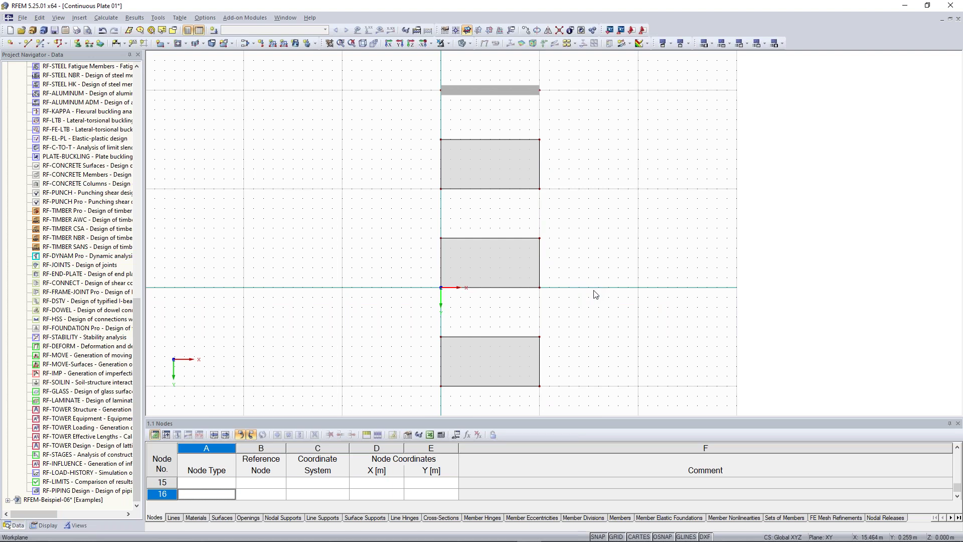
pyautogui.scroll(-1, 595, 295)
pyautogui.scroll(-1, 627, 318)
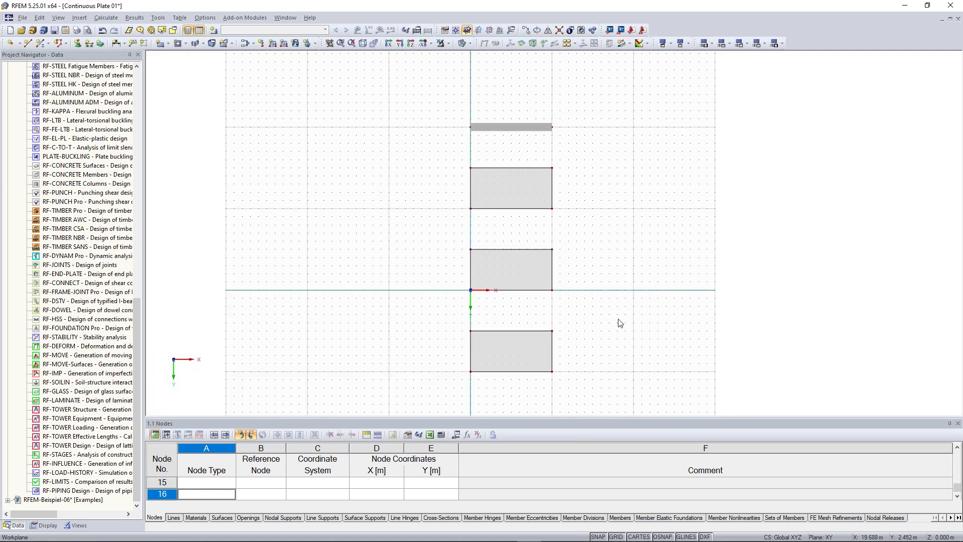
pyautogui.moveTo(603, 312); pyautogui.dragTo(586, 280, button='middle')
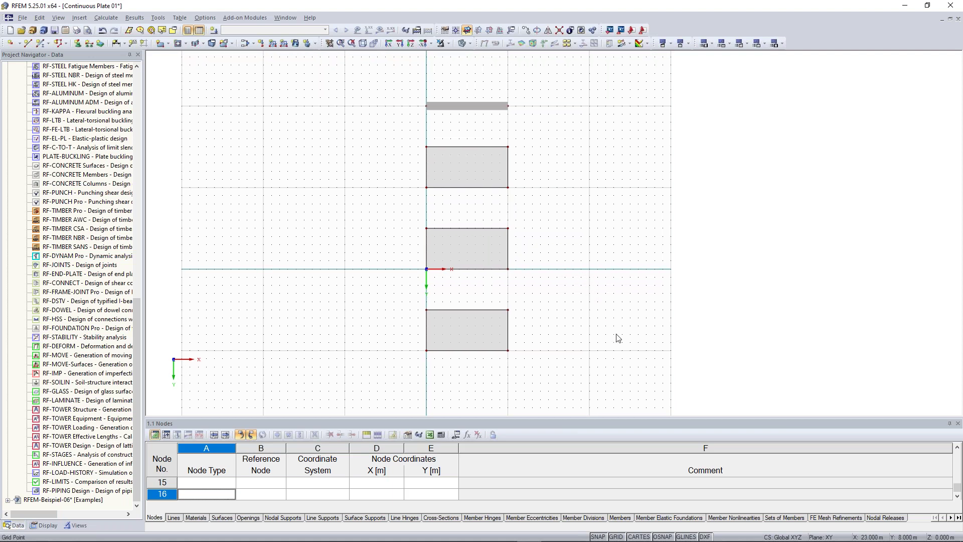
pyautogui.keyDown('ctrl'); pyautogui.moveTo(602, 316); pyautogui.dragTo(388, 175, button='middle'); pyautogui.keyUp('ctrl')
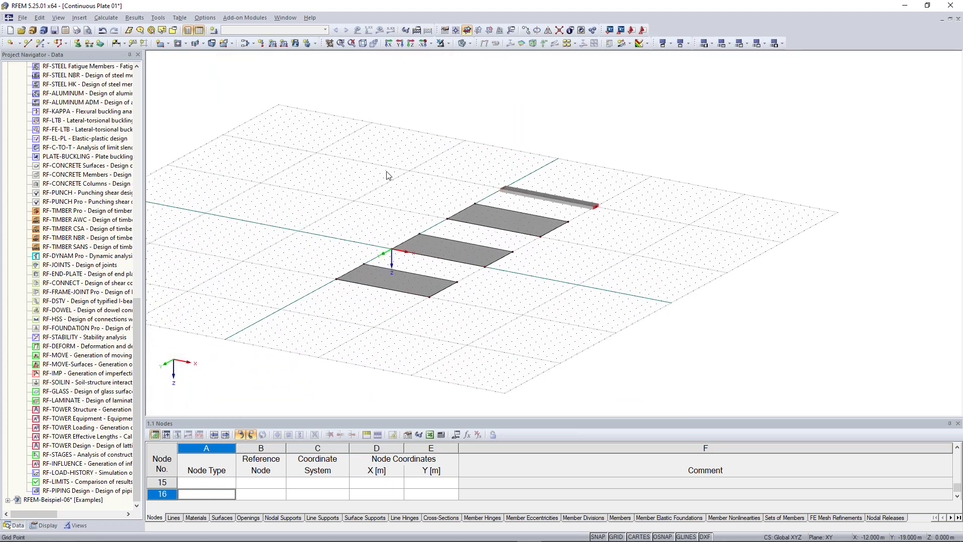
pyautogui.scroll(2, 406, 150)
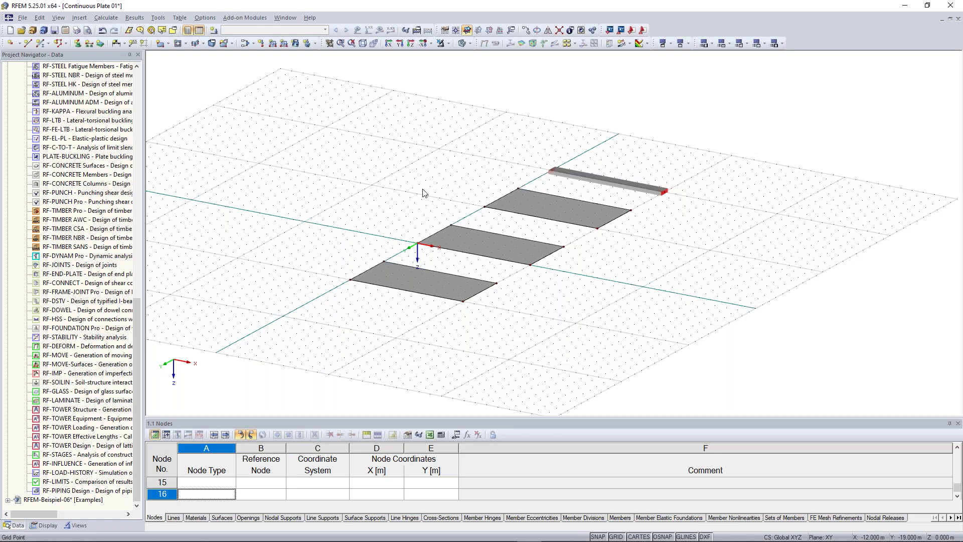
pyautogui.scroll(2, 423, 193)
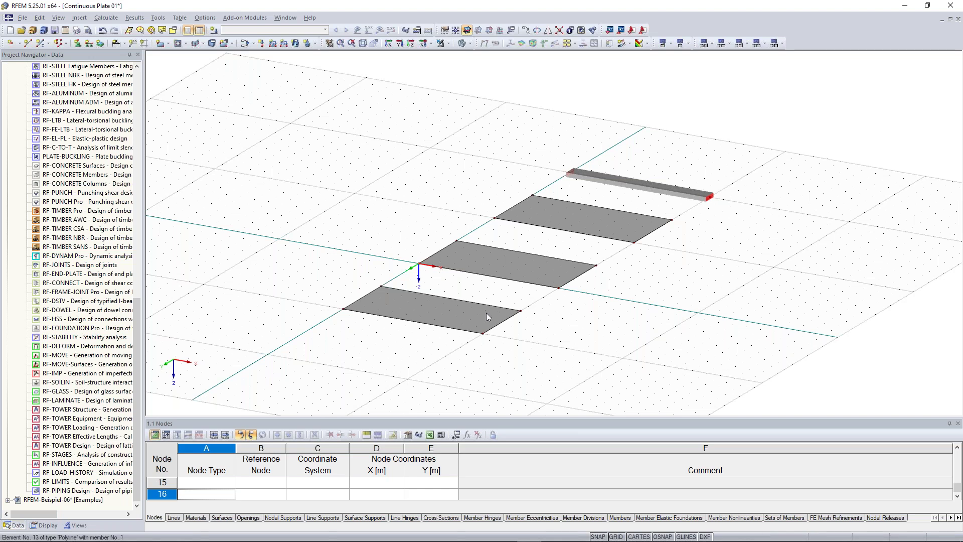
# Step: Switch on the local axis systems of the lines, using the outer long edge of the nearest surface
pyautogui.scroll(2, 486, 312)
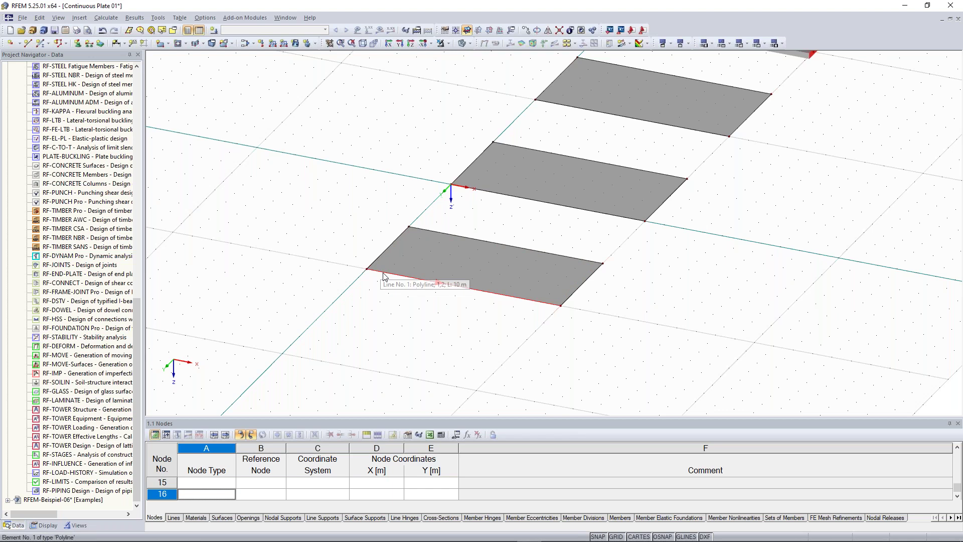
pyautogui.rightClick(480, 295)
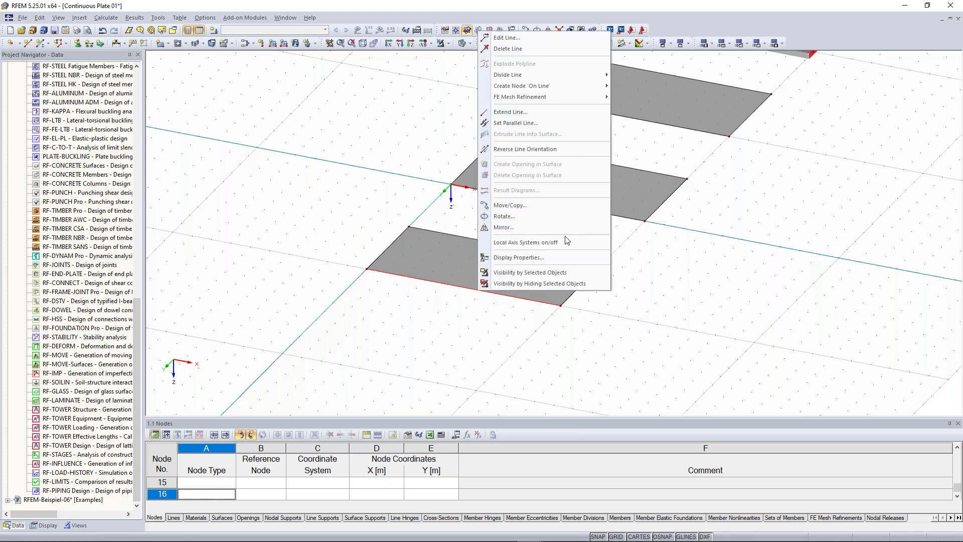
pyautogui.click(565, 249)
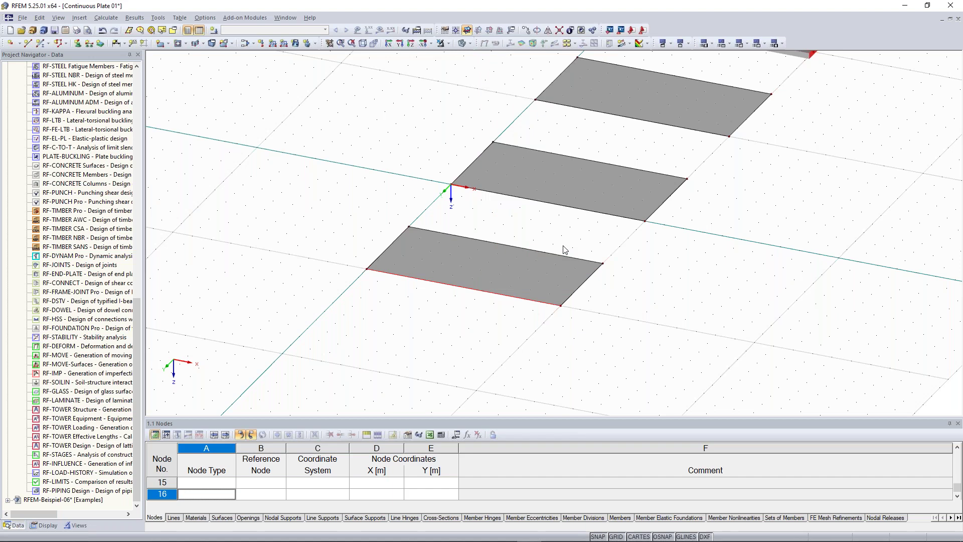
pyautogui.scroll(3, 462, 311)
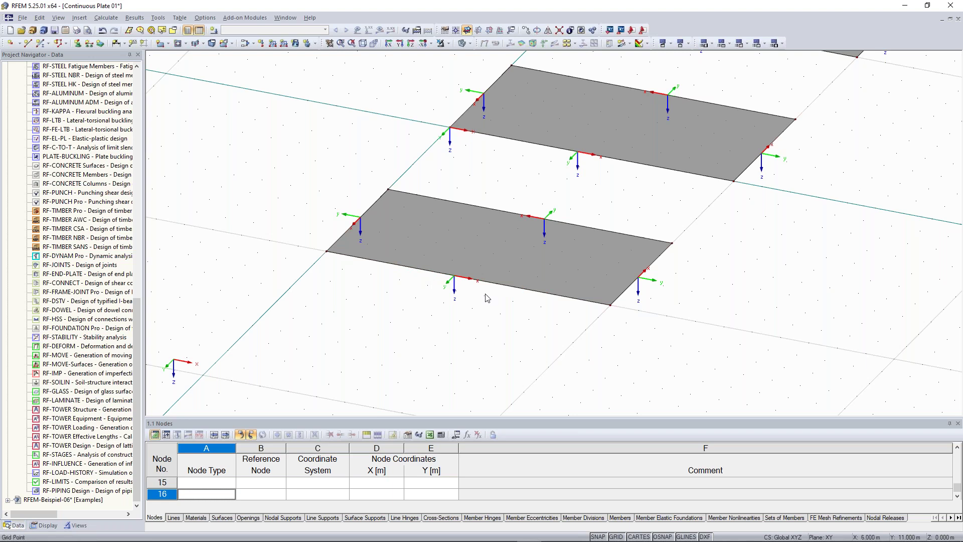
# Step: Examine the local axes of the beam member and the surface boundary lines, along with the commands available for the member
pyautogui.scroll(-2, 511, 266)
pyautogui.moveTo(824, 145); pyautogui.dragTo(597, 376, button='middle')
pyautogui.moveTo(625, 125); pyautogui.dragTo(570, 170, button='middle')
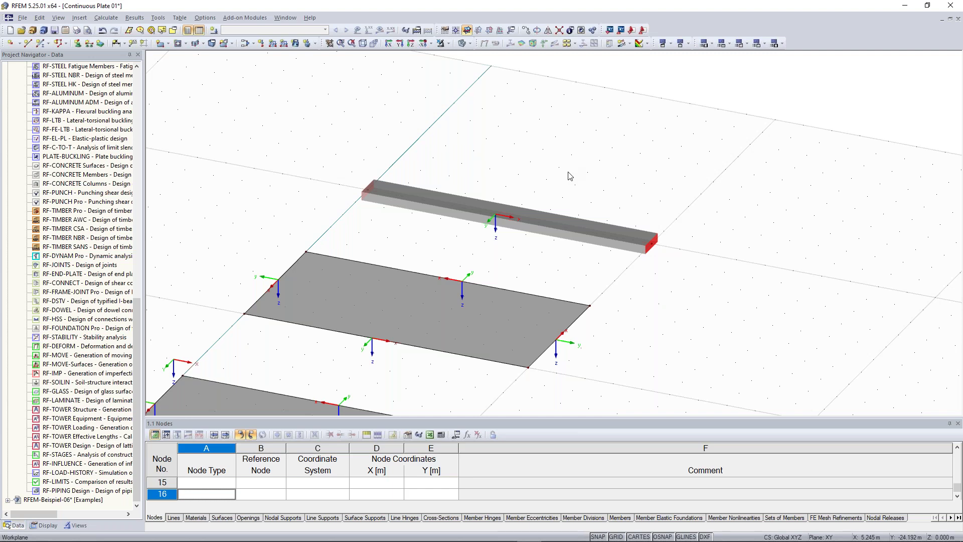
pyautogui.rightClick(564, 231)
pyautogui.moveTo(613, 242)
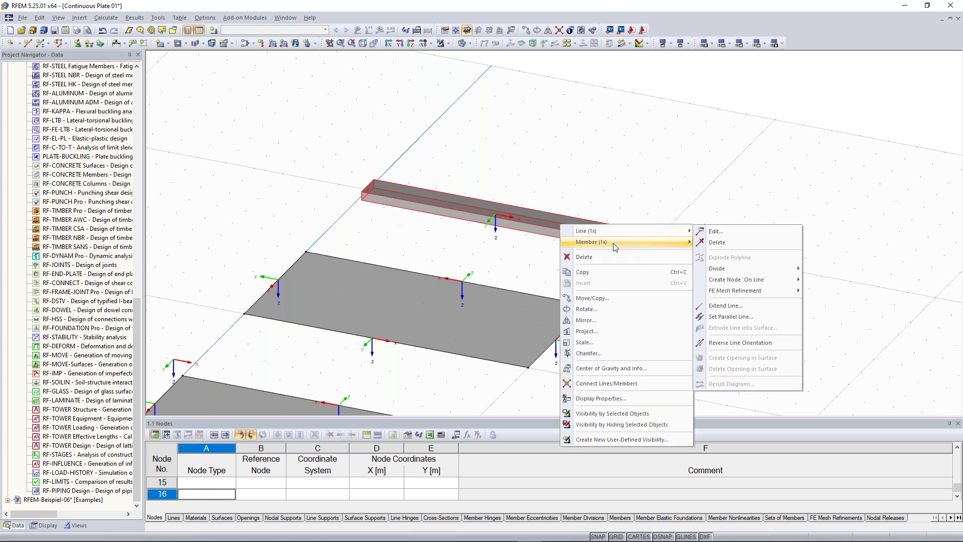
pyautogui.click(481, 299)
pyautogui.scroll(-2, 482, 299)
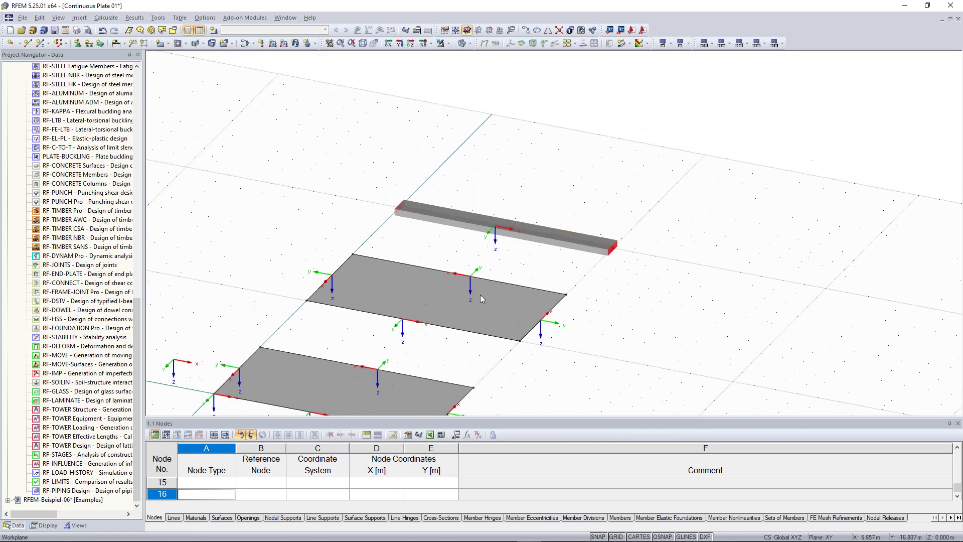
pyautogui.moveTo(482, 300); pyautogui.dragTo(654, 114, button='middle')
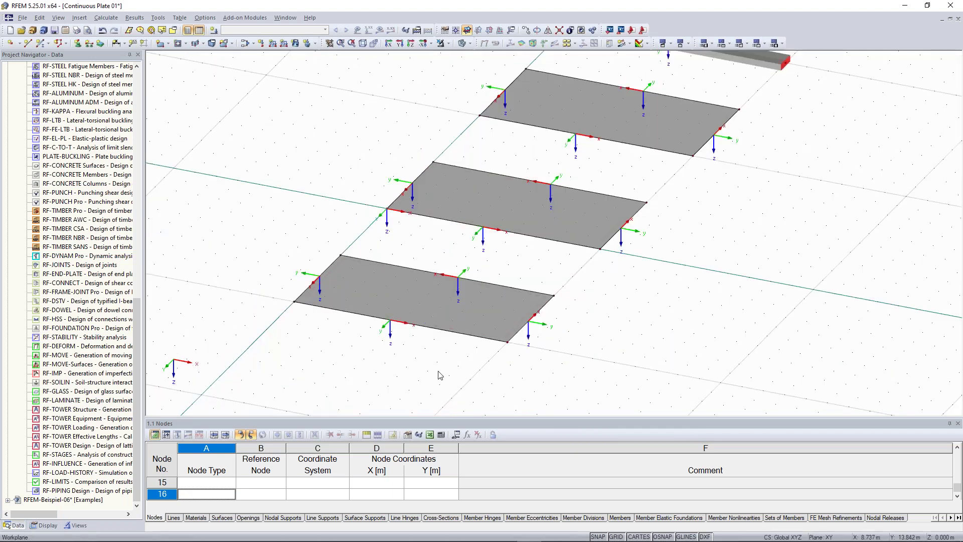
# Step: Delete the beam member beyond the three surfaces
pyautogui.moveTo(730, 274); pyautogui.dragTo(629, 408, button='middle')
pyautogui.scroll(3, 640, 134)
pyautogui.moveTo(632, 137); pyautogui.dragTo(603, 165, button='middle')
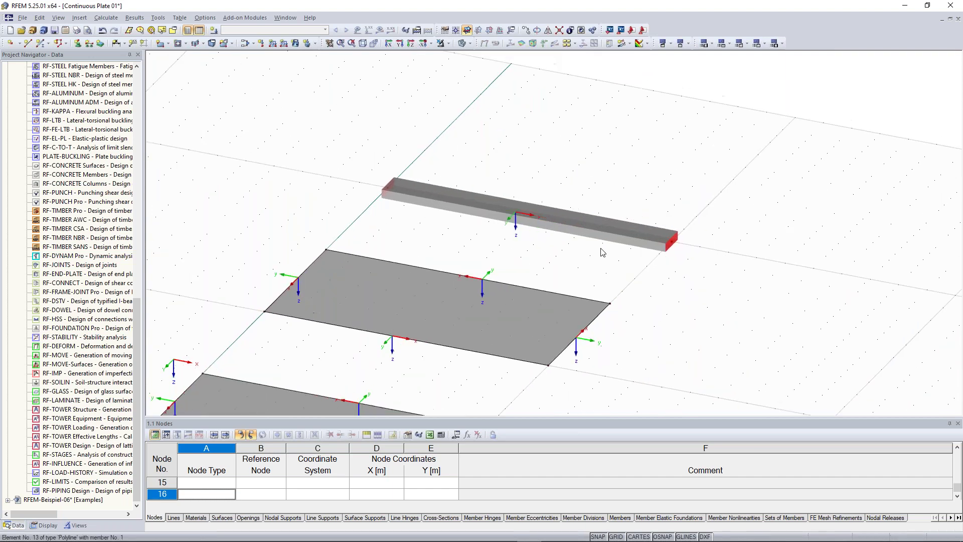
pyautogui.rightClick(583, 226)
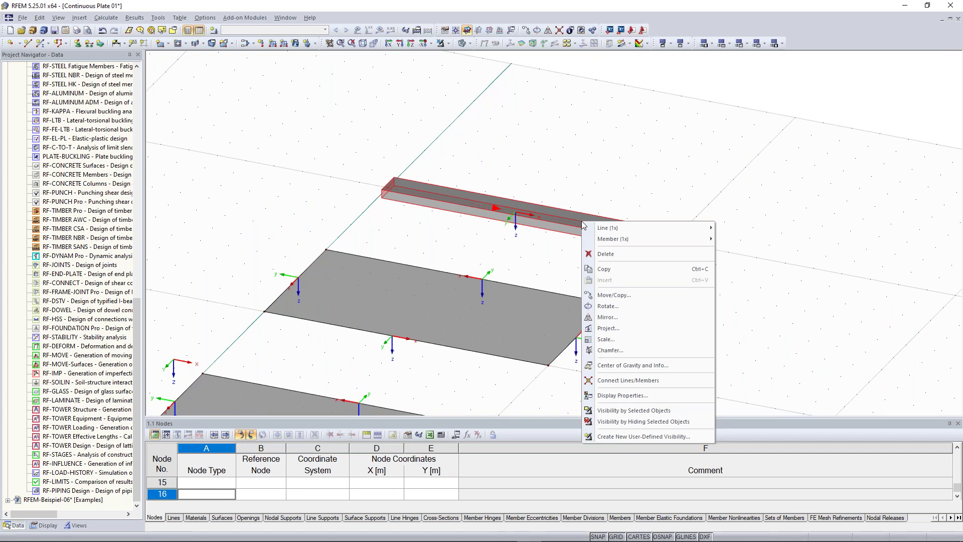
pyautogui.click(606, 254)
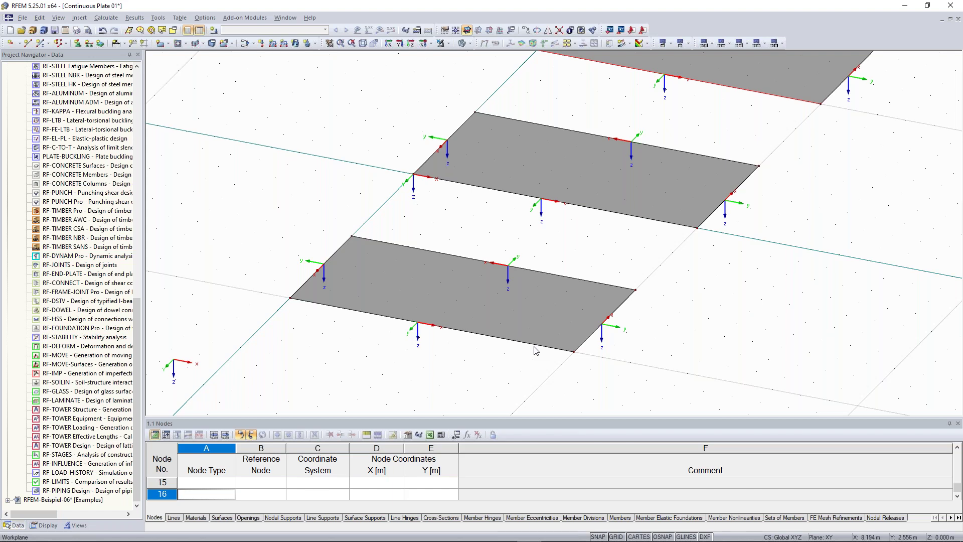
# Step: Switch off the local axis systems of the lines and divide the nearest surface's outer long edge with one intermediate node
pyautogui.rightClick(526, 327)
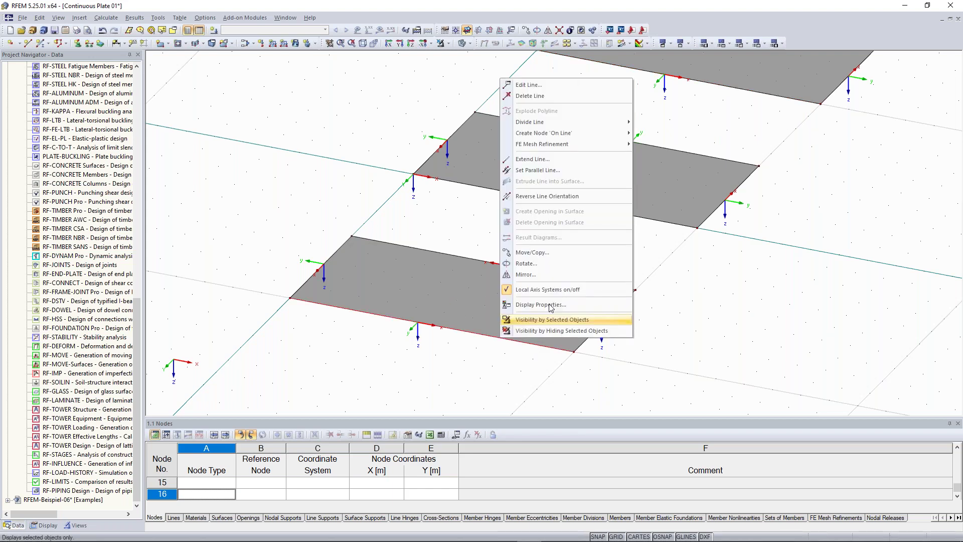
pyautogui.click(438, 335)
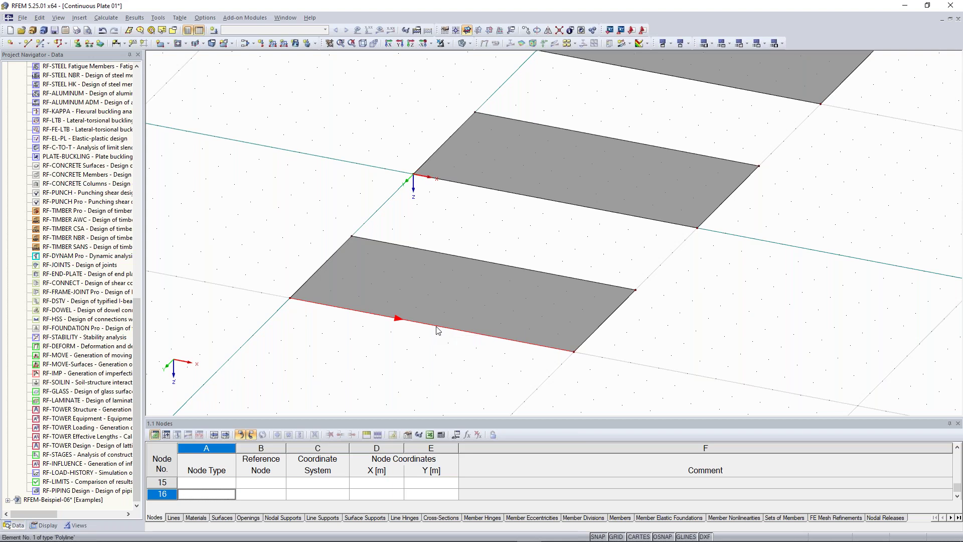
pyautogui.rightClick(438, 331)
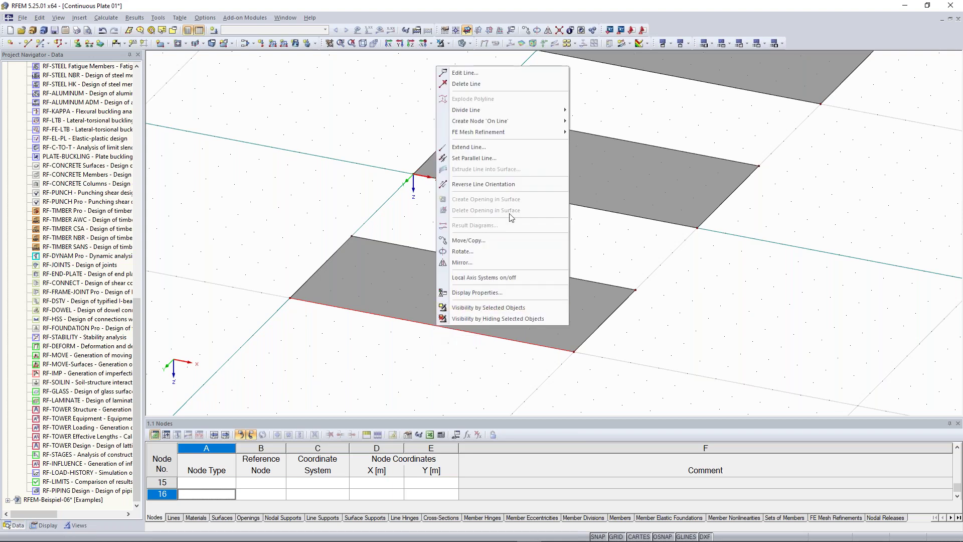
pyautogui.moveTo(527, 113)
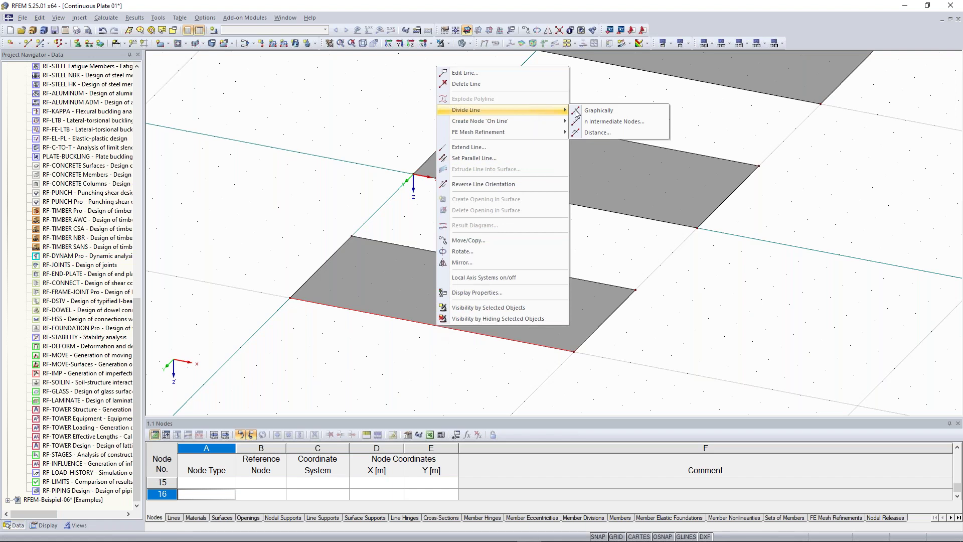
pyautogui.click(631, 126)
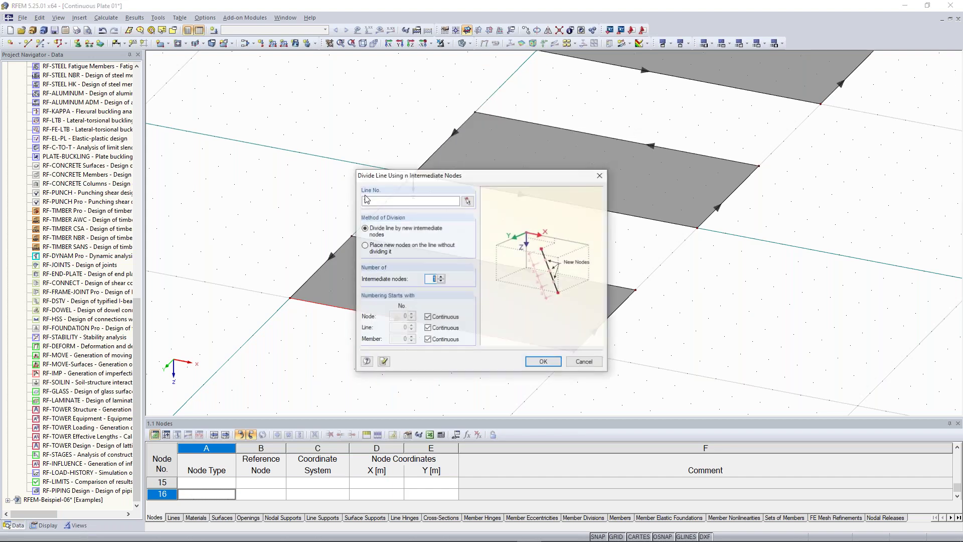
pyautogui.moveTo(464, 110); pyautogui.dragTo(693, 91)
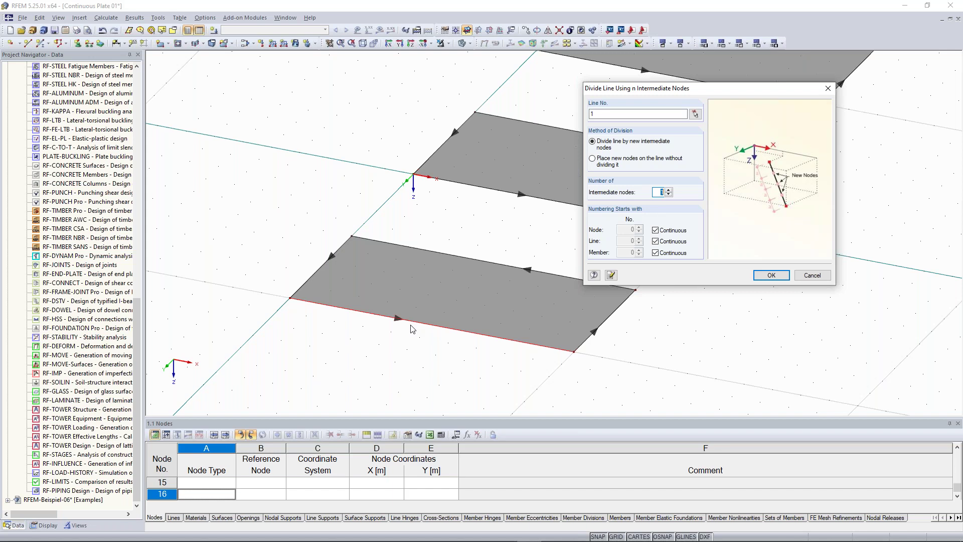
pyautogui.click(668, 191)
pyautogui.click(668, 194)
pyautogui.click(772, 276)
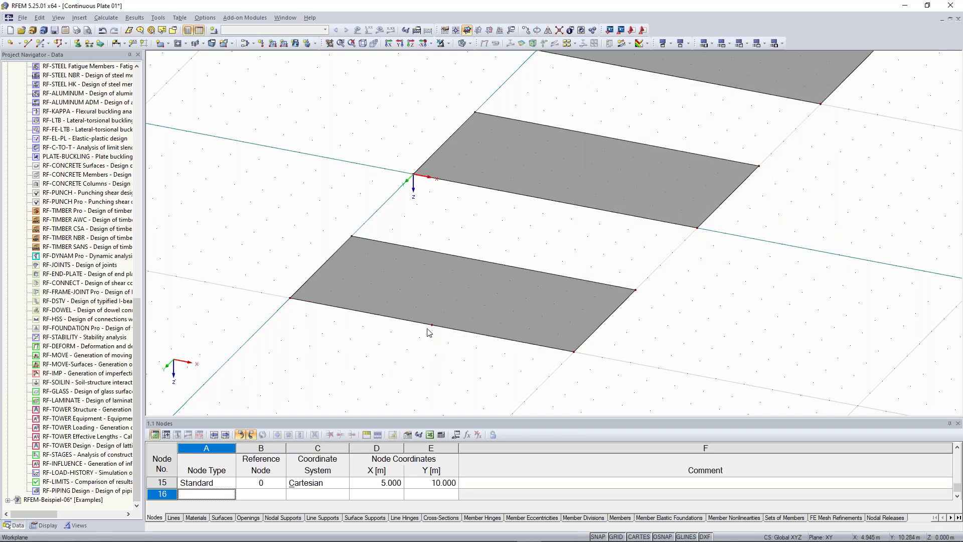
pyautogui.scroll(1, 434, 329)
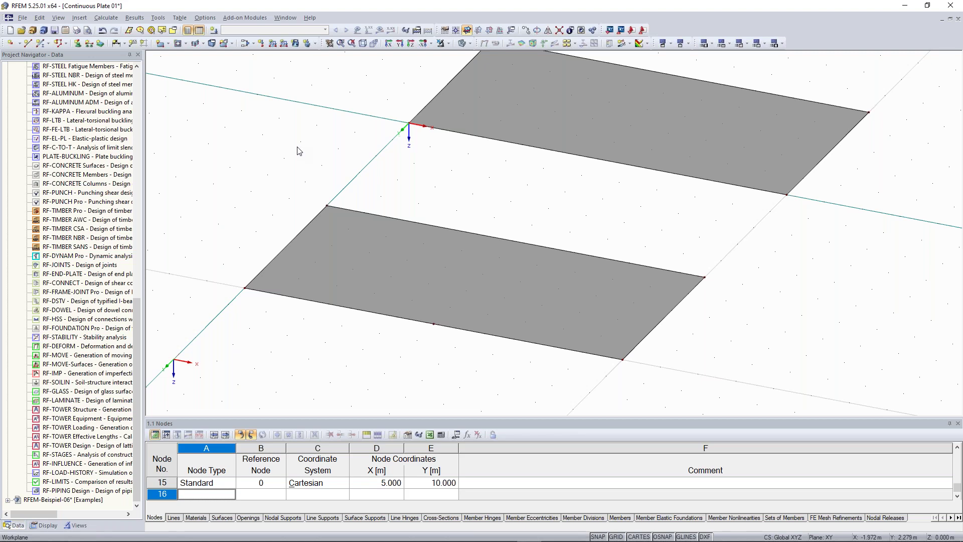
# Step: Draw a line across the nearest surface from the new node at X 5.000, Y 10.000 to the opposite edge's midpoint at X 5.000, Y 5.000
pyautogui.click(28, 44)
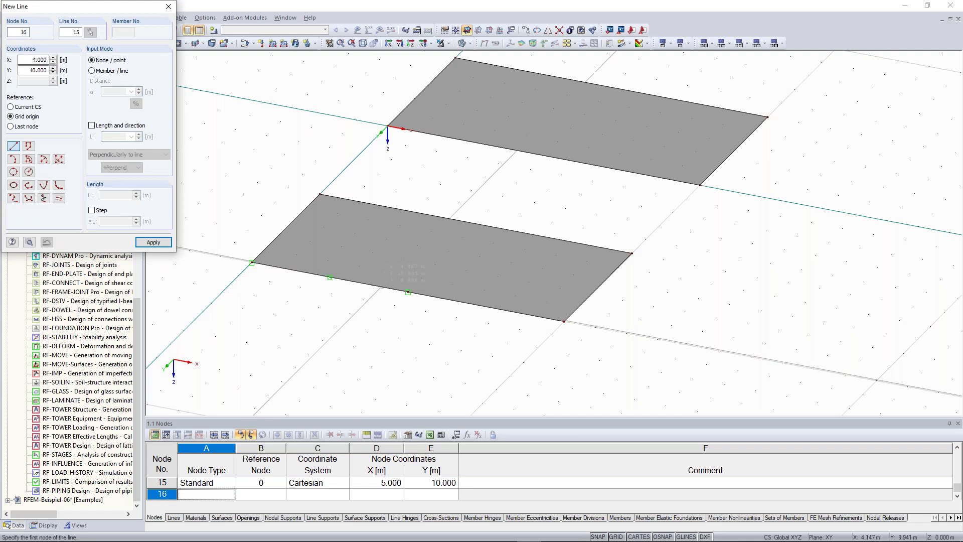
pyautogui.click(408, 291)
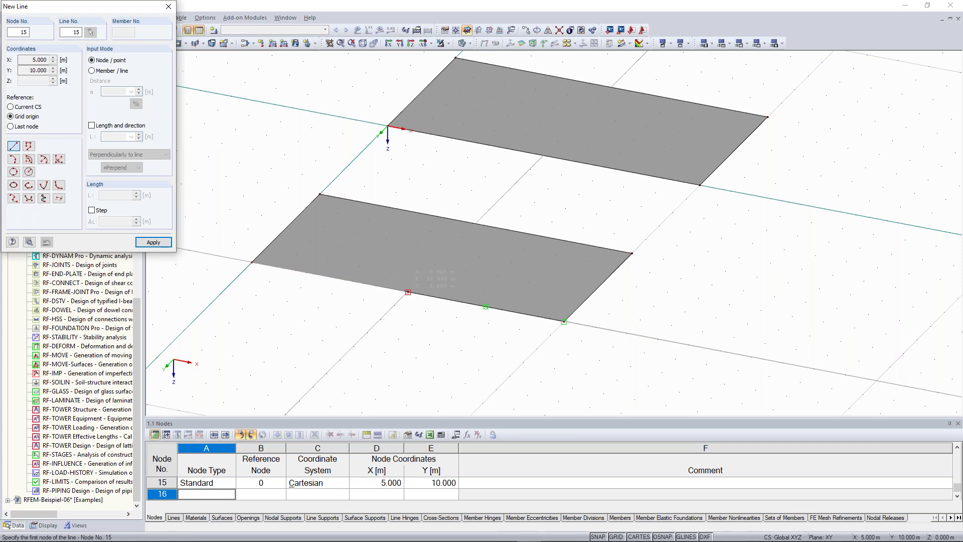
pyautogui.click(474, 223)
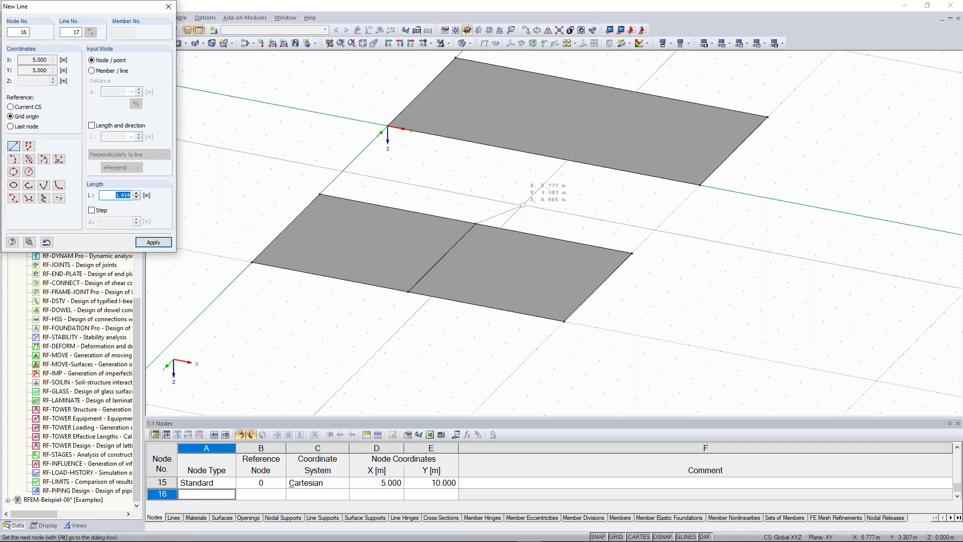
pyautogui.press('Escape')
pyautogui.moveTo(509, 180); pyautogui.dragTo(456, 259, button='middle')
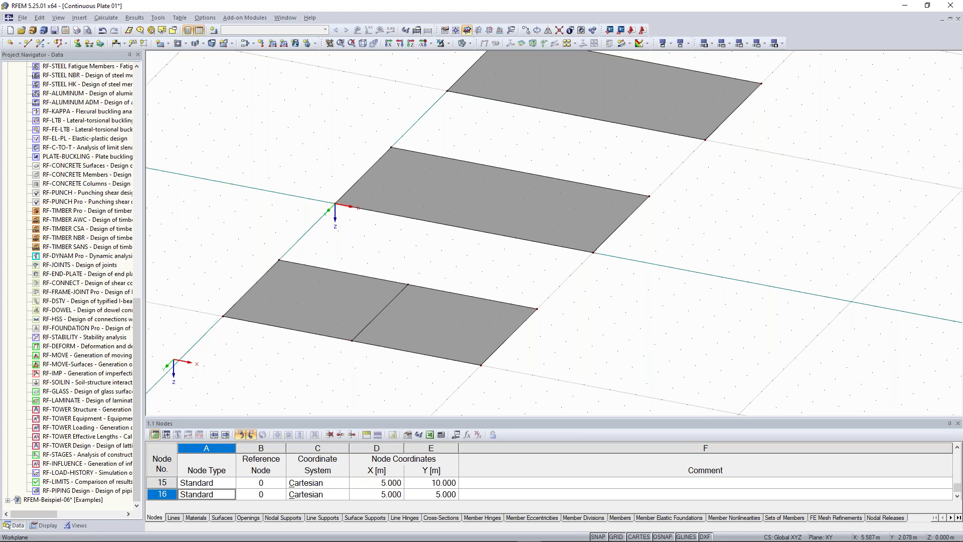
# Step: Copy the dividing line from the nearest surface to the midpoints of the middle and far surfaces
pyautogui.click(369, 325)
pyautogui.scroll(-1, 388, 246)
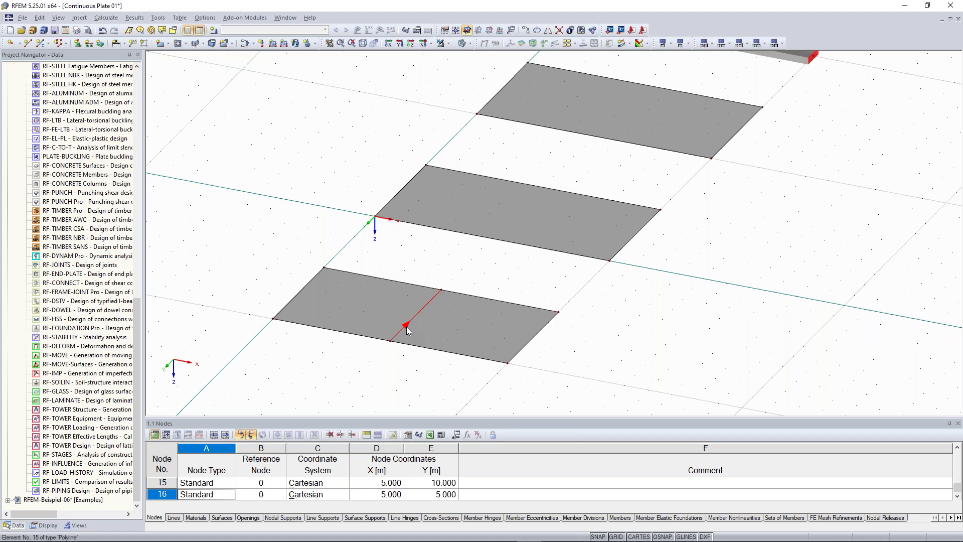
pyautogui.moveTo(461, 251); pyautogui.dragTo(410, 282, button='middle')
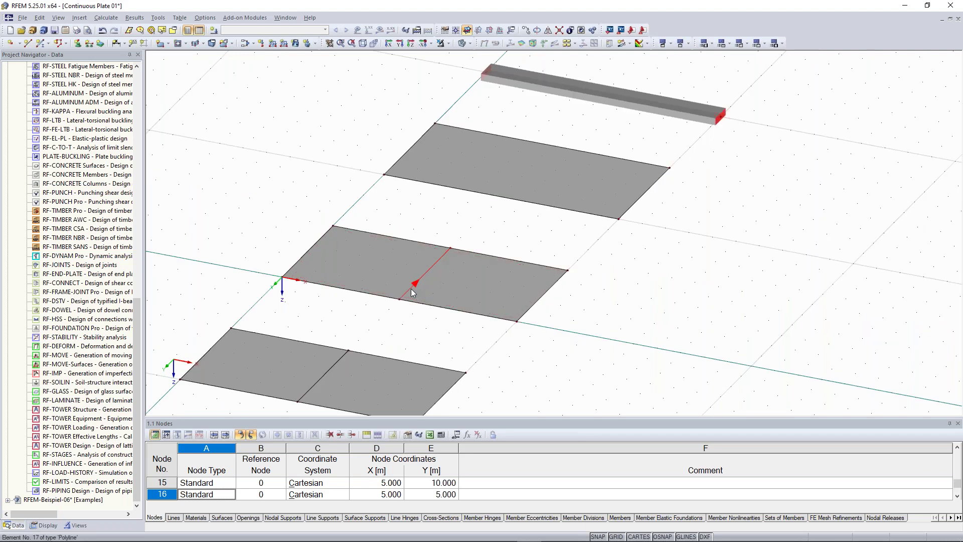
pyautogui.keyDown('ctrl'); pyautogui.moveTo(412, 290); pyautogui.dragTo(502, 193); pyautogui.keyUp('ctrl')
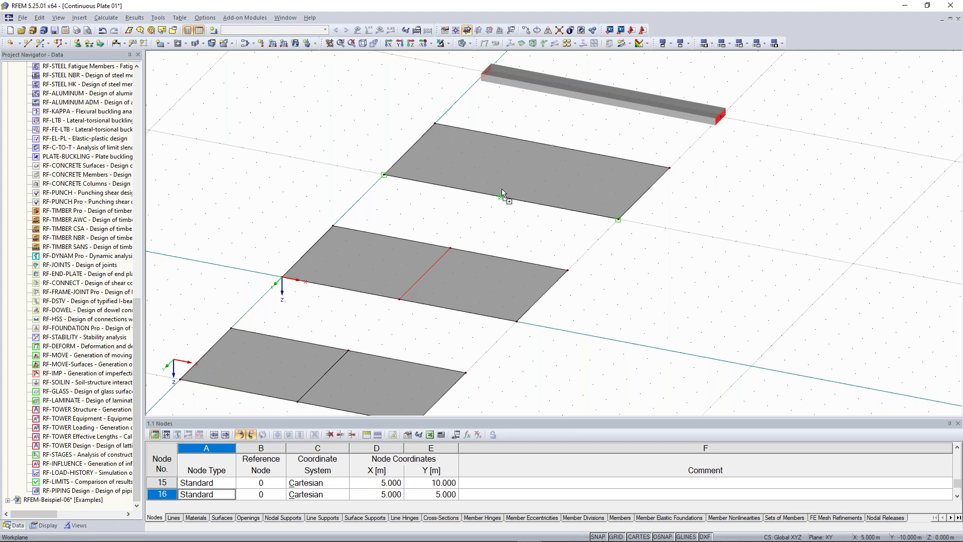
pyautogui.keyDown('ctrl'); pyautogui.moveTo(503, 193); pyautogui.dragTo(503, 193); pyautogui.keyUp('ctrl')
pyautogui.scroll(-2, 289, 196)
pyautogui.keyDown('ctrl'); pyautogui.moveTo(290, 195); pyautogui.dragTo(348, 189, button='middle'); pyautogui.keyUp('ctrl')
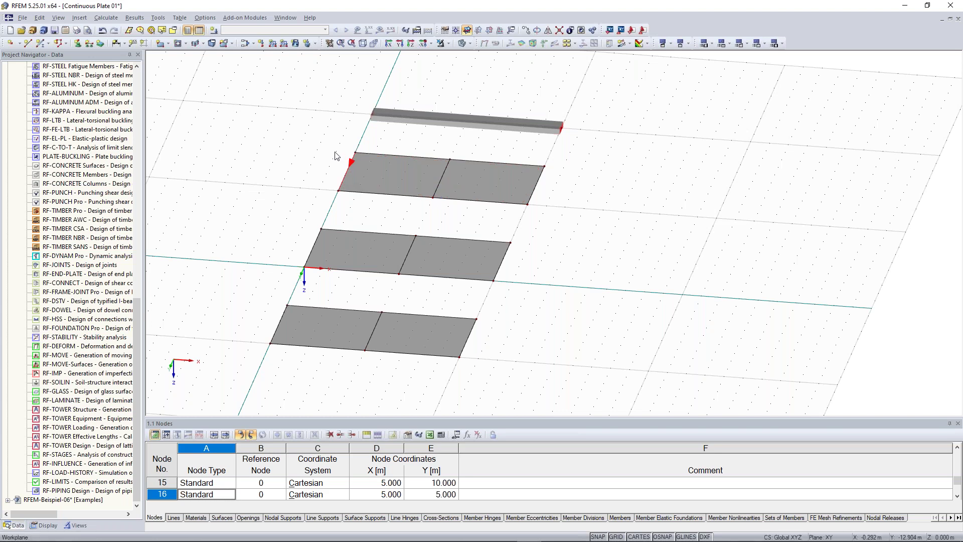
# Step: Start dividing the beam member beyond the surfaces by a distance
pyautogui.scroll(2, 508, 271)
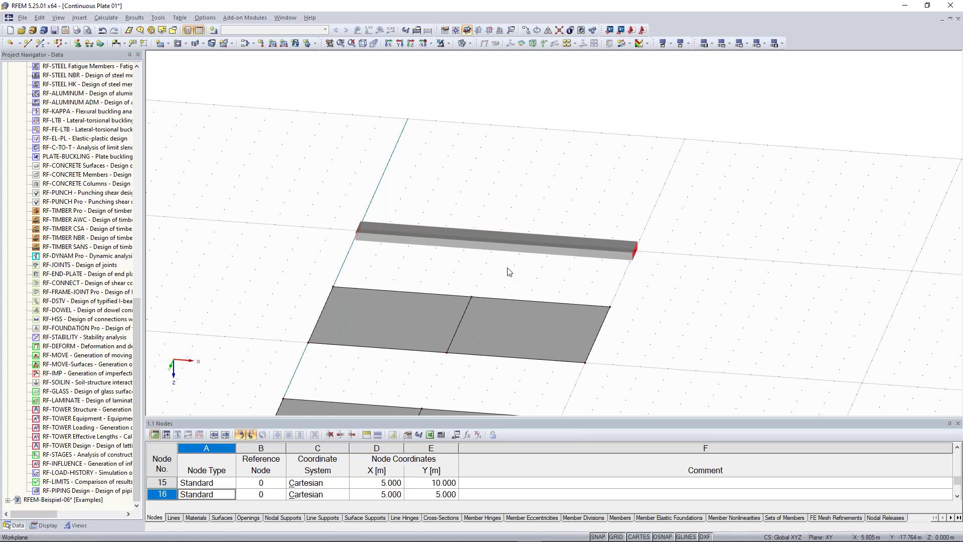
pyautogui.moveTo(444, 157); pyautogui.dragTo(763, 94)
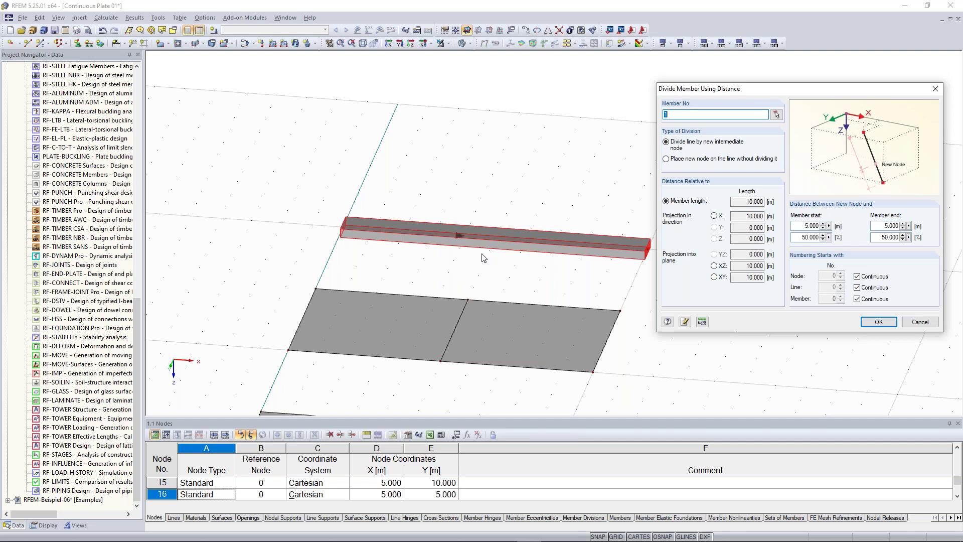
# Step: Try division distances of 3 m from the member start and 6 m from the member end
pyautogui.moveTo(803, 238); pyautogui.dragTo(821, 243)
pyautogui.click(801, 239)
pyautogui.moveTo(802, 225); pyautogui.dragTo(818, 226)
pyautogui.click(800, 226)
pyautogui.moveTo(805, 225); pyautogui.dragTo(827, 227)
pyautogui.write('3')
pyautogui.click(885, 225)
pyautogui.moveTo(805, 226); pyautogui.dragTo(824, 224)
pyautogui.click(888, 226)
pyautogui.write('6')
pyautogui.click(806, 225)
# Step: Set the new node's distance to 50 % of the member length and divide the beam member
pyautogui.doubleClick(803, 237)
pyautogui.write('50')
pyautogui.click(806, 226)
pyautogui.click(877, 322)
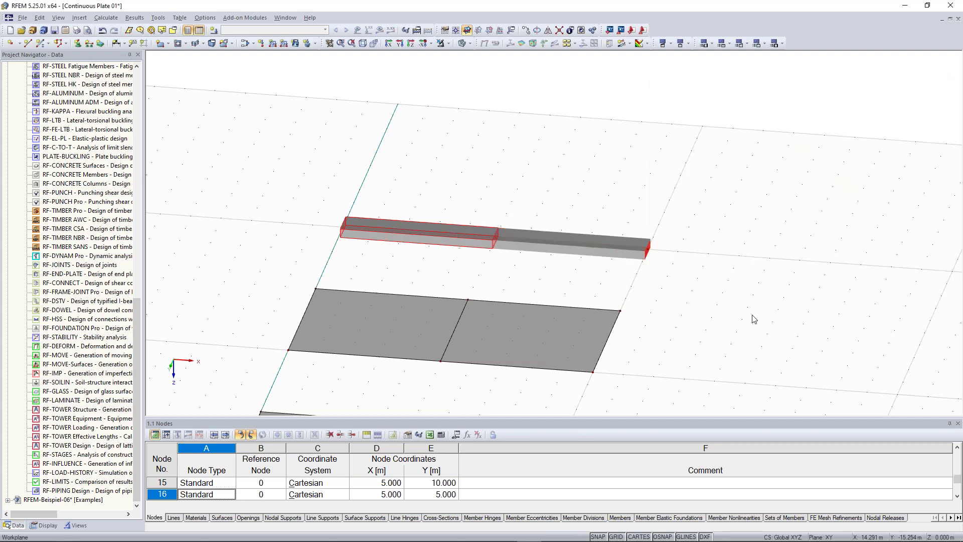
pyautogui.moveTo(495, 233); pyautogui.dragTo(528, 268)
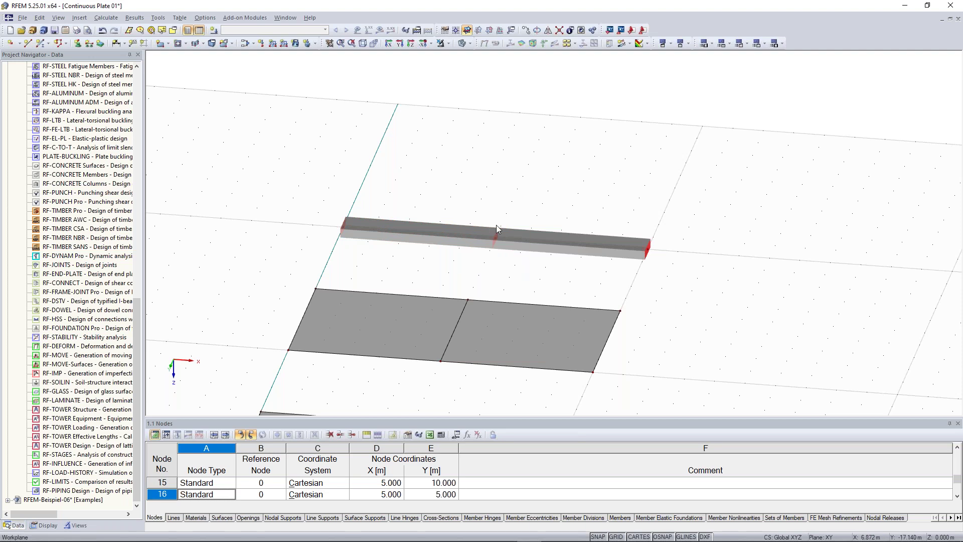
pyautogui.moveTo(478, 194); pyautogui.dragTo(528, 269)
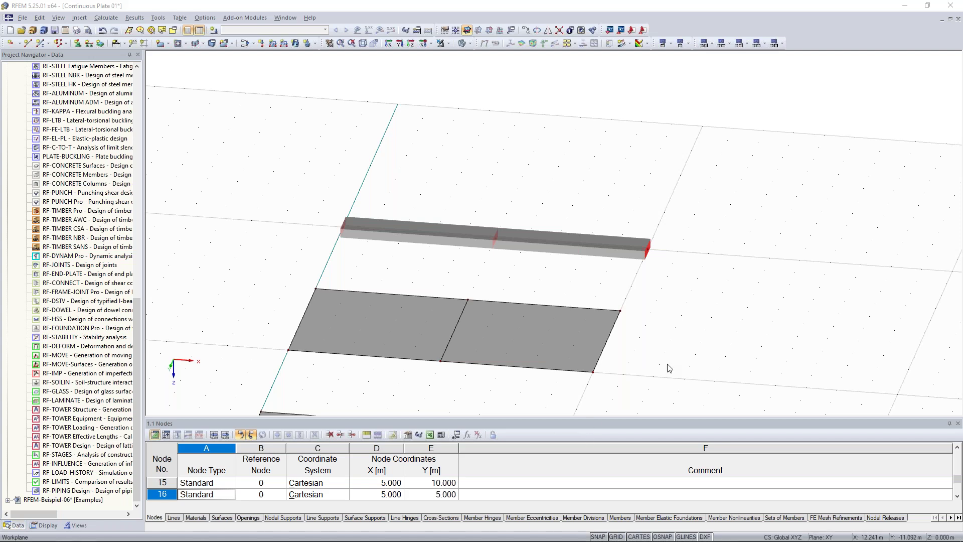
pyautogui.scroll(-2, 669, 369)
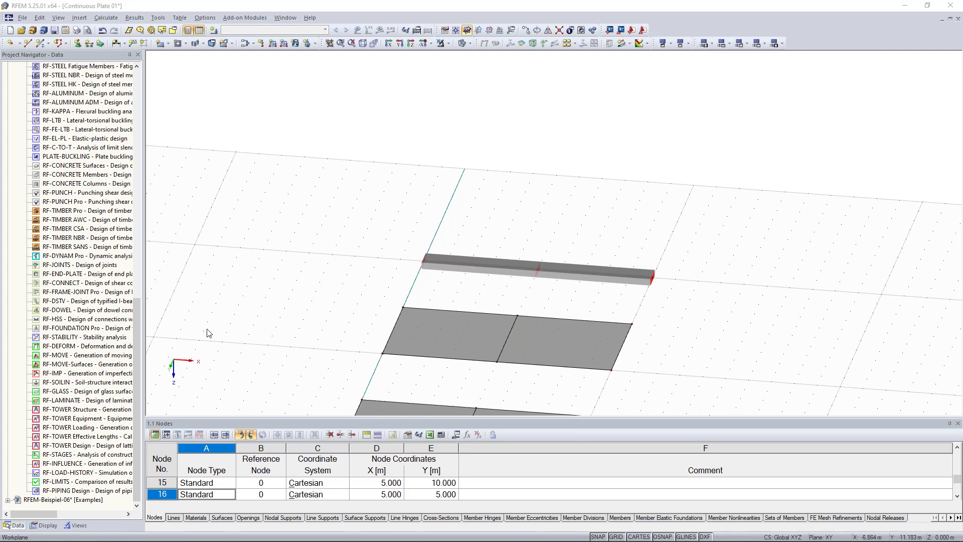
# Step: Open the Rectangle 1000/300 cross-section of the beam members for editing
pyautogui.moveTo(136, 301); pyautogui.dragTo(134, 94)
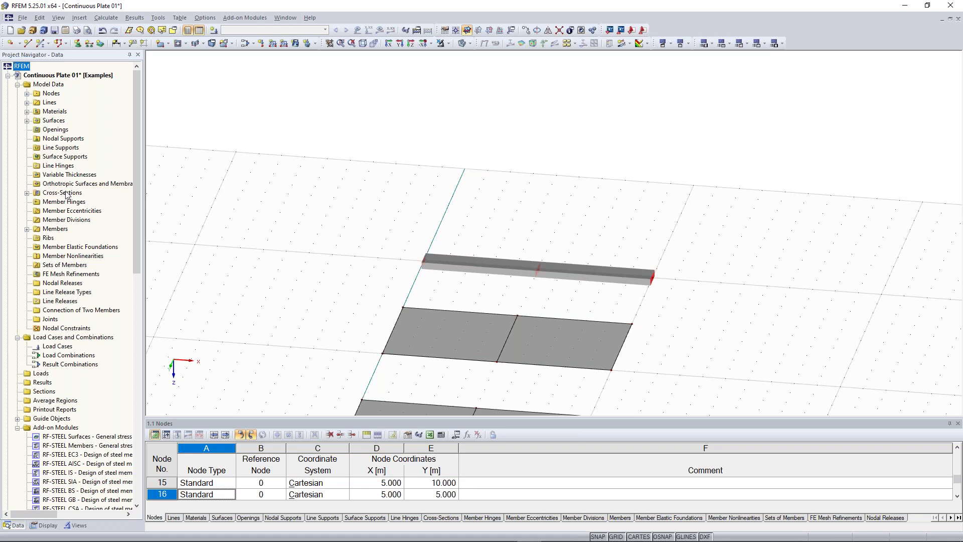
pyautogui.click(27, 193)
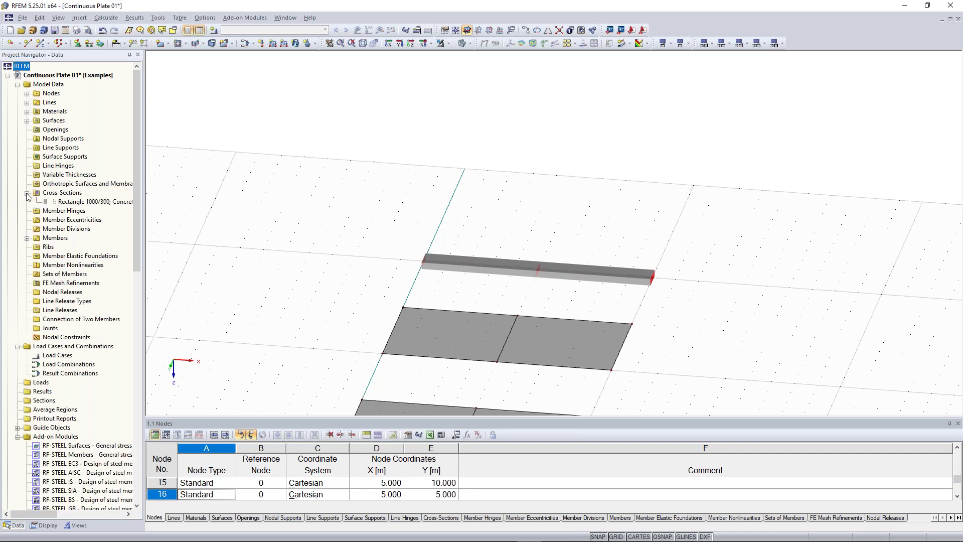
pyautogui.rightClick(68, 202)
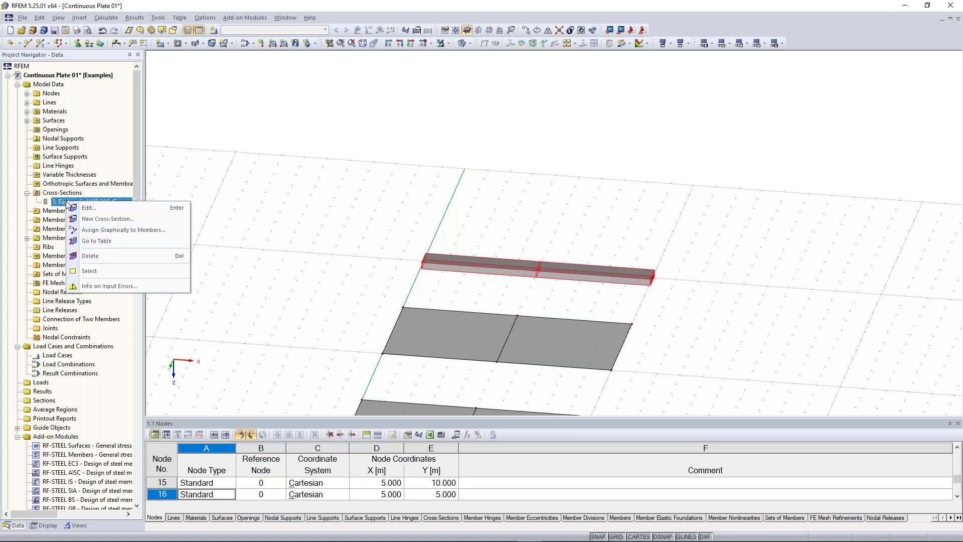
pyautogui.click(93, 213)
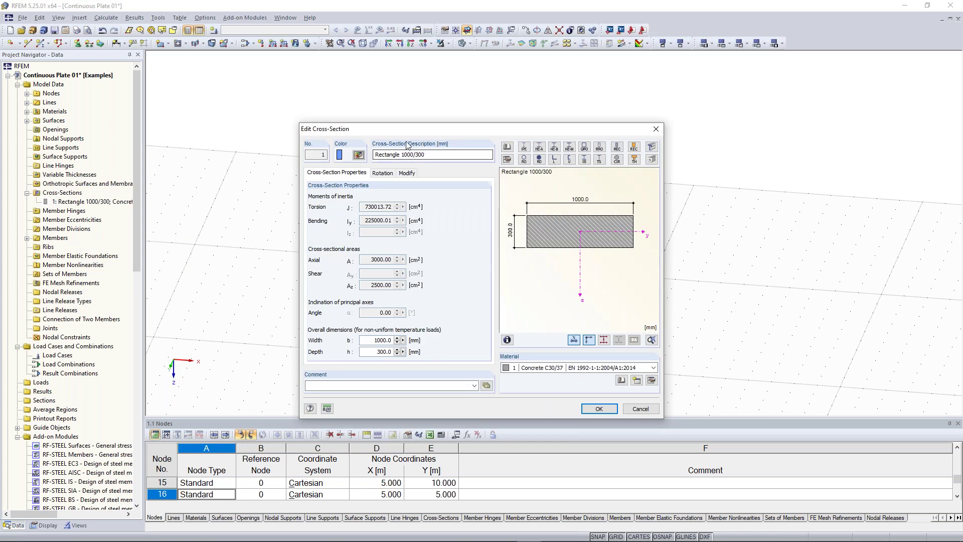
# Step: Try the rectangle dimensions 900/300, 100/200 and 1000/200 in the cross-section description, and restore 1000/300
pyautogui.doubleClick(404, 155)
pyautogui.write('900')
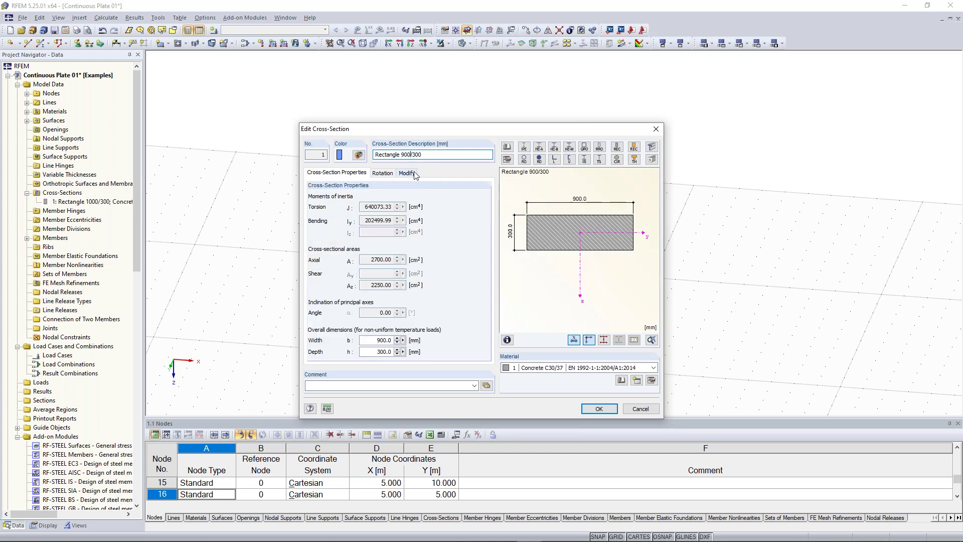
pyautogui.doubleClick(414, 155)
pyautogui.write('200')
pyautogui.moveTo(401, 154); pyautogui.dragTo(410, 149)
pyautogui.write('100')
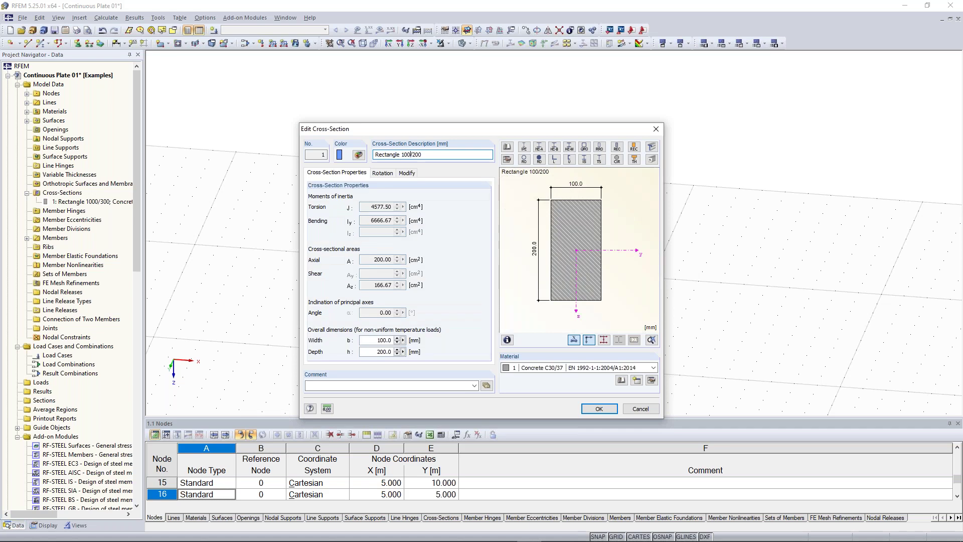
pyautogui.write('0/')
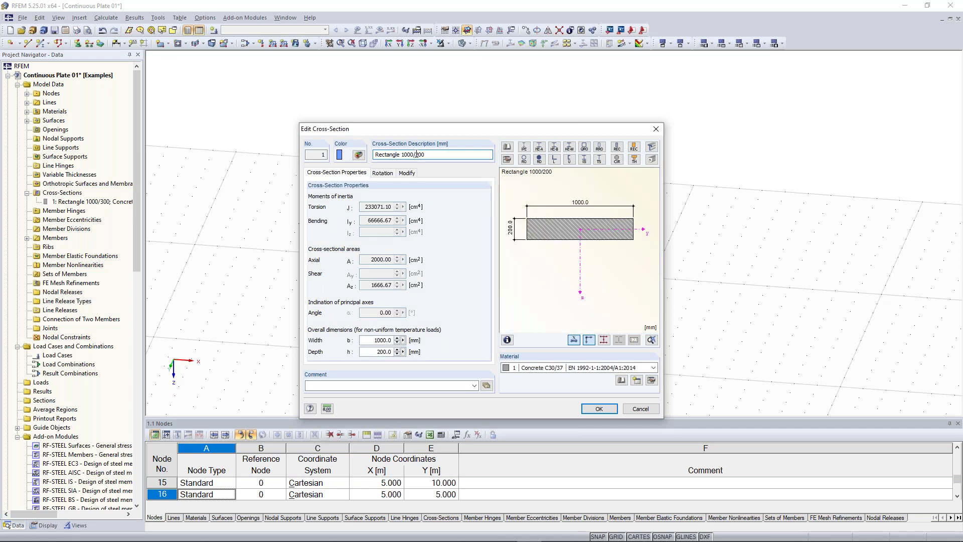
pyautogui.write('3')
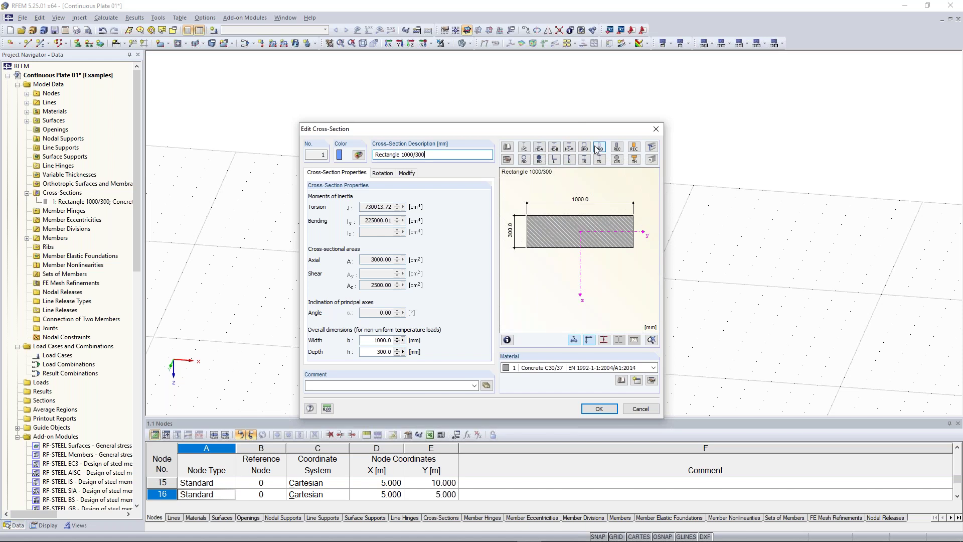
# Step: Look through the rolled IPE sections available as a cross-section and leave the cross-section editing without changes
pyautogui.click(525, 148)
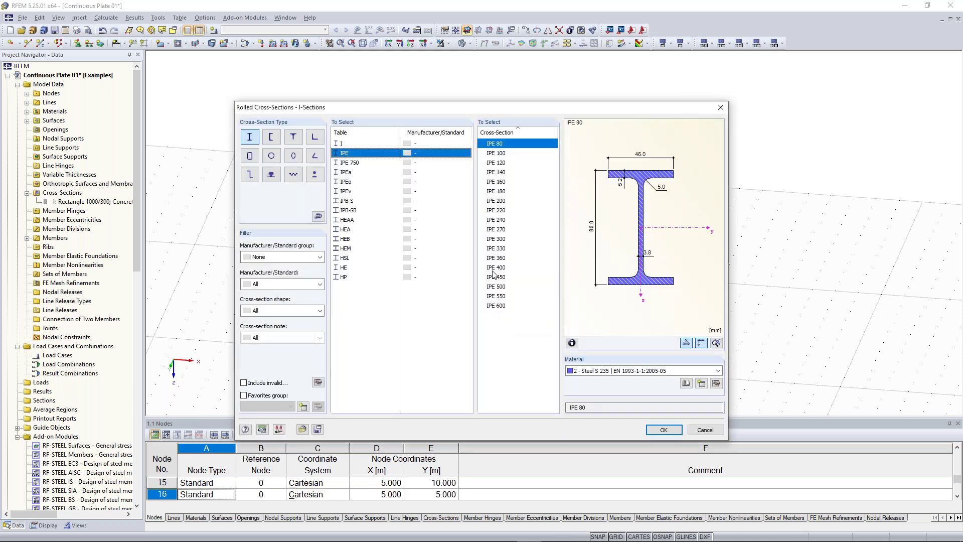
pyautogui.click(706, 430)
pyautogui.click(435, 157)
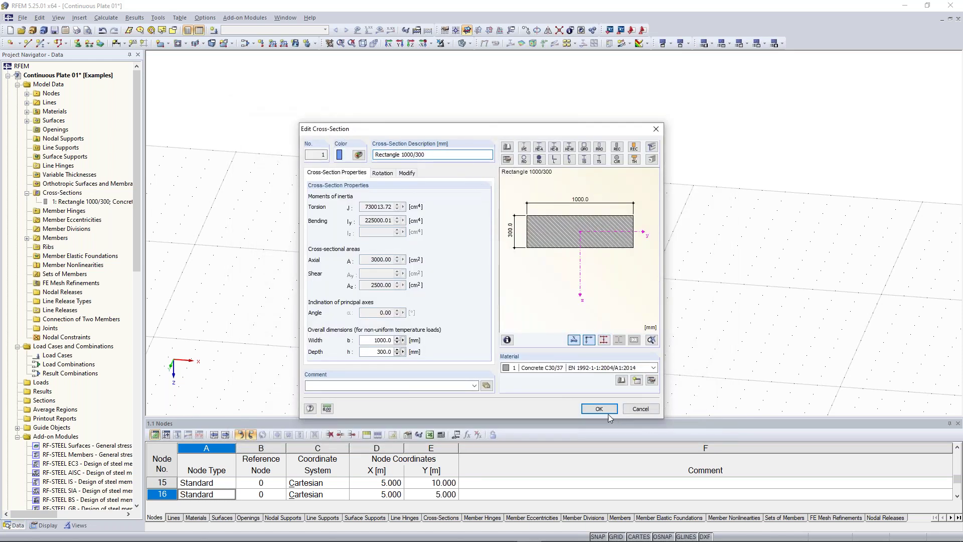
pyautogui.click(641, 409)
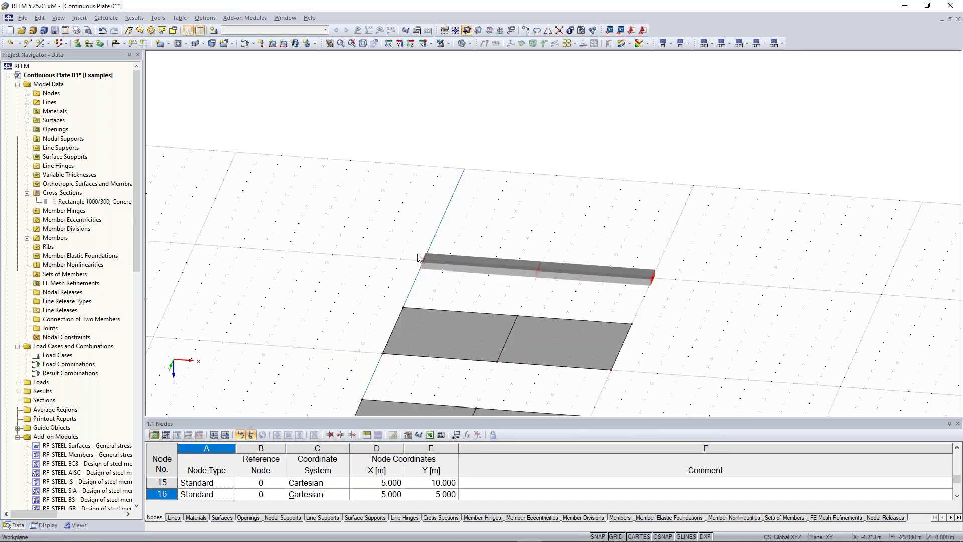
# Step: Open both beam members together for editing, examine their general settings, and leave them without changes
pyautogui.click(447, 268)
pyautogui.click(571, 260)
pyautogui.keyDown('ctrl'); pyautogui.moveTo(571, 259); pyautogui.dragTo(565, 193, button='middle'); pyautogui.keyUp('ctrl')
pyautogui.moveTo(571, 172); pyautogui.dragTo(678, 341)
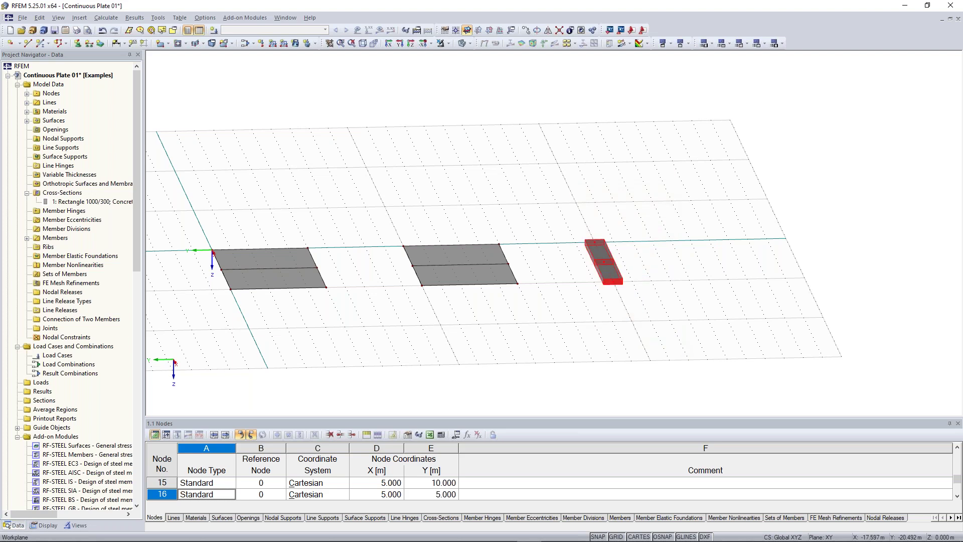
pyautogui.rightClick(609, 267)
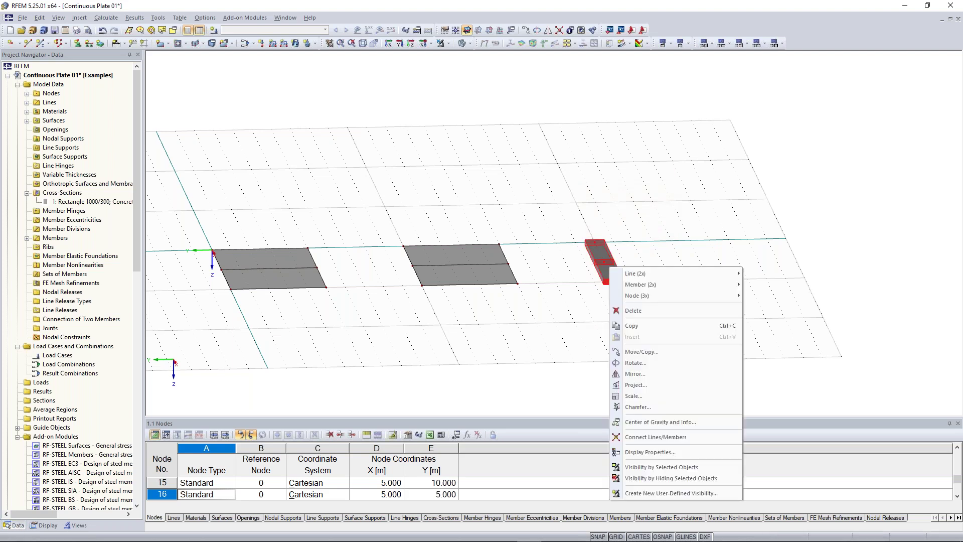
pyautogui.moveTo(636, 285)
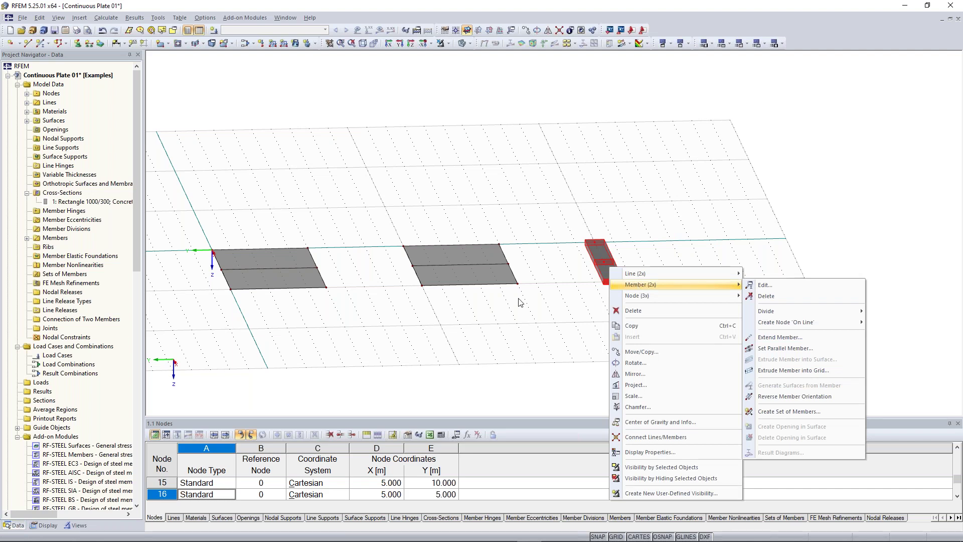
pyautogui.press('Right')
pyautogui.press('Return')
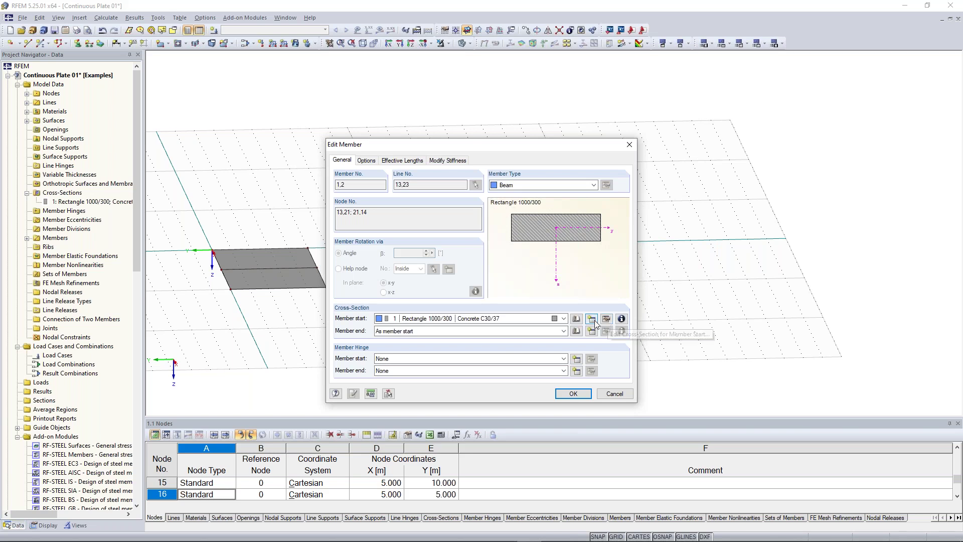
pyautogui.click(629, 148)
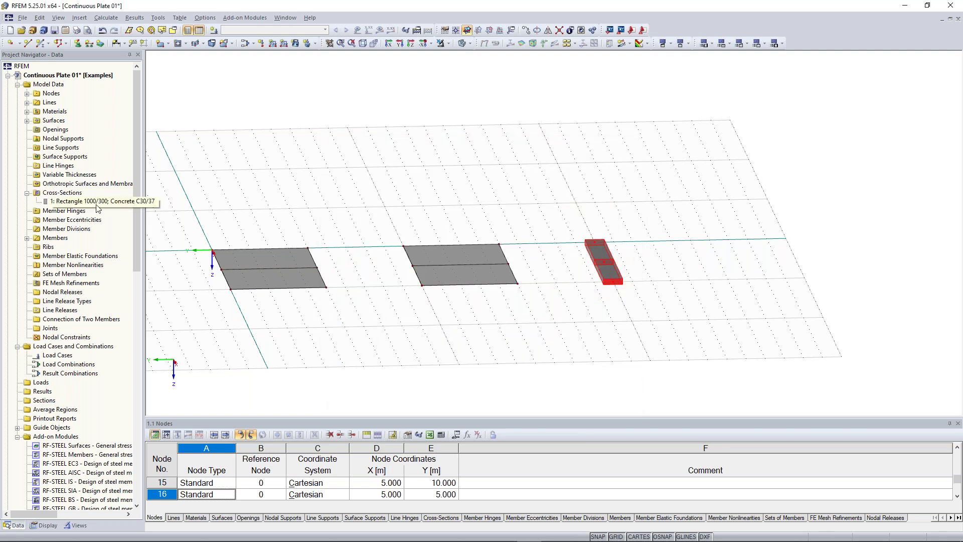
# Step: Place Hinged line supports along the two outer cross edges and the middle dividing line of each of the three plates
pyautogui.scroll(-2, 353, 221)
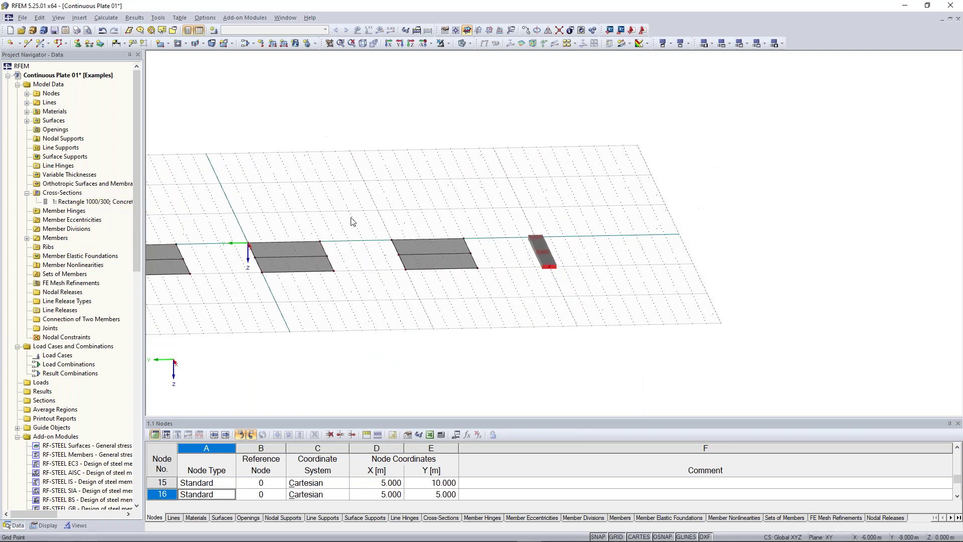
pyautogui.keyDown('ctrl'); pyautogui.moveTo(601, 216); pyautogui.dragTo(612, 301, button='middle'); pyautogui.keyUp('ctrl')
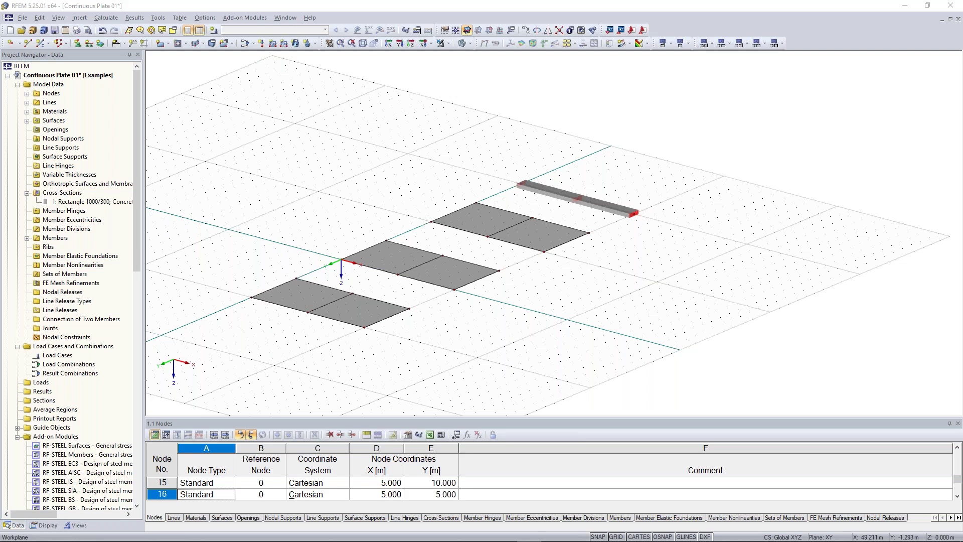
pyautogui.scroll(1, 403, 274)
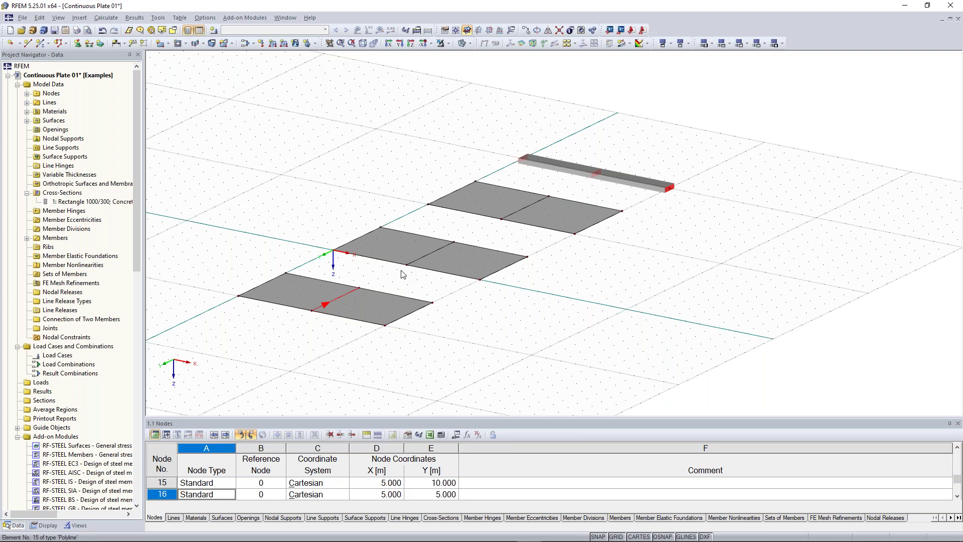
pyautogui.click(89, 44)
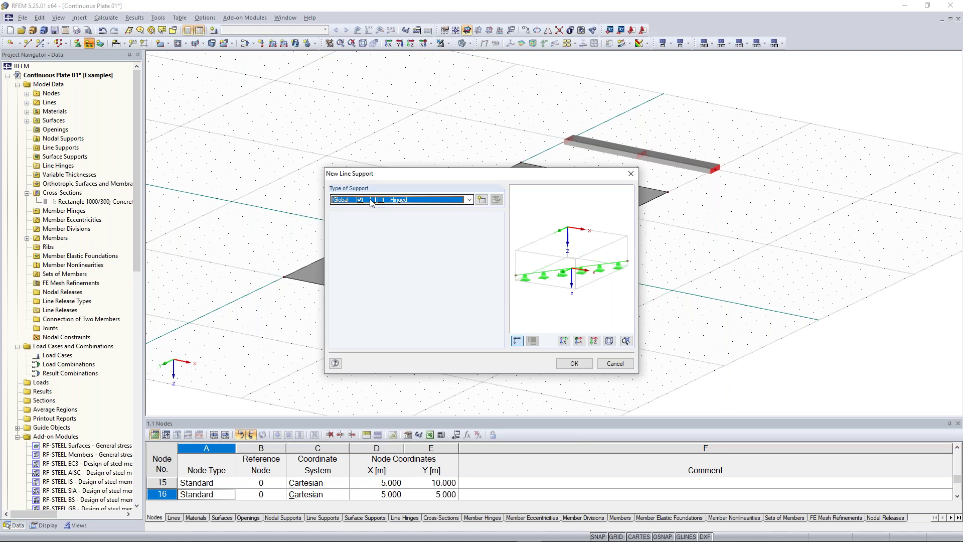
pyautogui.press('Return')
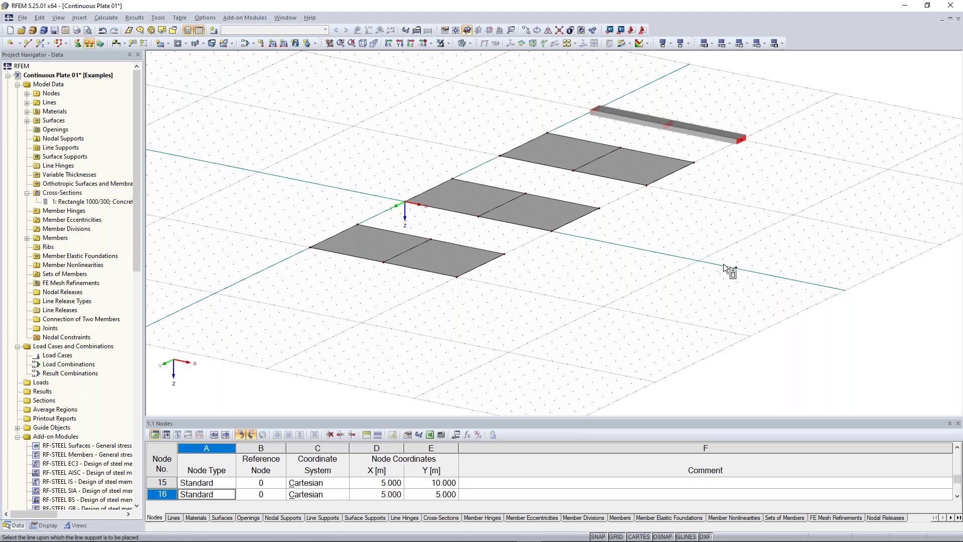
pyautogui.moveTo(744, 248); pyautogui.dragTo(369, 294, button='middle')
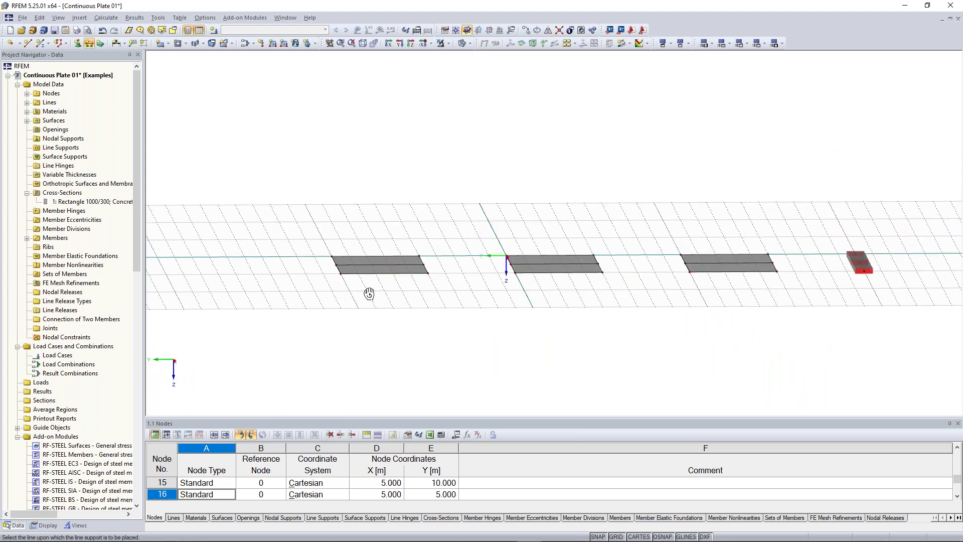
pyautogui.keyDown('ctrl'); pyautogui.moveTo(369, 293); pyautogui.dragTo(359, 296, button='middle'); pyautogui.keyUp('ctrl')
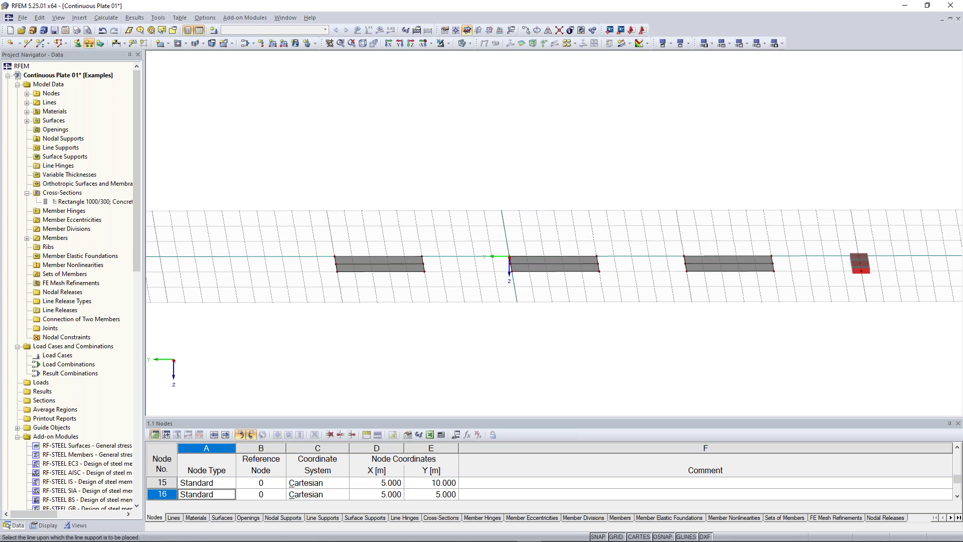
pyautogui.click(572, 256)
pyautogui.click(729, 271)
pyautogui.keyDown('ctrl'); pyautogui.moveTo(460, 192); pyautogui.dragTo(729, 327, button='middle'); pyautogui.keyUp('ctrl')
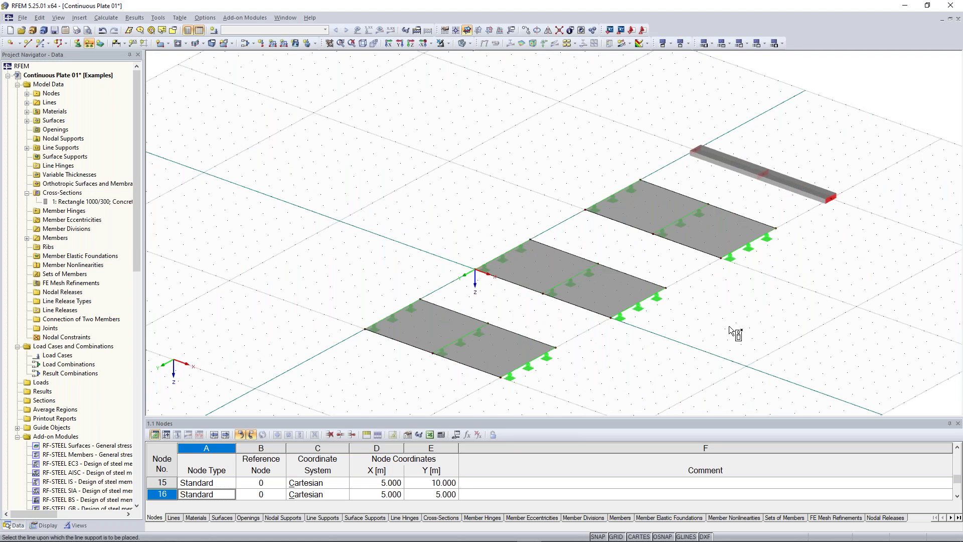
pyautogui.press('Escape')
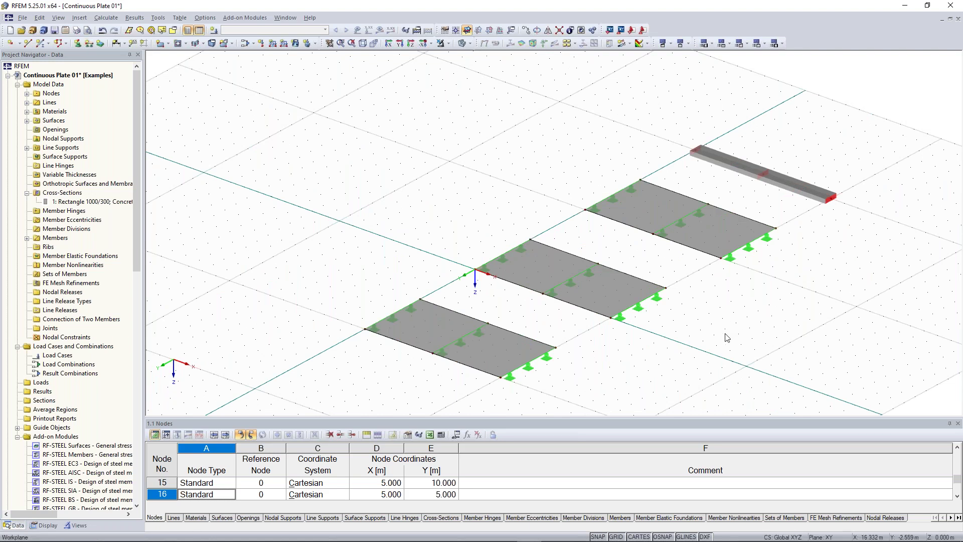
# Step: Define a nodal support type fixed in uZ and restrained in φX, and place it on the beam's start node
pyautogui.scroll(-1, 728, 324)
pyautogui.moveTo(719, 333); pyautogui.dragTo(619, 329, button='middle')
pyautogui.keyDown('ctrl'); pyautogui.moveTo(767, 214); pyautogui.dragTo(666, 239, button='middle'); pyautogui.keyUp('ctrl')
pyautogui.scroll(2, 667, 240)
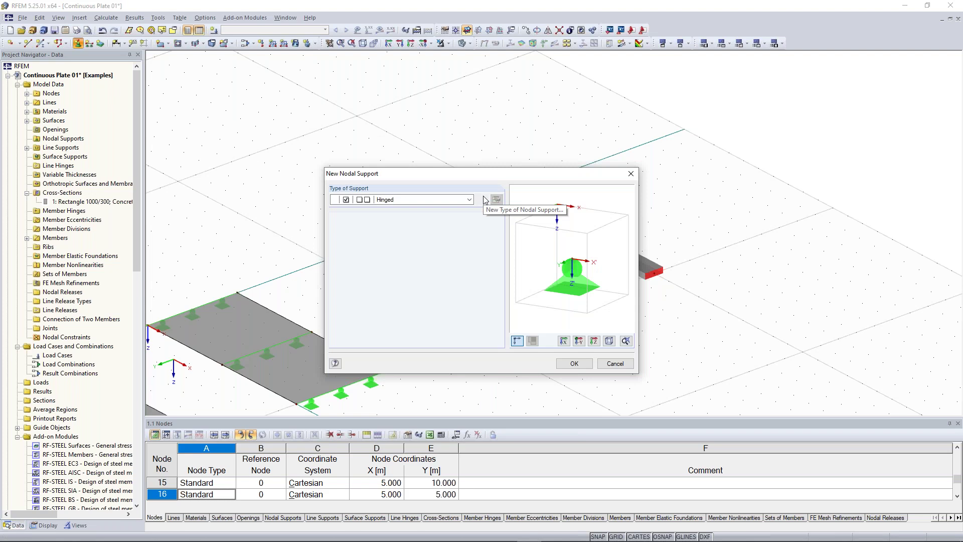
pyautogui.click(483, 200)
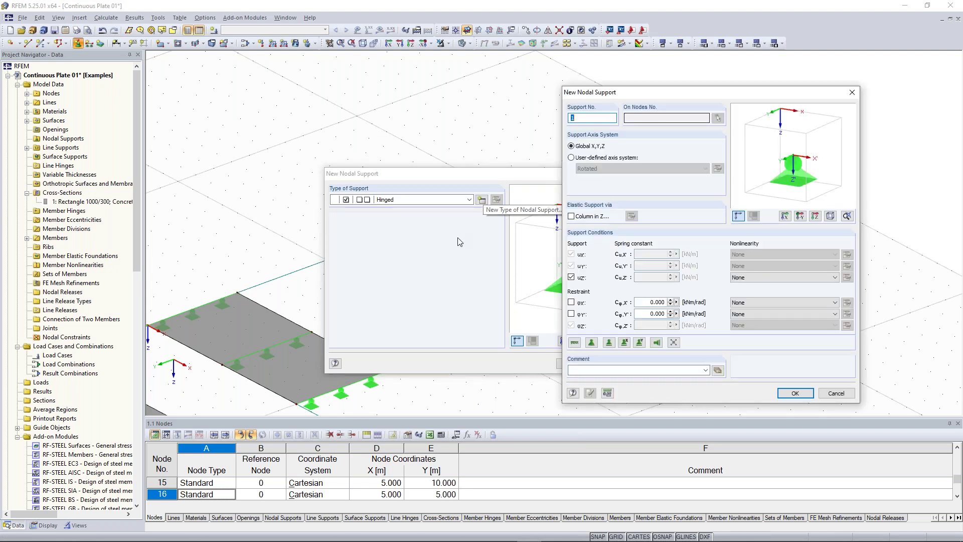
pyautogui.moveTo(675, 96); pyautogui.dragTo(600, 82)
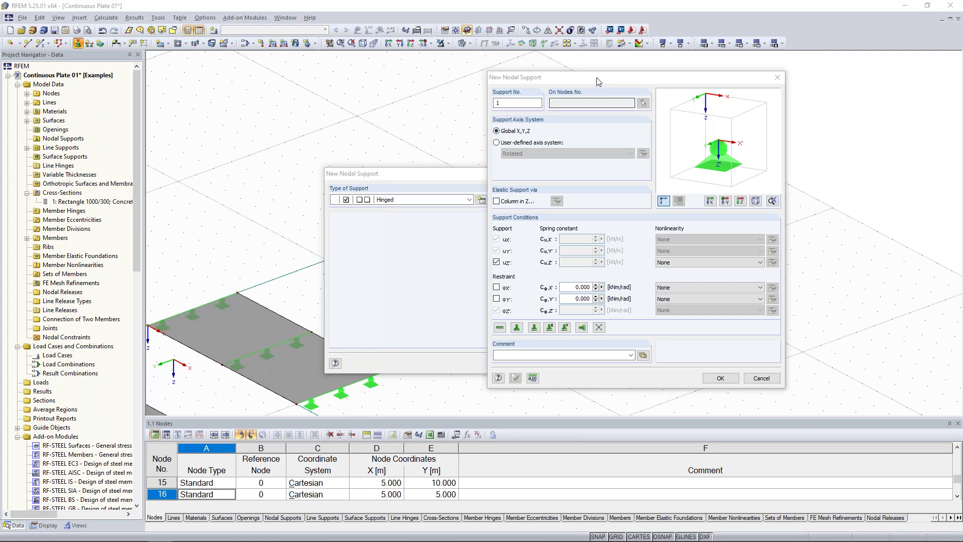
pyautogui.moveTo(600, 79); pyautogui.dragTo(572, 91)
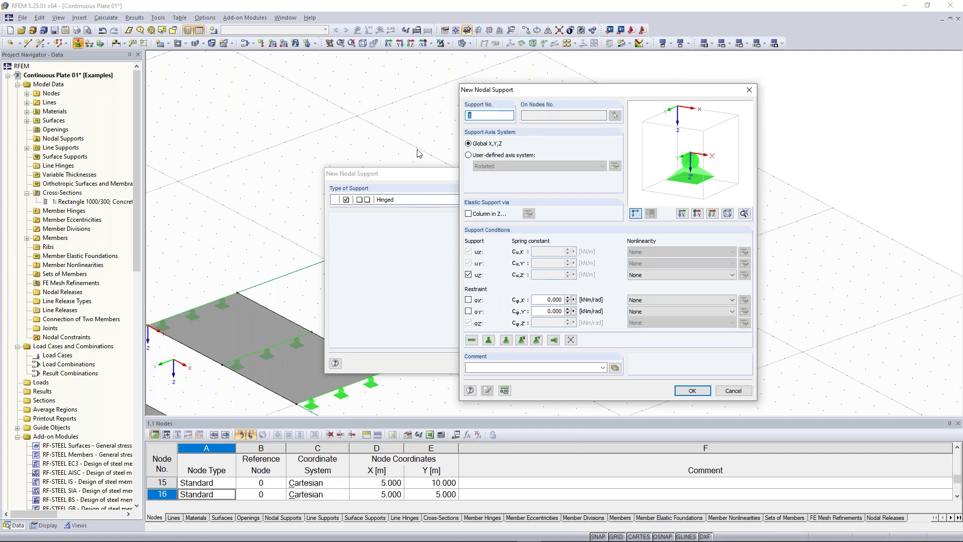
pyautogui.click(469, 300)
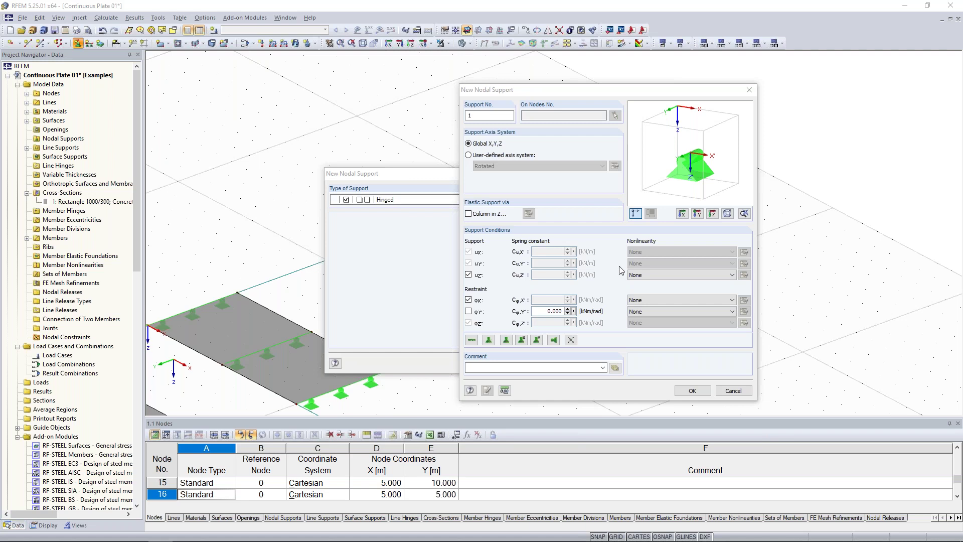
pyautogui.click(693, 391)
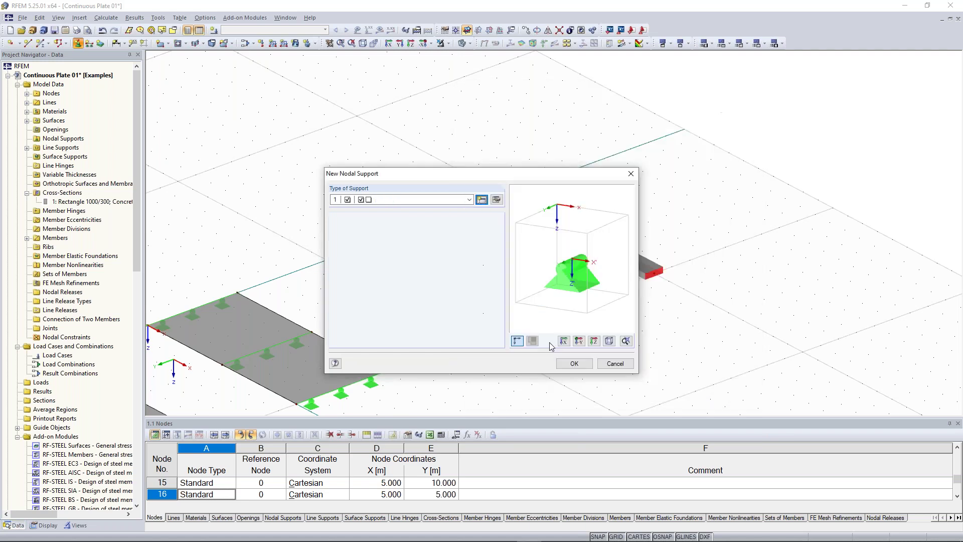
pyautogui.click(574, 363)
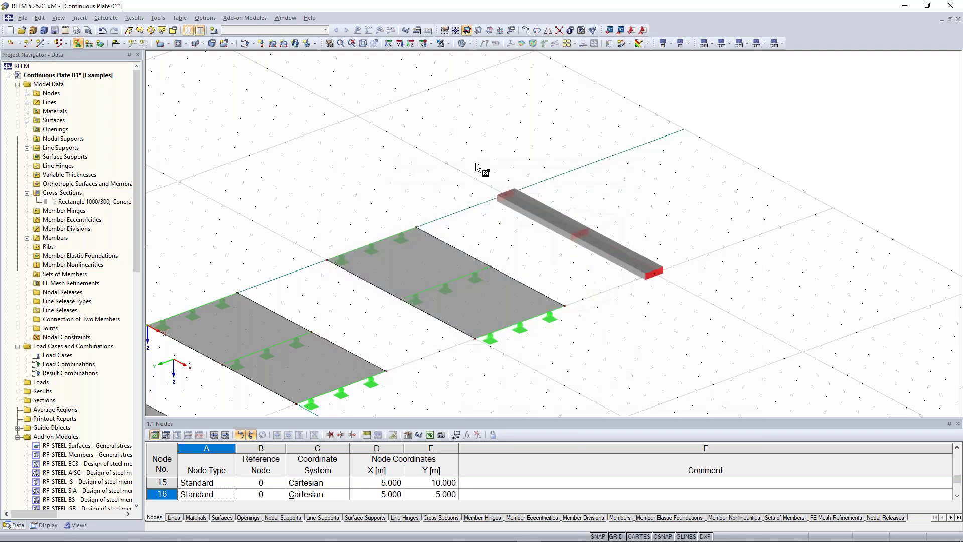
pyautogui.moveTo(475, 154); pyautogui.dragTo(534, 219)
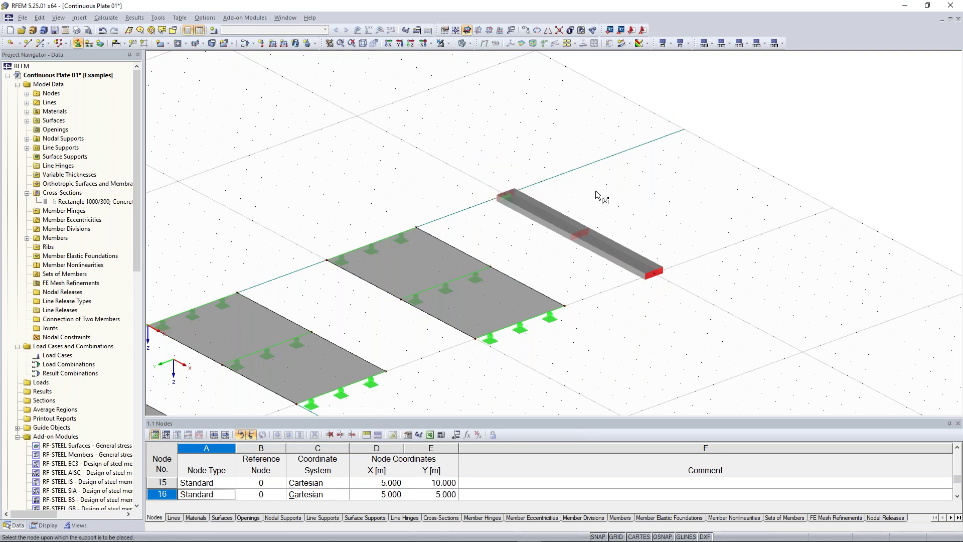
pyautogui.keyDown('ctrl'); pyautogui.moveTo(604, 197); pyautogui.dragTo(579, 202, button='middle'); pyautogui.keyUp('ctrl')
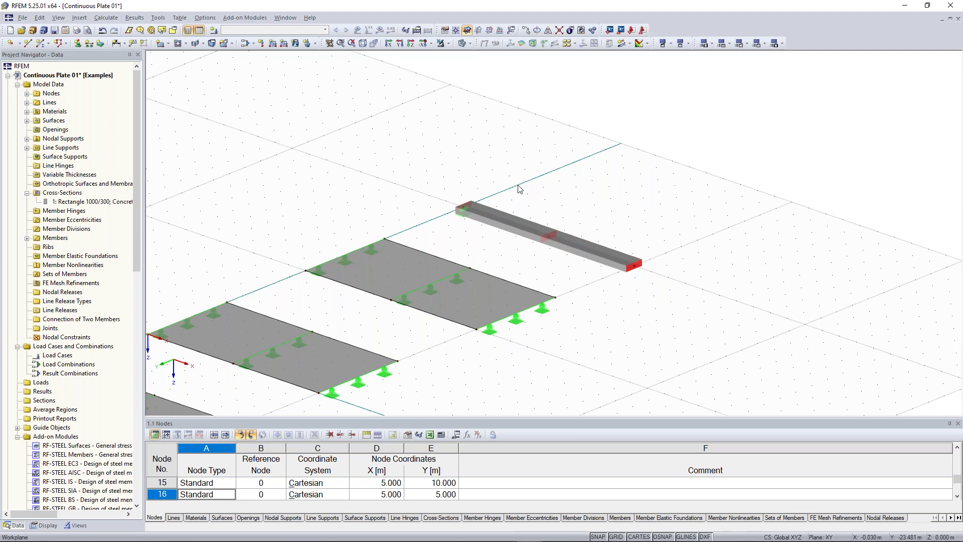
# Step: Place Hinged nodal supports on nodes 14 and 21, at the beam's far end and mid-length
pyautogui.moveTo(518, 182); pyautogui.dragTo(656, 277)
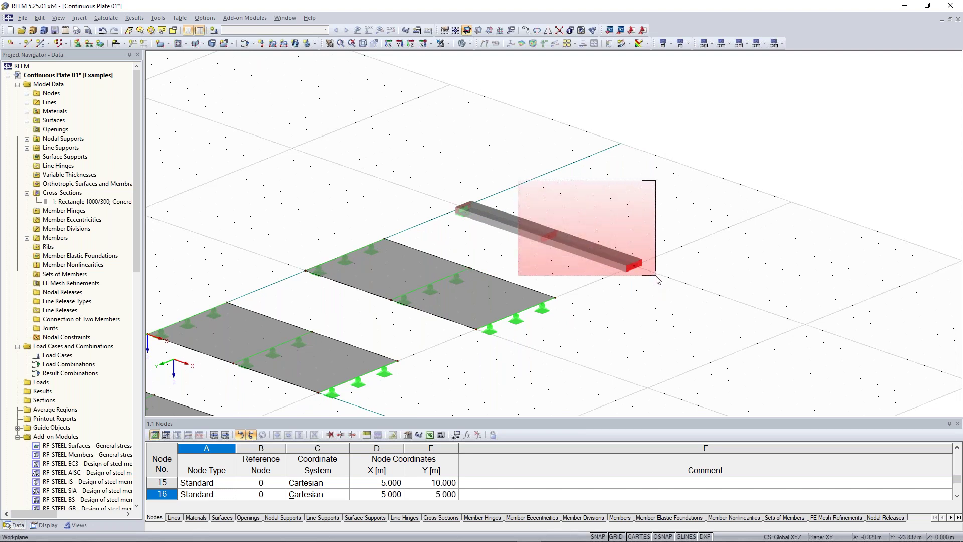
pyautogui.moveTo(656, 277); pyautogui.dragTo(657, 277)
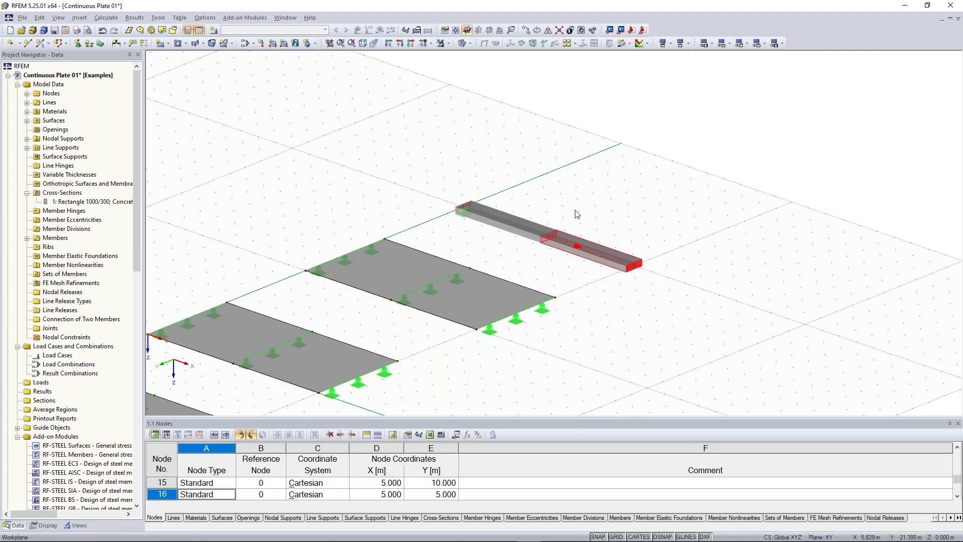
pyautogui.scroll(1, 570, 219)
pyautogui.scroll(3, 576, 217)
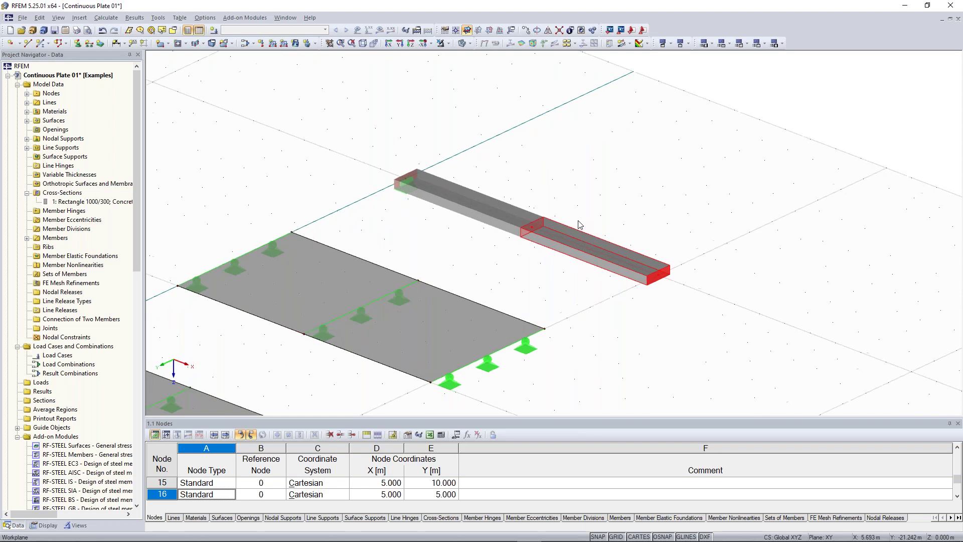
pyautogui.scroll(-1, 574, 159)
pyautogui.moveTo(574, 159); pyautogui.dragTo(581, 192, button='middle')
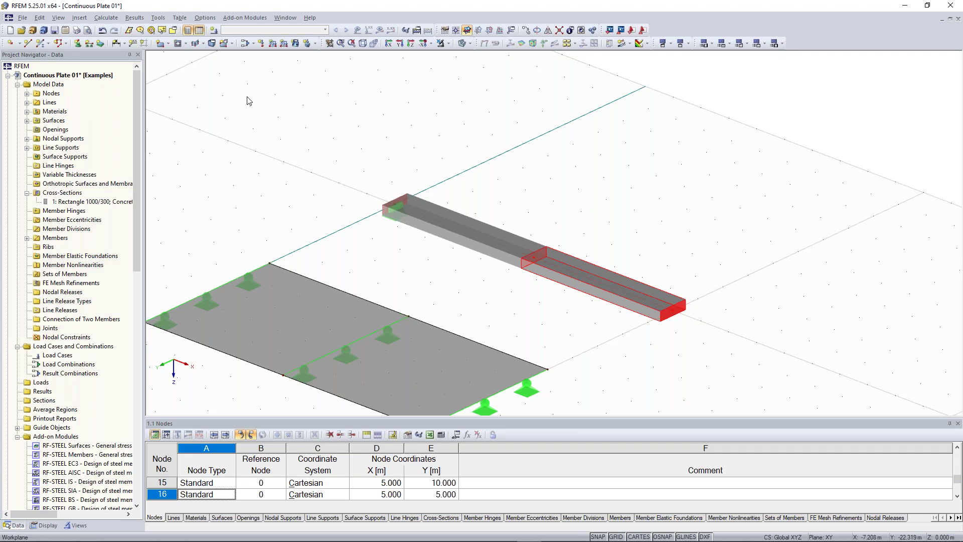
pyautogui.click(79, 44)
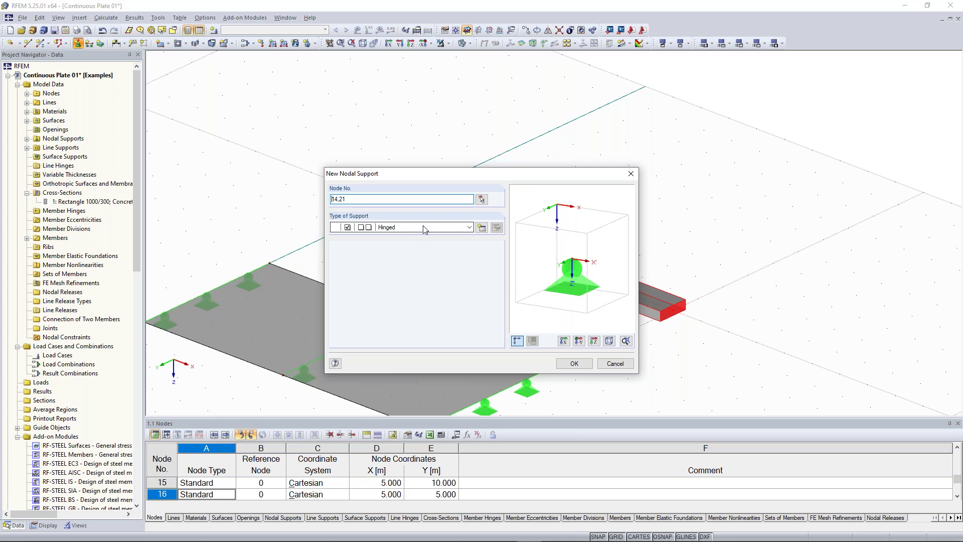
pyautogui.moveTo(349, 174); pyautogui.dragTo(673, 63)
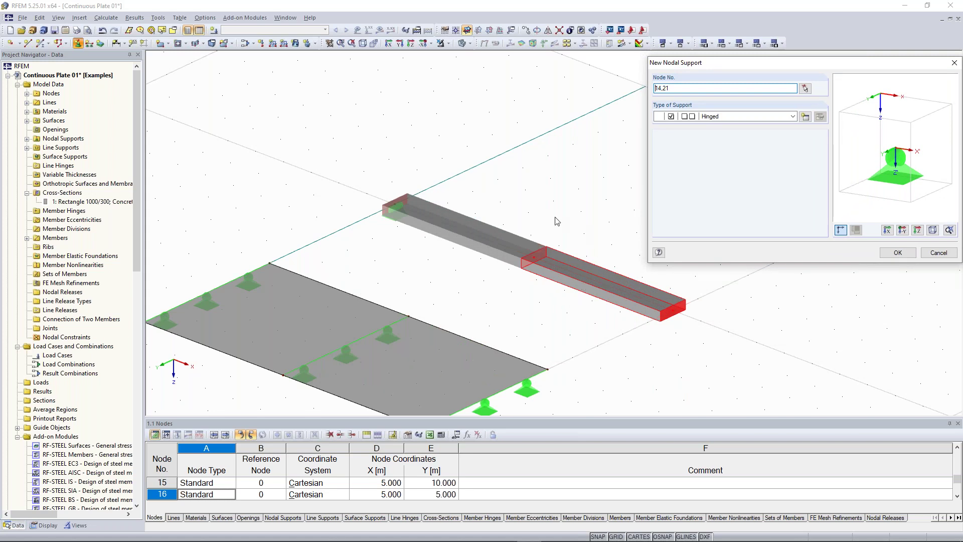
pyautogui.click(678, 88)
pyautogui.click(908, 255)
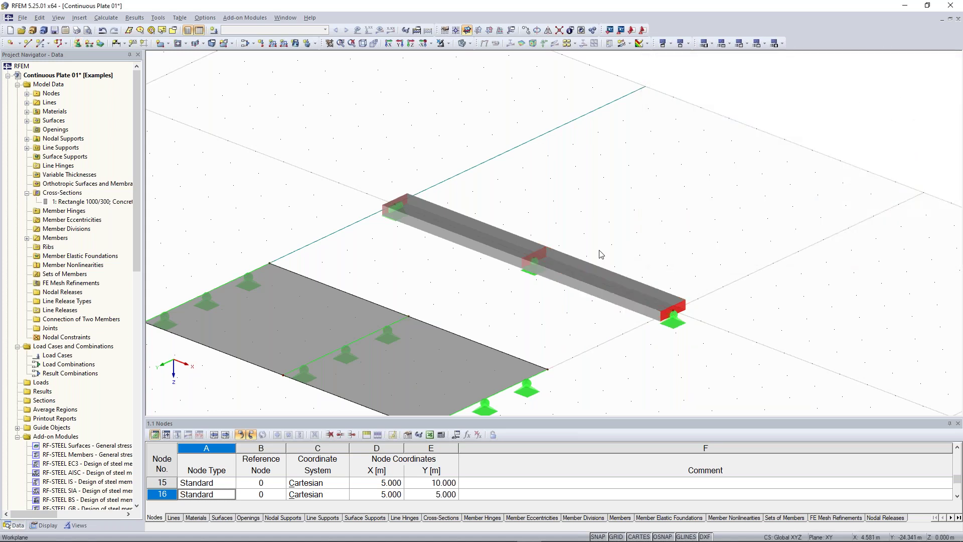
pyautogui.scroll(-5, 597, 254)
pyautogui.keyDown('ctrl'); pyautogui.moveTo(584, 332); pyautogui.dragTo(503, 203, button='middle'); pyautogui.keyUp('ctrl')
pyautogui.scroll(3, 449, 229)
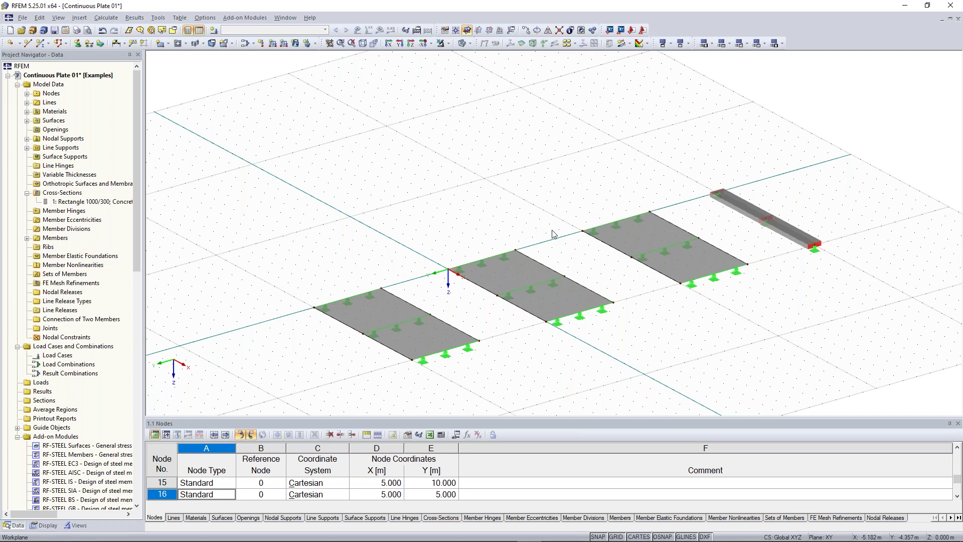
pyautogui.keyDown('ctrl'); pyautogui.moveTo(553, 233); pyautogui.dragTo(527, 234, button='middle'); pyautogui.keyUp('ctrl')
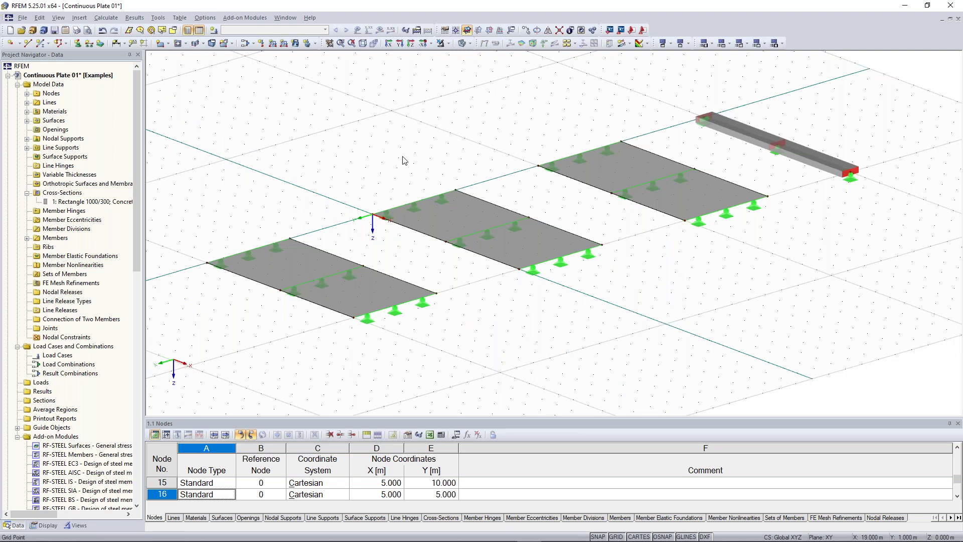
pyautogui.hotkey('ctrl', 'Right')
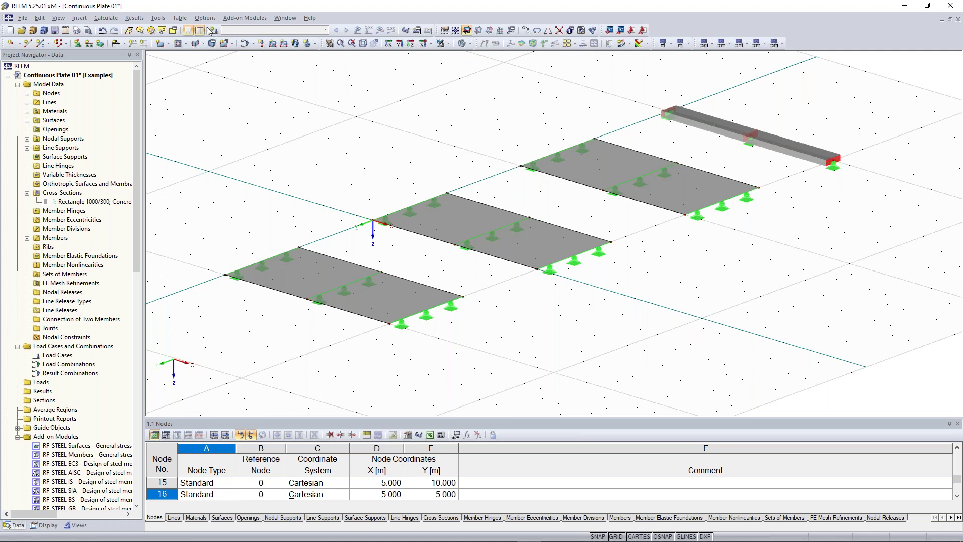
pyautogui.rightClick(61, 348)
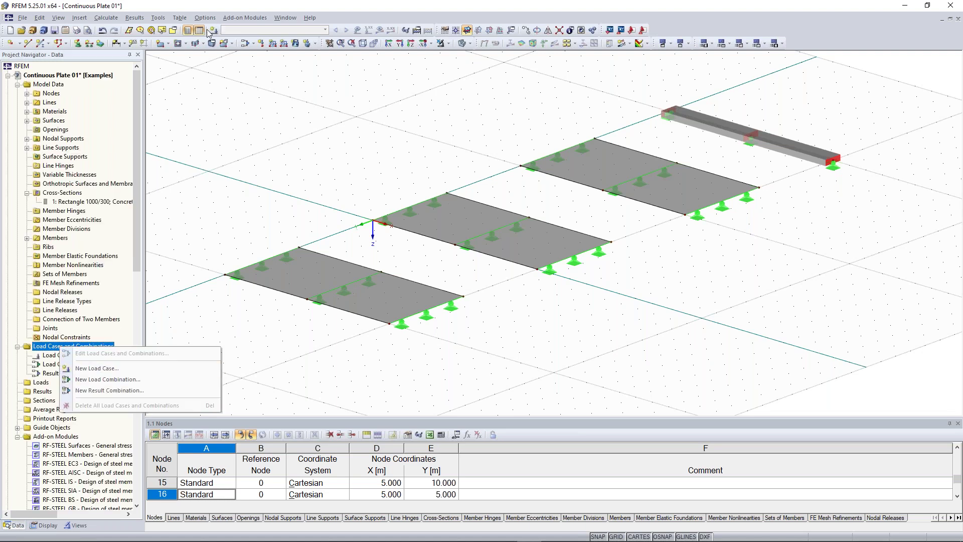
pyautogui.click(219, 9)
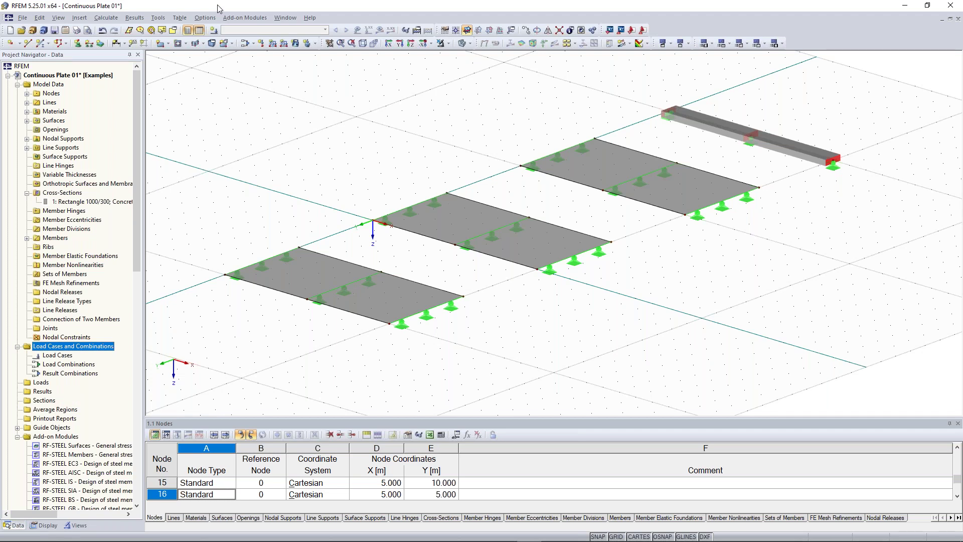
# Step: Create load case LC1 named Test load with action category Permanent and self-weight deactivated
pyautogui.click(215, 31)
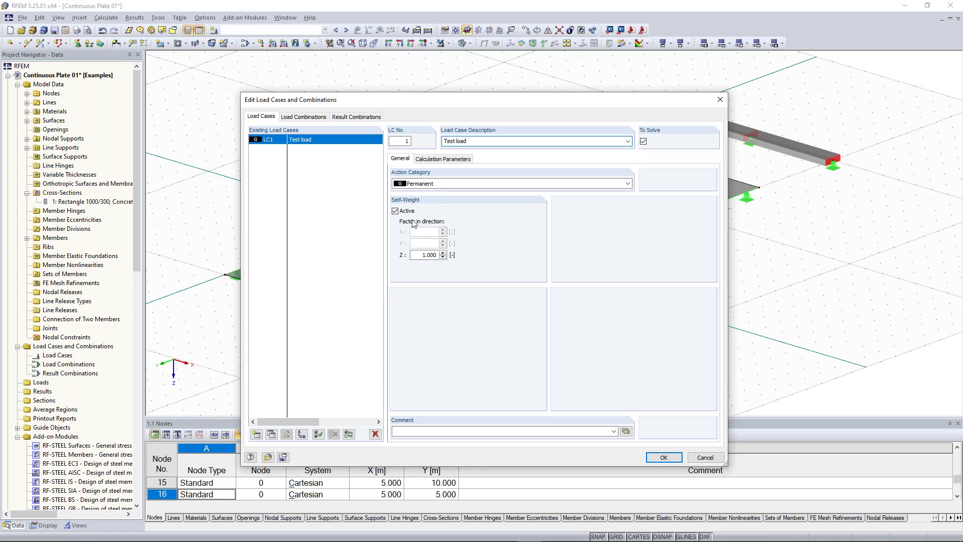
pyautogui.click(396, 211)
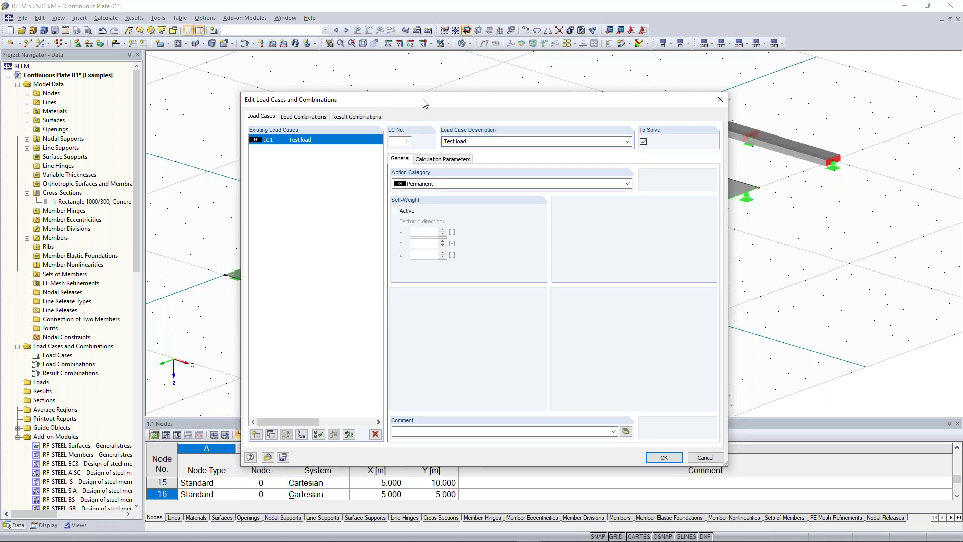
pyautogui.moveTo(422, 103); pyautogui.dragTo(421, 87)
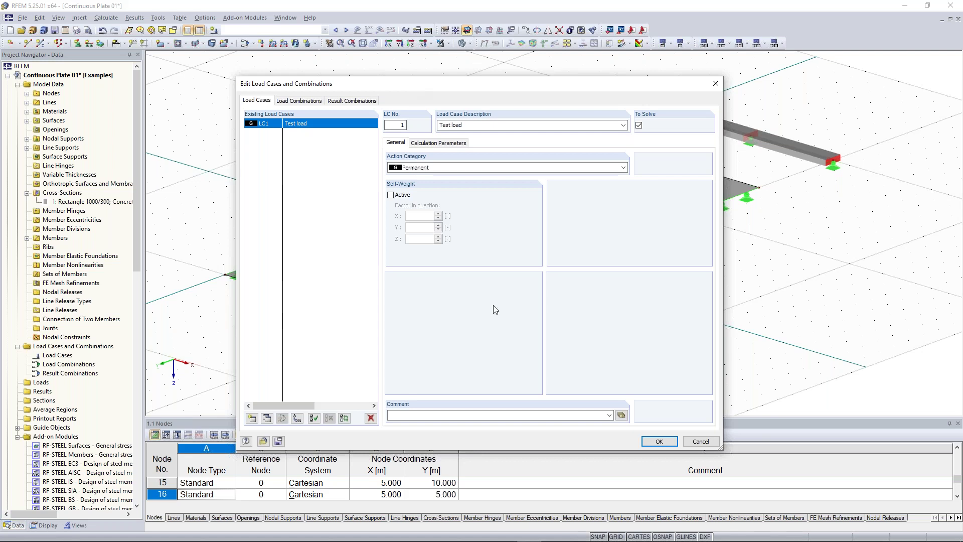
pyautogui.click(660, 442)
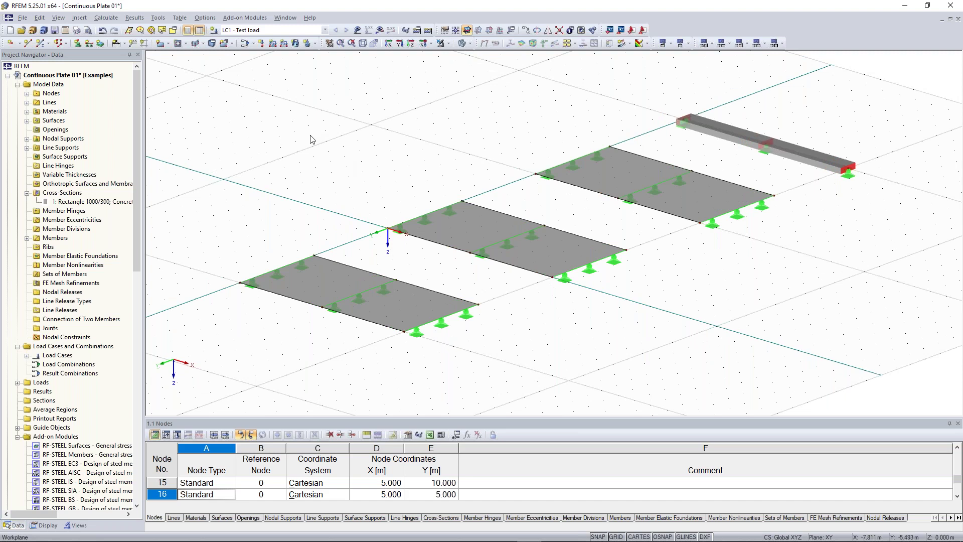
# Step: Apply a uniform surface load of 10 kN/m² in global direction ZL to each of the three plates
pyautogui.click(295, 44)
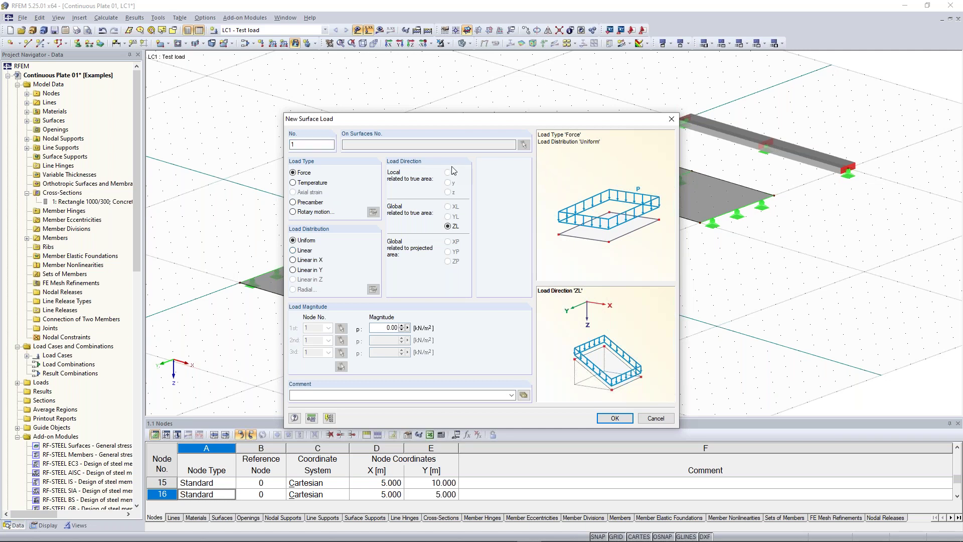
pyautogui.moveTo(458, 119); pyautogui.dragTo(456, 84)
pyautogui.click(376, 294)
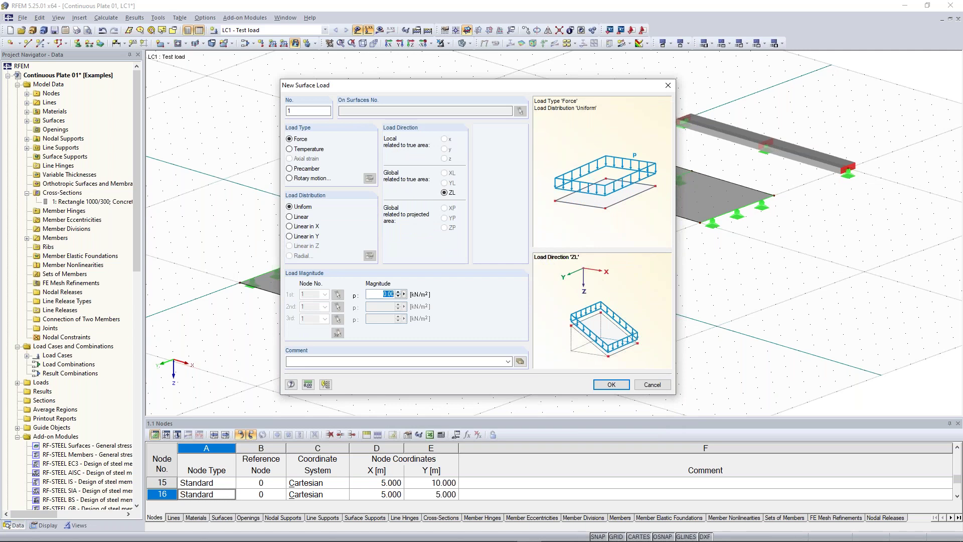
pyautogui.write('10')
pyautogui.click(612, 385)
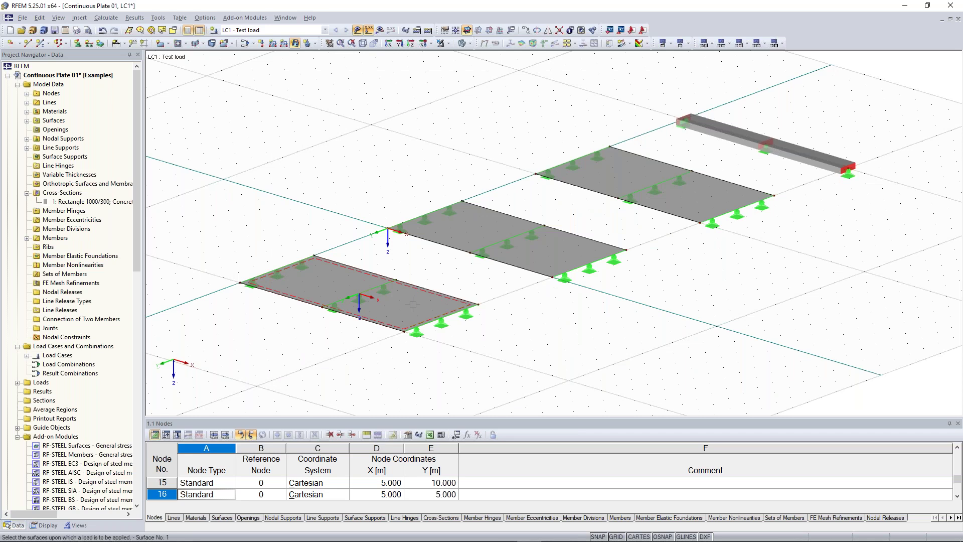
pyautogui.click(413, 303)
pyautogui.click(521, 266)
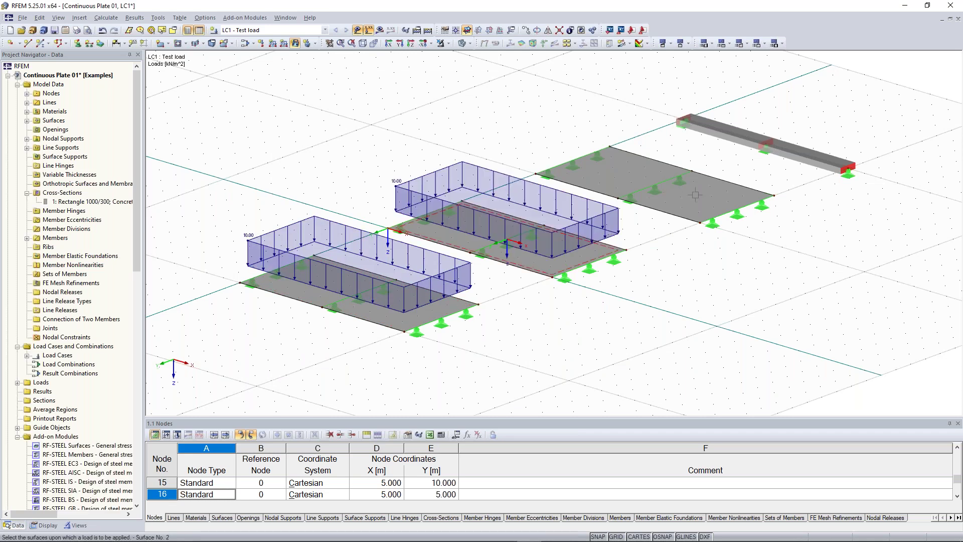
pyautogui.click(695, 194)
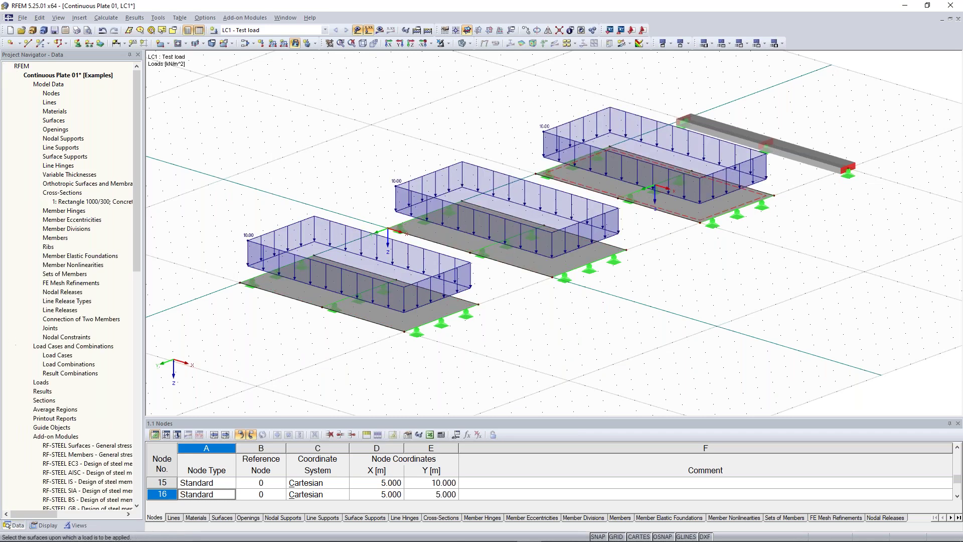
pyautogui.press('Escape')
# Step: Examine the loaded plates up close from several angles, including the free edges of the first plate
pyautogui.keyDown('ctrl'); pyautogui.moveTo(893, 295); pyautogui.dragTo(897, 255, button='middle'); pyautogui.keyUp('ctrl')
pyautogui.moveTo(807, 272); pyautogui.dragTo(666, 305, button='middle')
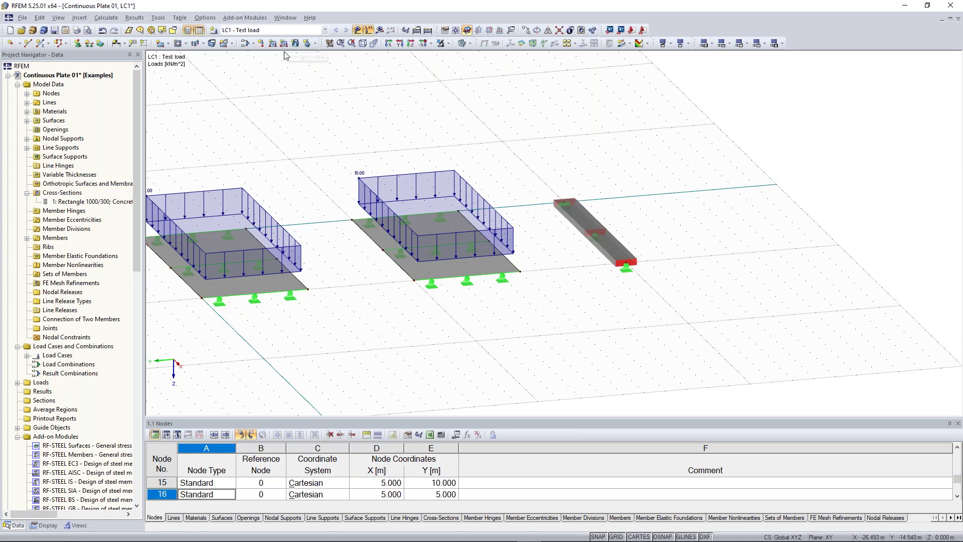
pyautogui.moveTo(307, 111); pyautogui.dragTo(334, 366, button='middle')
pyautogui.scroll(4, 391, 301)
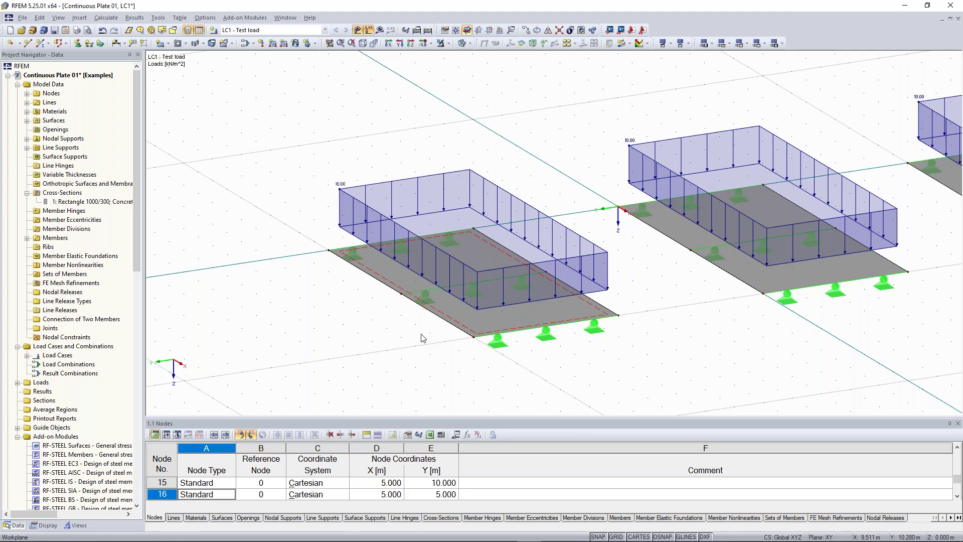
pyautogui.scroll(2, 421, 338)
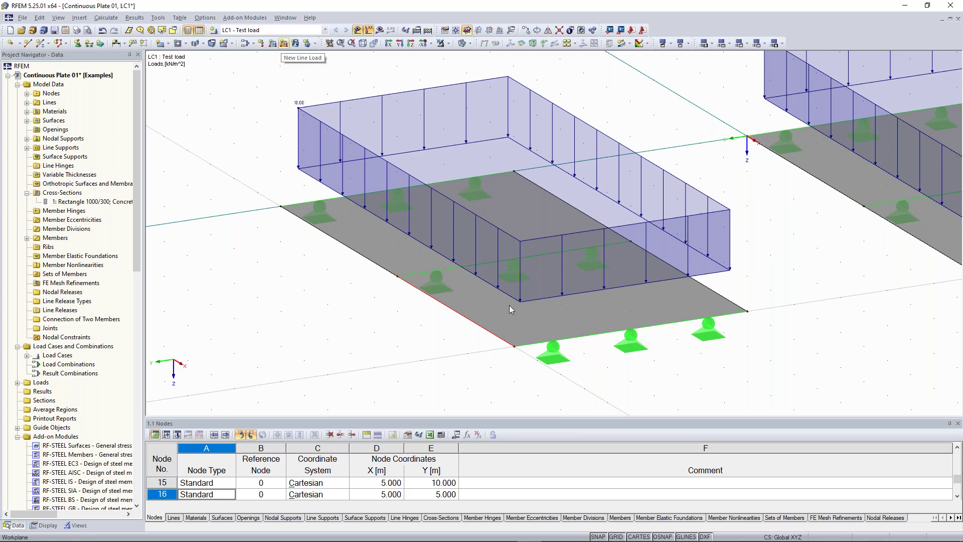
pyautogui.scroll(-2, 501, 308)
pyautogui.moveTo(500, 312)
pyautogui.mouseDown(button='middle')
pyautogui.moveTo(453, 310)
pyautogui.moveTo(462, 324)
pyautogui.moveTo(484, 314)
pyautogui.mouseUp(button='middle')
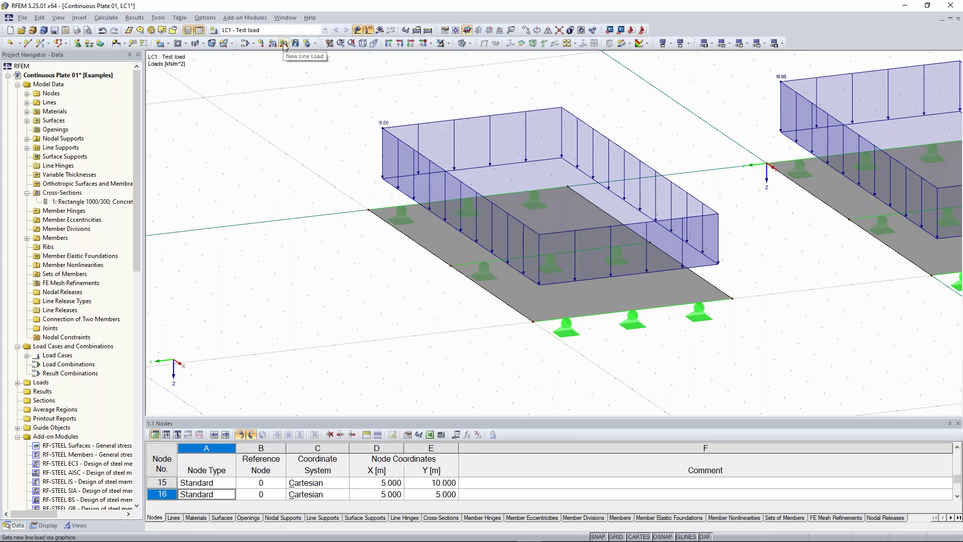
pyautogui.scroll(-2, 303, 207)
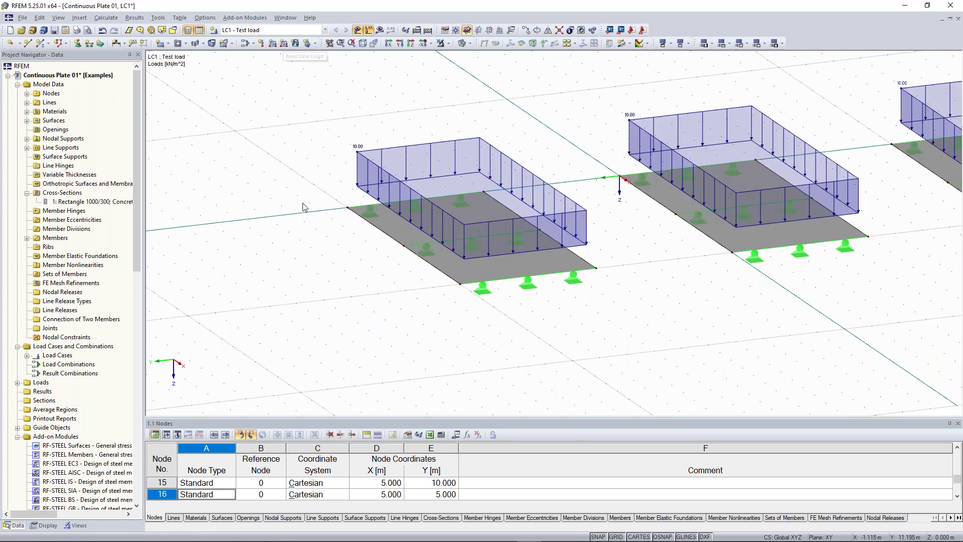
pyautogui.scroll(-1, 303, 207)
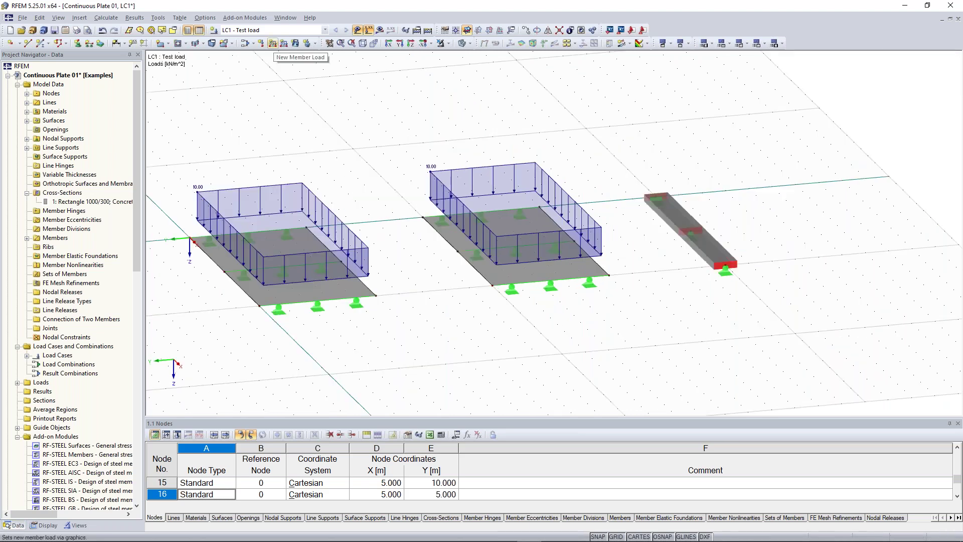
# Step: Apply a uniform member load of 10 kN/m in global direction ZL to both beam members
pyautogui.click(272, 44)
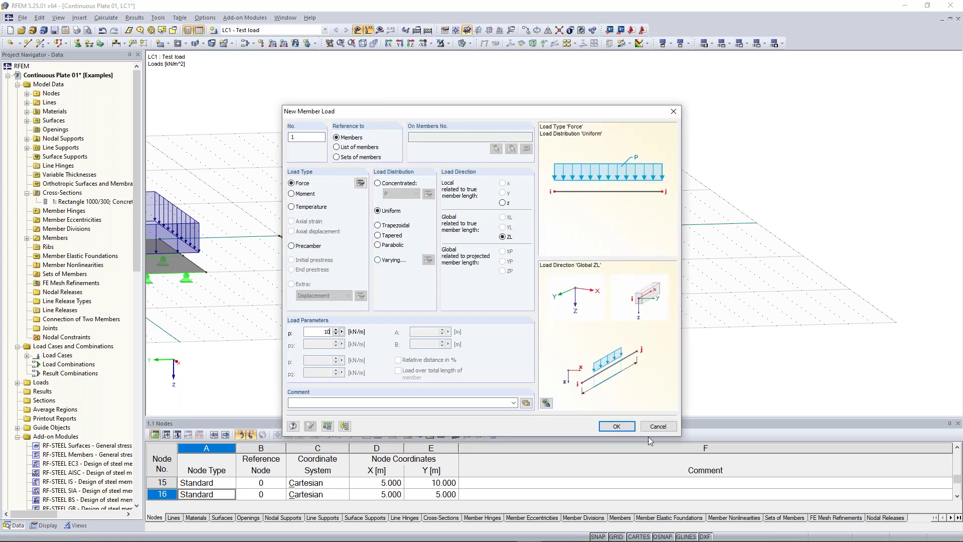
pyautogui.click(617, 426)
pyautogui.moveTo(482, 170); pyautogui.dragTo(629, 323)
pyautogui.moveTo(635, 279); pyautogui.dragTo(720, 317, button='middle')
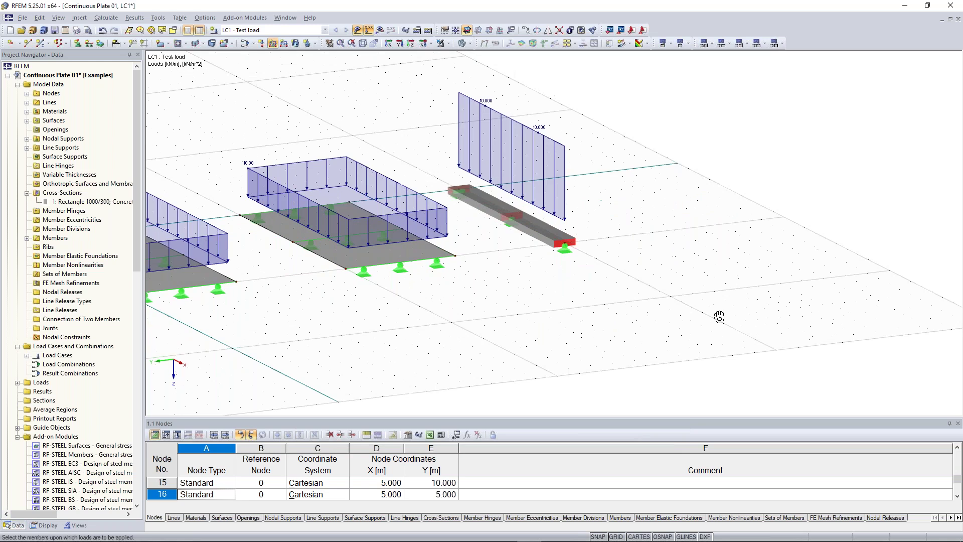
pyautogui.scroll(-3, 719, 316)
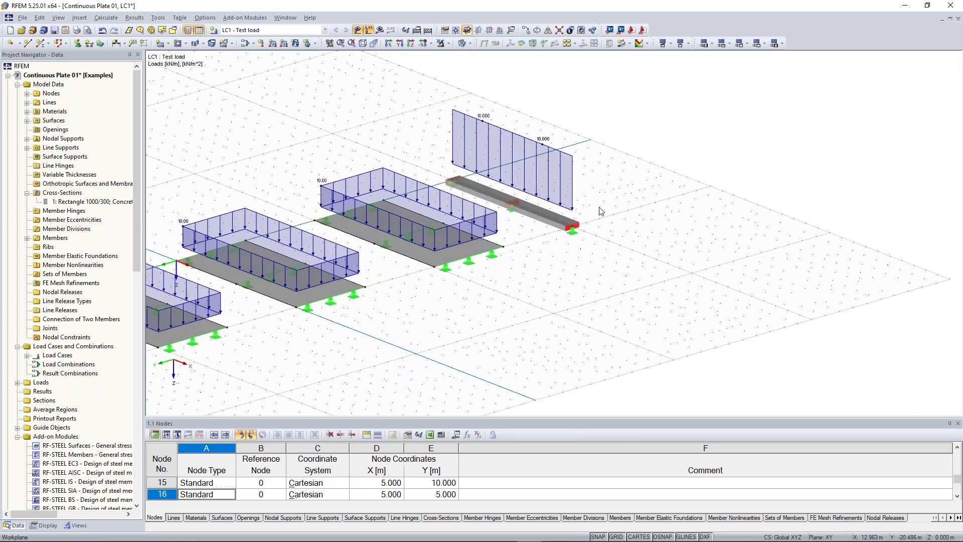
# Step: Examine the model's general FE mesh settings, including the target length of finite elements, and leave them without changes
pyautogui.moveTo(574, 276); pyautogui.dragTo(636, 296, button='middle')
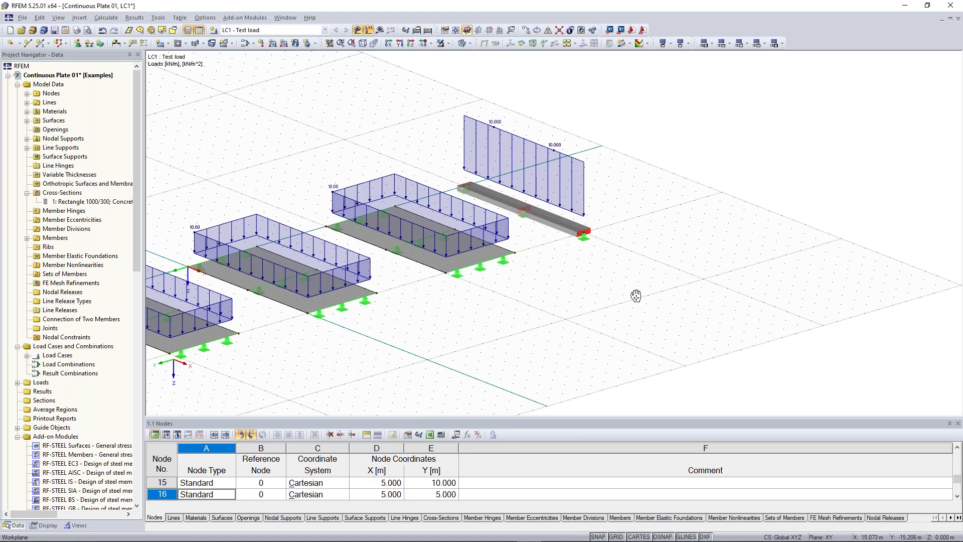
pyautogui.moveTo(635, 295); pyautogui.dragTo(758, 278, button='middle')
pyautogui.scroll(-1, 759, 278)
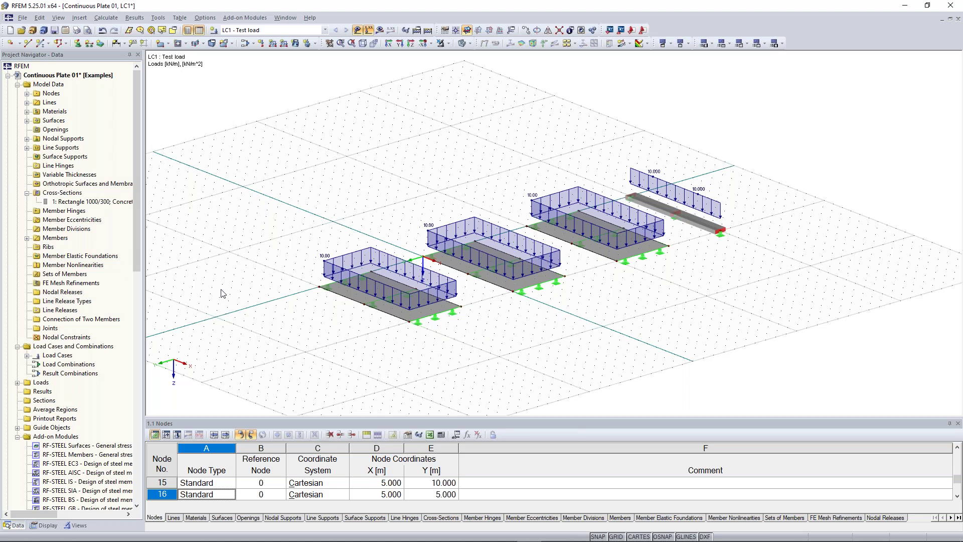
pyautogui.keyDown('ctrl'); pyautogui.moveTo(223, 294); pyautogui.dragTo(241, 293, button='middle'); pyautogui.keyUp('ctrl')
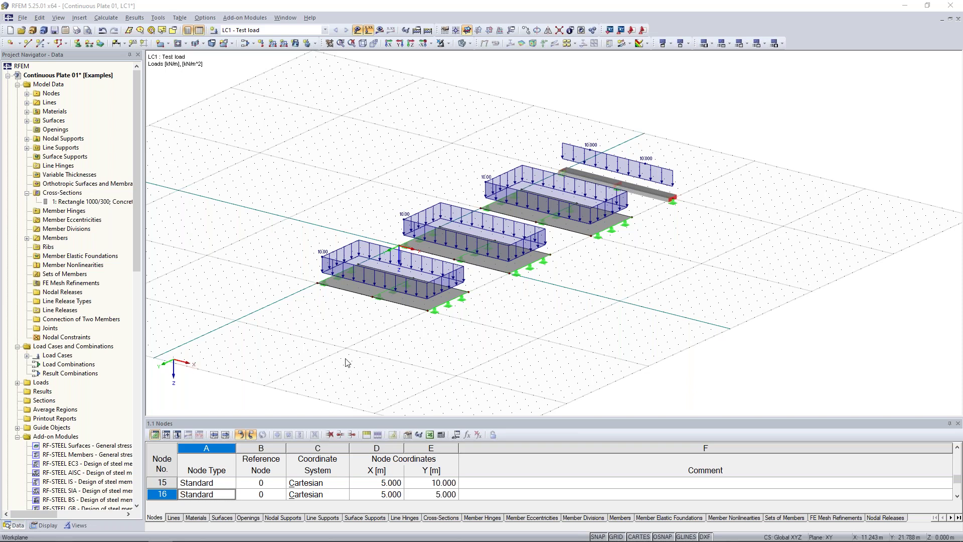
pyautogui.scroll(2, 347, 362)
pyautogui.scroll(-2, 349, 354)
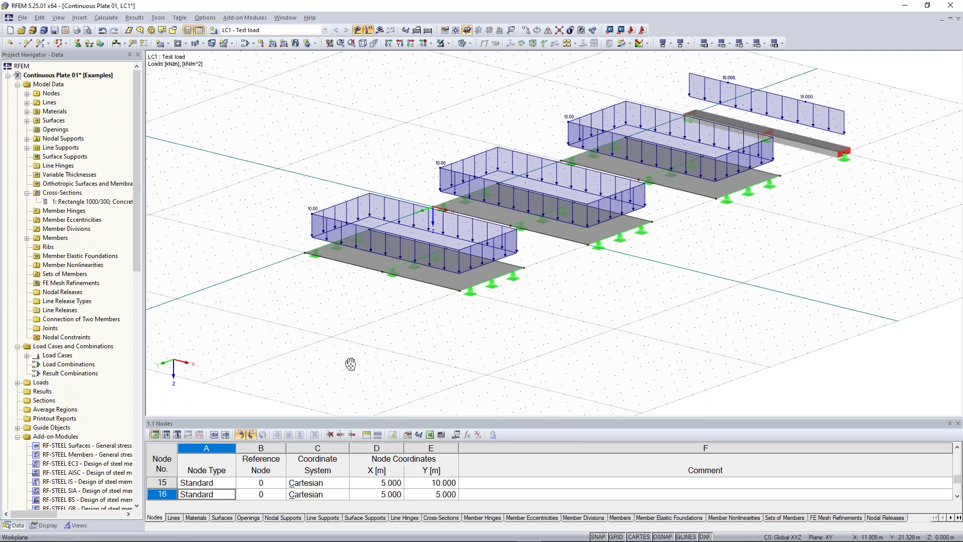
pyautogui.scroll(3, 295, 276)
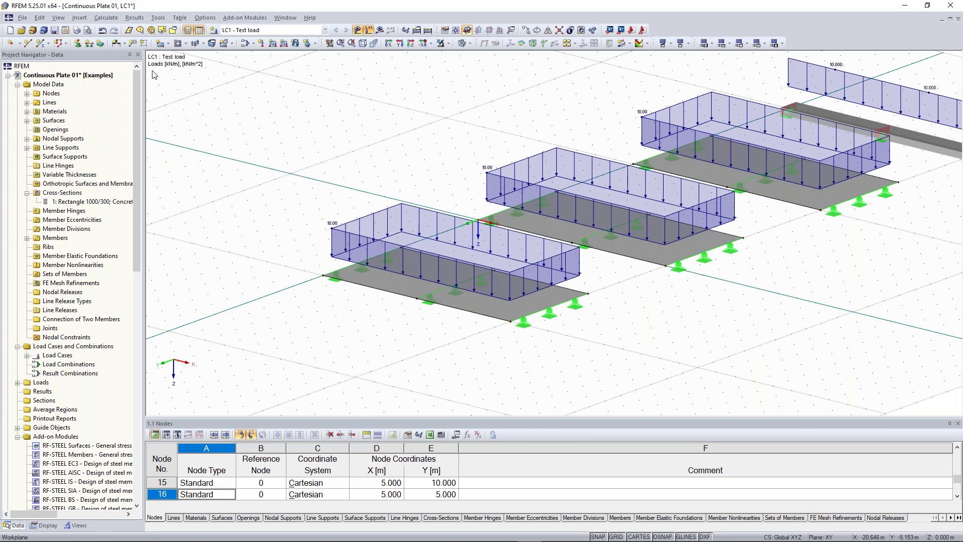
pyautogui.click(105, 19)
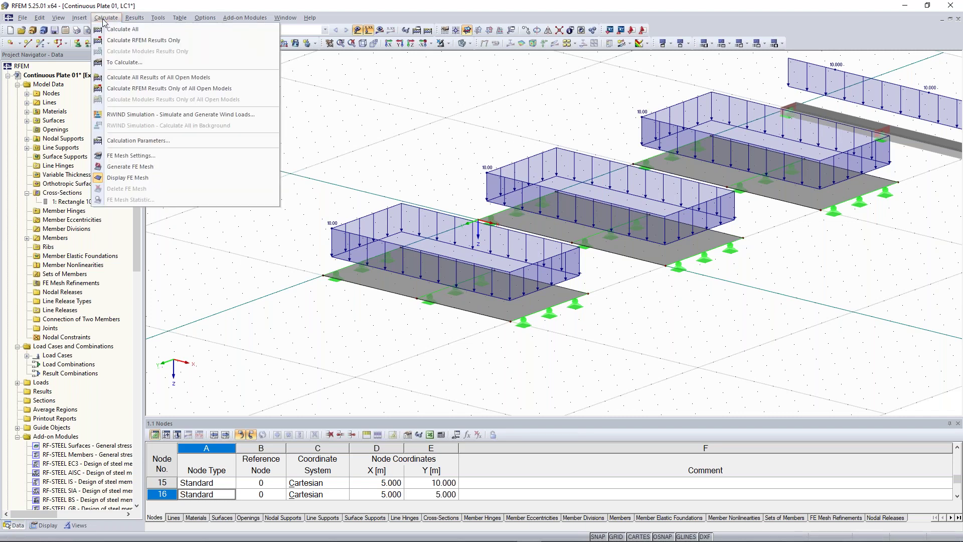
pyautogui.click(143, 156)
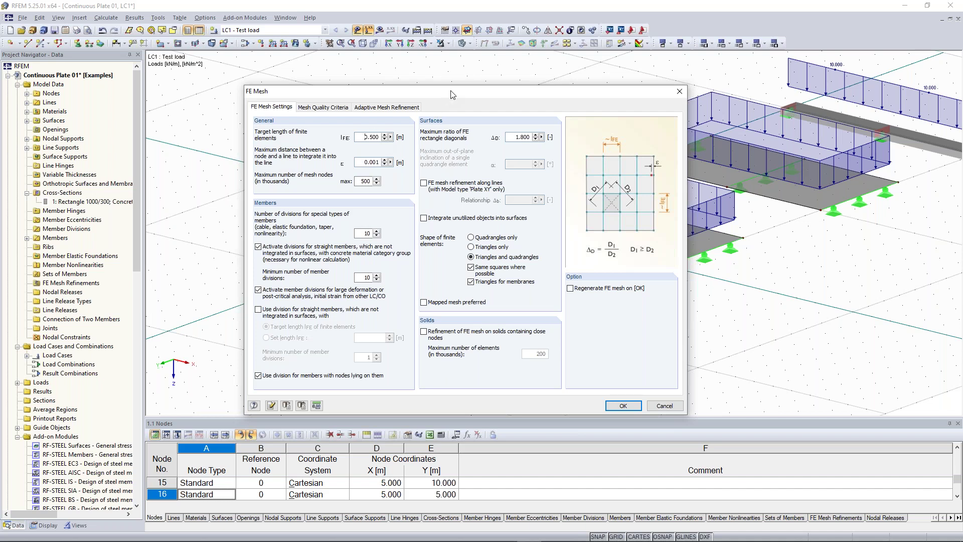
pyautogui.moveTo(452, 94); pyautogui.dragTo(356, 301)
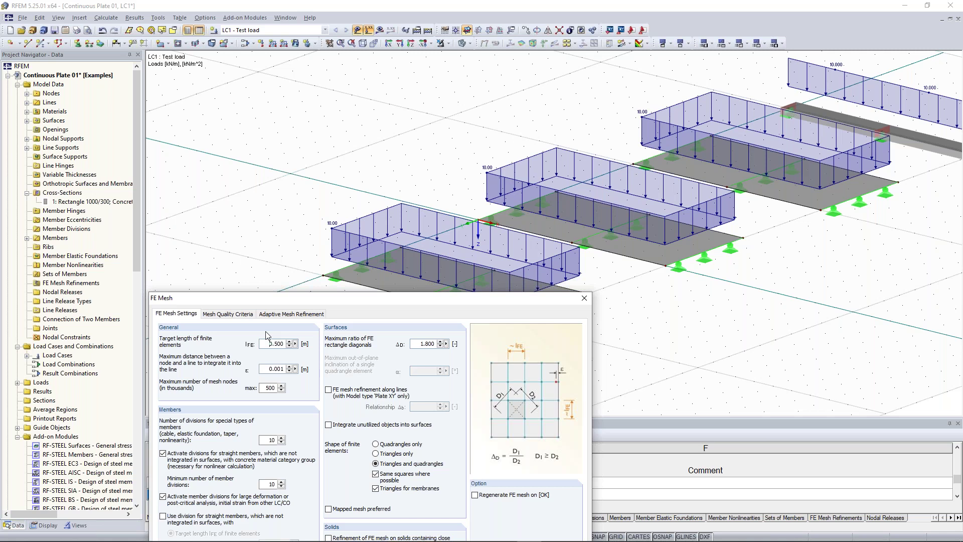
pyautogui.press('Escape')
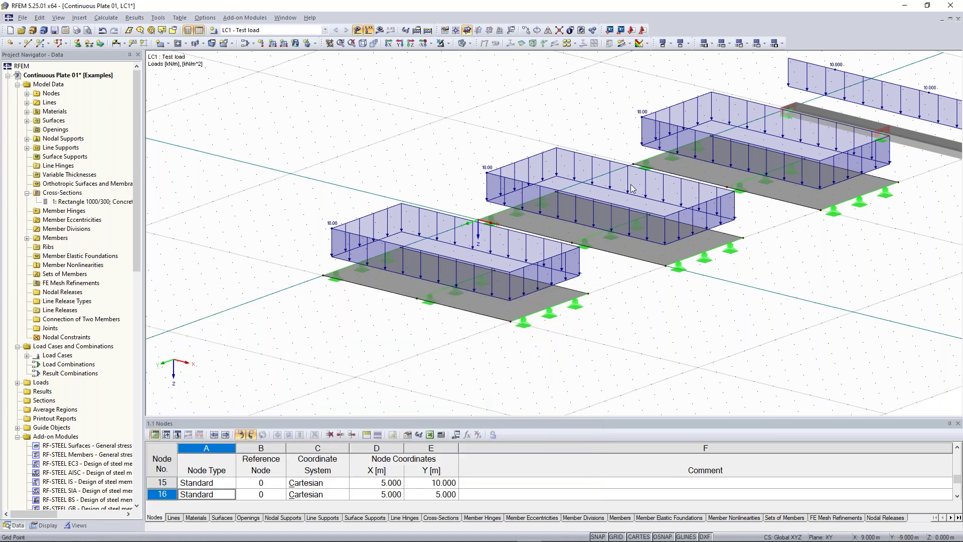
# Step: Create a surface FE mesh refinement on the first plate, surface 1, with a target FE length of 1 m
pyautogui.rightClick(66, 285)
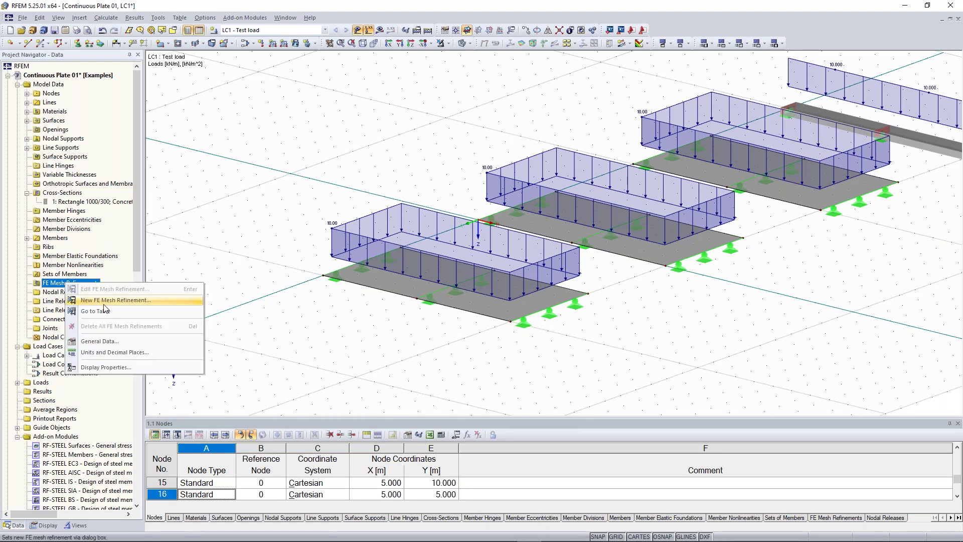
pyautogui.click(132, 300)
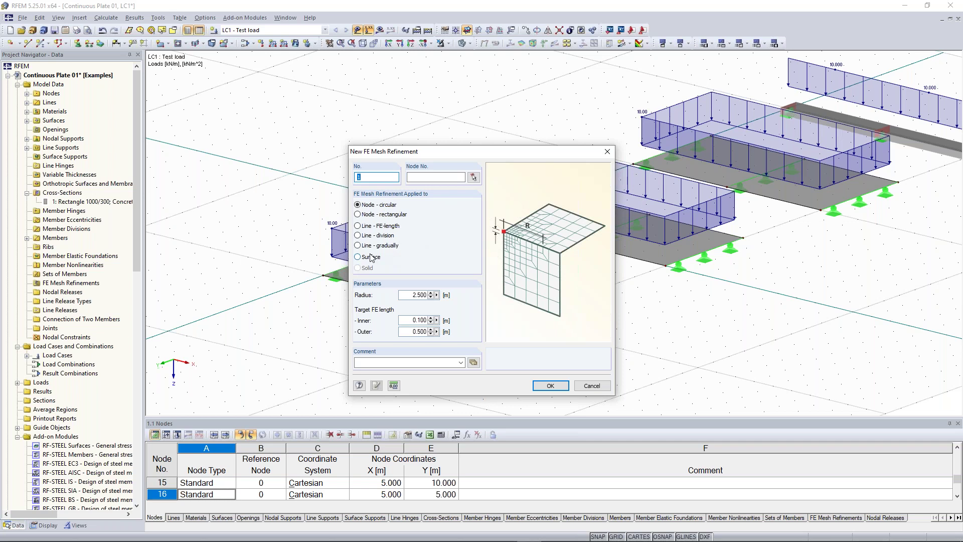
pyautogui.click(358, 257)
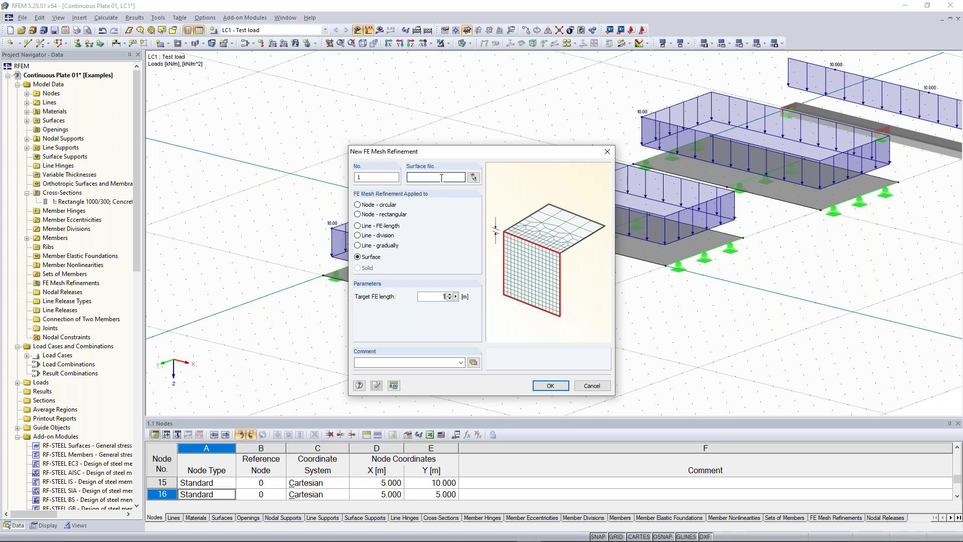
pyautogui.click(473, 177)
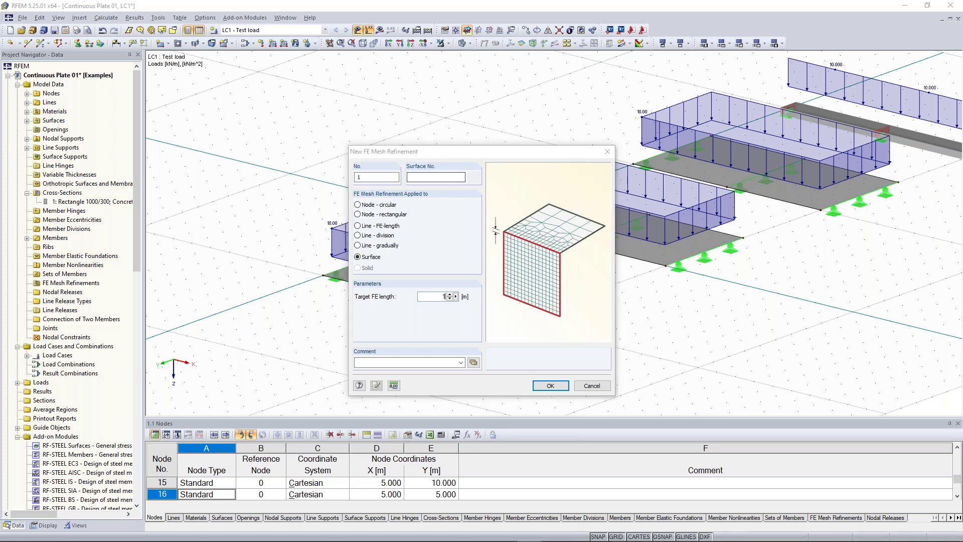
pyautogui.click(420, 289)
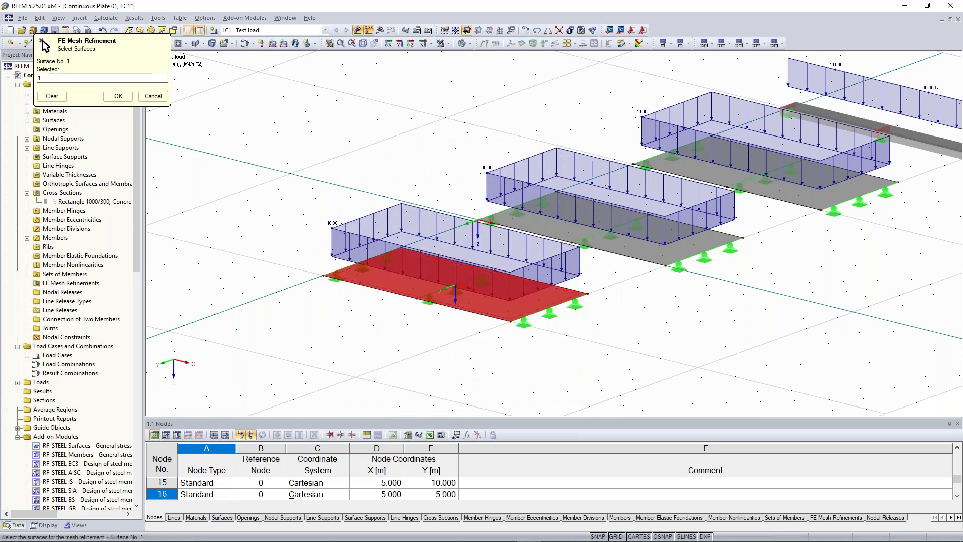
pyautogui.click(119, 96)
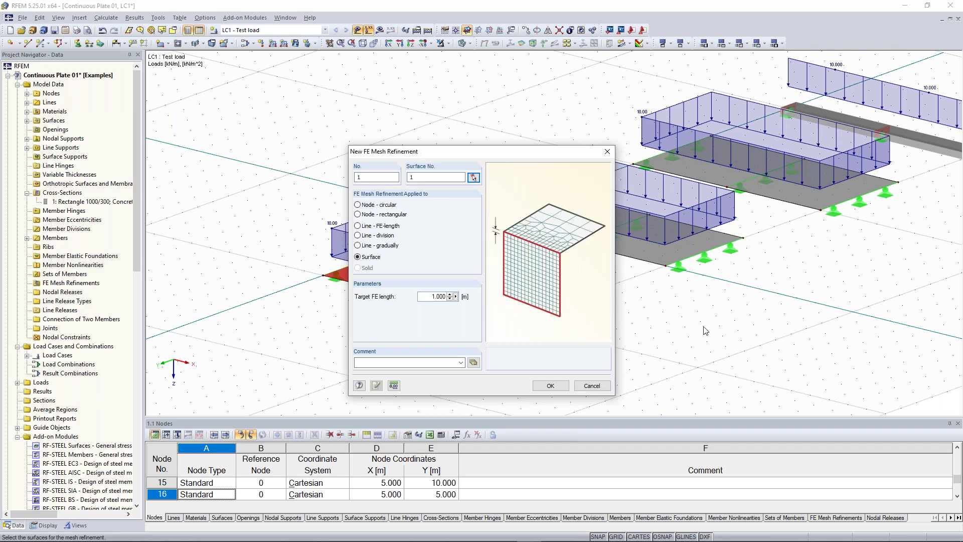
pyautogui.press('Return')
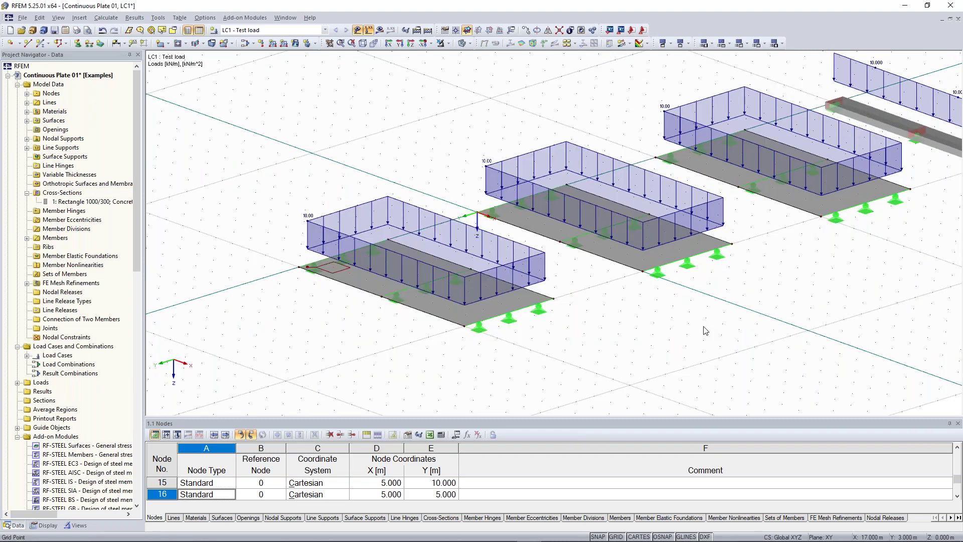
# Step: Create a surface FE mesh refinement on the second plate, surface 2, with a target FE length of 0.5 m
pyautogui.rightClick(72, 284)
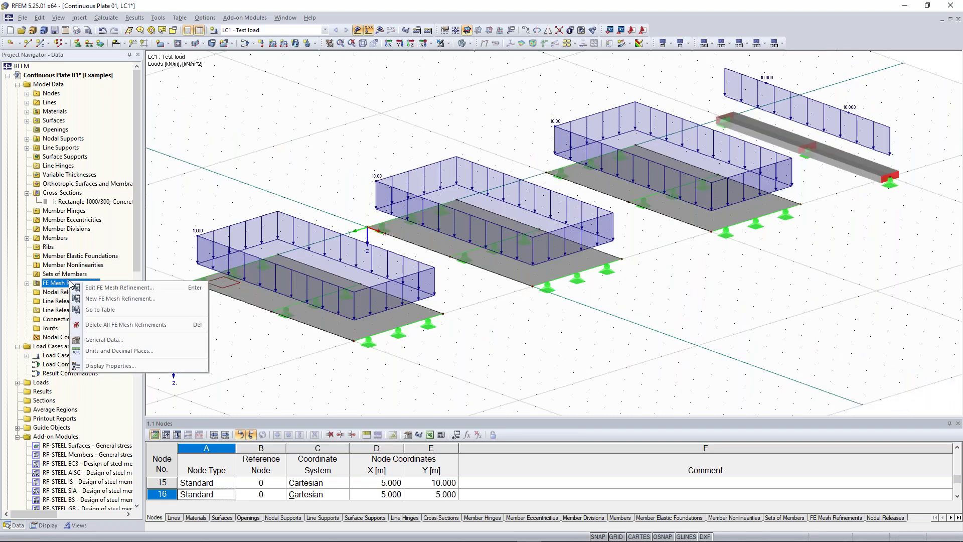
pyautogui.click(128, 299)
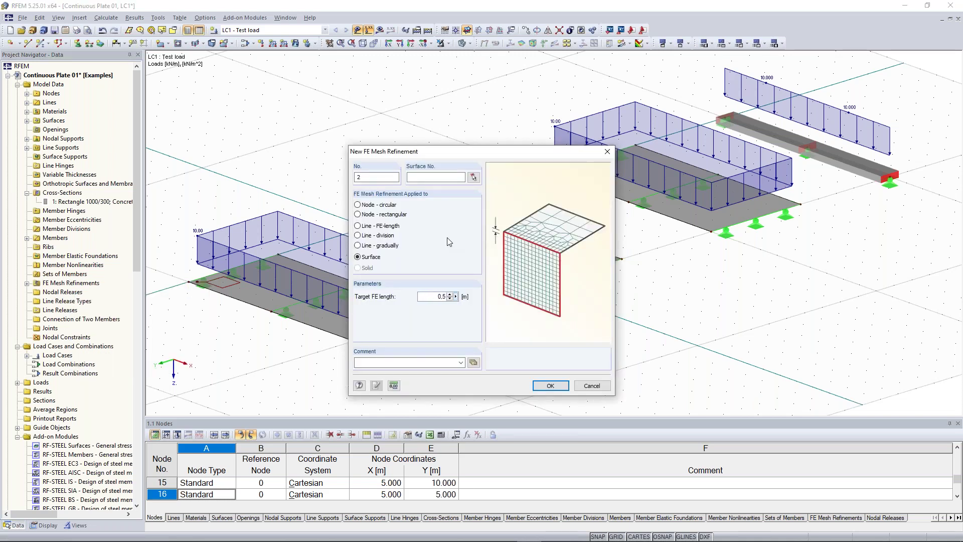
pyautogui.click(473, 177)
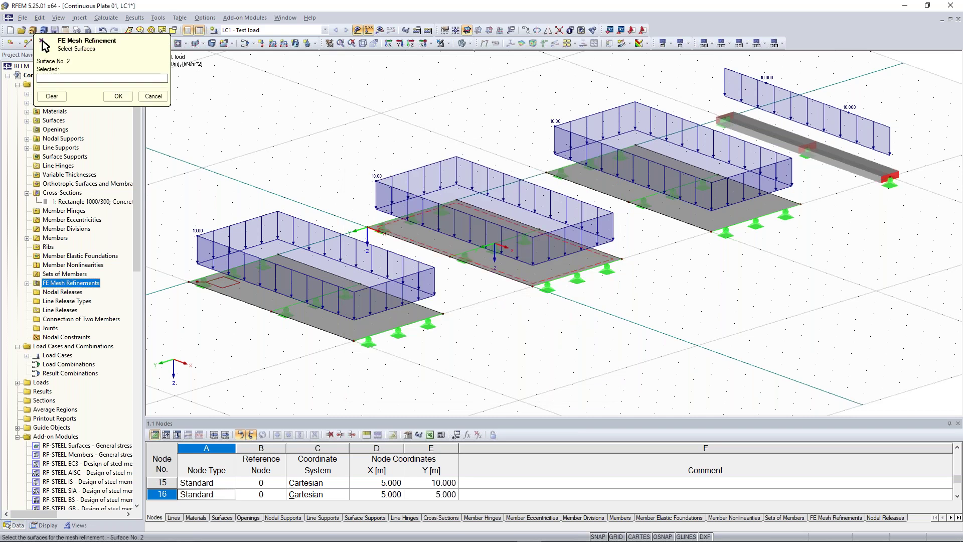
pyautogui.write('2')
pyautogui.click(118, 96)
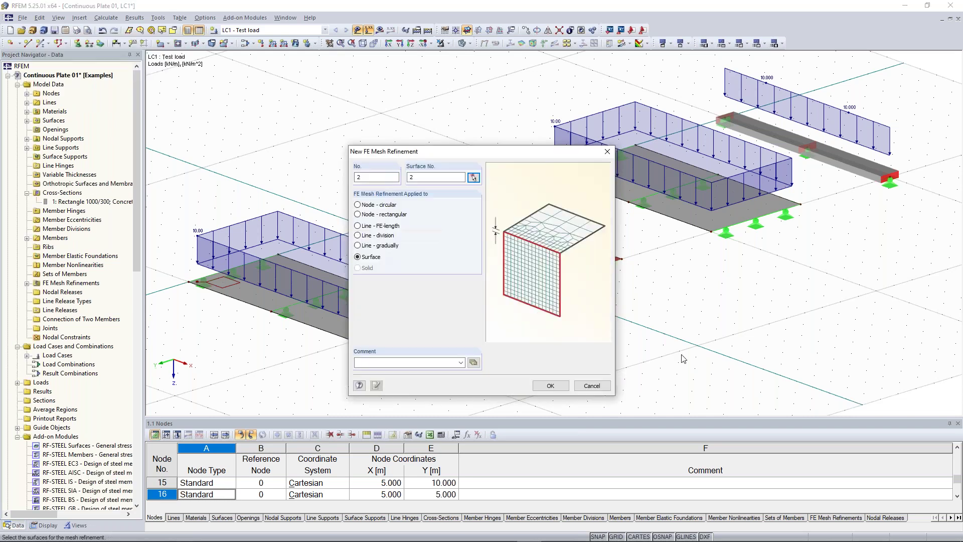
pyautogui.click(552, 385)
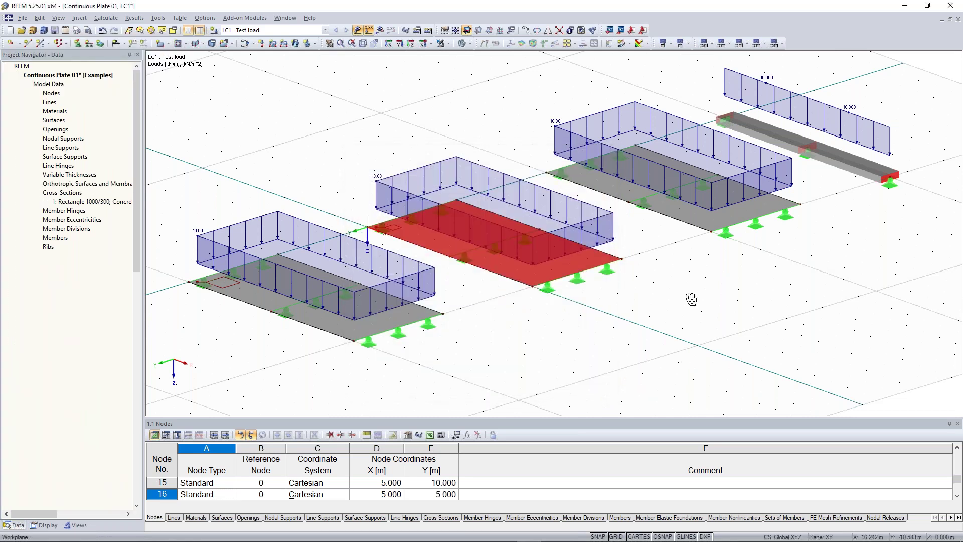
# Step: Create a surface FE mesh refinement on the third plate, surface 3, with a target FE length of 0.1 m
pyautogui.moveTo(680, 297); pyautogui.dragTo(540, 329, button='middle')
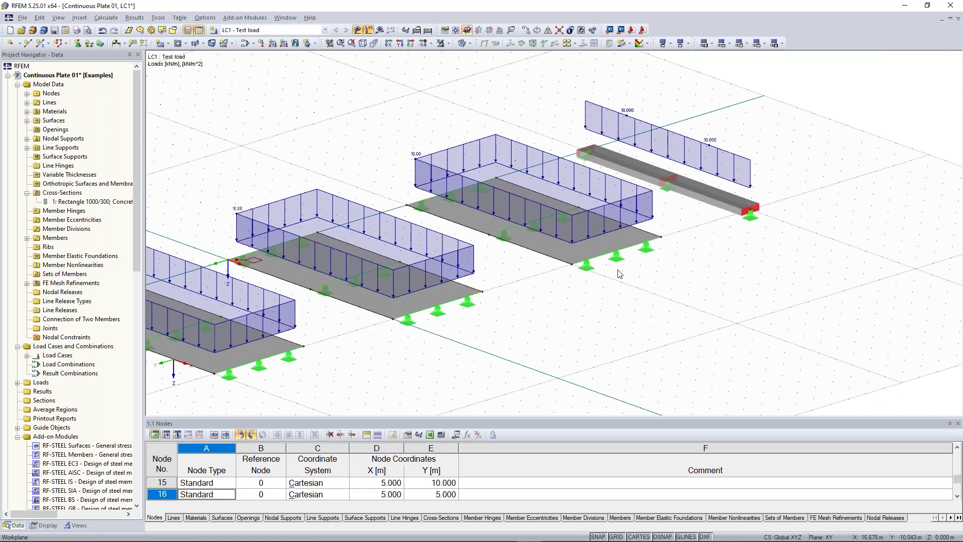
pyautogui.click(570, 264)
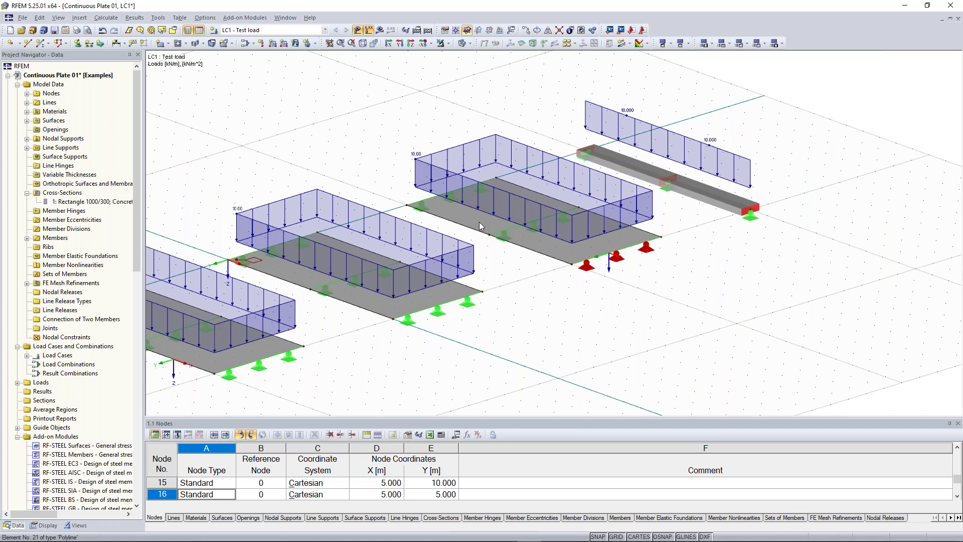
pyautogui.rightClick(480, 226)
pyautogui.moveTo(524, 256)
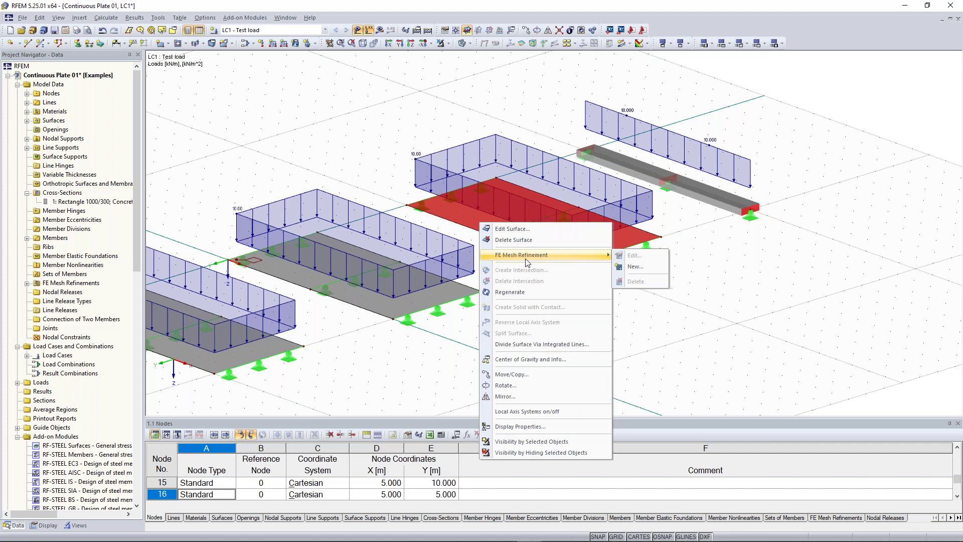
pyautogui.click(635, 266)
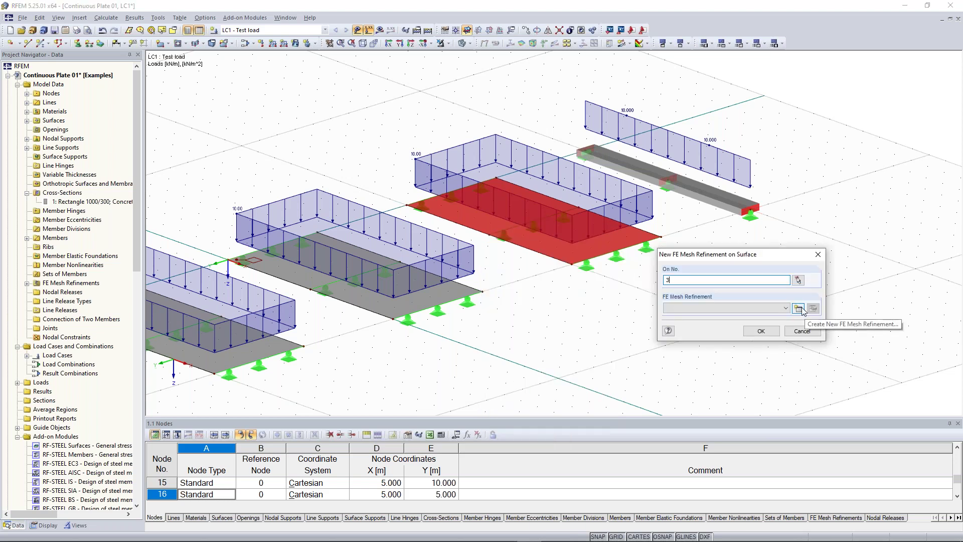
pyautogui.click(798, 308)
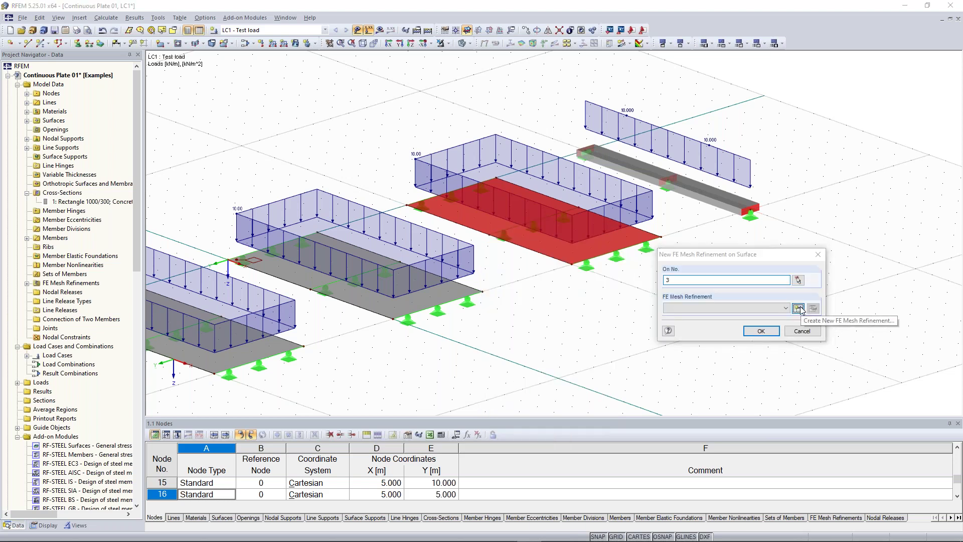
pyautogui.write('0,1')
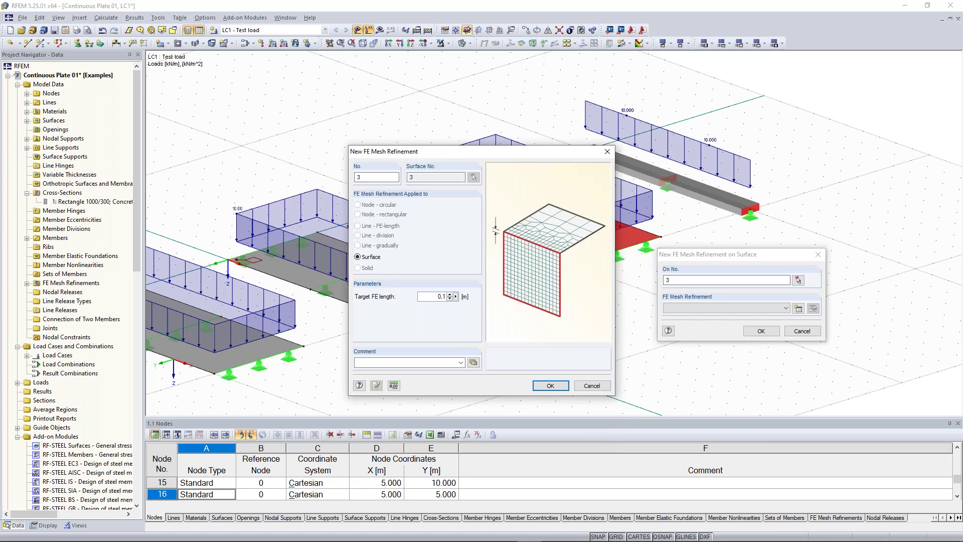
pyautogui.click(550, 385)
pyautogui.press('Return')
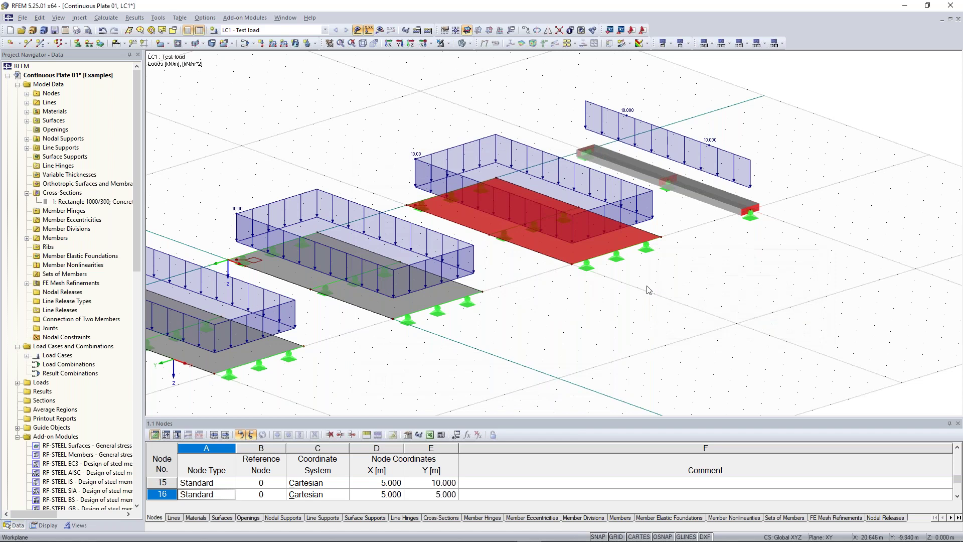
# Step: Start a new result section through the surfaces and name it 1-1
pyautogui.moveTo(207, 249); pyautogui.dragTo(353, 251, button='middle')
pyautogui.scroll(1, 353, 251)
pyautogui.scroll(3, 353, 249)
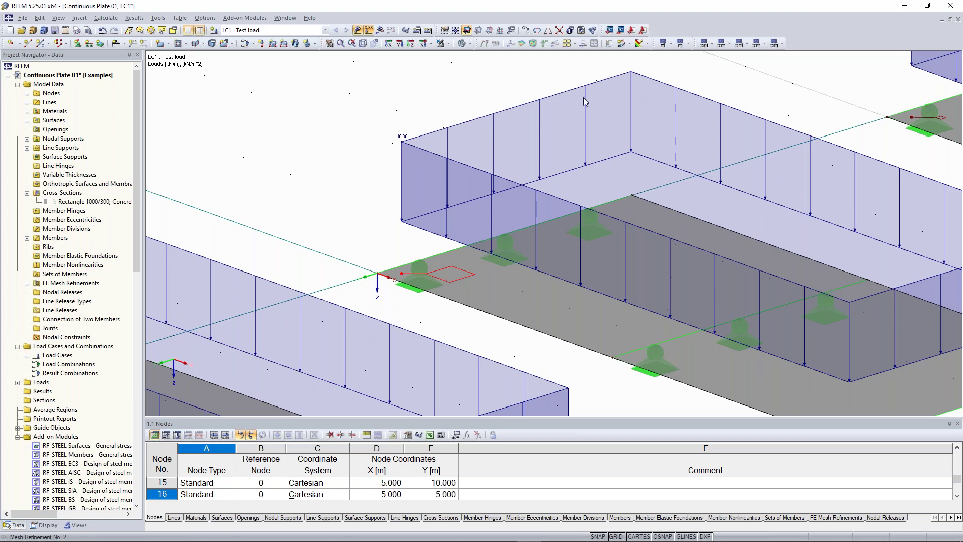
pyautogui.scroll(-2, 487, 135)
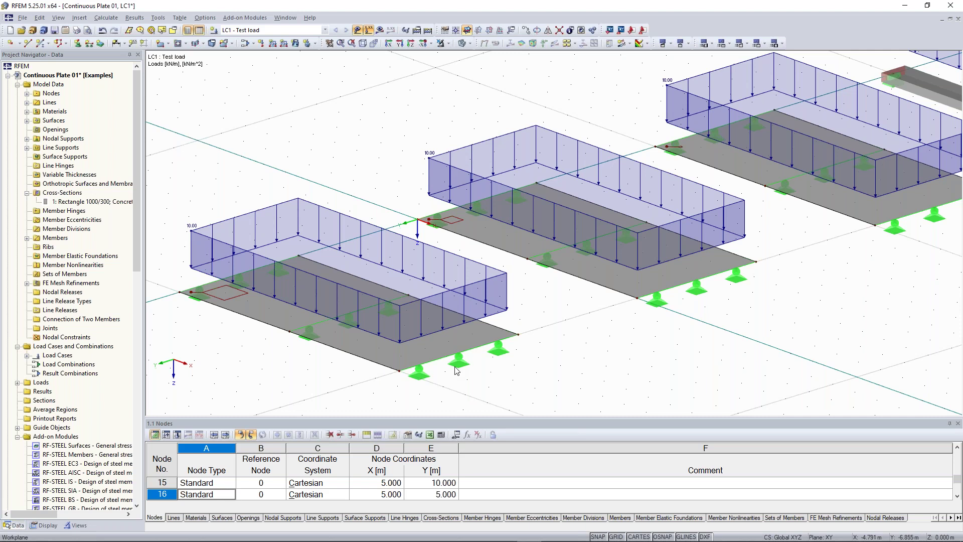
pyautogui.scroll(-2, 284, 297)
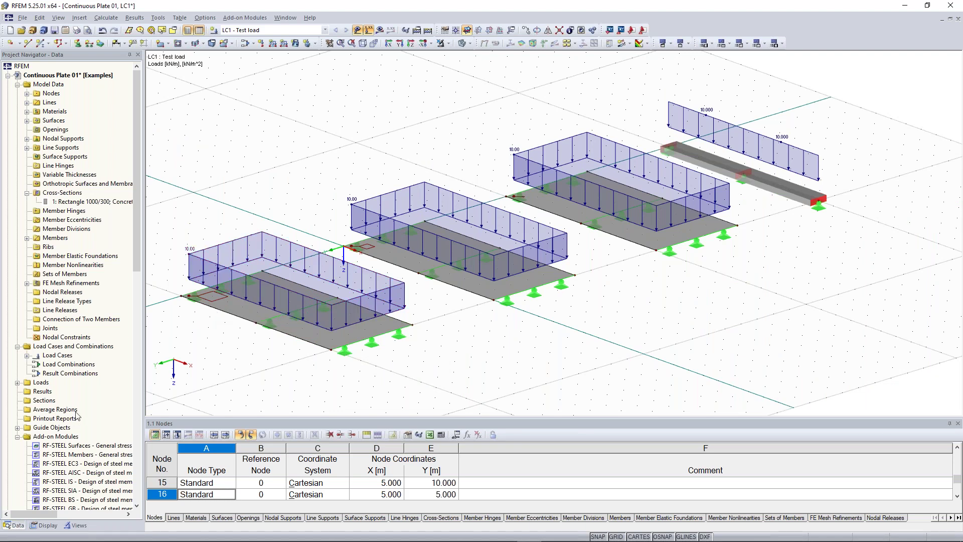
pyautogui.rightClick(47, 403)
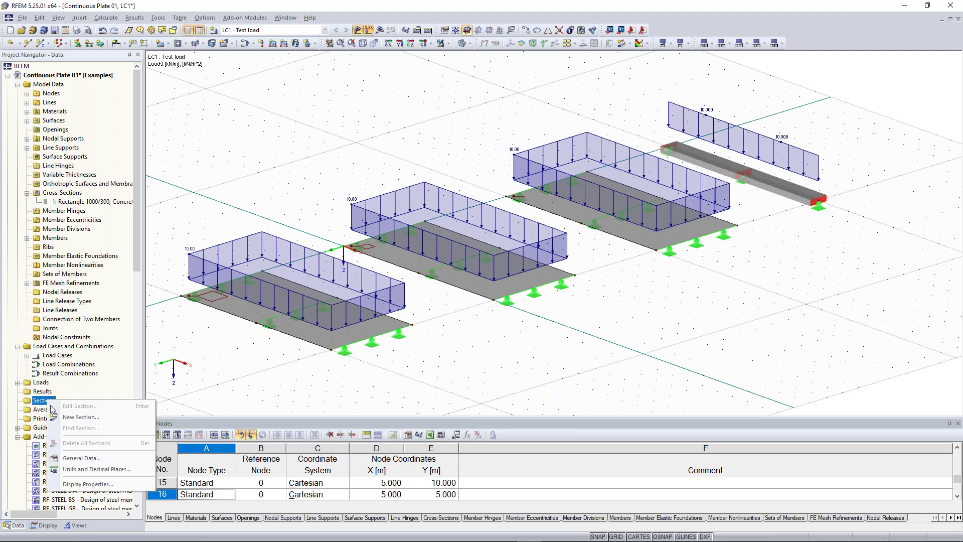
pyautogui.click(97, 418)
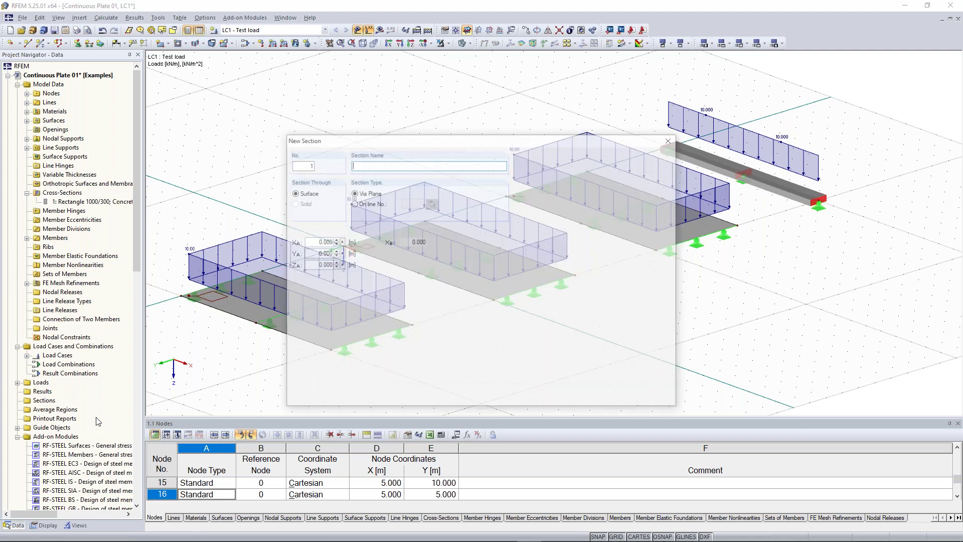
pyautogui.write('1-1')
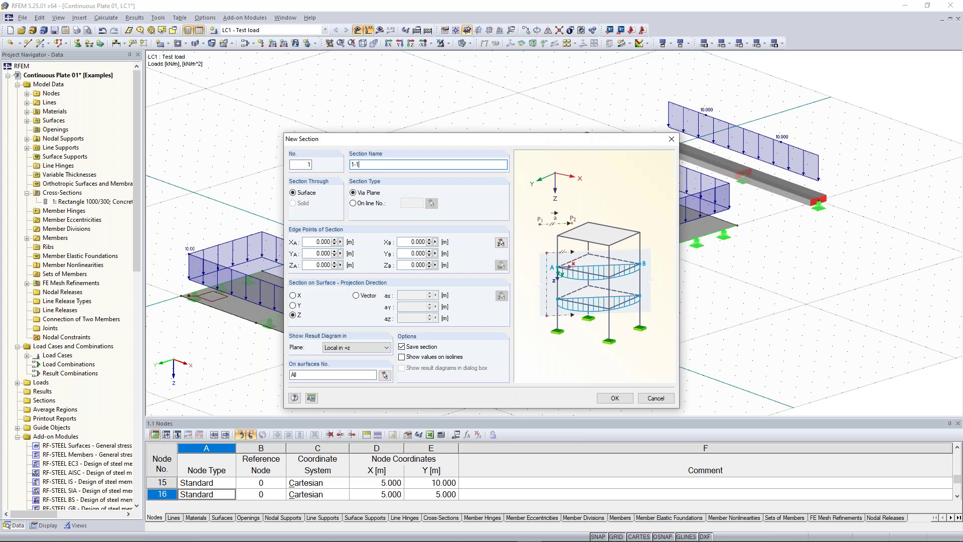
pyautogui.press('BackSpace')
pyautogui.press('BackSpace')
pyautogui.press('BackSpace')
pyautogui.write('A-A')
pyautogui.press('BackSpace')
pyautogui.press('BackSpace')
pyautogui.press('BackSpace')
pyautogui.write('1-1')
# Step: Keep projection direction Z and result diagram plane Local in +z for section 1-1, and limit the section to surface 1
pyautogui.click(299, 319)
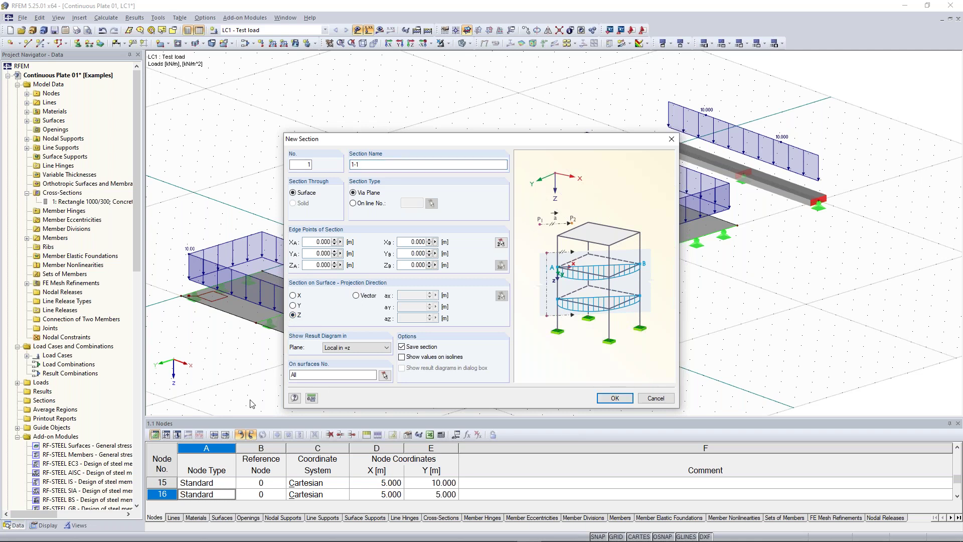
pyautogui.click(346, 350)
pyautogui.click(347, 350)
pyautogui.click(385, 375)
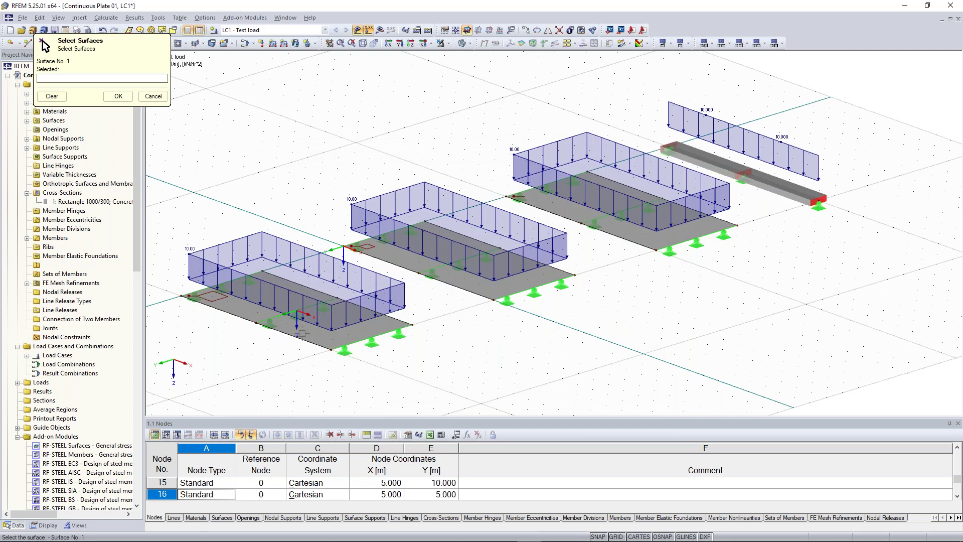
pyautogui.click(118, 95)
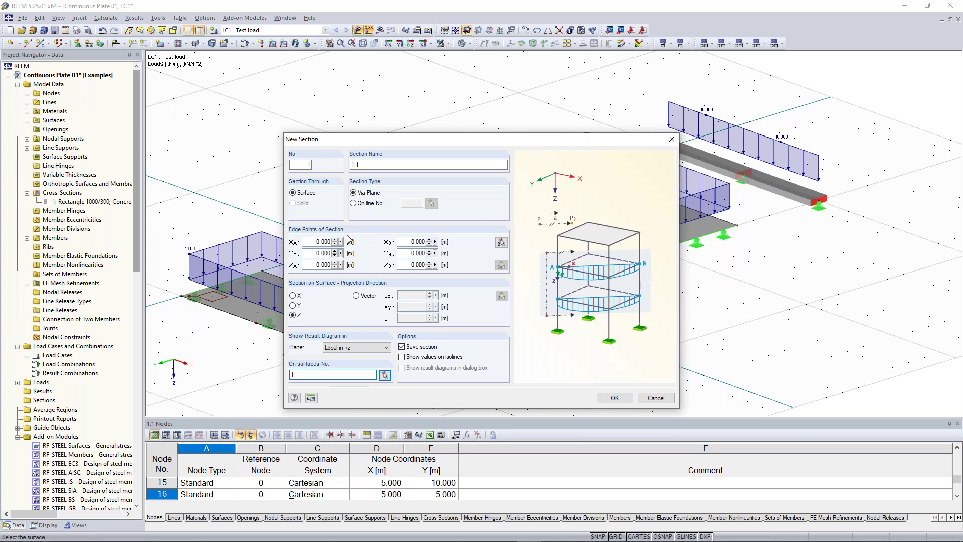
# Step: Define the edge points of section 1-1 along the first plate's centreline, from X 0, Y 7.5 m to X 10, Y 7.5 m
pyautogui.click(501, 242)
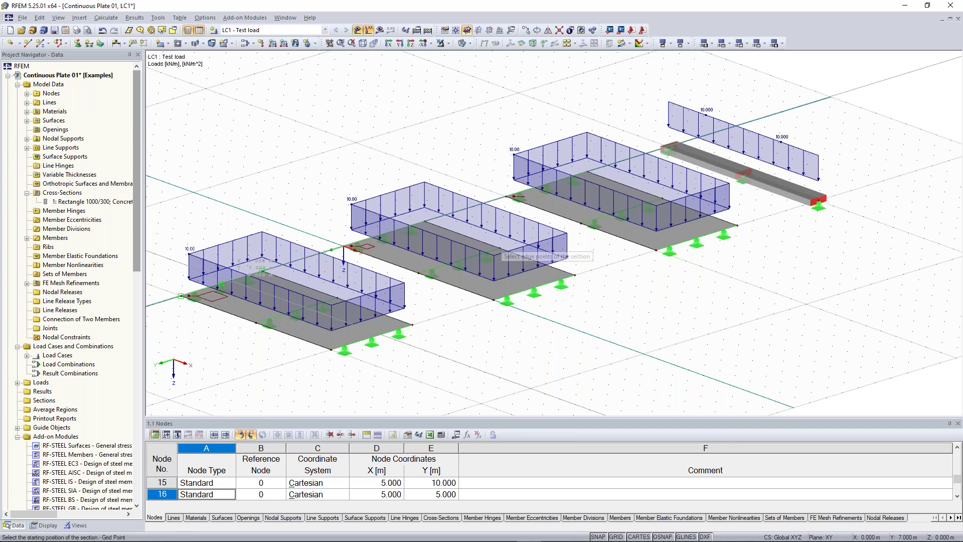
pyautogui.click(181, 295)
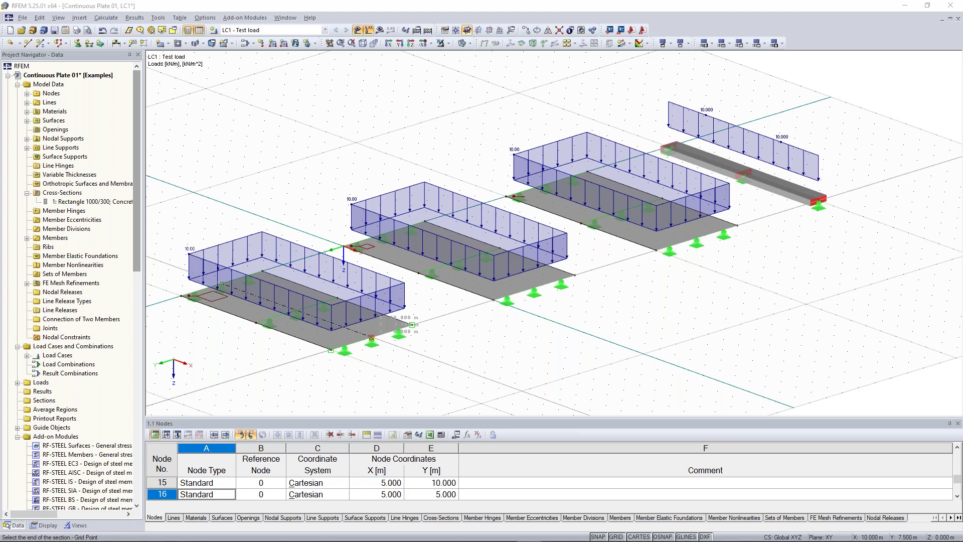
pyautogui.click(371, 338)
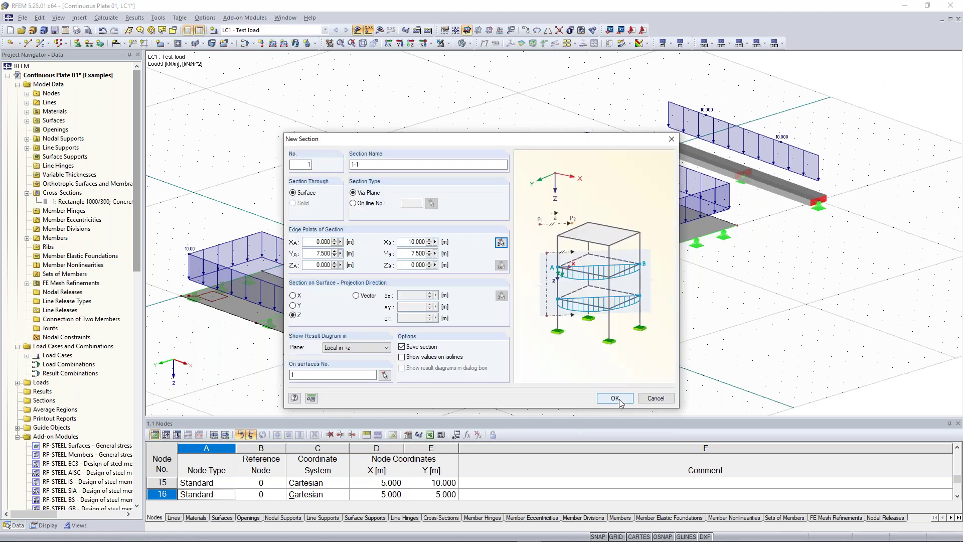
pyautogui.click(615, 398)
# Step: Hide the loads and copy section 1-1 to the centrelines of the second plate at Y -2.5 m and the third plate at Y -12.5 m
pyautogui.moveTo(288, 353); pyautogui.dragTo(384, 303, button='middle')
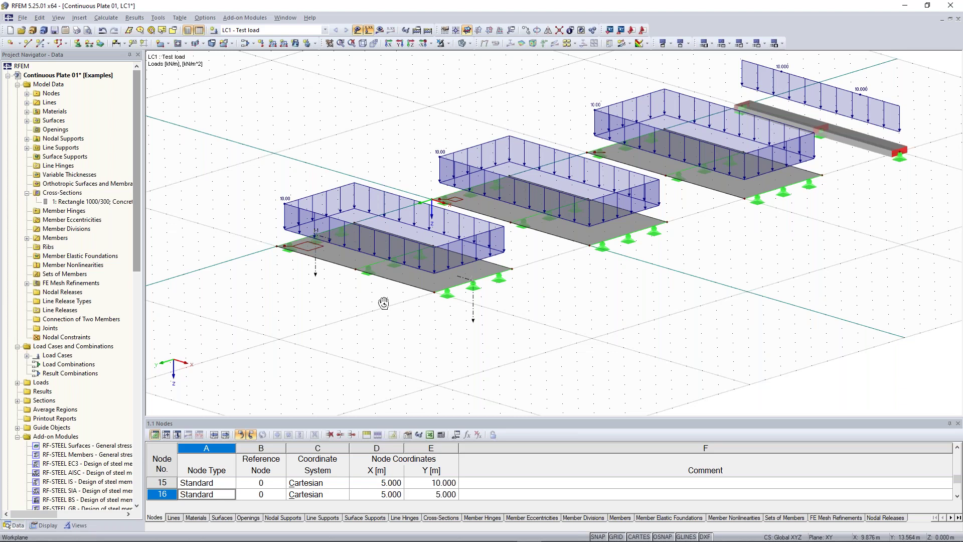
pyautogui.scroll(-1, 384, 303)
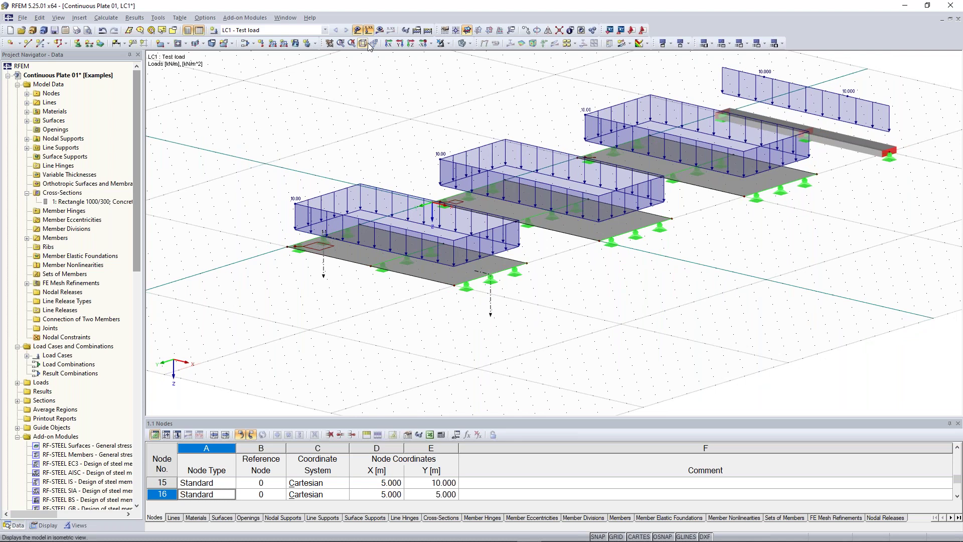
pyautogui.click(369, 30)
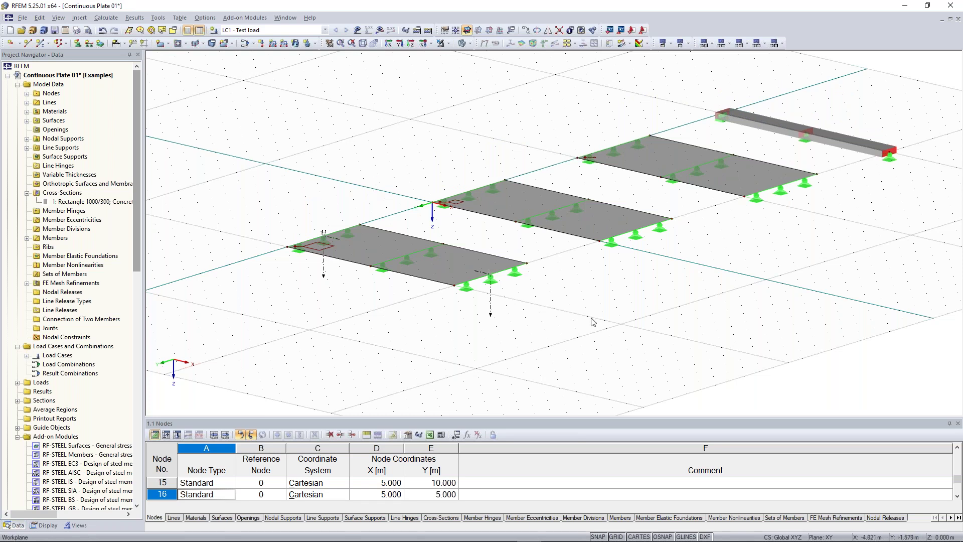
pyautogui.moveTo(594, 322); pyautogui.dragTo(621, 345, button='middle')
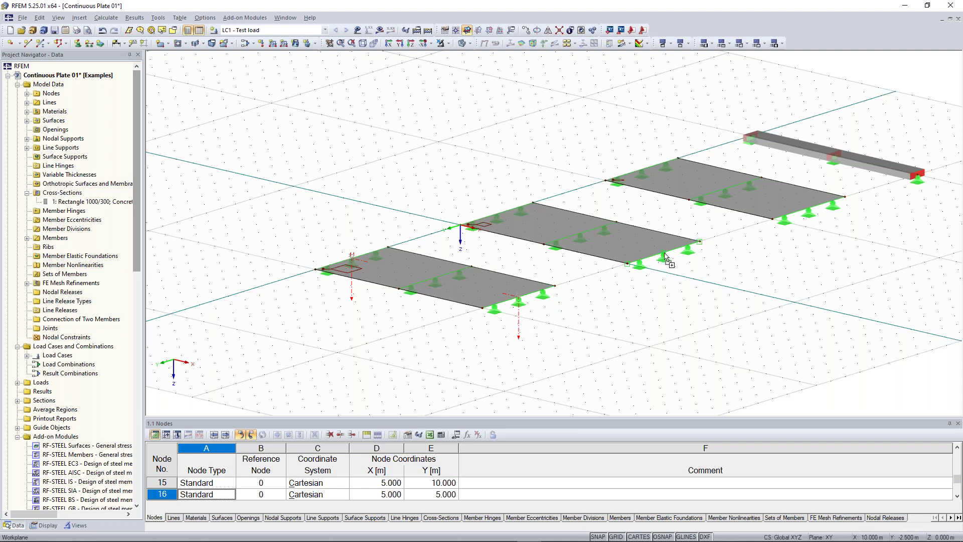
pyautogui.moveTo(667, 279); pyautogui.dragTo(552, 331, button='middle')
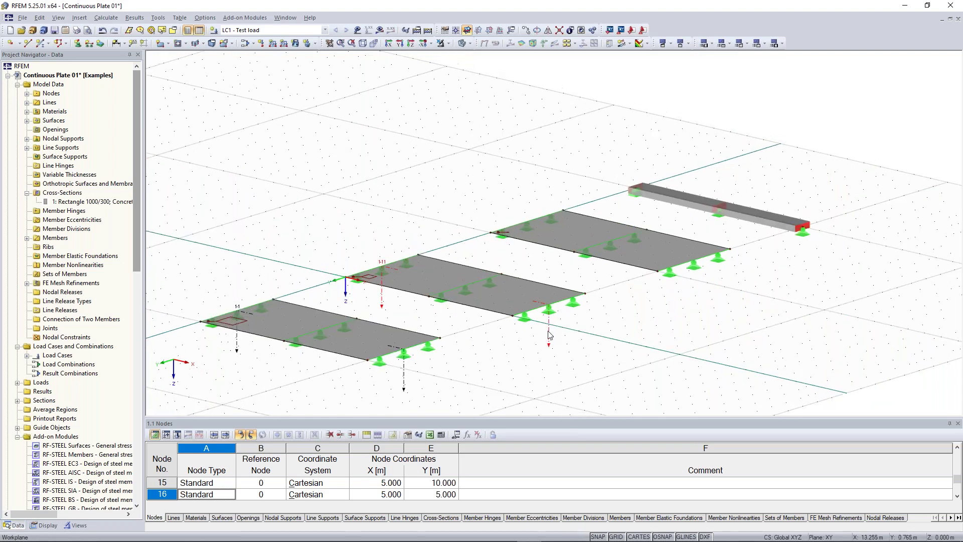
pyautogui.click(697, 264)
# Step: Rename the copied section on the second plate as 2-2 and assign it to surface 2
pyautogui.write('2-2')
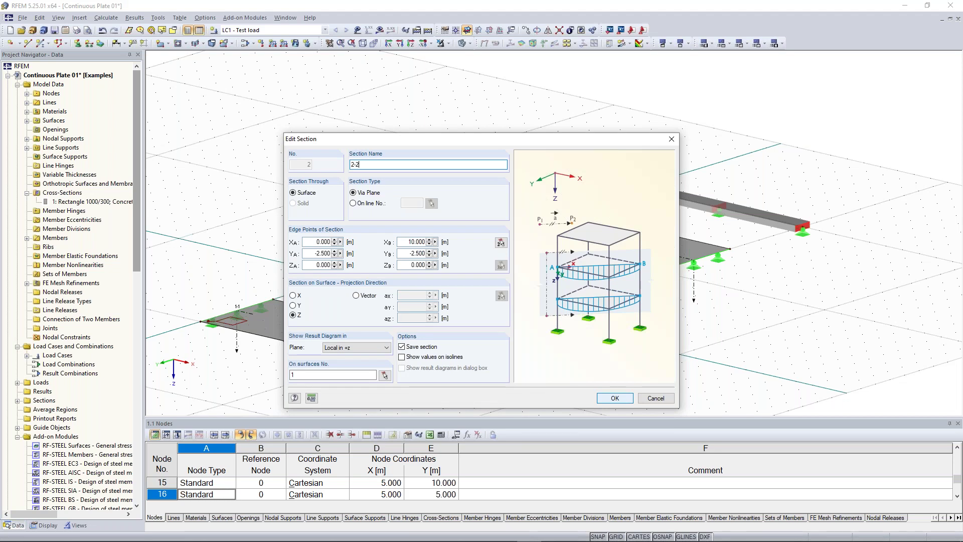
pyautogui.click(385, 375)
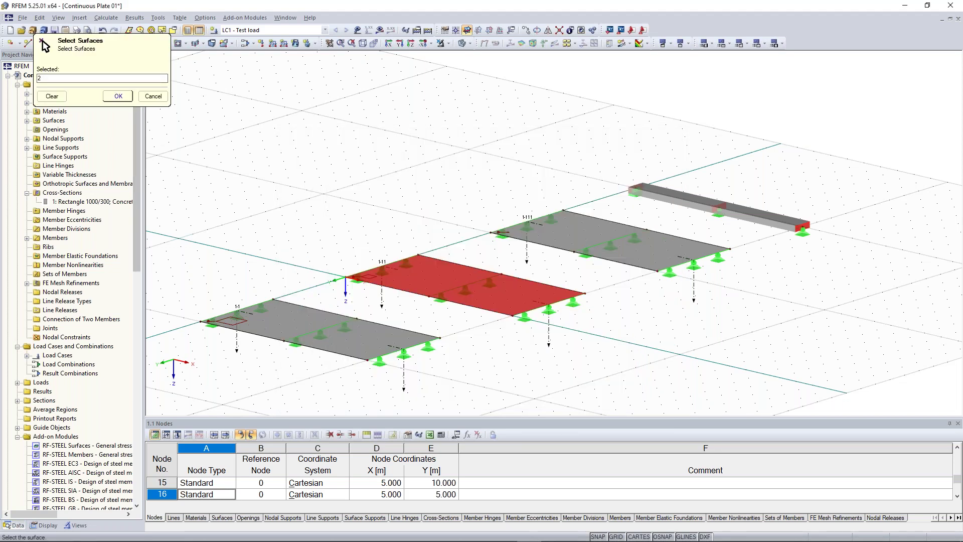
pyautogui.press('Return')
pyautogui.click(608, 401)
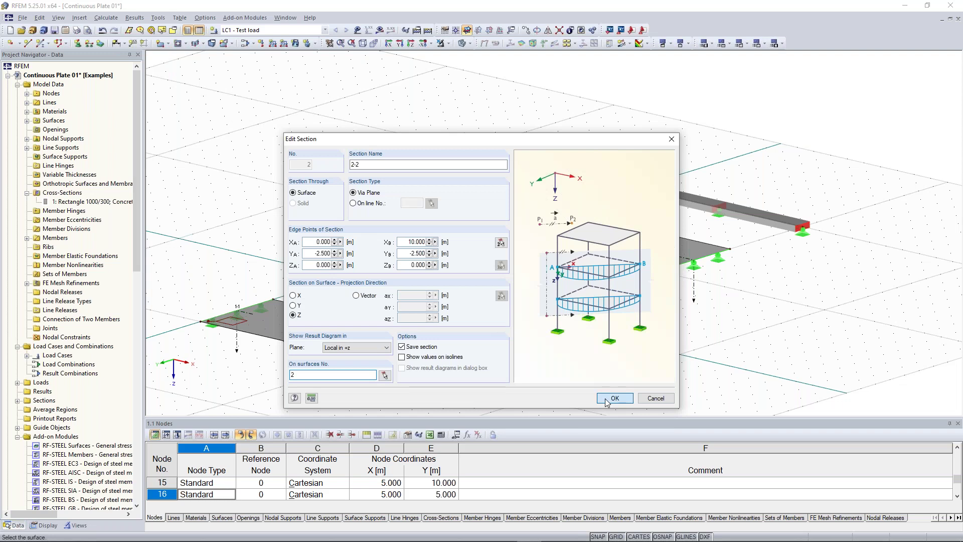
pyautogui.click(608, 401)
# Step: Rename the copied section on the third plate as 3-3 and assign it to surface 3
pyautogui.write('-3')
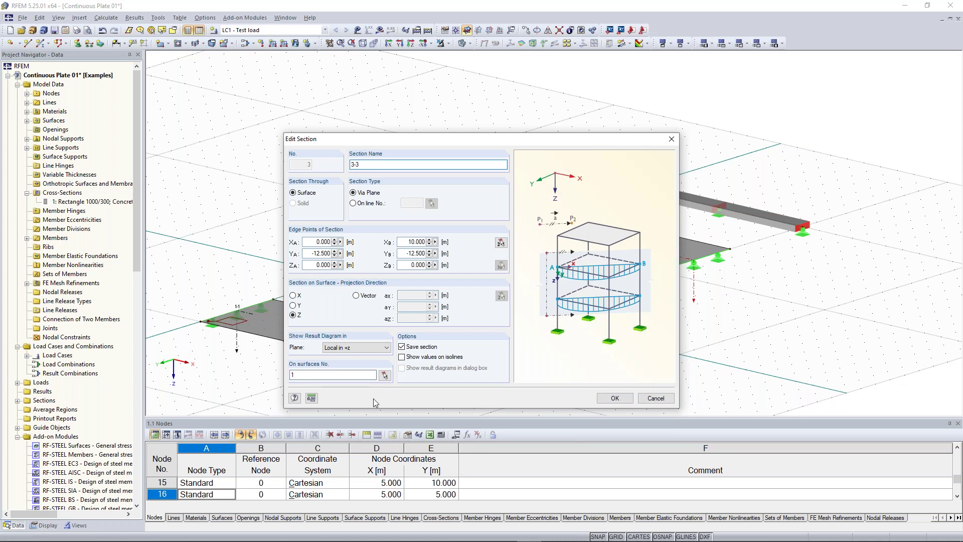
pyautogui.click(385, 375)
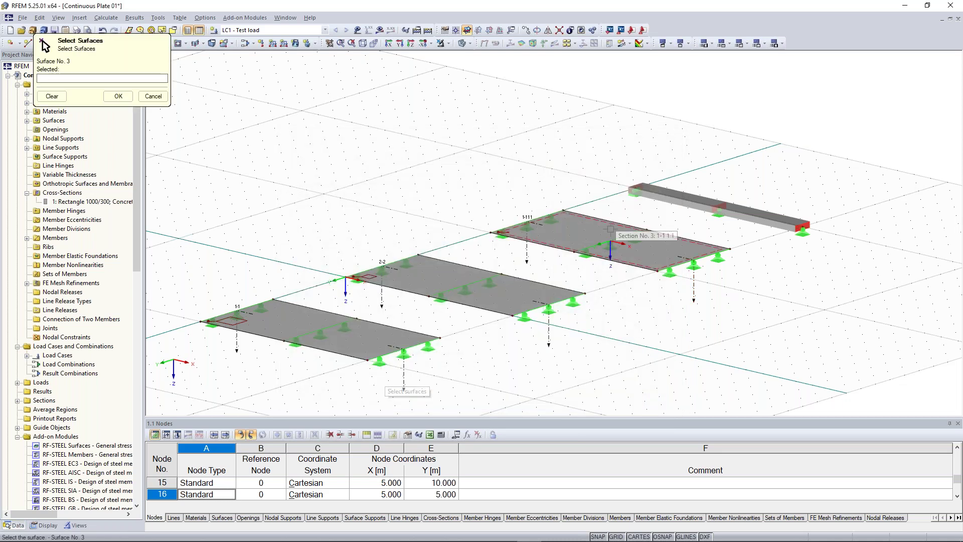
pyautogui.click(616, 236)
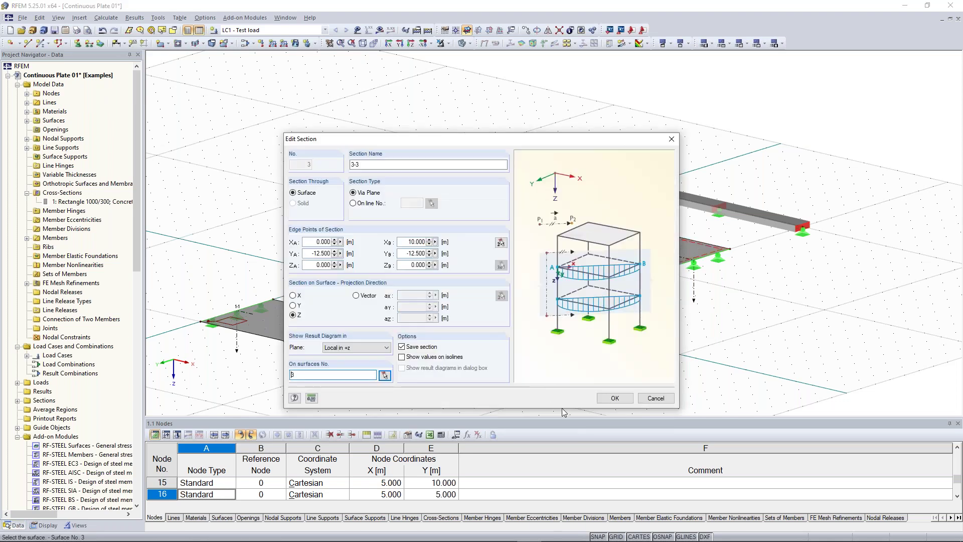
pyautogui.click(615, 398)
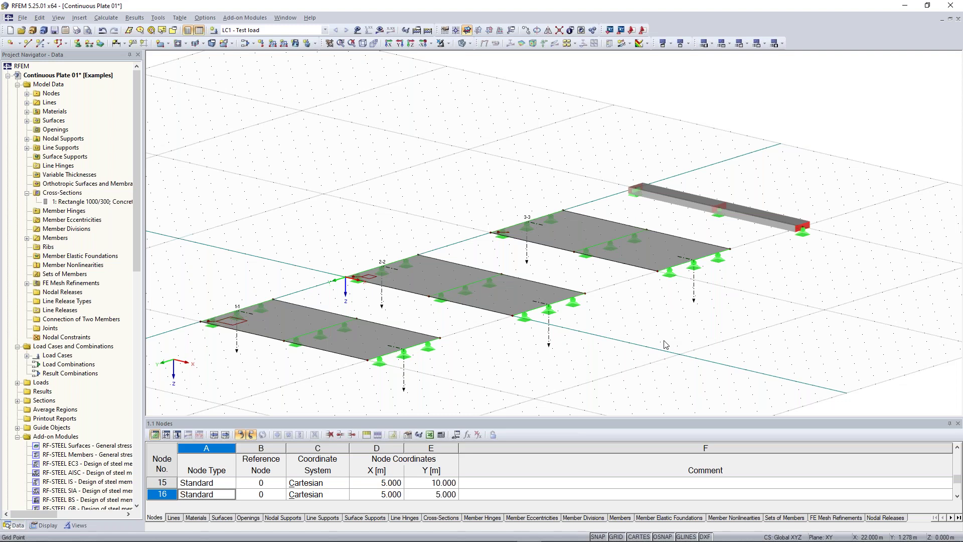
# Step: Calculate load case LC1 - Test load and show its global deformation results on the model
pyautogui.keyDown('ctrl'); pyautogui.moveTo(666, 345); pyautogui.dragTo(642, 343, button='middle'); pyautogui.keyUp('ctrl')
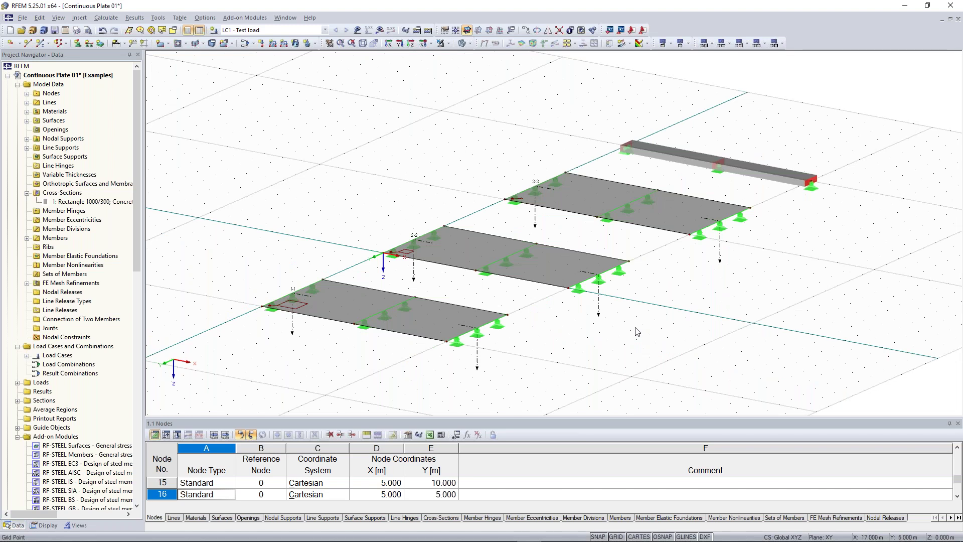
pyautogui.click(427, 31)
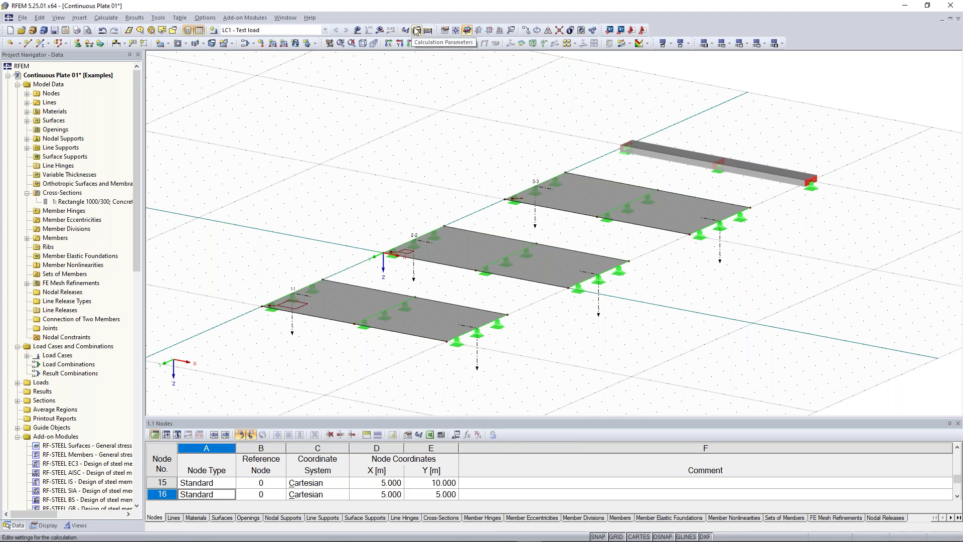
pyautogui.click(107, 18)
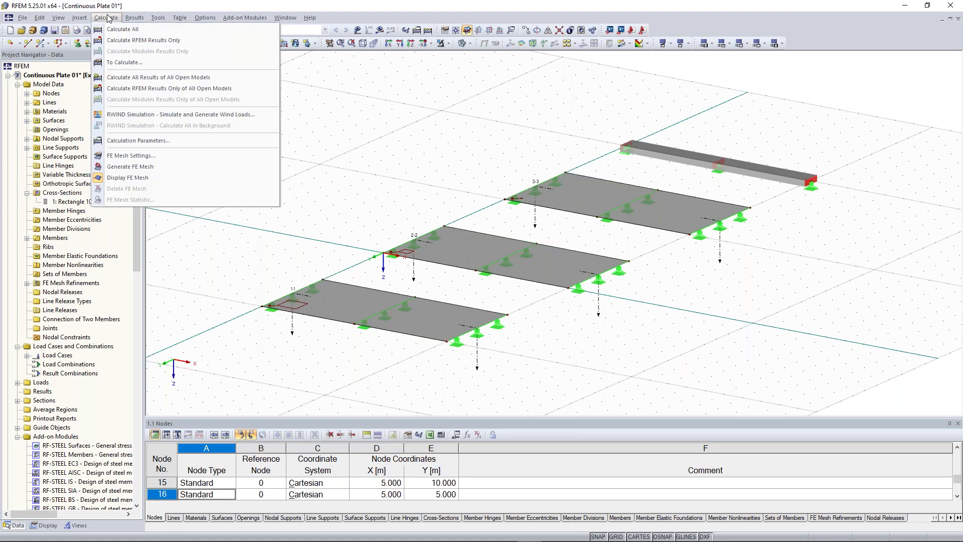
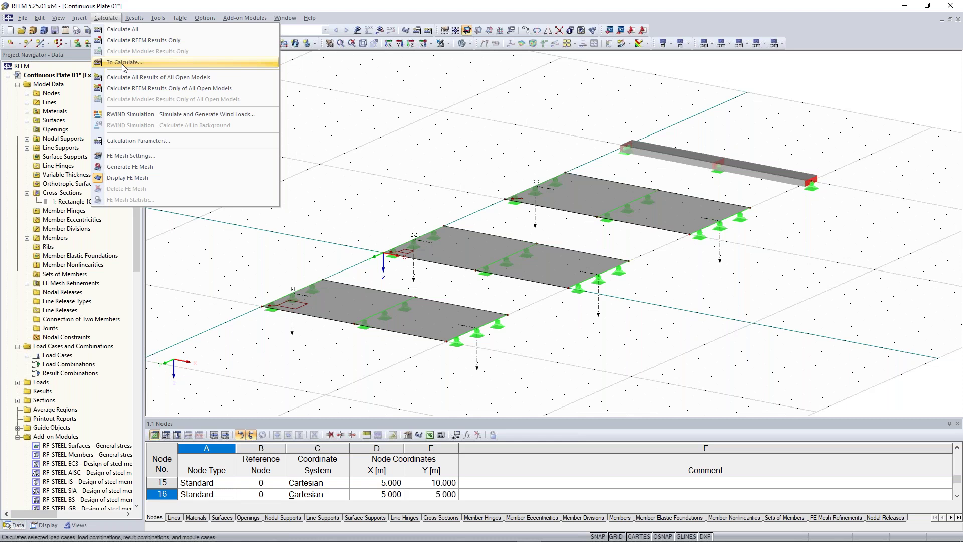
pyautogui.press('Escape')
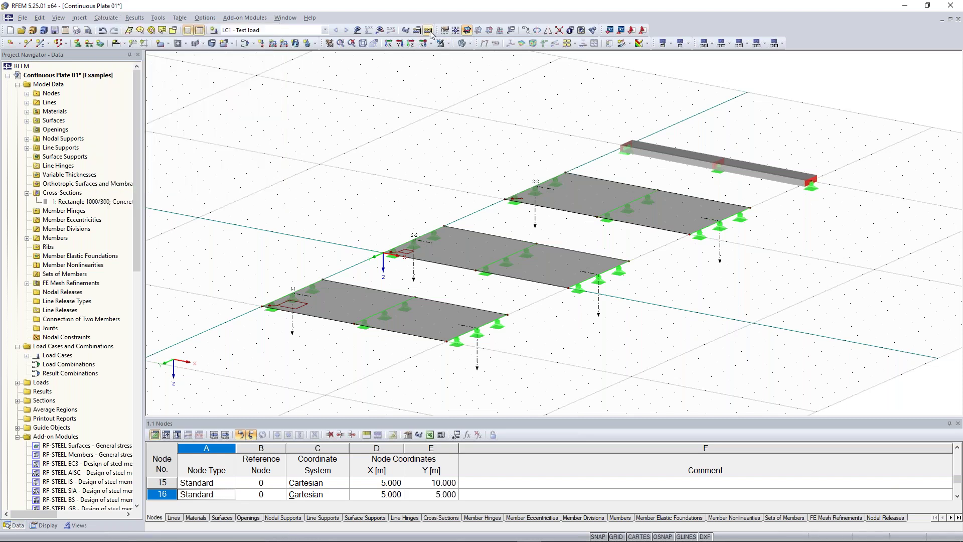
pyautogui.click(429, 32)
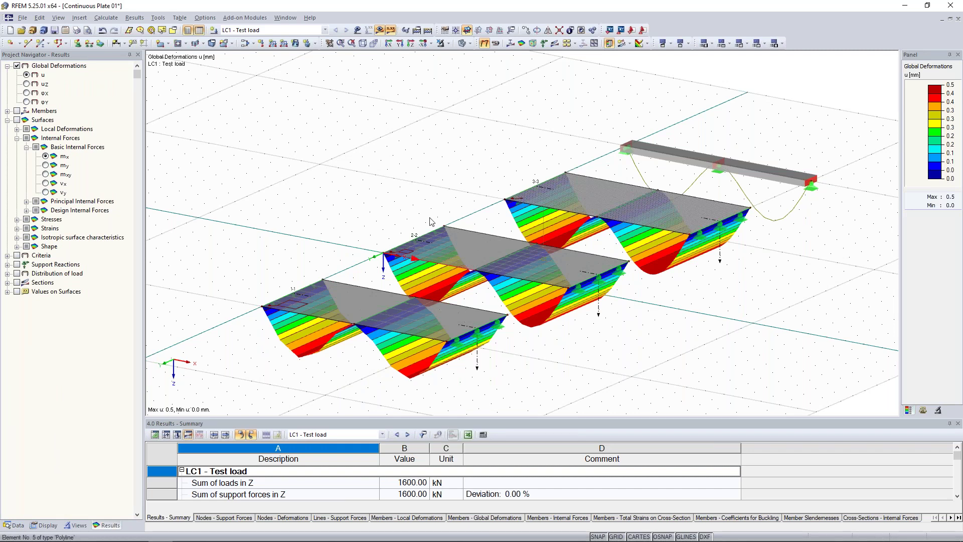
# Step: Switch the model display to wireframe and examine the deformed shapes of the first and second plates up close
pyautogui.moveTo(330, 204); pyautogui.dragTo(366, 161, button='middle')
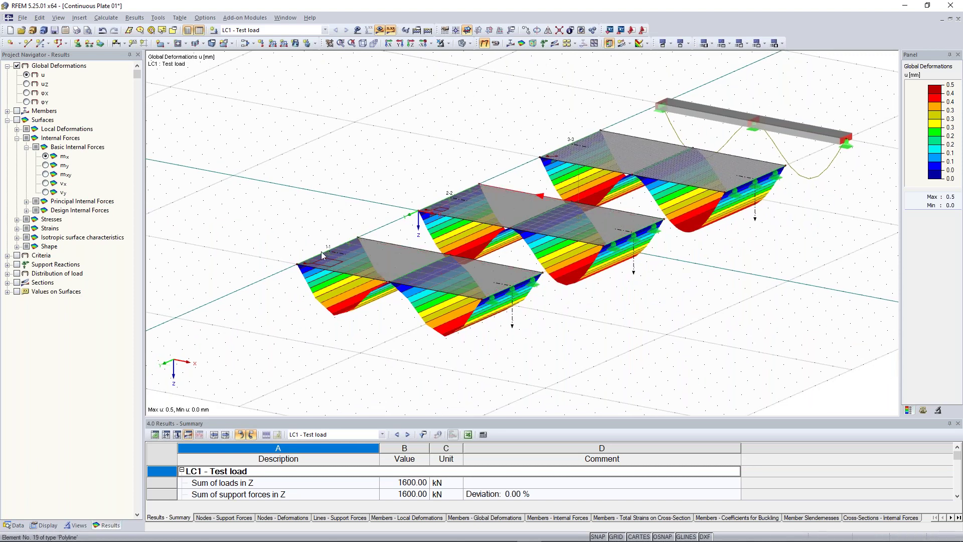
pyautogui.scroll(1, 321, 252)
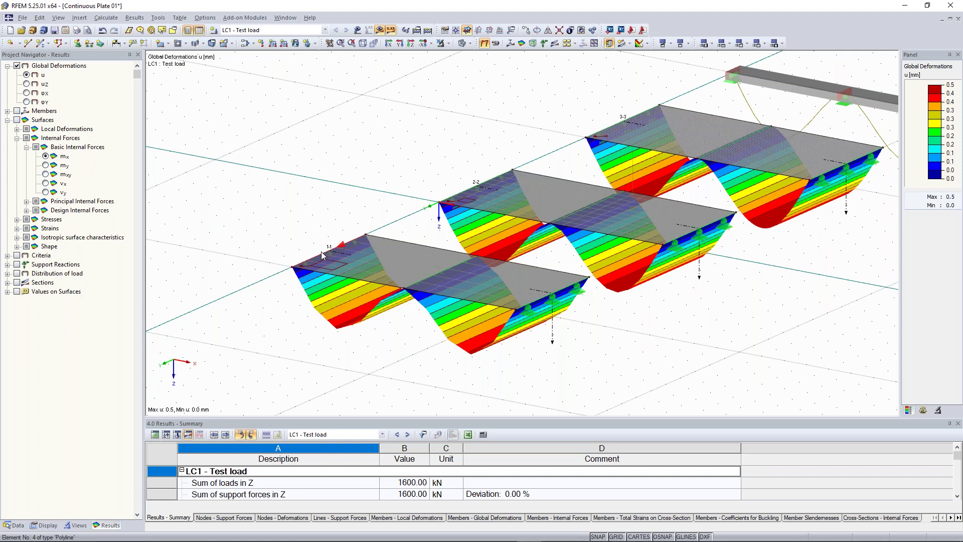
pyautogui.scroll(1, 321, 251)
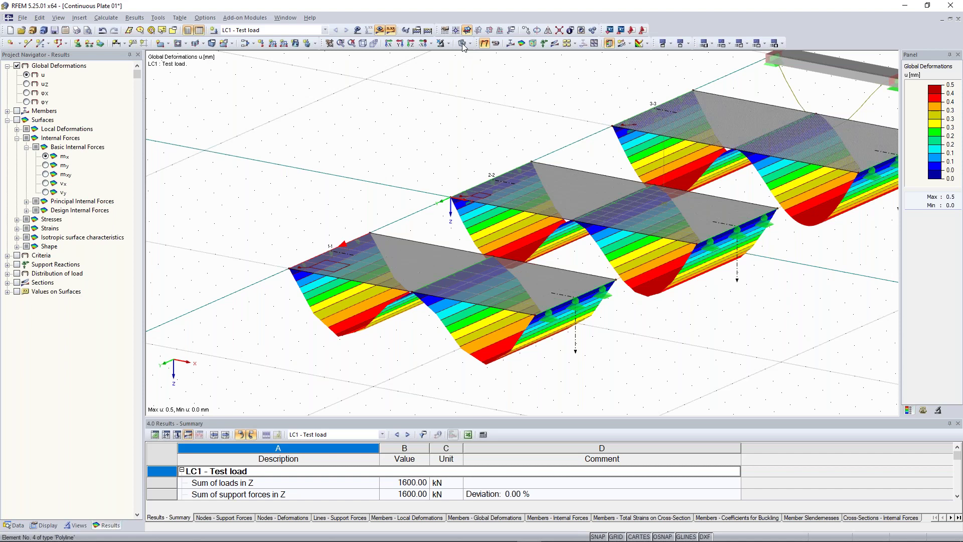
pyautogui.click(461, 44)
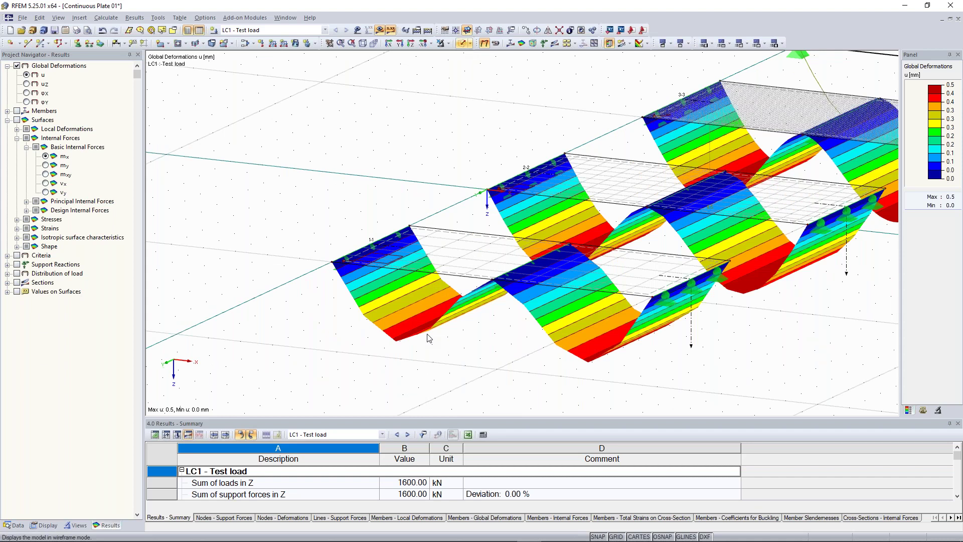
pyautogui.scroll(5, 429, 337)
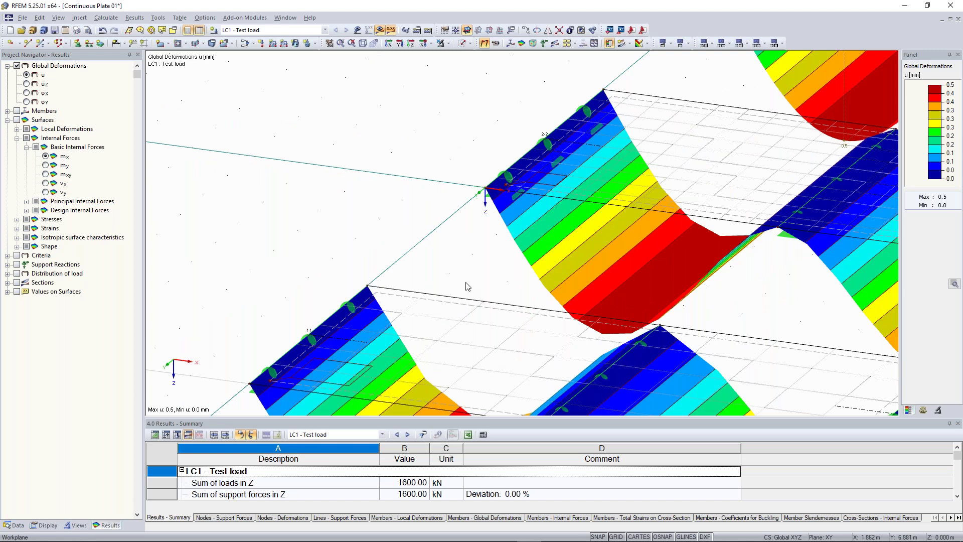
# Step: Examine the global deformations u of the three continuous plates and compare how their different mesh densities shape the deflection
pyautogui.scroll(4, 496, 253)
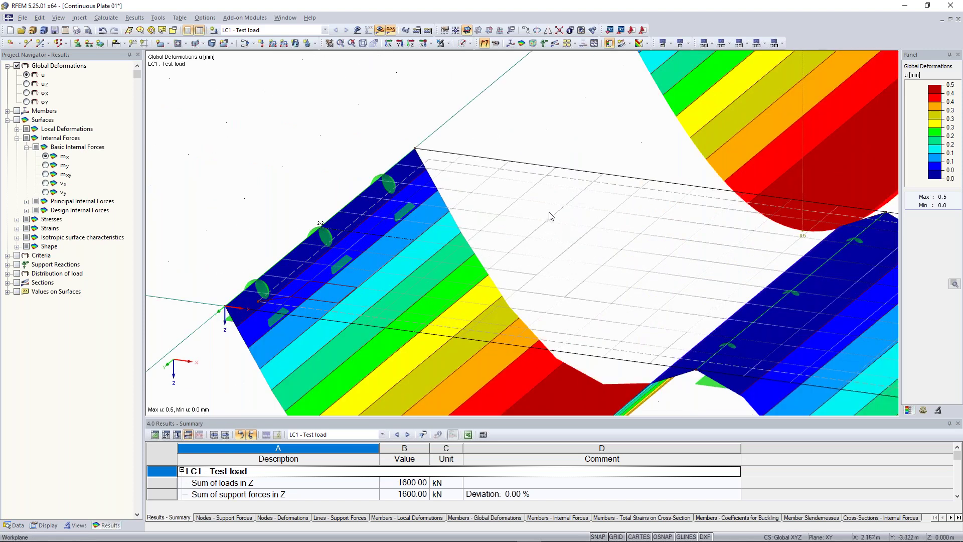
pyautogui.scroll(-2, 561, 221)
pyautogui.scroll(-3, 561, 221)
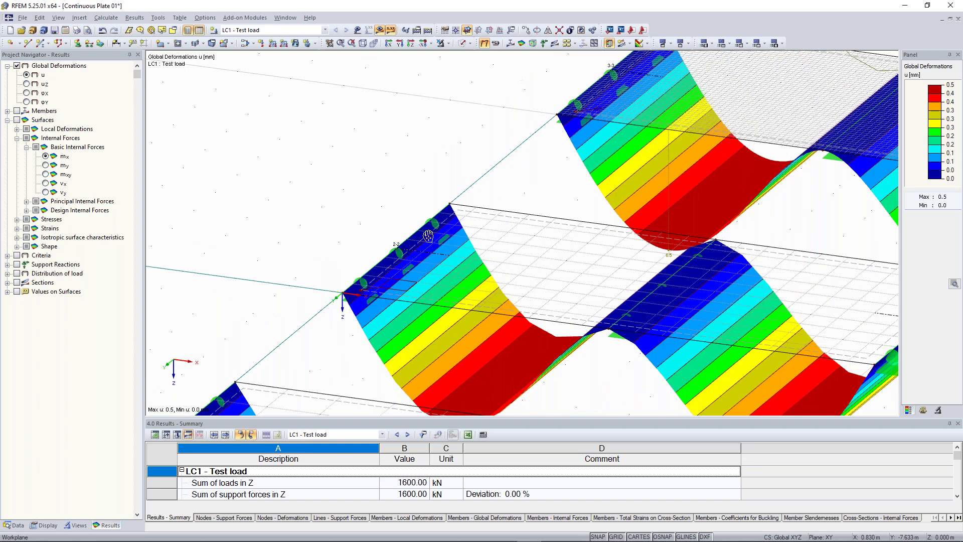
pyautogui.scroll(3, 436, 226)
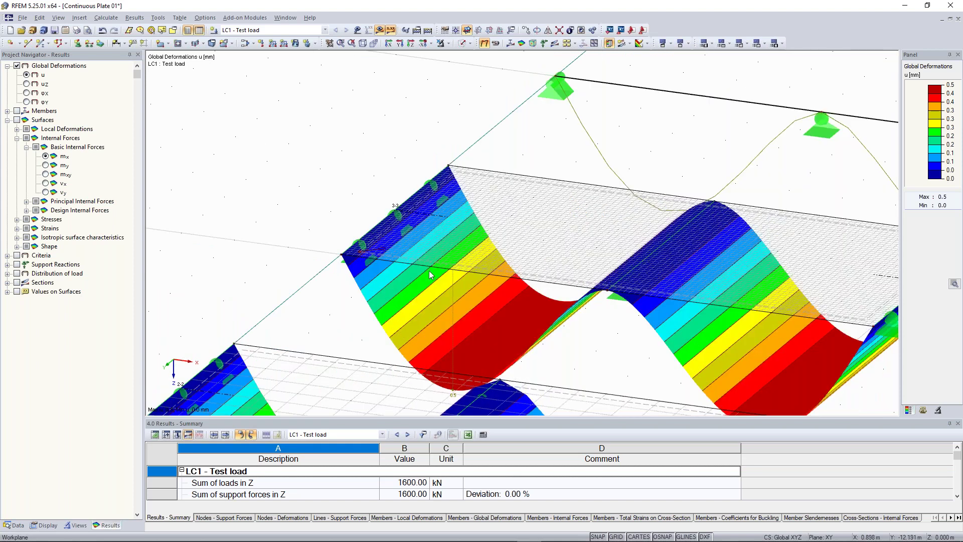
pyautogui.scroll(3, 430, 274)
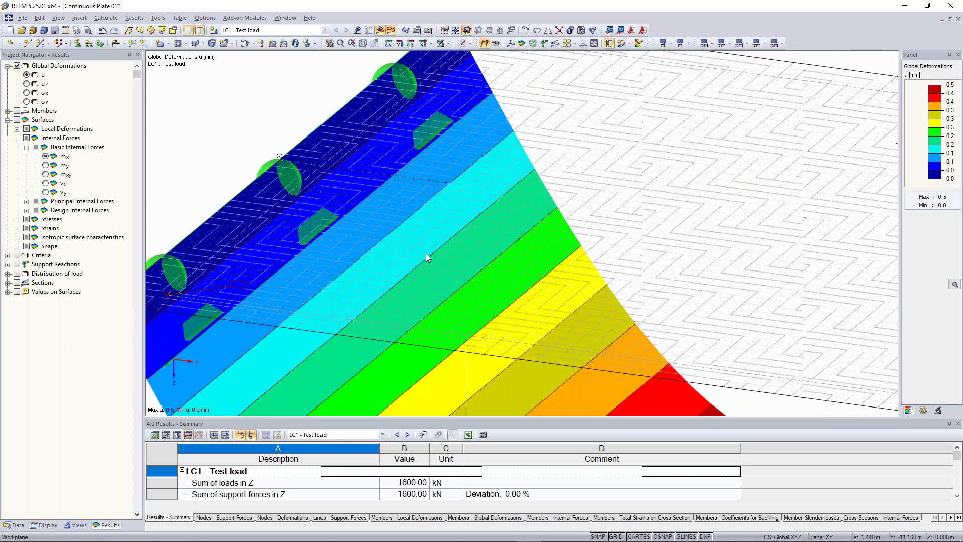
pyautogui.scroll(-3, 324, 310)
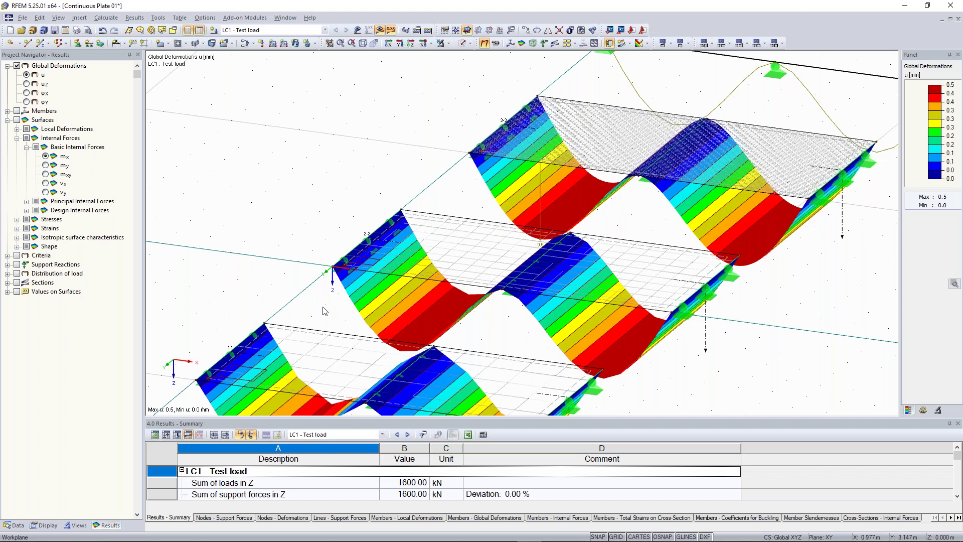
pyautogui.scroll(-3, 369, 108)
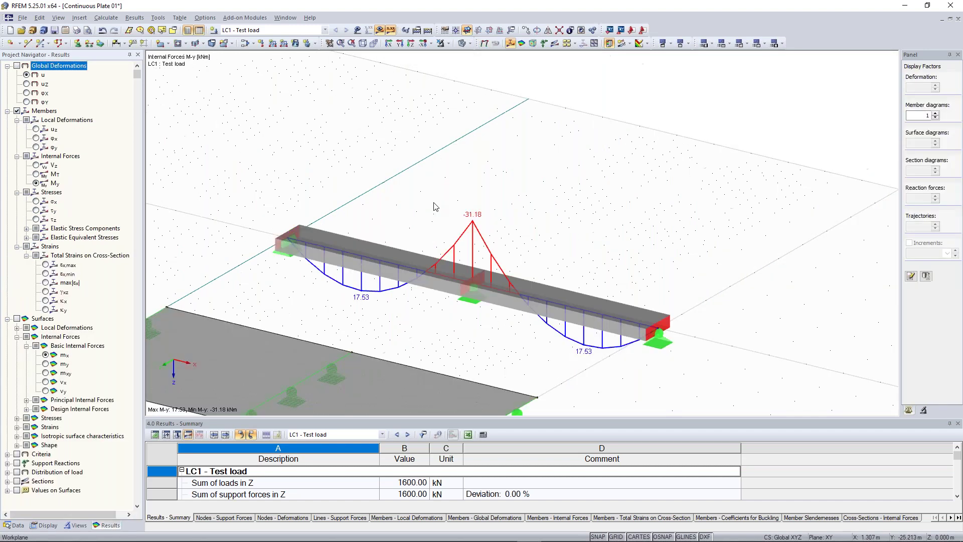
# Step: Display the shear force Vz diagram on the beam, and return the member diagrams to the bending moment My
pyautogui.scroll(-2, 434, 205)
pyautogui.moveTo(435, 206); pyautogui.dragTo(535, 176, button='middle')
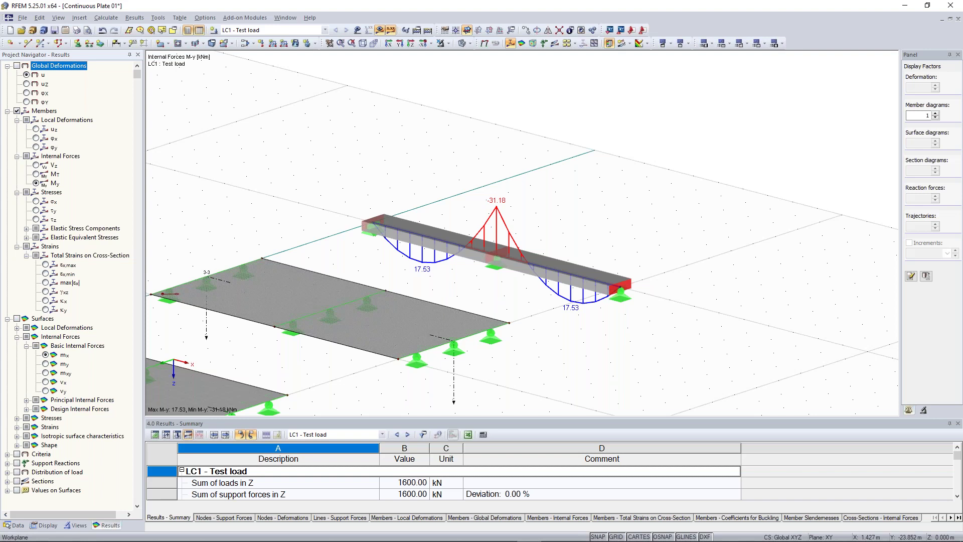
pyautogui.scroll(-2, 396, 158)
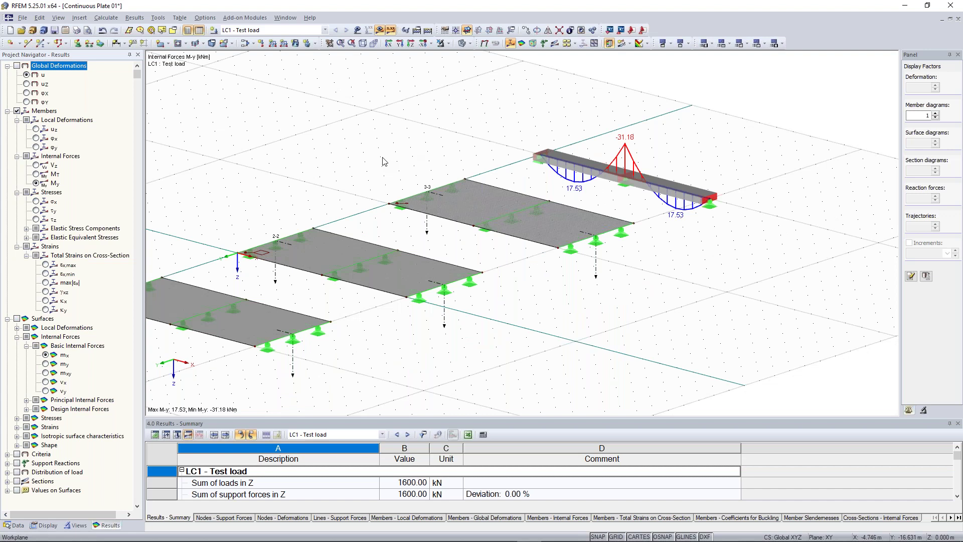
pyautogui.click(36, 165)
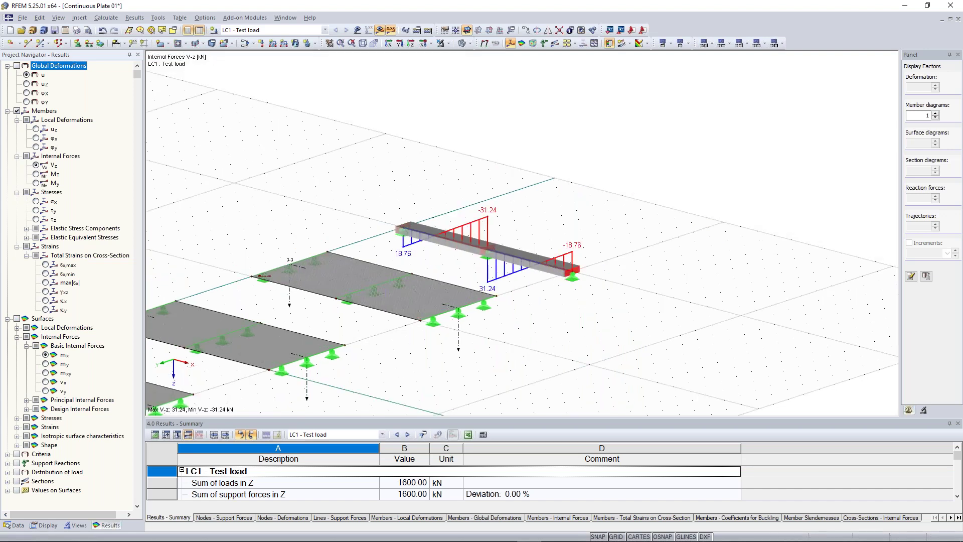
pyautogui.click(36, 183)
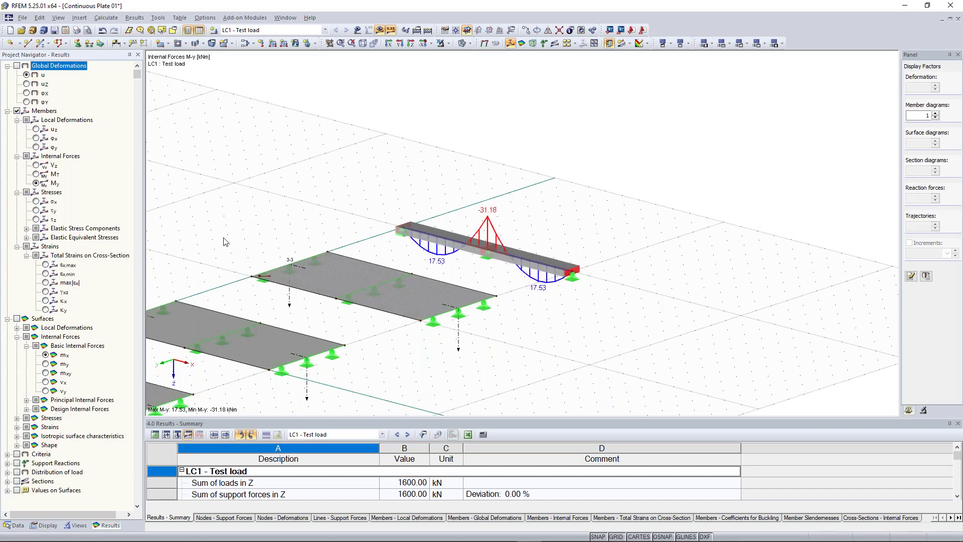
pyautogui.middleClick(349, 198)
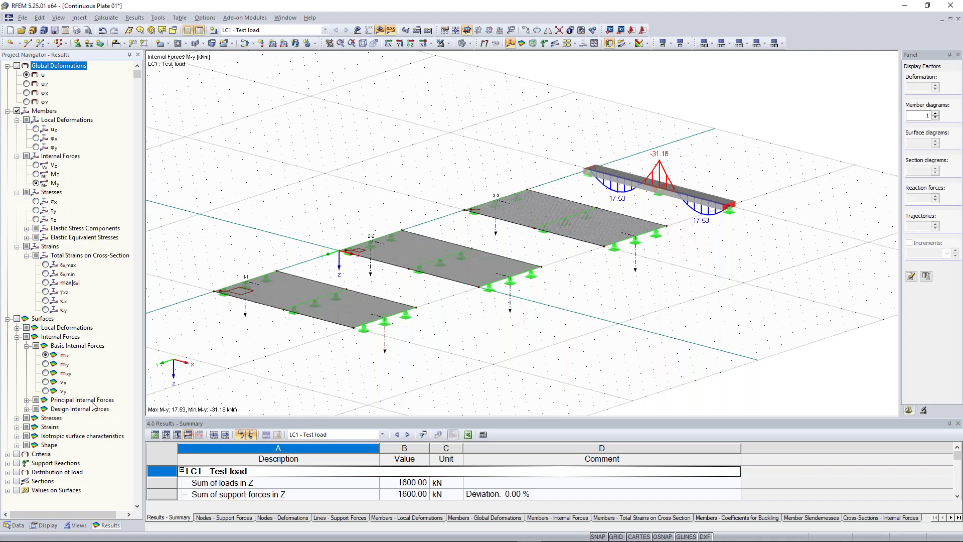
# Step: Show the results along sections 1-1, 2-2 and 3-3 together with the surface results for the basic internal force mx
pyautogui.click(17, 482)
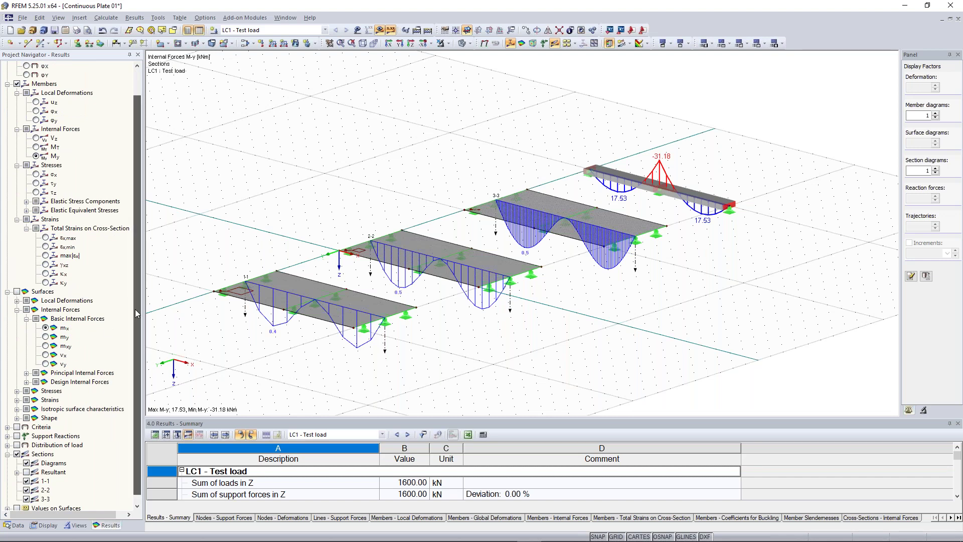
pyautogui.scroll(-1, 134, 309)
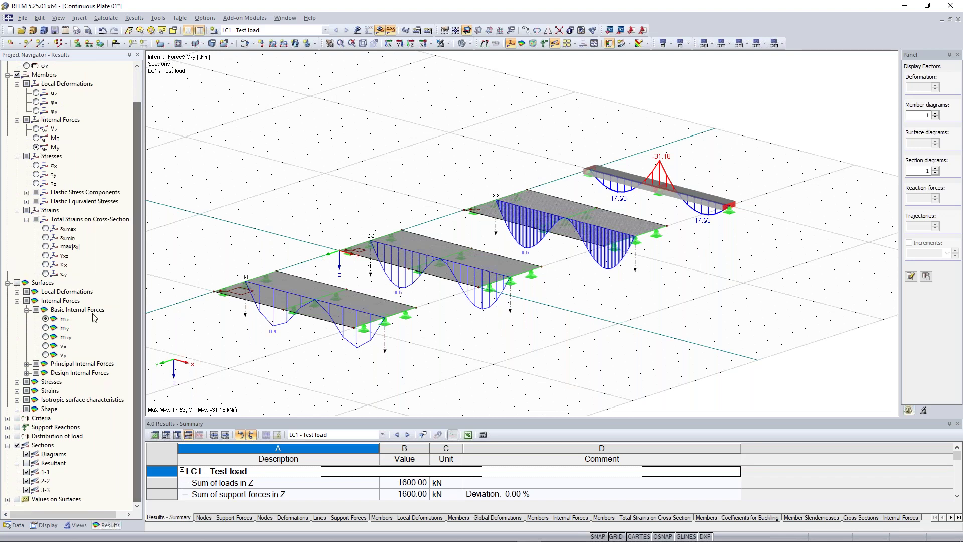
pyautogui.click(17, 282)
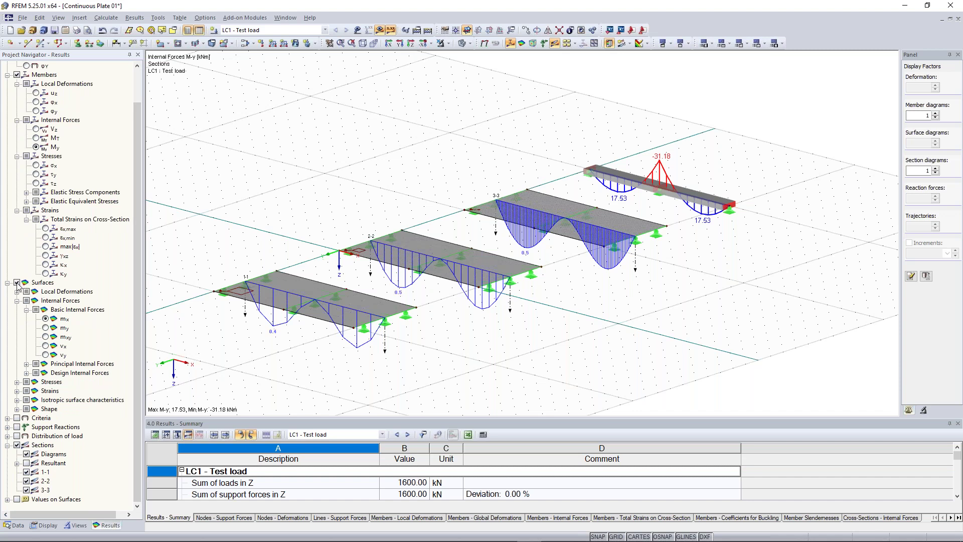
pyautogui.click(46, 319)
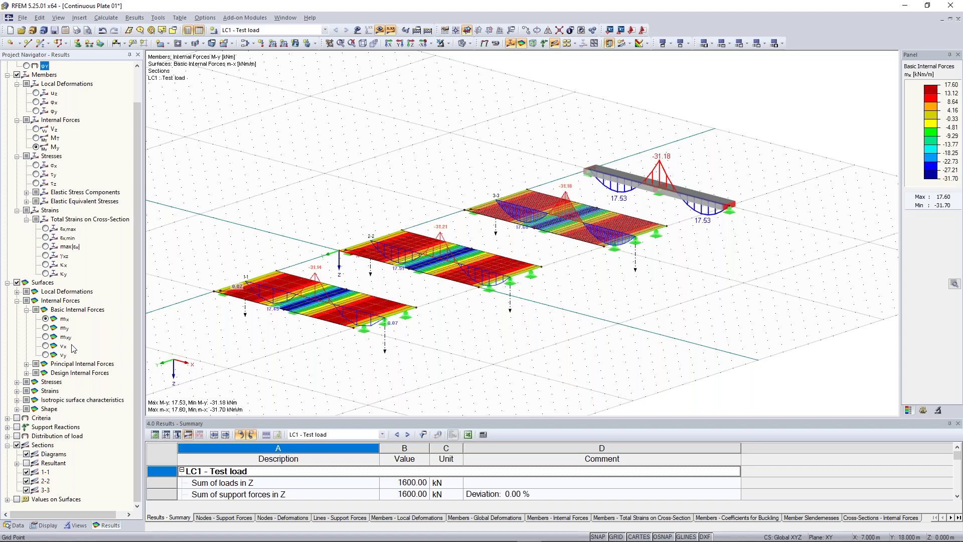
pyautogui.moveTo(277, 352); pyautogui.dragTo(337, 337, button='middle')
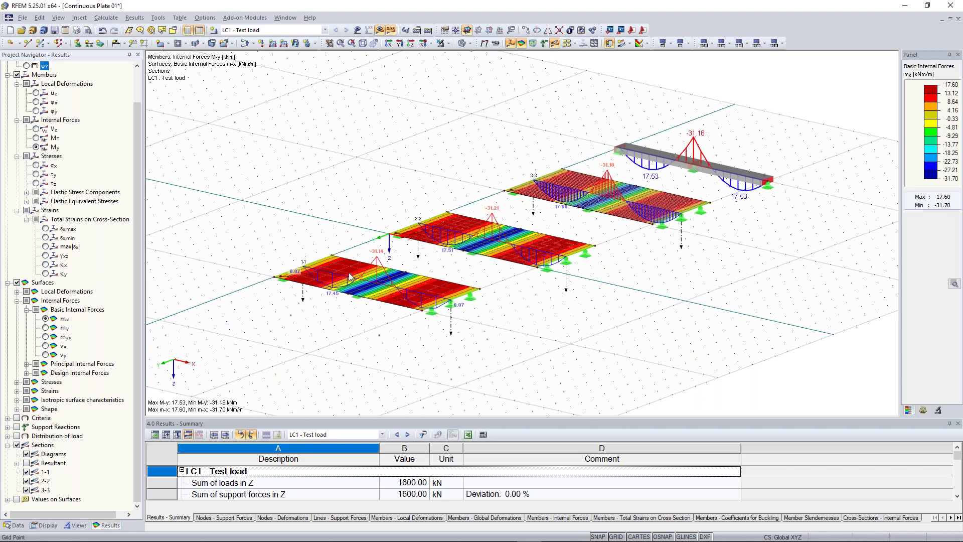
# Step: Inspect the local axes of the plate surfaces and turn the results display back on
pyautogui.scroll(1, 321, 330)
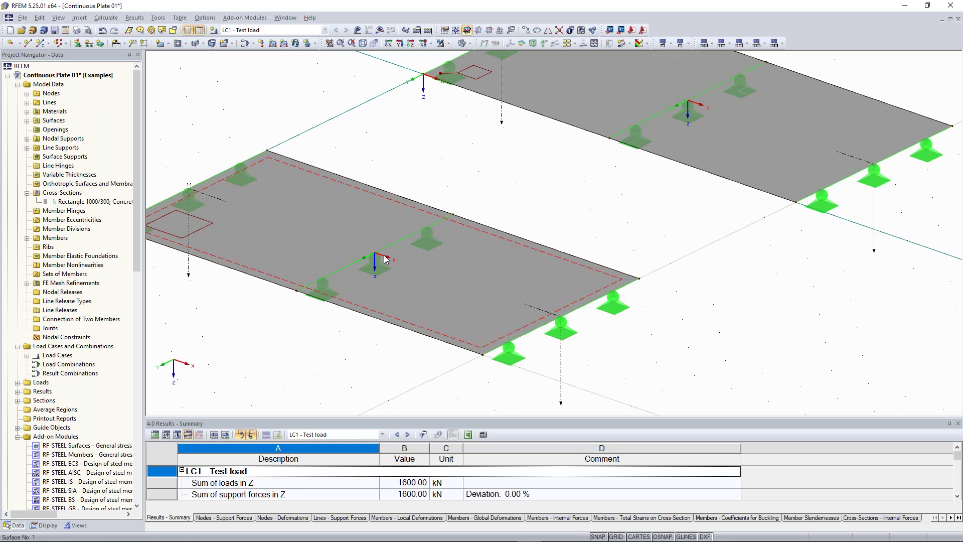
pyautogui.middleClick(217, 337)
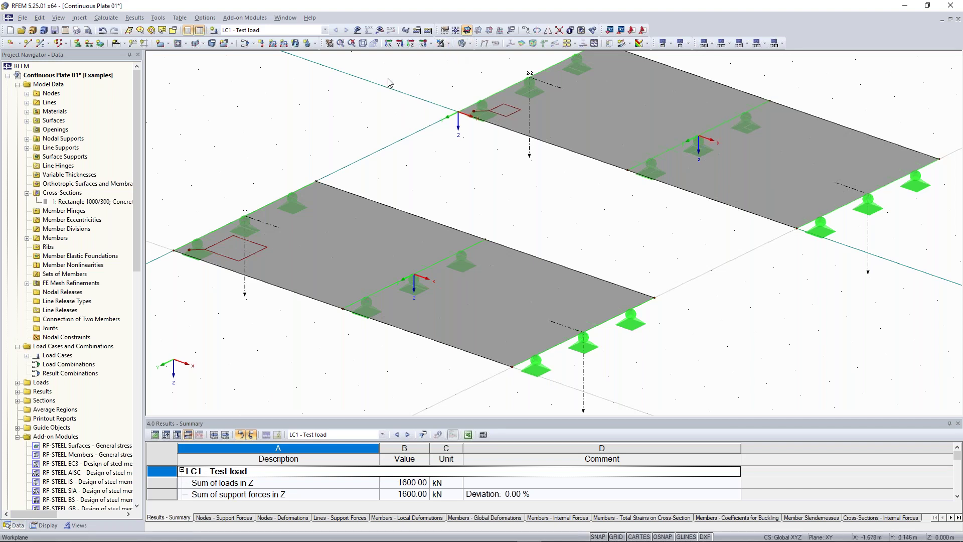
pyautogui.click(390, 30)
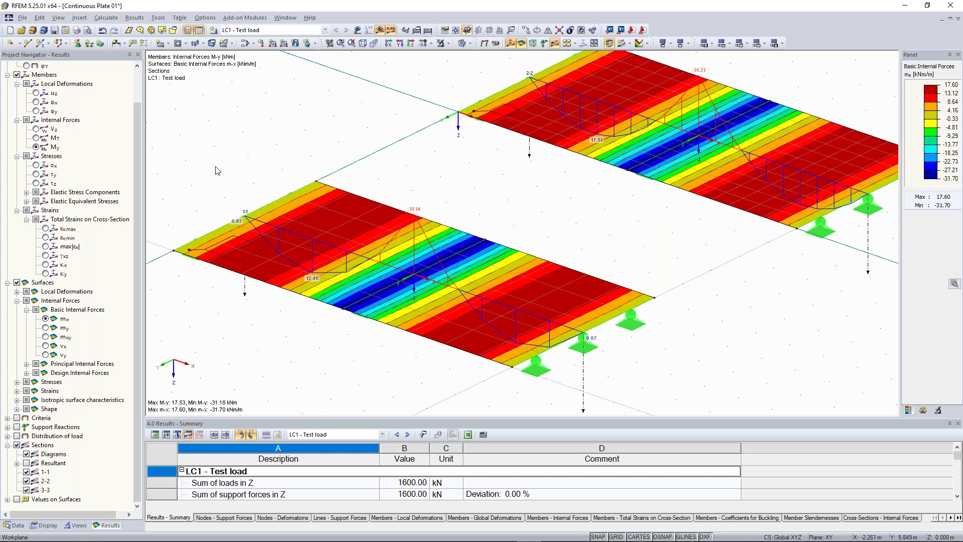
# Step: Show the surface moment my on the plates for comparison, and return the display to mx
pyautogui.scroll(2, 485, 280)
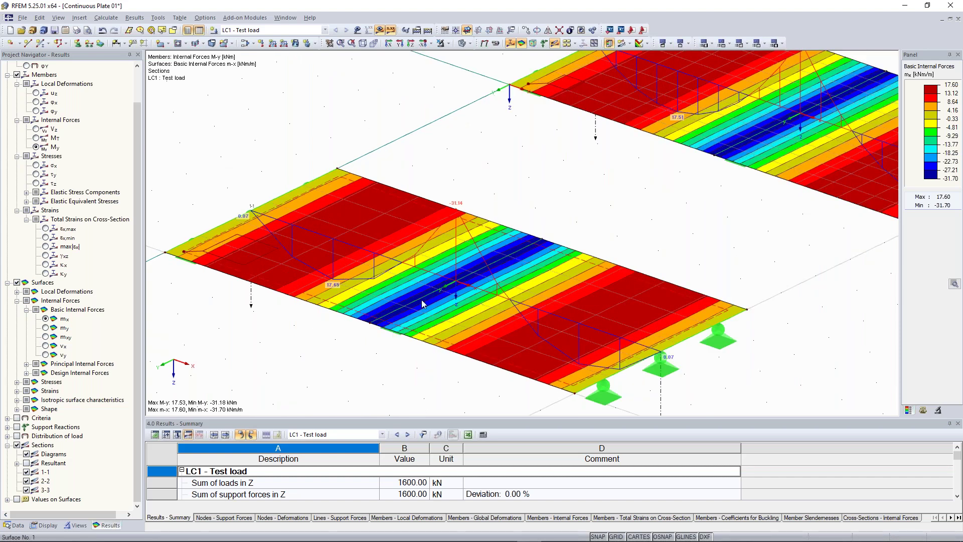
pyautogui.click(45, 327)
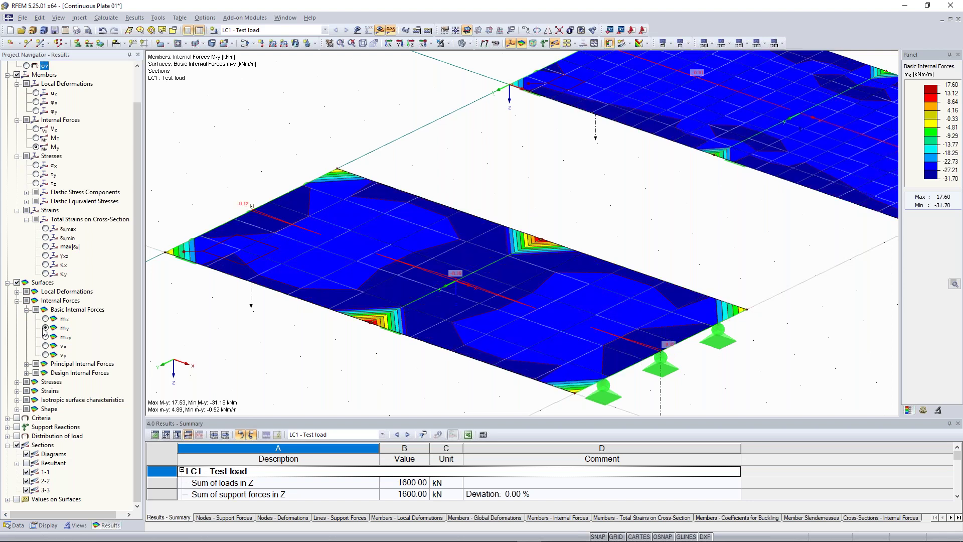
pyautogui.click(45, 319)
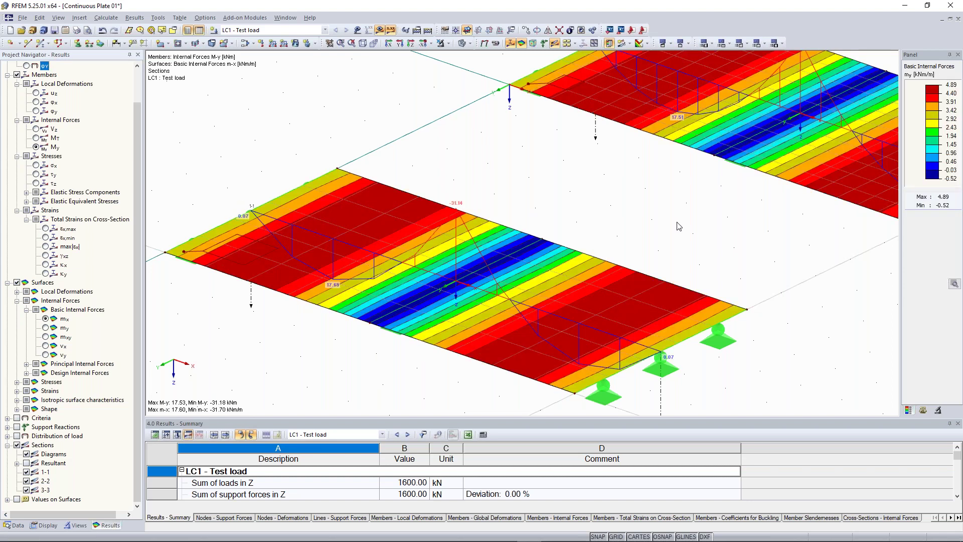
# Step: Turn on the local axis systems of members for the two-span beam
pyautogui.scroll(-5, 679, 226)
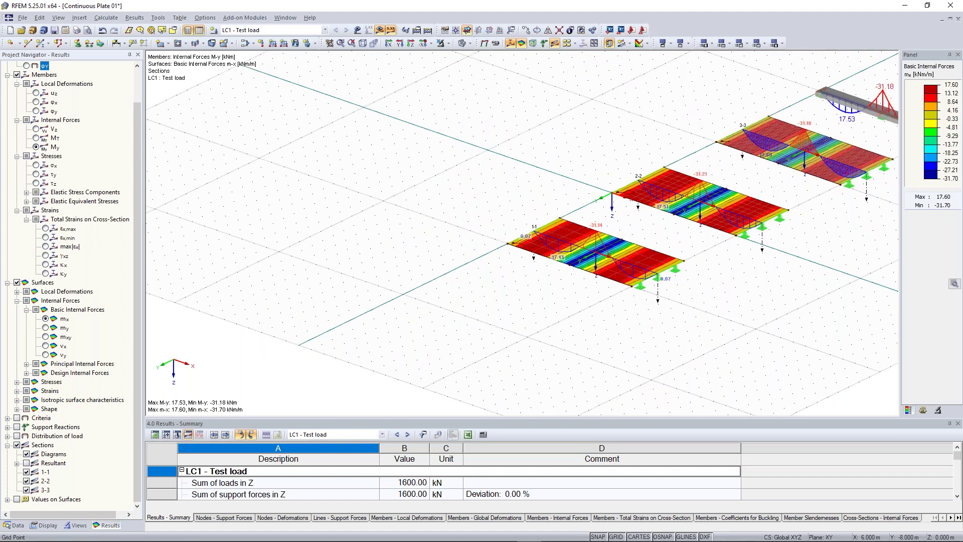
pyautogui.scroll(3, 768, 180)
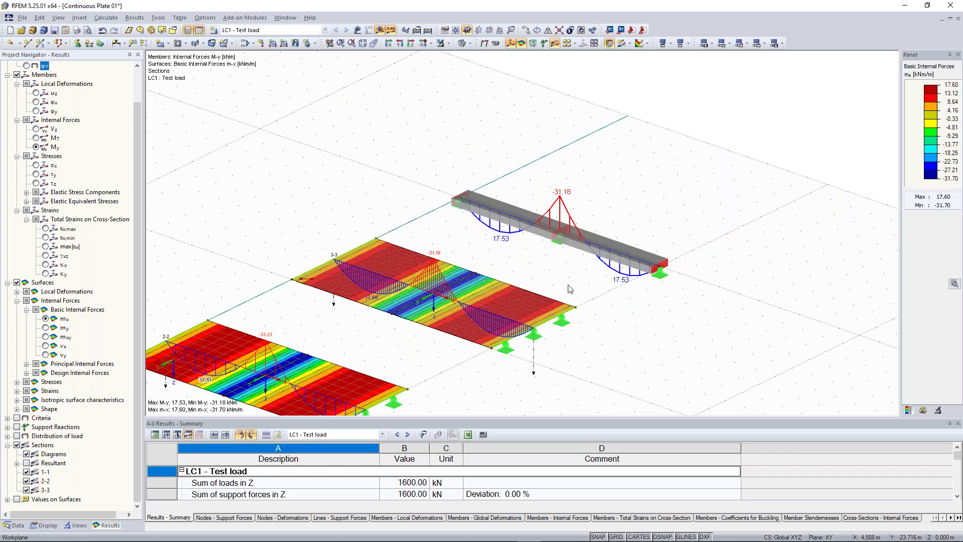
pyautogui.scroll(2, 659, 221)
pyautogui.rightClick(467, 221)
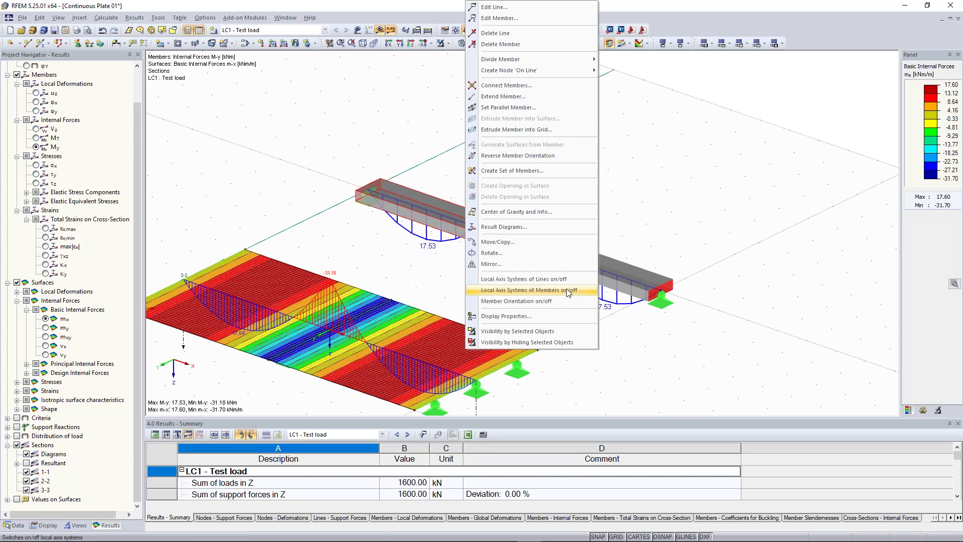
pyautogui.click(569, 291)
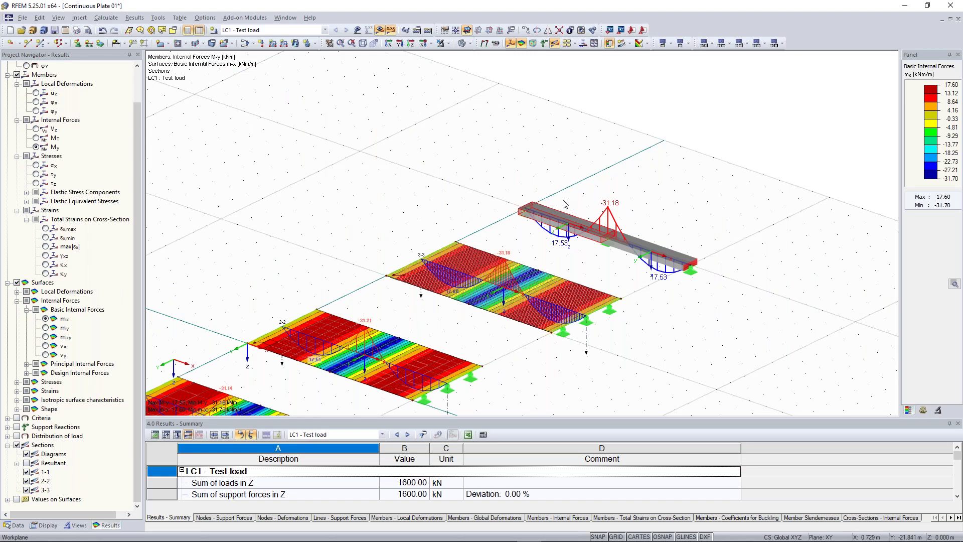
# Step: Compare the mx section diagrams at the spans, middle support and edges of the three plates with the beam's My diagram
pyautogui.moveTo(261, 396); pyautogui.dragTo(318, 338, button='middle')
pyautogui.scroll(2, 366, 224)
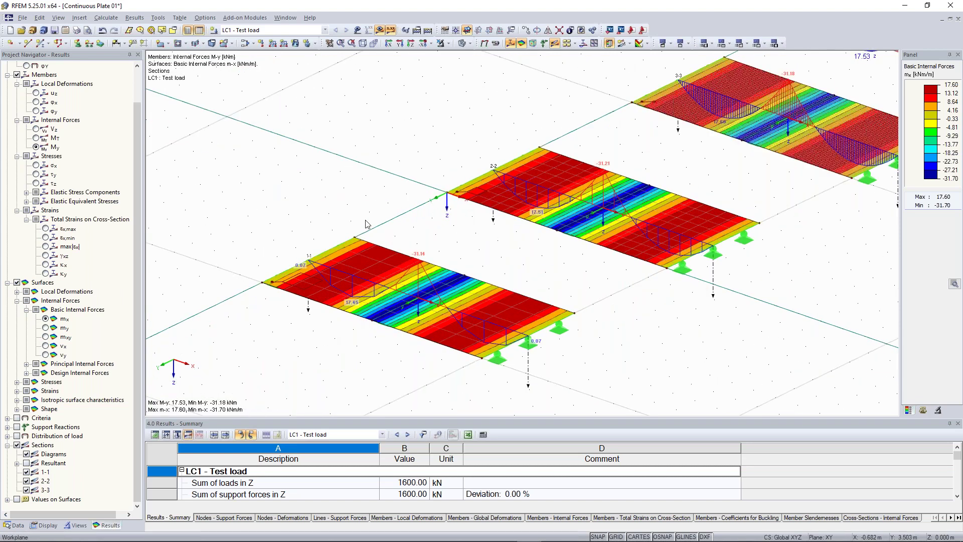
pyautogui.scroll(-2, 365, 226)
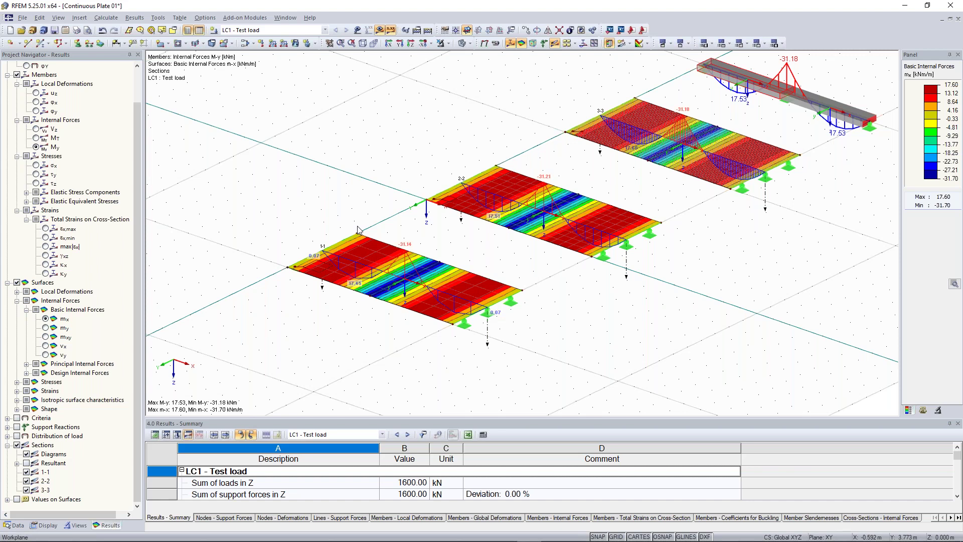
pyautogui.scroll(2, 407, 293)
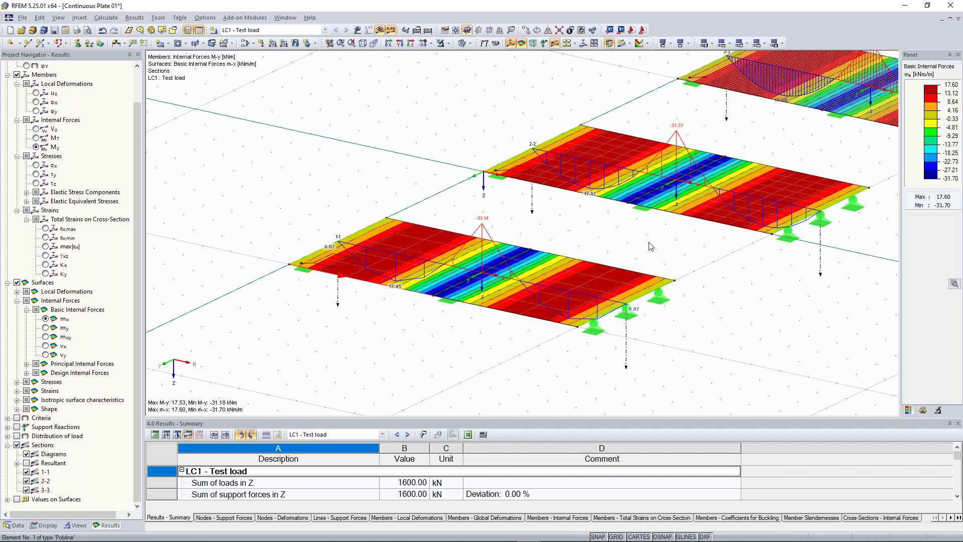
pyautogui.scroll(-2, 453, 235)
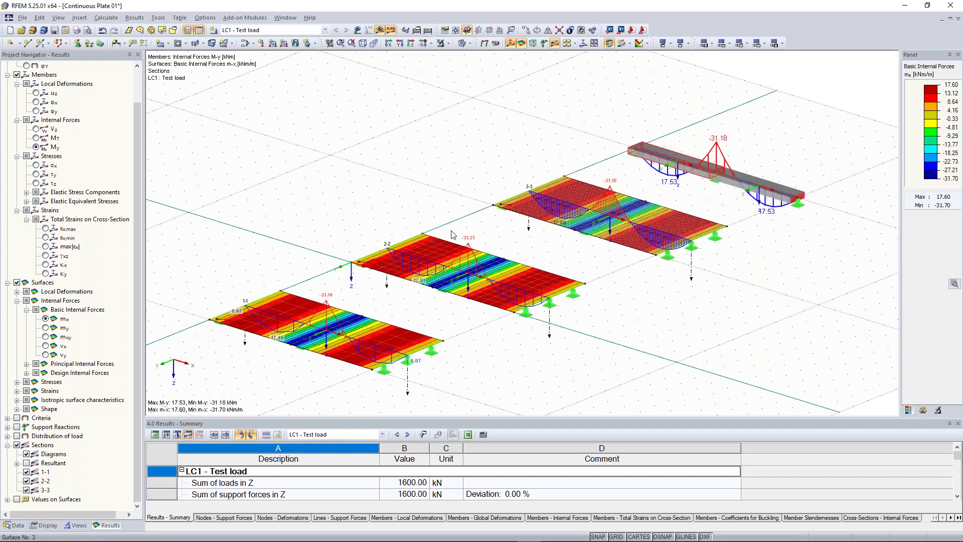
pyautogui.scroll(2, 378, 193)
pyautogui.scroll(-2, 493, 163)
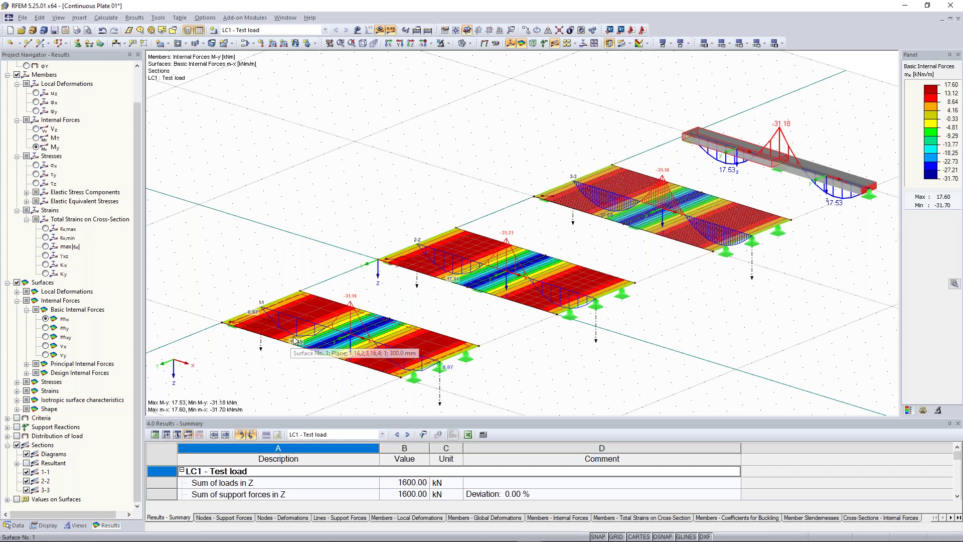
pyautogui.scroll(3, 296, 341)
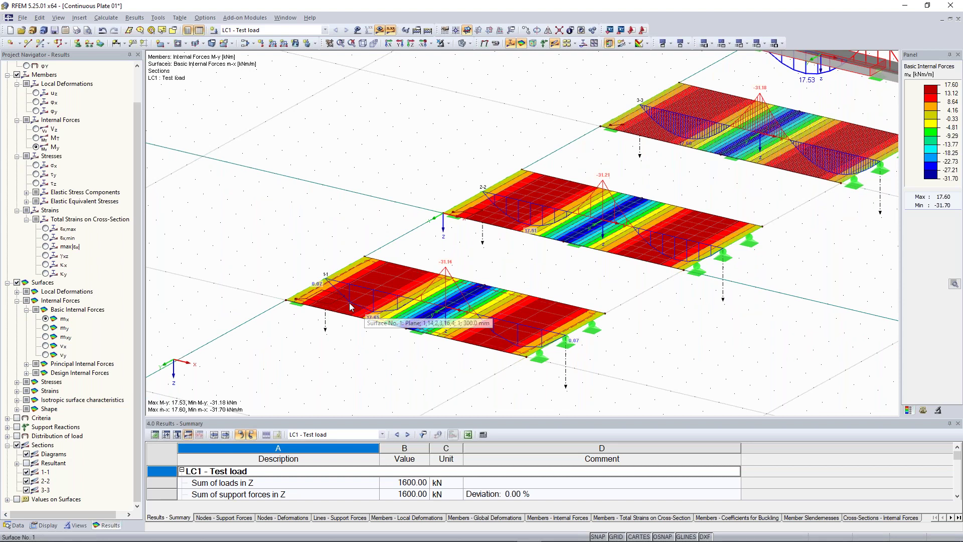
pyautogui.scroll(1, 334, 286)
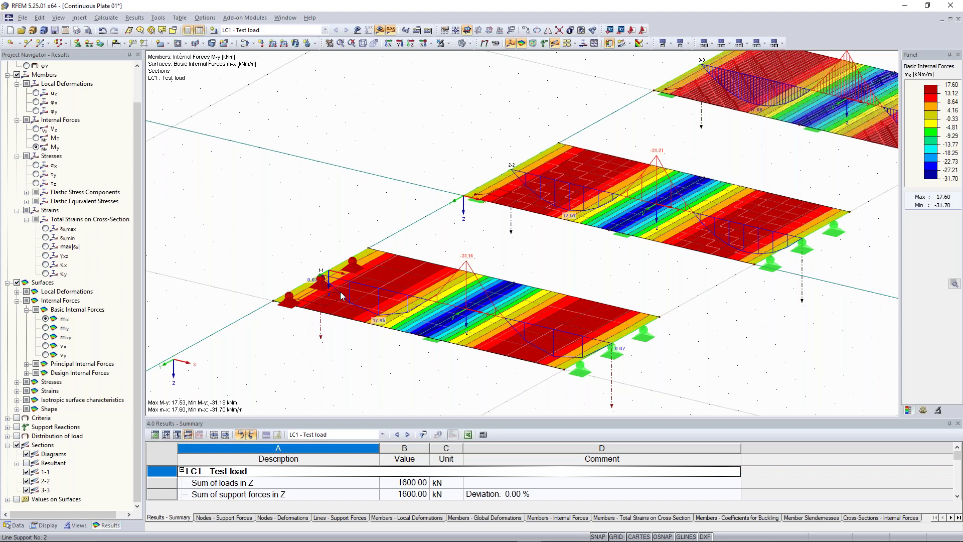
pyautogui.moveTo(341, 296); pyautogui.dragTo(221, 388, button='middle')
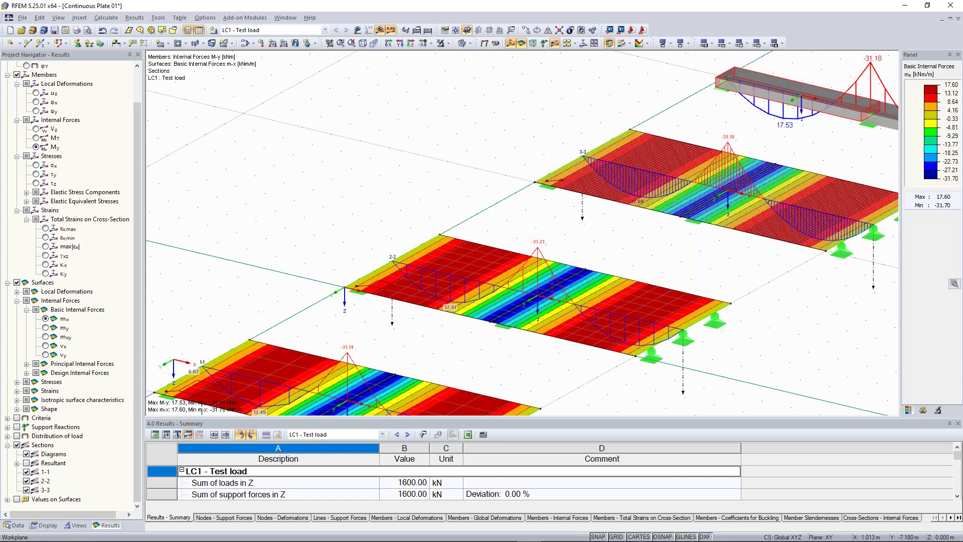
pyautogui.scroll(4, 514, 217)
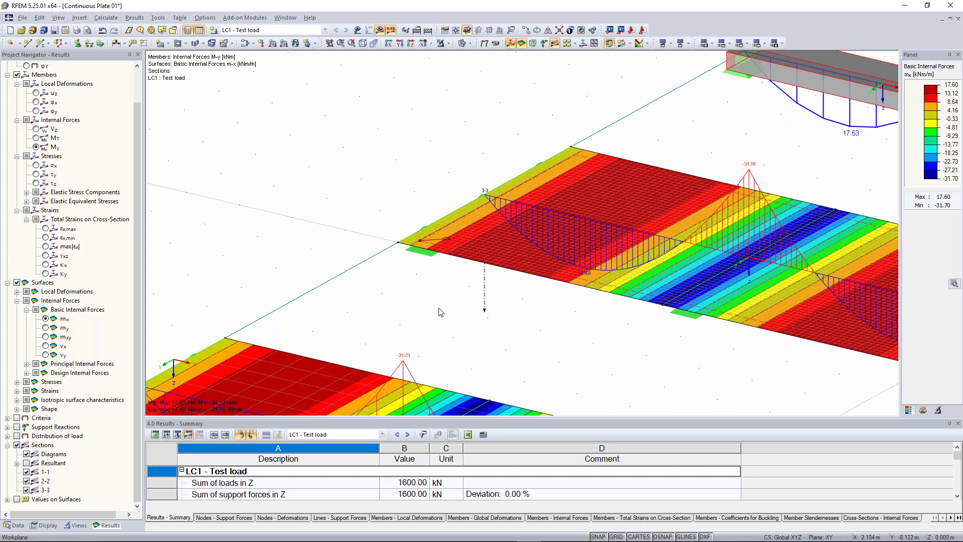
# Step: Compare the mx peaks in the spans and over the middle support across the three mesh densities with the beam's My peaks
pyautogui.scroll(-5, 638, 129)
pyautogui.scroll(4, 522, 127)
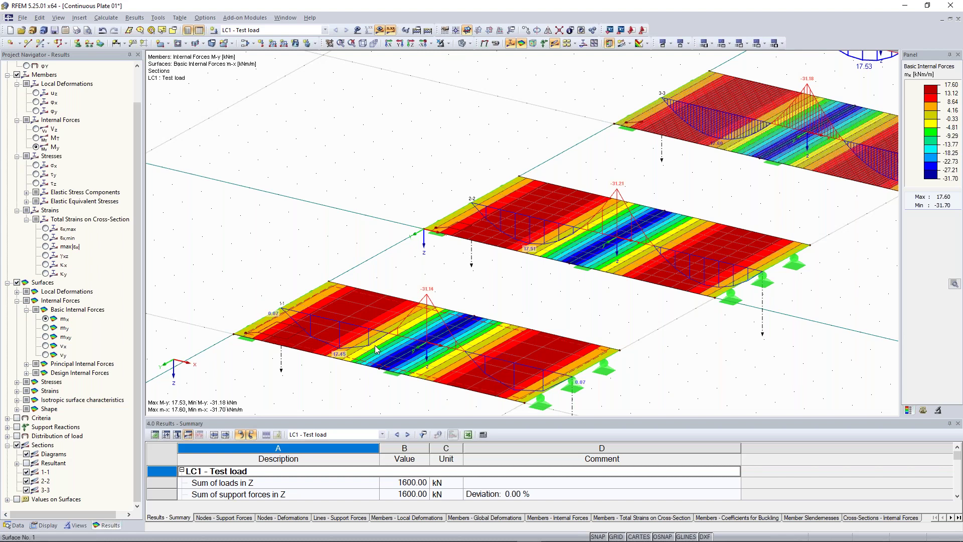
pyautogui.scroll(2, 535, 258)
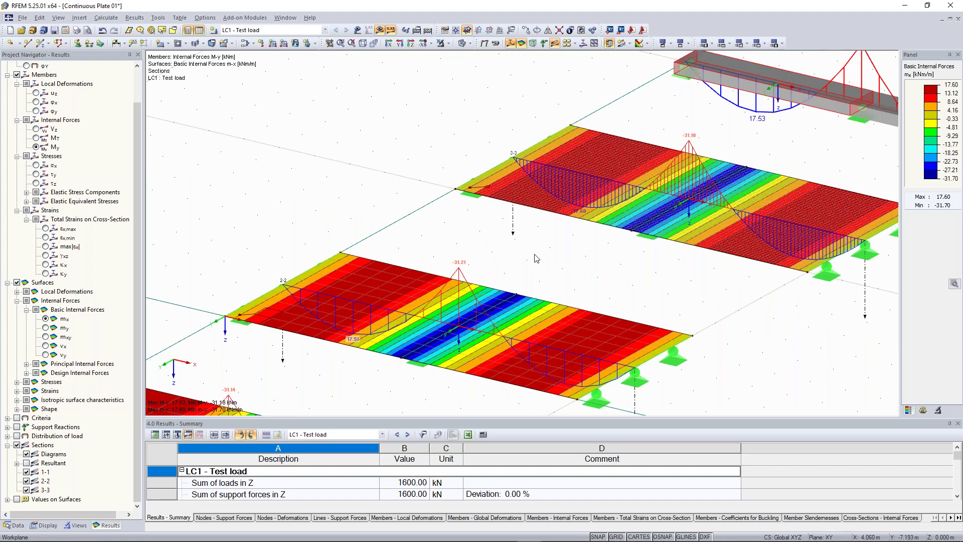
pyautogui.scroll(-2, 420, 247)
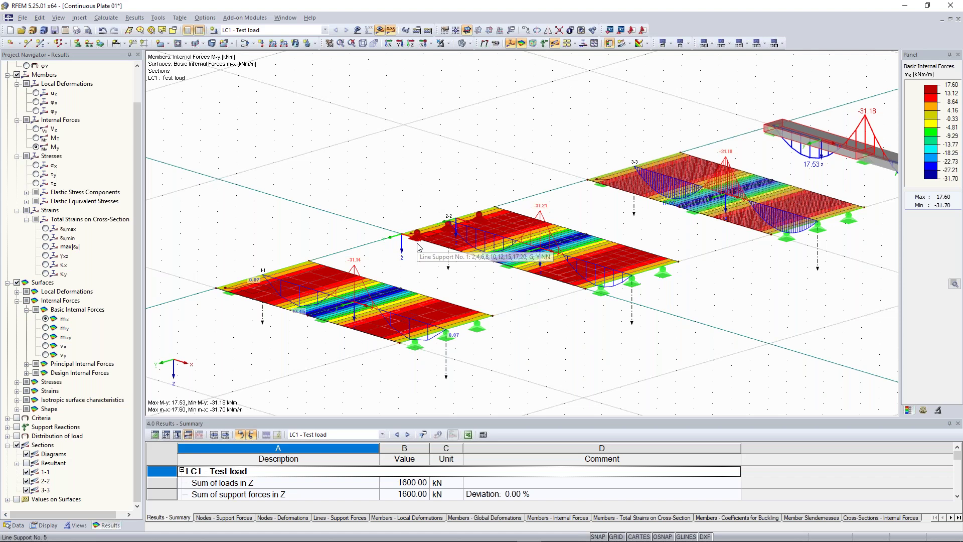
pyautogui.moveTo(635, 86); pyautogui.dragTo(467, 134, button='middle')
pyautogui.scroll(4, 506, 309)
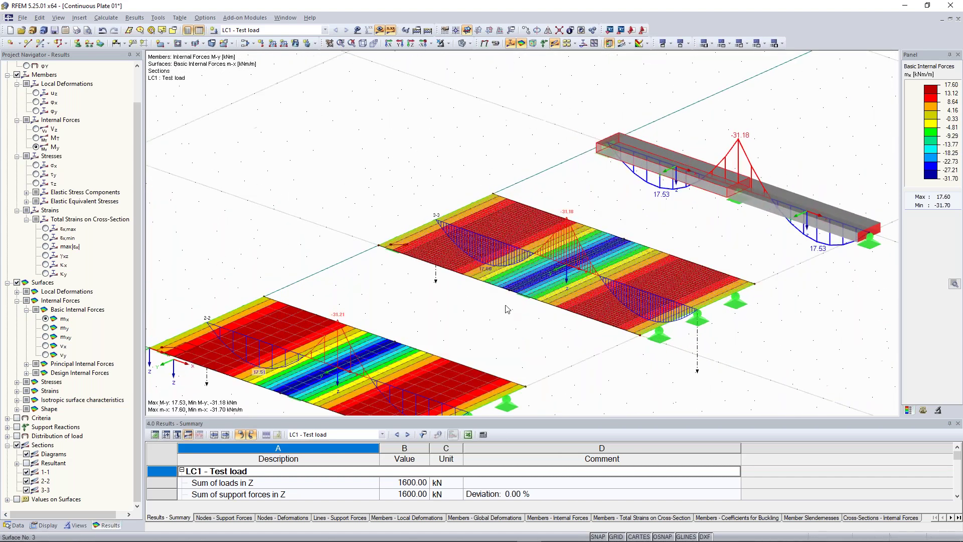
pyautogui.scroll(-3, 465, 310)
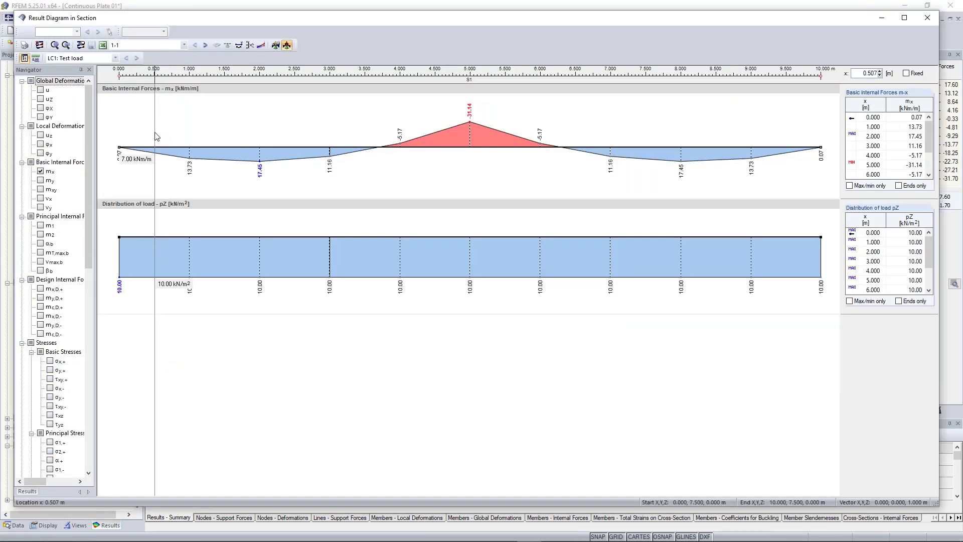
# Step: Switch the section result diagram from 1-1 to 3-3 to examine its mx distribution, and close the diagram window
pyautogui.click(161, 44)
pyautogui.click(141, 67)
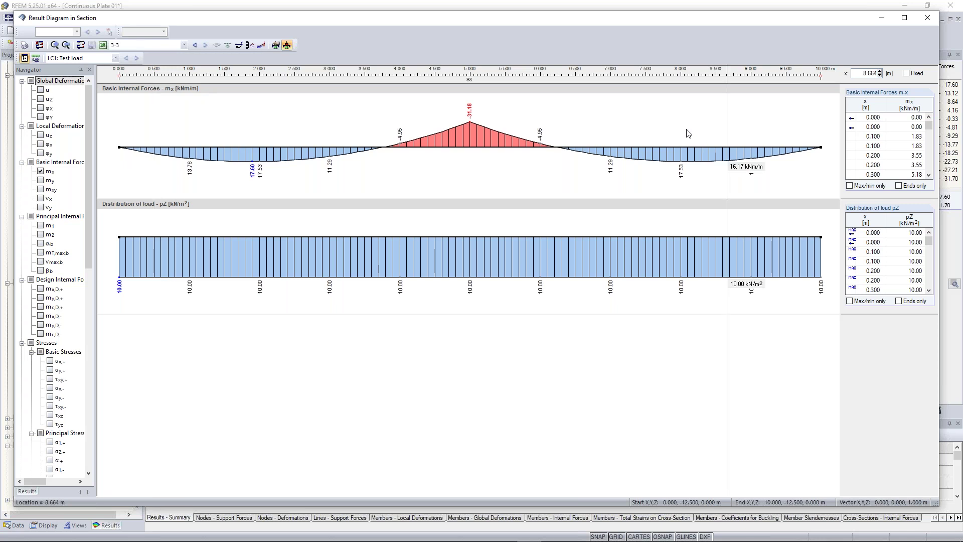
pyautogui.click(928, 22)
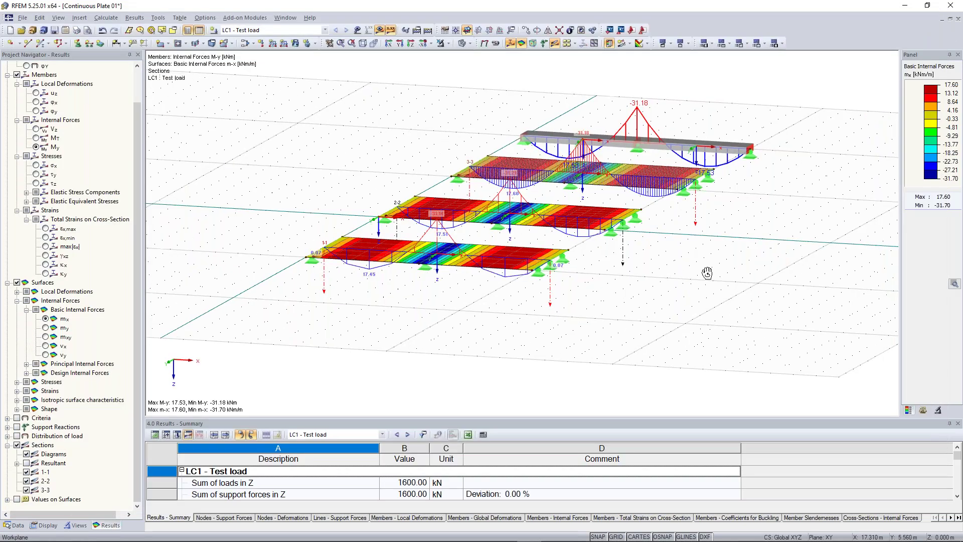
pyautogui.moveTo(708, 273); pyautogui.dragTo(359, 225, button='middle')
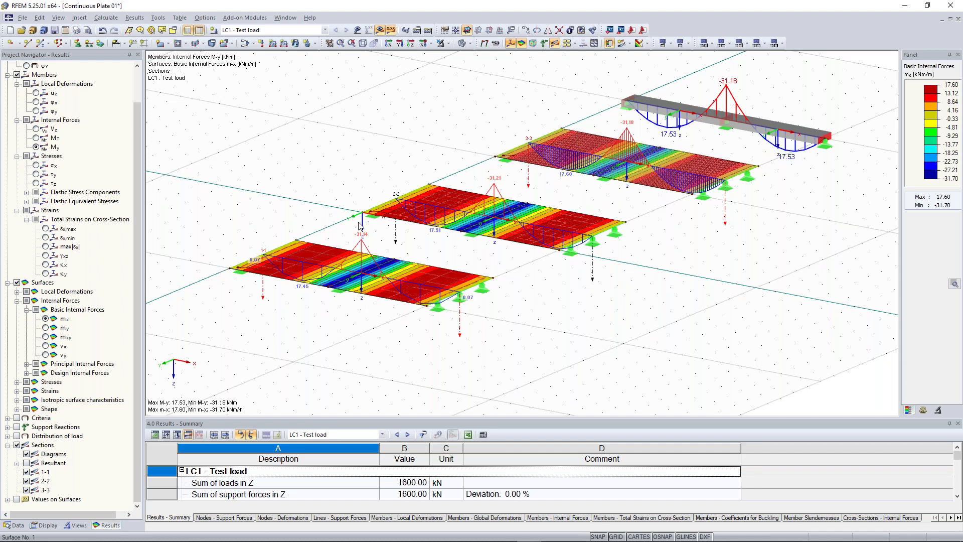
pyautogui.keyDown('ctrl'); pyautogui.moveTo(359, 225); pyautogui.dragTo(554, 226, button='middle'); pyautogui.keyUp('ctrl')
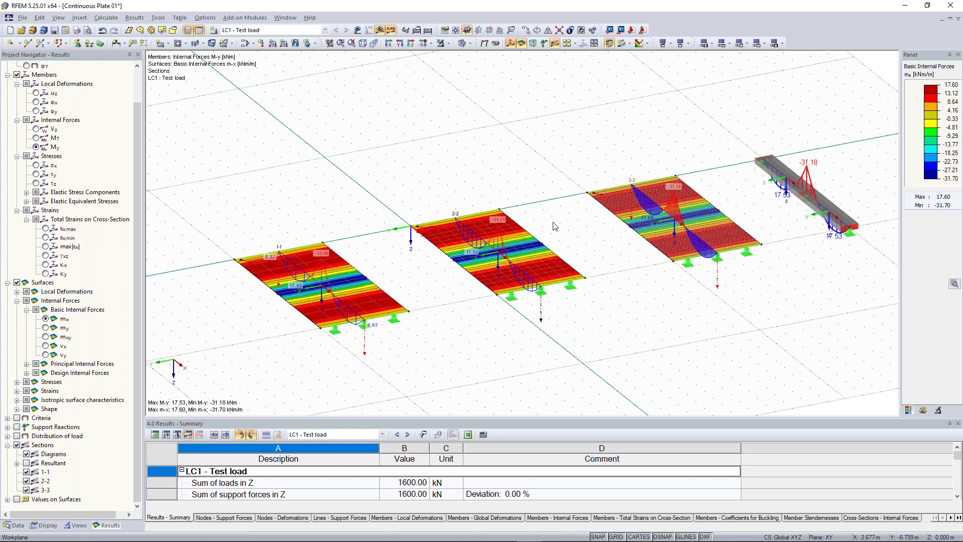
pyautogui.scroll(-1, 502, 227)
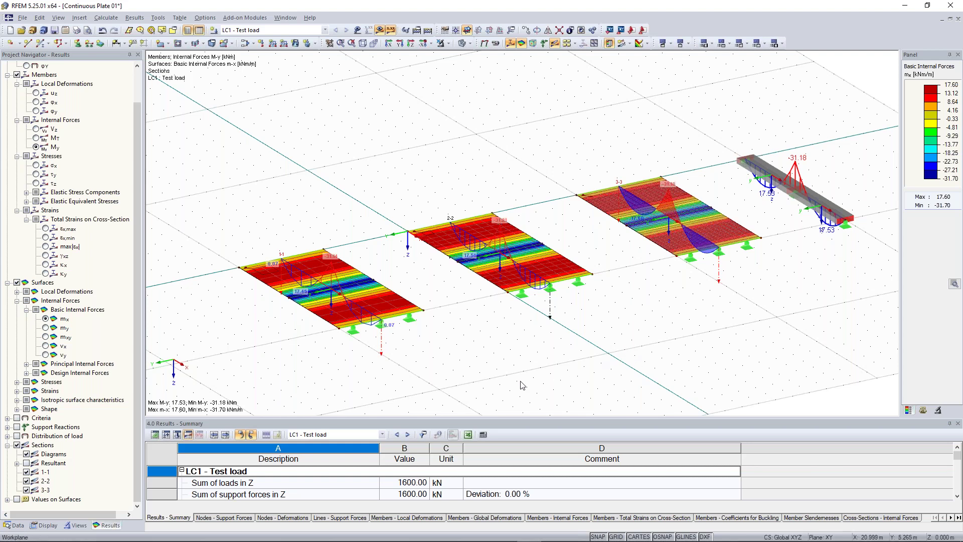
pyautogui.keyDown('ctrl'); pyautogui.moveTo(442, 371); pyautogui.dragTo(401, 373, button='middle'); pyautogui.keyUp('ctrl')
pyautogui.keyDown('ctrl'); pyautogui.moveTo(627, 286); pyautogui.dragTo(613, 307, button='middle'); pyautogui.keyUp('ctrl')
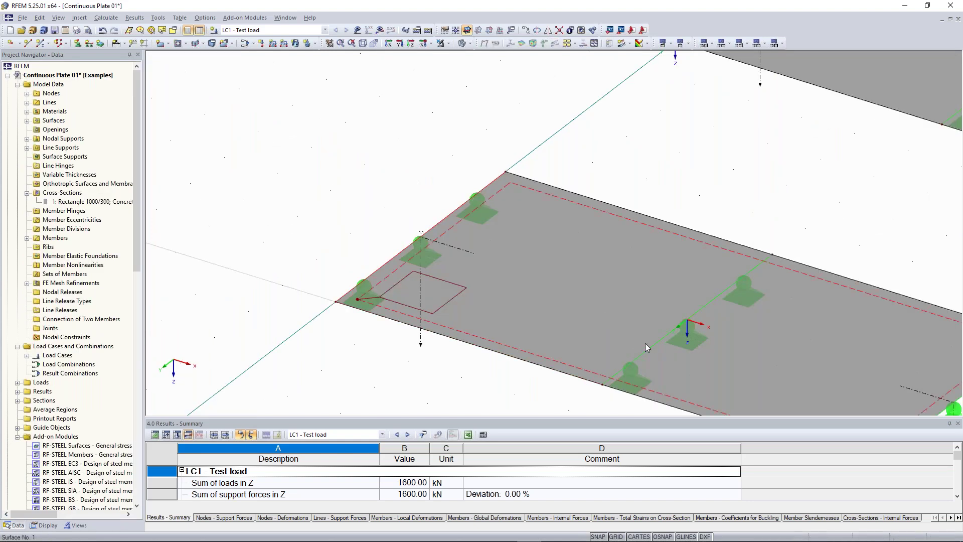
# Step: Inspect the FE mesh refinements assigned to the surfaces of the three plates
pyautogui.click(580, 229)
pyautogui.click(355, 141)
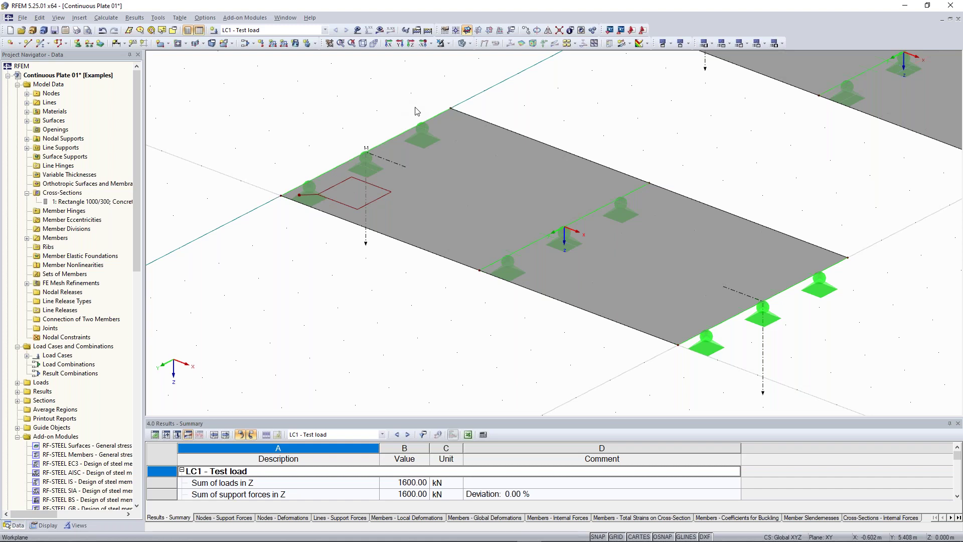
pyautogui.scroll(1, 311, 255)
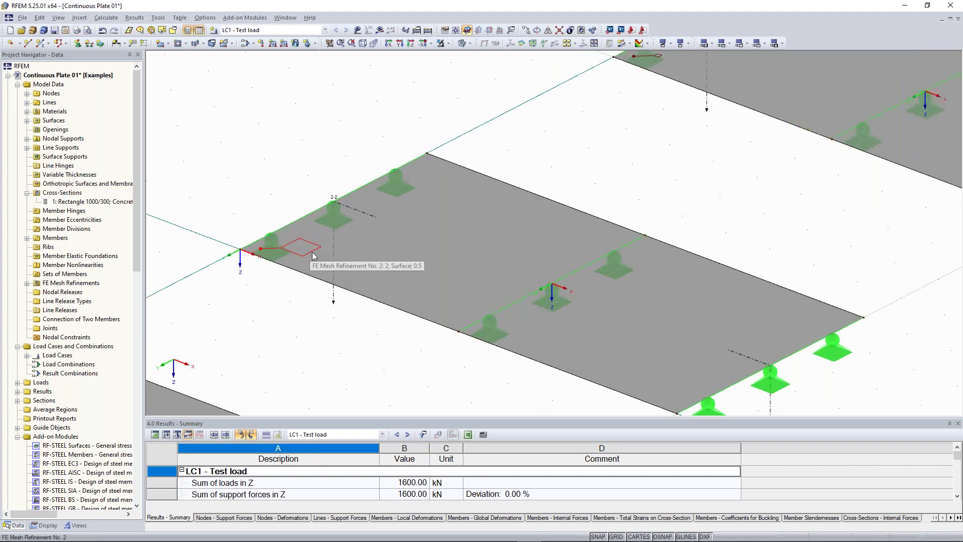
pyautogui.scroll(-1, 460, 191)
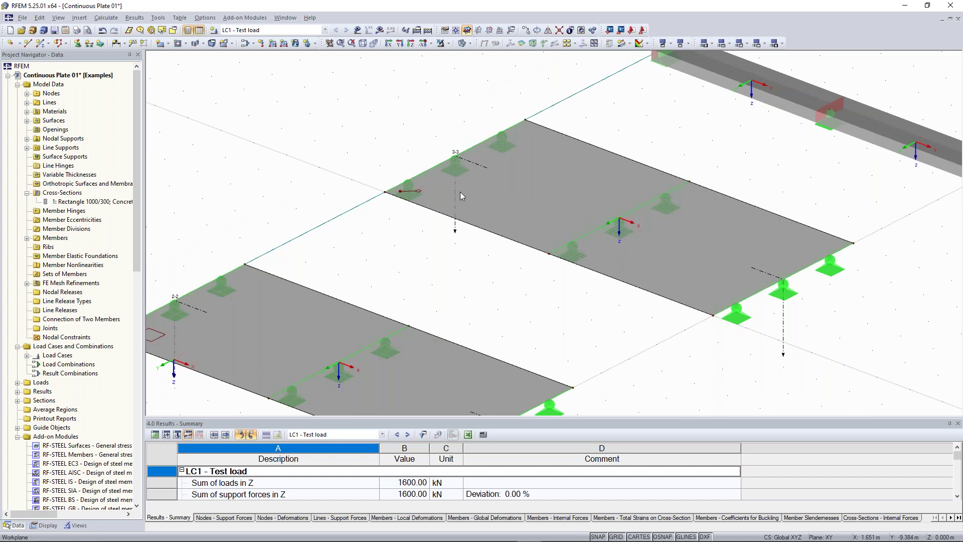
pyautogui.scroll(1, 460, 192)
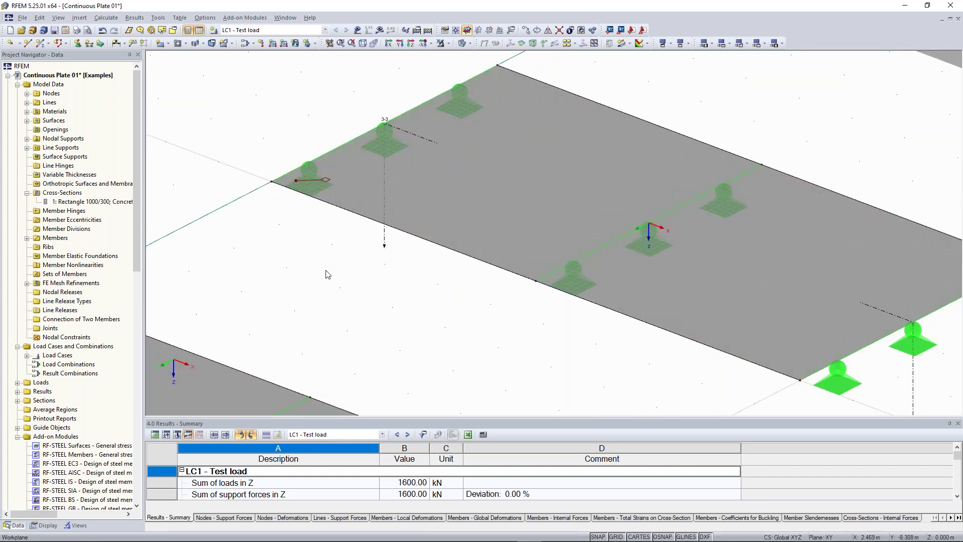
pyautogui.scroll(-1, 327, 273)
pyautogui.scroll(1, 380, 218)
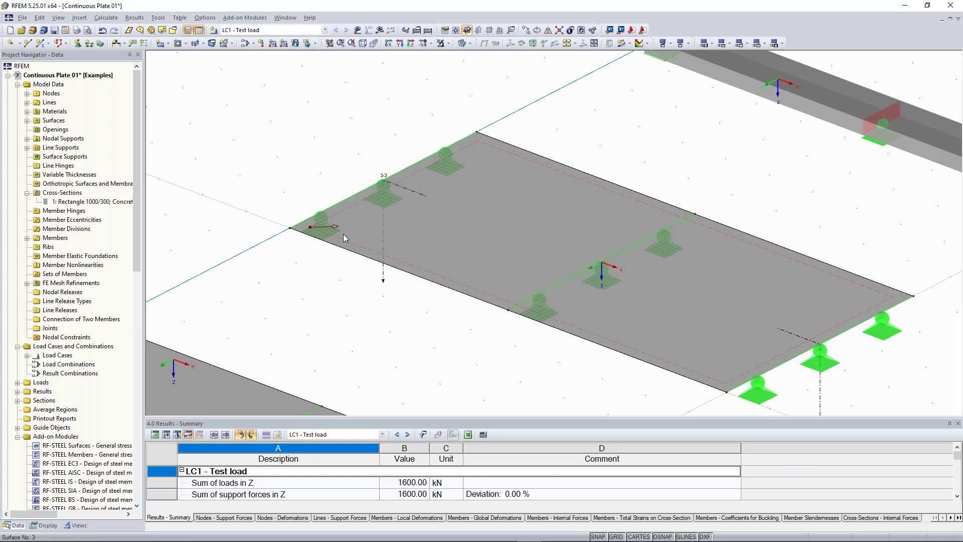
pyautogui.scroll(-3, 715, 305)
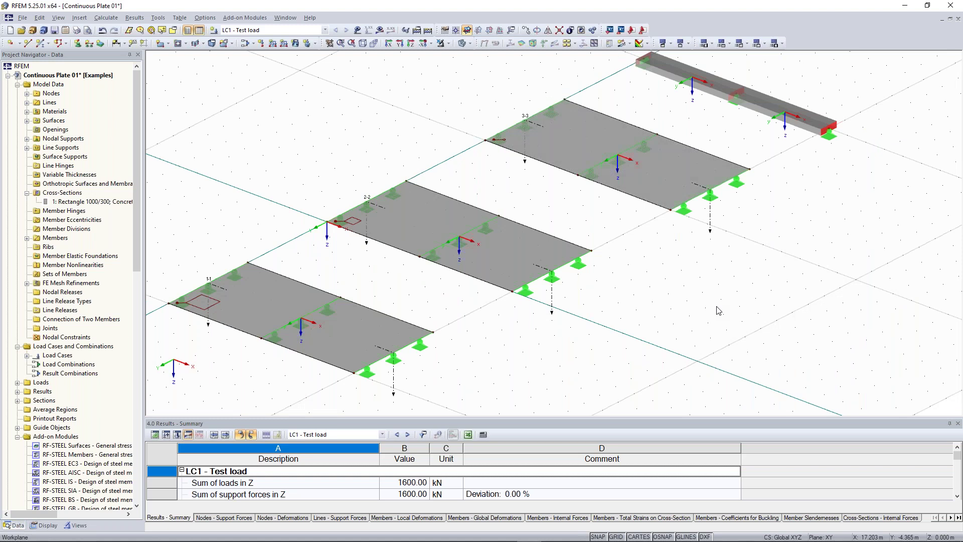
# Step: Examine the two-span beam with its supports and local axes beside the plate with the finest mesh
pyautogui.keyDown('ctrl'); pyautogui.moveTo(718, 311); pyautogui.dragTo(639, 304, button='middle'); pyautogui.keyUp('ctrl')
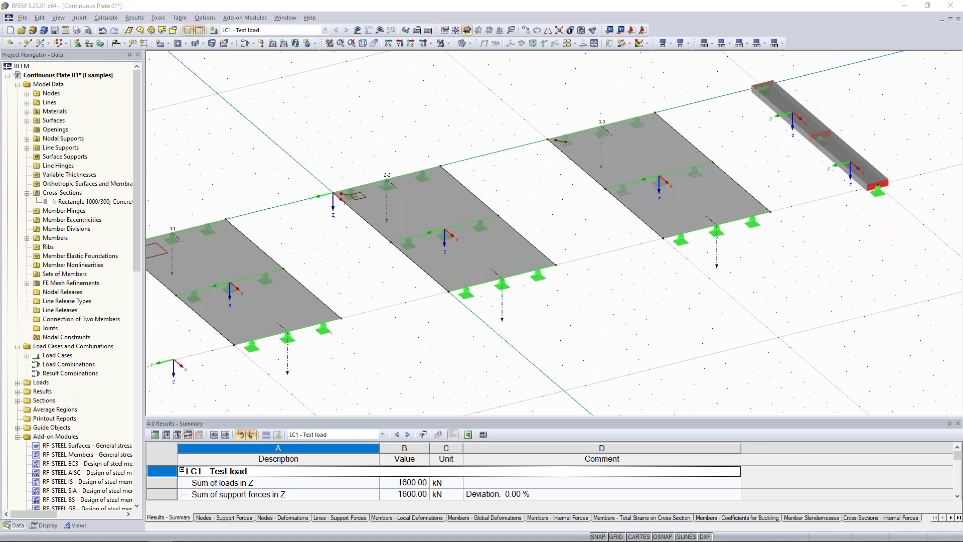
pyautogui.keyDown('ctrl'); pyautogui.moveTo(604, 222); pyautogui.dragTo(735, 152, button='middle'); pyautogui.keyUp('ctrl')
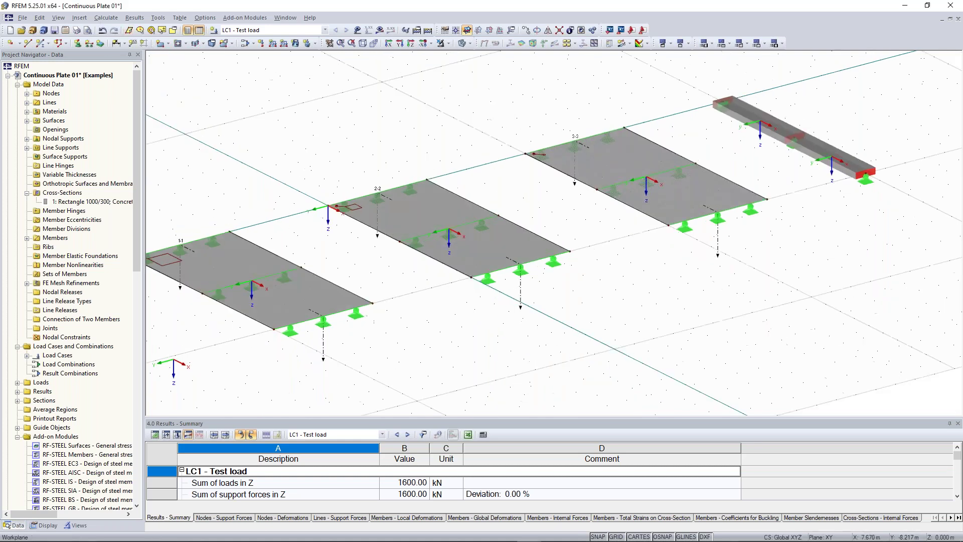
pyautogui.moveTo(677, 172); pyautogui.dragTo(609, 203, button='middle')
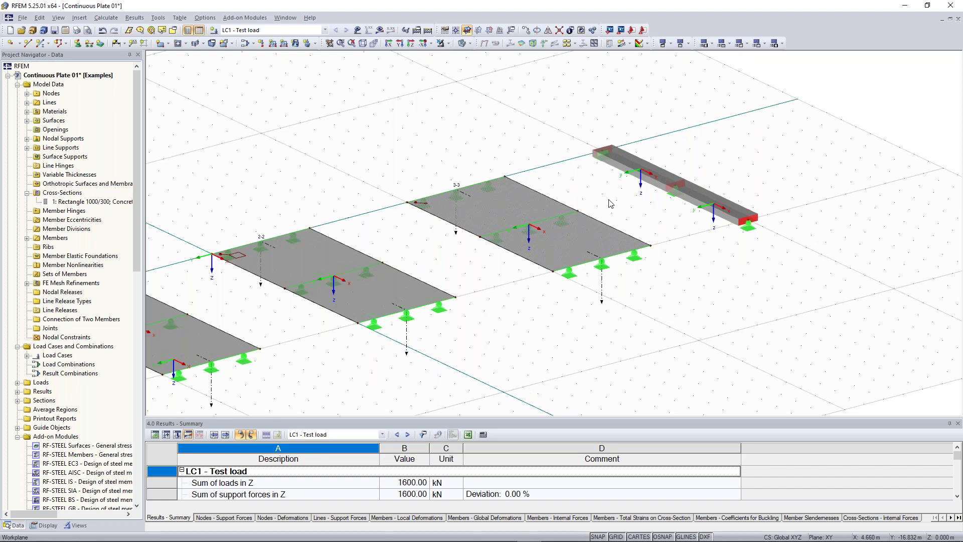
pyautogui.scroll(2, 801, 173)
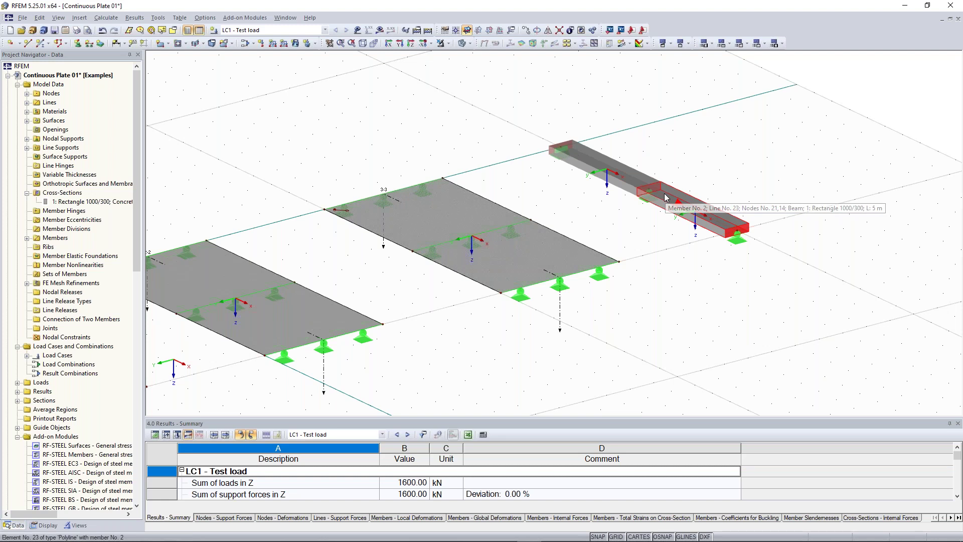
pyautogui.moveTo(666, 197); pyautogui.dragTo(629, 224, button='middle')
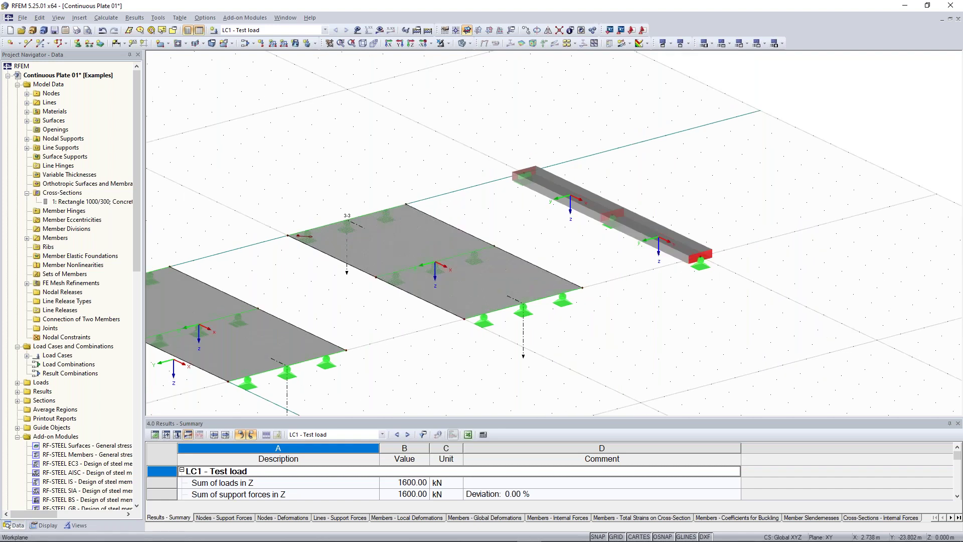
pyautogui.scroll(1, 445, 94)
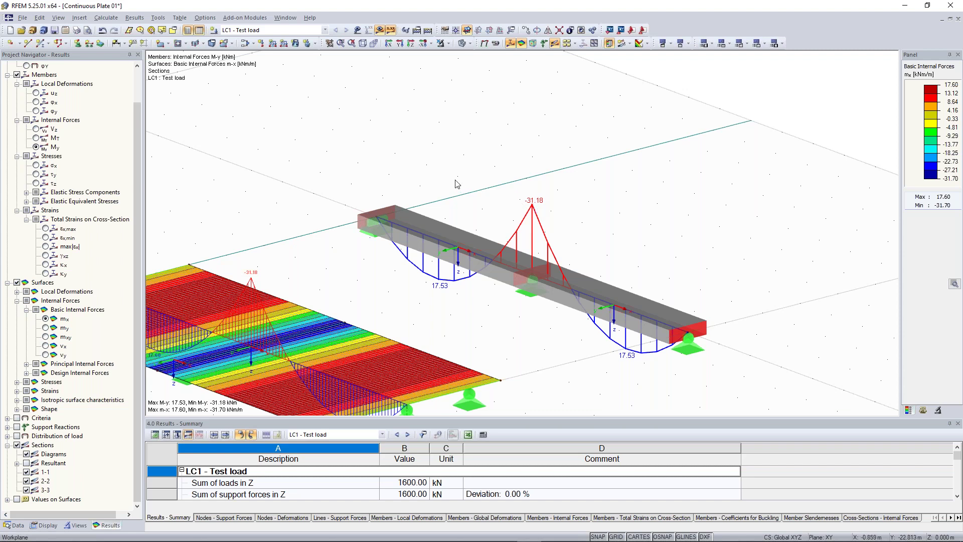
# Step: Review the global calculation parameters, including the member shear stiffness and plate bending theory options, and close the dialog
pyautogui.click(116, 20)
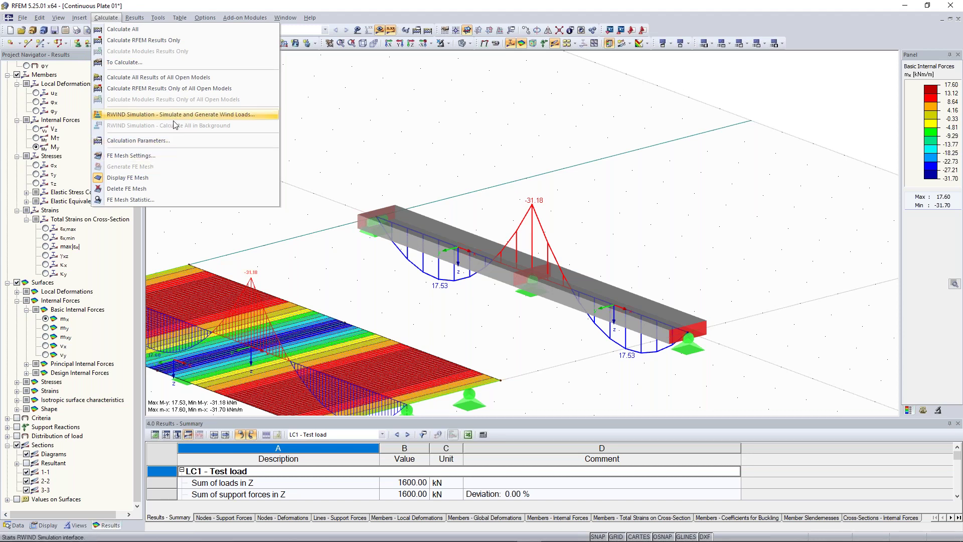
pyautogui.press('Escape')
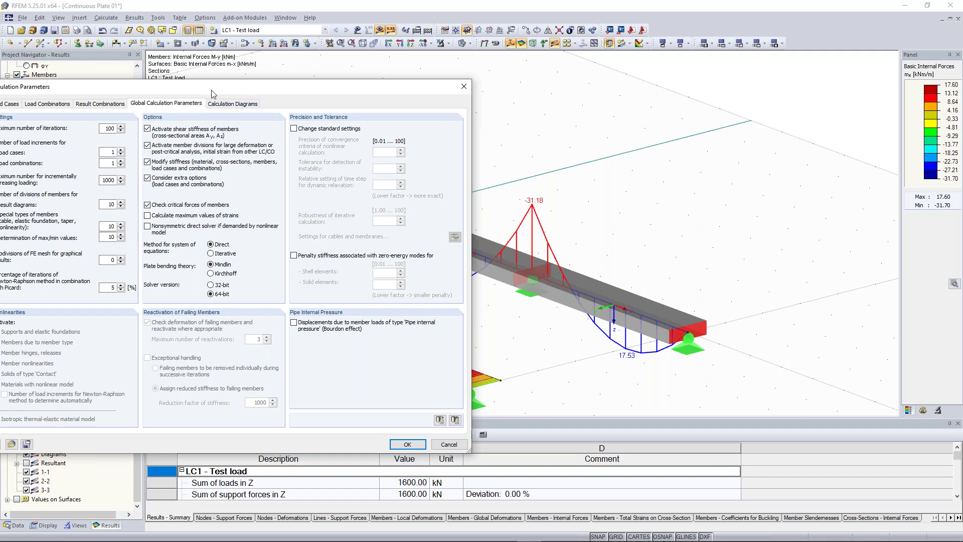
pyautogui.moveTo(213, 90); pyautogui.dragTo(288, 83)
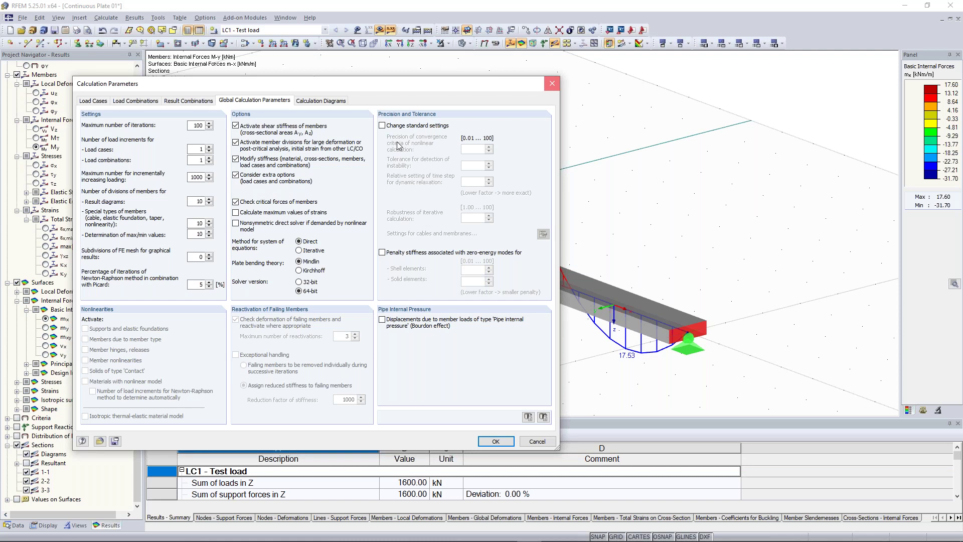
pyautogui.click(552, 84)
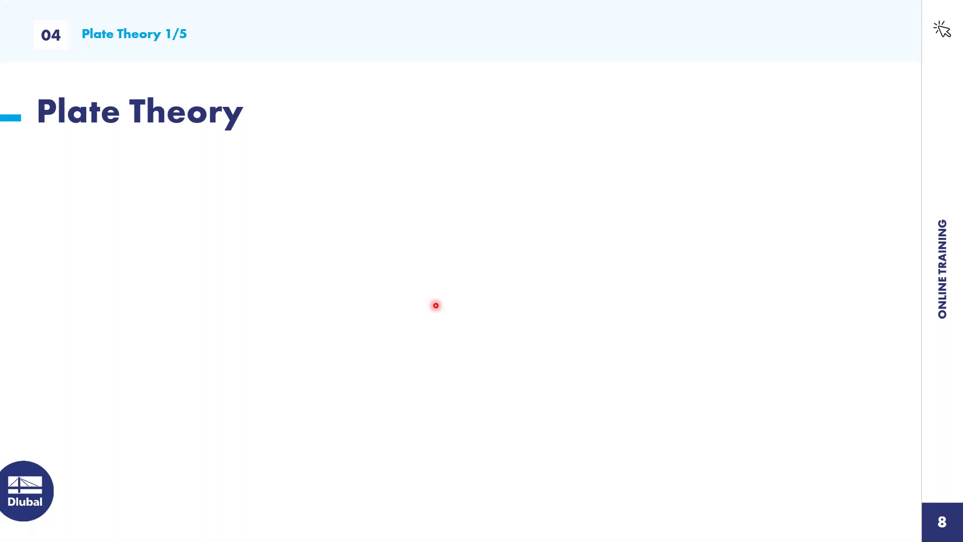
pyautogui.press('Right')
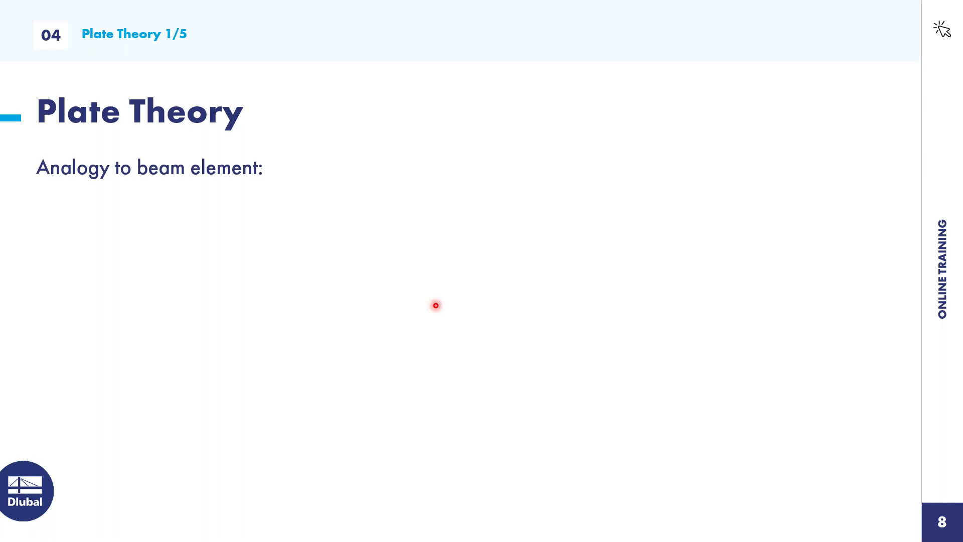
pyautogui.press('Right')
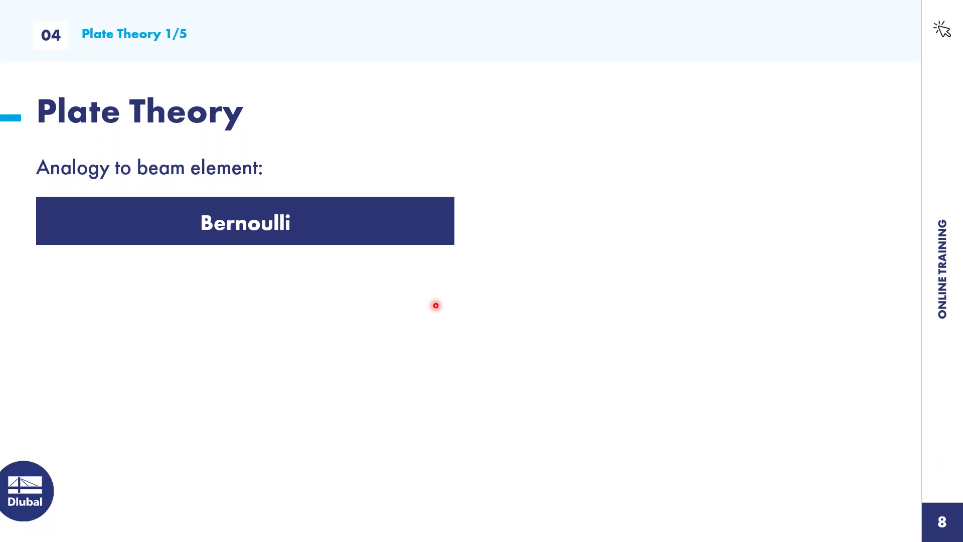
pyautogui.press('Right')
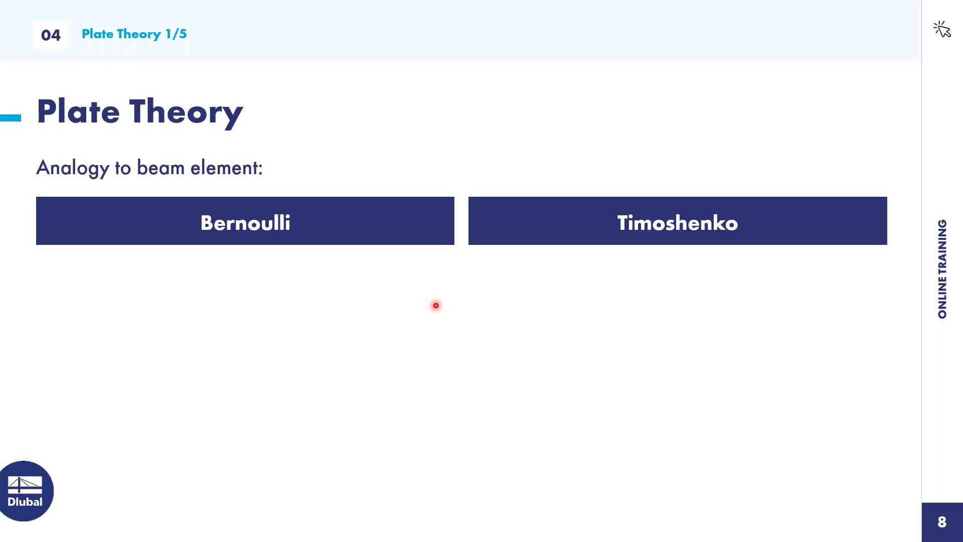
pyautogui.press('Right')
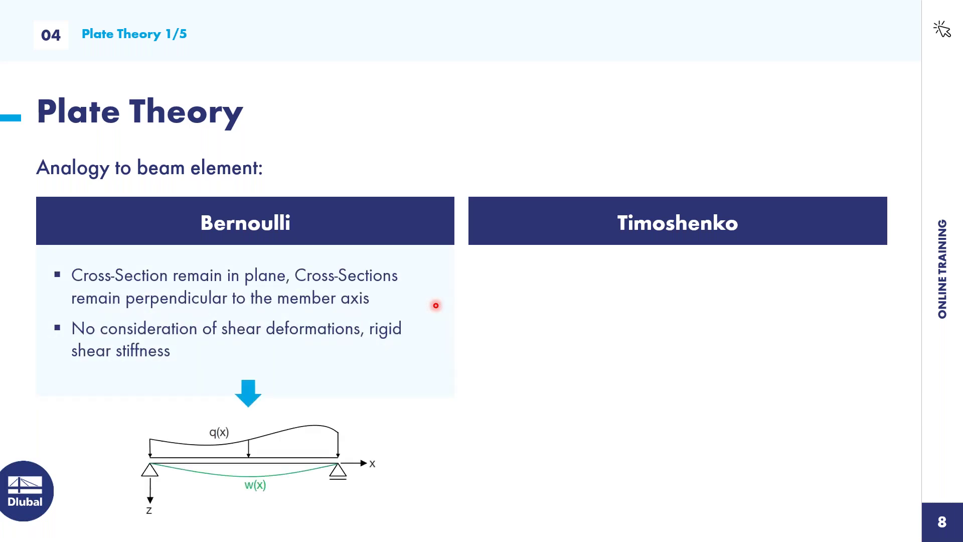
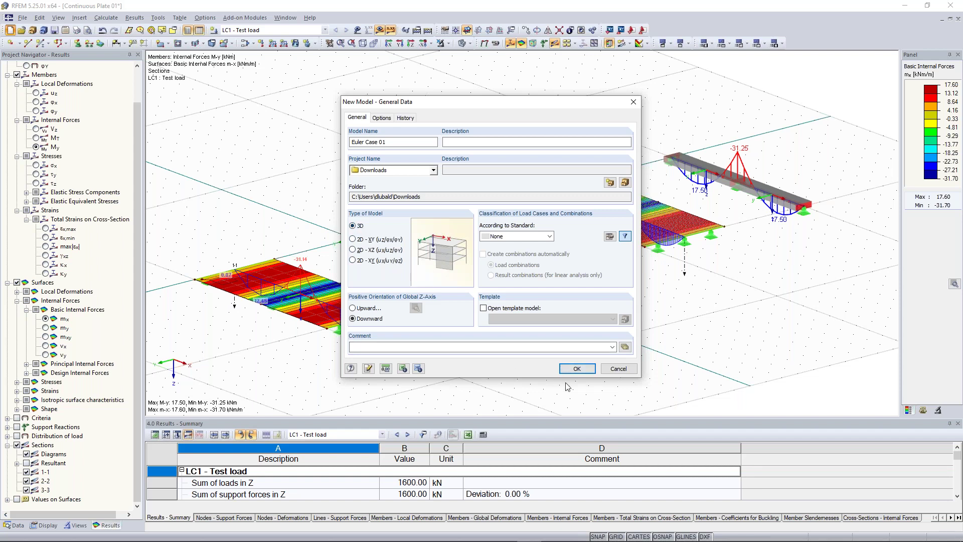
# Step: Create the 3D model Euler Case 01 in the Downloads project, with the global Z-axis oriented downward and no standard
pyautogui.click(580, 370)
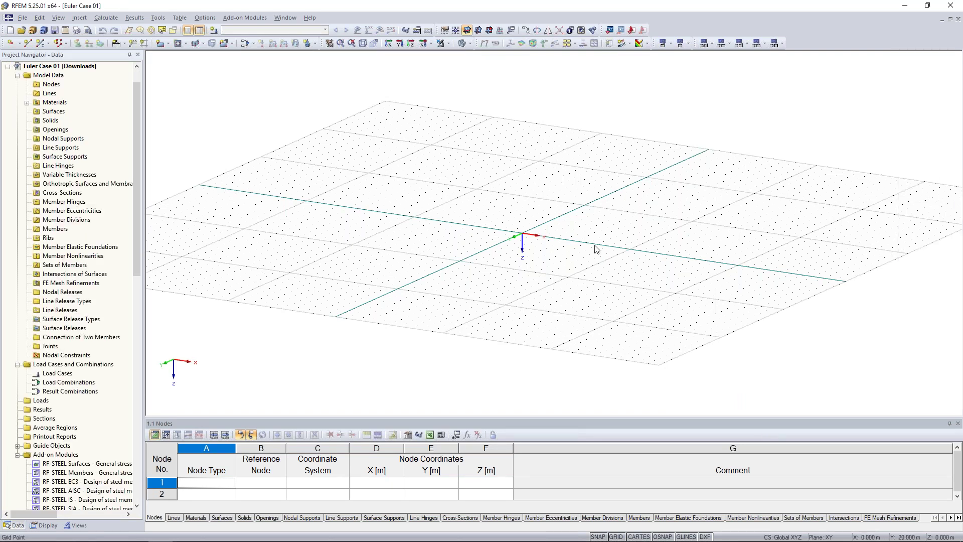
pyautogui.scroll(1, 561, 184)
pyautogui.scroll(3, 558, 193)
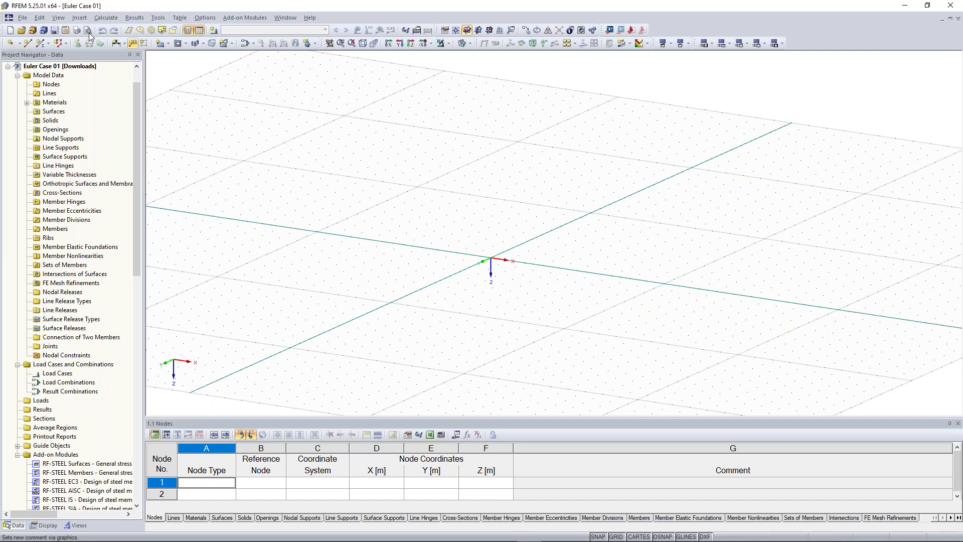
# Step: Start a new beam member and choose the rolled I-section HEB 300 from the cross-section library for its start
pyautogui.click(40, 45)
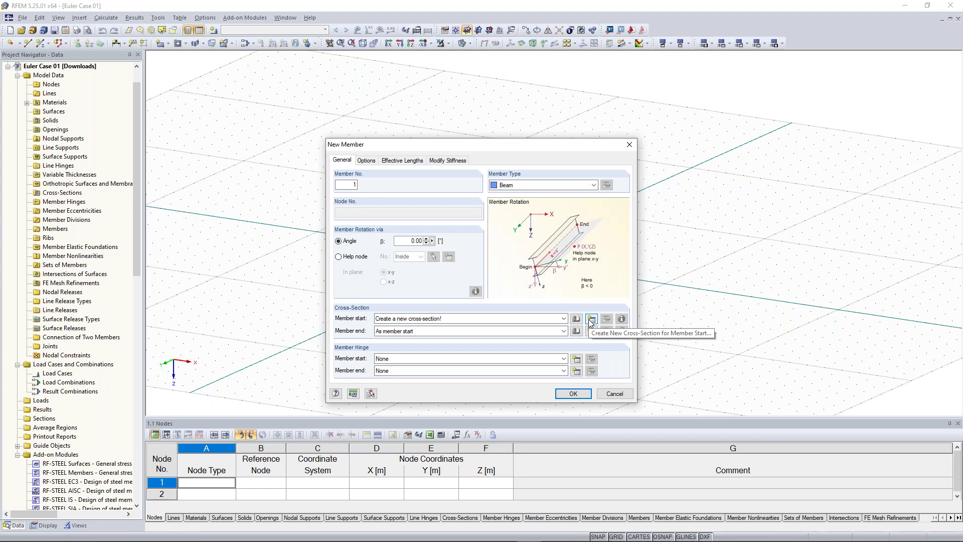
pyautogui.click(590, 319)
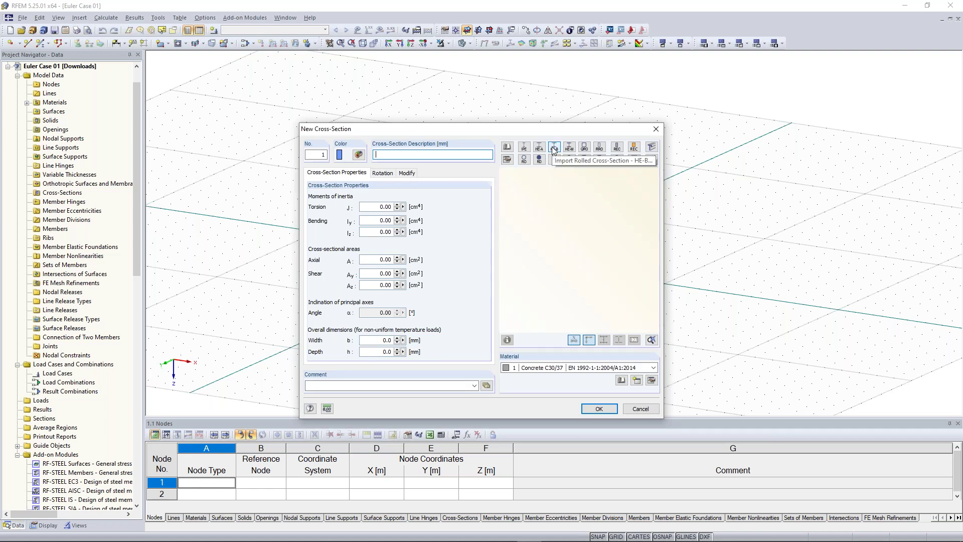
pyautogui.click(510, 146)
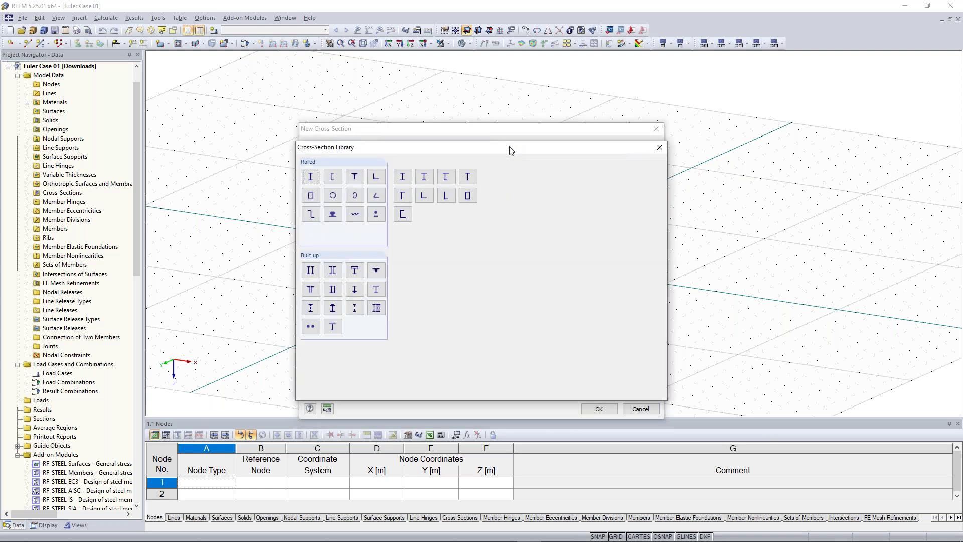
pyautogui.click(312, 176)
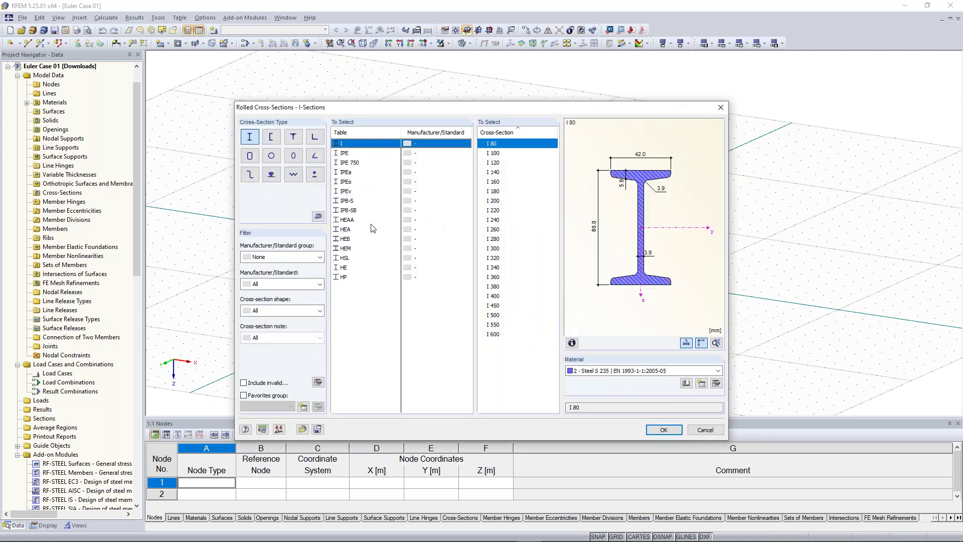
pyautogui.click(352, 239)
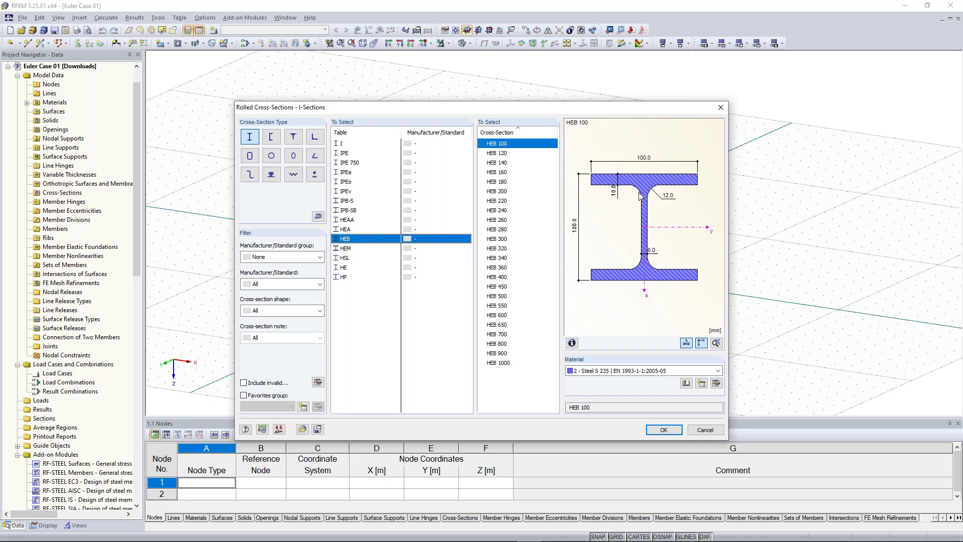
pyautogui.click(505, 242)
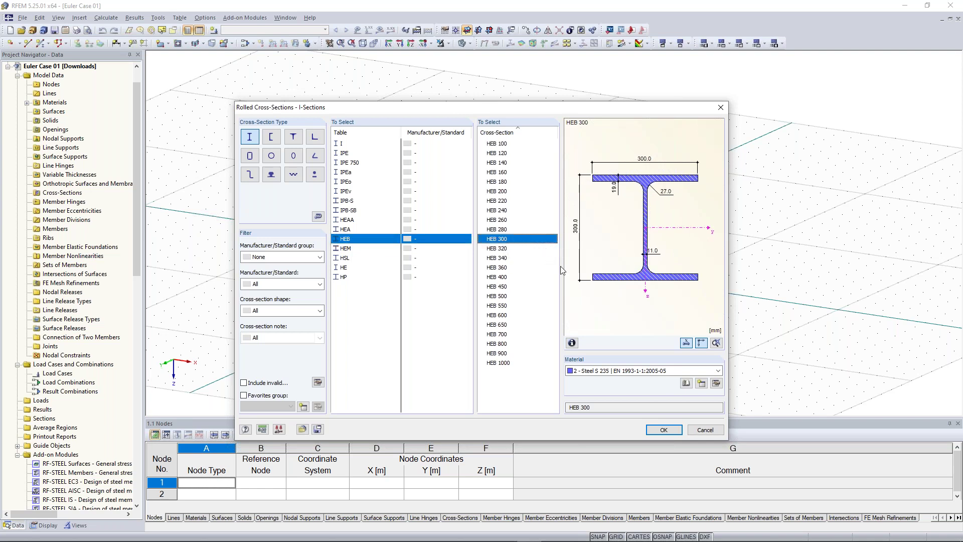
# Step: Assign Steel S 235 (EN 1993-1-1:2005-05) from the material library to the HEB 300 section and accept the new cross-section
pyautogui.click(624, 371)
pyautogui.click(623, 371)
pyautogui.click(604, 373)
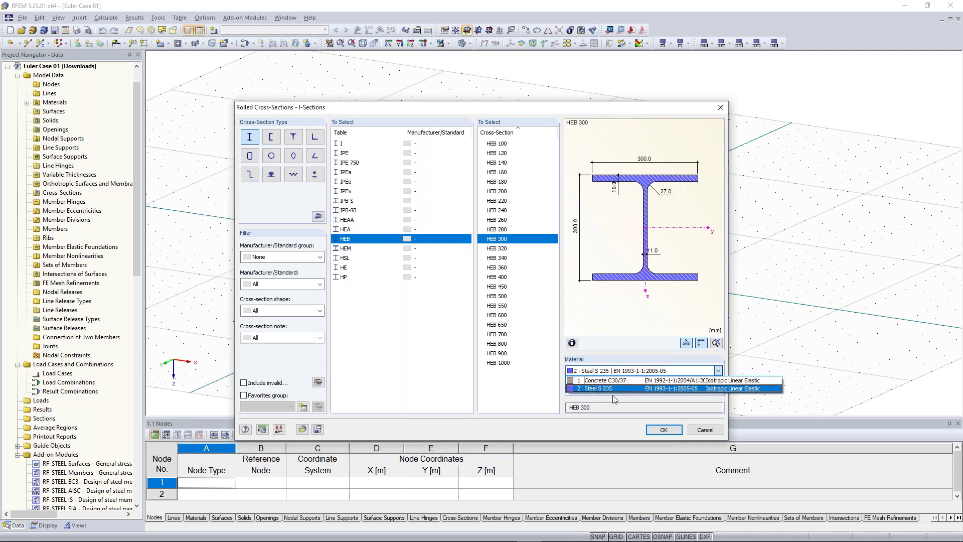
pyautogui.click(612, 393)
pyautogui.click(719, 385)
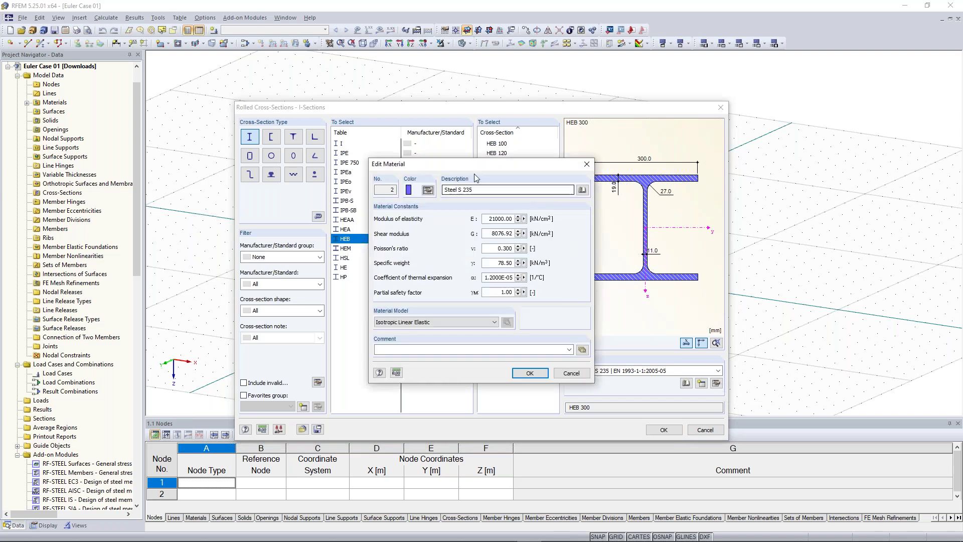
pyautogui.click(491, 189)
pyautogui.click(492, 190)
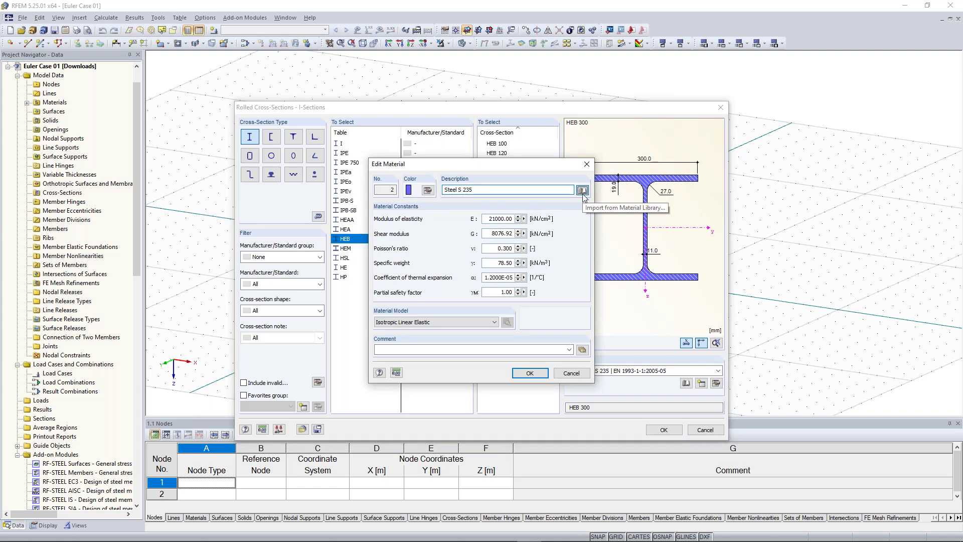
pyautogui.click(582, 192)
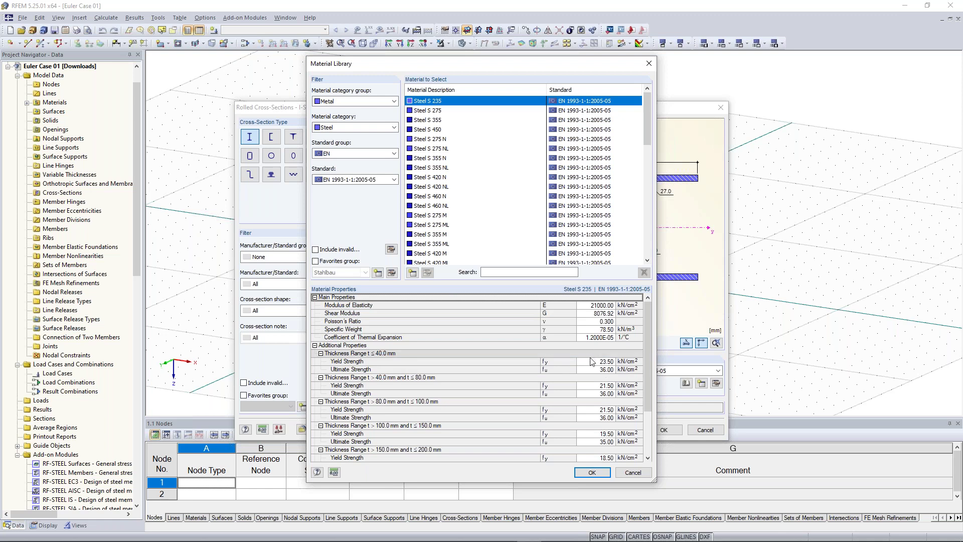
pyautogui.click(592, 473)
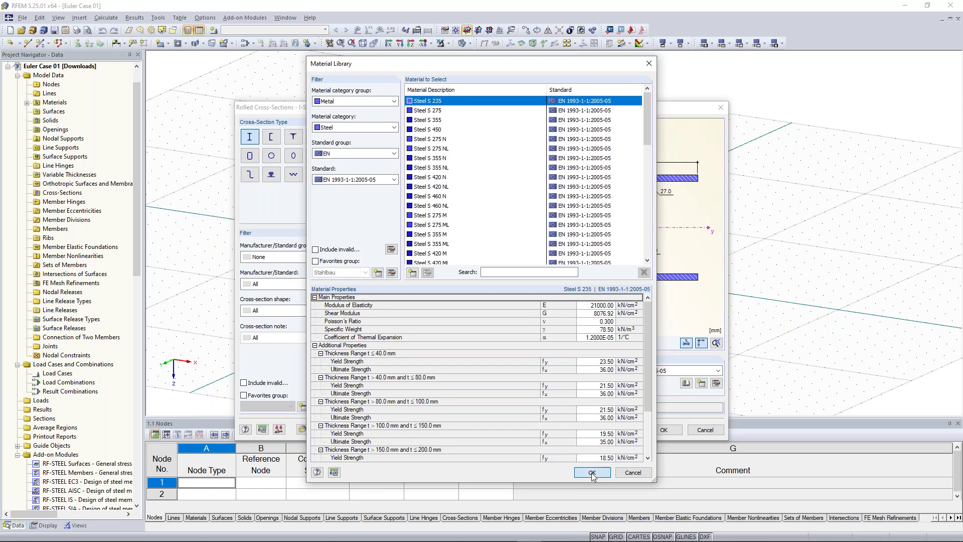
pyautogui.click(530, 373)
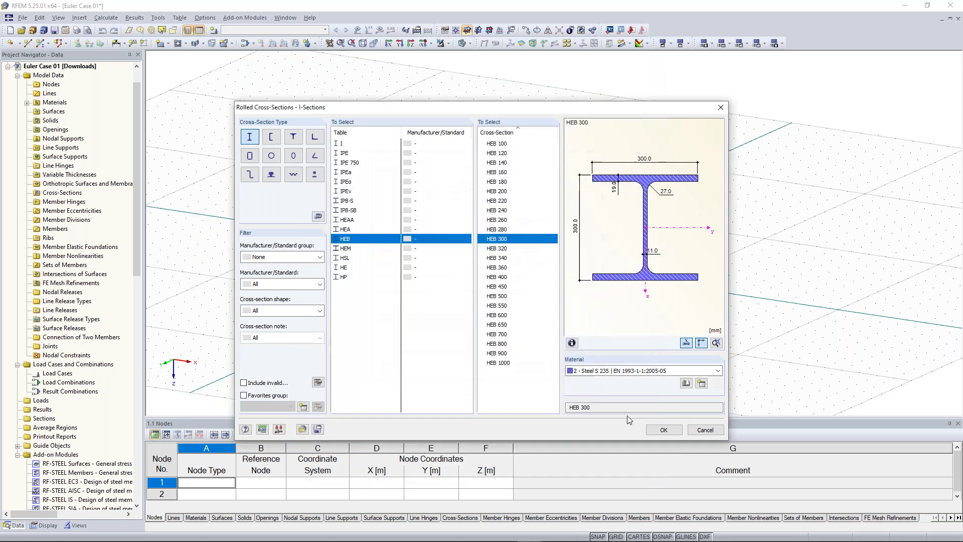
pyautogui.click(663, 430)
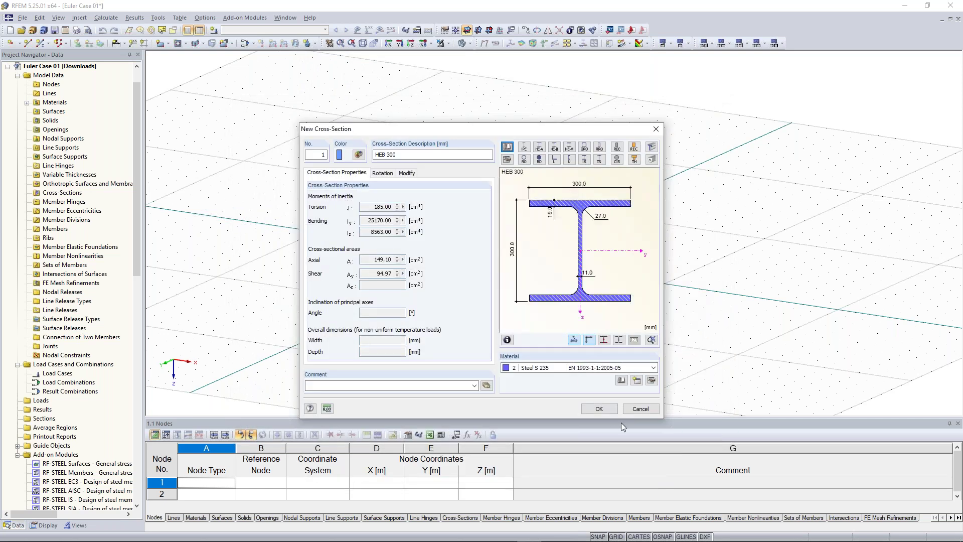
pyautogui.click(599, 408)
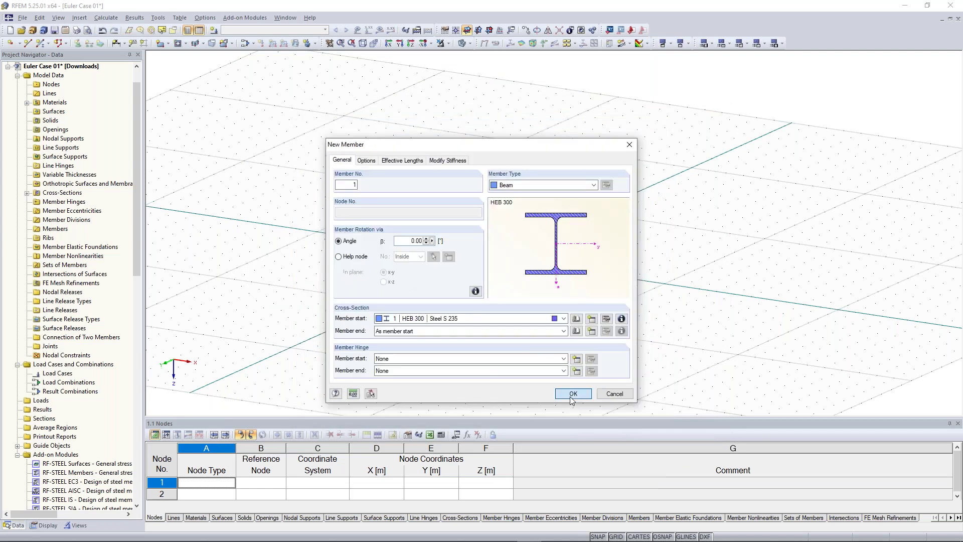
# Step: Place the vertical HEB 300 member from the grid origin to Z = -10 m and set XY as the current work plane
pyautogui.press('Return')
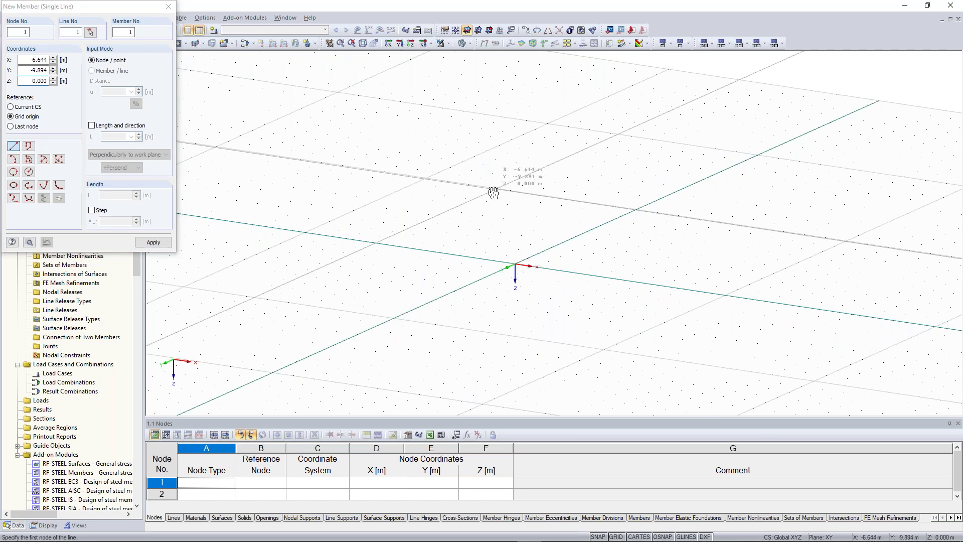
pyautogui.moveTo(493, 192); pyautogui.dragTo(475, 216, button='middle')
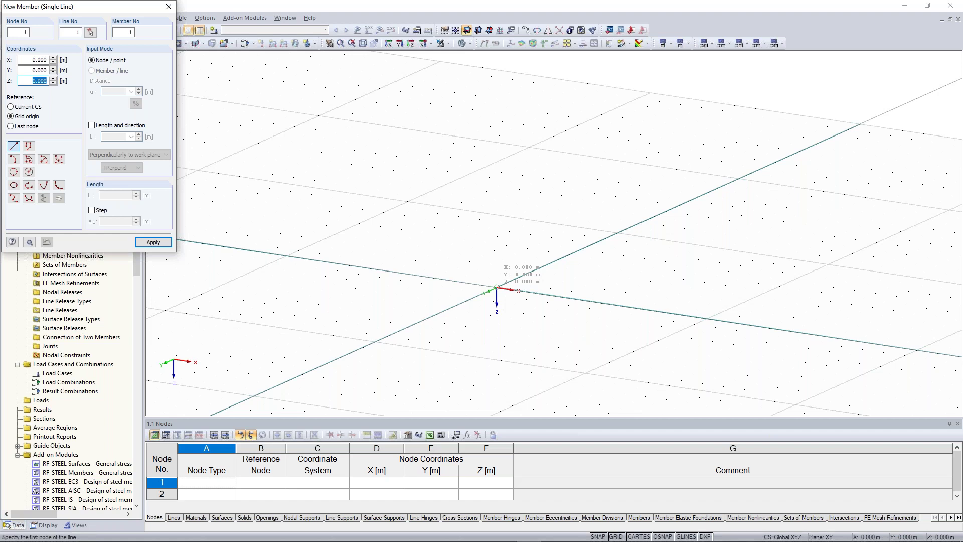
pyautogui.click(496, 287)
pyautogui.keyDown('ctrl'); pyautogui.moveTo(483, 217); pyautogui.dragTo(392, 332, button='middle'); pyautogui.keyUp('ctrl')
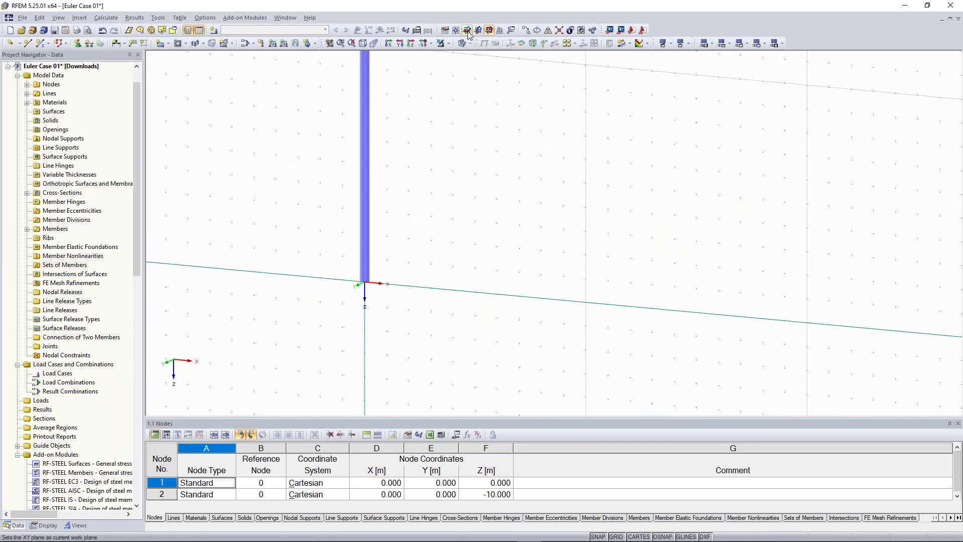
pyautogui.click(467, 31)
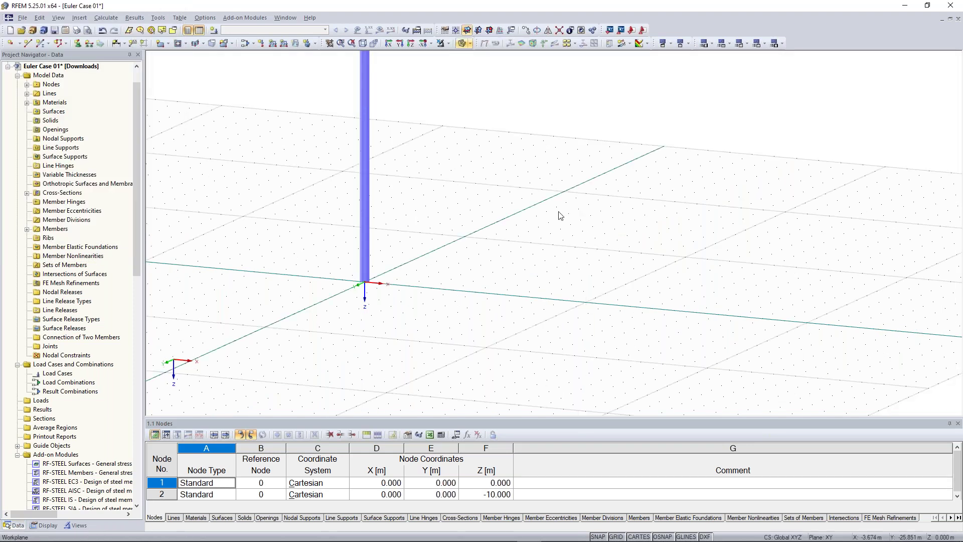
pyautogui.moveTo(560, 216); pyautogui.dragTo(500, 235, button='middle')
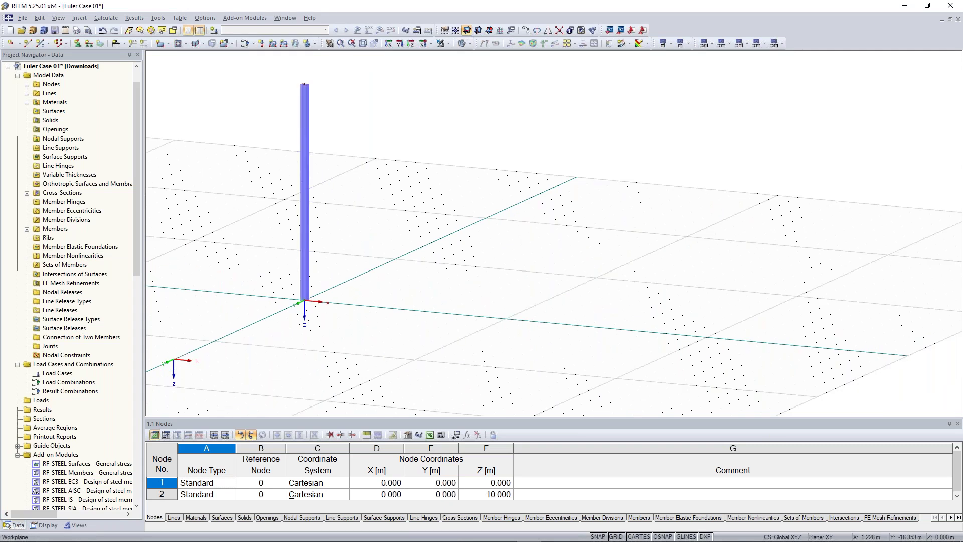
pyautogui.click(42, 43)
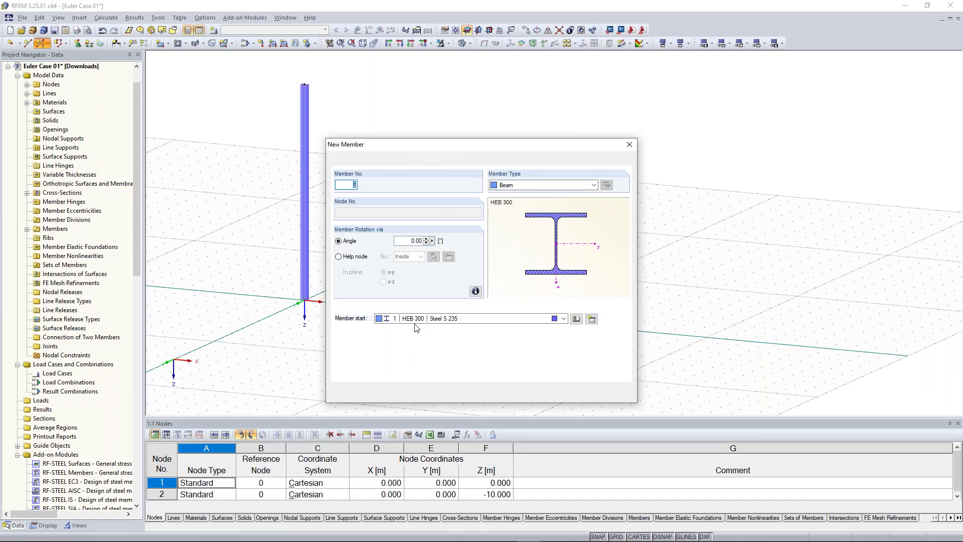
pyautogui.click(567, 394)
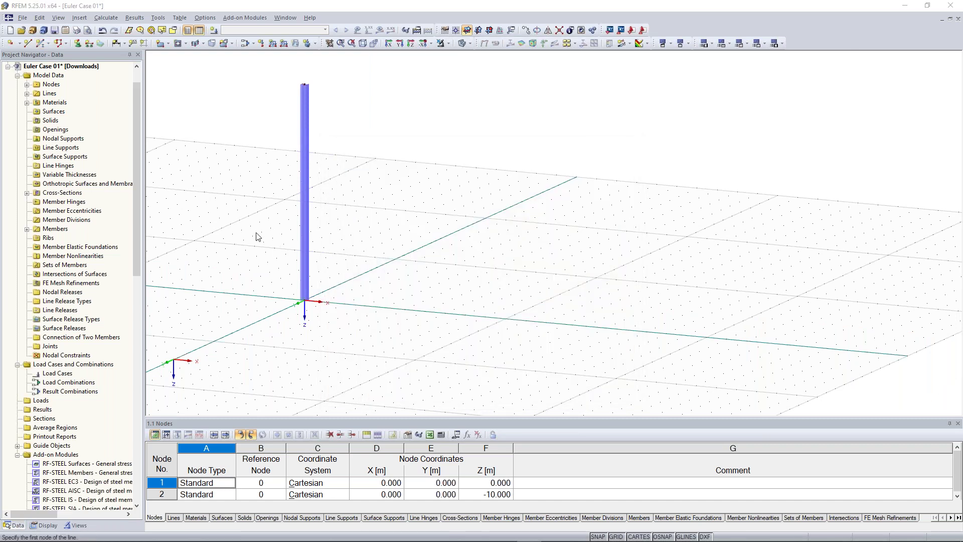
pyautogui.click(126, 129)
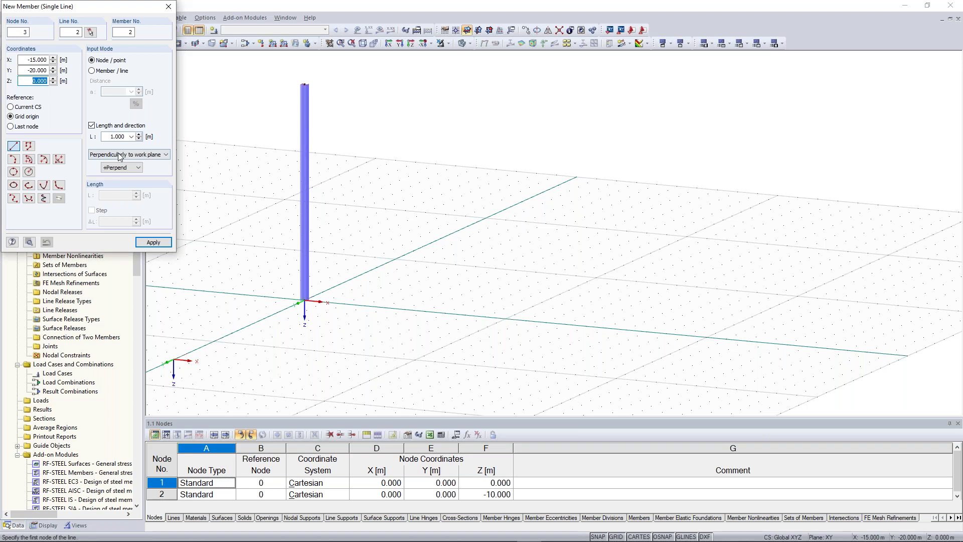
pyautogui.click(121, 167)
pyautogui.press('Escape')
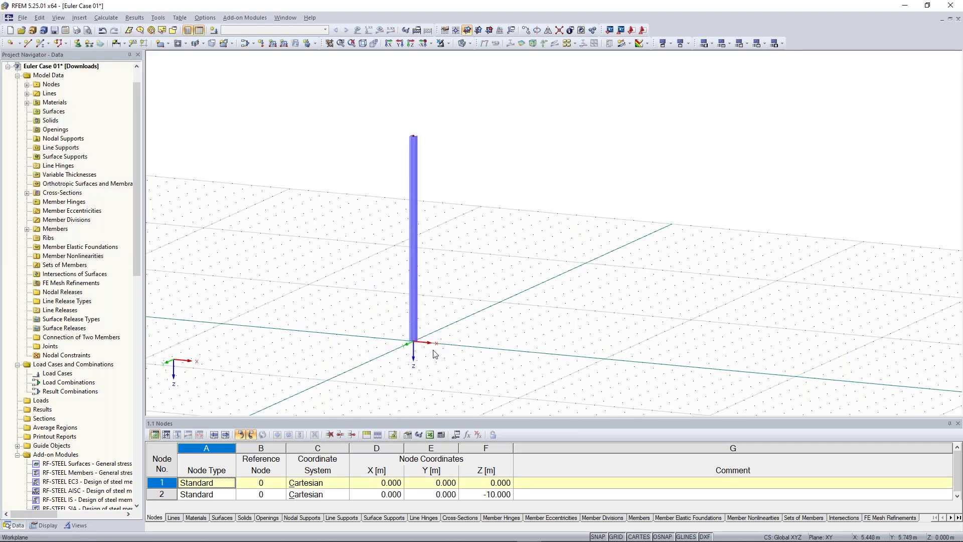
# Step: Assign a rigid nodal support to node 1 at the base of the column
pyautogui.click(78, 43)
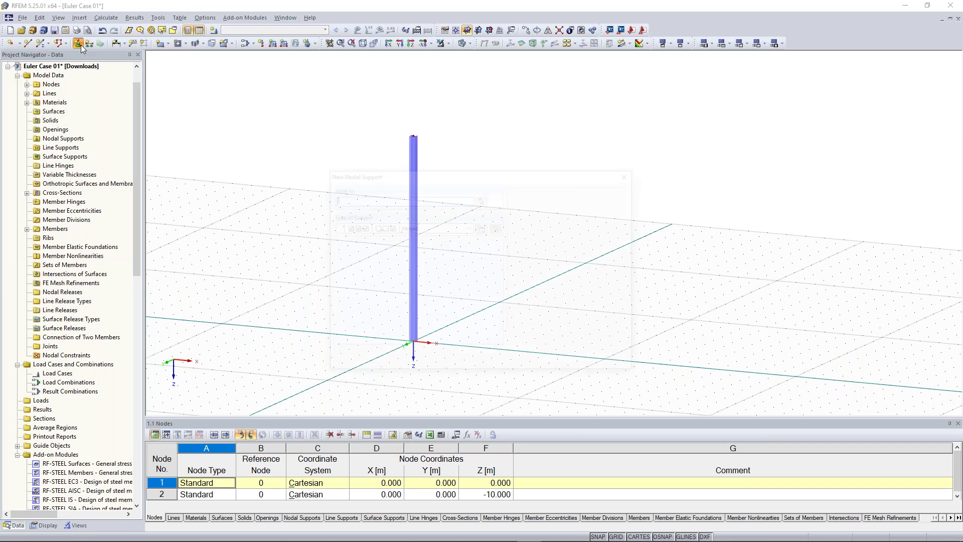
pyautogui.click(470, 228)
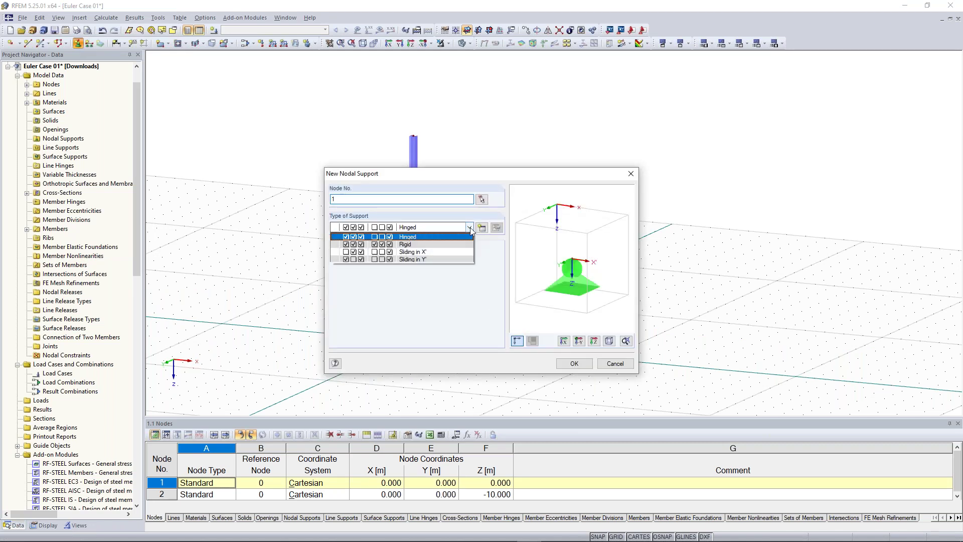
pyautogui.click(458, 244)
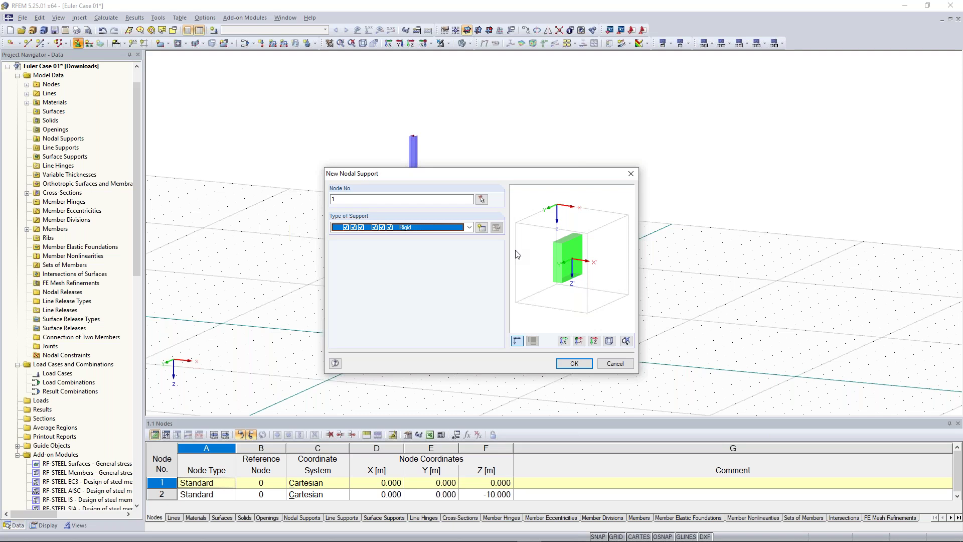
pyautogui.click(577, 365)
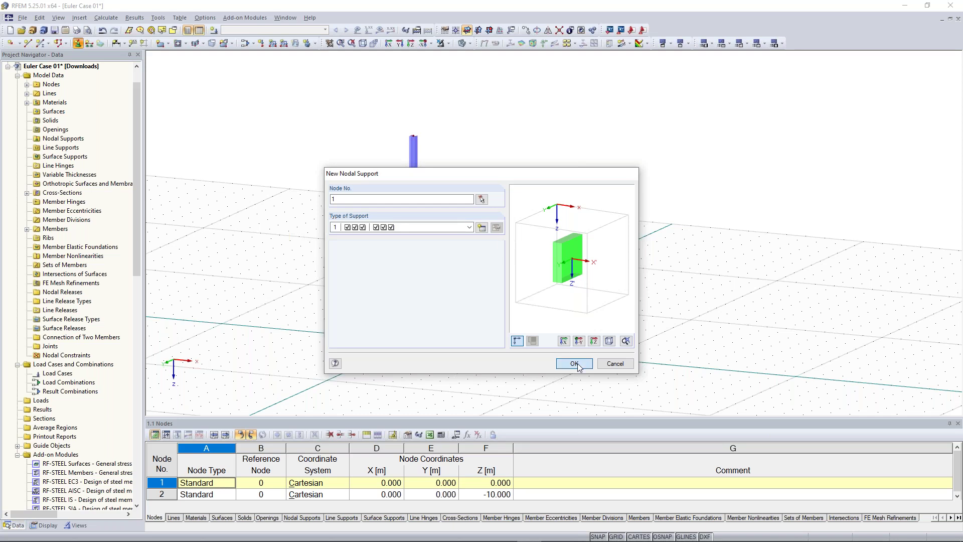
pyautogui.scroll(5, 391, 307)
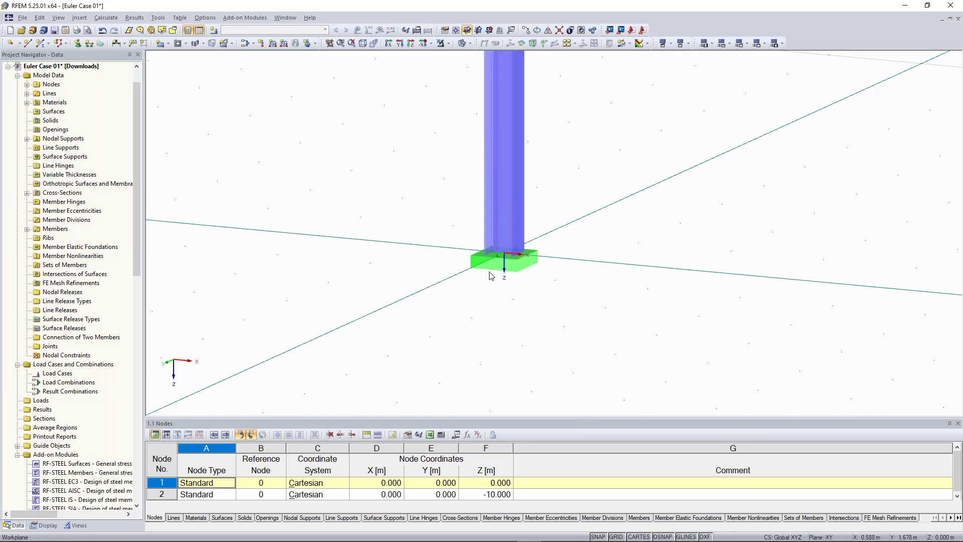
pyautogui.moveTo(565, 235); pyautogui.dragTo(555, 266, button='middle')
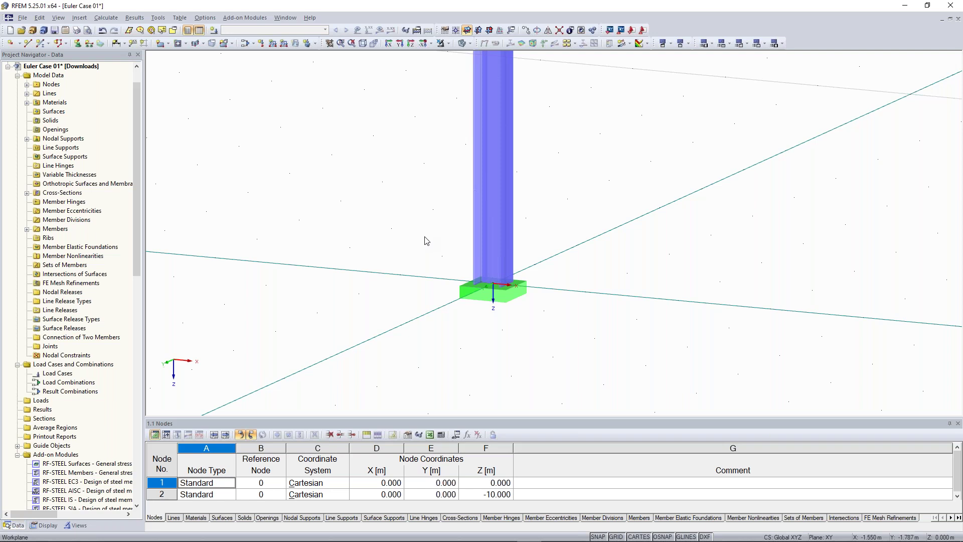
# Step: Create load case LC1 described as Test load, in the Permanent action category, with self-weight deactivated
pyautogui.click(216, 31)
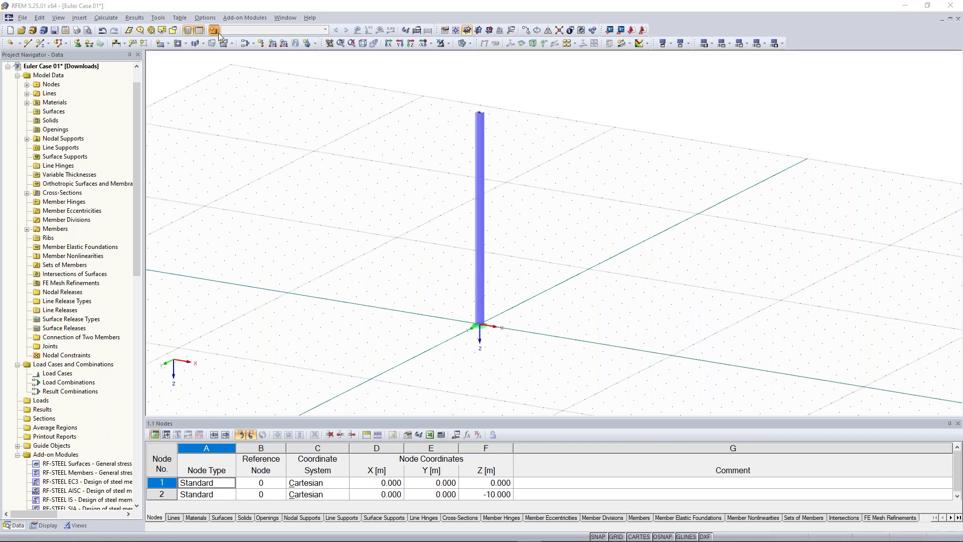
pyautogui.click(213, 31)
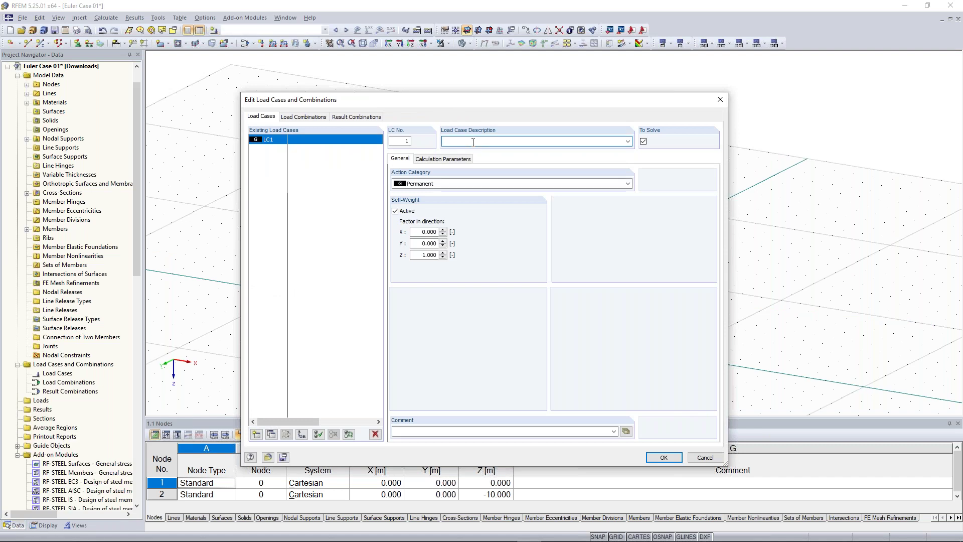
pyautogui.write('Test load')
pyautogui.click(405, 211)
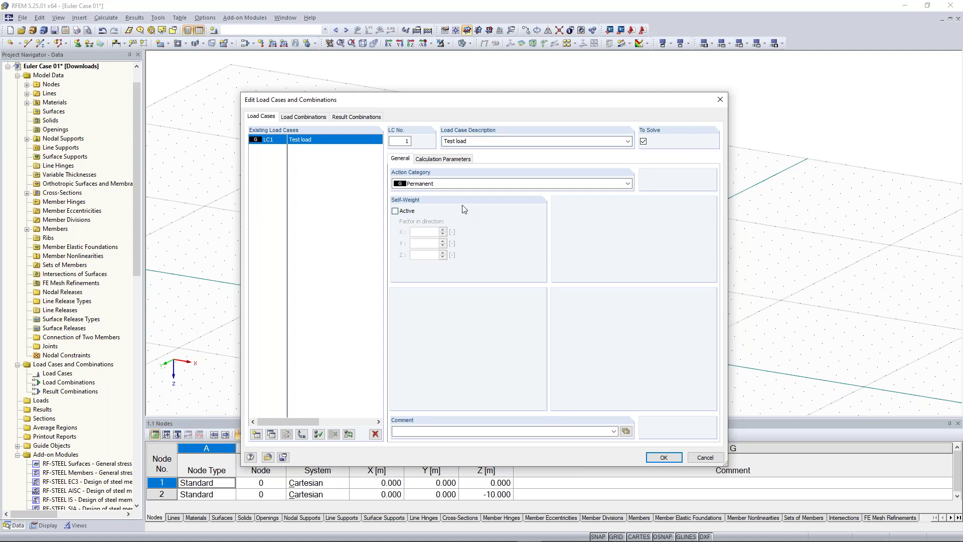
pyautogui.click(665, 457)
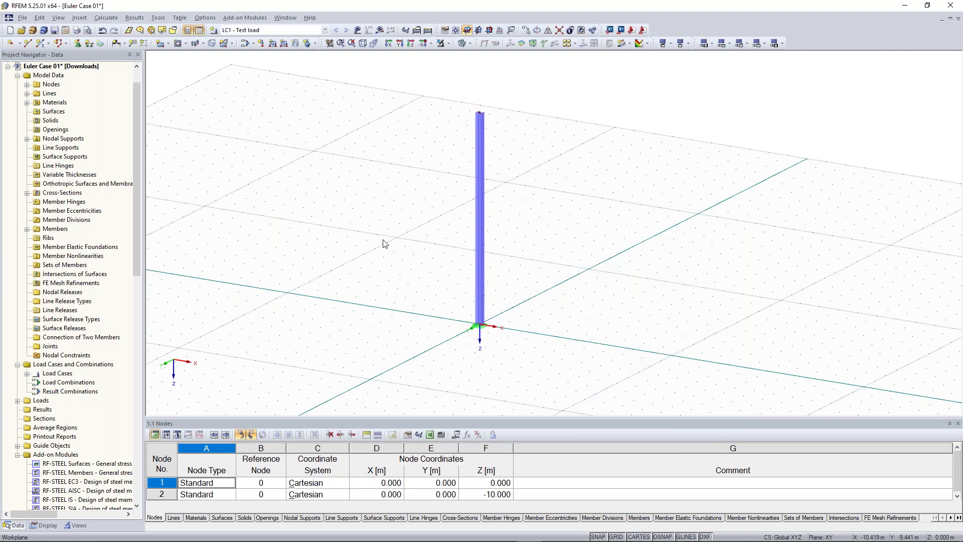
# Step: Apply a nodal load with PX 10 kN and PZ 100 kN to the top node of the column
pyautogui.keyDown('ctrl'); pyautogui.moveTo(386, 244); pyautogui.dragTo(363, 228, button='middle'); pyautogui.keyUp('ctrl')
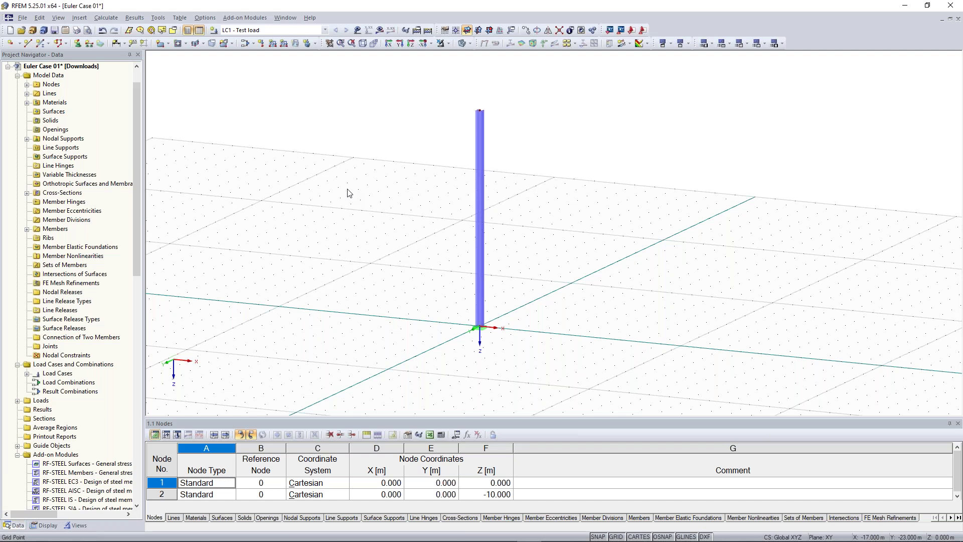
pyautogui.moveTo(448, 89); pyautogui.dragTo(509, 124)
pyautogui.click(263, 43)
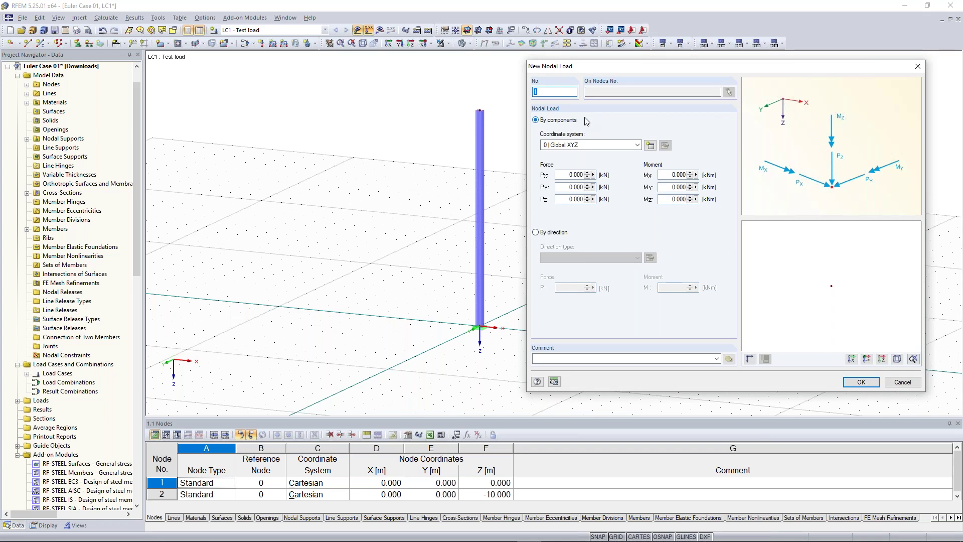
pyautogui.click(565, 174)
pyautogui.doubleClick(564, 174)
pyautogui.write('10')
pyautogui.press('Tab')
pyautogui.press('Tab')
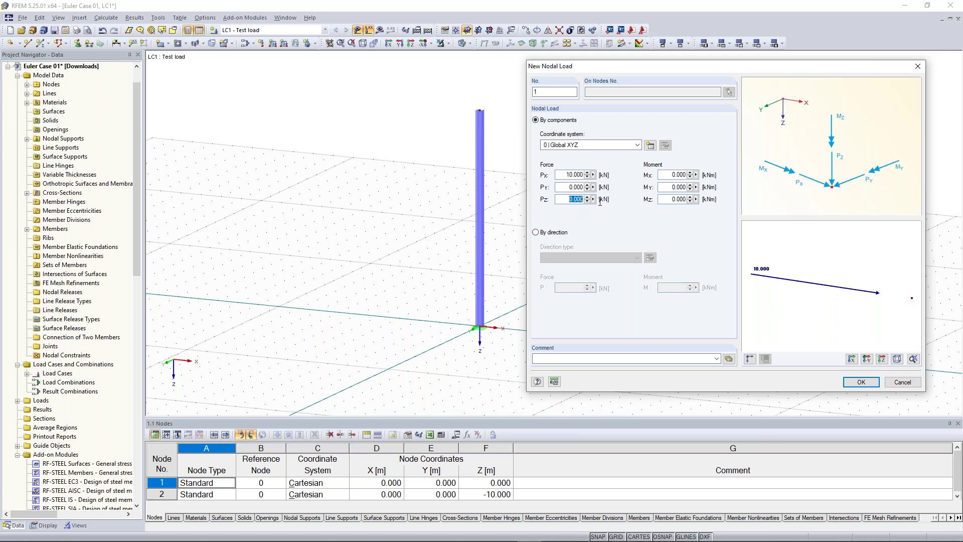
pyautogui.write('100')
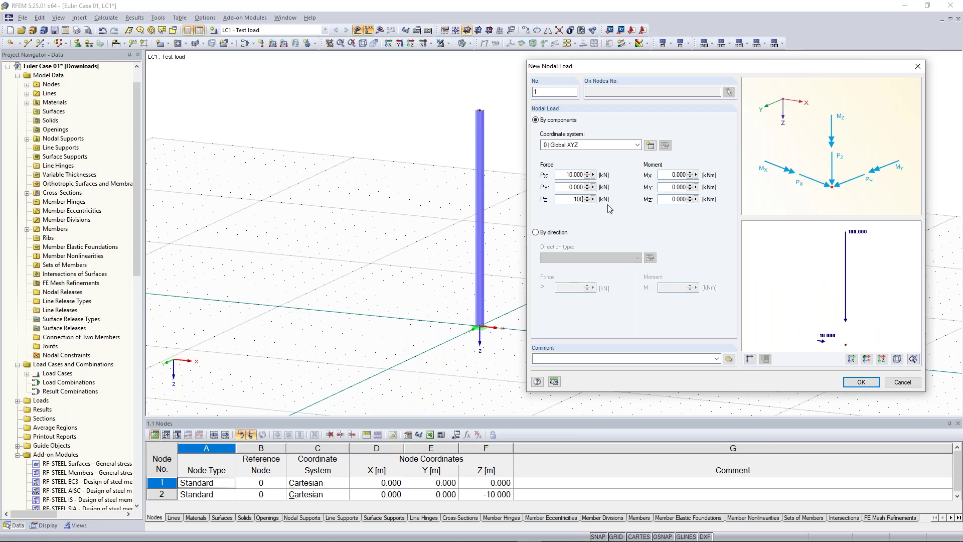
pyautogui.click(861, 383)
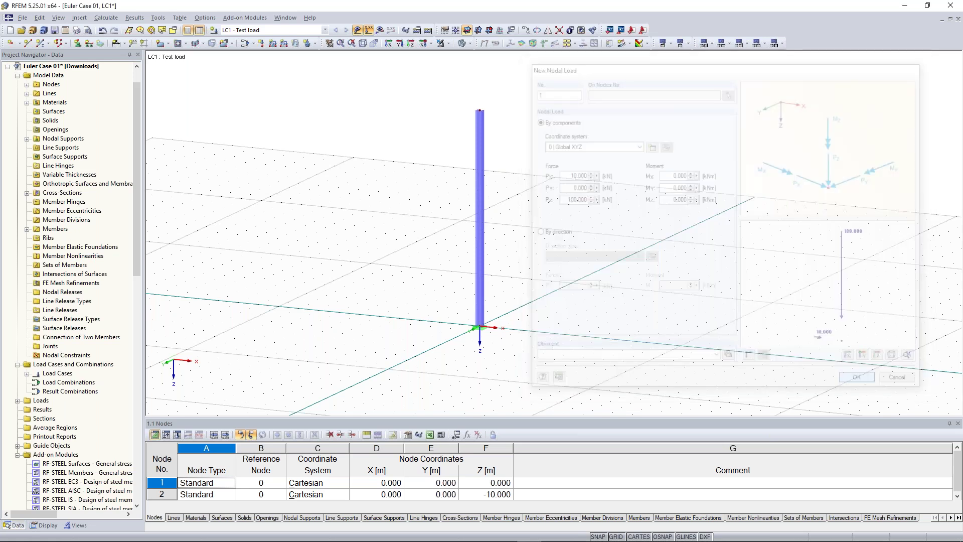
pyautogui.click(479, 110)
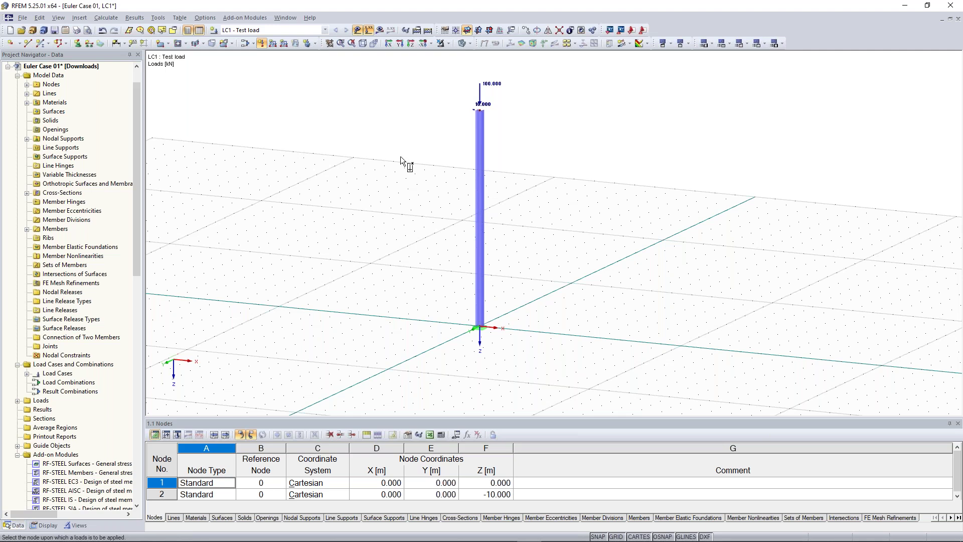
pyautogui.press('Escape')
# Step: Calculate load case LC1 and show its results
pyautogui.scroll(-1, 377, 185)
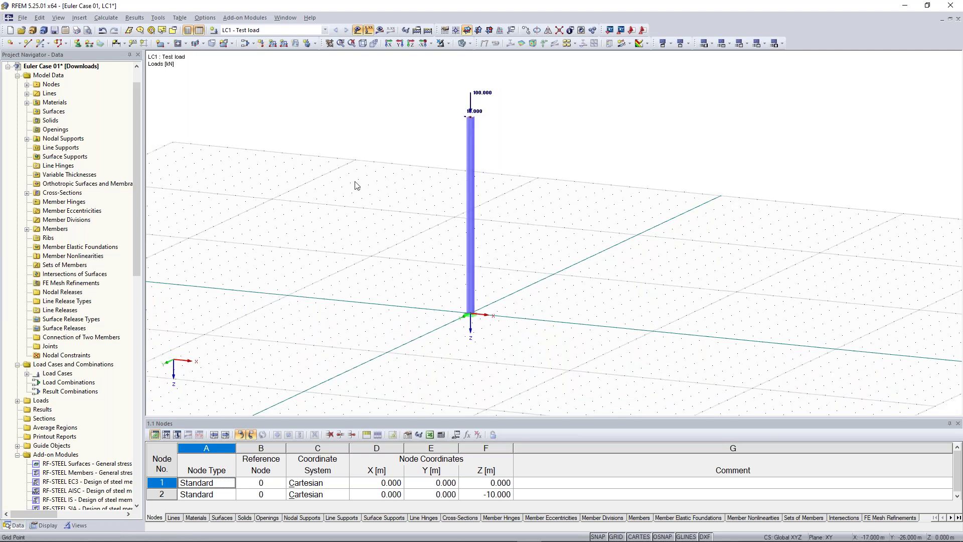
pyautogui.scroll(1, 355, 185)
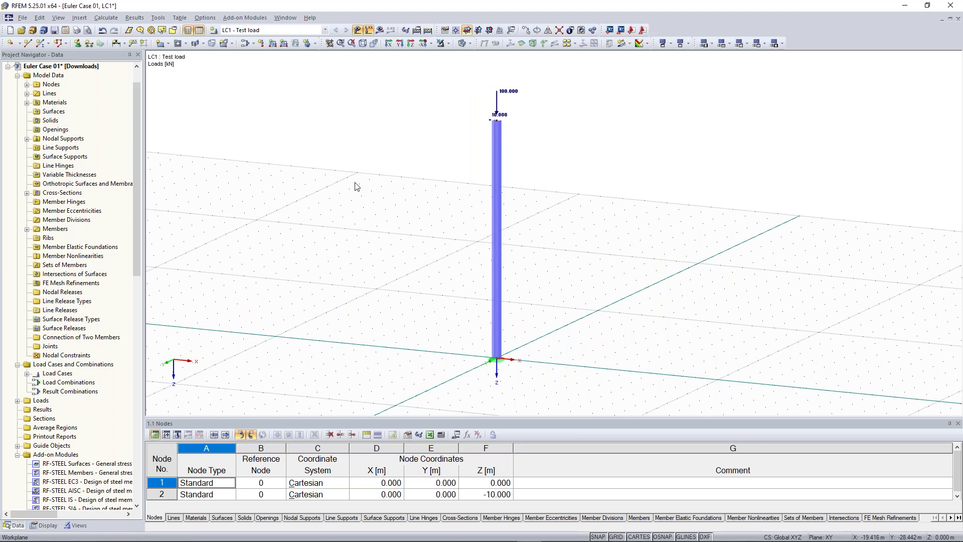
pyautogui.click(379, 31)
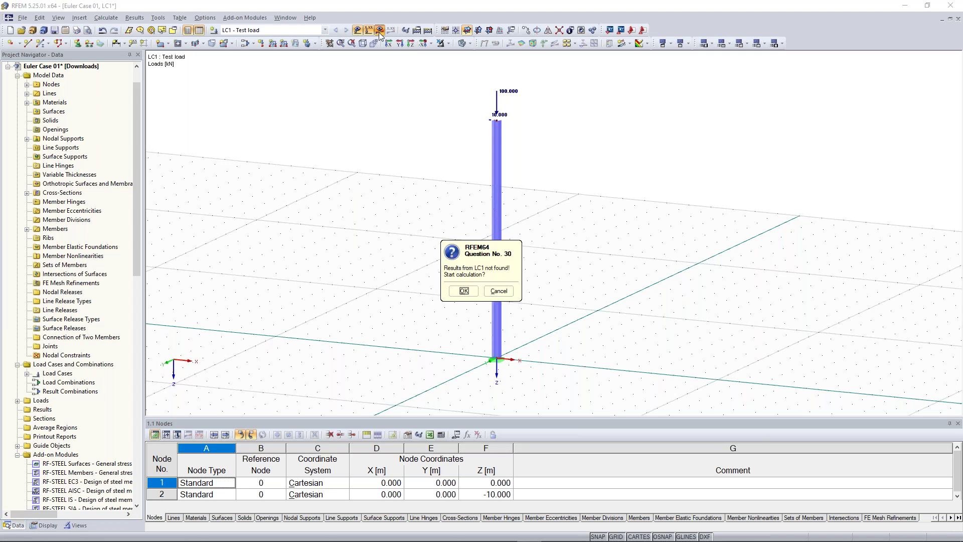
pyautogui.click(464, 291)
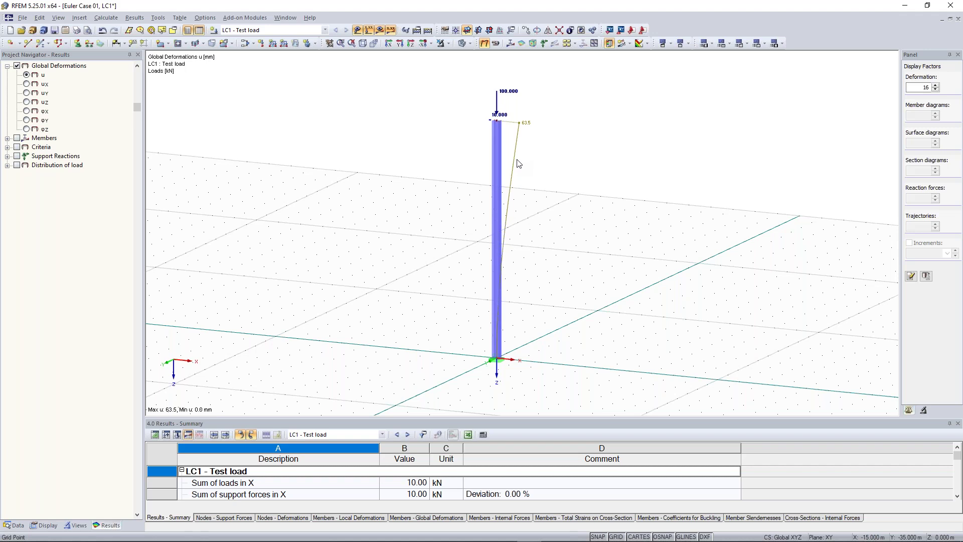
# Step: Set the deformation display of members to Cross-Sections Colored
pyautogui.scroll(1, 469, 170)
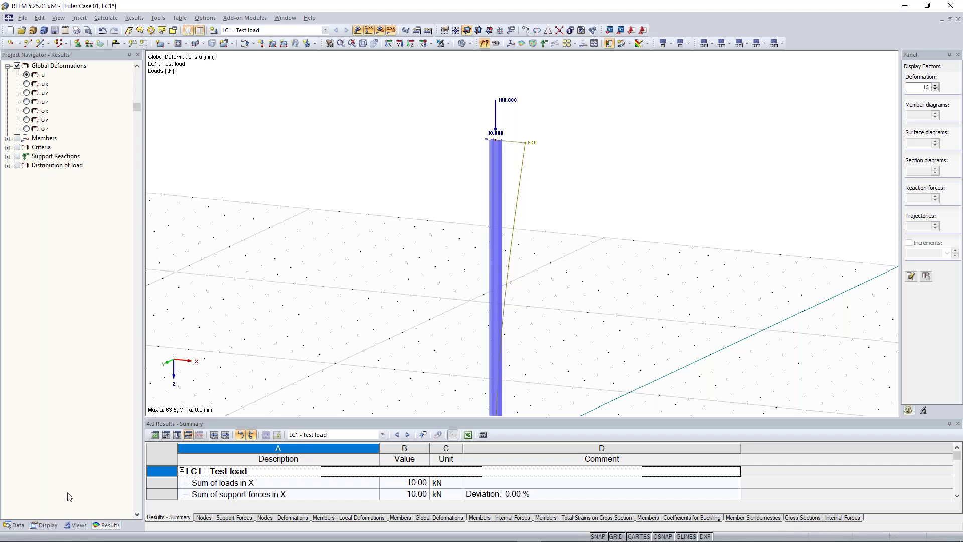
pyautogui.click(46, 527)
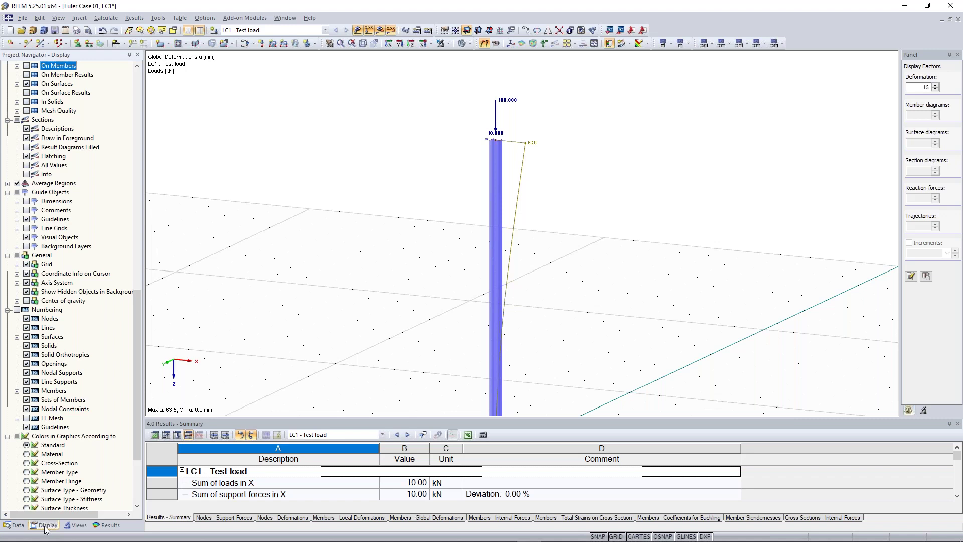
pyautogui.moveTo(136, 319); pyautogui.dragTo(139, 203)
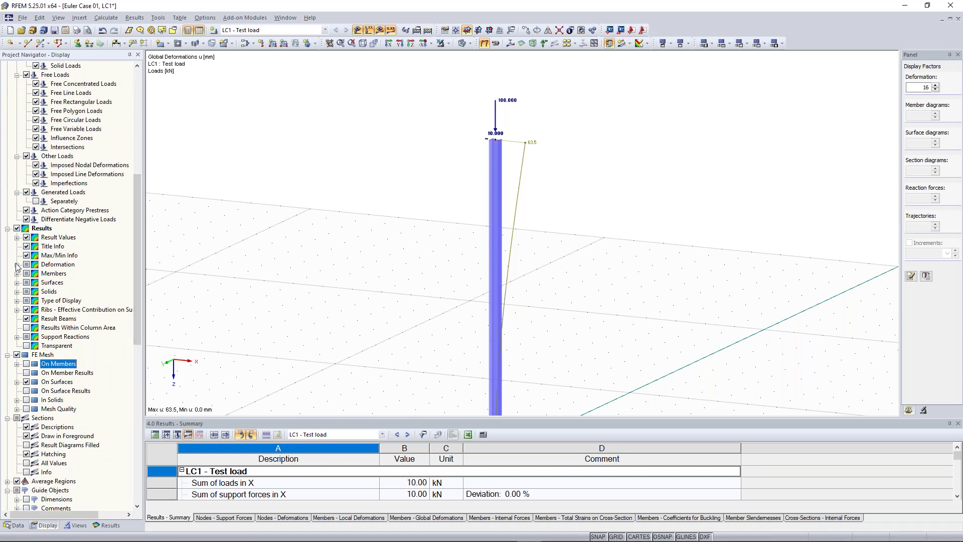
pyautogui.click(17, 265)
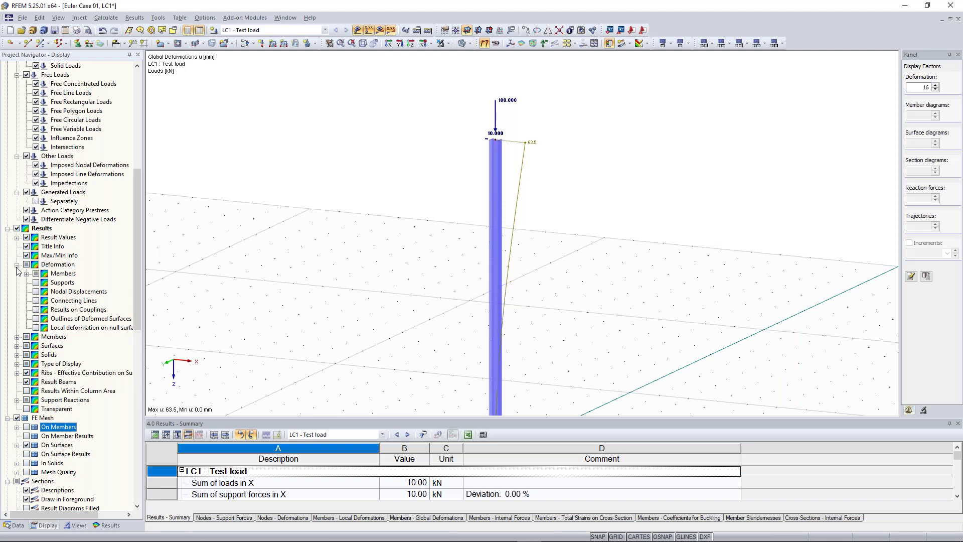
pyautogui.click(26, 273)
pyautogui.click(46, 301)
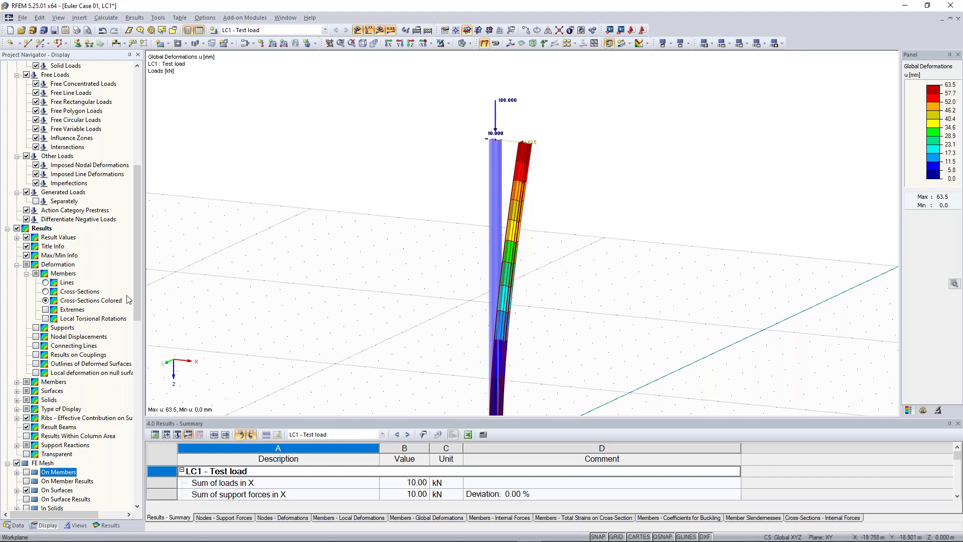
# Step: Examine the column's coloured global deformation u under the test load from several views
pyautogui.scroll(-2, 410, 237)
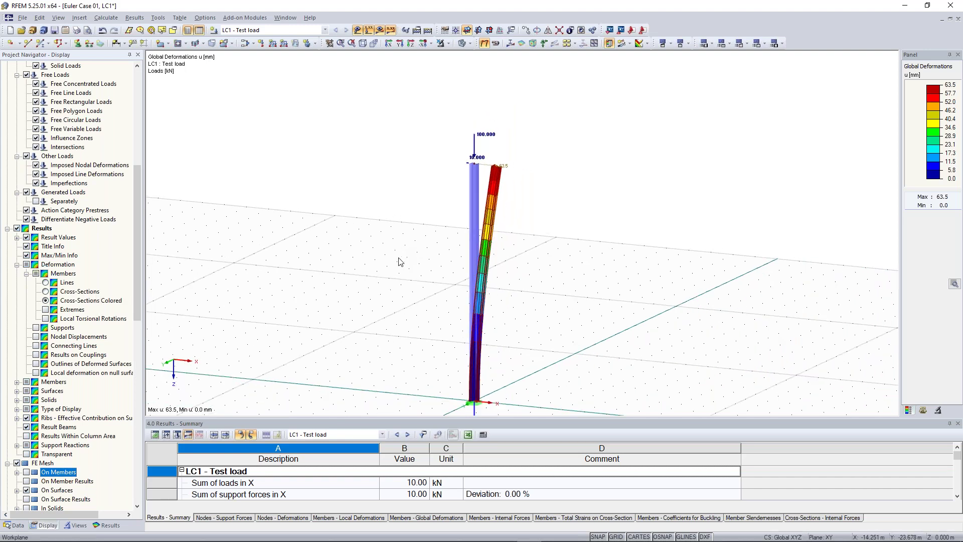
pyautogui.keyDown('ctrl'); pyautogui.moveTo(397, 259); pyautogui.dragTo(426, 260, button='middle'); pyautogui.keyUp('ctrl')
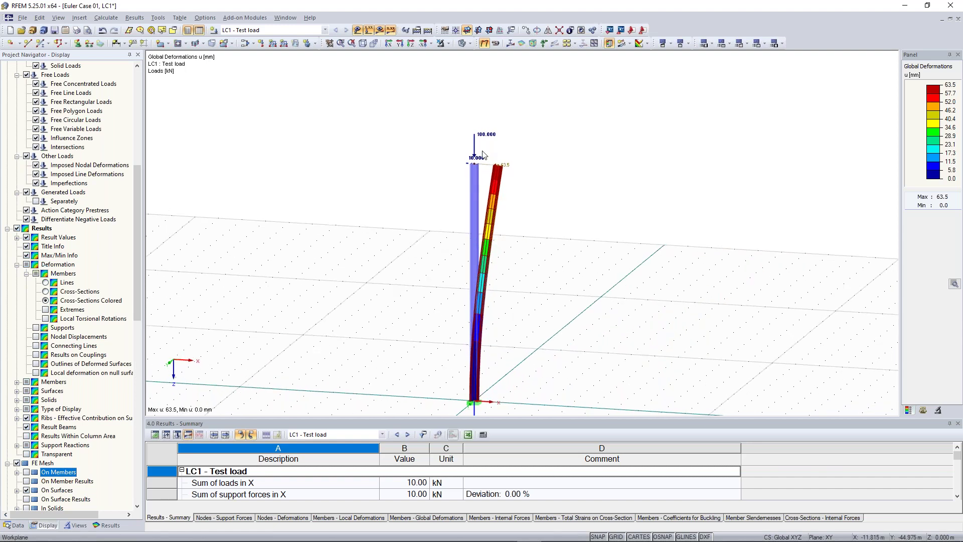
pyautogui.scroll(1, 484, 152)
pyautogui.scroll(2, 424, 170)
pyautogui.scroll(1, 434, 168)
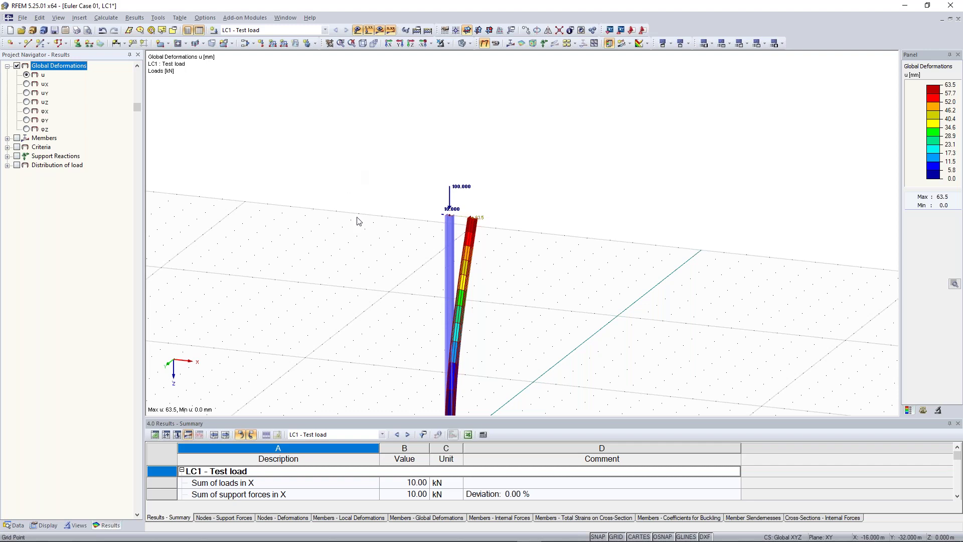
pyautogui.moveTo(365, 212); pyautogui.dragTo(448, 134, button='middle')
pyautogui.scroll(-1, 435, 156)
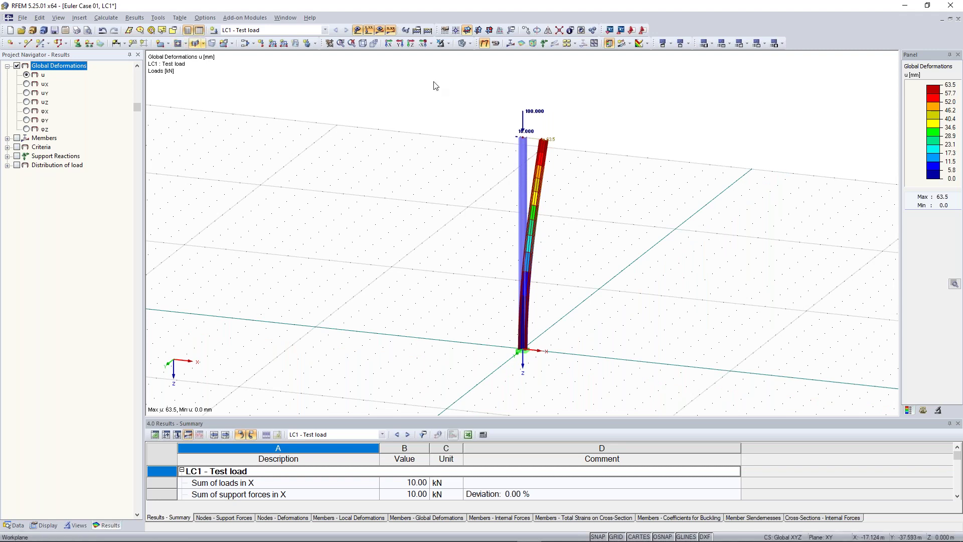
pyautogui.moveTo(393, 138); pyautogui.dragTo(362, 125, button='middle')
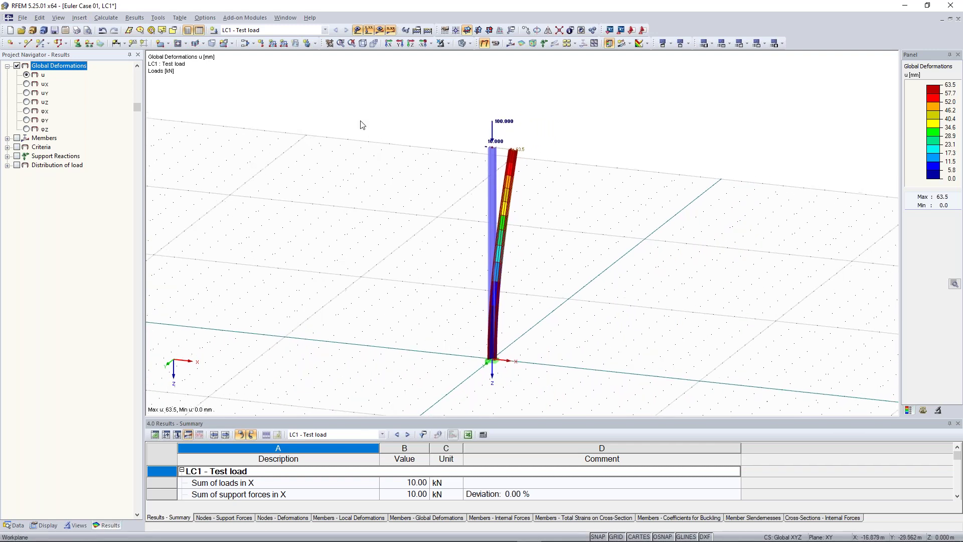
# Step: Open two additional windows of the Euler Case 01 model
pyautogui.click(284, 18)
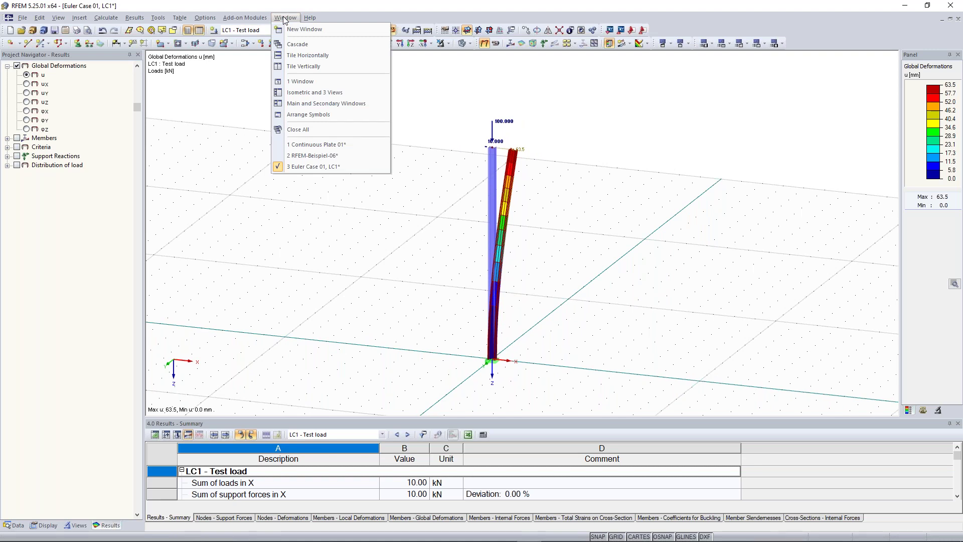
pyautogui.click(299, 29)
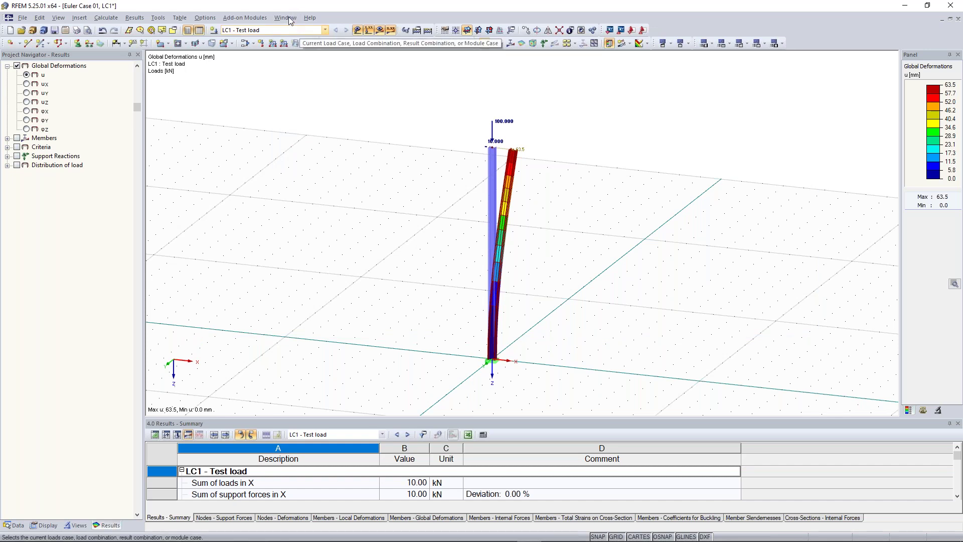
pyautogui.click(288, 17)
pyautogui.click(292, 31)
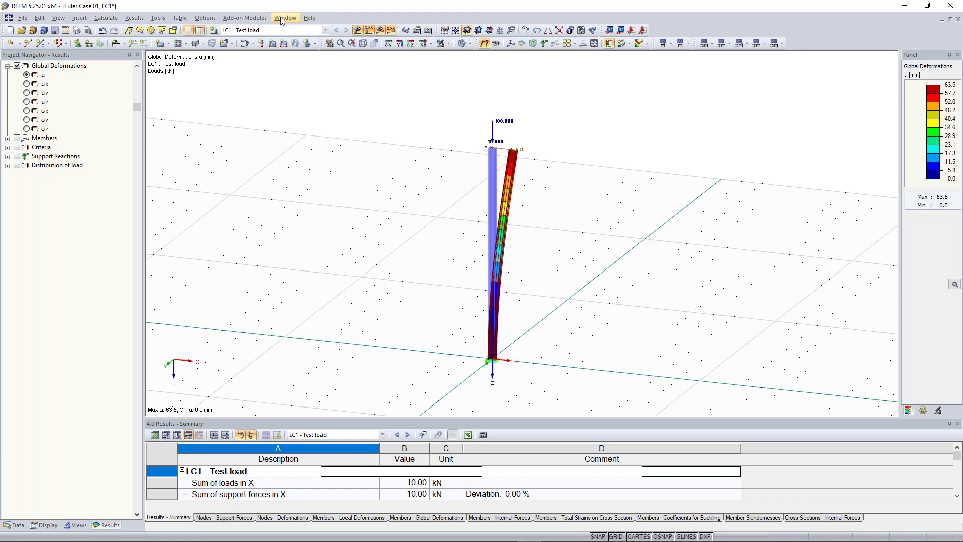
# Step: Minimize the windows of the other open models and tile the three Euler Case 01 windows vertically
pyautogui.click(282, 18)
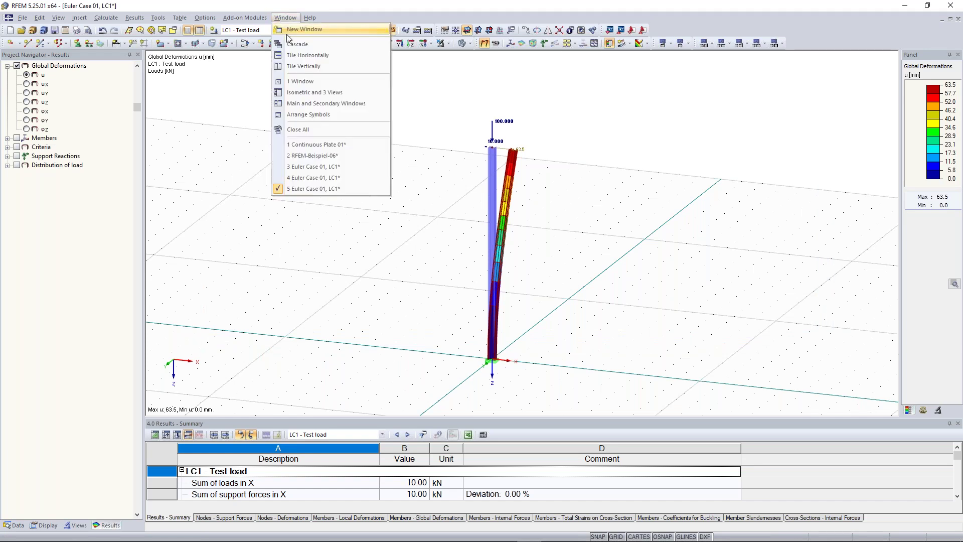
pyautogui.click(313, 67)
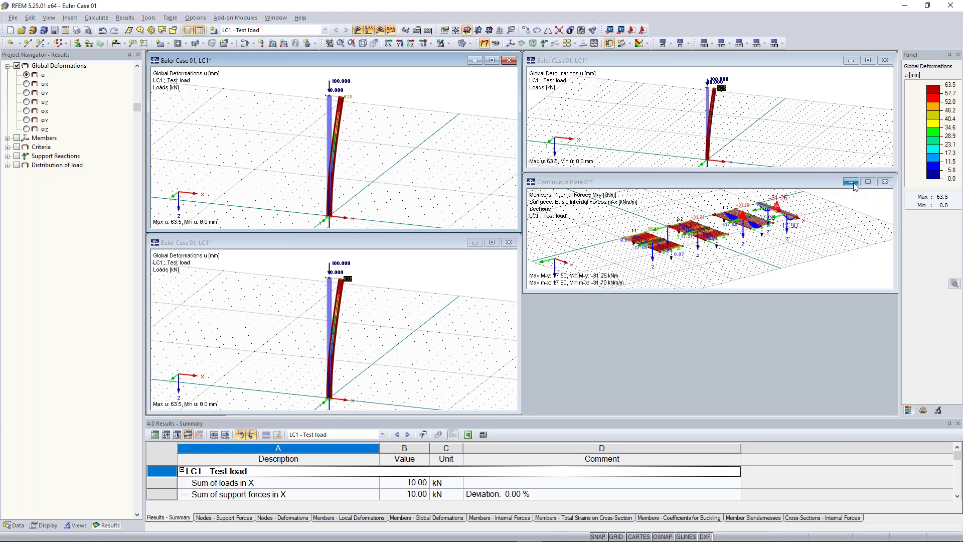
pyautogui.click(851, 182)
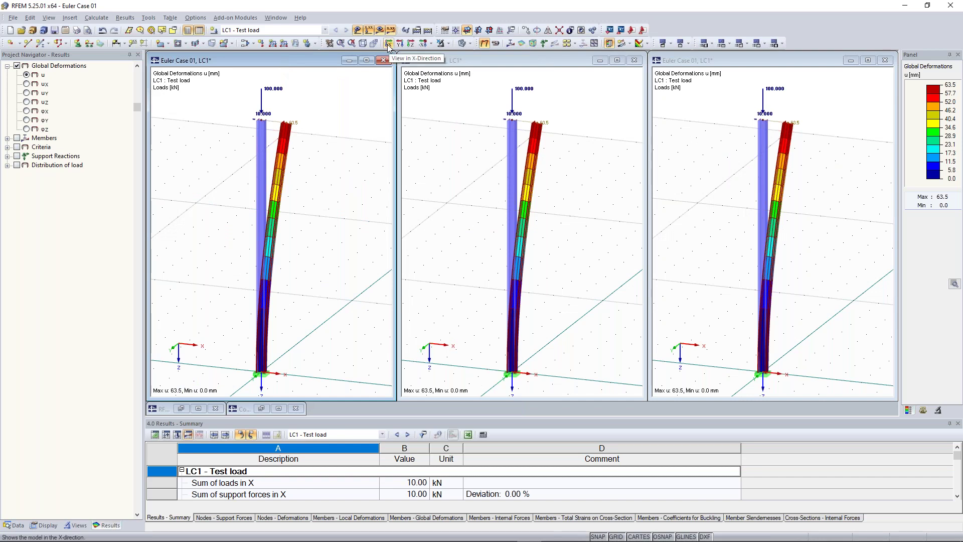
# Step: Set all three Euler Case 01 windows to the view in reverse Y-direction
pyautogui.click(431, 44)
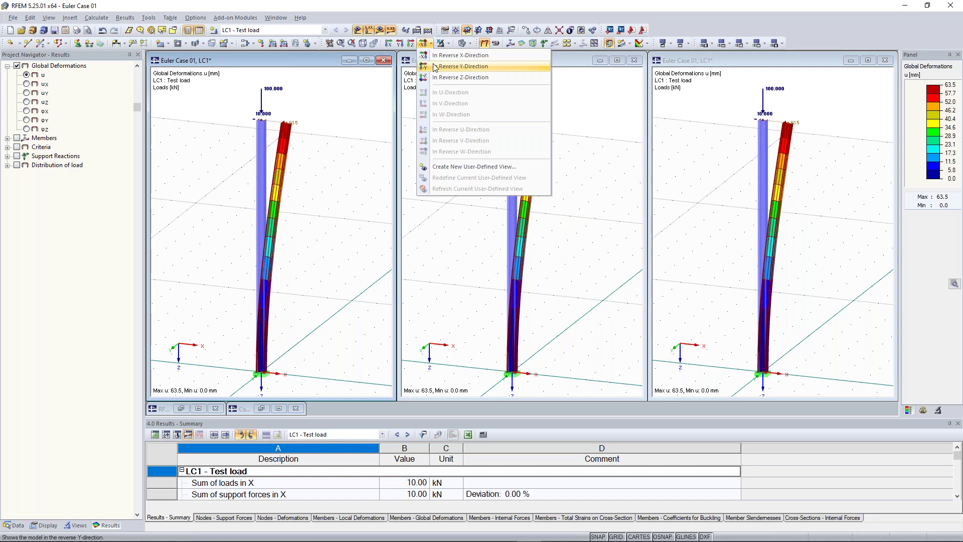
pyautogui.click(435, 66)
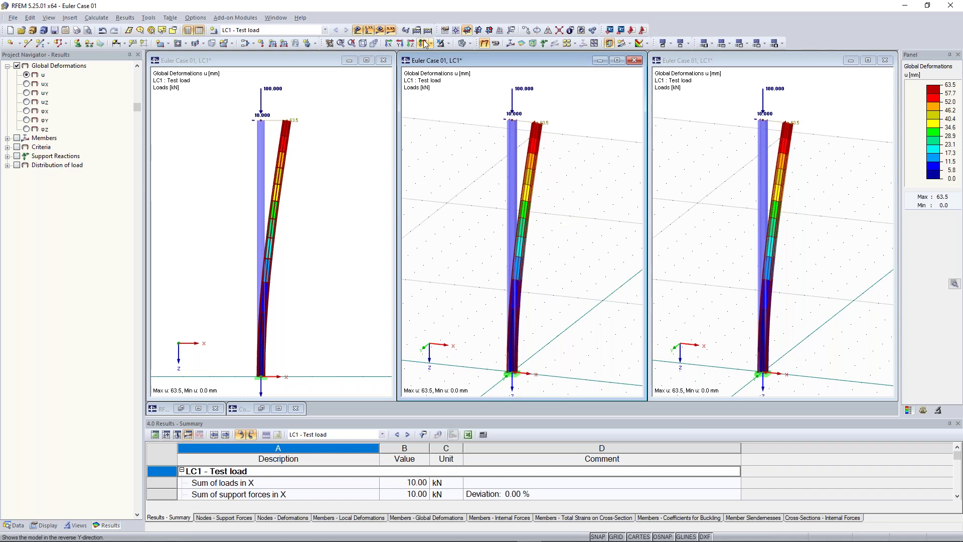
pyautogui.click(425, 44)
pyautogui.click(672, 221)
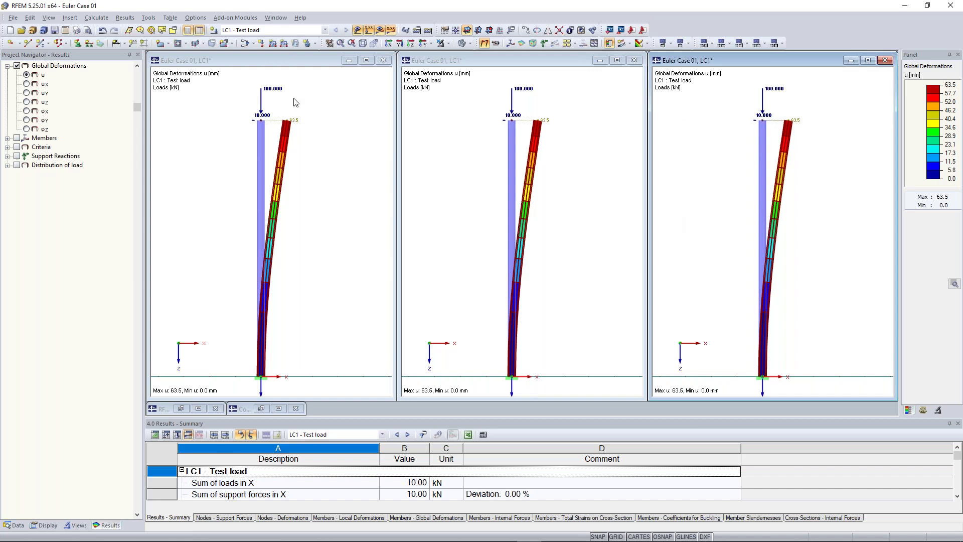
# Step: Set the method of analysis for load case LC1 to second-order analysis (P-Delta / P-delta) in the calculation parameters
pyautogui.click(295, 63)
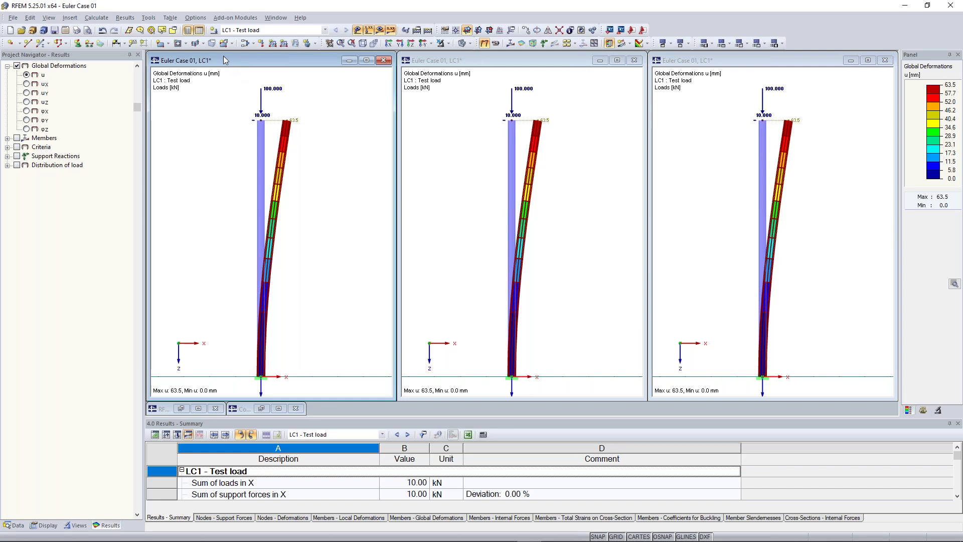
pyautogui.click(96, 18)
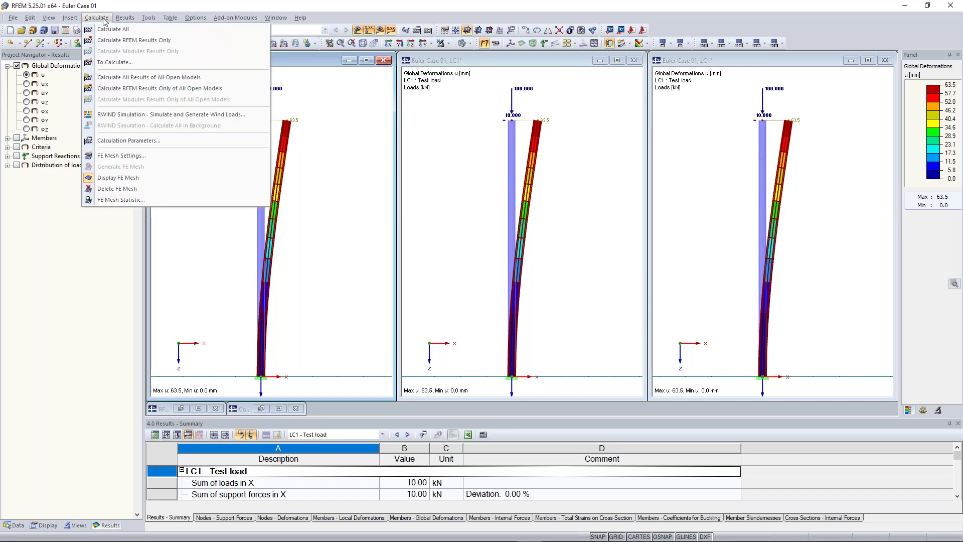
pyautogui.click(134, 146)
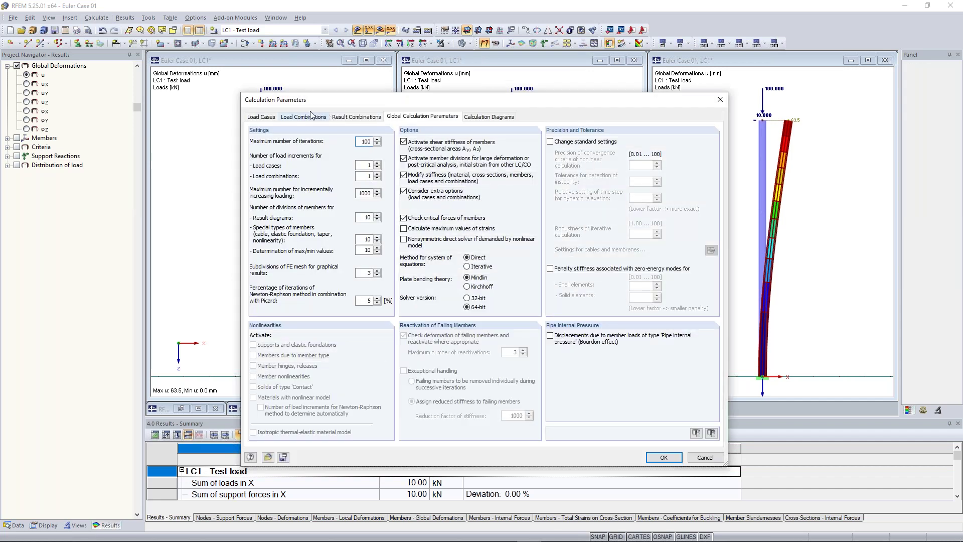
pyautogui.click(265, 119)
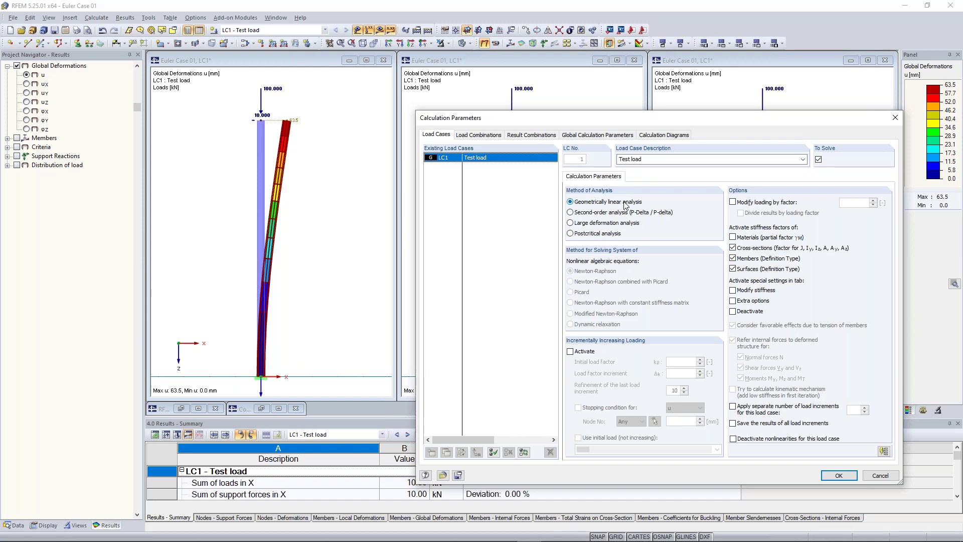
pyautogui.click(600, 215)
pyautogui.moveTo(606, 122); pyautogui.dragTo(444, 93)
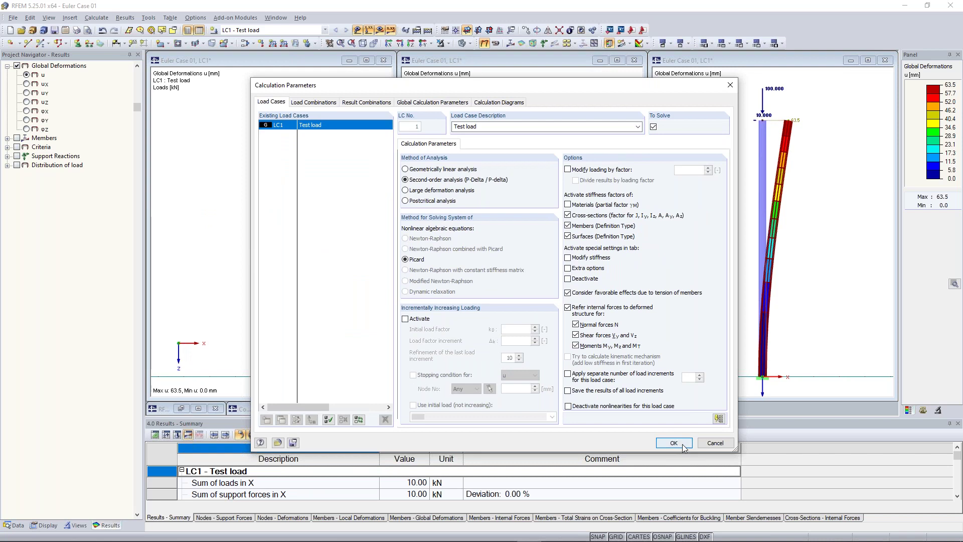
pyautogui.click(681, 450)
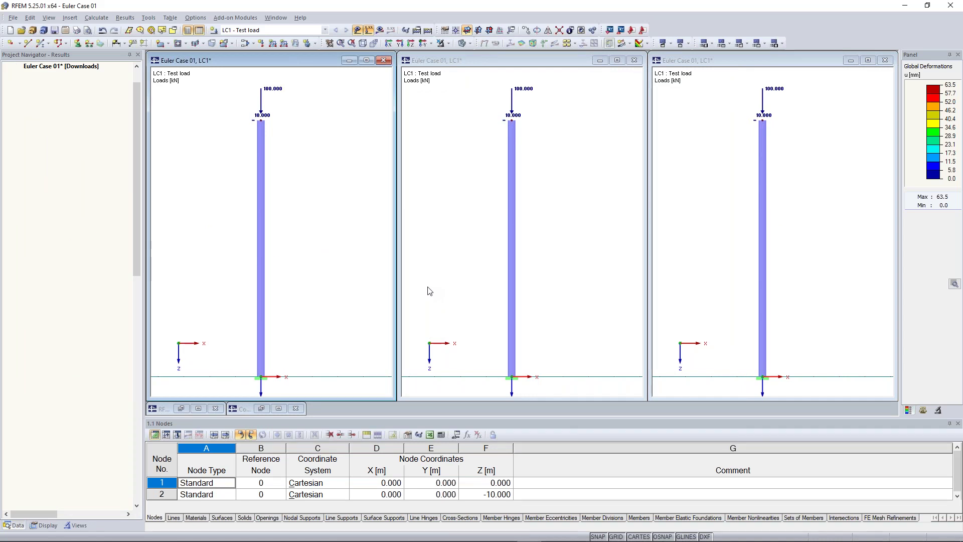
# Step: Calculate load case LC1 and show the member internal forces My instead of the deformations in the first model window
pyautogui.press('Return')
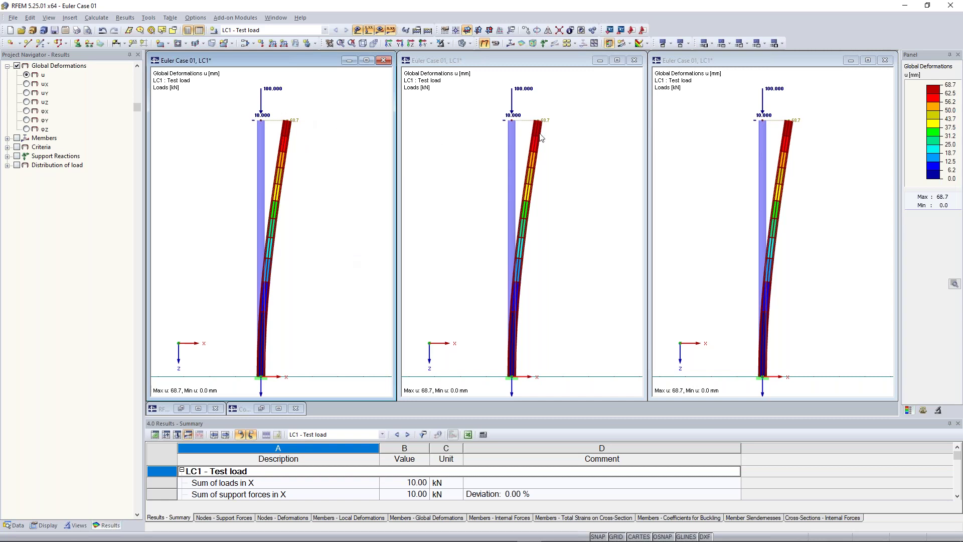
pyautogui.click(15, 140)
pyautogui.click(16, 140)
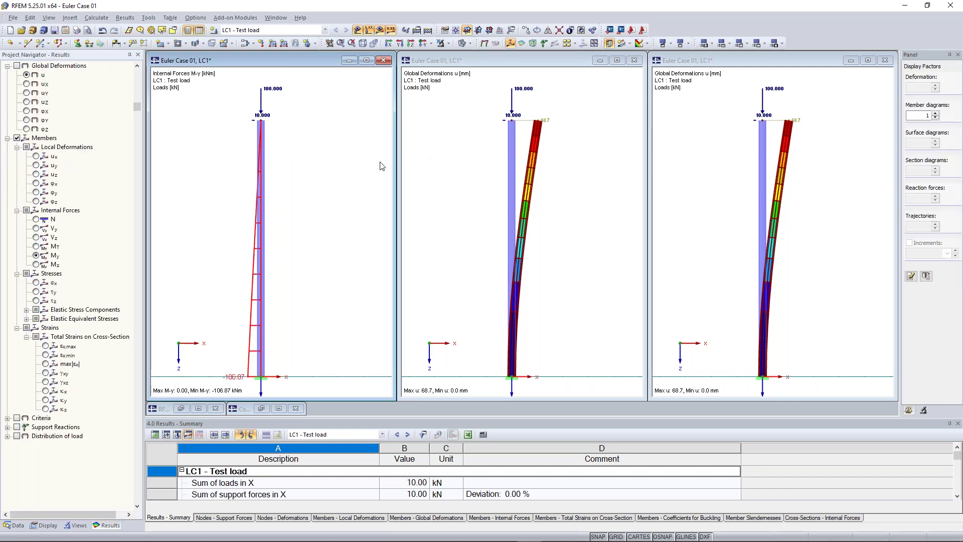
pyautogui.moveTo(208, 293); pyautogui.dragTo(238, 264, button='middle')
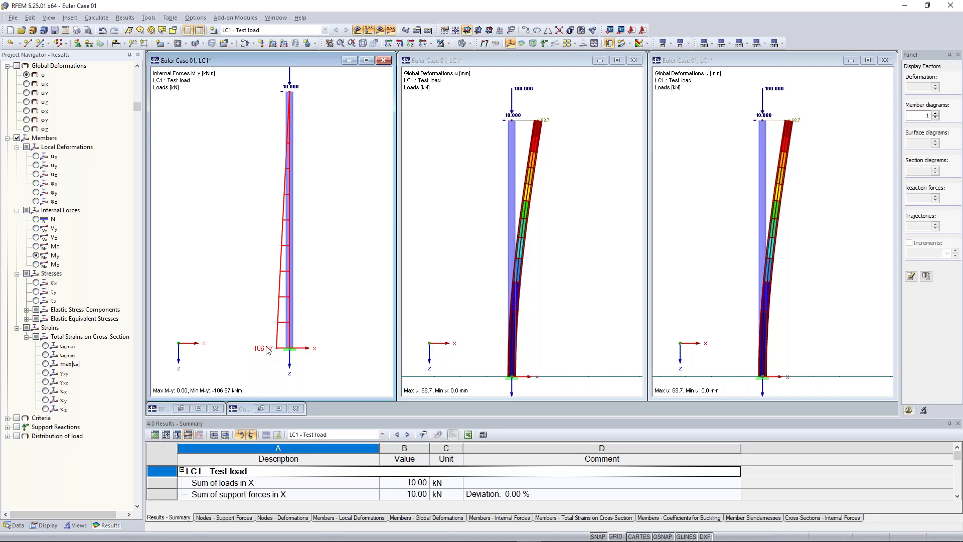
pyautogui.moveTo(254, 215); pyautogui.dragTo(258, 237, button='middle')
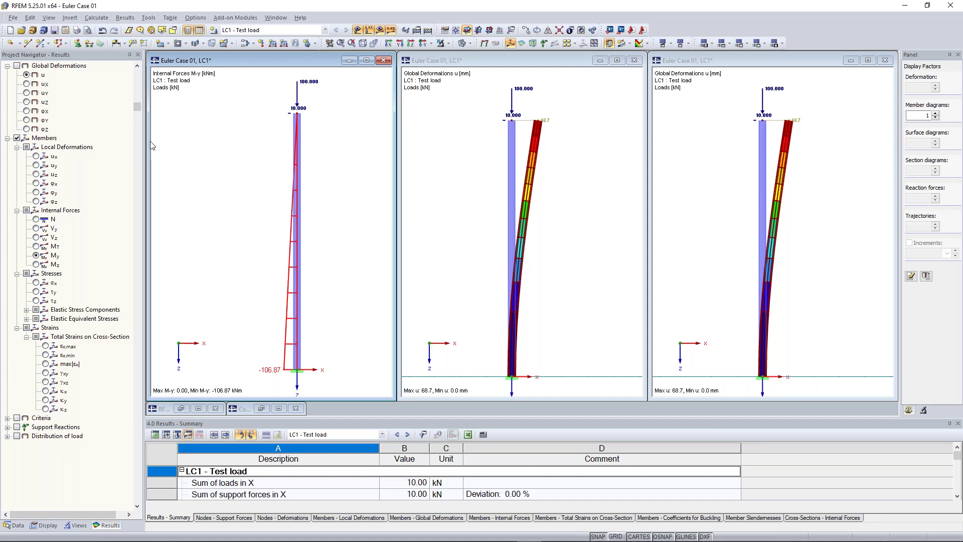
# Step: Set the method of analysis for LC1 to geometrically linear analysis and recalculate its results
pyautogui.click(417, 30)
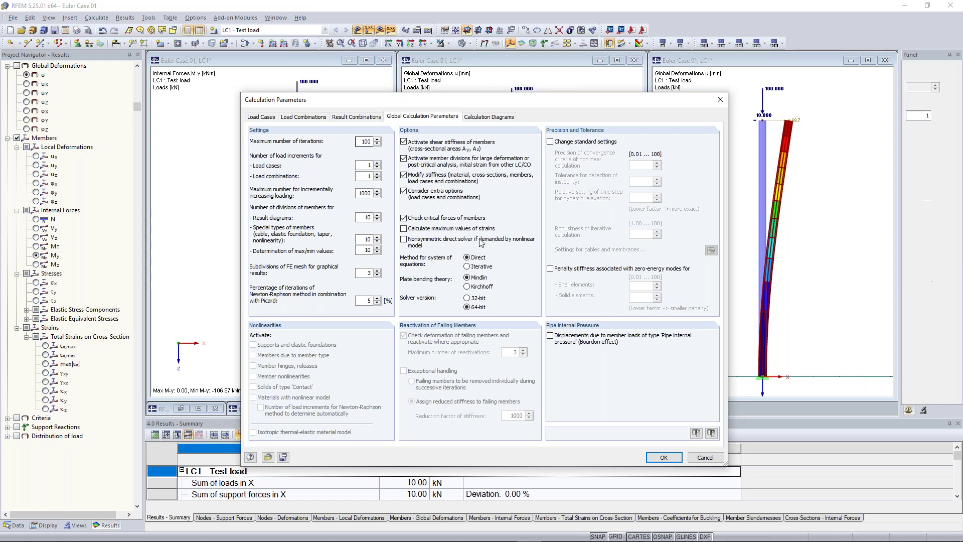
pyautogui.click(260, 117)
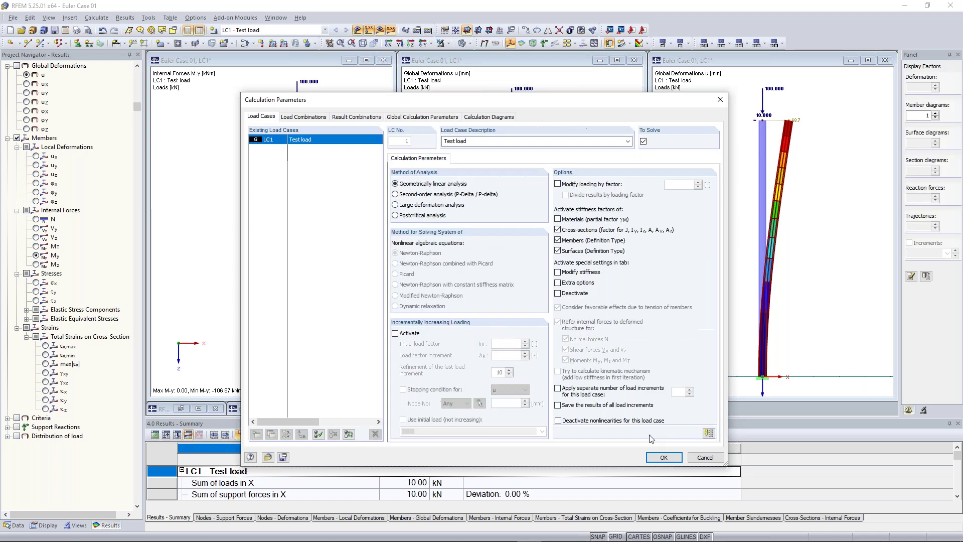
pyautogui.click(662, 457)
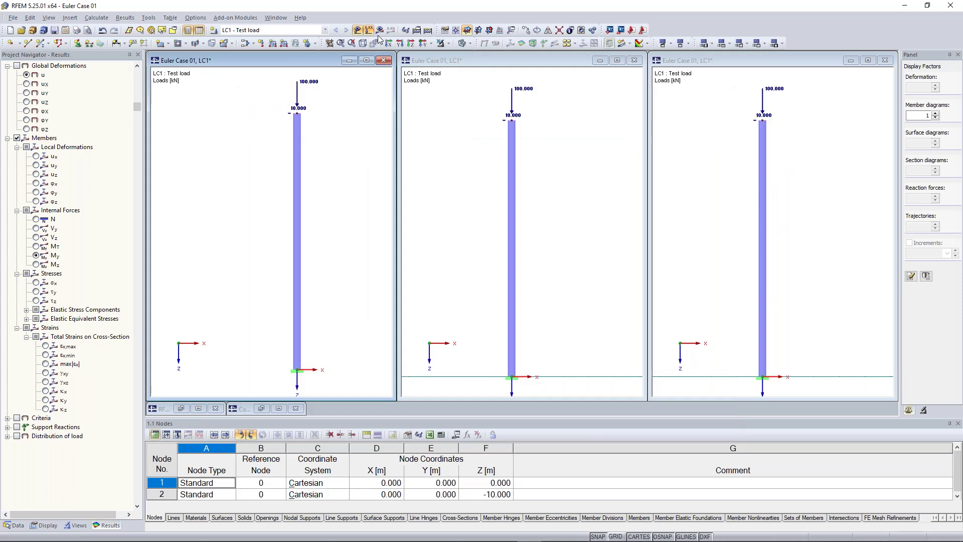
pyautogui.click(379, 31)
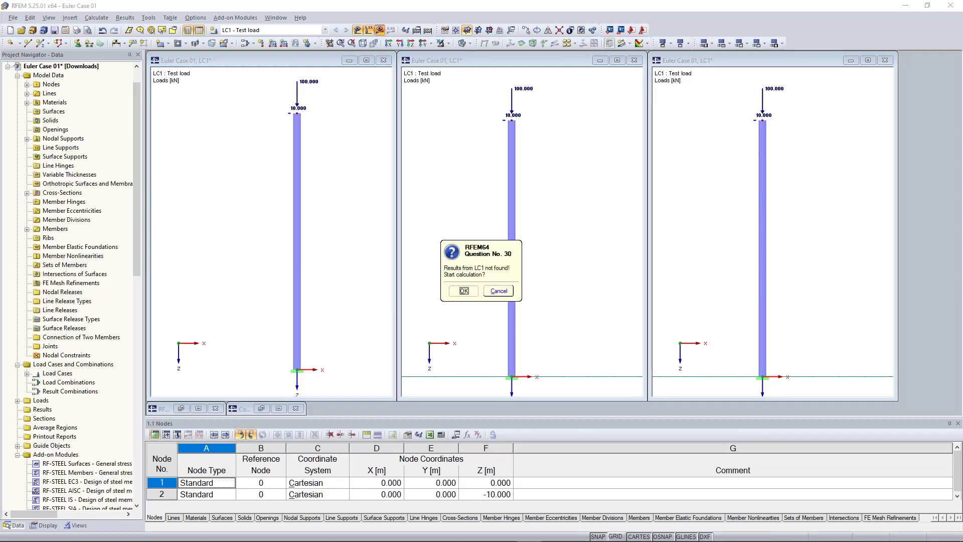
pyautogui.click(464, 290)
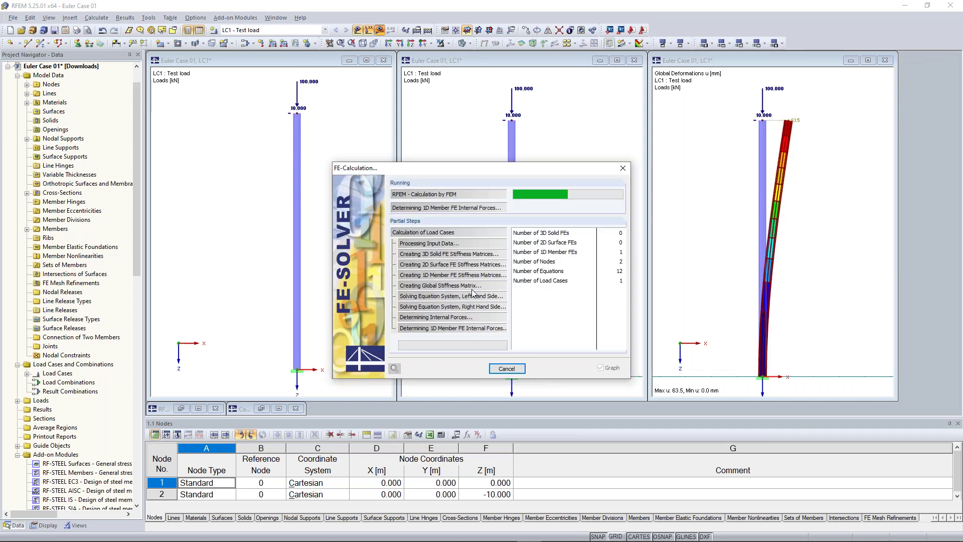
# Step: Set LC1 back to second-order analysis (P-Delta / P-delta) in the calculation parameters and recalculate it
pyautogui.click(96, 17)
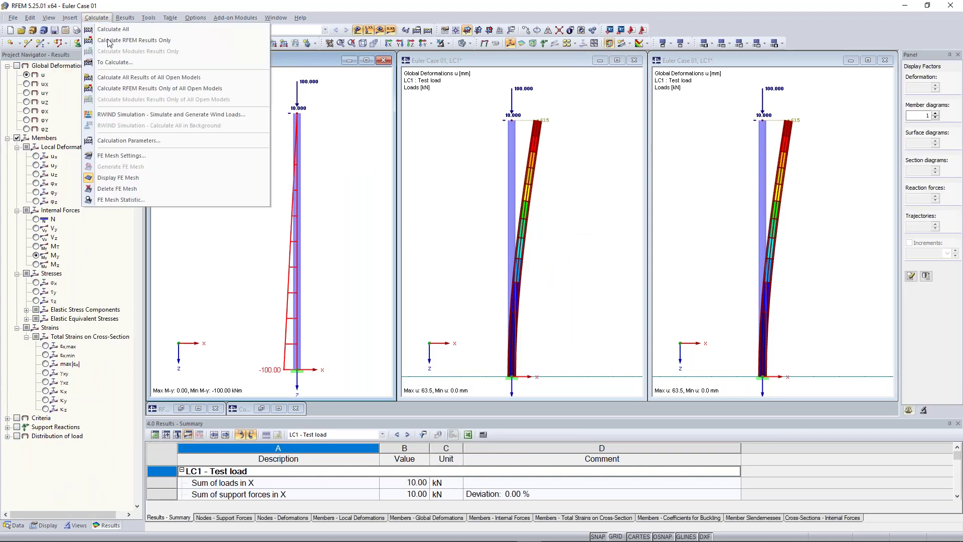
pyautogui.click(151, 141)
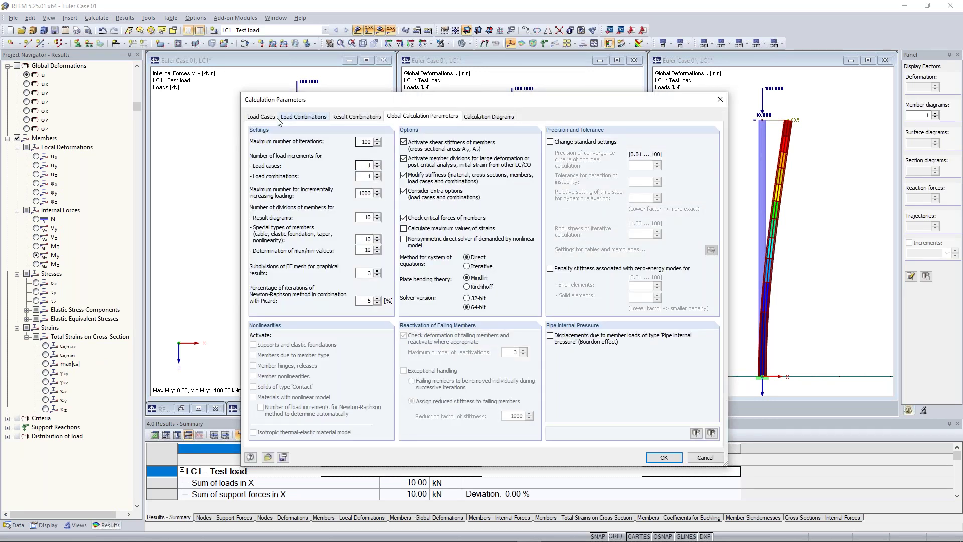
pyautogui.click(261, 117)
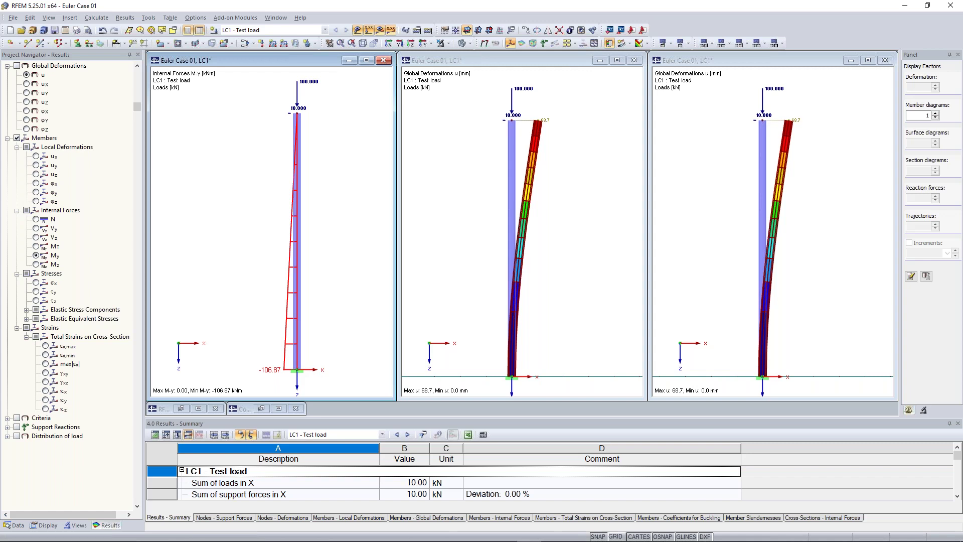
pyautogui.click(530, 111)
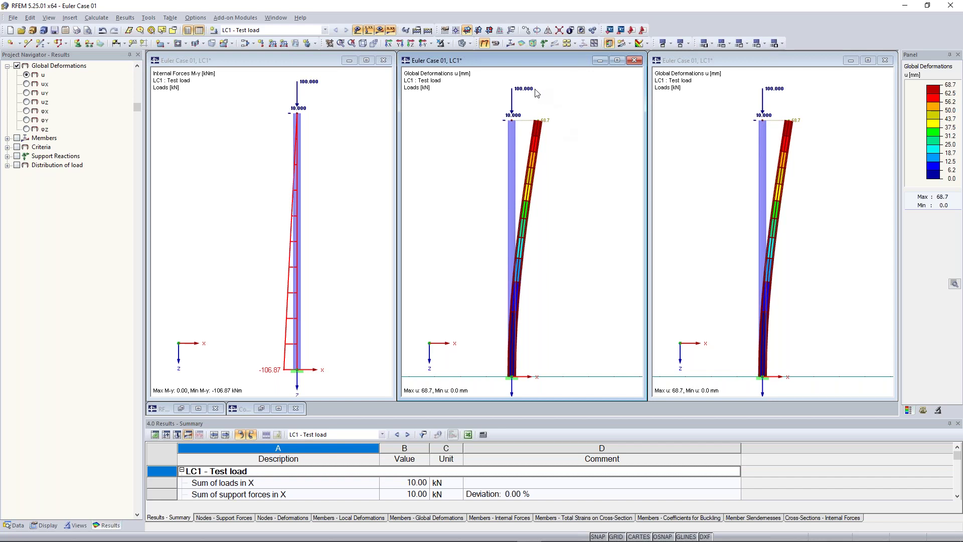
pyautogui.moveTo(529, 94)
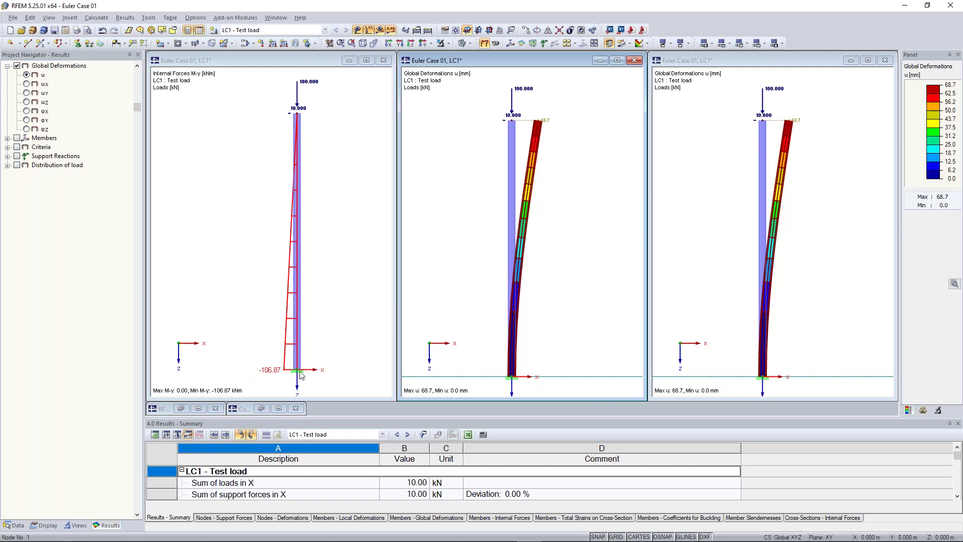
pyautogui.click(300, 115)
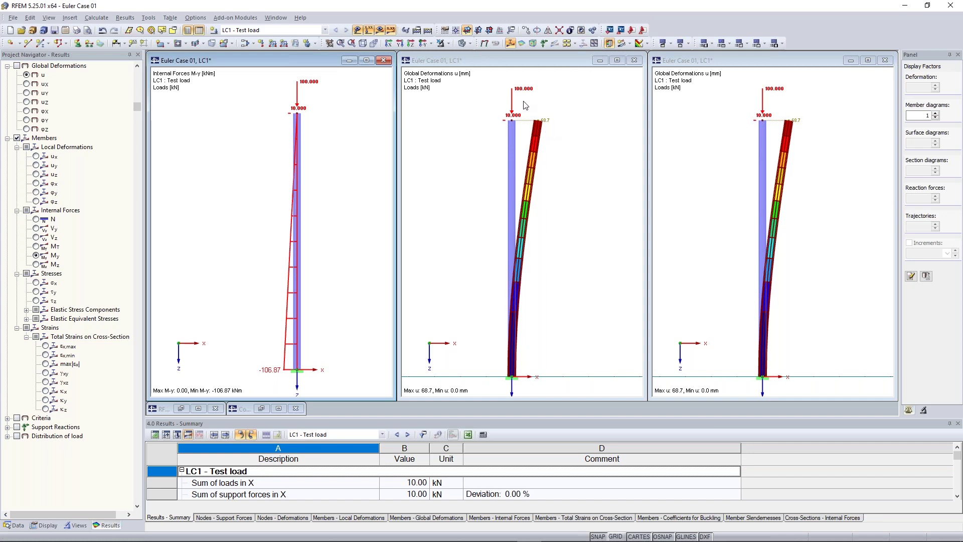
pyautogui.click(549, 127)
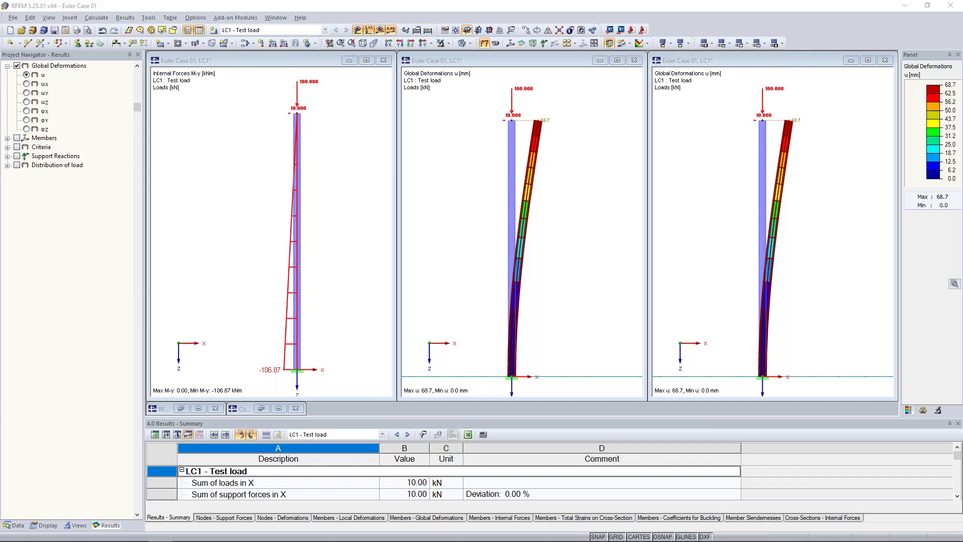
# Step: Minimize the two Euler Case 01 windows showing global deformations and maximize the one with the internal forces My
pyautogui.click(603, 65)
pyautogui.click(600, 61)
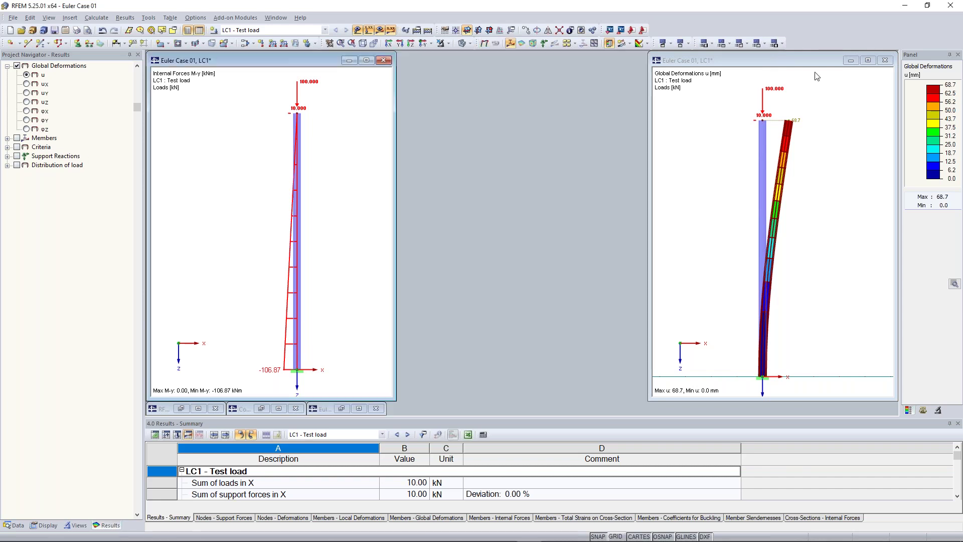
pyautogui.click(850, 60)
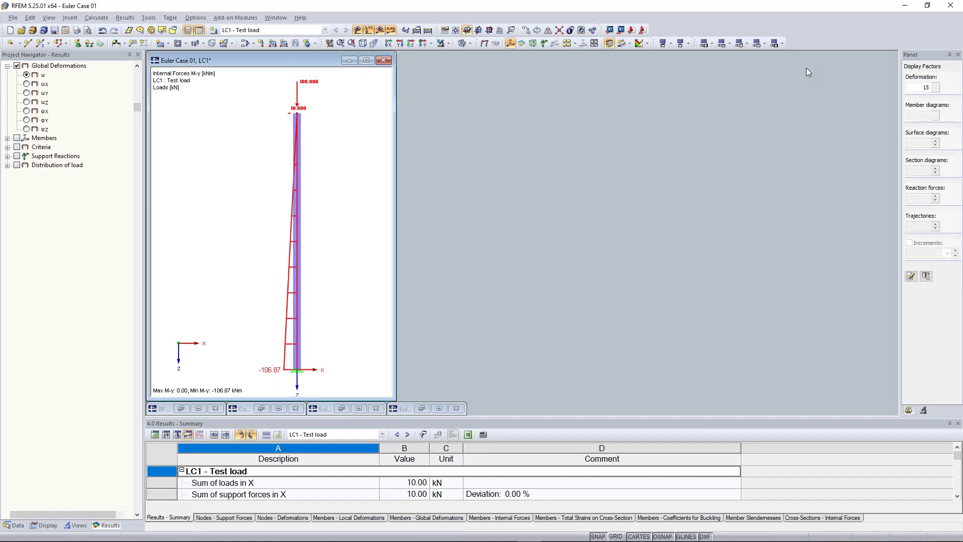
pyautogui.click(366, 60)
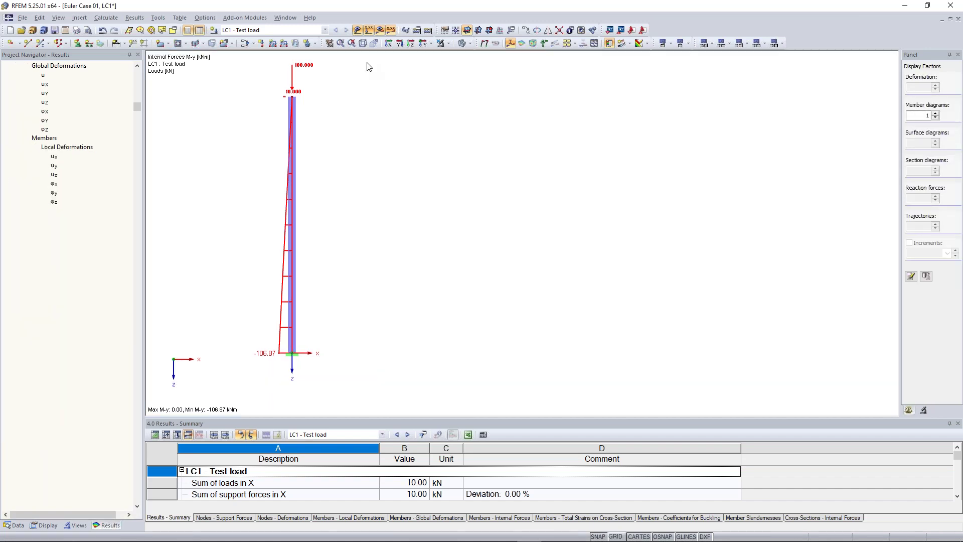
# Step: Remove the horizontal force PX from the nodal load on node 2, keeping PZ at 100 kN
pyautogui.moveTo(266, 172); pyautogui.dragTo(430, 215, button='middle')
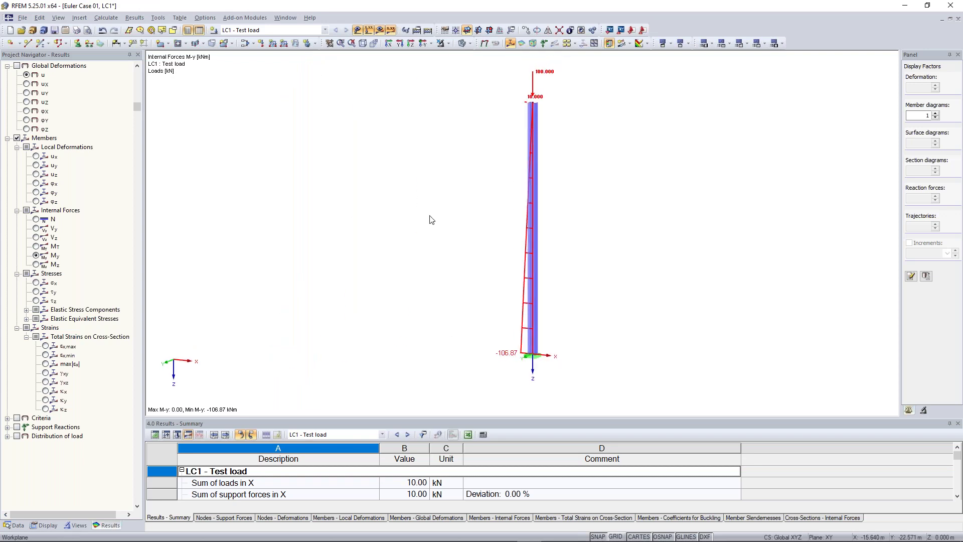
pyautogui.click(462, 44)
pyautogui.click(374, 138)
pyautogui.click(369, 30)
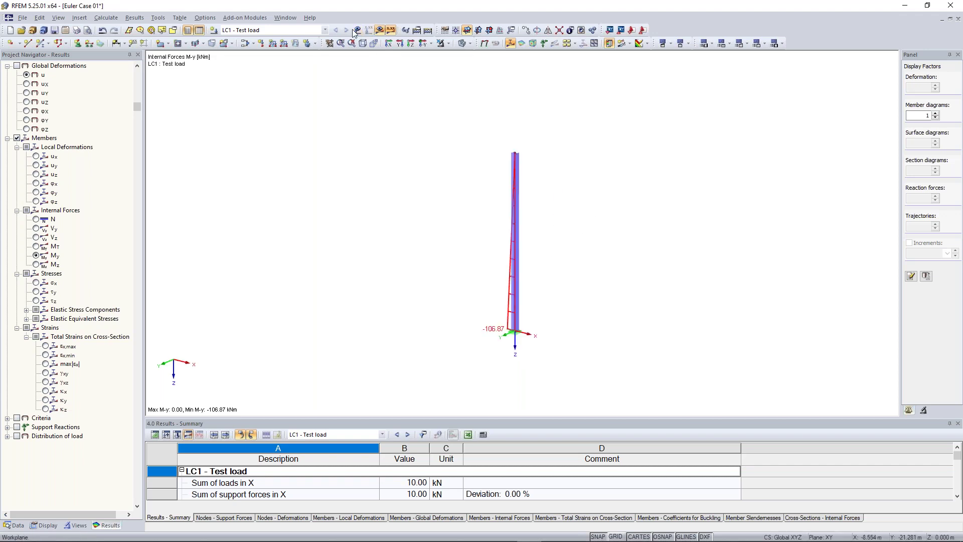
pyautogui.click(368, 30)
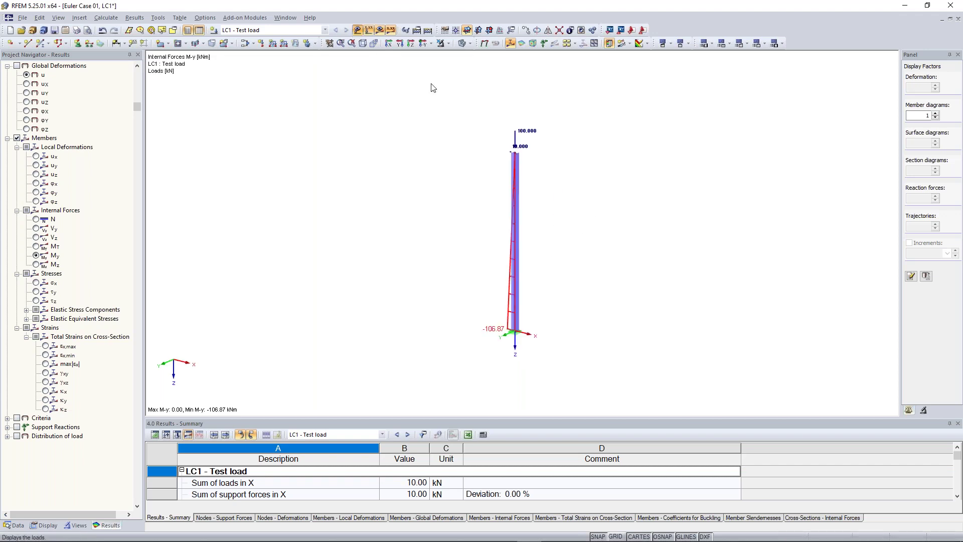
pyautogui.doubleClick(523, 130)
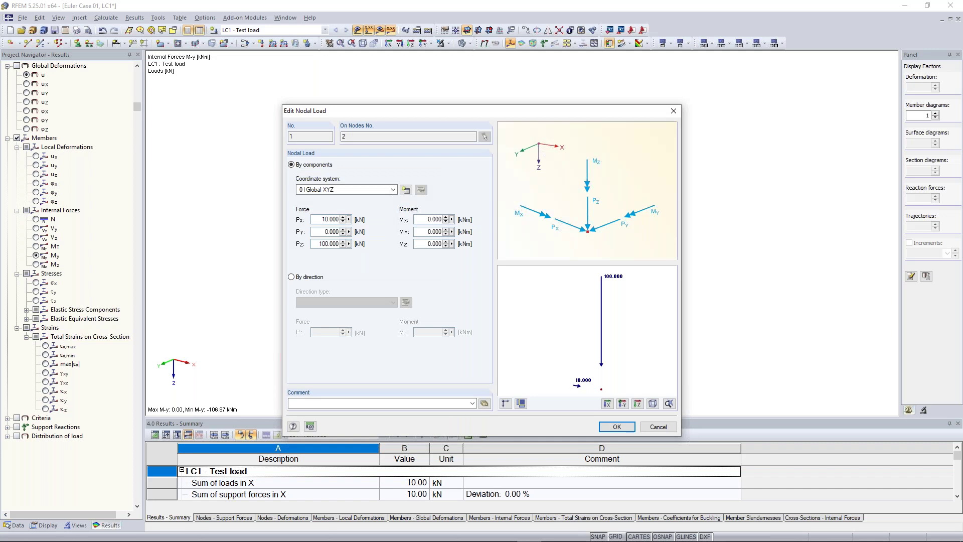
pyautogui.click(622, 427)
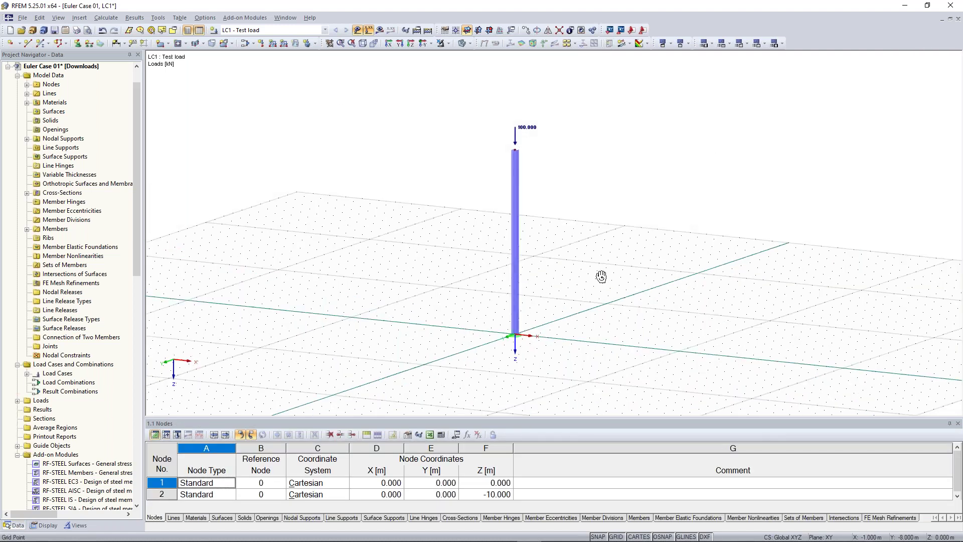
# Step: Open the RF-STABILITY add-on module for the Euler Case 01 model
pyautogui.keyDown('ctrl'); pyautogui.moveTo(601, 277); pyautogui.dragTo(211, 201, button='middle'); pyautogui.keyUp('ctrl')
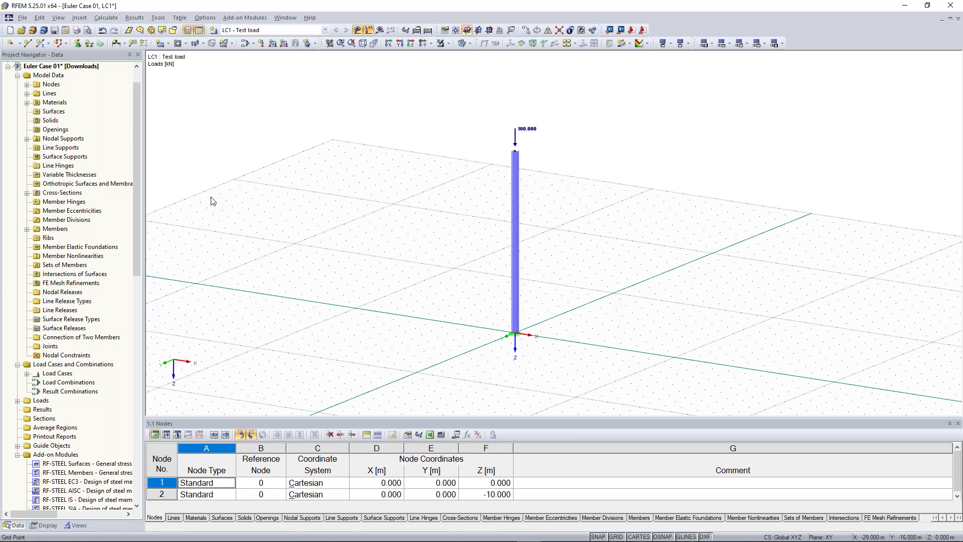
pyautogui.moveTo(135, 200); pyautogui.dragTo(132, 331)
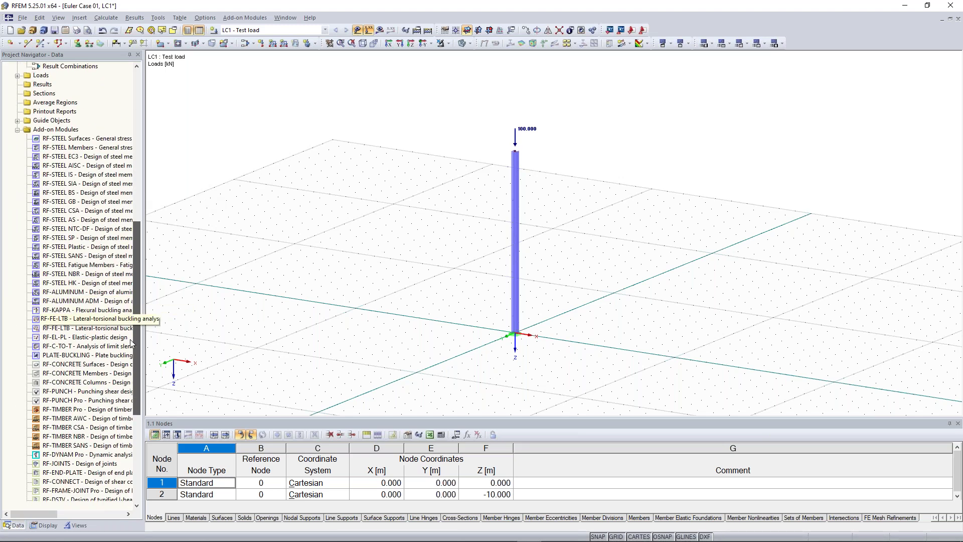
pyautogui.scroll(-5, 133, 341)
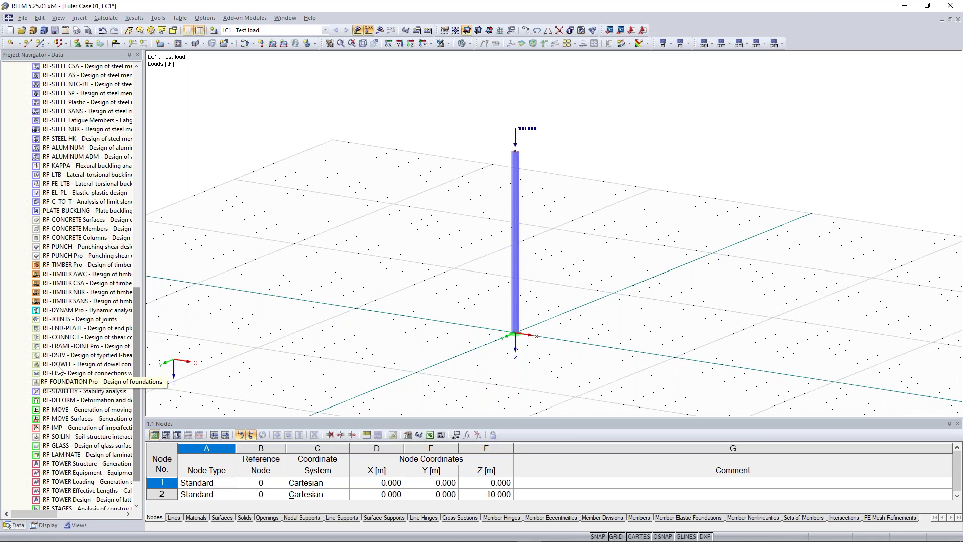
pyautogui.click(75, 391)
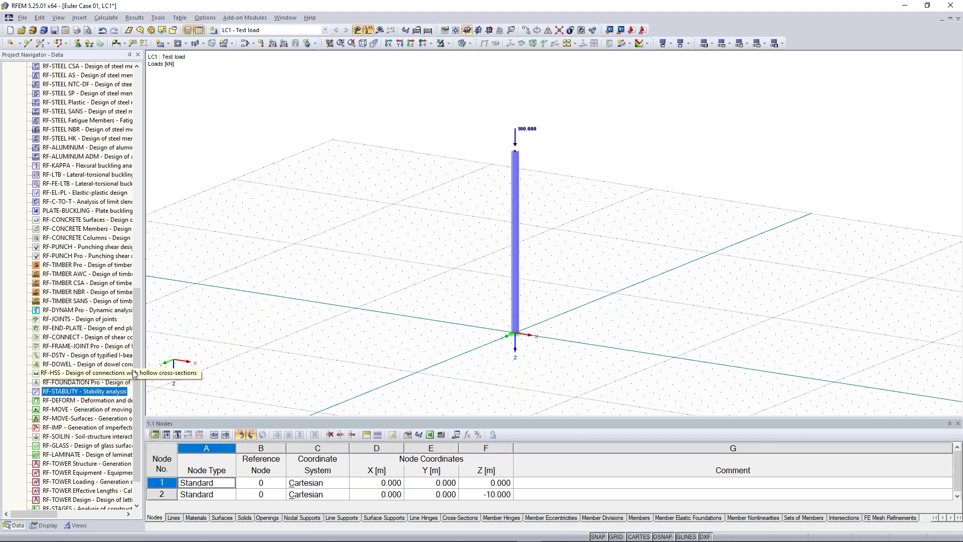
pyautogui.scroll(-2, 75, 357)
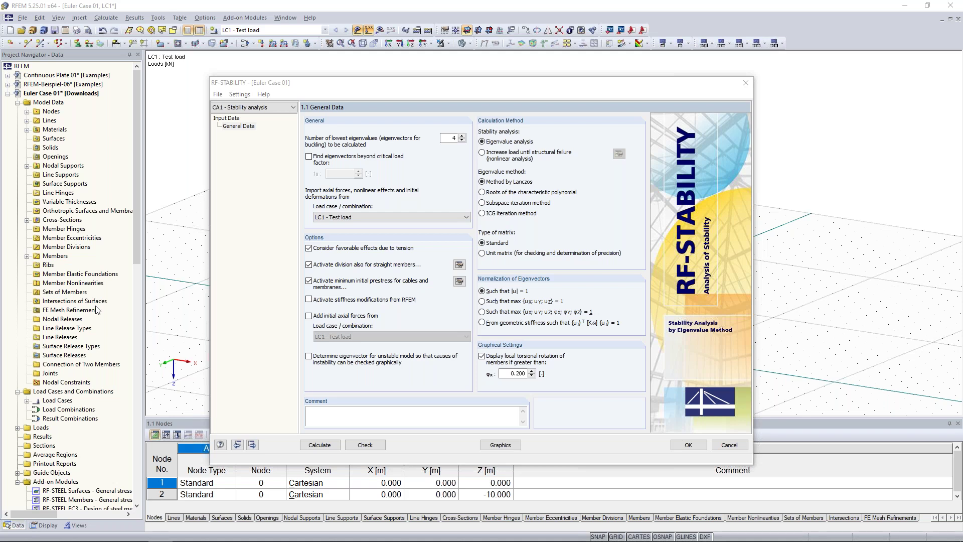
# Step: Set 2 lowest eigenvalues for LC1 - Test load and deactivate the favorable tension effects and the minimum initial prestress
pyautogui.doubleClick(453, 138)
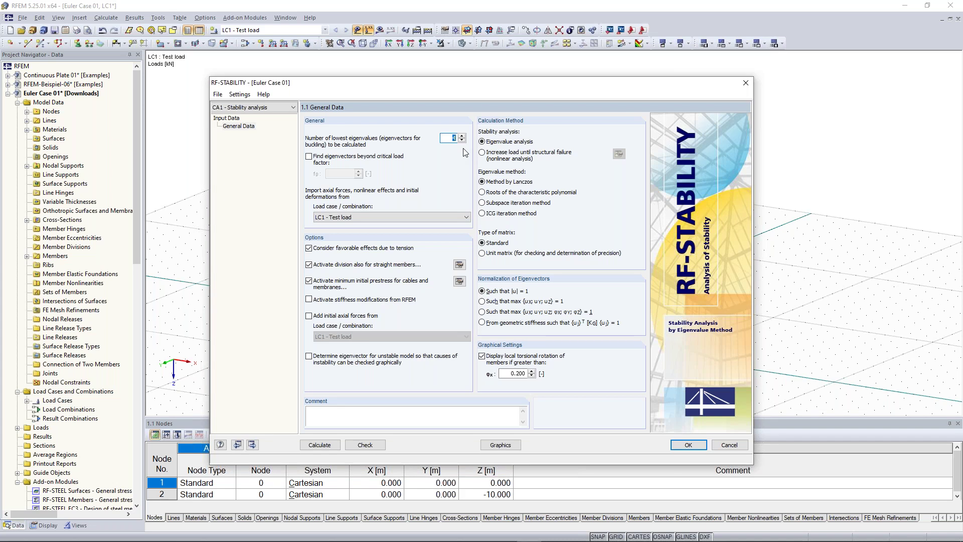
pyautogui.write('2')
pyautogui.click(360, 219)
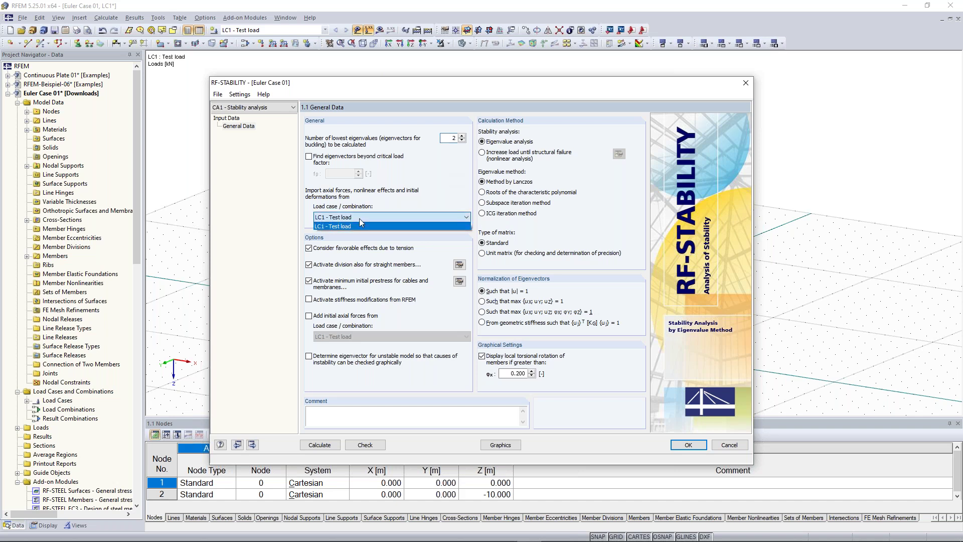
pyautogui.click(360, 227)
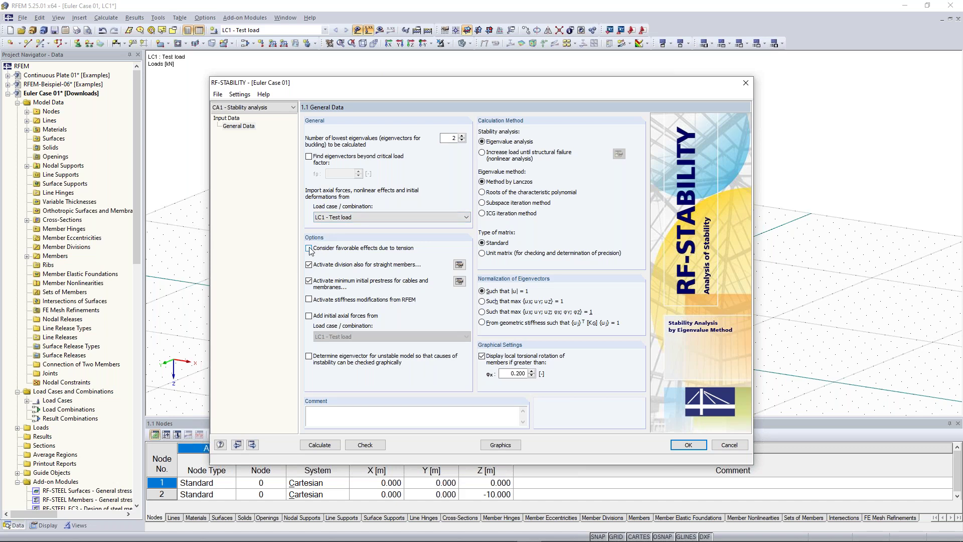
pyautogui.click(309, 282)
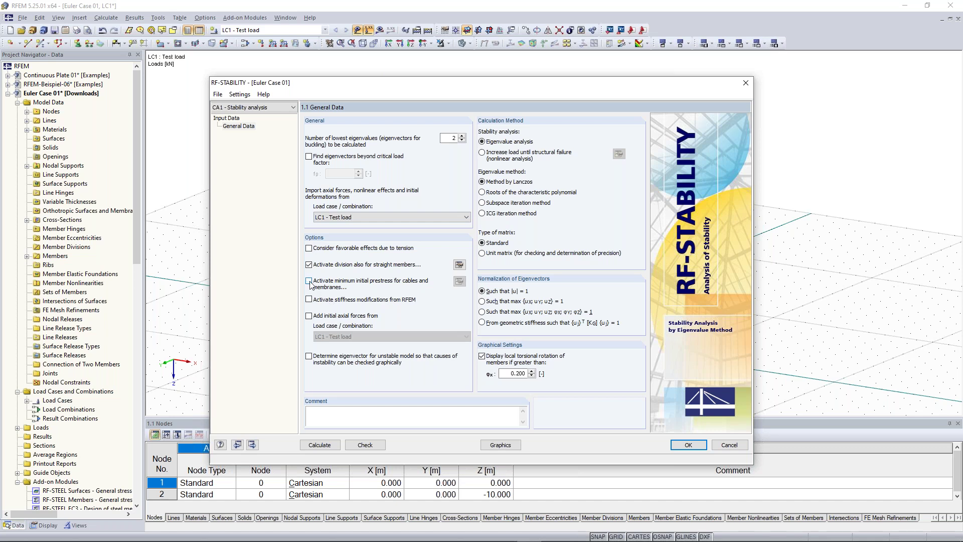
# Step: Set the minimum number of member divisions for straight members to 10 in the FE mesh settings
pyautogui.click(460, 265)
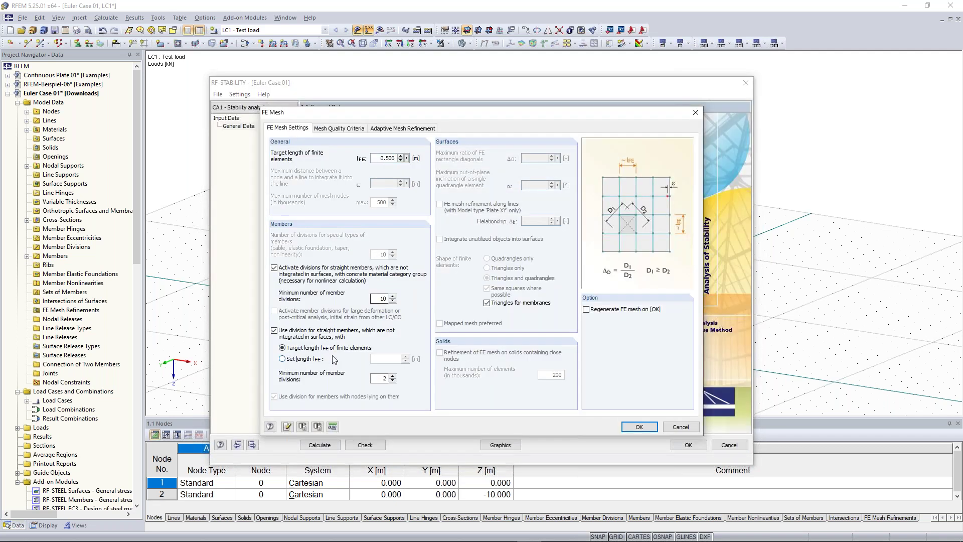
pyautogui.doubleClick(385, 378)
pyautogui.write('10')
pyautogui.click(640, 427)
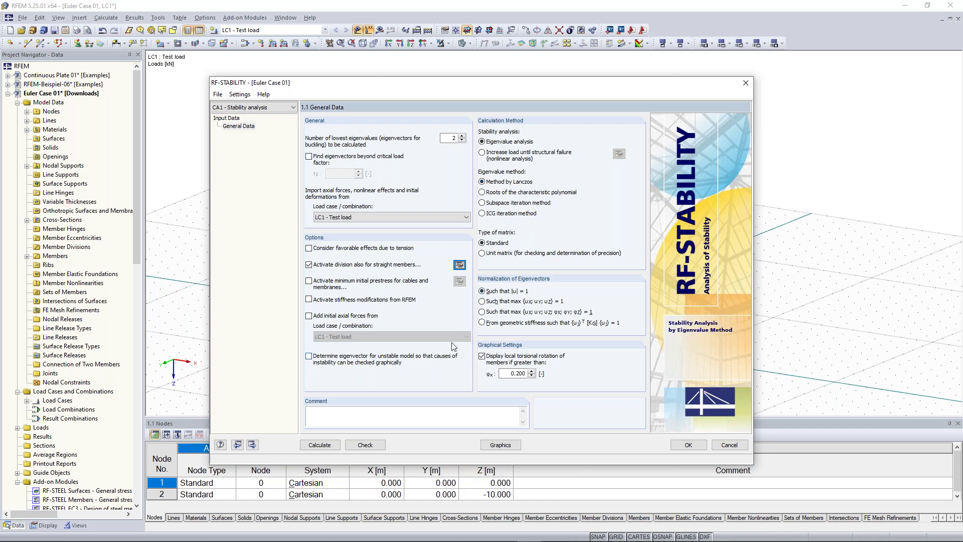
# Step: Calculate the stability case CA1 and review its critical load factors, magnification factors, effective lengths and critical loads
pyautogui.click(320, 445)
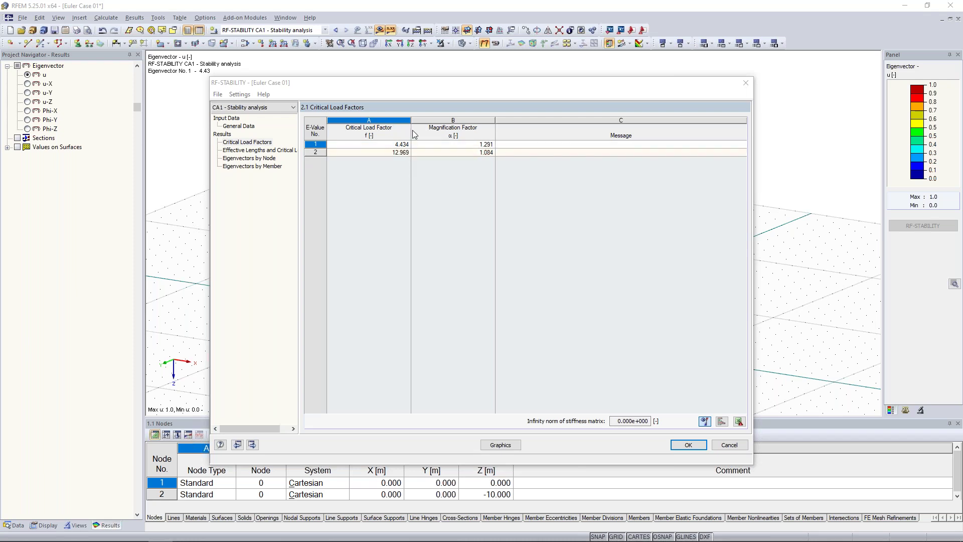
pyautogui.click(390, 146)
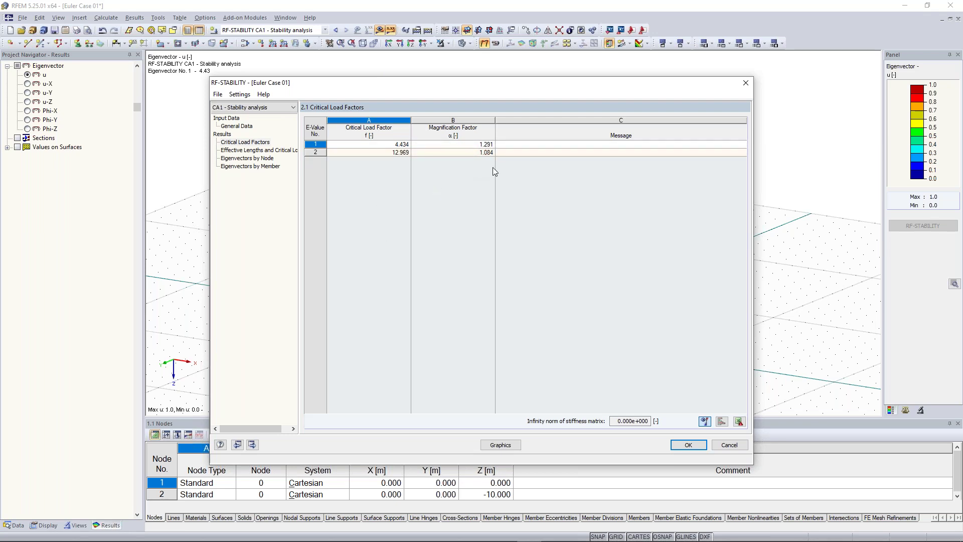
pyautogui.click(476, 145)
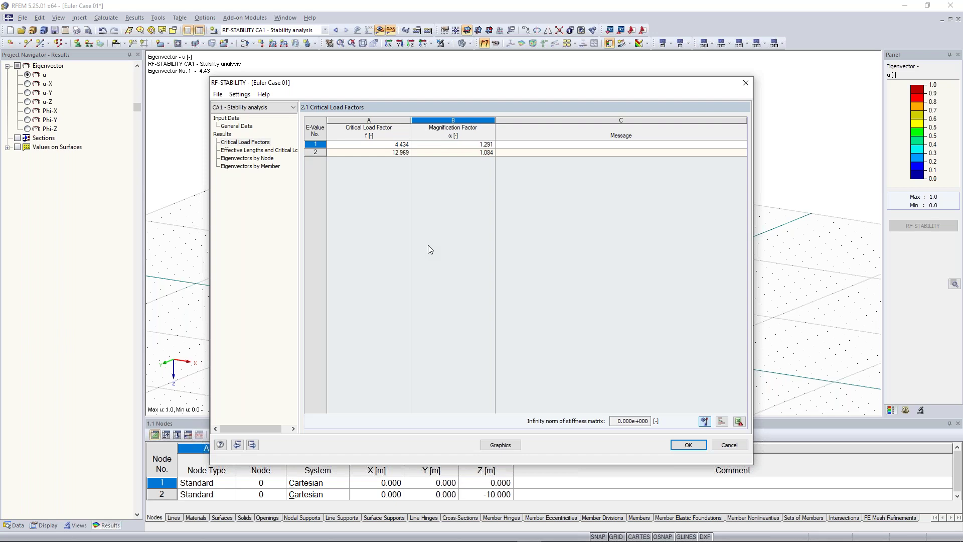
pyautogui.click(258, 150)
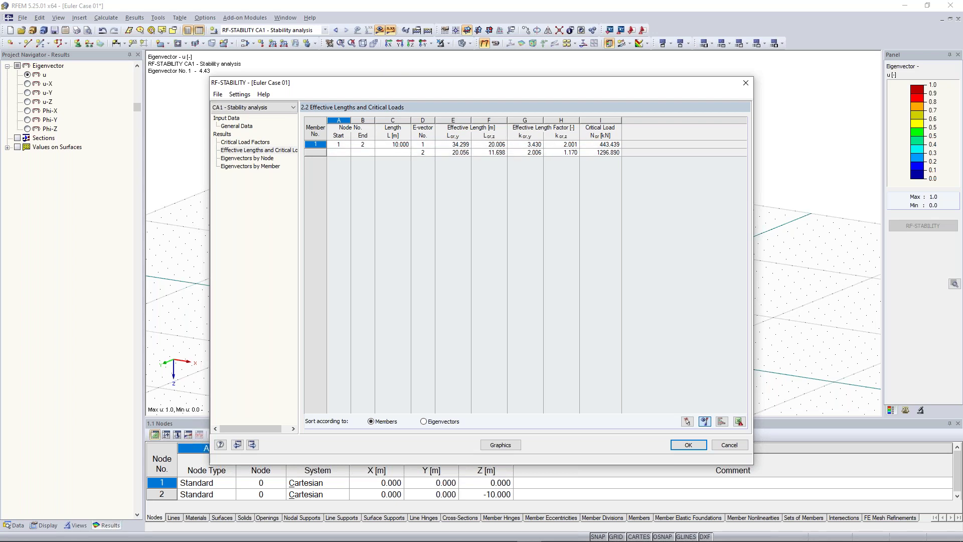
pyautogui.click(613, 145)
pyautogui.click(260, 143)
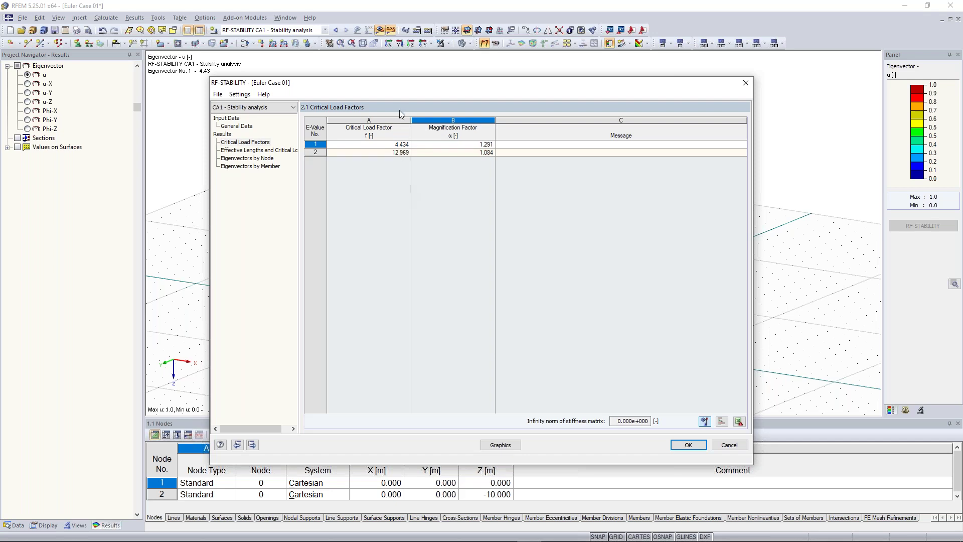
# Step: Display the first eigenvector graphically on the column and inspect the buckled shape from tip to base
pyautogui.moveTo(416, 94); pyautogui.dragTo(418, 250)
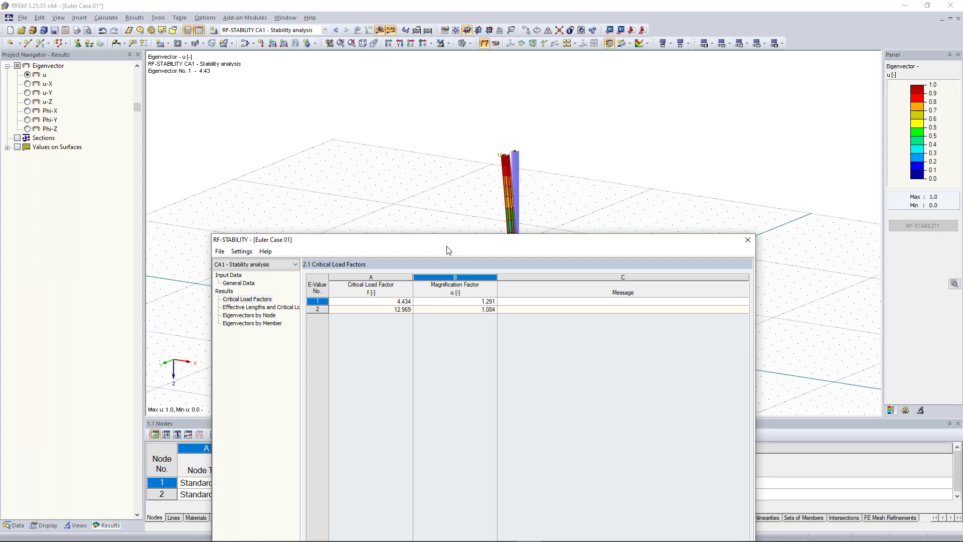
pyautogui.moveTo(447, 247); pyautogui.dragTo(450, 101)
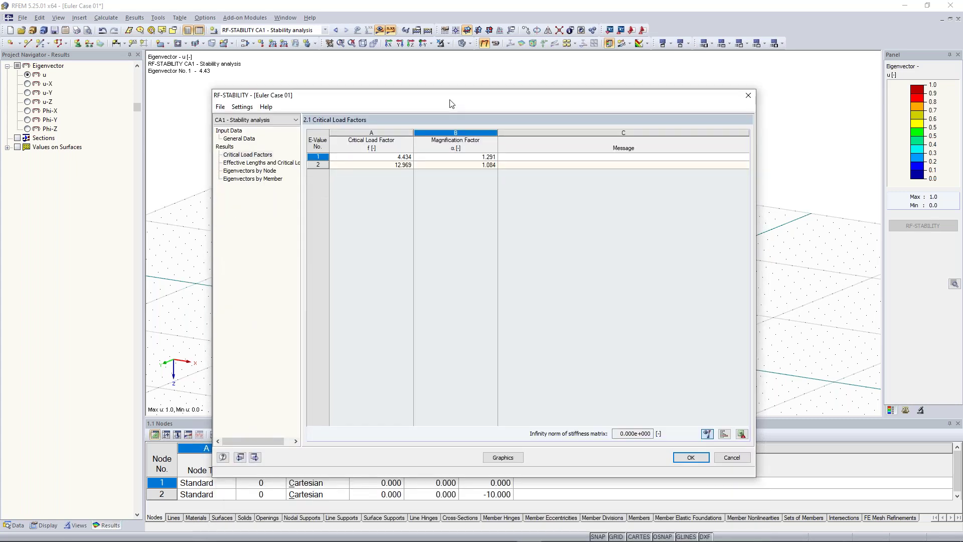
pyautogui.click(503, 457)
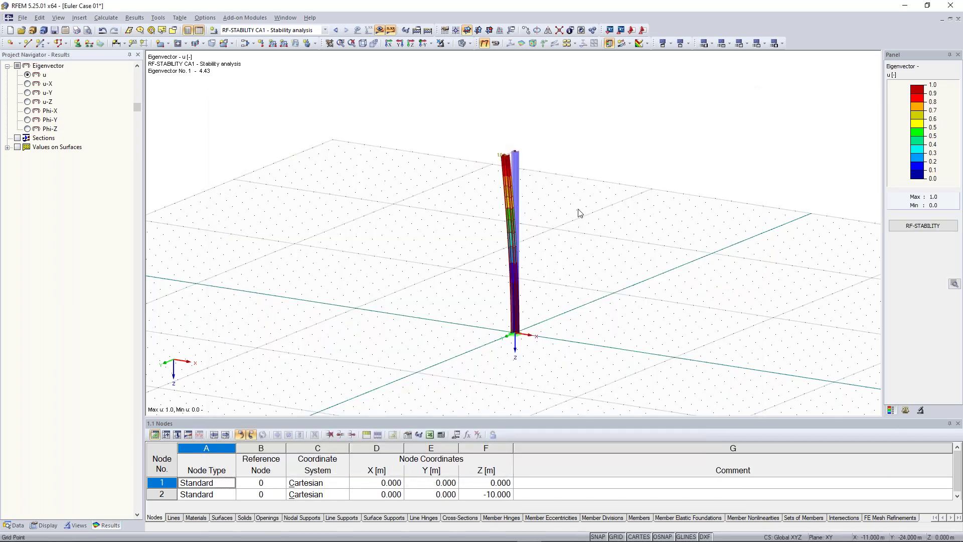
pyautogui.scroll(3, 512, 166)
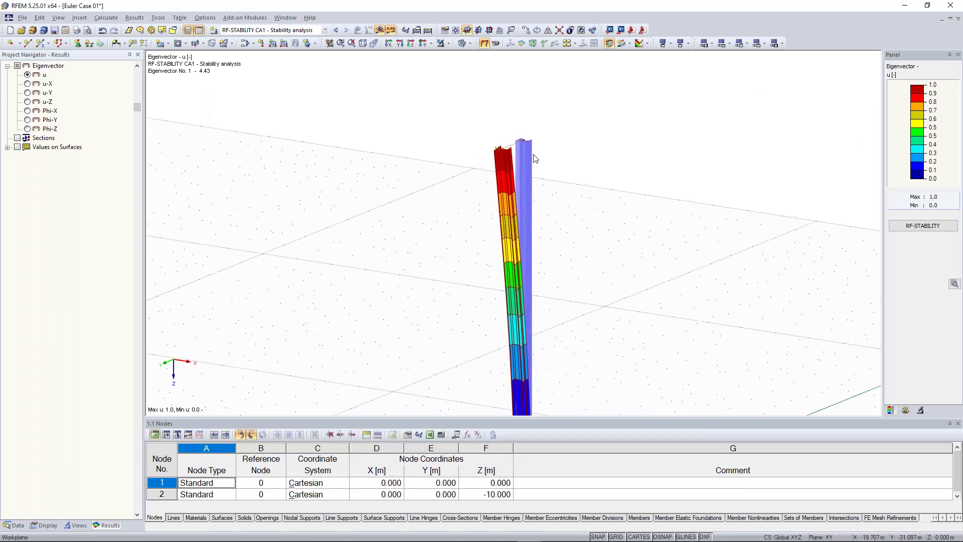
pyautogui.scroll(2, 615, 129)
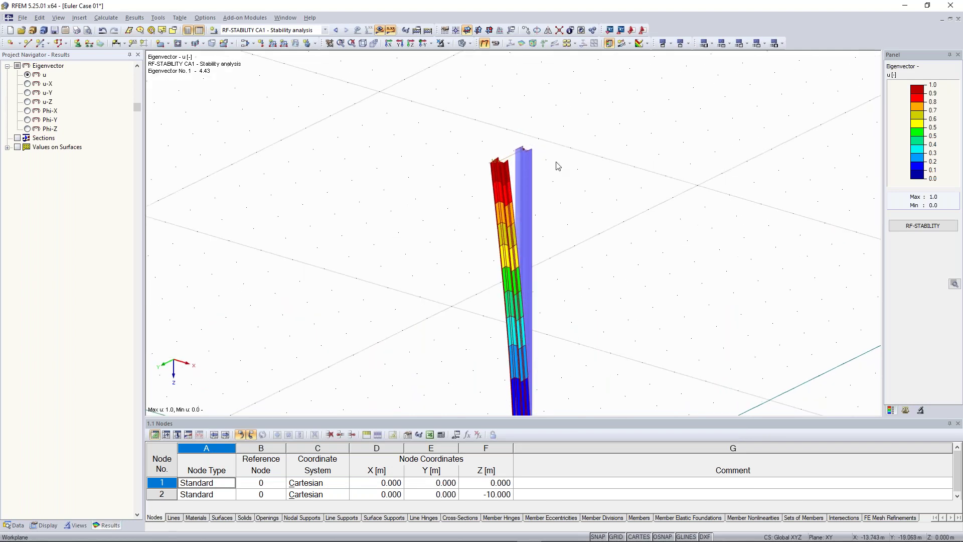
pyautogui.moveTo(568, 271); pyautogui.dragTo(575, 132, button='middle')
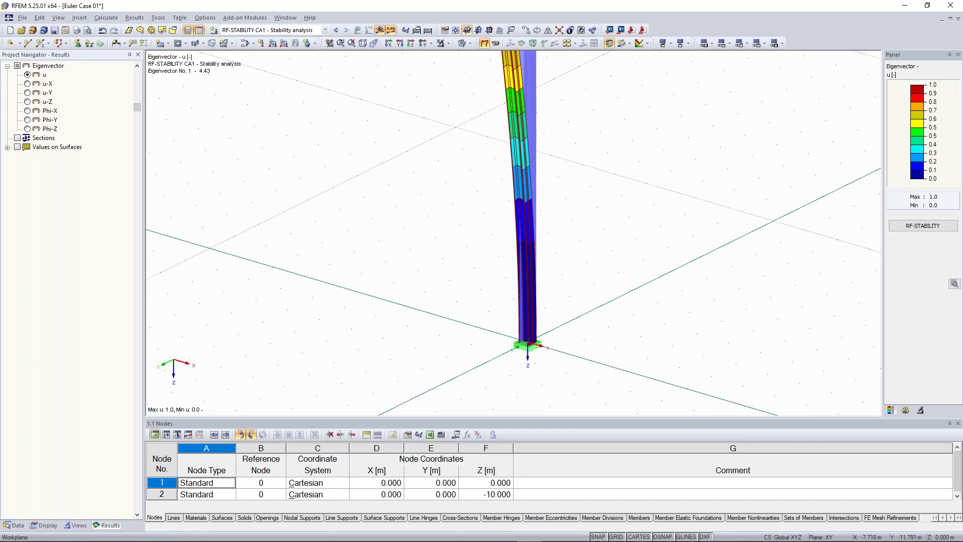
# Step: Turn on the local axis system of the column member and compare it with the buckling direction of the first mode
pyautogui.click(532, 125)
pyautogui.rightClick(532, 125)
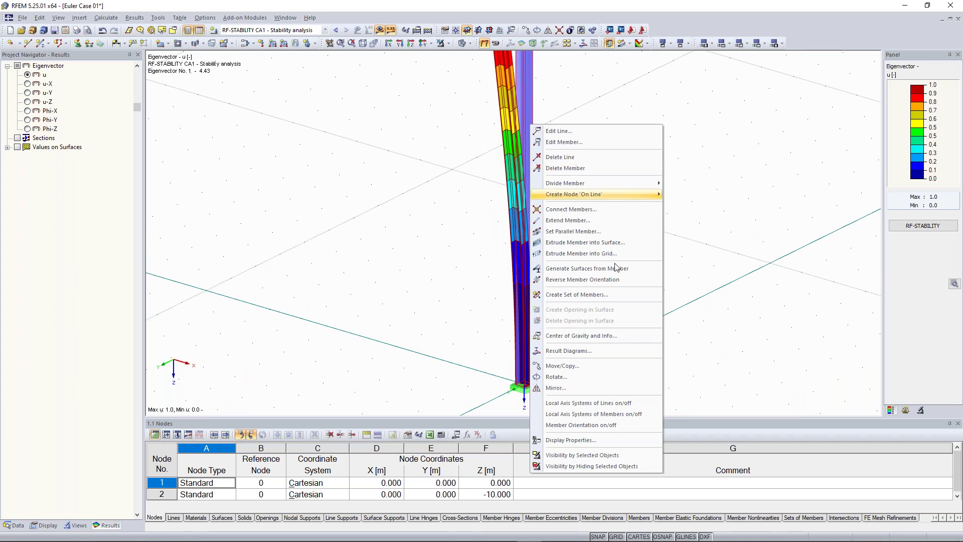
pyautogui.click(640, 418)
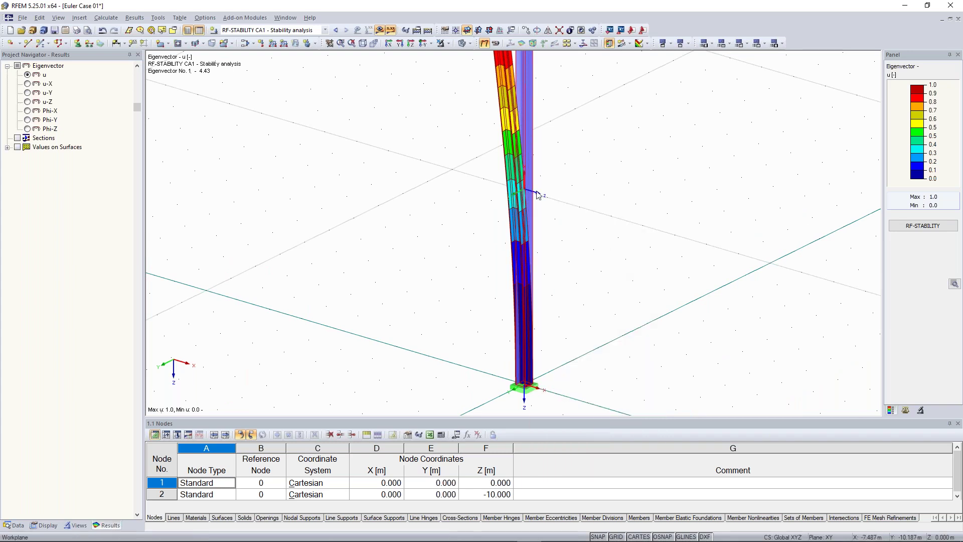
pyautogui.keyDown('ctrl'); pyautogui.moveTo(559, 181); pyautogui.dragTo(516, 177, button='middle'); pyautogui.keyUp('ctrl')
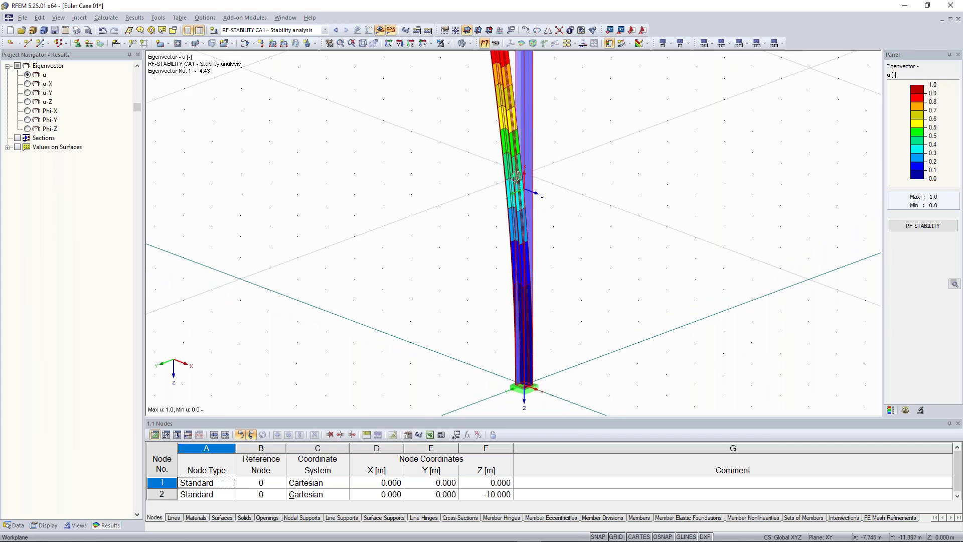
pyautogui.keyDown('ctrl'); pyautogui.moveTo(517, 177); pyautogui.dragTo(508, 258, button='middle'); pyautogui.keyUp('ctrl')
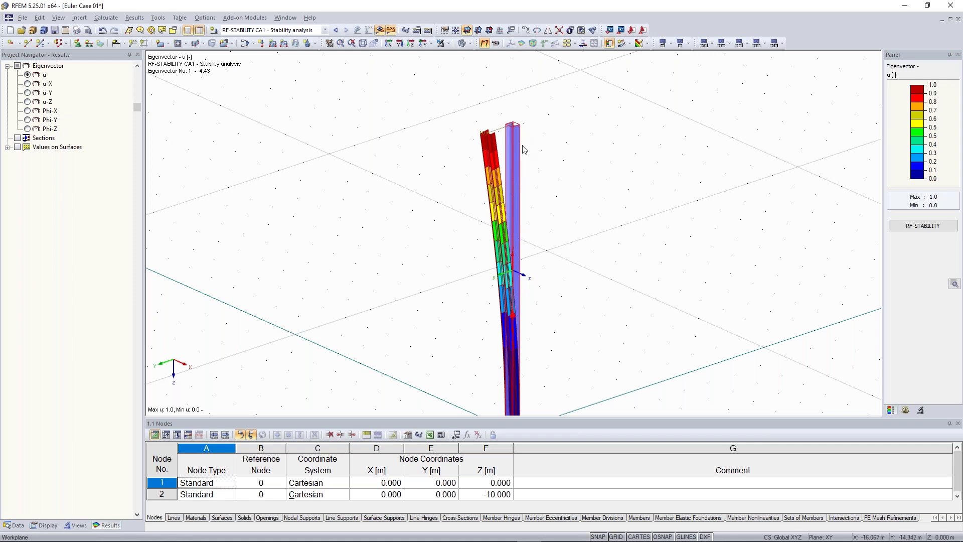
# Step: Display eigenvector No. 2 (12.97) and inspect the column's buckling direction relative to its local axes
pyautogui.click(905, 410)
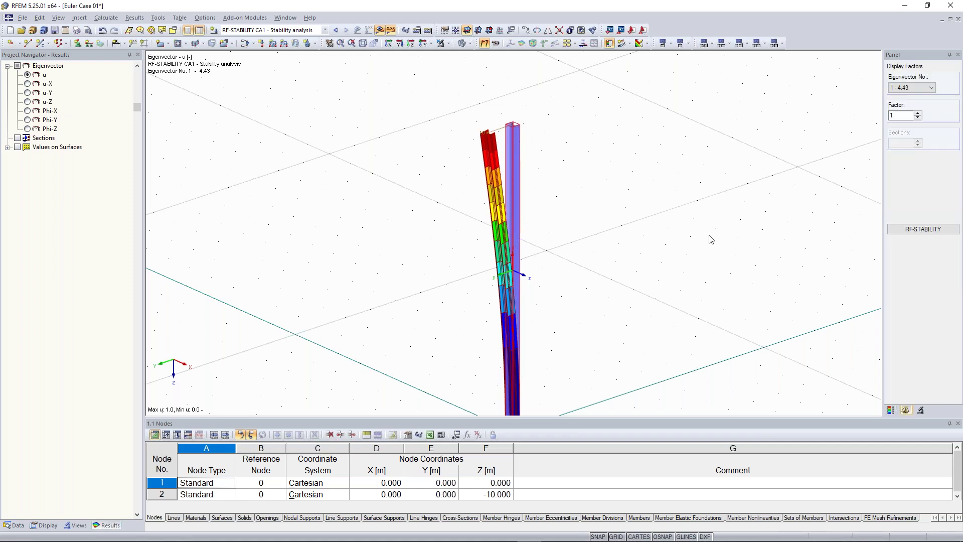
pyautogui.click(924, 88)
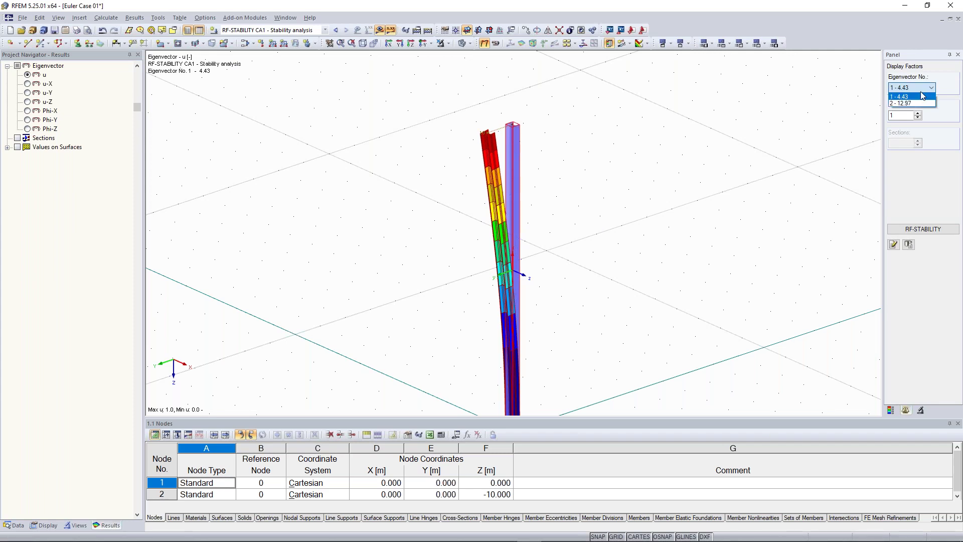
pyautogui.click(916, 104)
pyautogui.keyDown('ctrl'); pyautogui.moveTo(531, 165); pyautogui.dragTo(506, 163, button='middle'); pyautogui.keyUp('ctrl')
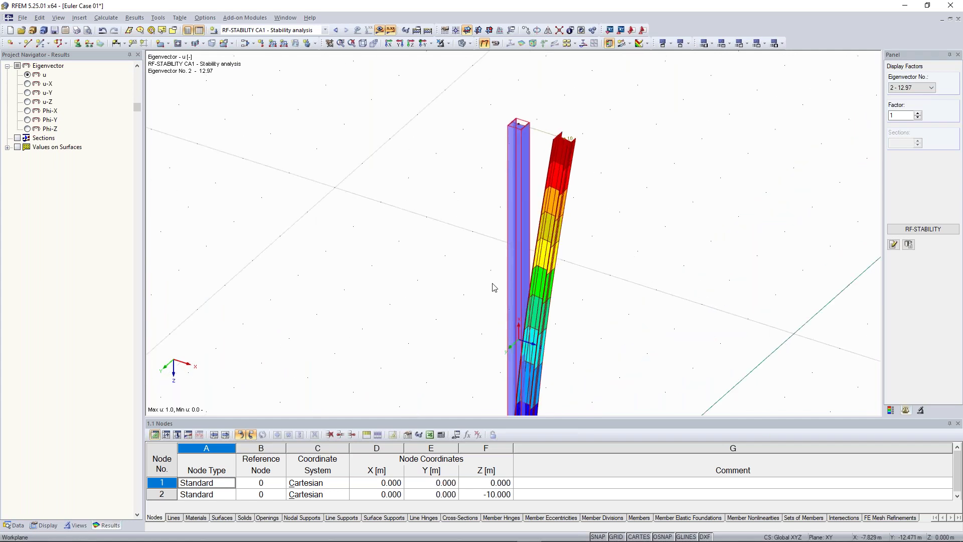
pyautogui.keyDown('ctrl'); pyautogui.moveTo(492, 255); pyautogui.dragTo(474, 217, button='middle'); pyautogui.keyUp('ctrl')
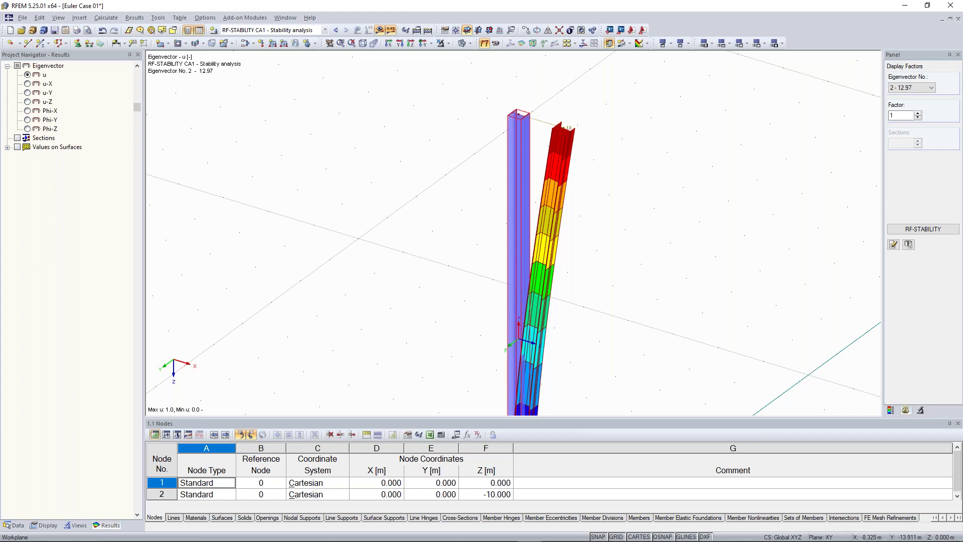
# Step: Return to load case LC1 - Test load and set the vertical force PZ of the nodal load on node 2 to 443 kN
pyautogui.click(336, 31)
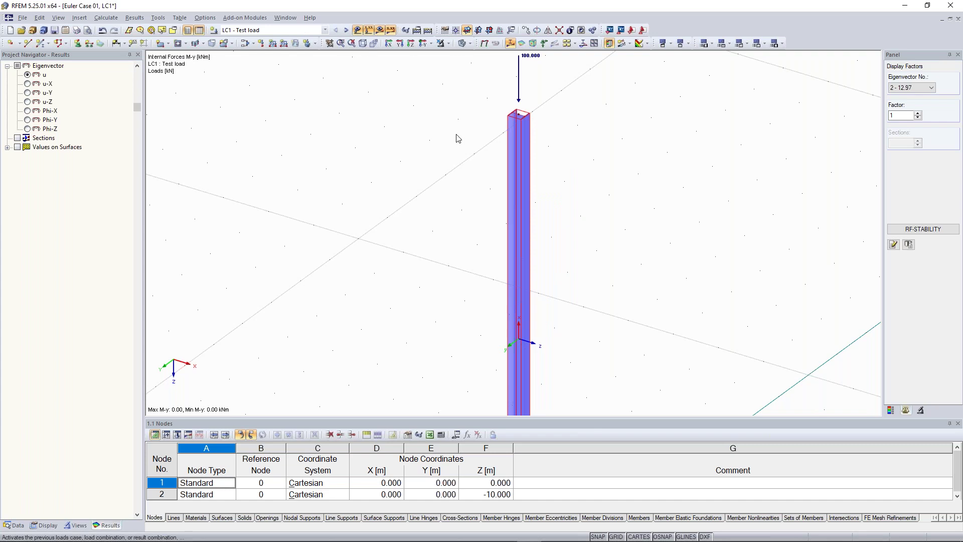
pyautogui.scroll(-3, 451, 136)
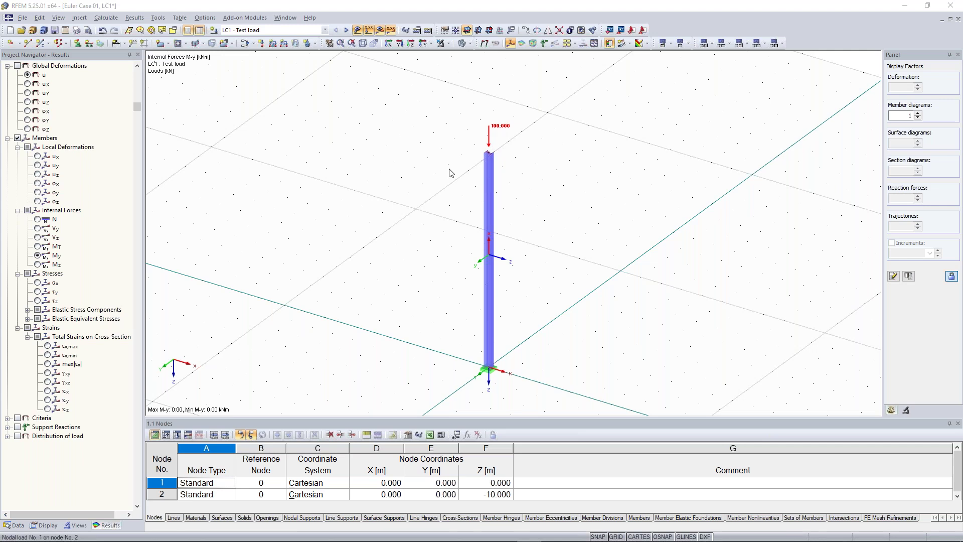
pyautogui.doubleClick(488, 136)
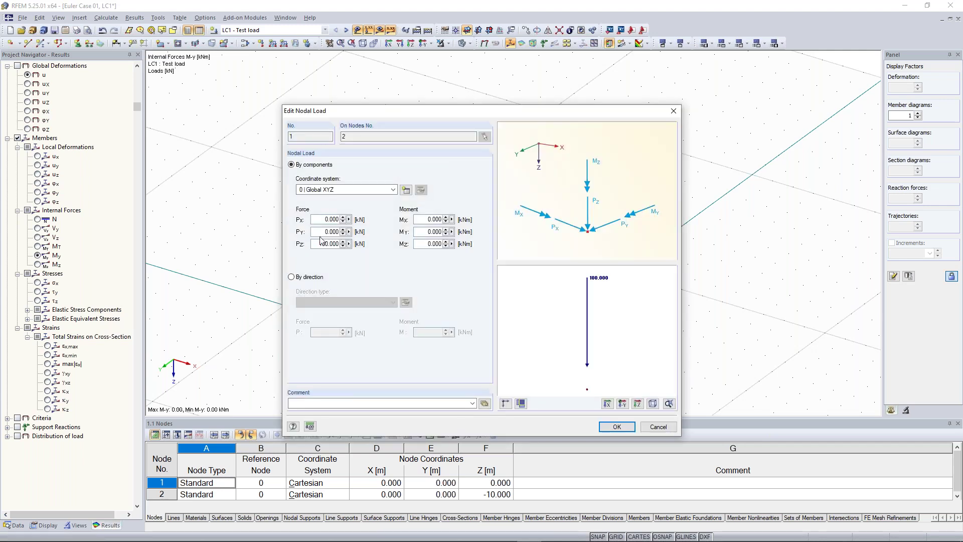
pyautogui.doubleClick(340, 246)
pyautogui.write('443')
pyautogui.click(616, 427)
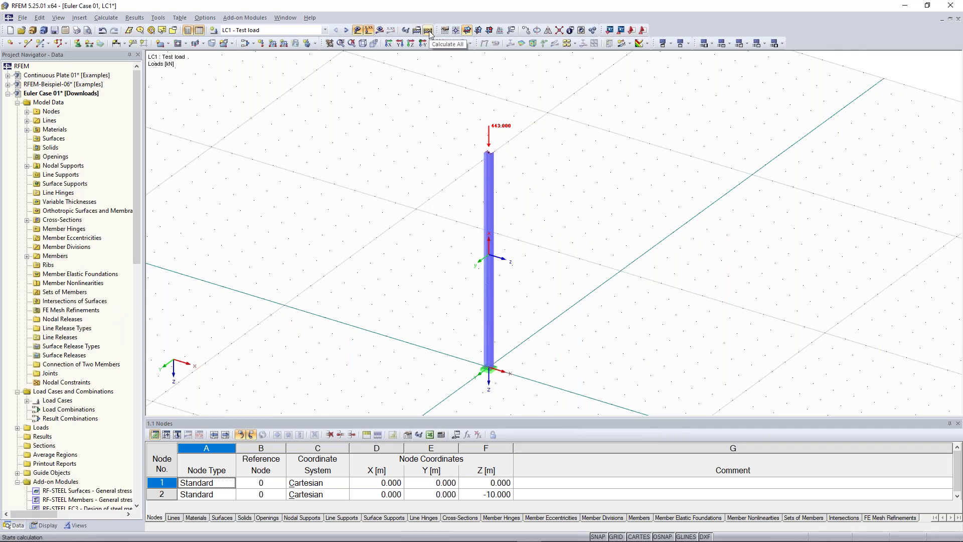
# Step: Recalculate the load case and stability analysis with the 443 kN load and inspect the first eigenvector
pyautogui.click(346, 30)
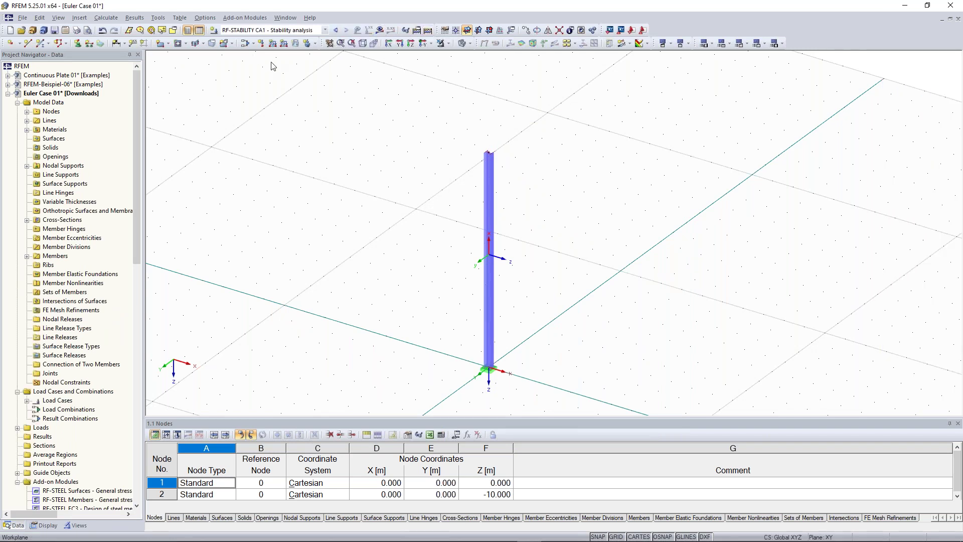
pyautogui.click(341, 32)
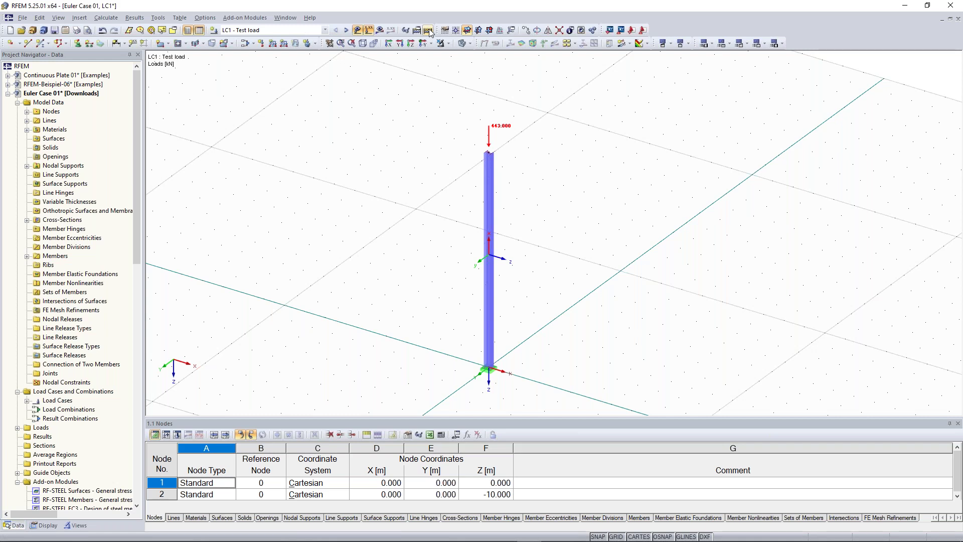
pyautogui.click(428, 31)
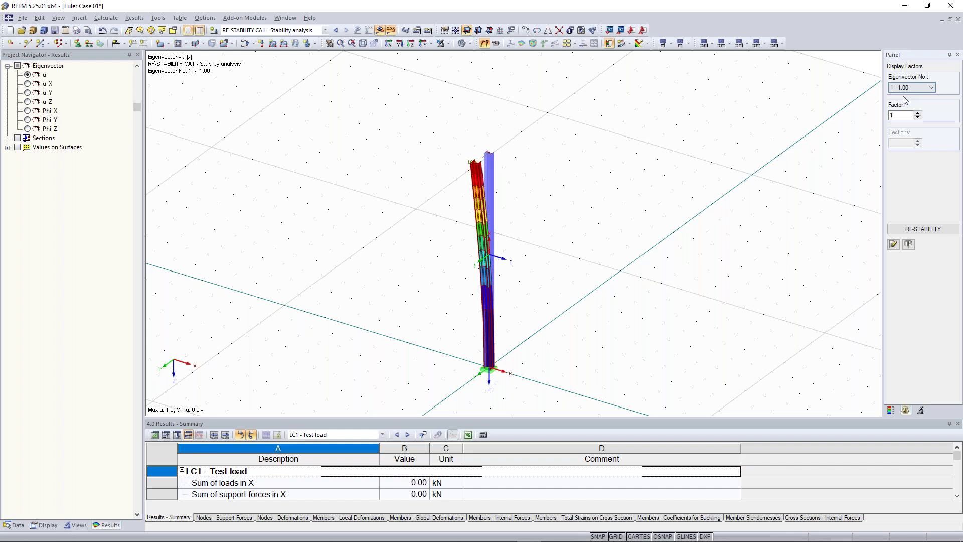
pyautogui.keyDown('ctrl'); pyautogui.moveTo(581, 226); pyautogui.dragTo(574, 231, button='middle'); pyautogui.keyUp('ctrl')
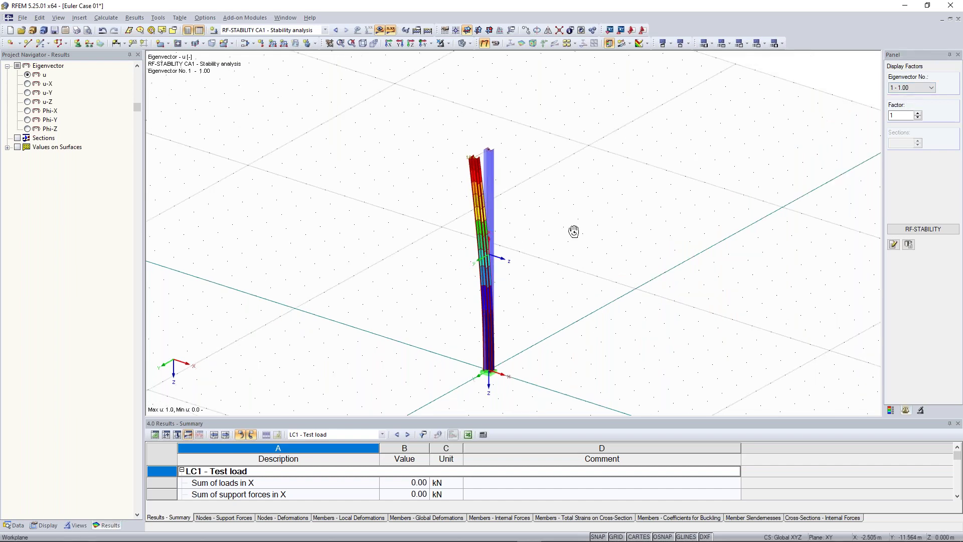
pyautogui.scroll(1, 574, 231)
# Step: Review the critical load factors in RF-STABILITY for the 443 kN load, then close the module
pyautogui.click(928, 231)
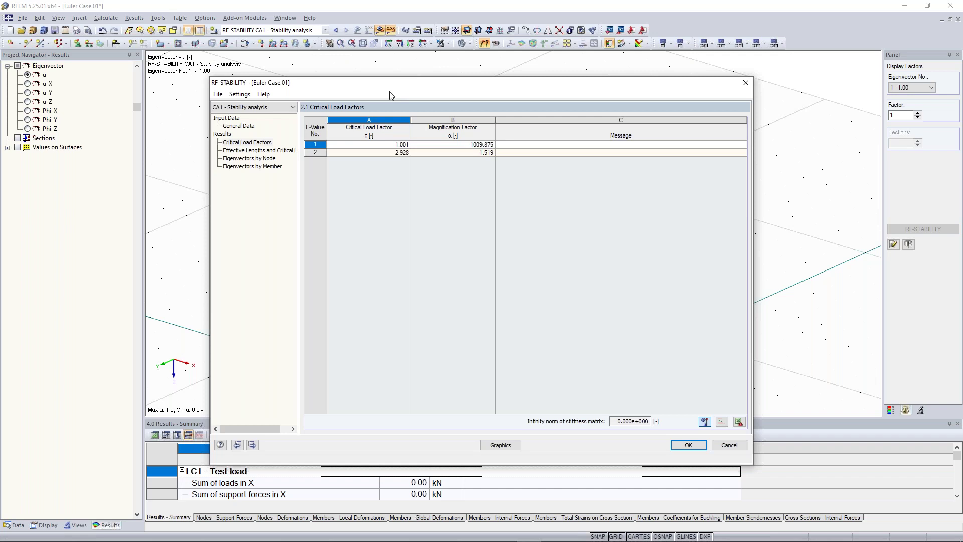
pyautogui.moveTo(389, 92); pyautogui.dragTo(364, 230)
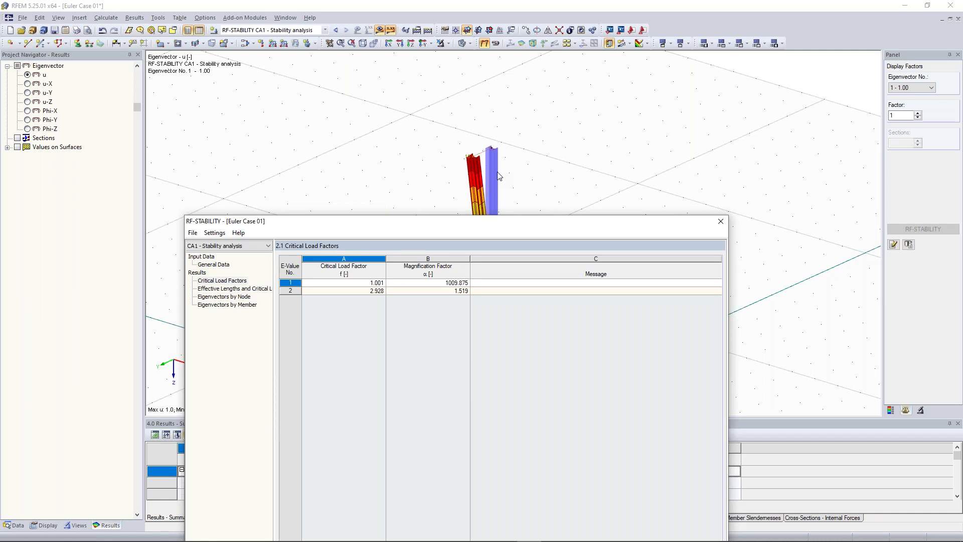
pyautogui.click(720, 222)
# Step: Set the vertical force PZ on node 2 in LC1 to 444 kN and try to recalculate the whole model
pyautogui.click(306, 30)
pyautogui.click(303, 39)
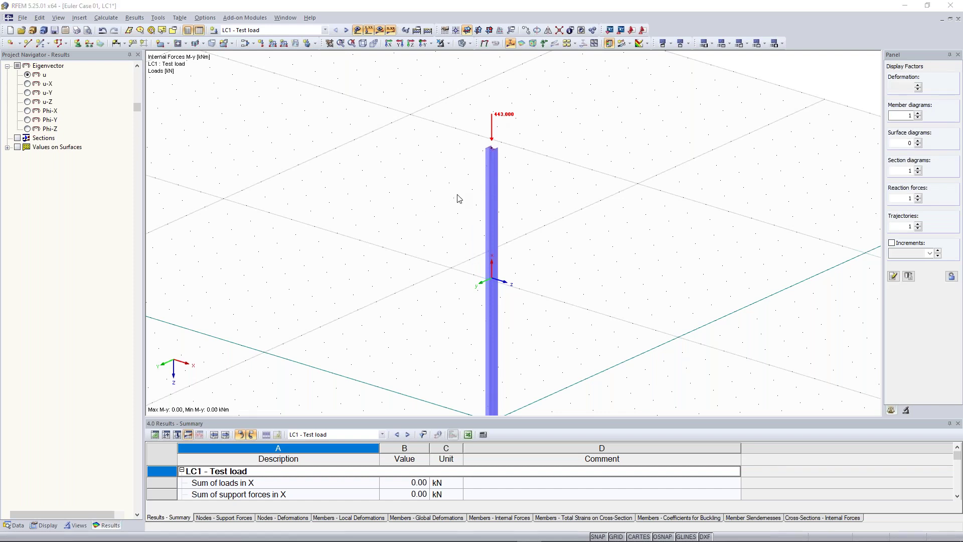
pyautogui.press('Delete')
pyautogui.write('444.000')
pyautogui.click(616, 426)
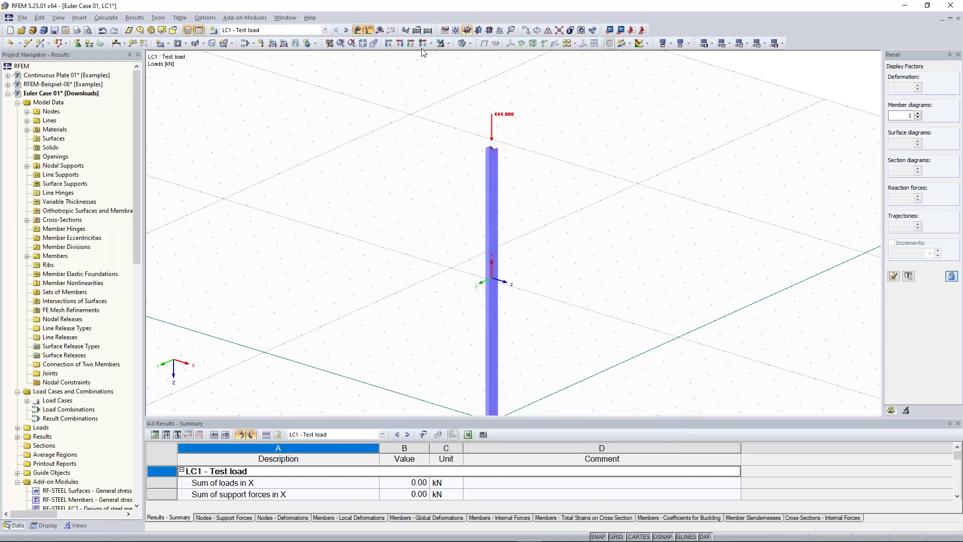
pyautogui.click(428, 32)
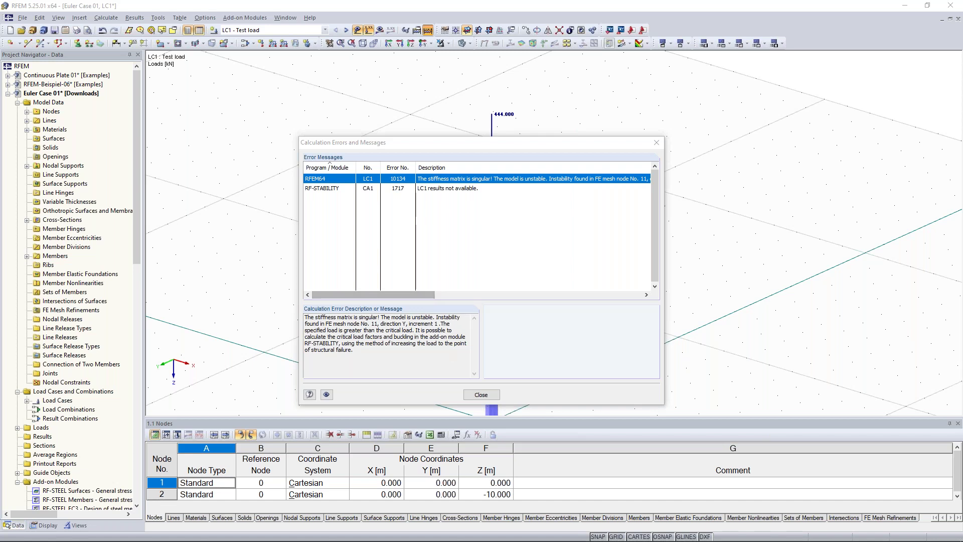
pyautogui.click(480, 394)
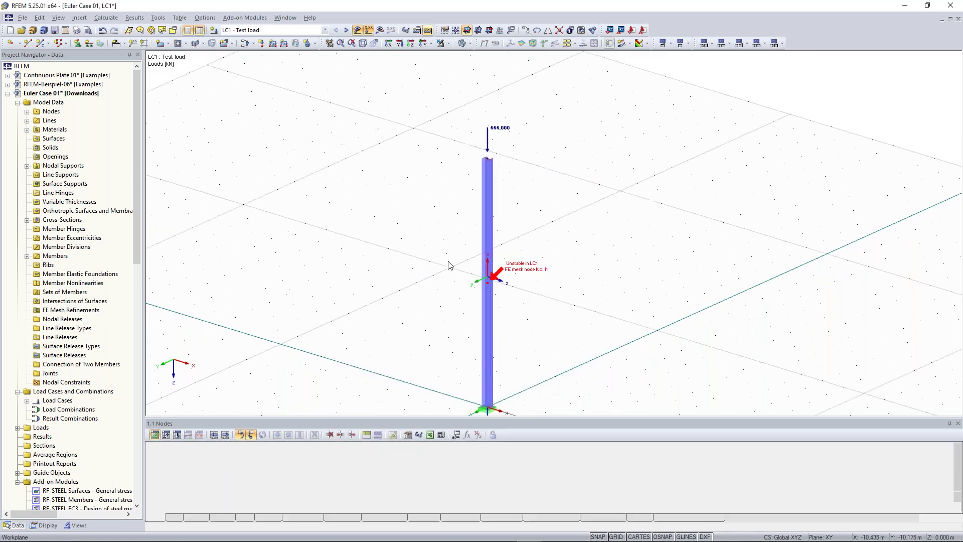
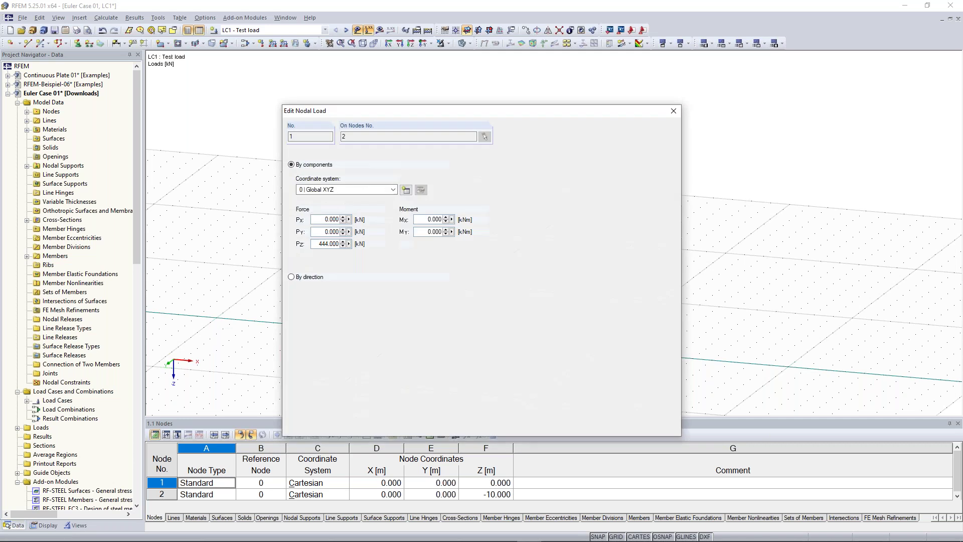
# Step: Set the vertical force PZ of the nodal load on node 2 to 100 kN
pyautogui.doubleClick(318, 244)
pyautogui.write('1')
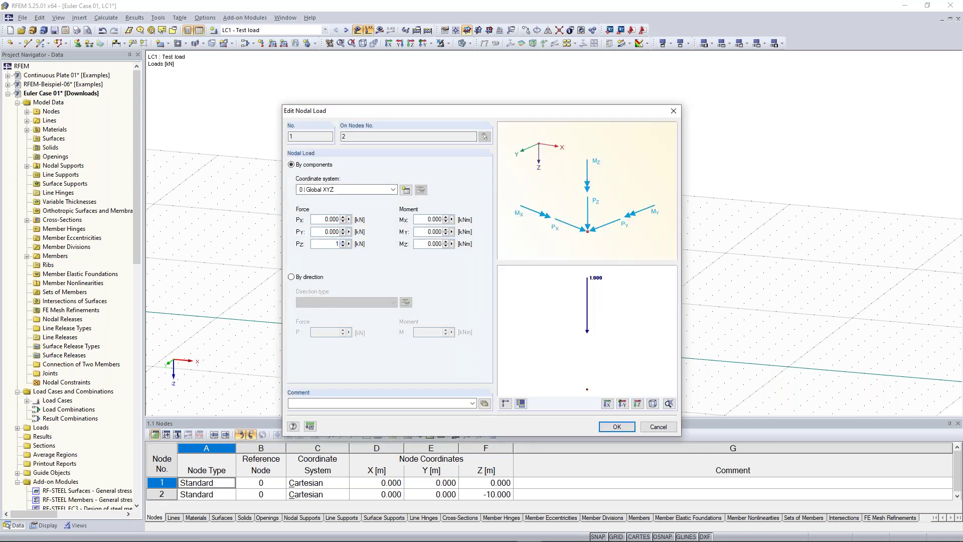
pyautogui.write('00')
pyautogui.click(617, 427)
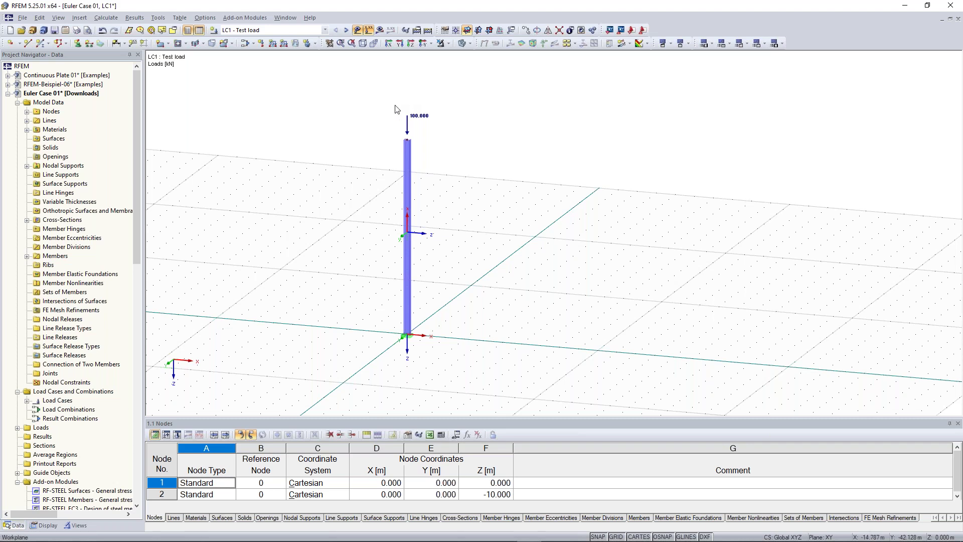
# Step: Copy the column with its support and nodal load once, displaced 10 m in the global X direction
pyautogui.moveTo(316, 80); pyautogui.dragTo(495, 370)
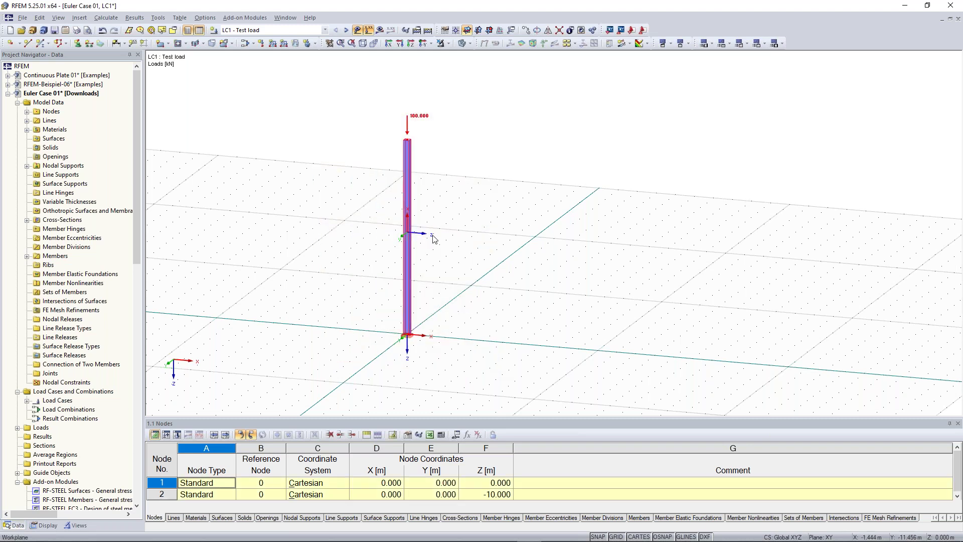
pyautogui.rightClick(407, 178)
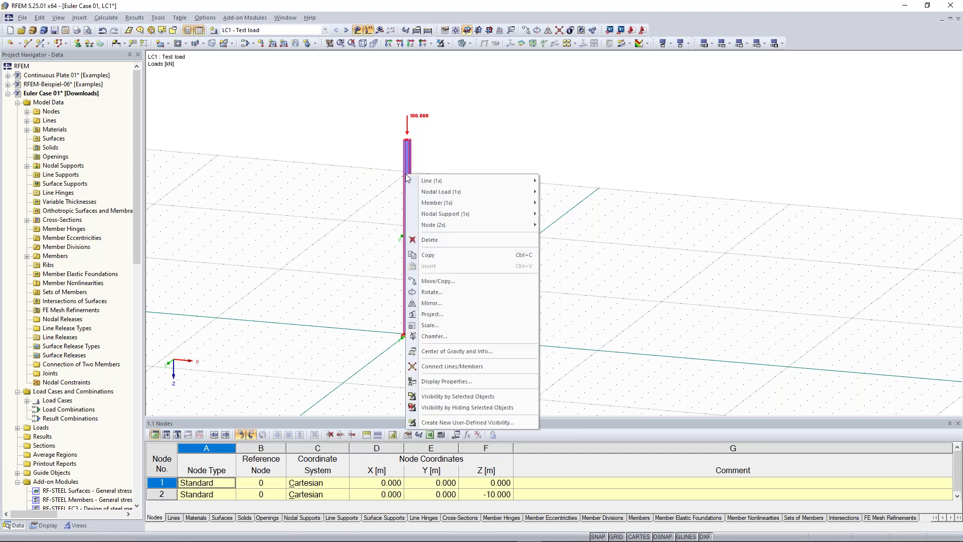
pyautogui.click(499, 283)
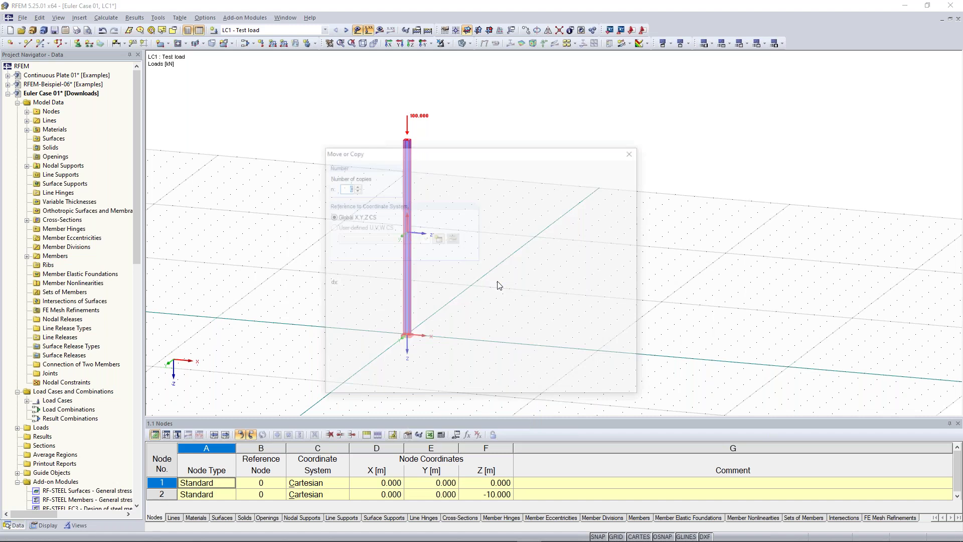
pyautogui.moveTo(402, 150); pyautogui.dragTo(150, 80)
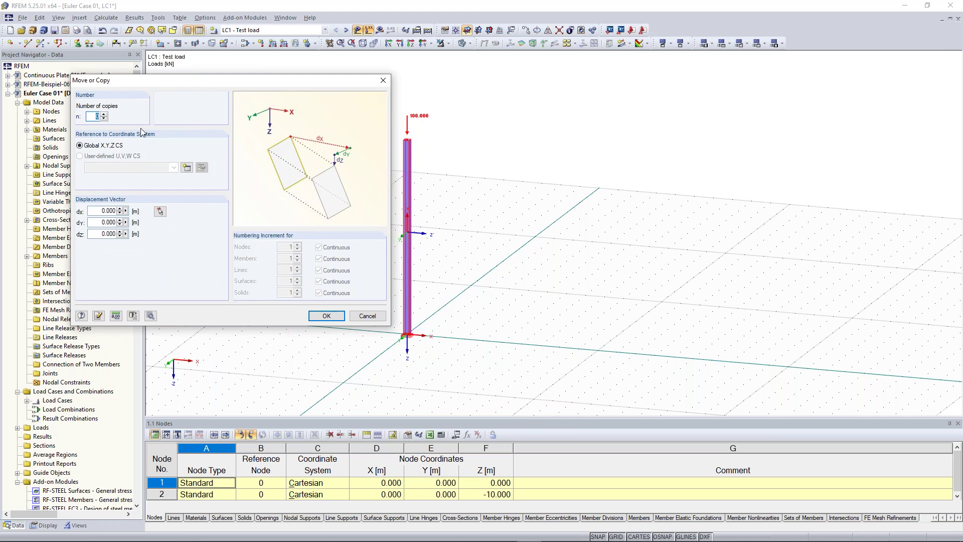
pyautogui.click(104, 115)
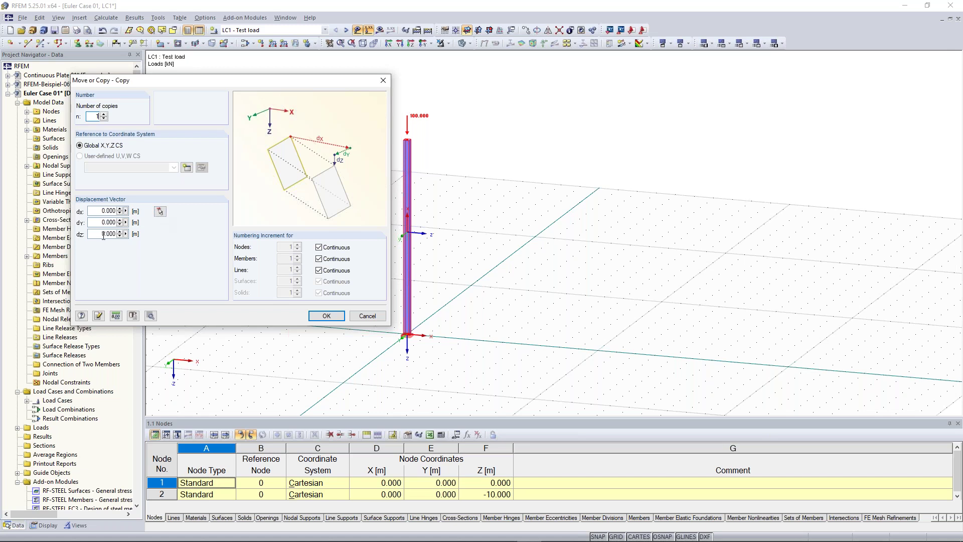
pyautogui.click(103, 210)
pyautogui.write('1')
pyautogui.press('BackSpace')
pyautogui.press('BackSpace')
pyautogui.click(160, 211)
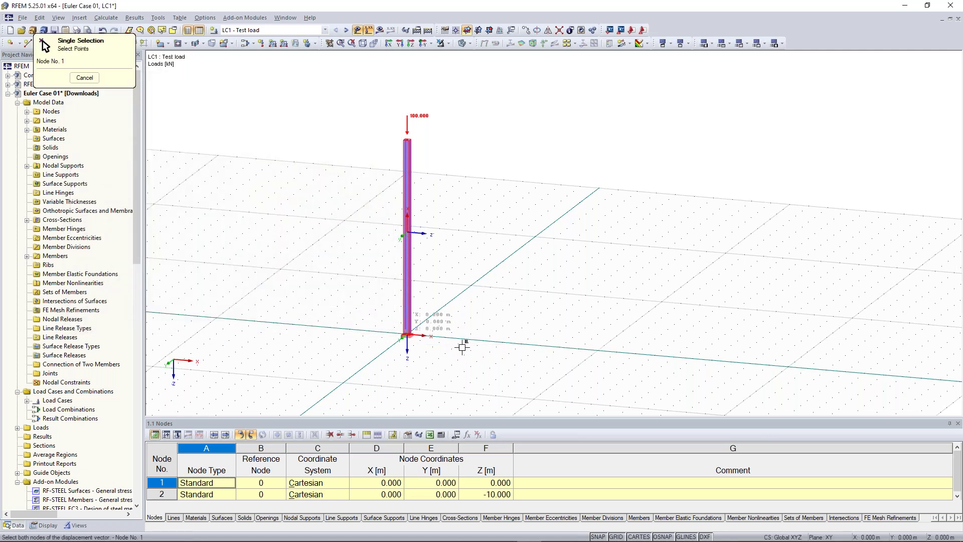
pyautogui.click(597, 349)
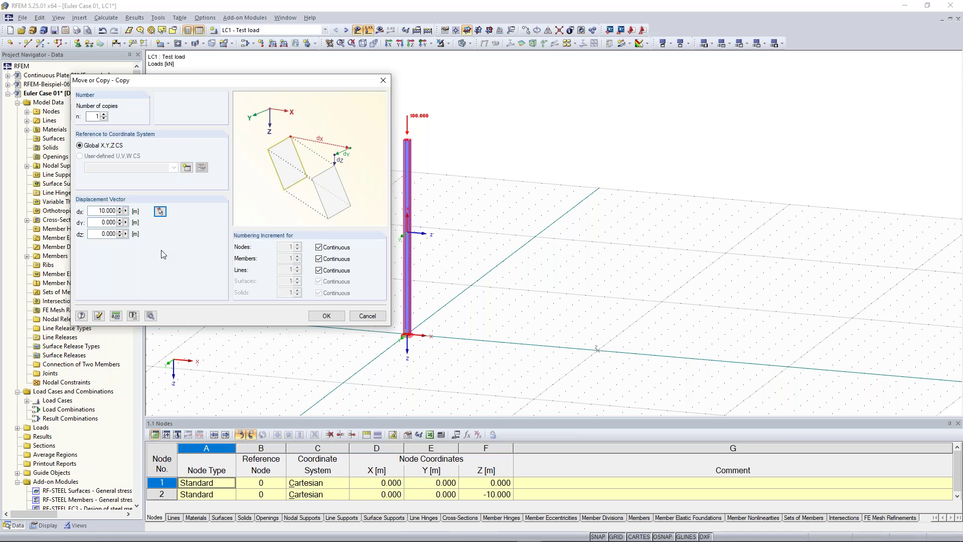
pyautogui.click(326, 316)
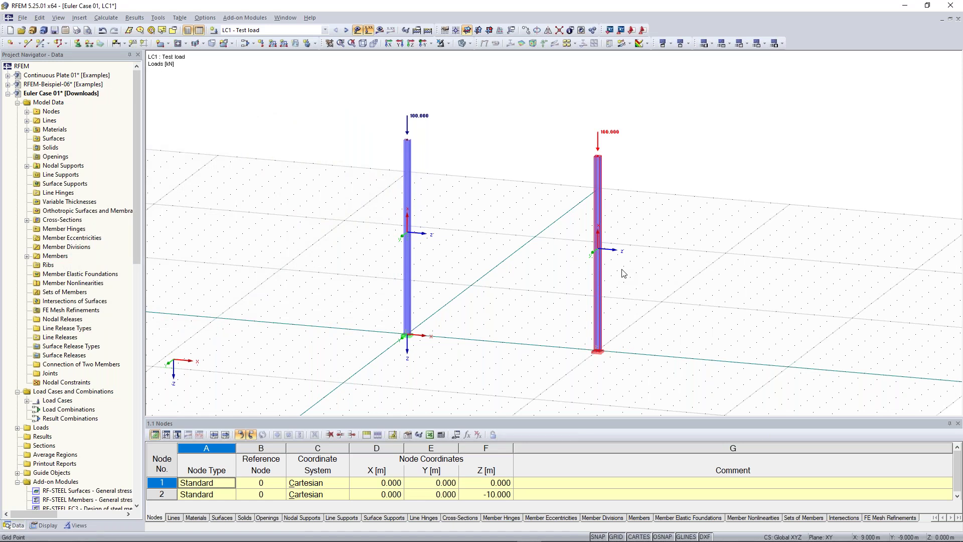
# Step: Connect the tops of the two columns with a beam member using a new IPE 300 cross-section in Steel S 235
pyautogui.scroll(3, 293, 143)
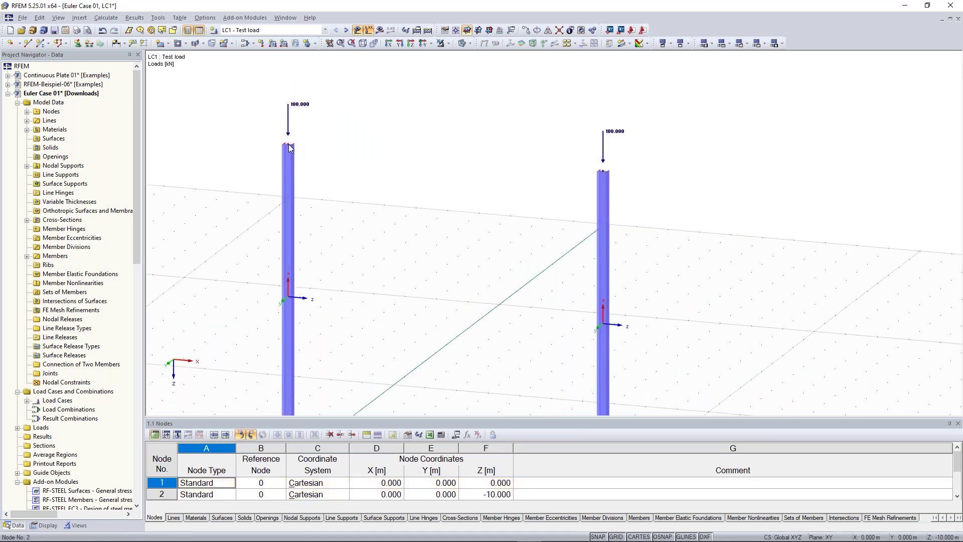
pyautogui.scroll(-2, 354, 129)
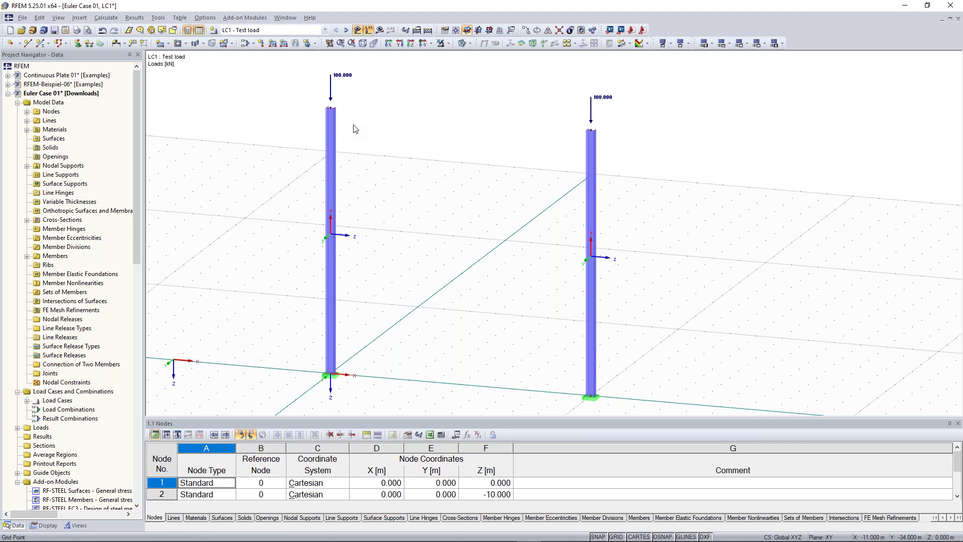
pyautogui.click(41, 43)
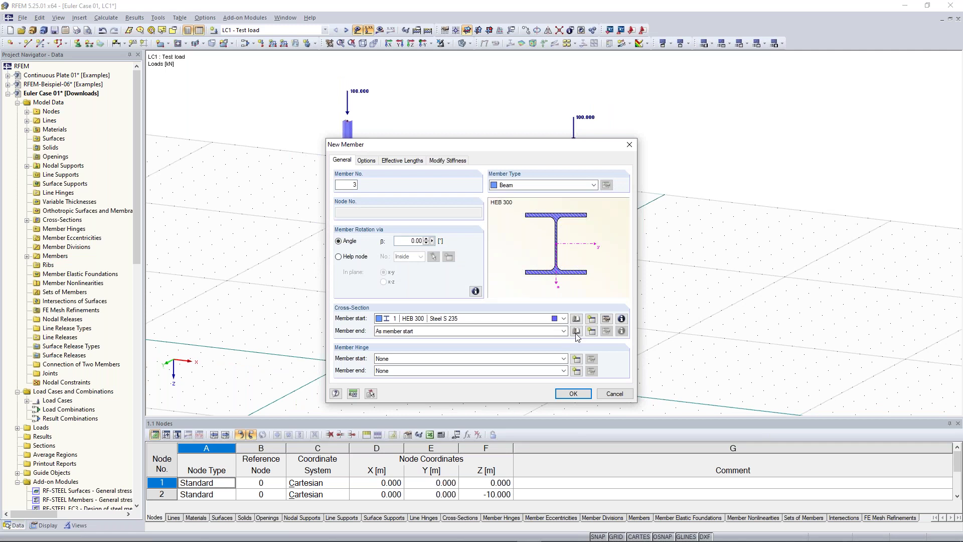
pyautogui.click(593, 320)
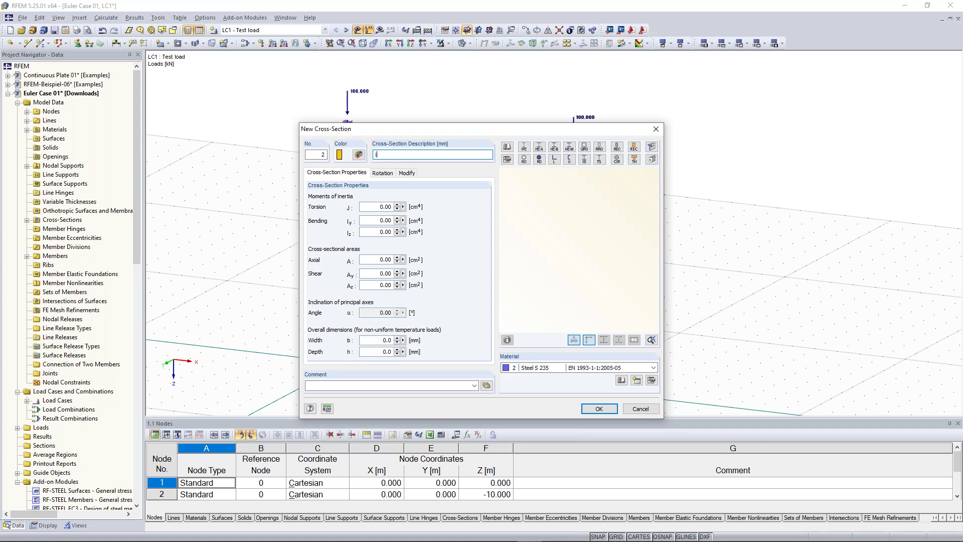
pyautogui.write('pe 300')
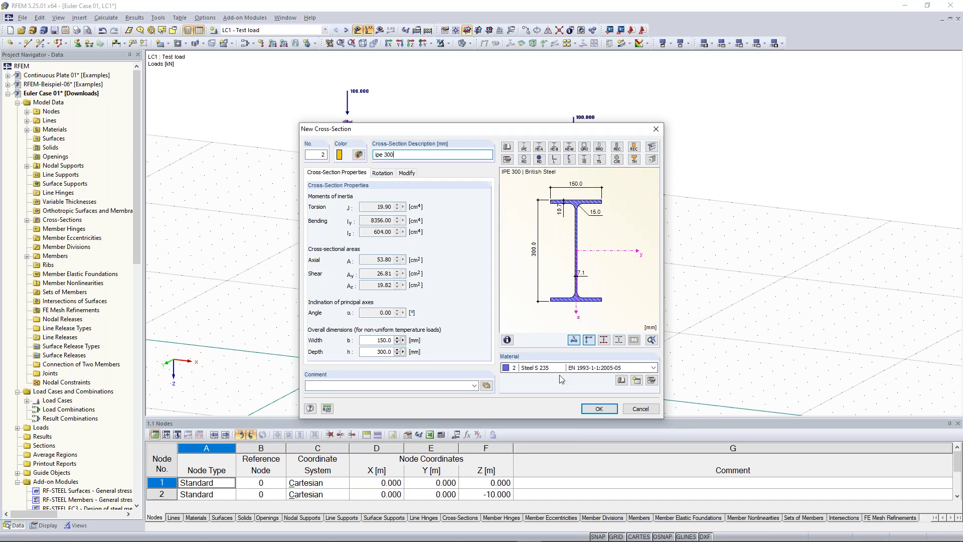
pyautogui.click(603, 410)
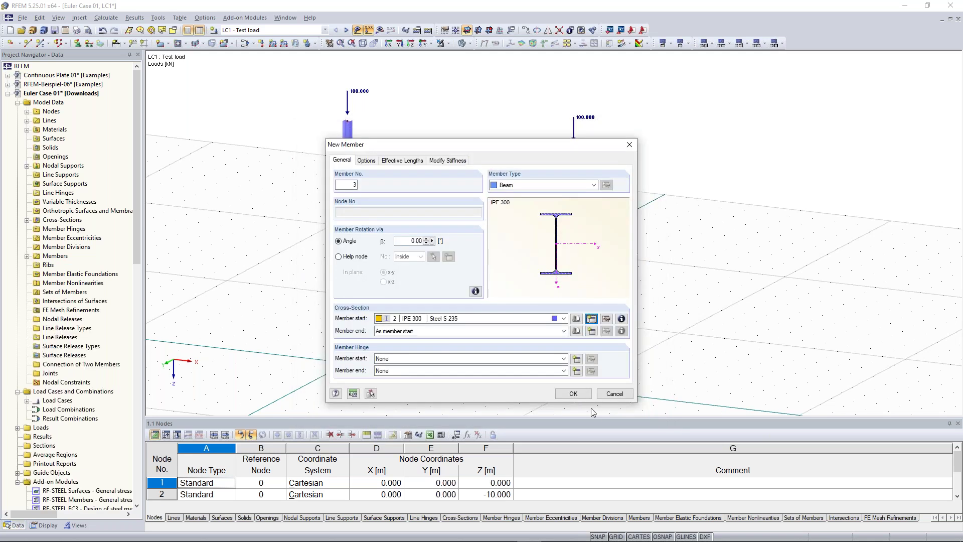
pyautogui.click(577, 395)
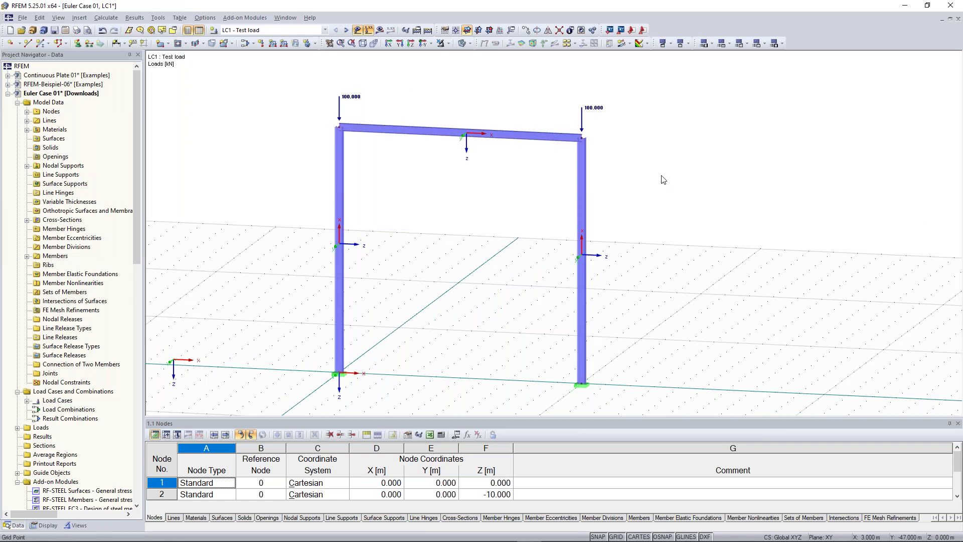
# Step: Select the beam with its end nodes and try to set the Z-coordinate of nodes 2 and 4 to -6 m
pyautogui.moveTo(309, 86); pyautogui.dragTo(618, 175)
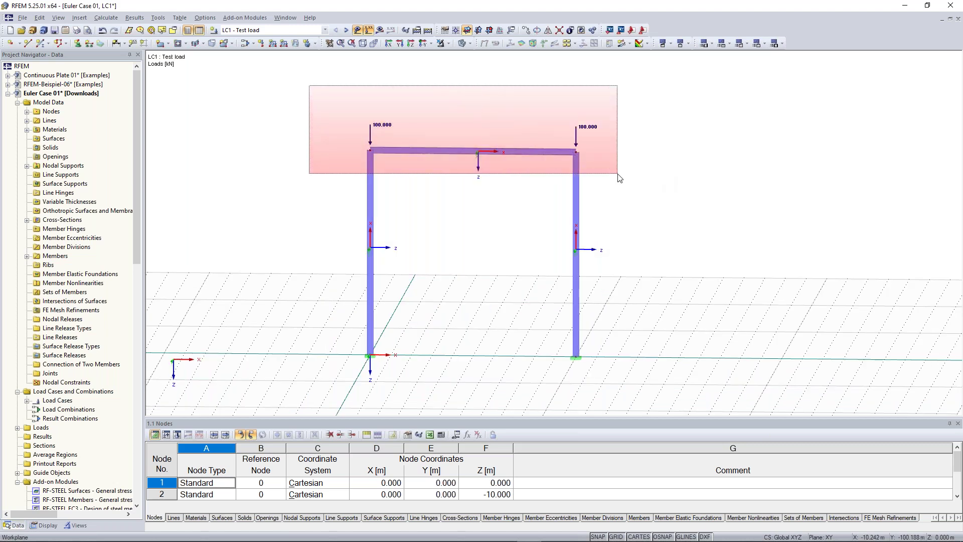
pyautogui.moveTo(618, 175); pyautogui.dragTo(618, 175)
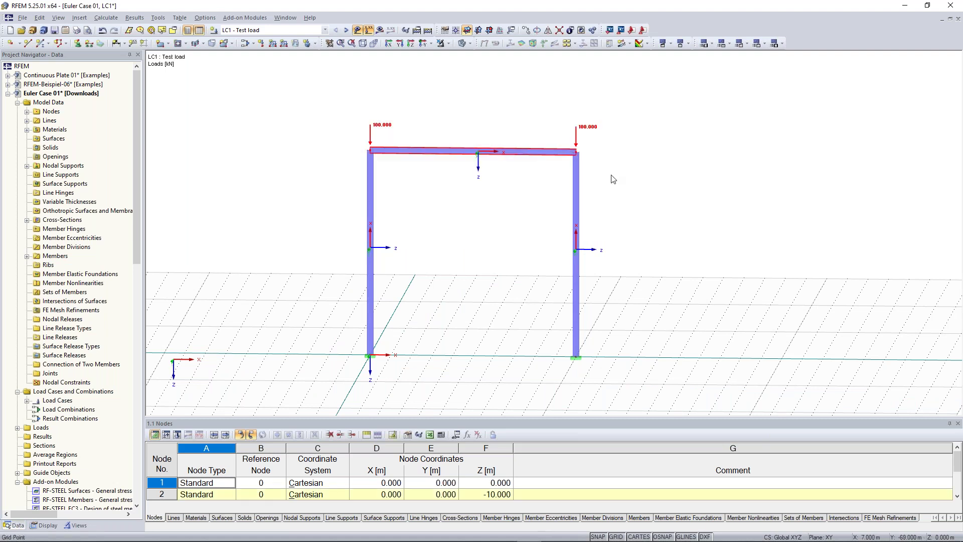
pyautogui.rightClick(388, 157)
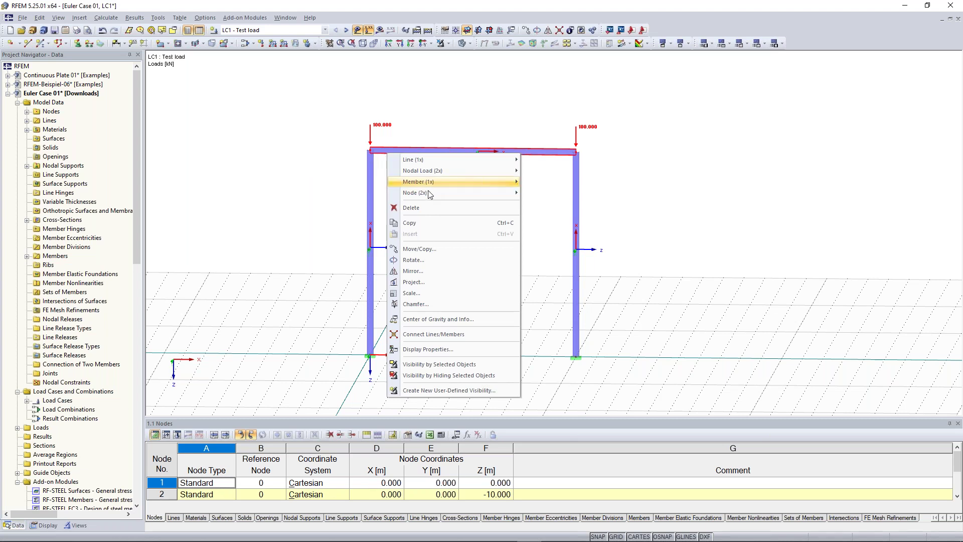
pyautogui.moveTo(430, 197)
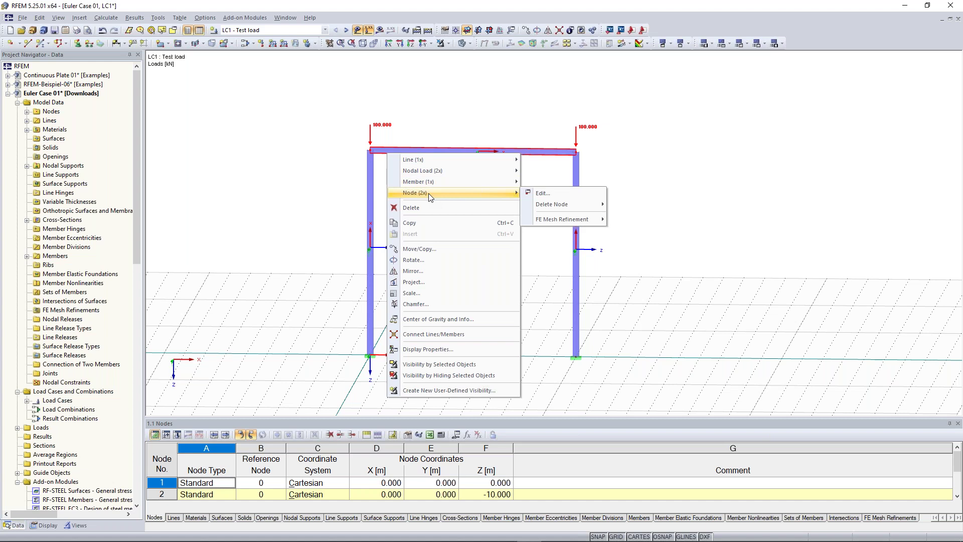
pyautogui.click(569, 195)
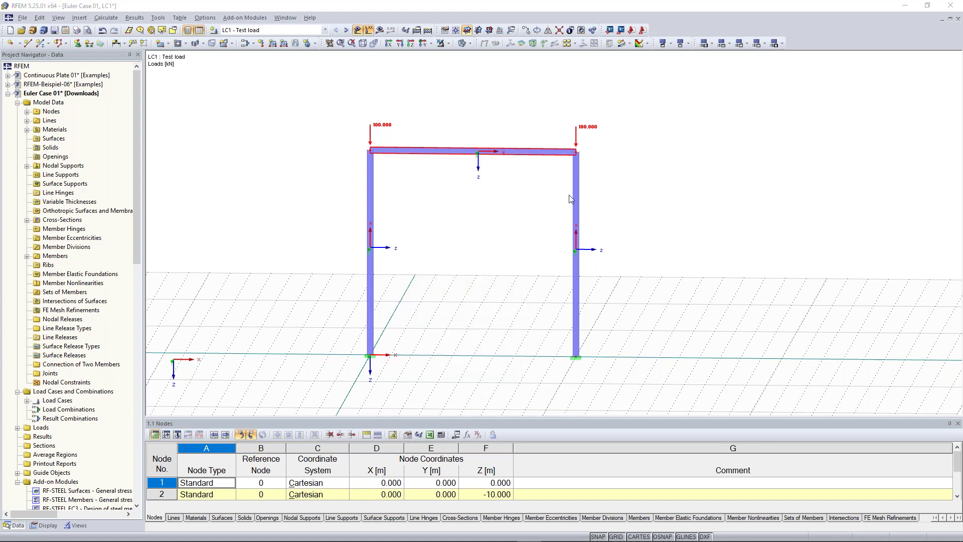
pyautogui.moveTo(462, 155); pyautogui.dragTo(748, 102)
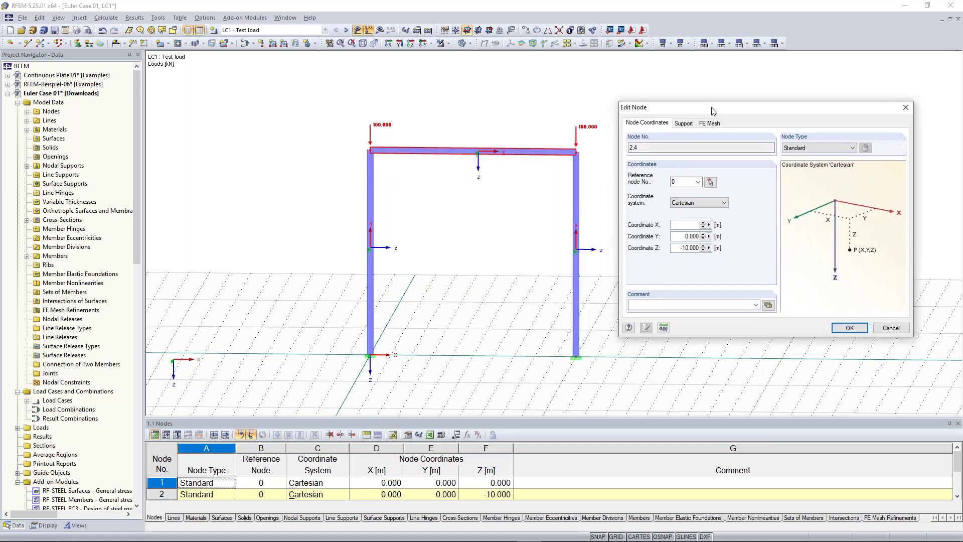
pyautogui.doubleClick(691, 248)
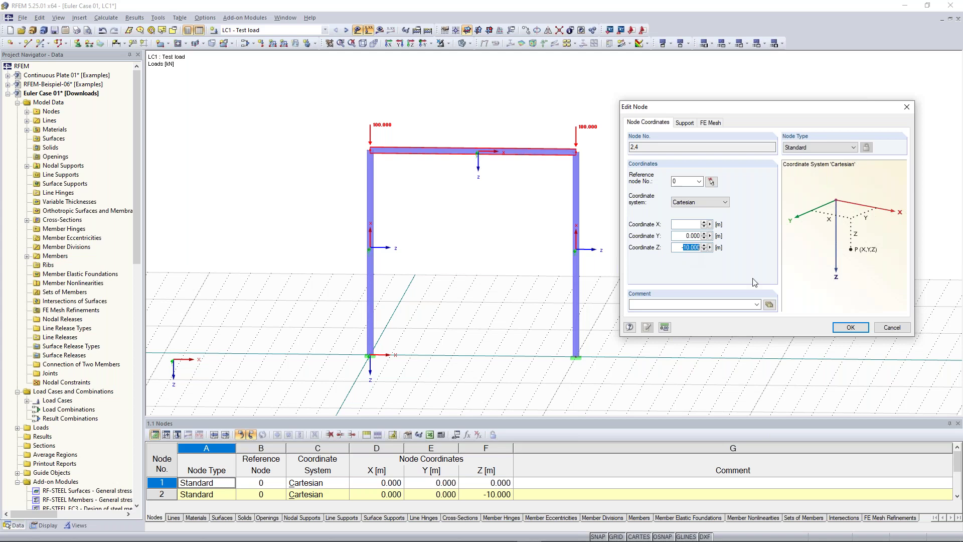
pyautogui.write('-6')
pyautogui.click(850, 327)
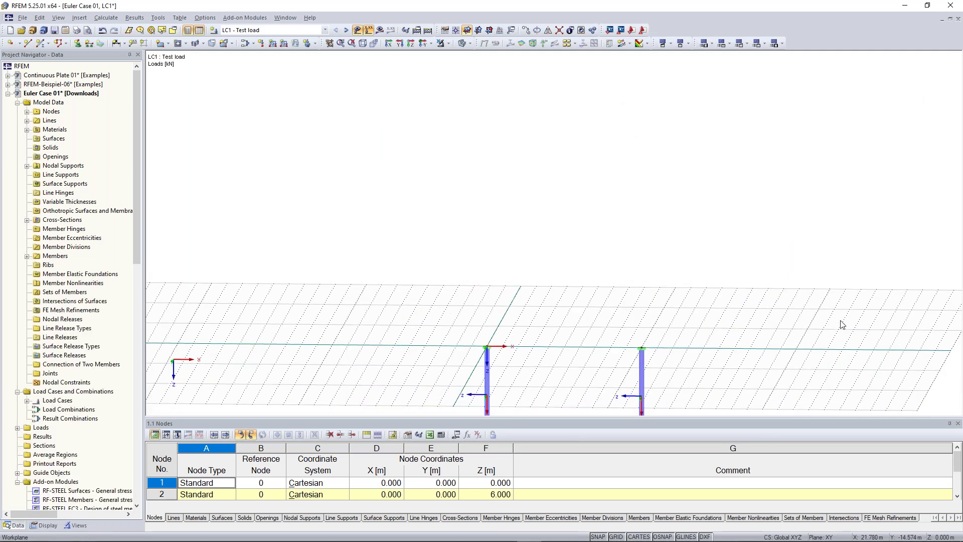
# Step: Correct the Z-coordinate of the selected nodes 2 and 4 to -6 m so the beam sits above the supports
pyautogui.moveTo(770, 340); pyautogui.dragTo(752, 256, button='middle')
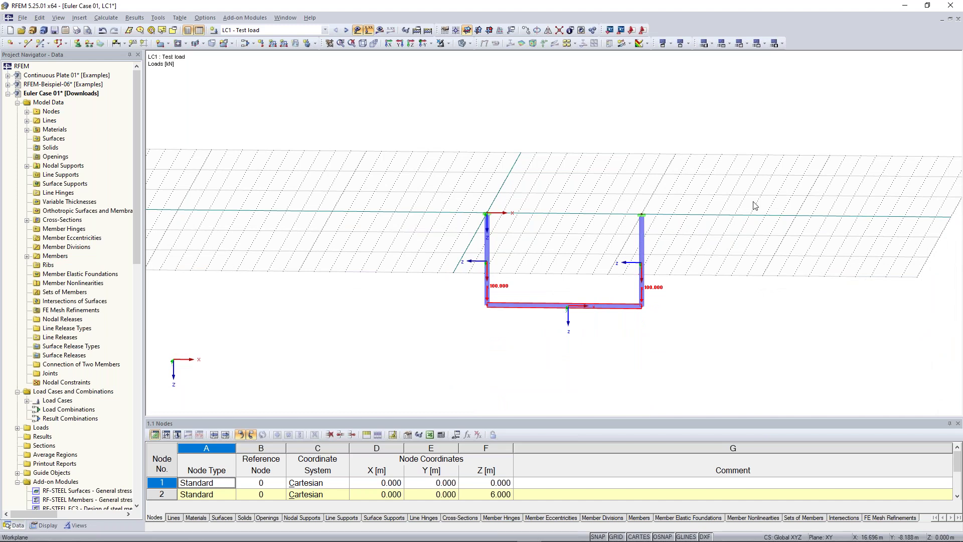
pyautogui.rightClick(642, 307)
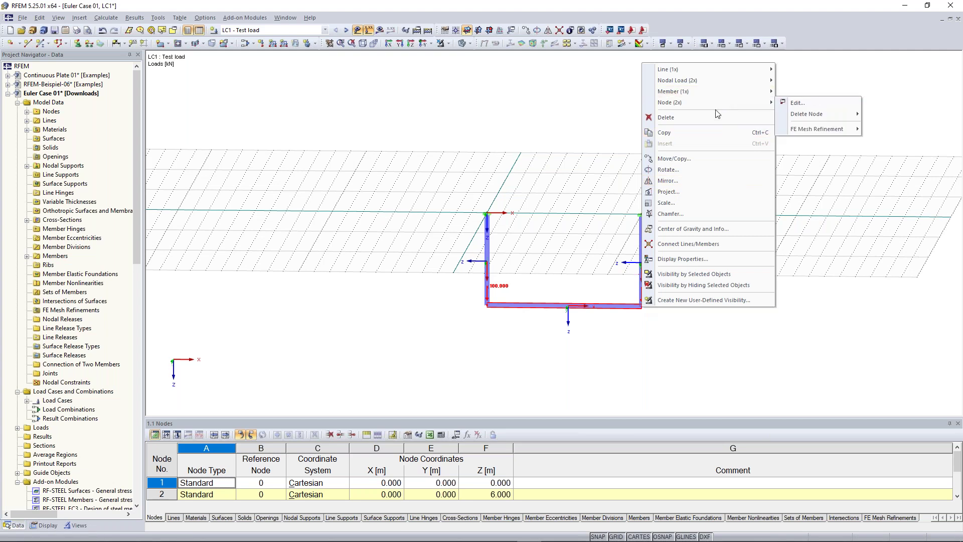
pyautogui.click(795, 103)
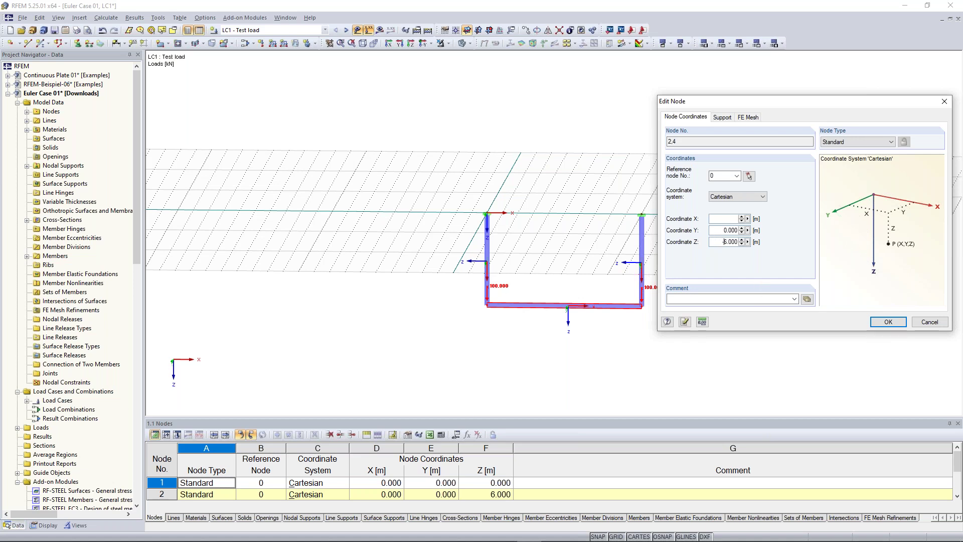
pyautogui.click(888, 323)
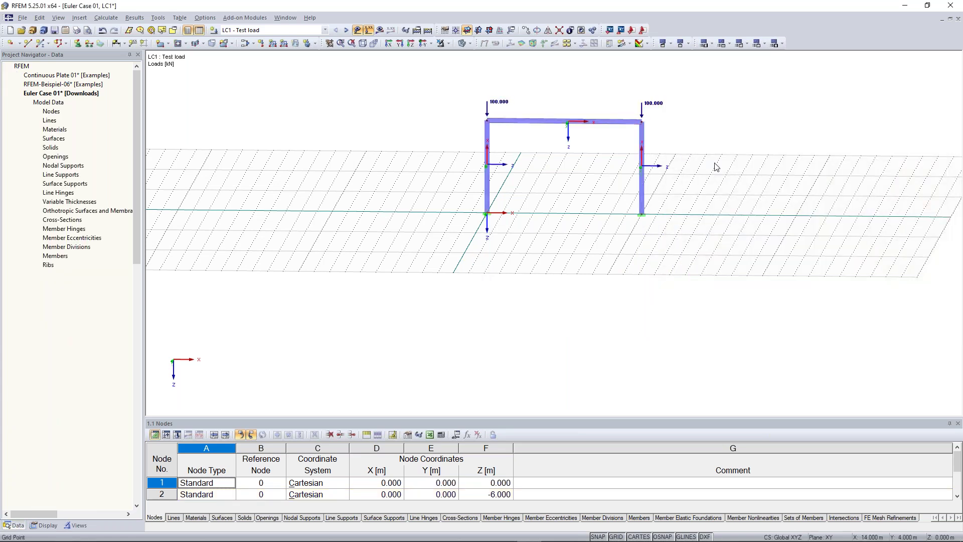
# Step: Calculate the six lowest eigenvalues of the frame for LC1 - Test load in RF-STABILITY
pyautogui.keyDown('ctrl'); pyautogui.moveTo(522, 243); pyautogui.dragTo(528, 215, button='middle'); pyautogui.keyUp('ctrl')
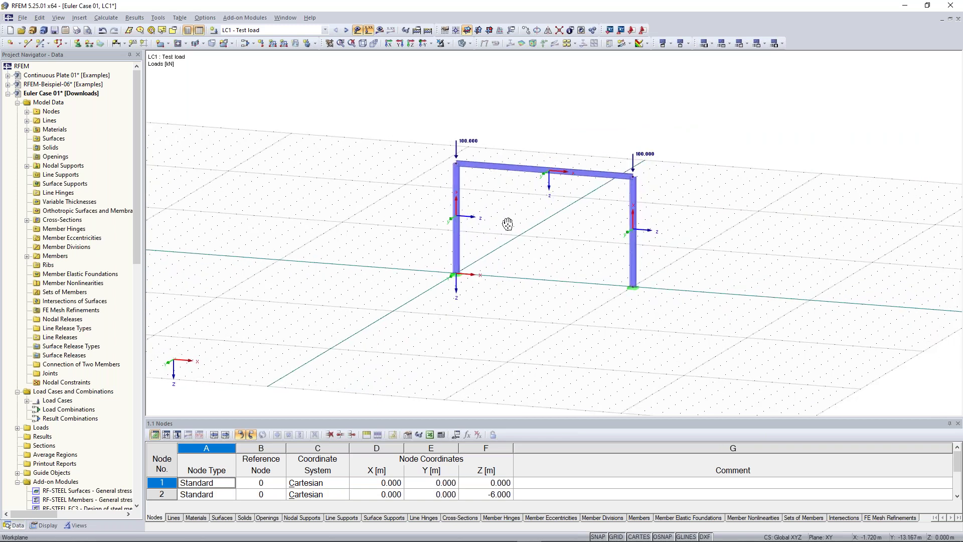
pyautogui.scroll(2, 508, 224)
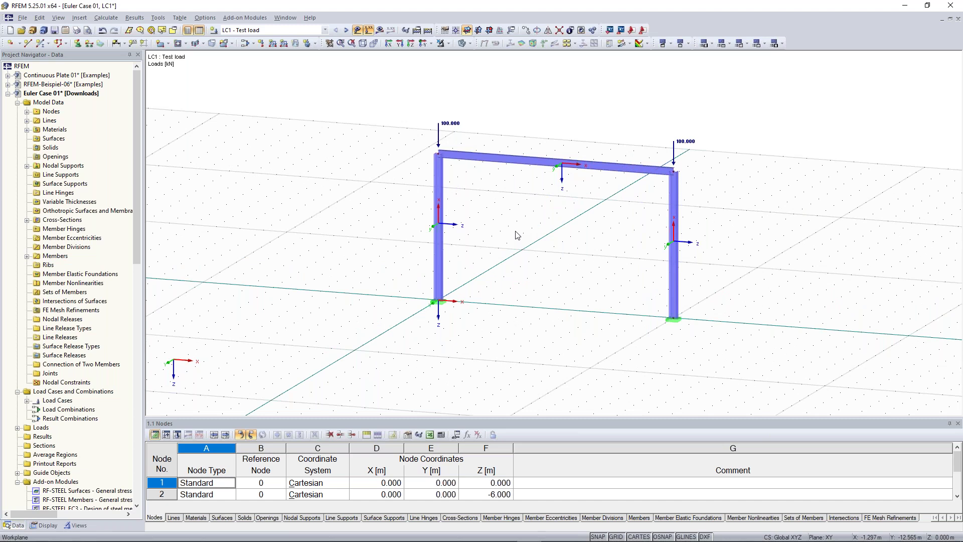
pyautogui.keyDown('ctrl'); pyautogui.moveTo(517, 235); pyautogui.dragTo(500, 205, button='middle'); pyautogui.keyUp('ctrl')
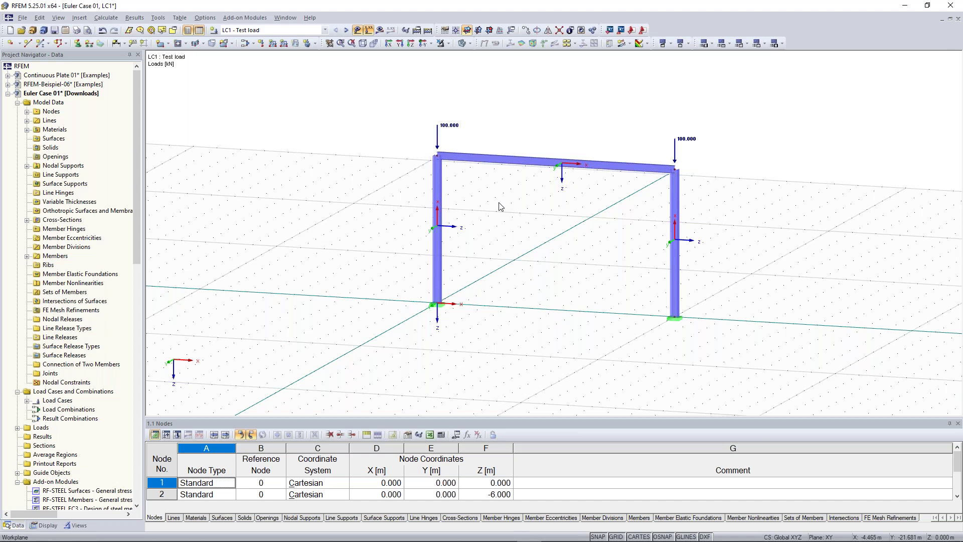
pyautogui.scroll(-20, 85, 326)
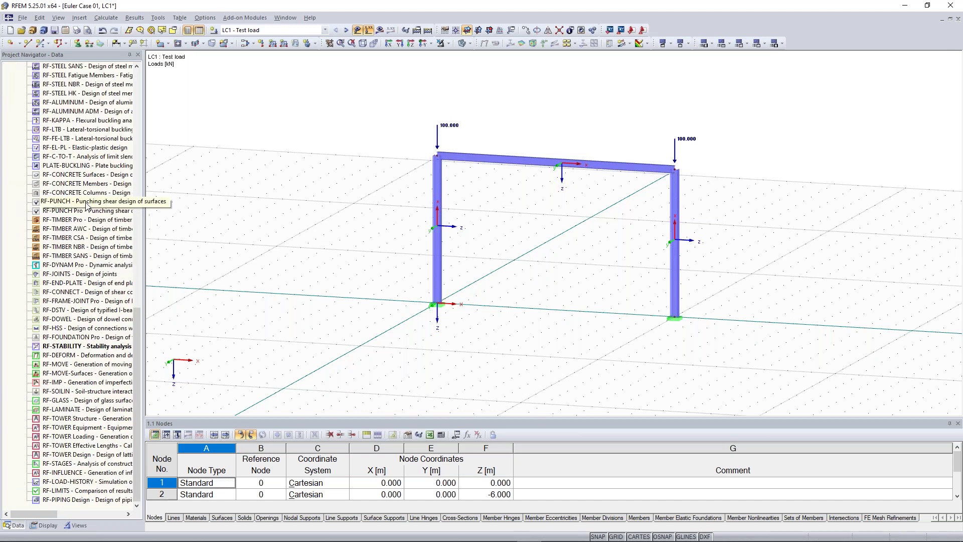
pyautogui.doubleClick(86, 349)
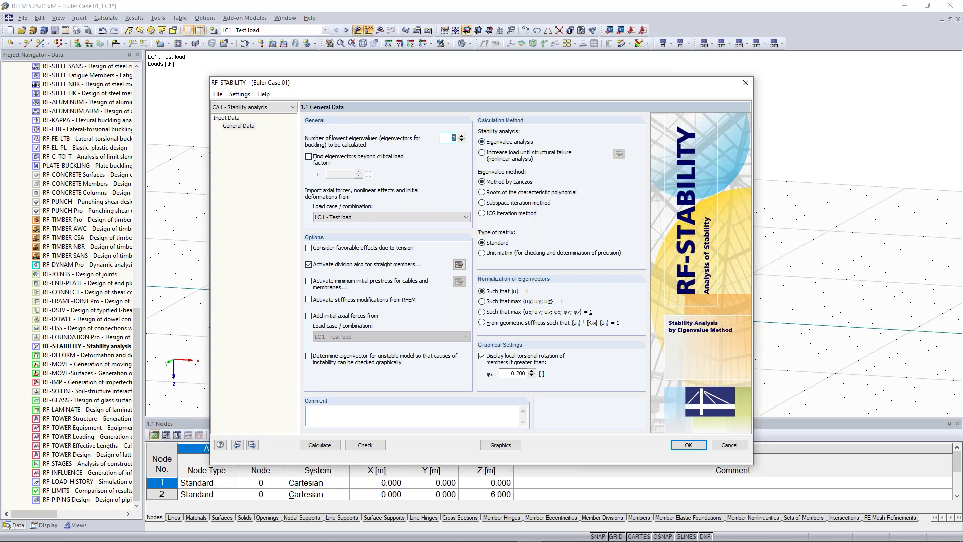
pyautogui.write('6')
pyautogui.press('Return')
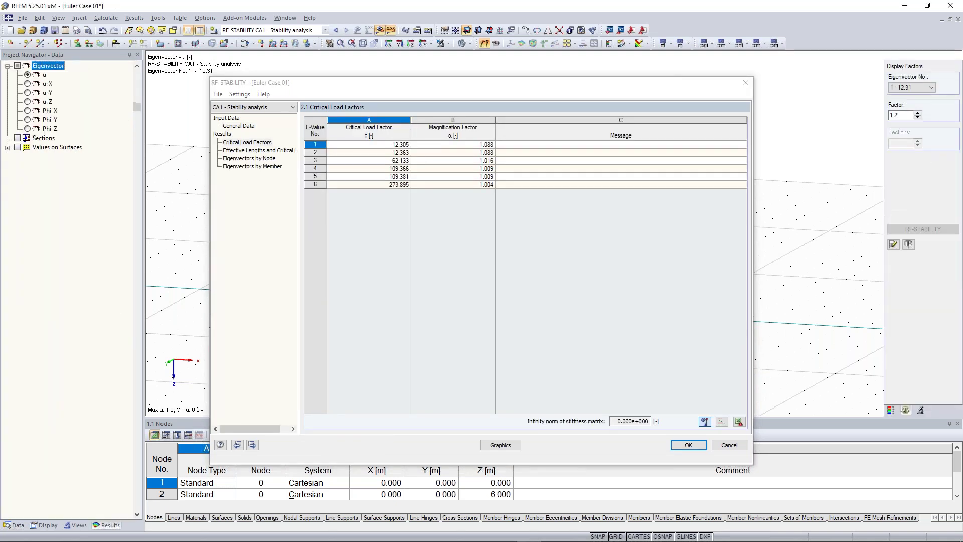
# Step: Display the first eigenvector of the 3D frame graphically and examine the buckling shape from several directions
pyautogui.click(500, 445)
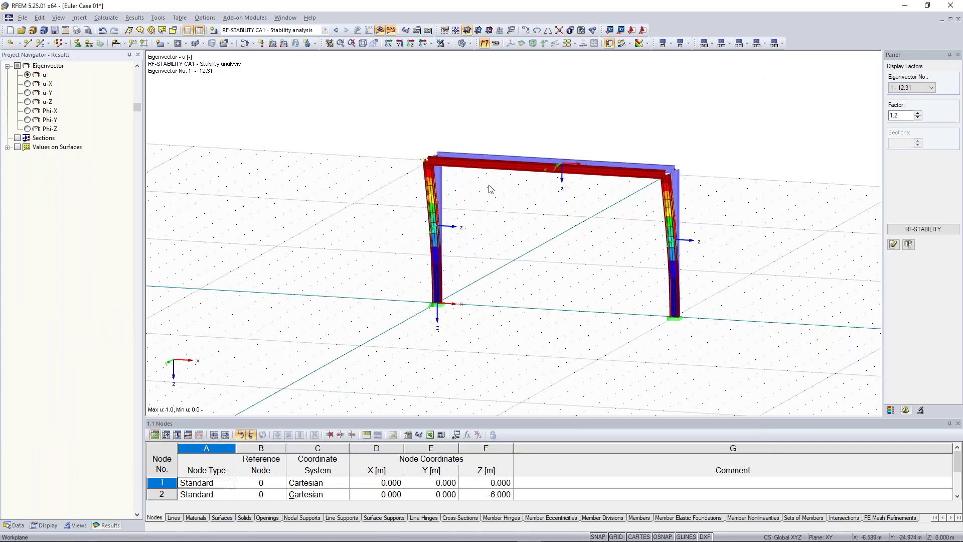
pyautogui.keyDown('ctrl'); pyautogui.moveTo(491, 189); pyautogui.dragTo(481, 157, button='middle'); pyautogui.keyUp('ctrl')
pyautogui.scroll(1, 668, 152)
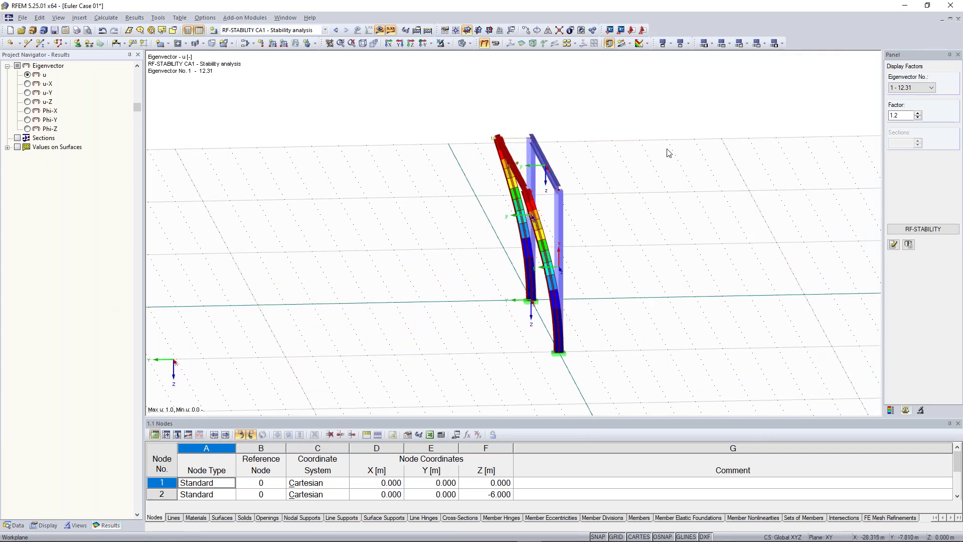
pyautogui.keyDown('ctrl'); pyautogui.moveTo(415, 217); pyautogui.dragTo(455, 221, button='middle'); pyautogui.keyUp('ctrl')
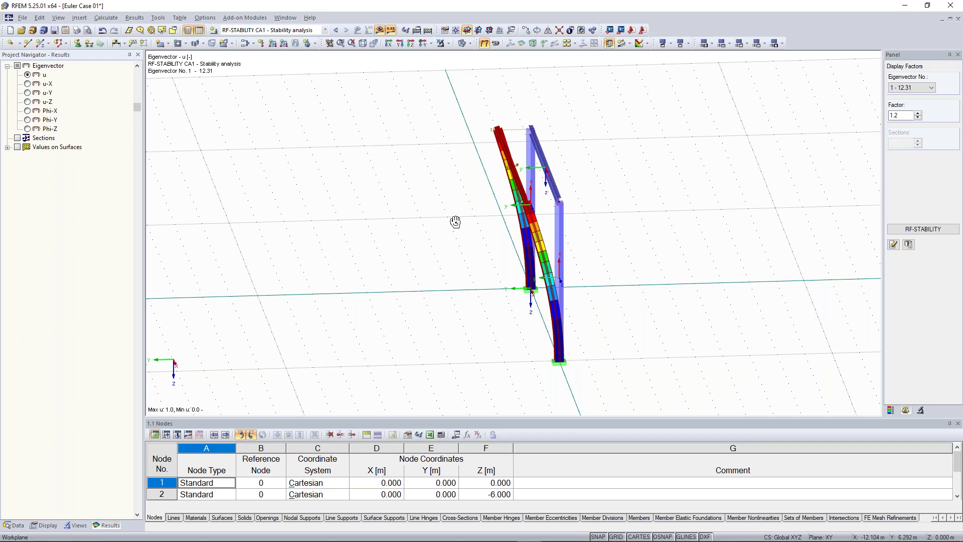
pyautogui.keyDown('ctrl'); pyautogui.moveTo(455, 221); pyautogui.dragTo(502, 223, button='middle'); pyautogui.keyUp('ctrl')
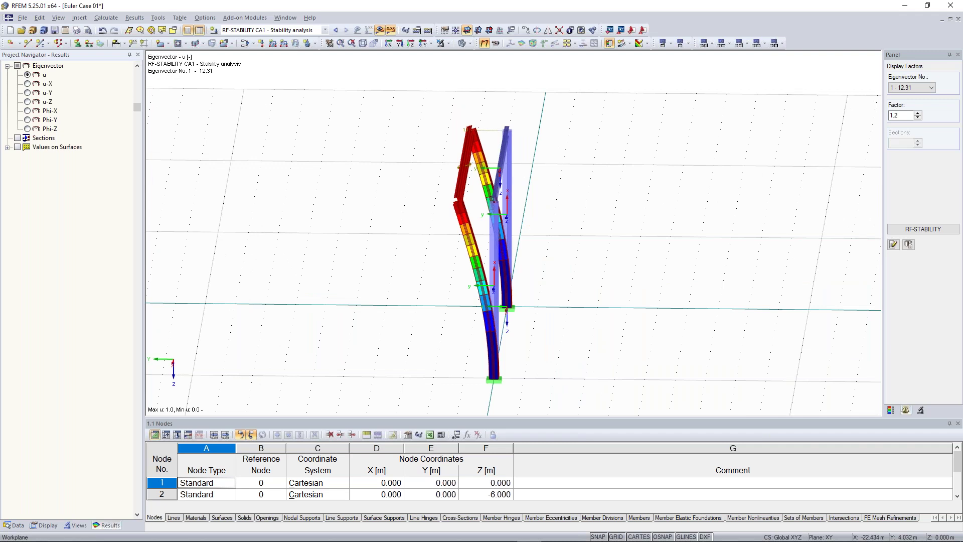
# Step: Display eigenvectors 2, 3 and 4 of the 3D frame one after another and compare their buckling shapes
pyautogui.click(913, 88)
pyautogui.click(912, 103)
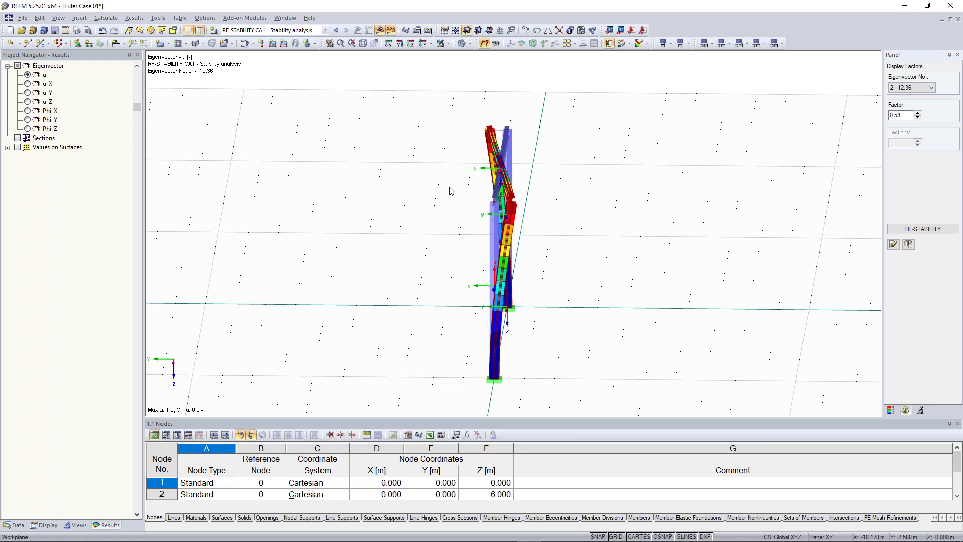
pyautogui.moveTo(587, 224)
pyautogui.keyDown('ctrl'); pyautogui.mouseDown(button='middle')
pyautogui.moveTo(659, 224)
pyautogui.moveTo(597, 231)
pyautogui.mouseUp(button='middle'); pyautogui.keyUp('ctrl')
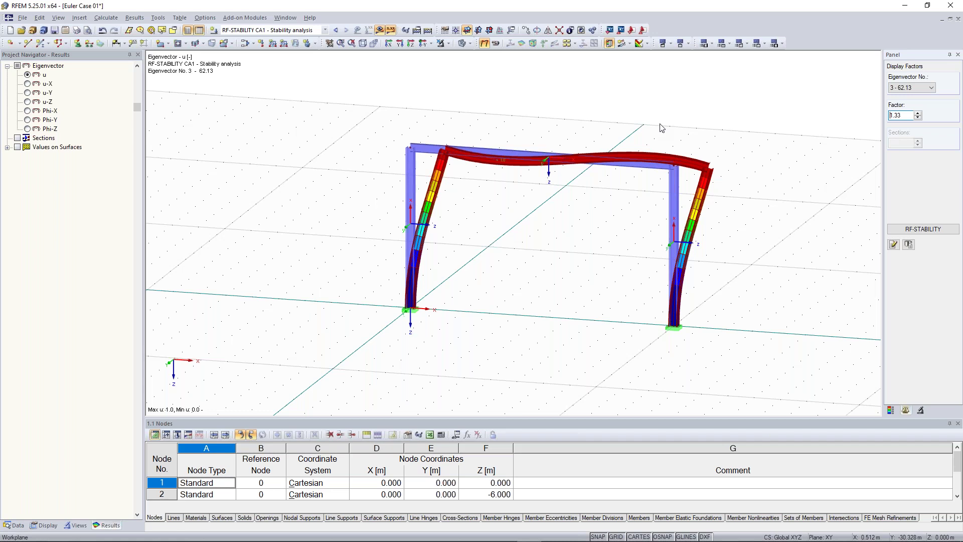
pyautogui.click(931, 88)
pyautogui.click(918, 118)
pyautogui.keyDown('ctrl'); pyautogui.moveTo(749, 198); pyautogui.dragTo(702, 183, button='middle'); pyautogui.keyUp('ctrl')
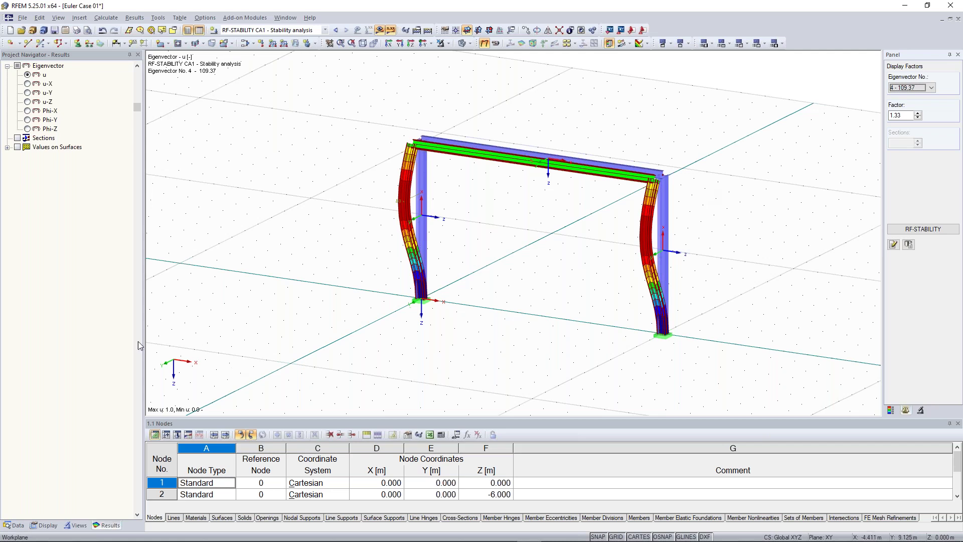
# Step: Change the model type of Euler Case 01 to 2D - XZ, accepting the loss of one dimension, and recalculate the stability results
pyautogui.click(17, 523)
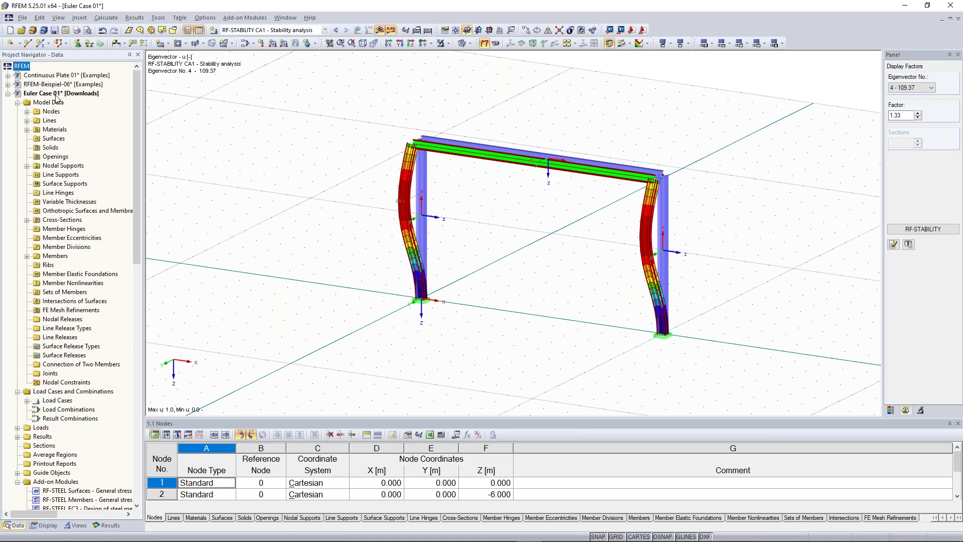
pyautogui.rightClick(63, 95)
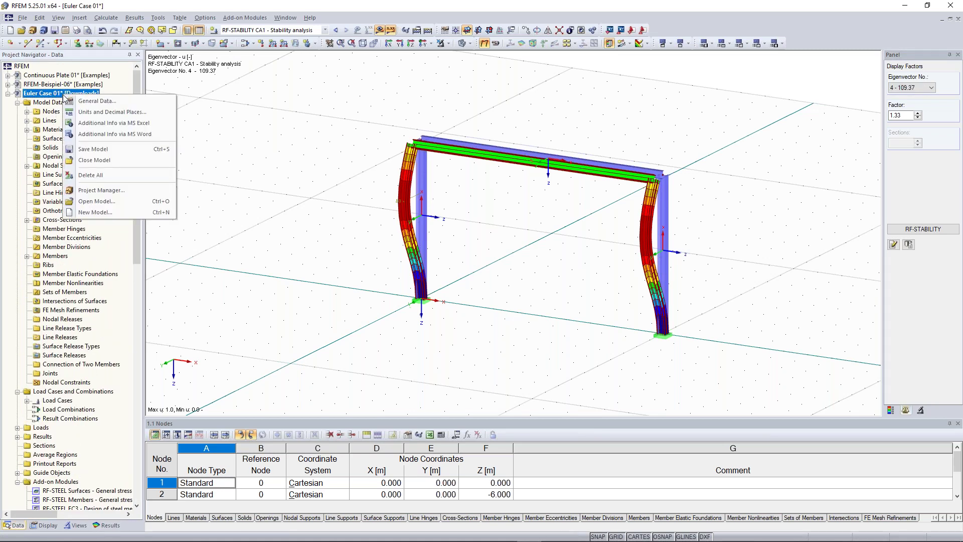
pyautogui.click(93, 104)
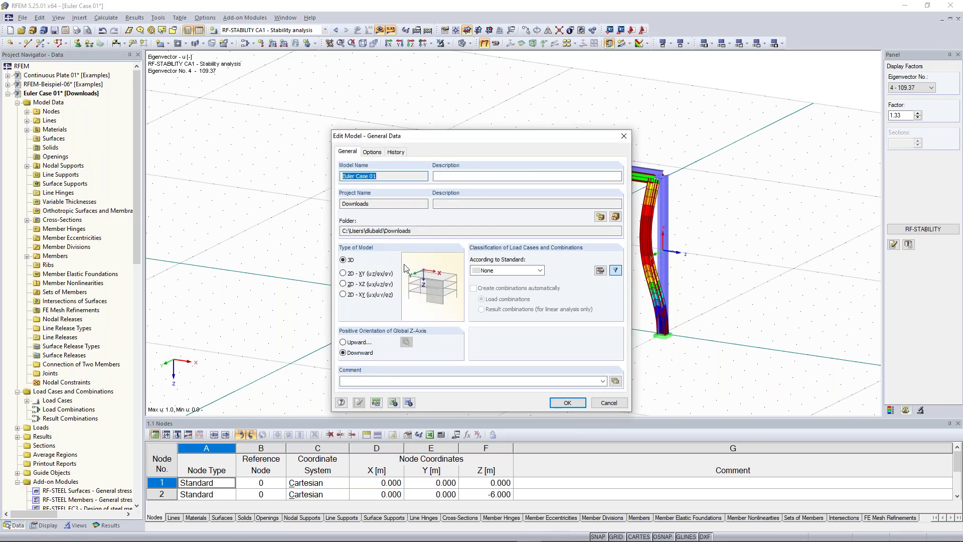
pyautogui.click(349, 285)
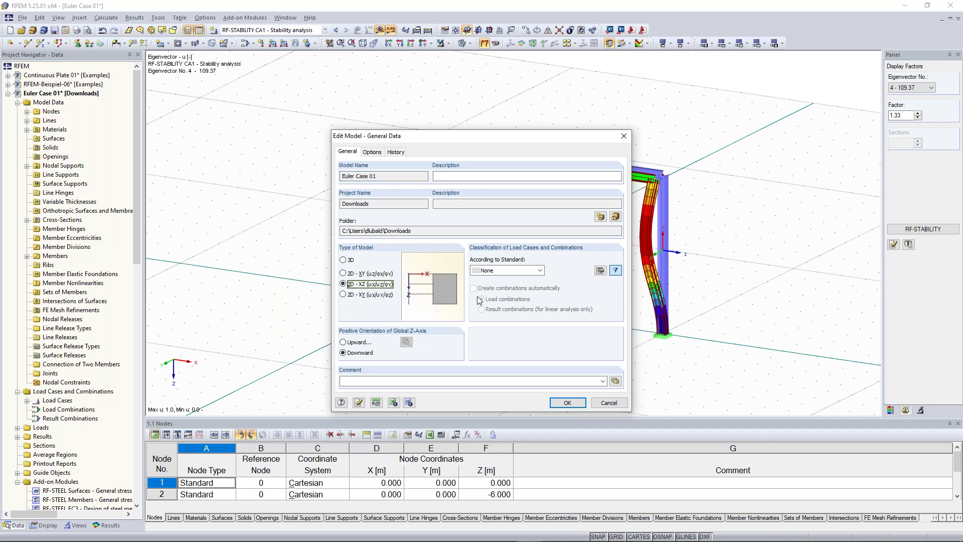
pyautogui.click(574, 404)
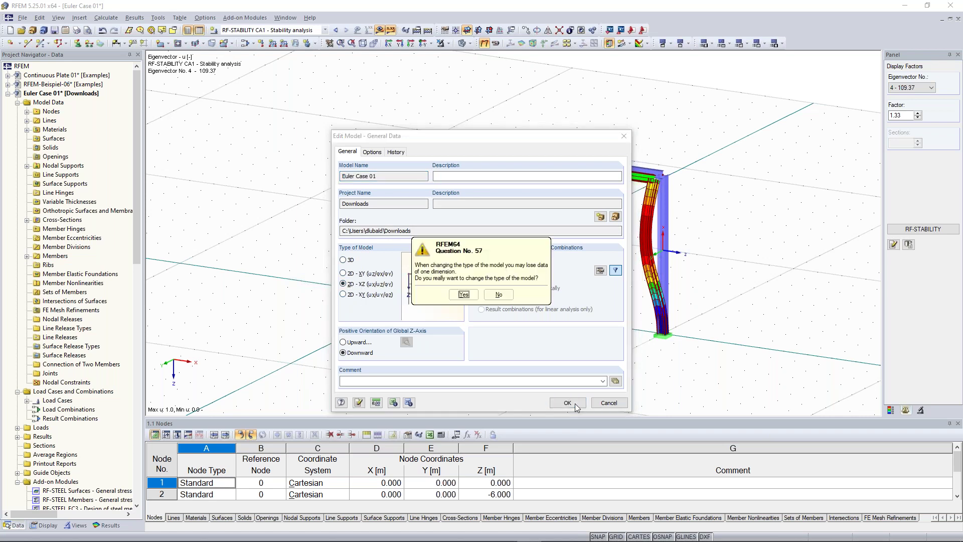
pyautogui.click(461, 301)
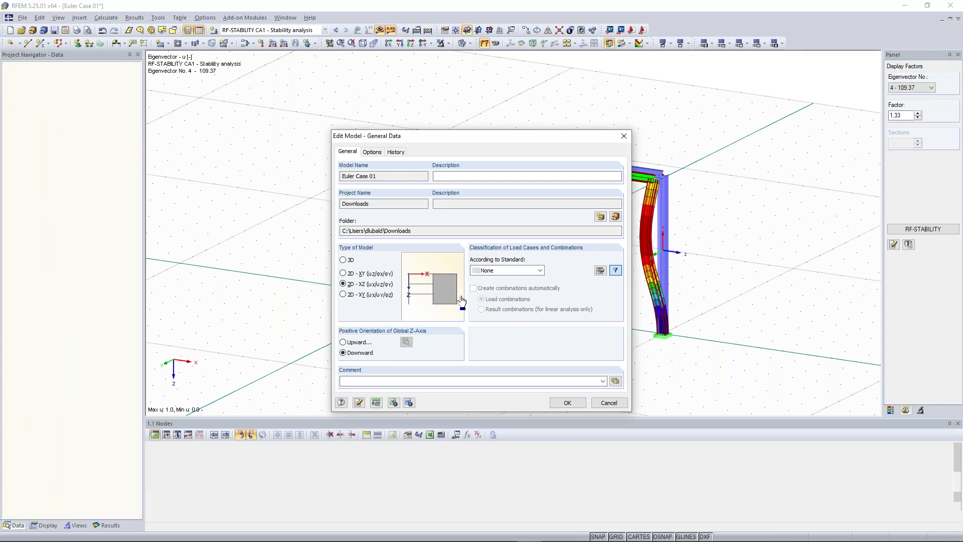
pyautogui.click(428, 31)
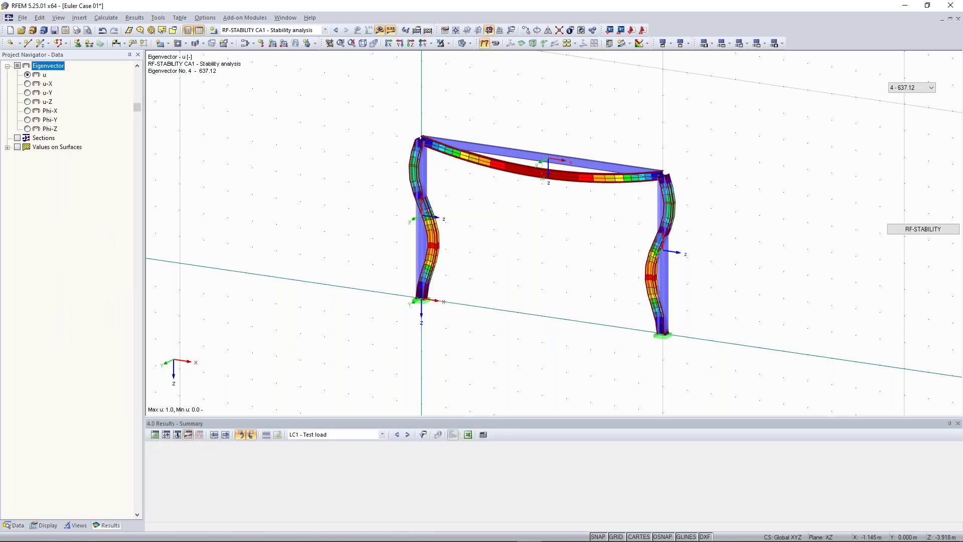
# Step: Go through eigenvectors 1 to 5 of the planar frame to compare their buckling shapes, ending on eigenvector 1
pyautogui.click(916, 89)
pyautogui.click(901, 96)
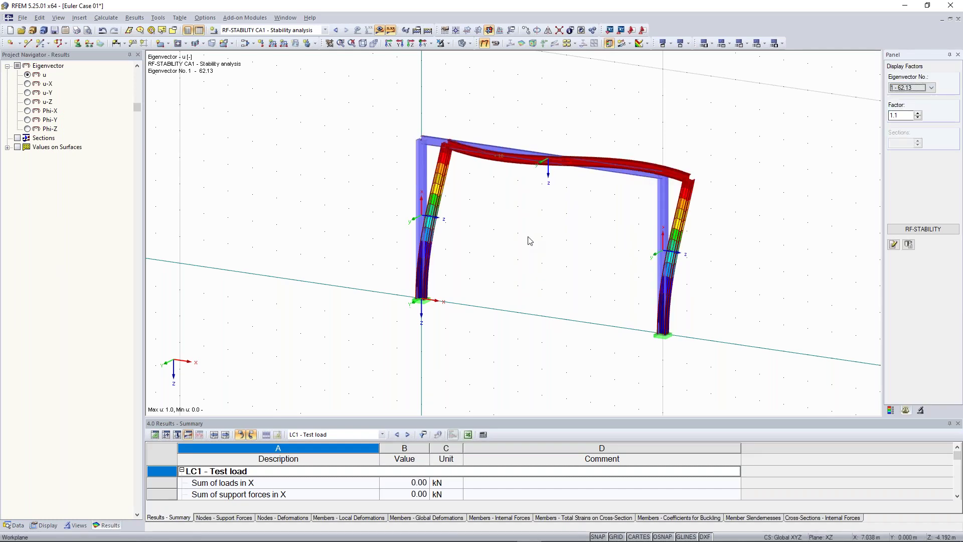
pyautogui.press('Down')
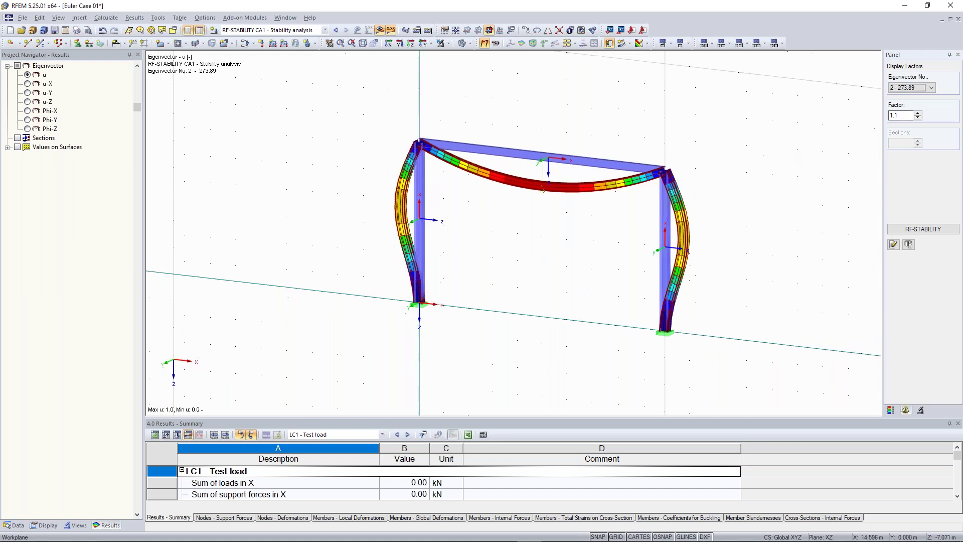
pyautogui.click(910, 88)
pyautogui.click(909, 108)
pyautogui.click(910, 87)
pyautogui.click(905, 117)
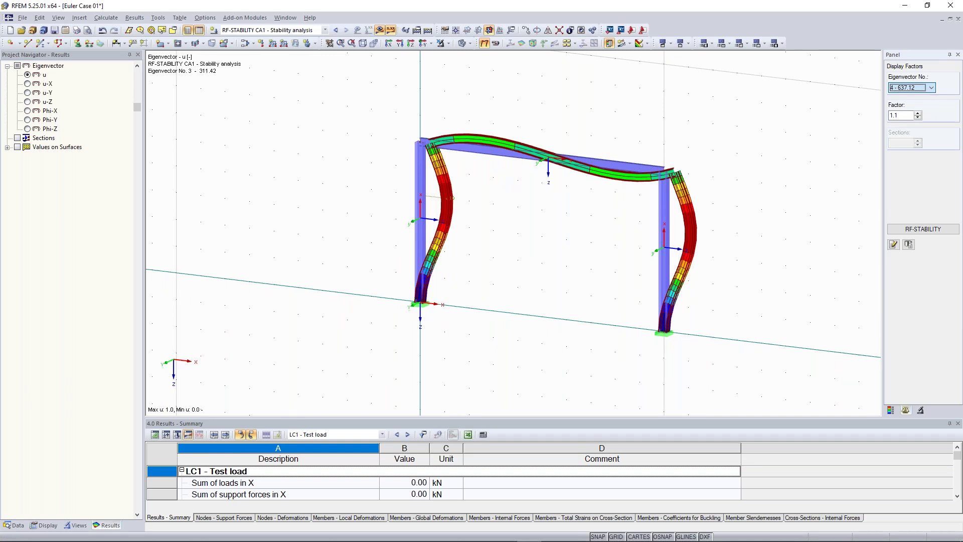
pyautogui.press('Down')
pyautogui.click(910, 88)
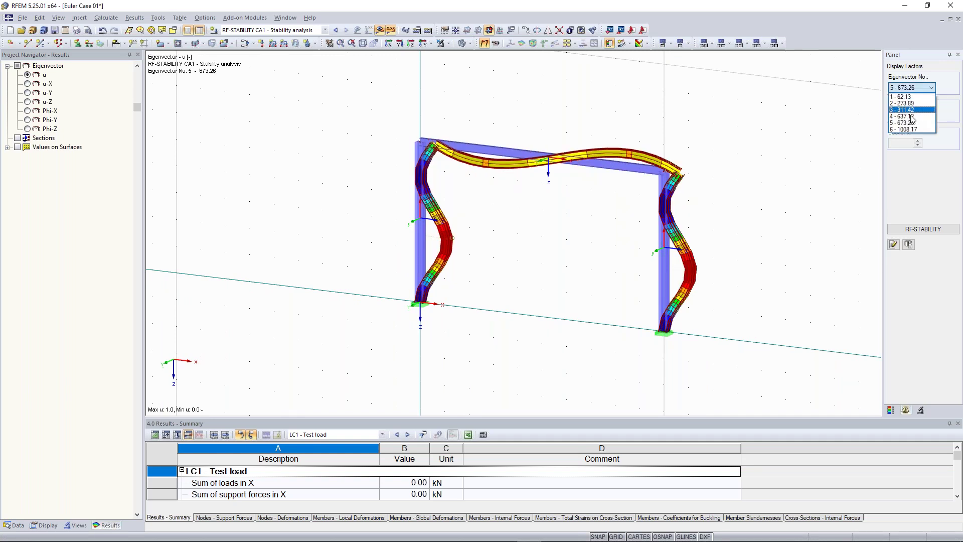
pyautogui.click(901, 96)
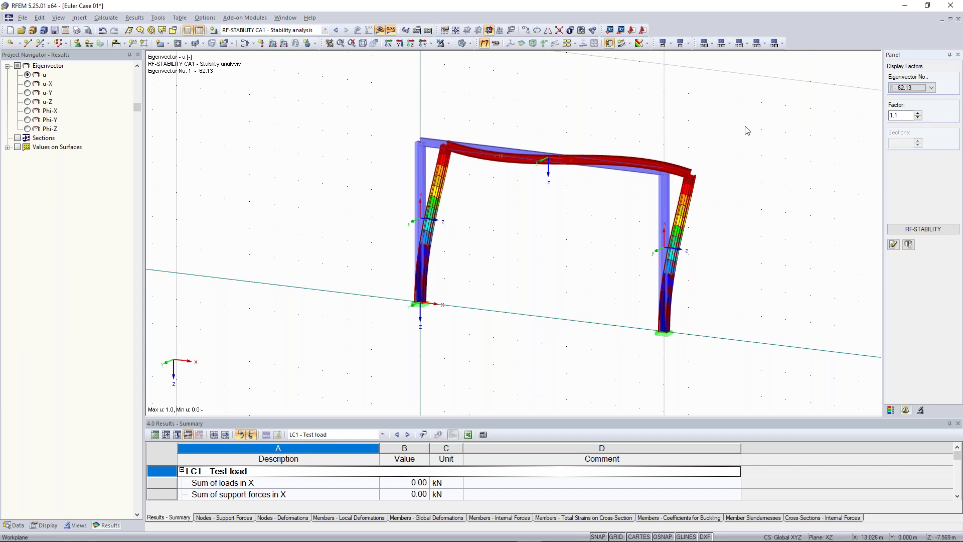
pyautogui.click(747, 130)
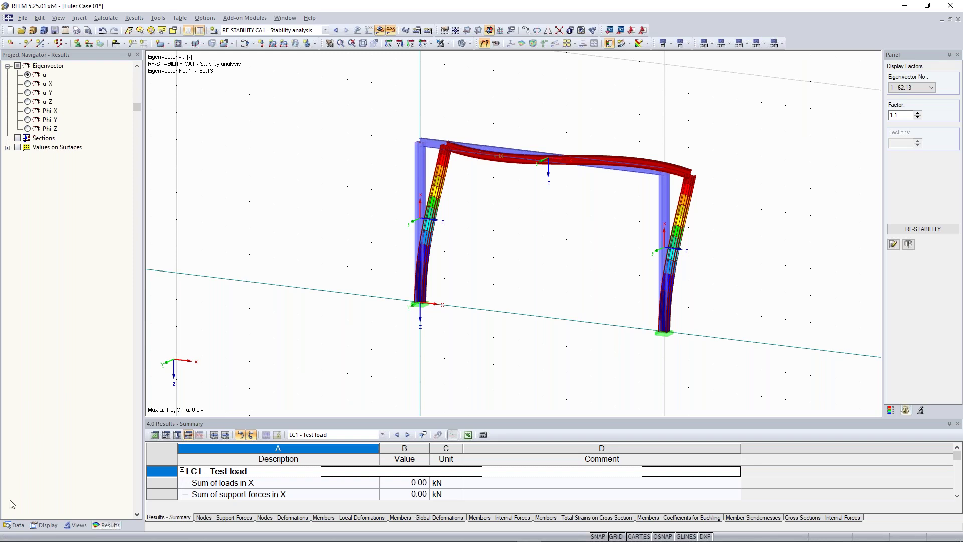
# Step: Switch the model type of Euler Case 01 back to 3D in its general data
pyautogui.click(19, 525)
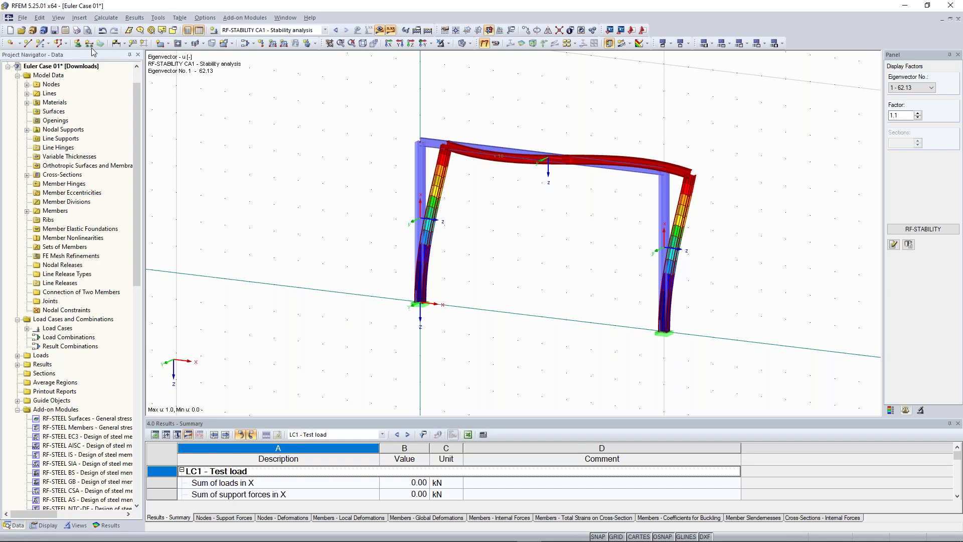
pyautogui.rightClick(69, 66)
pyautogui.click(79, 71)
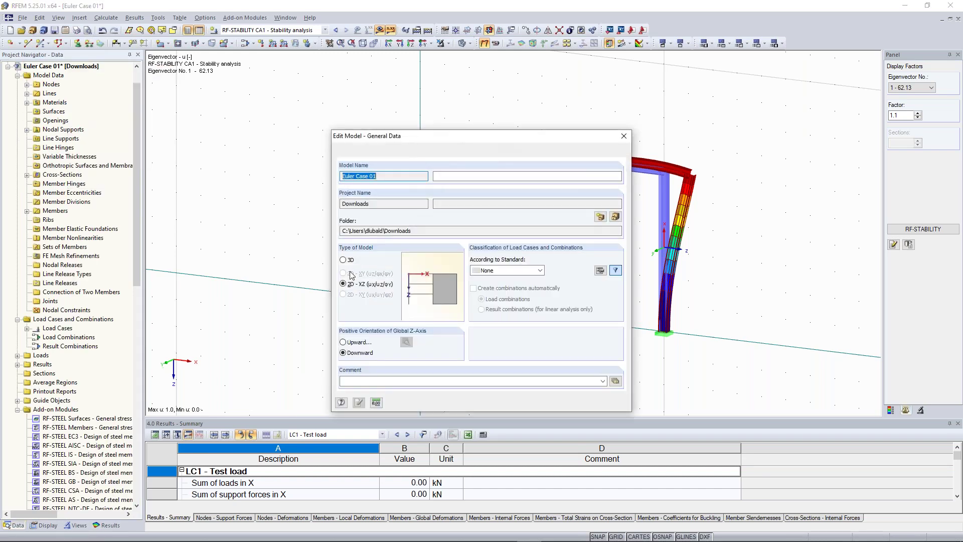
pyautogui.click(567, 403)
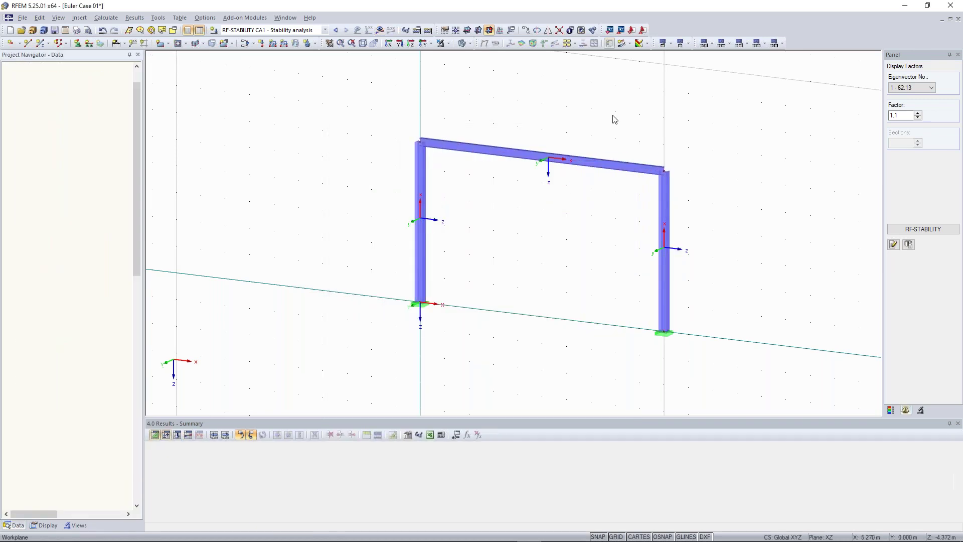
# Step: Select the beam with its end nodes and assign nodes 2 and 4 a new nodal support that fixes only uY
pyautogui.moveTo(615, 119); pyautogui.dragTo(587, 107, button='middle')
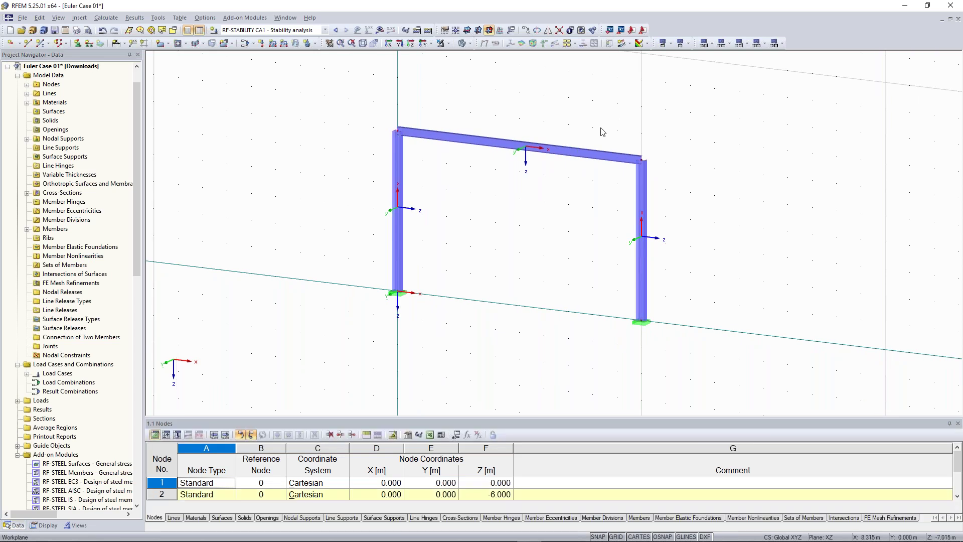
pyautogui.moveTo(602, 131); pyautogui.dragTo(607, 154, button='middle')
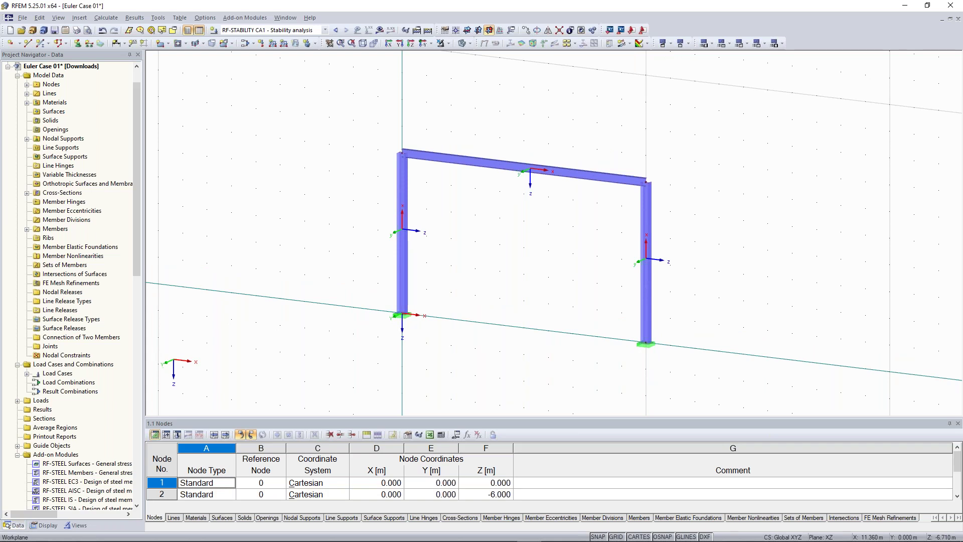
pyautogui.keyDown('ctrl'); pyautogui.moveTo(502, 251); pyautogui.dragTo(497, 258, button='middle'); pyautogui.keyUp('ctrl')
pyautogui.moveTo(307, 80); pyautogui.dragTo(715, 209)
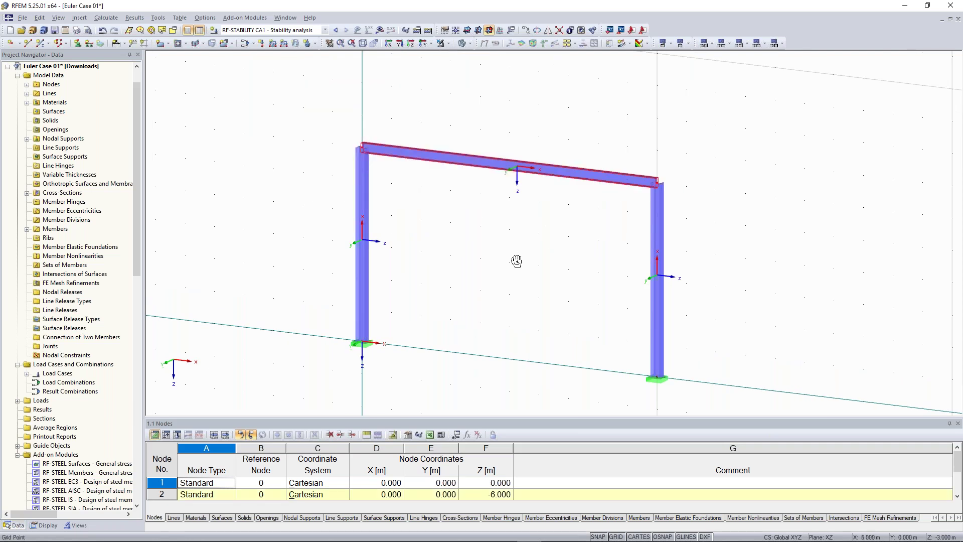
pyautogui.keyDown('ctrl'); pyautogui.moveTo(517, 261); pyautogui.dragTo(548, 260, button='middle'); pyautogui.keyUp('ctrl')
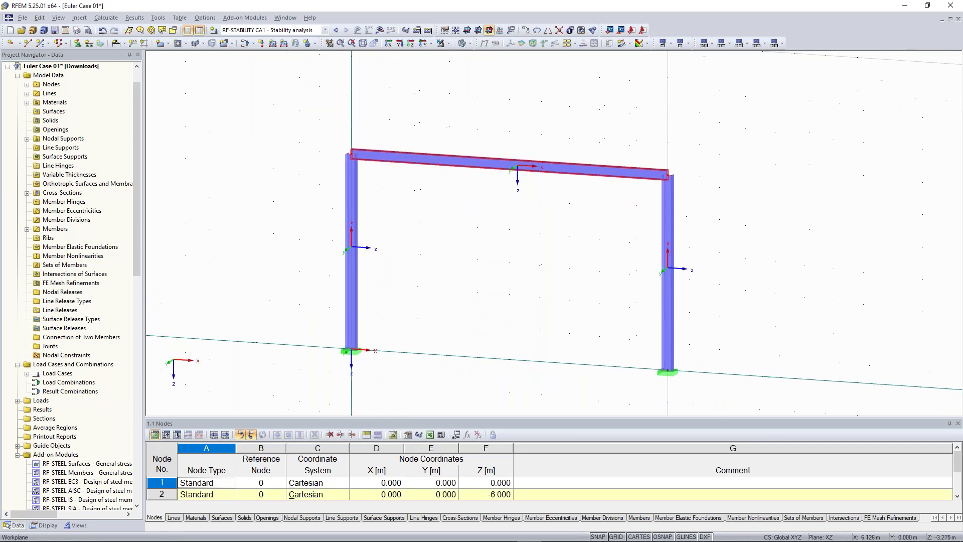
pyautogui.click(78, 45)
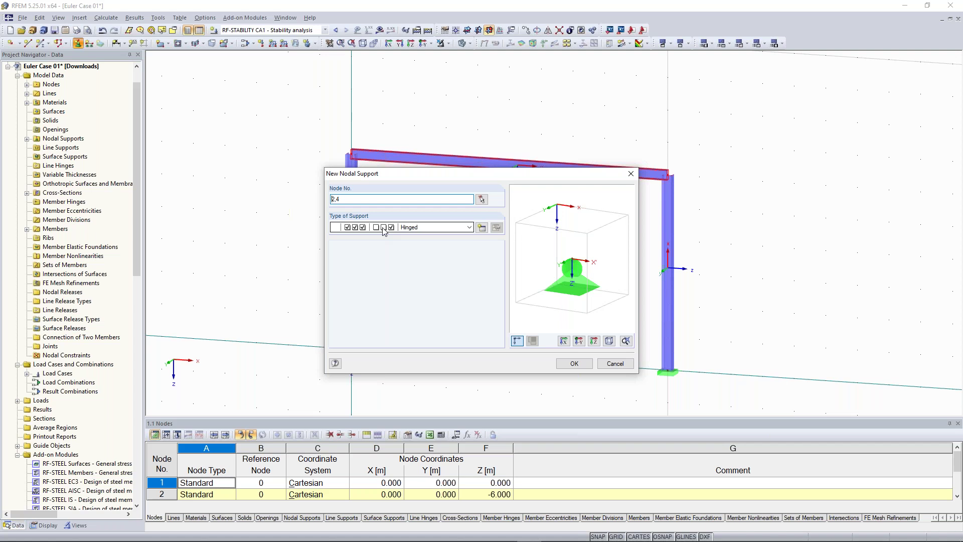
pyautogui.click(481, 228)
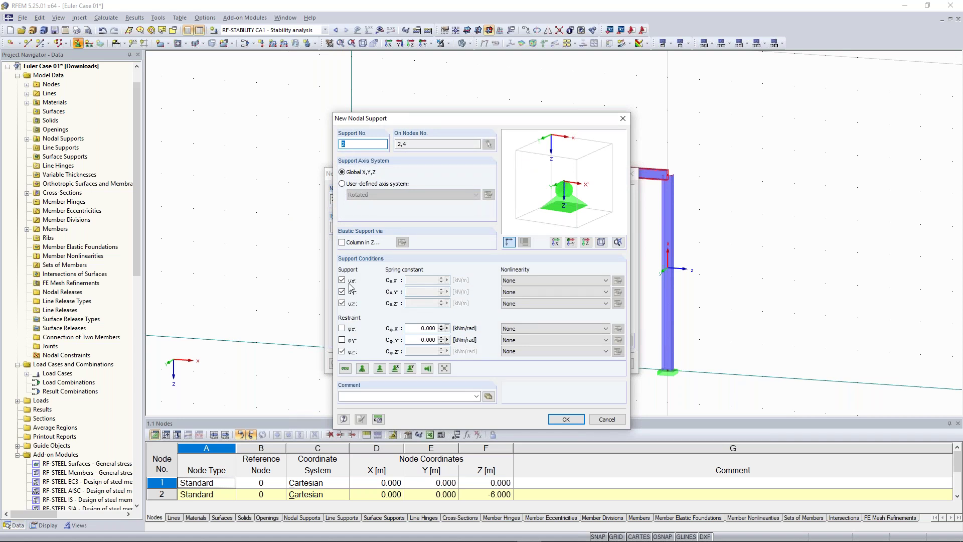
pyautogui.click(342, 280)
pyautogui.click(342, 303)
pyautogui.click(342, 351)
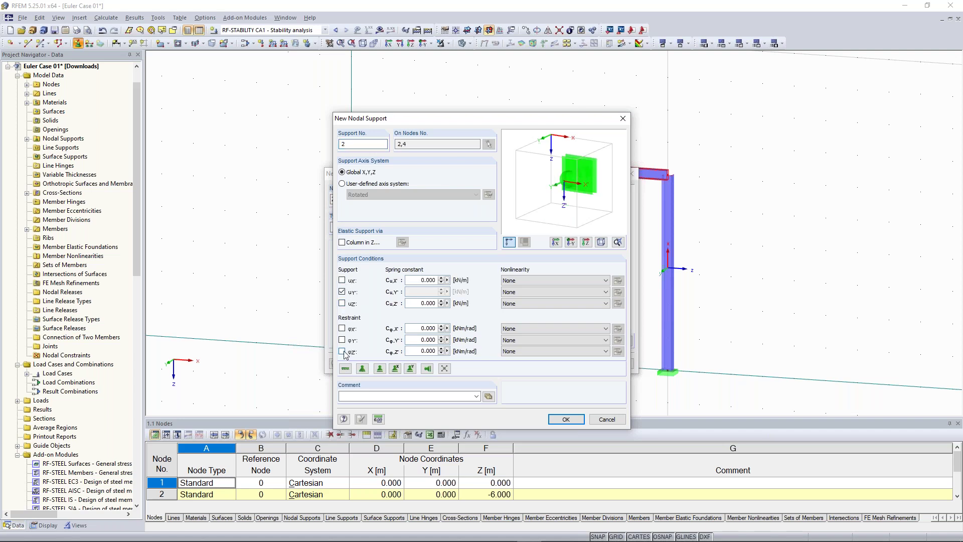
pyautogui.click(575, 420)
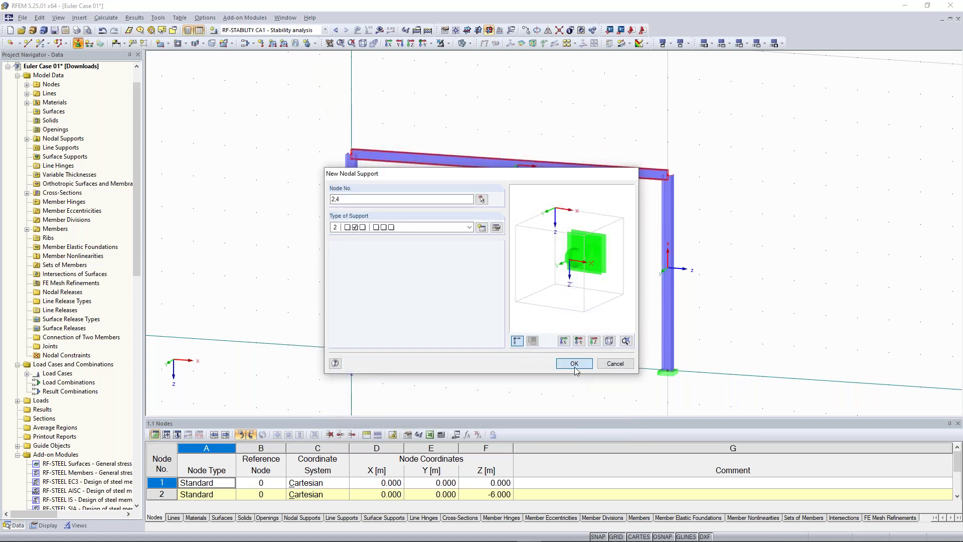
pyautogui.click(574, 364)
# Step: Recalculate the stability results with the lateral supports and examine the buckling shape of eigenvector 2 from the side
pyautogui.click(428, 31)
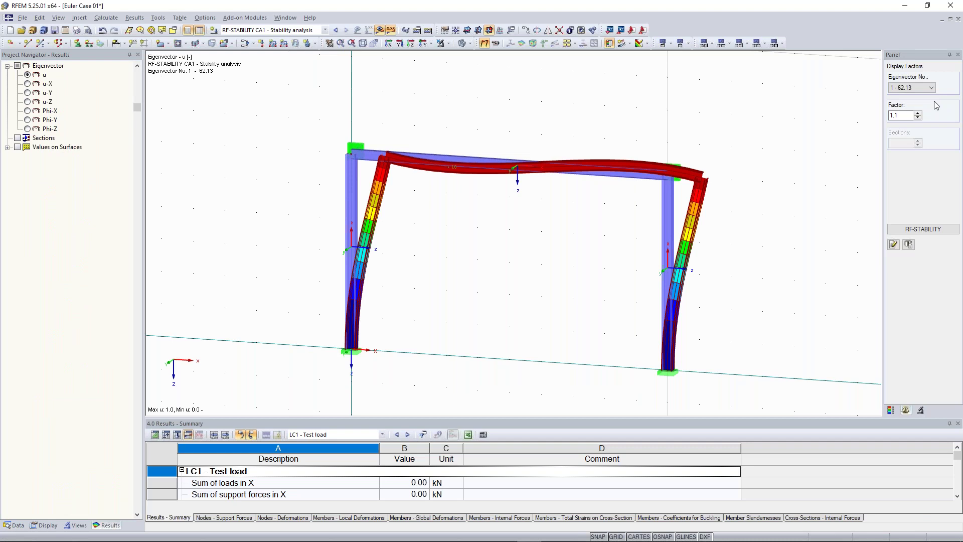
pyautogui.click(920, 88)
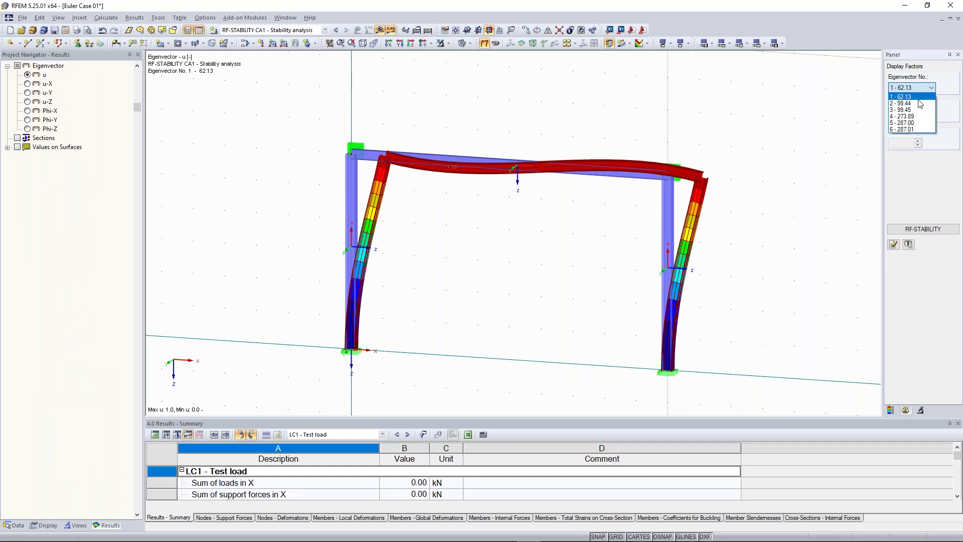
pyautogui.click(919, 106)
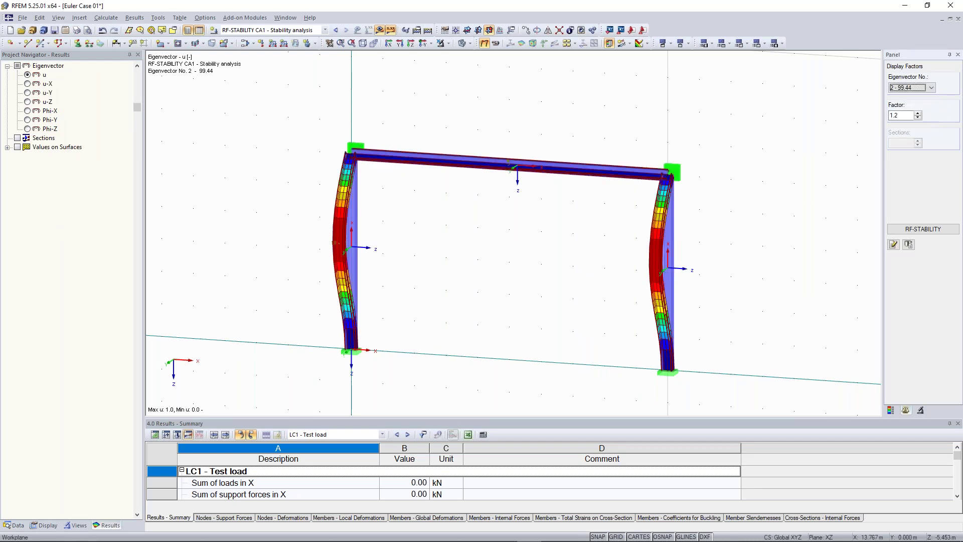
pyautogui.keyDown('ctrl'); pyautogui.moveTo(592, 225); pyautogui.dragTo(397, 142, button='middle'); pyautogui.keyUp('ctrl')
pyautogui.keyDown('ctrl'); pyautogui.moveTo(609, 187); pyautogui.dragTo(466, 123, button='middle'); pyautogui.keyUp('ctrl')
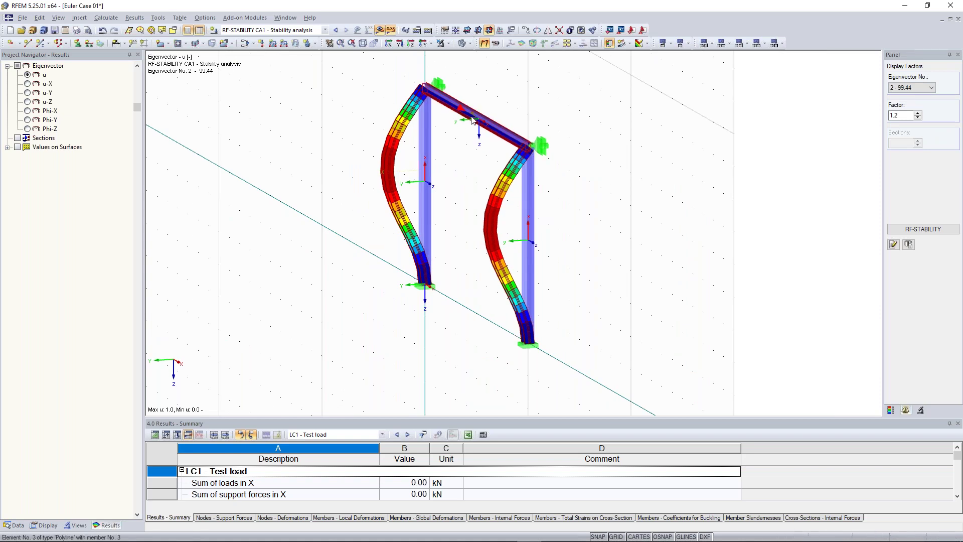
# Step: Examine the buckling shape of eigenvector 2 from different angles and compare it with that of eigenvector 1
pyautogui.keyDown('ctrl'); pyautogui.moveTo(472, 120); pyautogui.dragTo(556, 237, button='middle'); pyautogui.keyUp('ctrl')
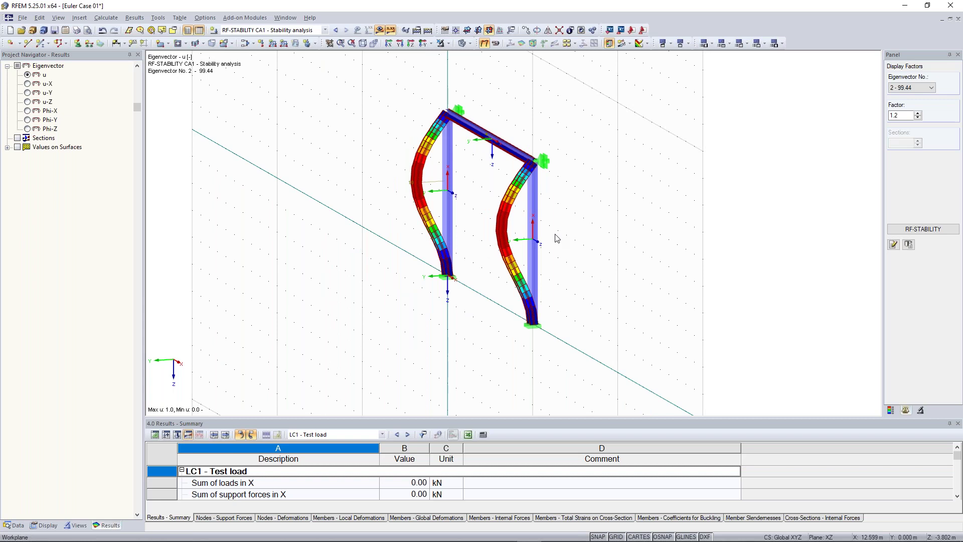
pyautogui.keyDown('ctrl'); pyautogui.moveTo(376, 210); pyautogui.dragTo(380, 256, button='middle'); pyautogui.keyUp('ctrl')
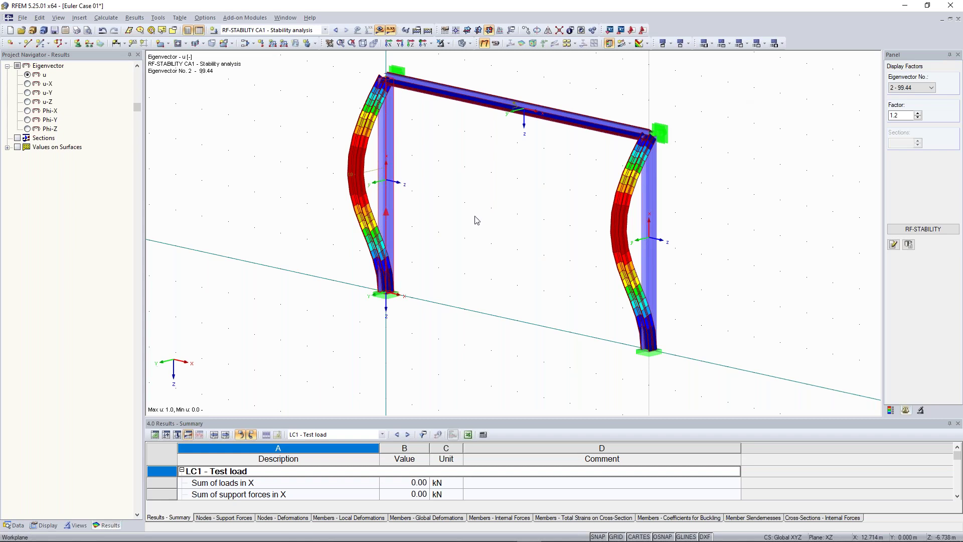
pyautogui.press('Up')
pyautogui.keyDown('ctrl'); pyautogui.moveTo(562, 253); pyautogui.dragTo(627, 240, button='middle'); pyautogui.keyUp('ctrl')
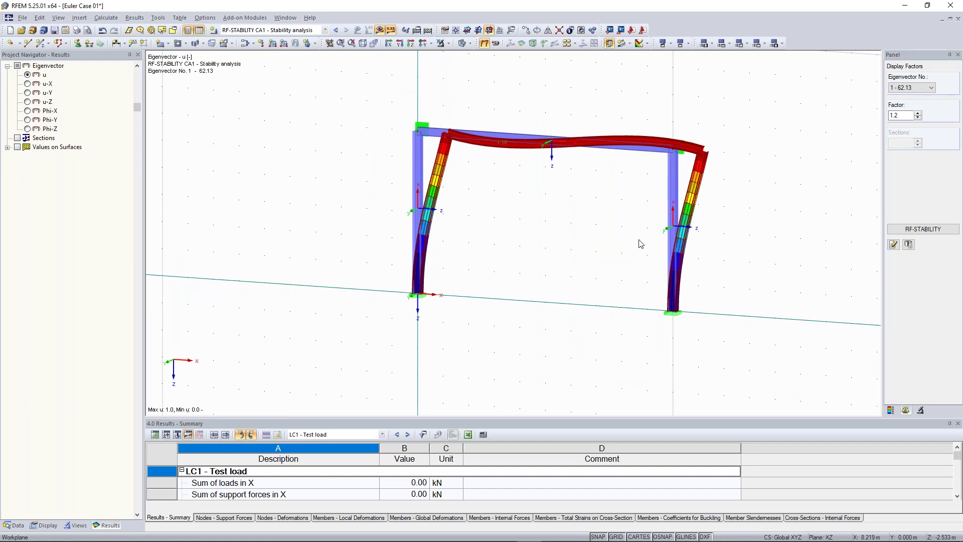
pyautogui.keyDown('ctrl'); pyautogui.moveTo(545, 189); pyautogui.dragTo(545, 200, button='middle'); pyautogui.keyUp('ctrl')
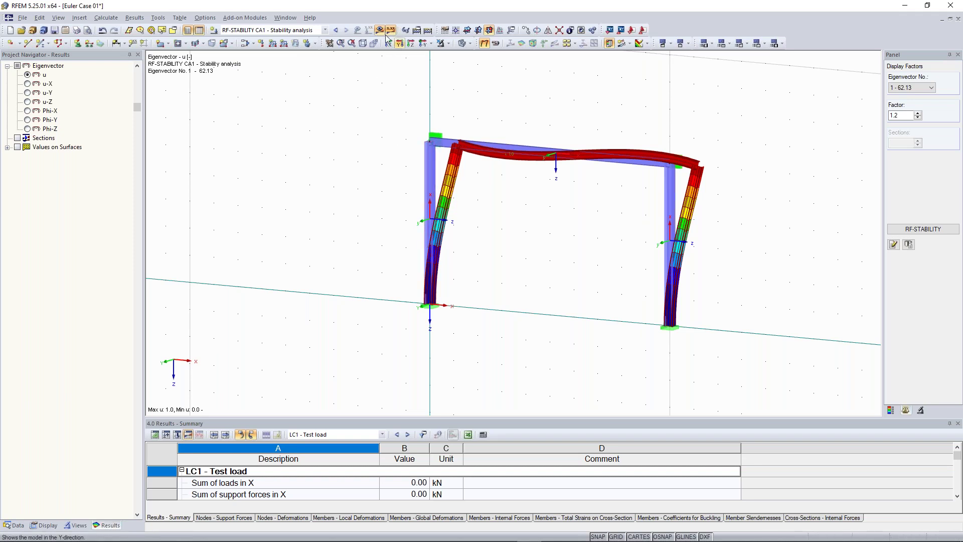
# Step: Check the effective lengths and critical loads of the laterally supported frame in the RF-STABILITY results
pyautogui.click(923, 229)
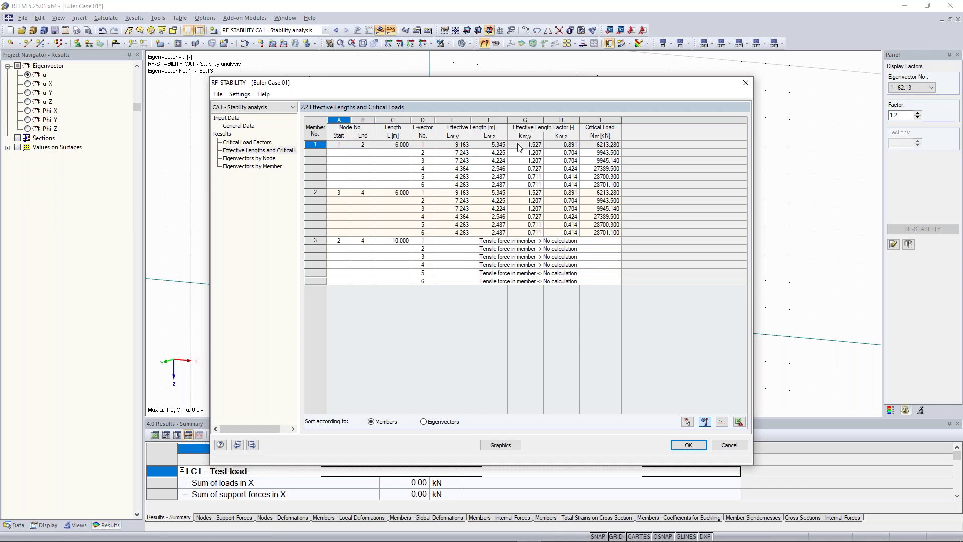
pyautogui.click(744, 84)
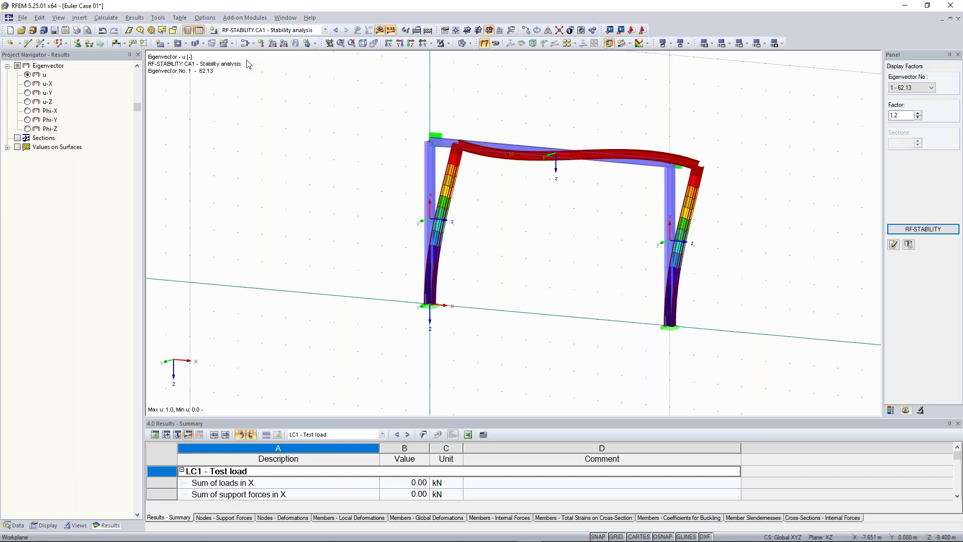
pyautogui.scroll(-1, 485, 125)
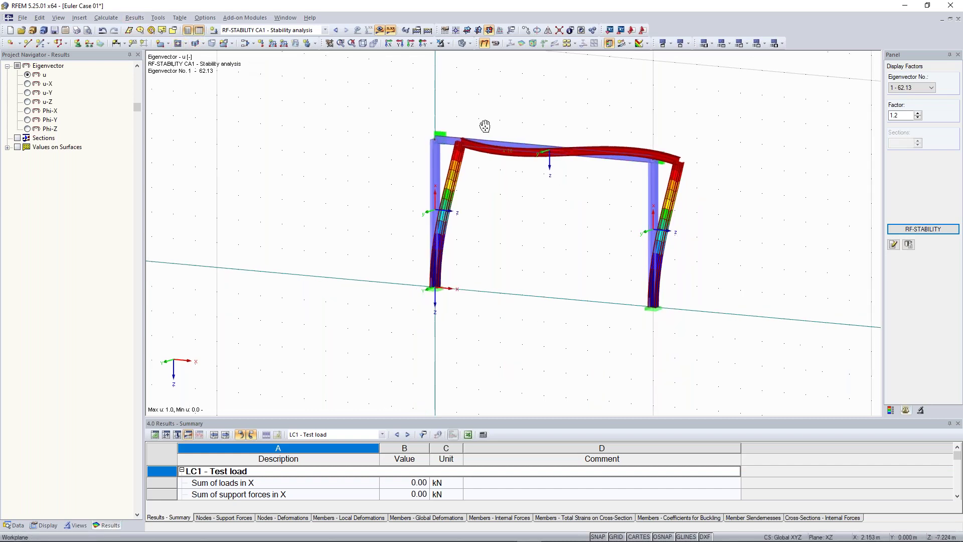
pyautogui.moveTo(485, 126); pyautogui.dragTo(490, 140, button='middle')
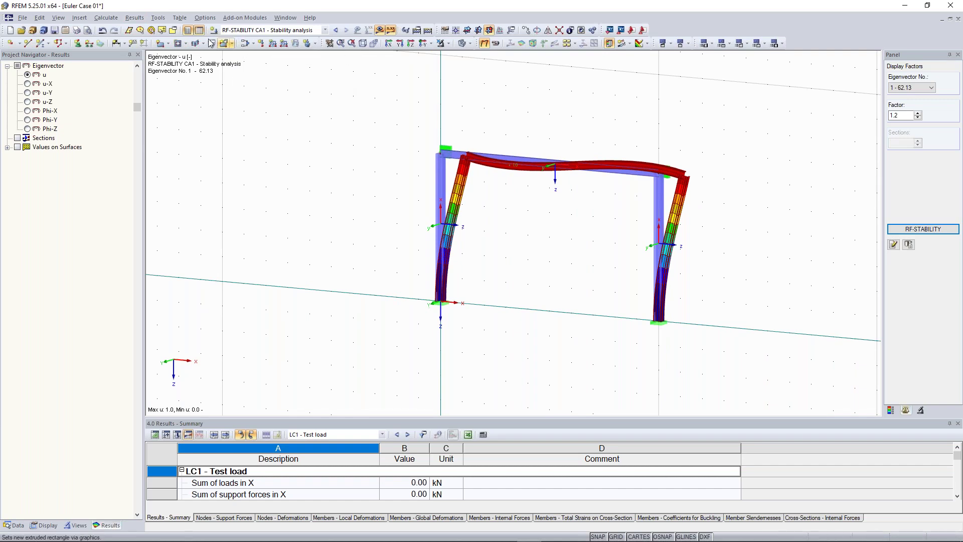
# Step: Review the critical load factors, followed by the columns' effective length factors for eigenvector 1
pyautogui.click(105, 18)
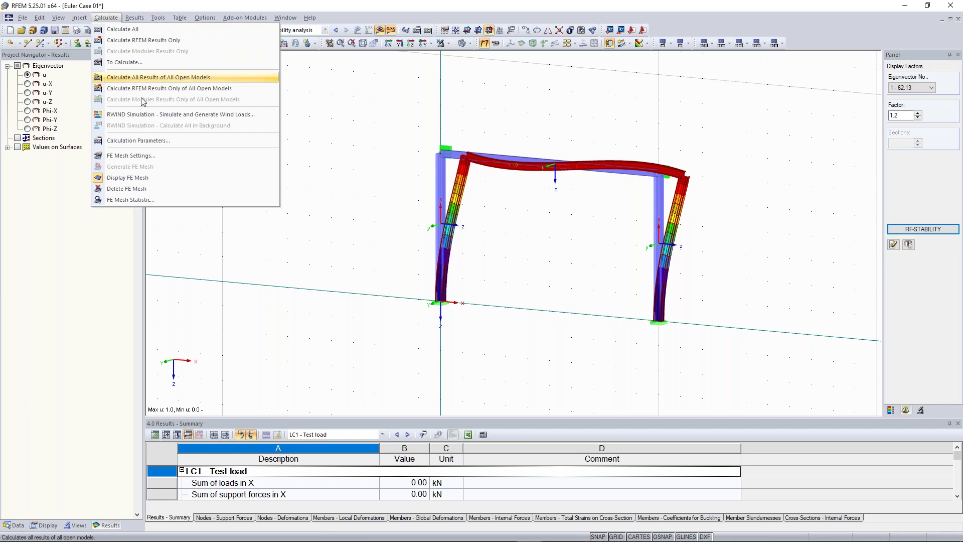
pyautogui.click(144, 144)
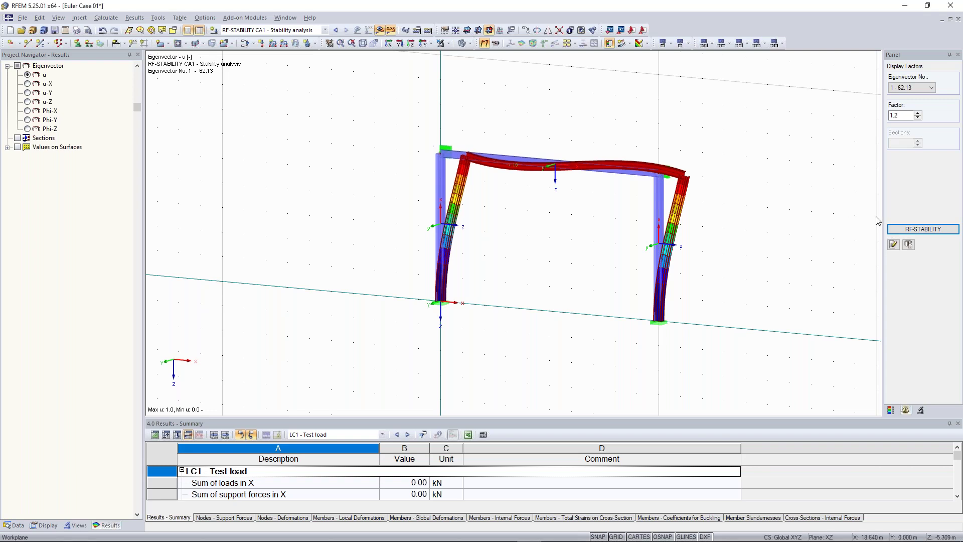
pyautogui.click(898, 229)
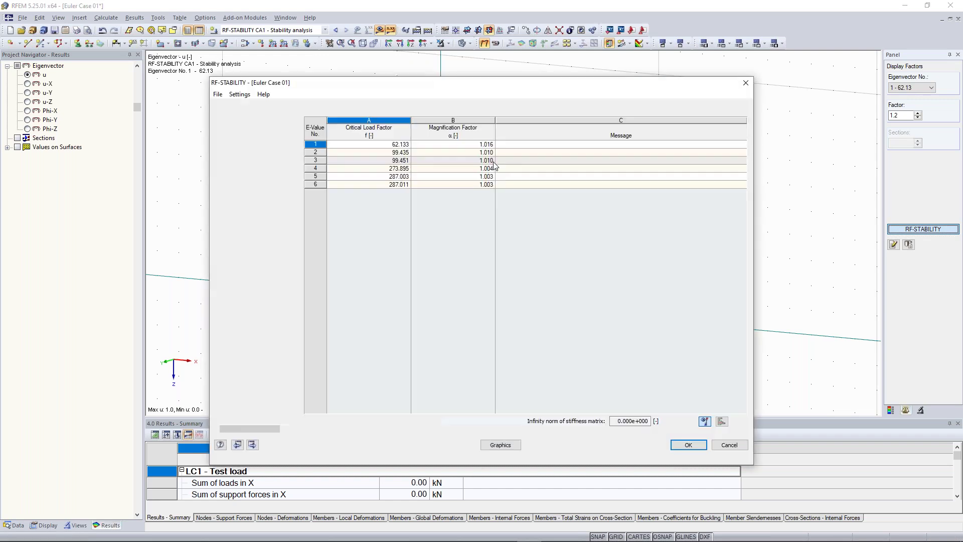
pyautogui.click(273, 151)
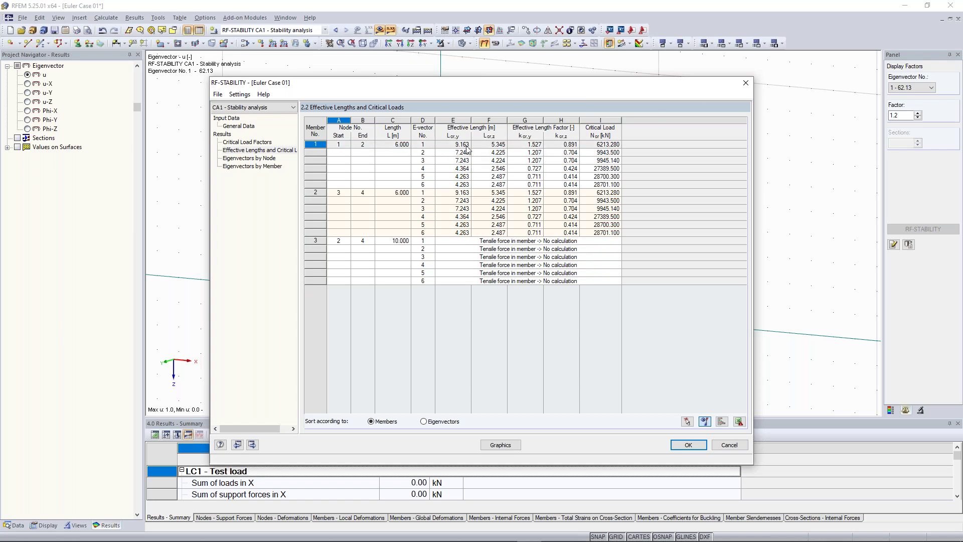
pyautogui.click(745, 84)
# Step: Deactivate the shear stiffness of members in the global calculation parameters and recalculate the stability results
pyautogui.click(105, 18)
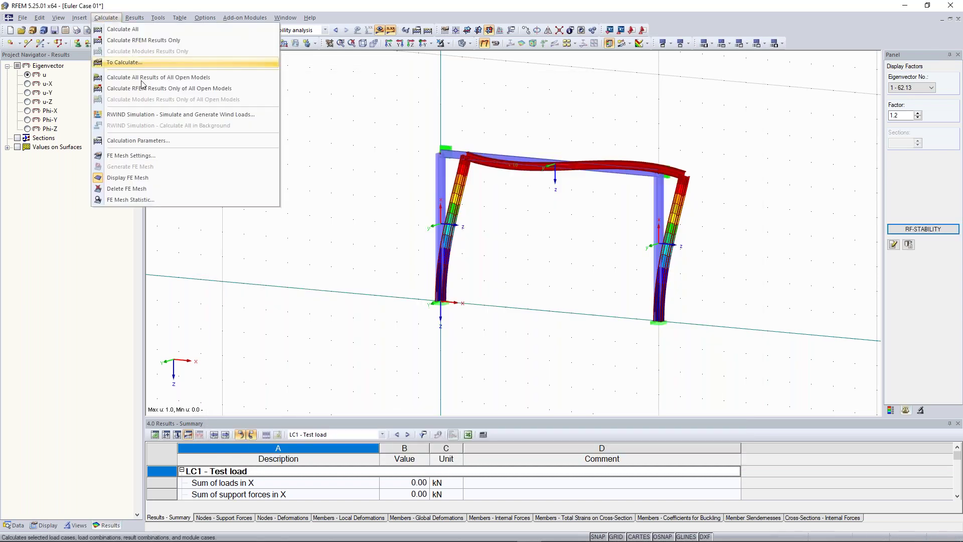
pyautogui.press('Escape')
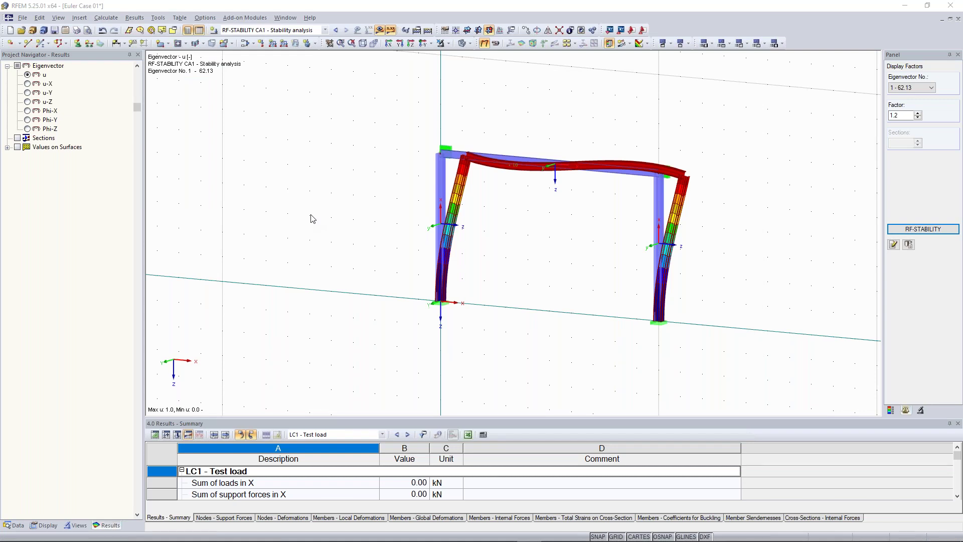
pyautogui.click(427, 146)
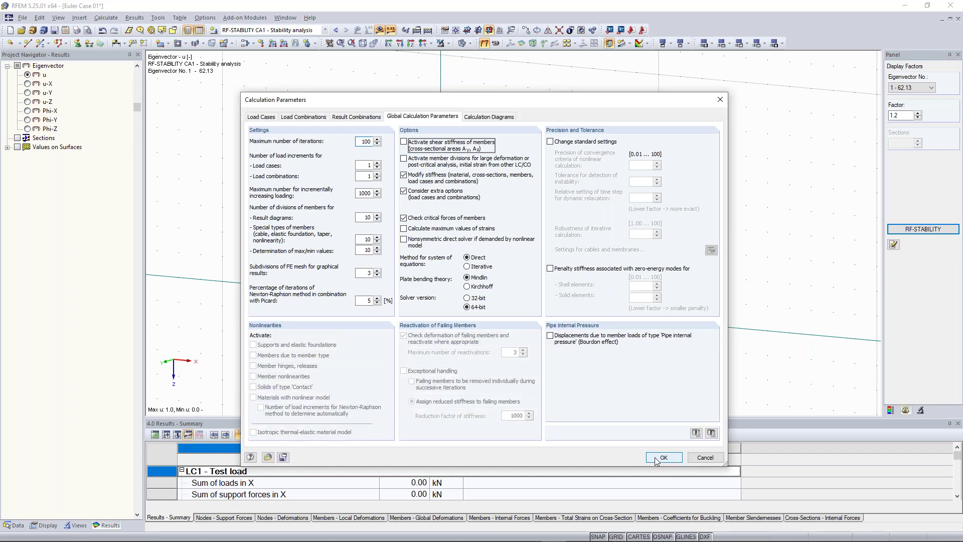
pyautogui.click(663, 458)
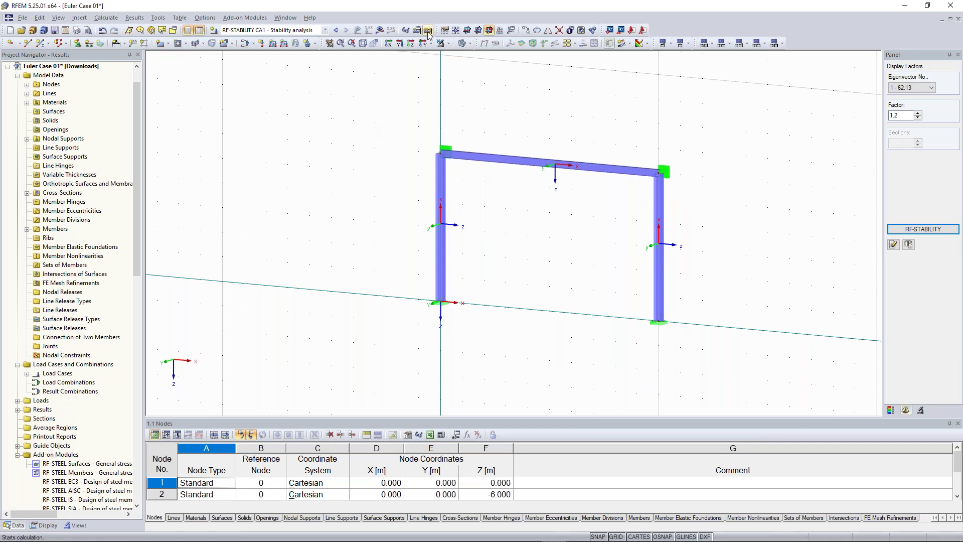
pyautogui.click(427, 30)
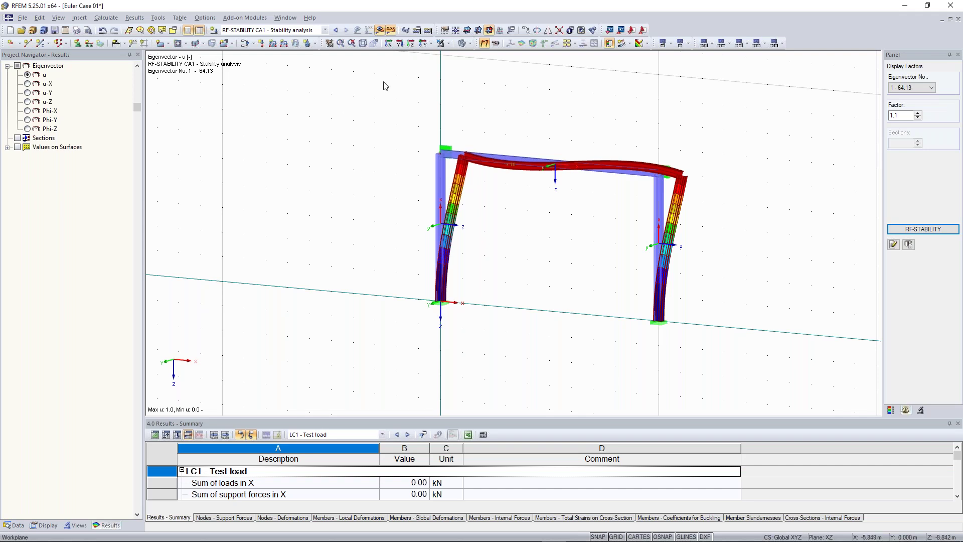
# Step: Examine the recalculated effective lengths of member 1 alongside the frame's buckling shape for eigenvector 1
pyautogui.click(931, 230)
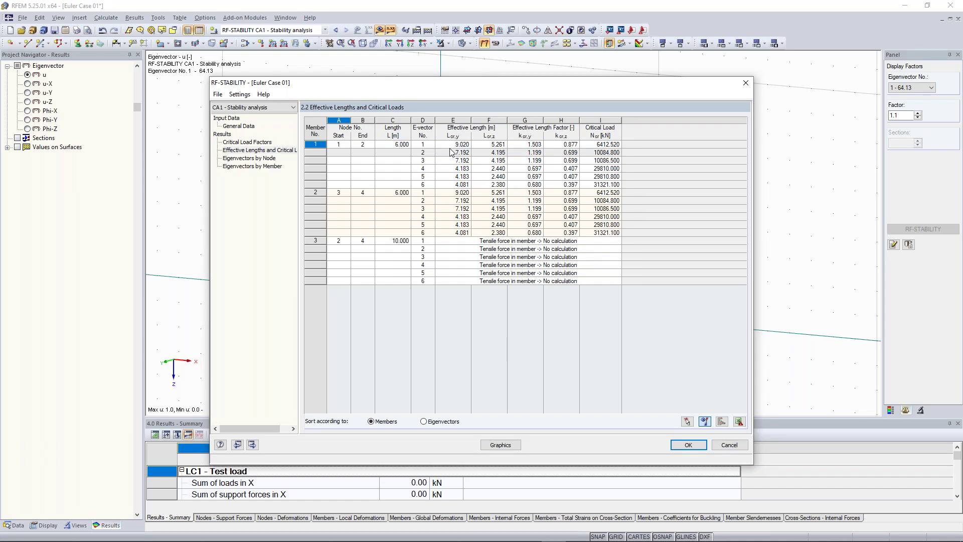
pyautogui.moveTo(457, 84); pyautogui.dragTo(308, 194)
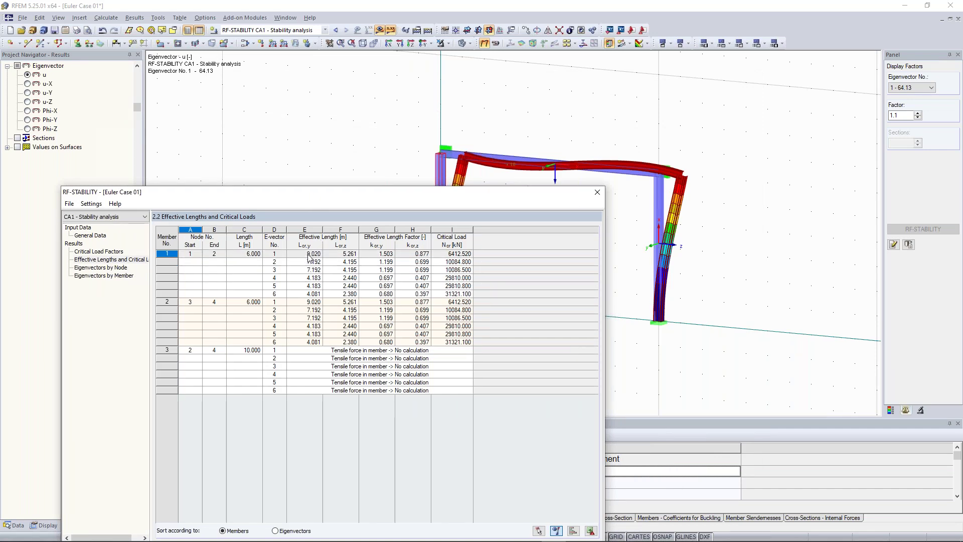
pyautogui.moveTo(341, 194); pyautogui.dragTo(320, 206)
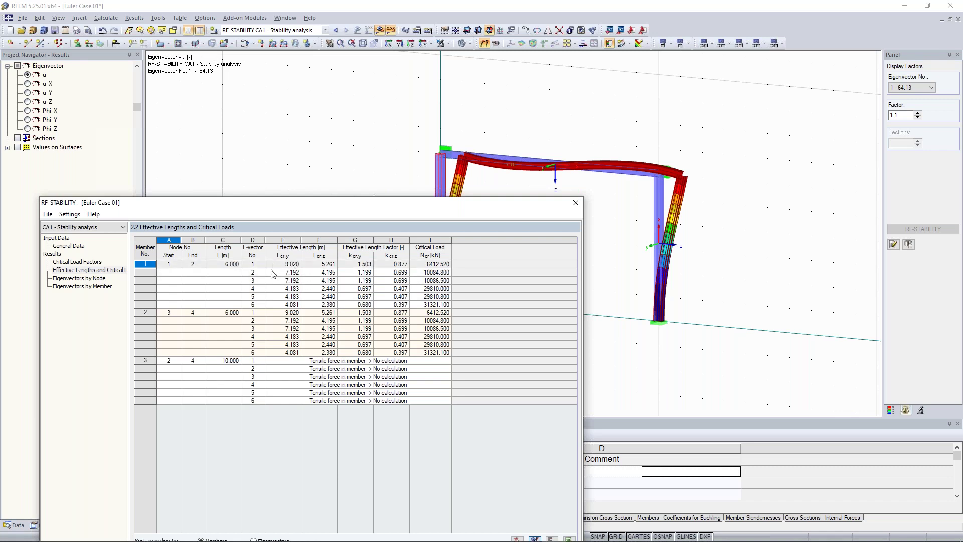
pyautogui.moveTo(497, 211); pyautogui.dragTo(492, 249)
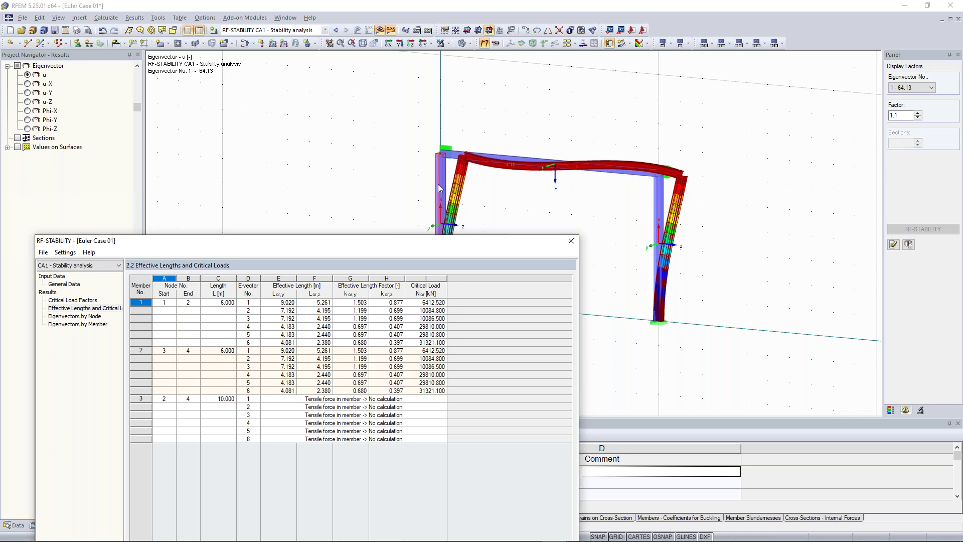
pyautogui.click(290, 301)
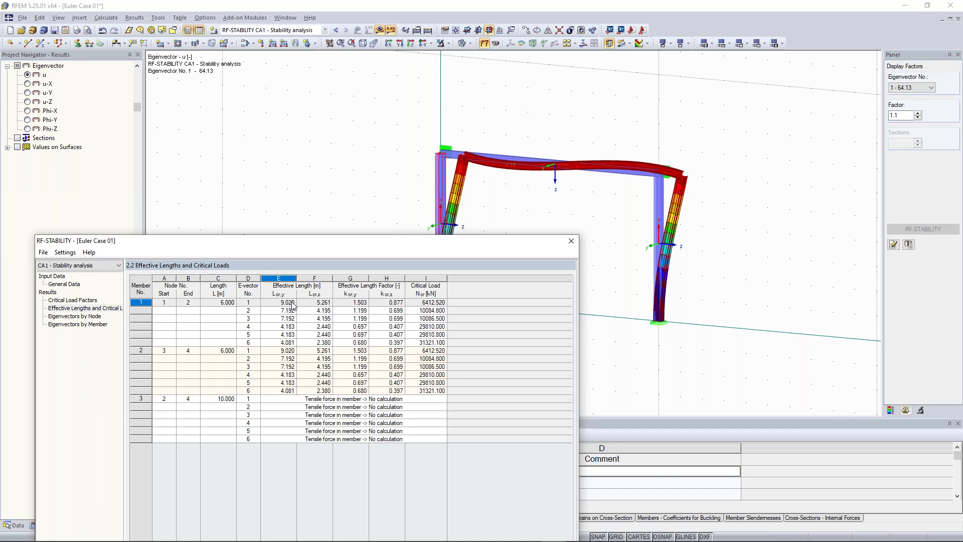
pyautogui.click(570, 242)
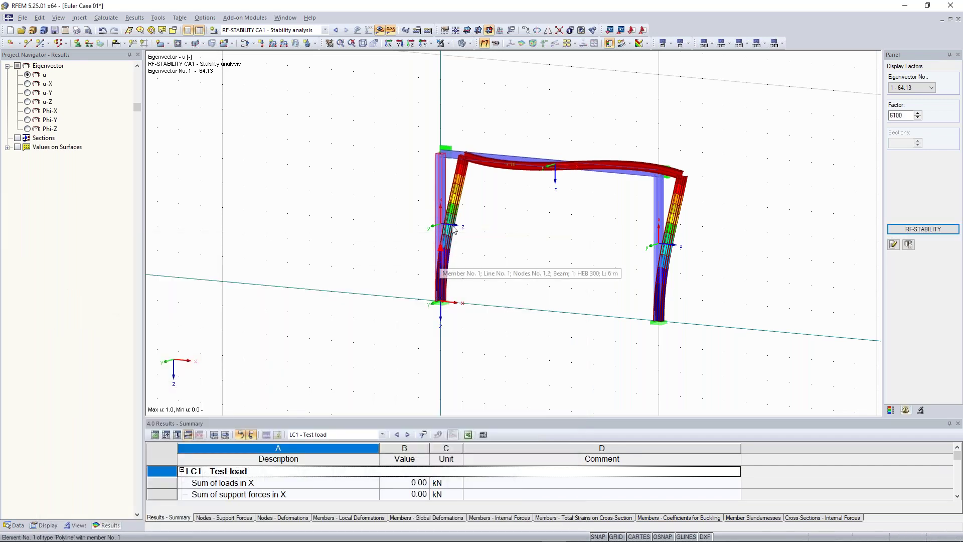
# Step: Set the display factor of eigenvector 1 to 10 and reduce it to 1.25 for a readable buckling shape
pyautogui.click(918, 113)
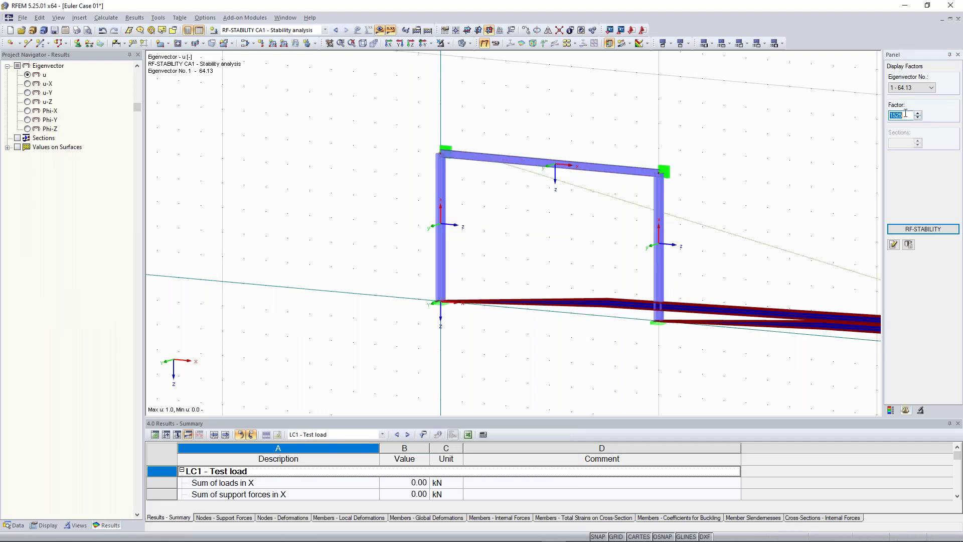
pyautogui.write('10')
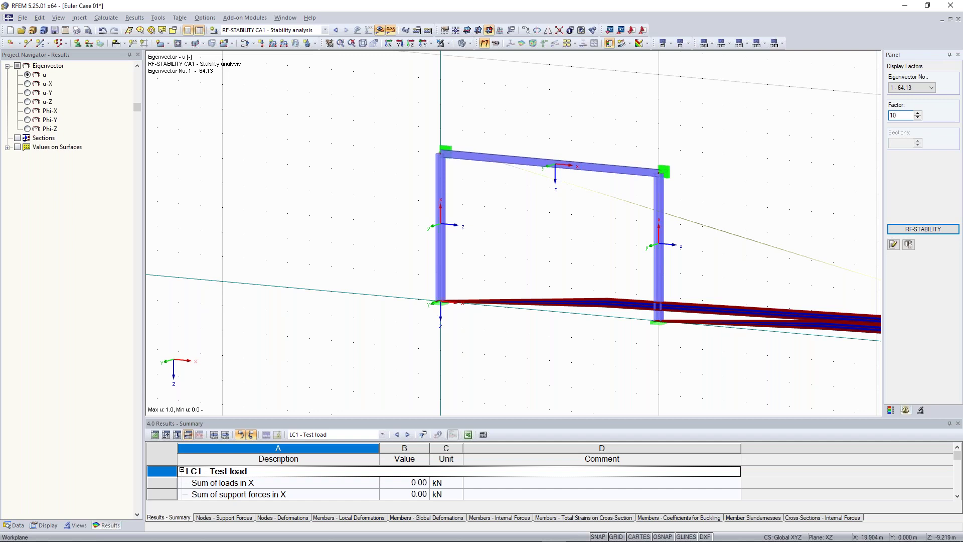
pyautogui.press('Return')
pyautogui.click(918, 119)
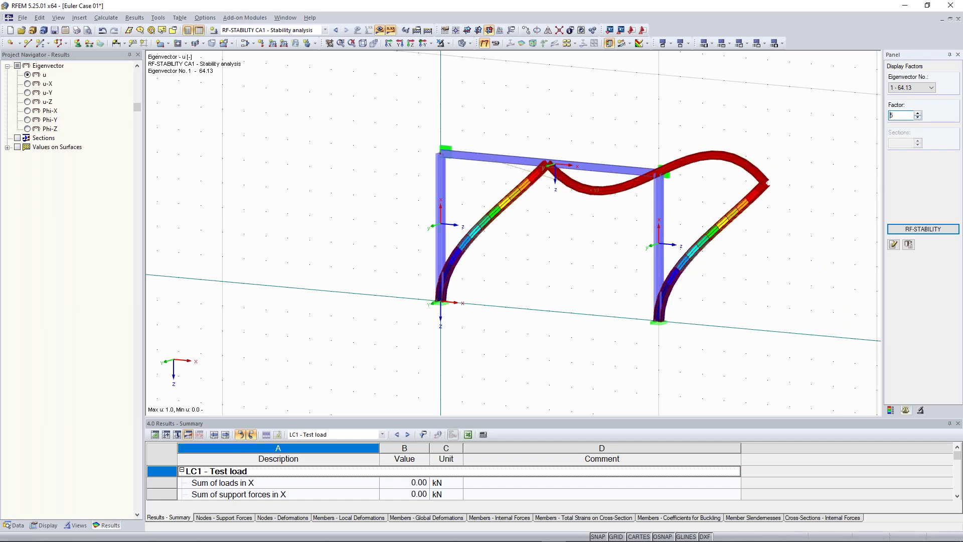
pyautogui.click(918, 118)
pyautogui.moveTo(568, 123); pyautogui.dragTo(567, 222, button='middle')
pyautogui.moveTo(433, 394); pyautogui.dragTo(436, 374, button='middle')
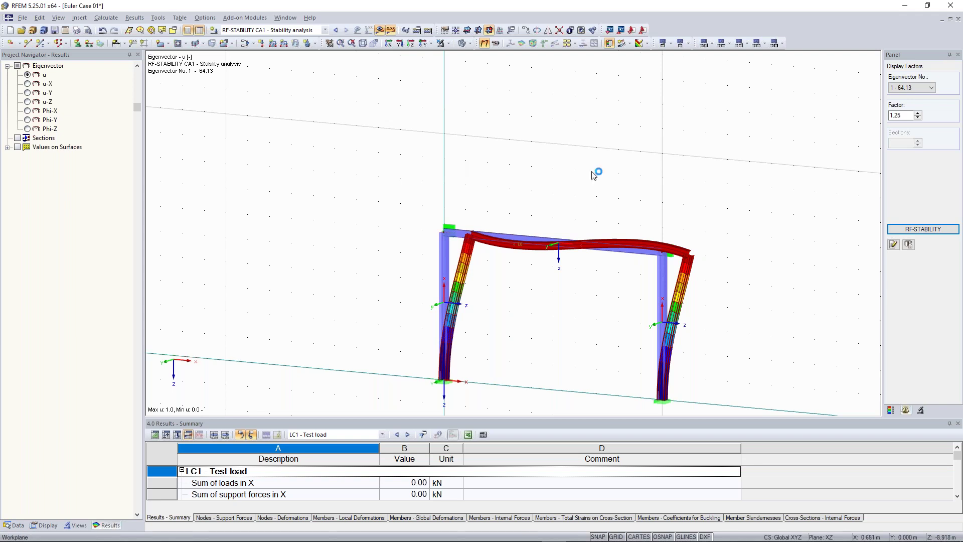
# Step: Review the critical load factors, effective lengths, eigenvectors by node and general data of the stability case
pyautogui.click(922, 229)
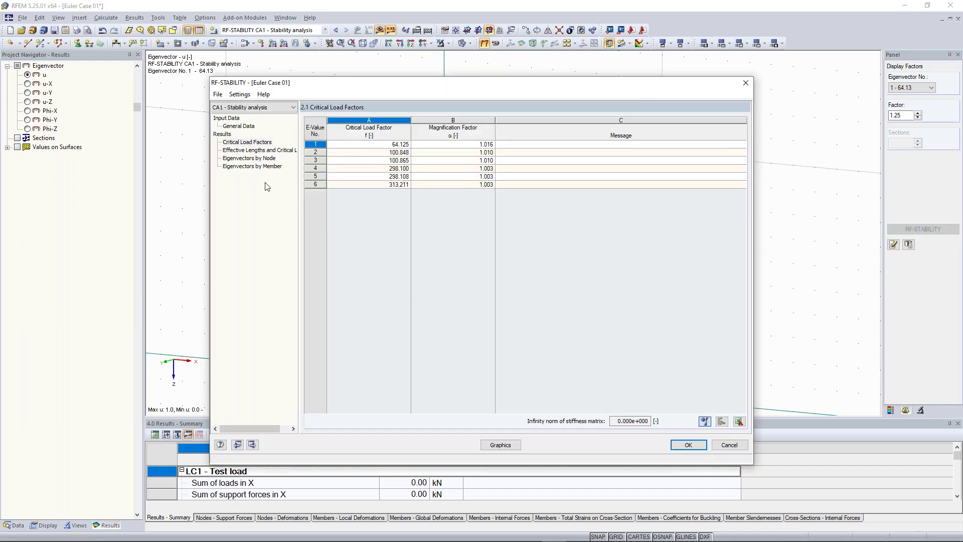
pyautogui.click(267, 151)
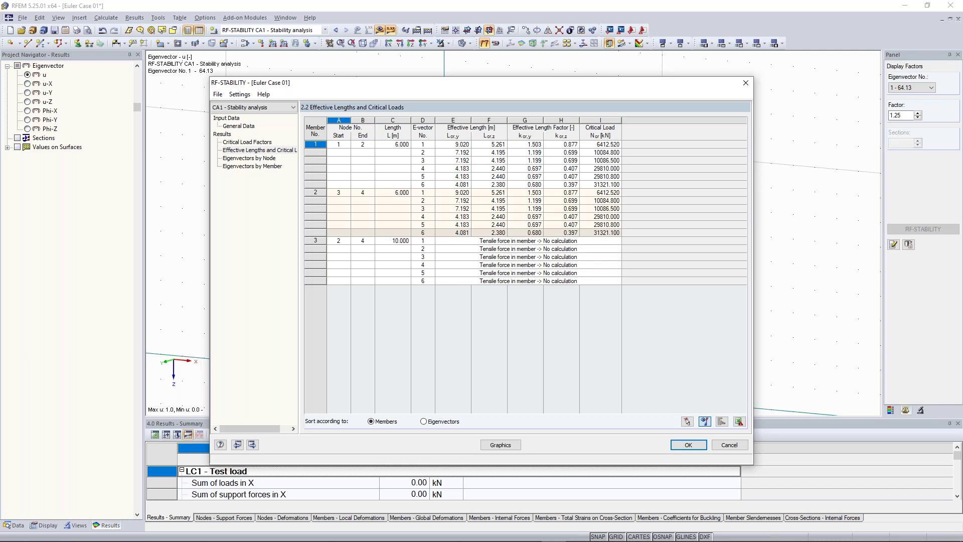
pyautogui.click(258, 157)
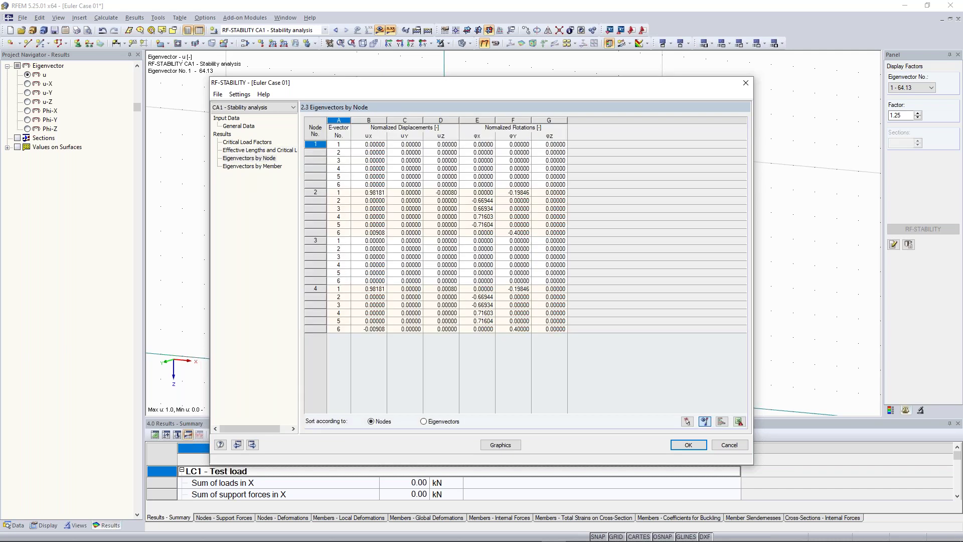
pyautogui.click(252, 166)
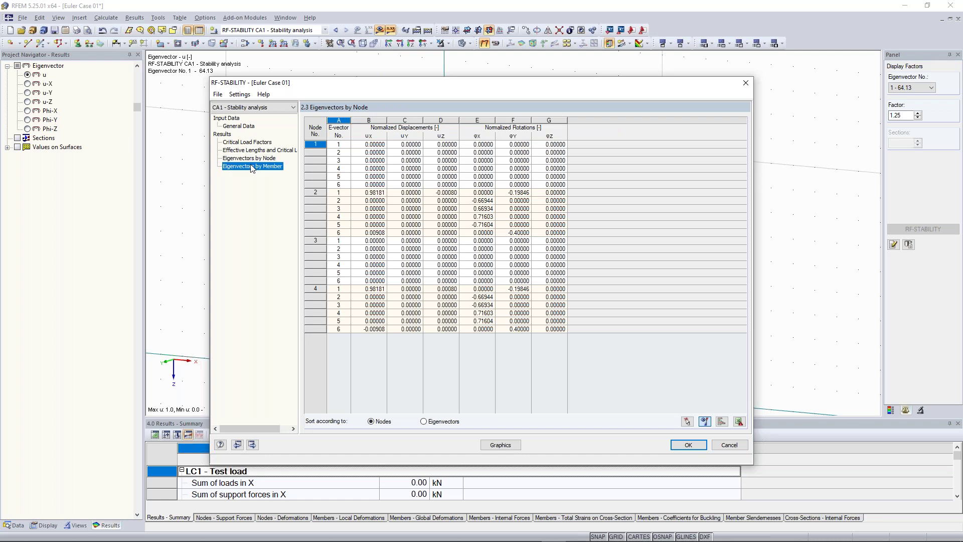
pyautogui.click(256, 143)
pyautogui.click(251, 126)
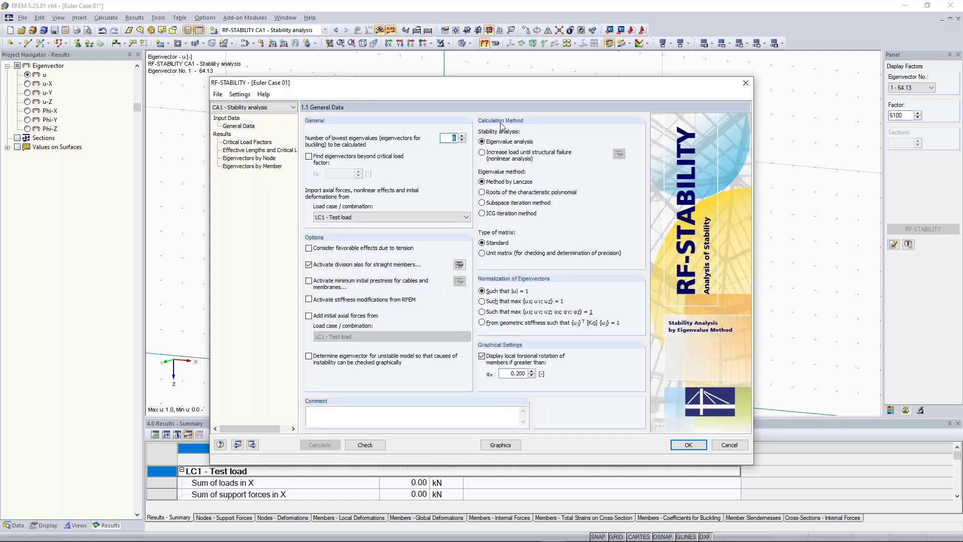
pyautogui.click(745, 82)
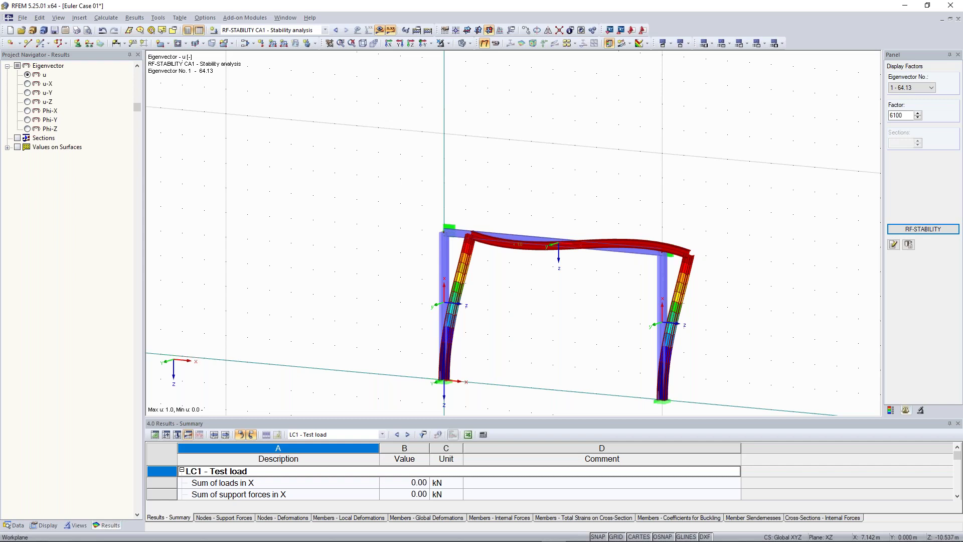
# Step: Hide the stability results and open the properties of the frame's horizontal beam, keeping the beam visible in the model
pyautogui.click(379, 30)
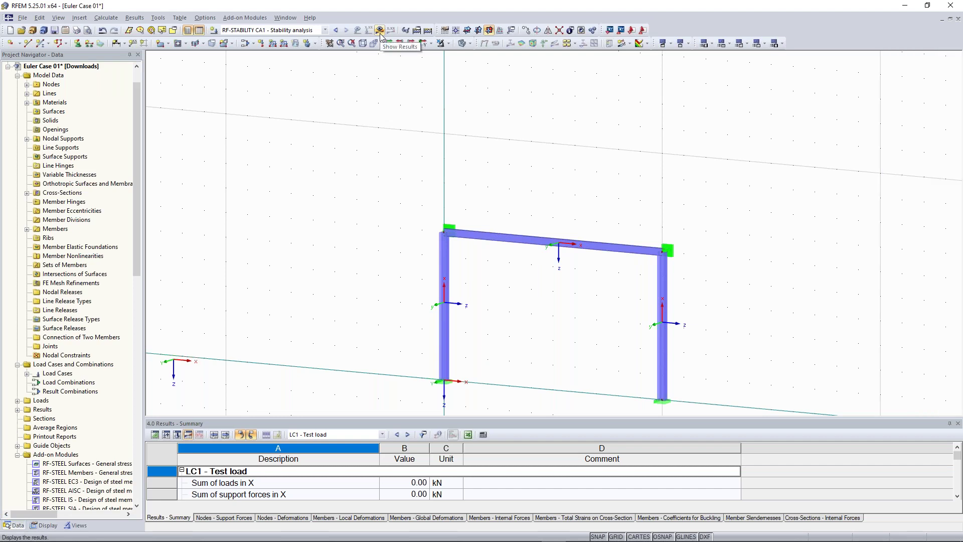
pyautogui.doubleClick(536, 246)
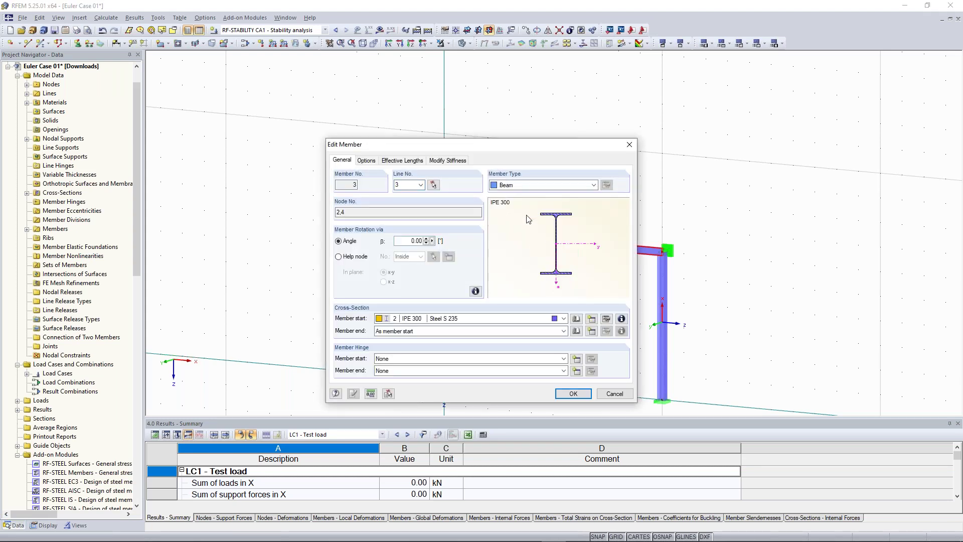
pyautogui.click(524, 185)
pyautogui.click(526, 196)
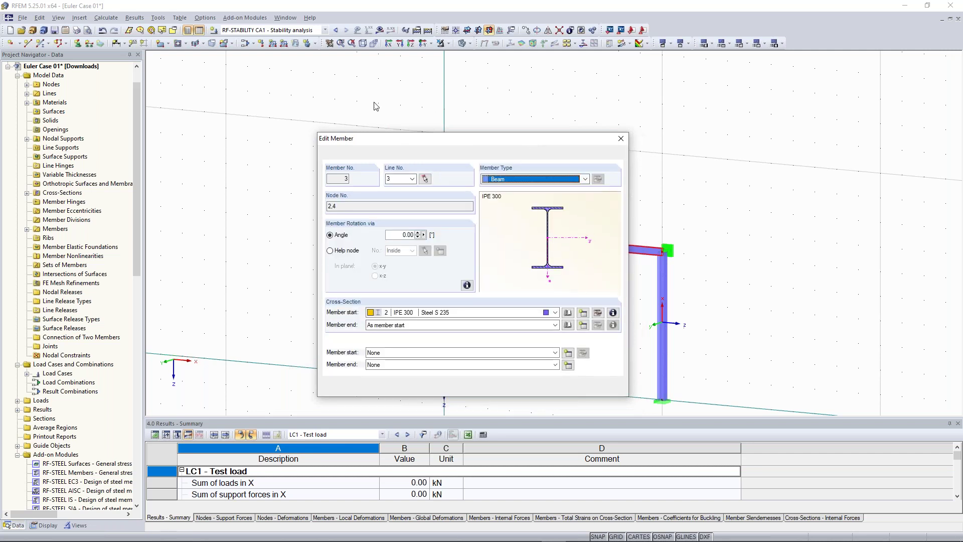
pyautogui.moveTo(529, 145); pyautogui.dragTo(297, 65)
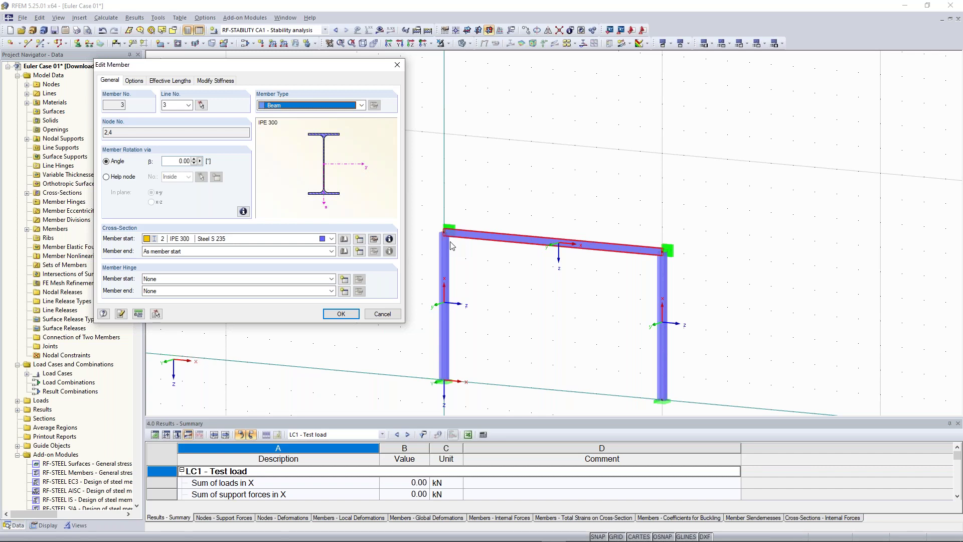
# Step: Create a member hinge in local axes at the beam's start, releasing rotations φy and φz
pyautogui.click(175, 280)
pyautogui.click(175, 280)
pyautogui.click(169, 291)
pyautogui.click(171, 294)
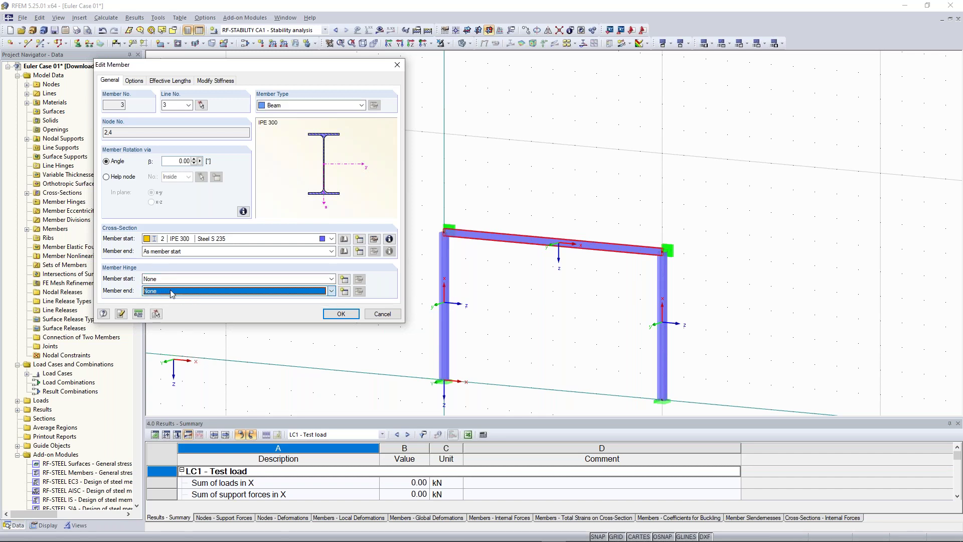
pyautogui.click(244, 278)
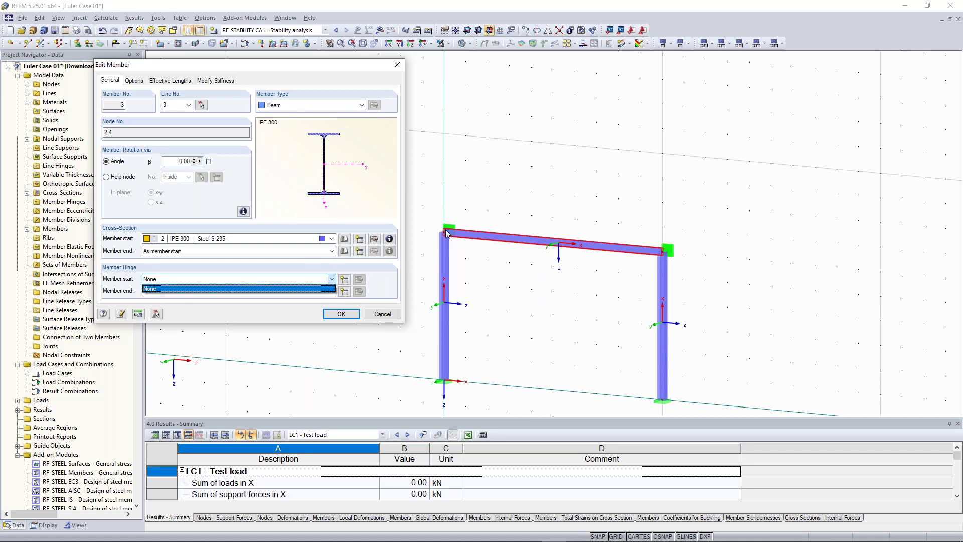
pyautogui.click(294, 278)
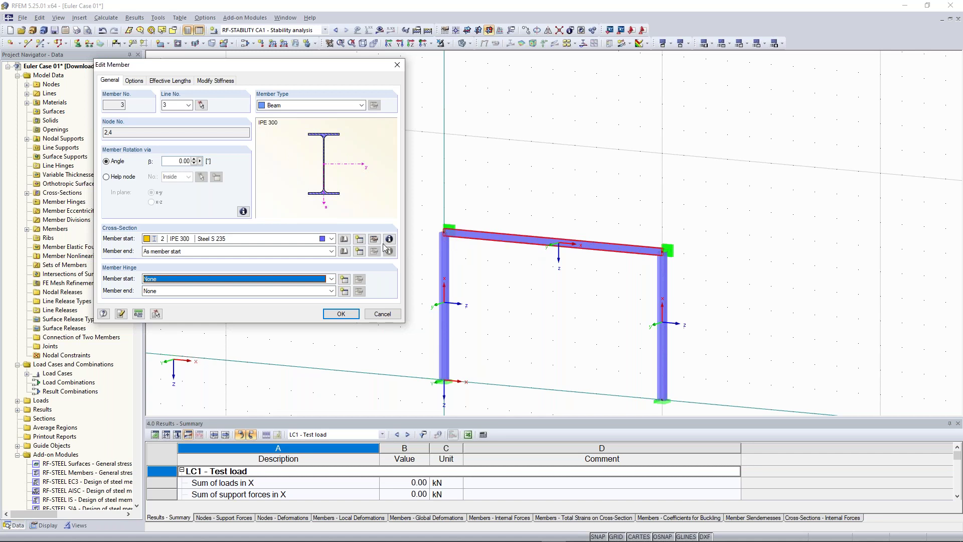
pyautogui.click(344, 280)
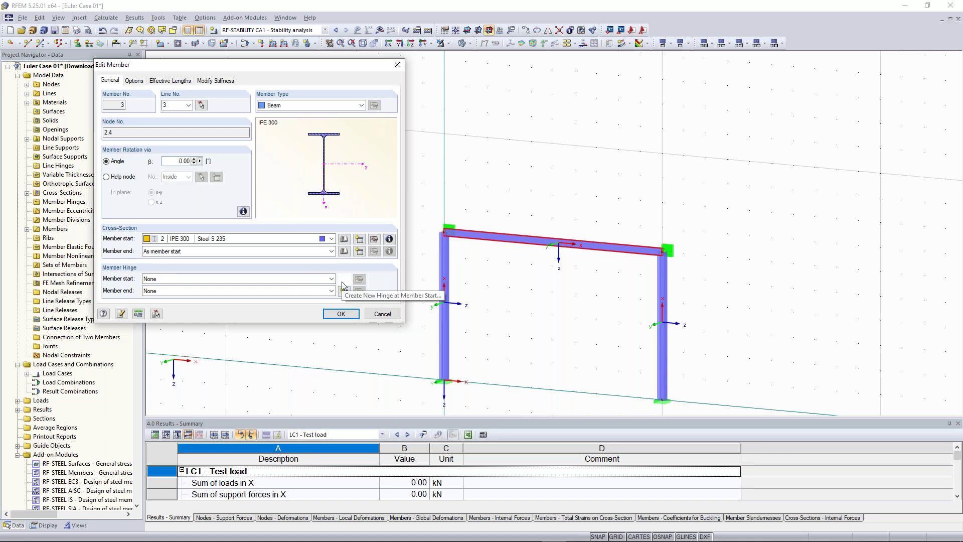
pyautogui.click(343, 284)
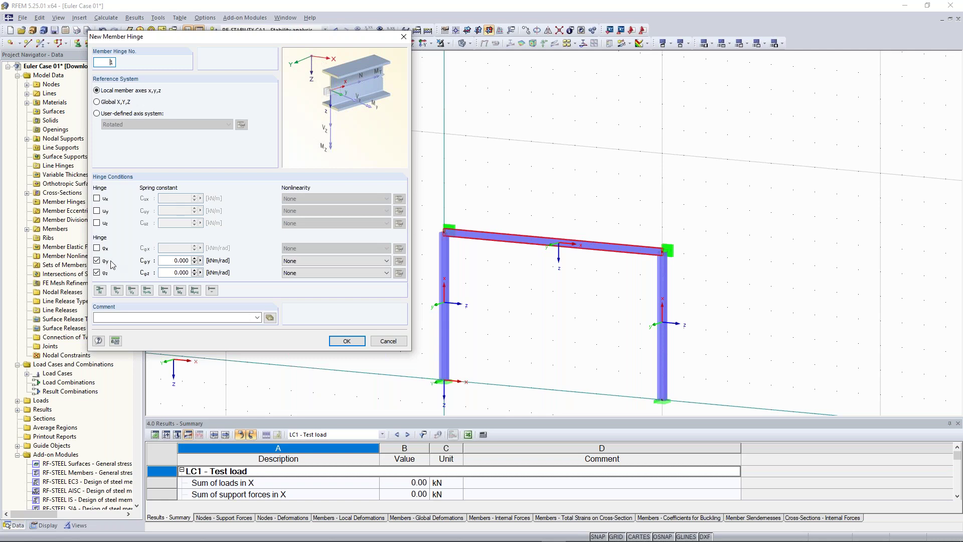
pyautogui.click(347, 342)
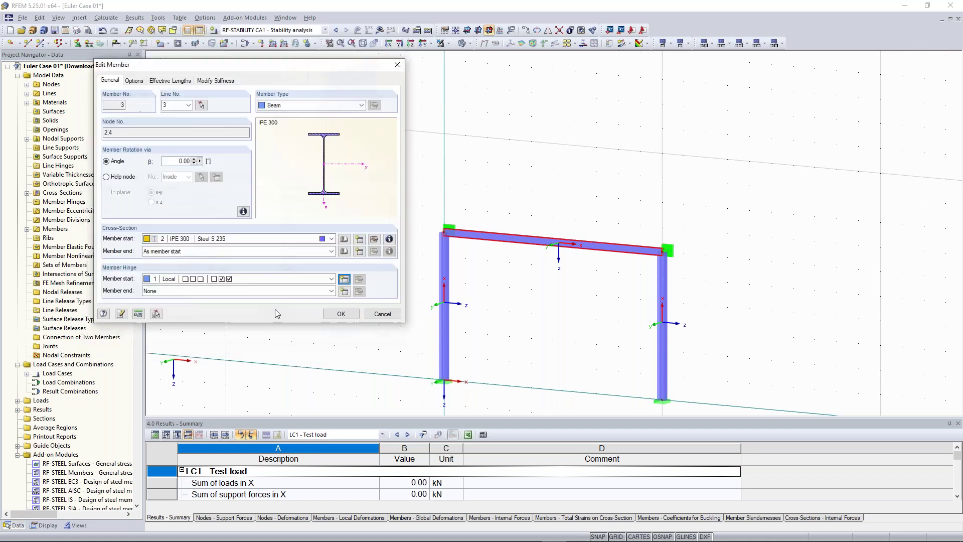
# Step: Assign hinge 1 to the beam's end as well and apply the member changes
pyautogui.click(331, 291)
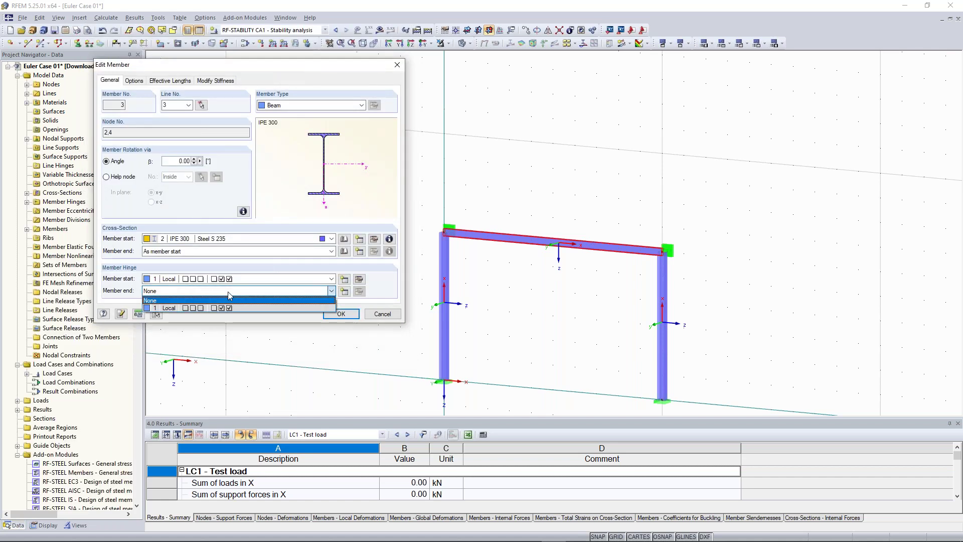
pyautogui.click(207, 309)
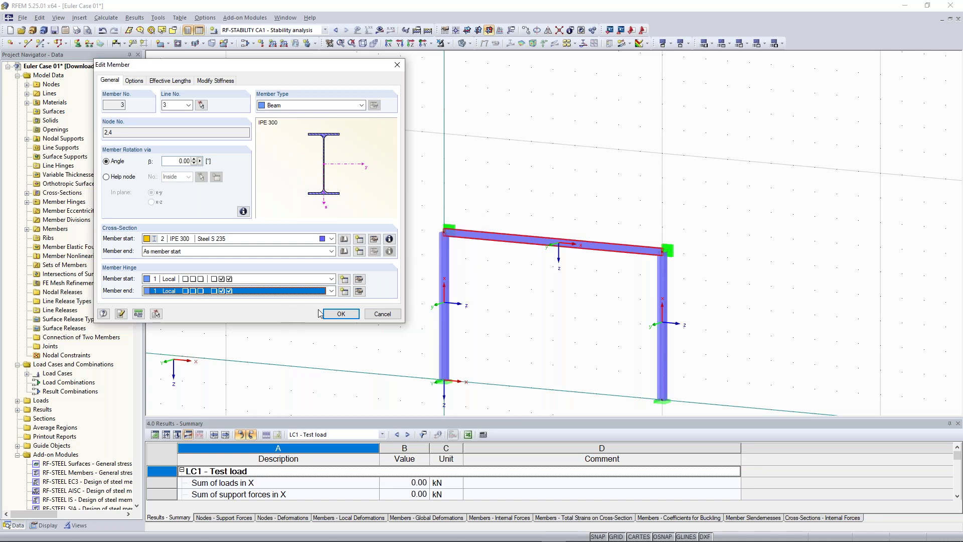
pyautogui.click(340, 314)
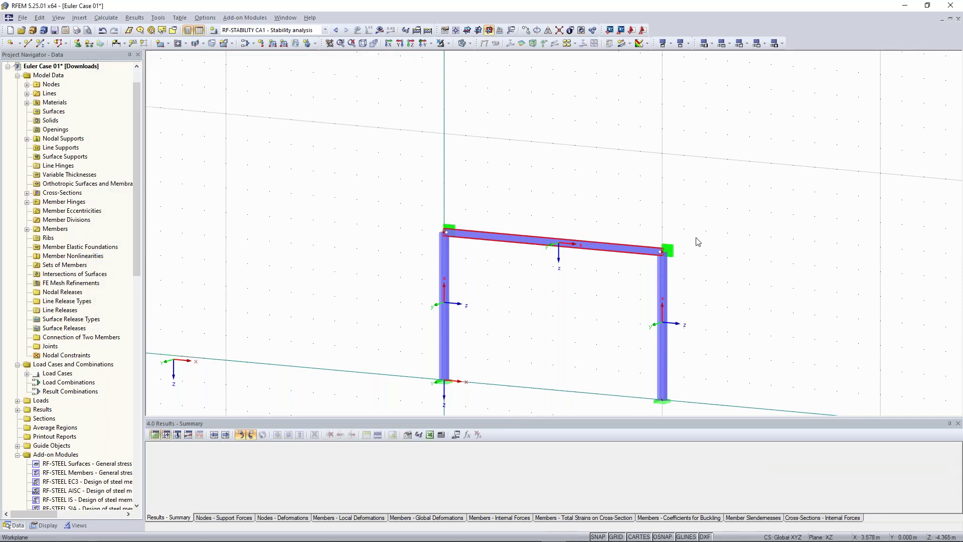
# Step: Calculate load case LC1 - Test load and display the global deformations u of the hinged frame
pyautogui.scroll(5, 645, 258)
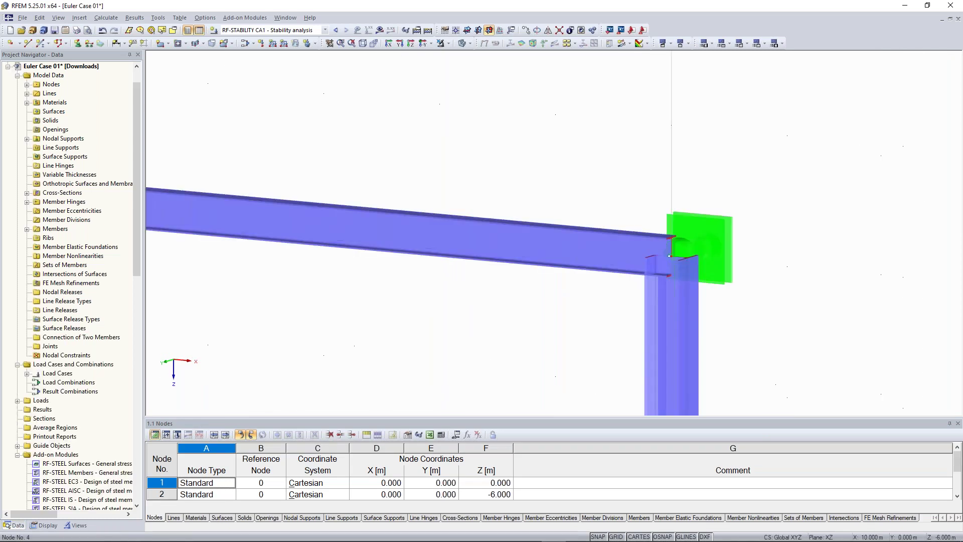
pyautogui.scroll(-2, 447, 279)
pyautogui.scroll(-4, 442, 287)
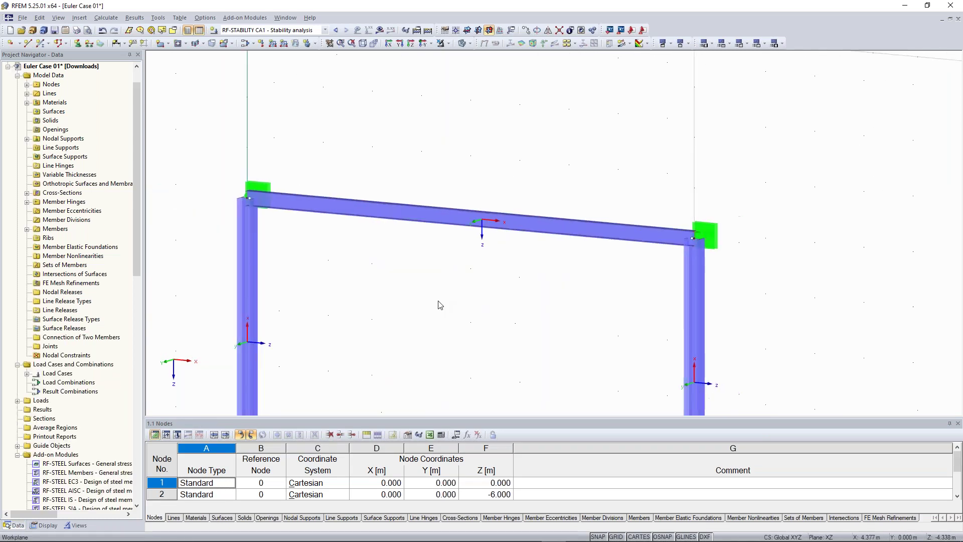
pyautogui.moveTo(286, 230); pyautogui.dragTo(380, 230, button='middle')
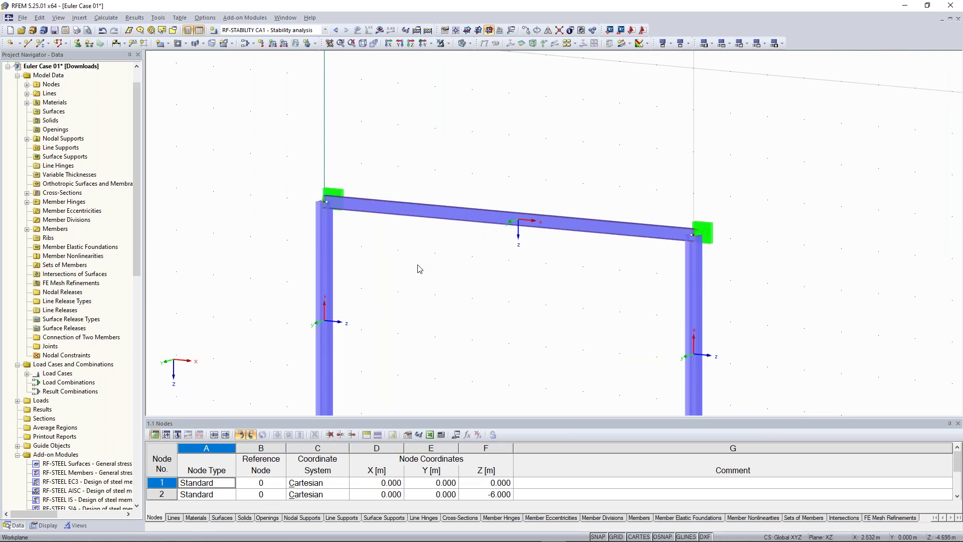
pyautogui.scroll(-1, 420, 269)
pyautogui.click(335, 30)
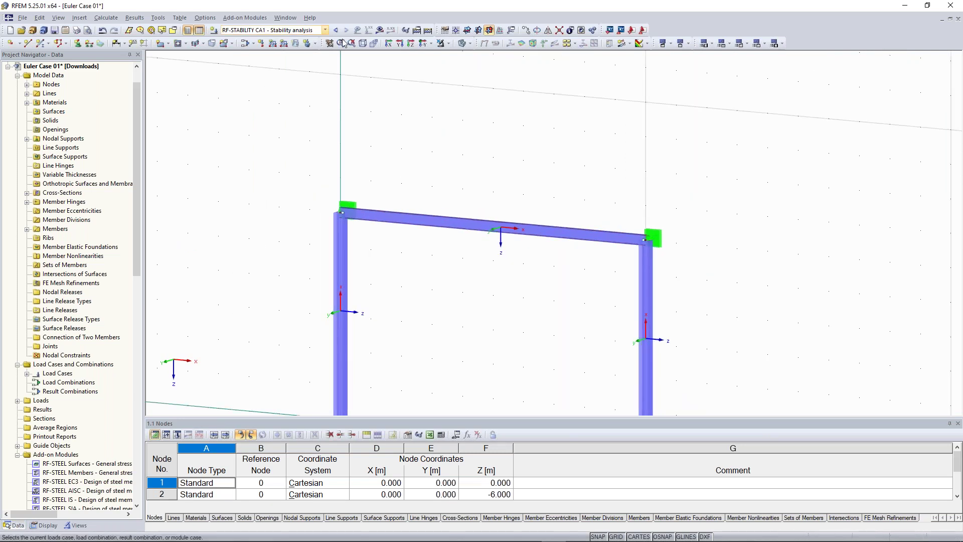
pyautogui.click(379, 31)
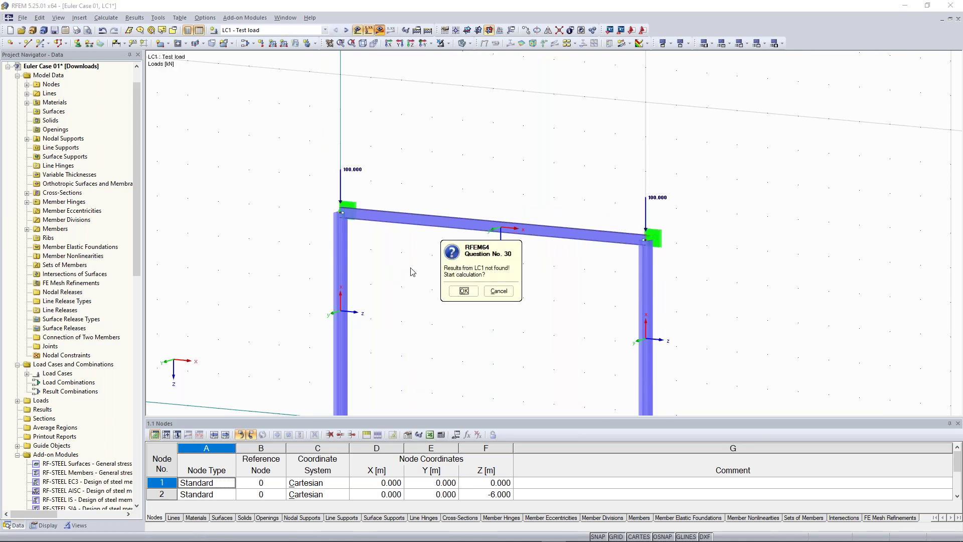
pyautogui.click(468, 295)
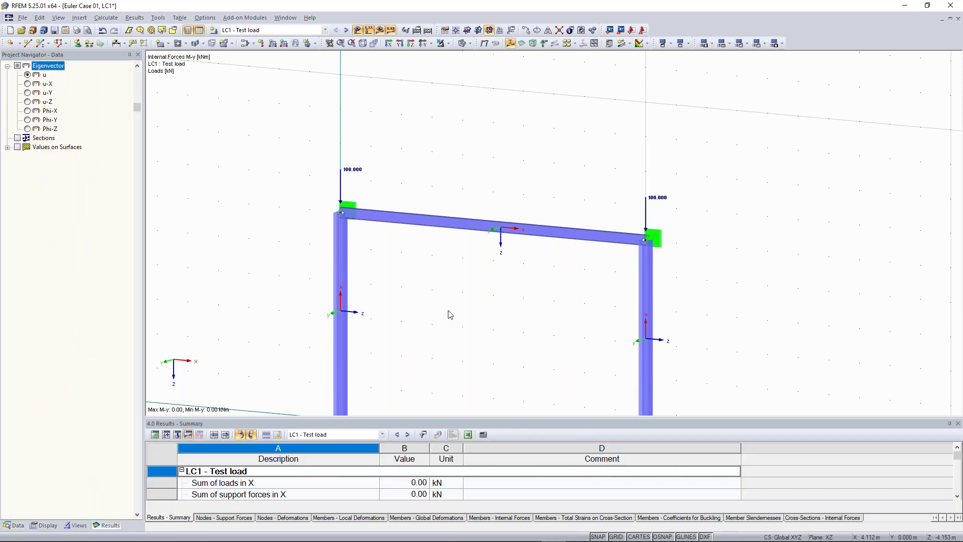
pyautogui.click(18, 66)
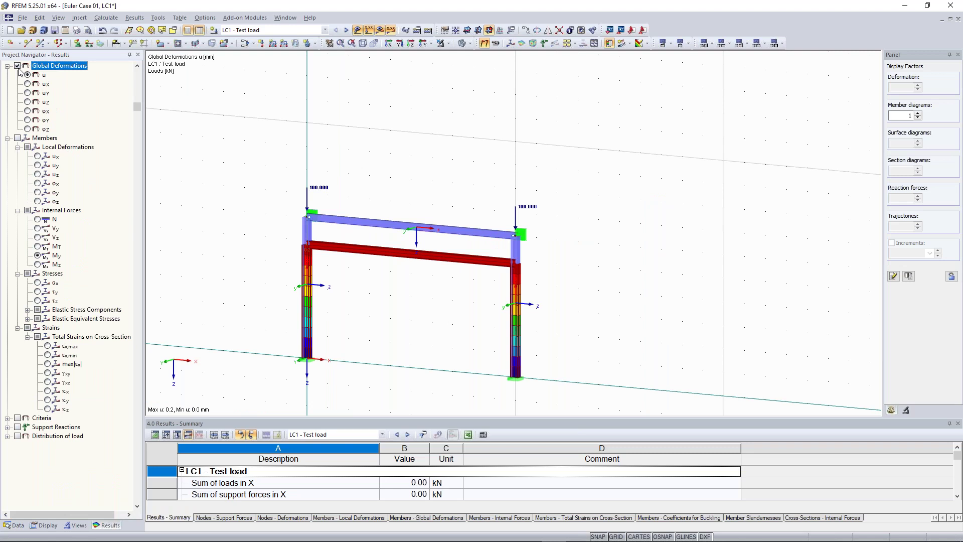
pyautogui.moveTo(311, 212); pyautogui.dragTo(368, 206, button='middle')
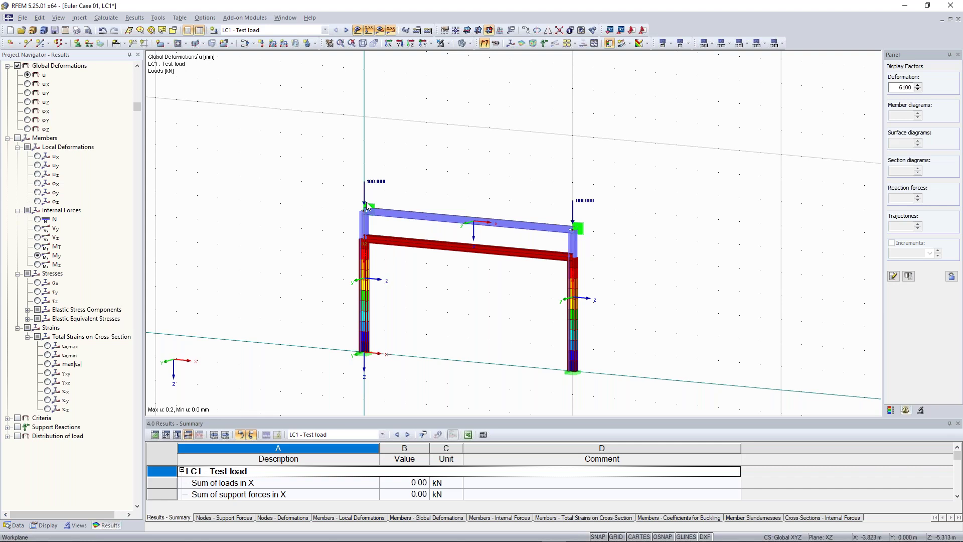
pyautogui.scroll(1, 346, 231)
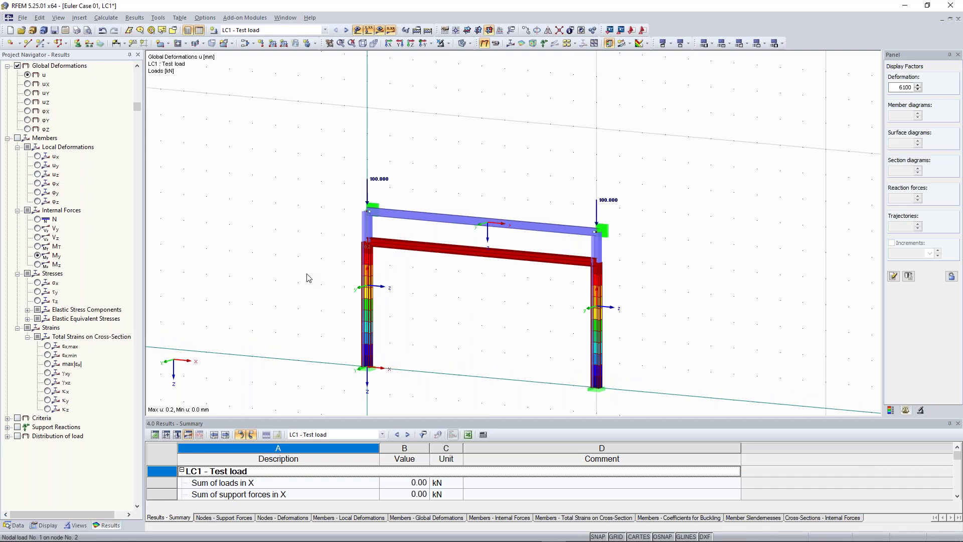
# Step: Apply a uniform member load of 10 kN/m to the horizontal beam and display the internal forces My for LC1
pyautogui.click(272, 43)
pyautogui.click(647, 434)
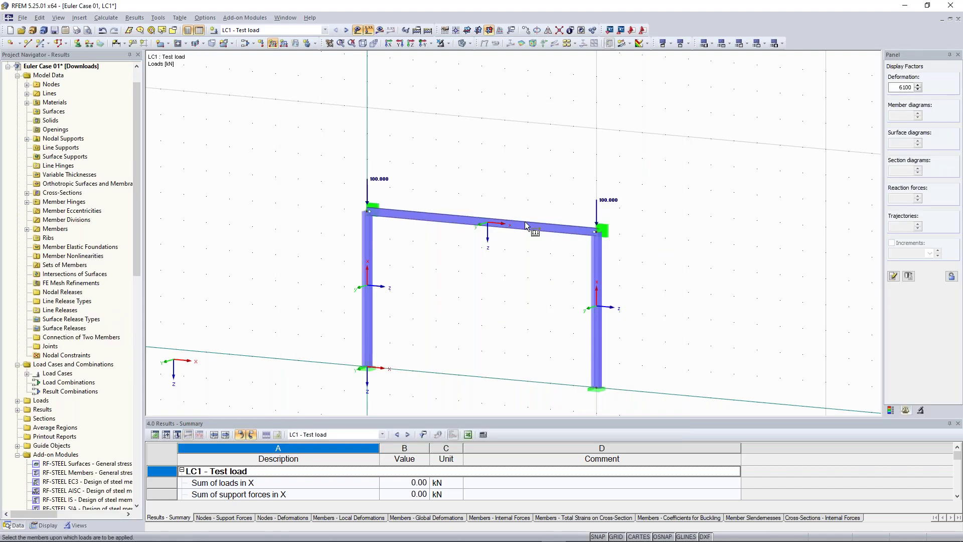
pyautogui.click(525, 225)
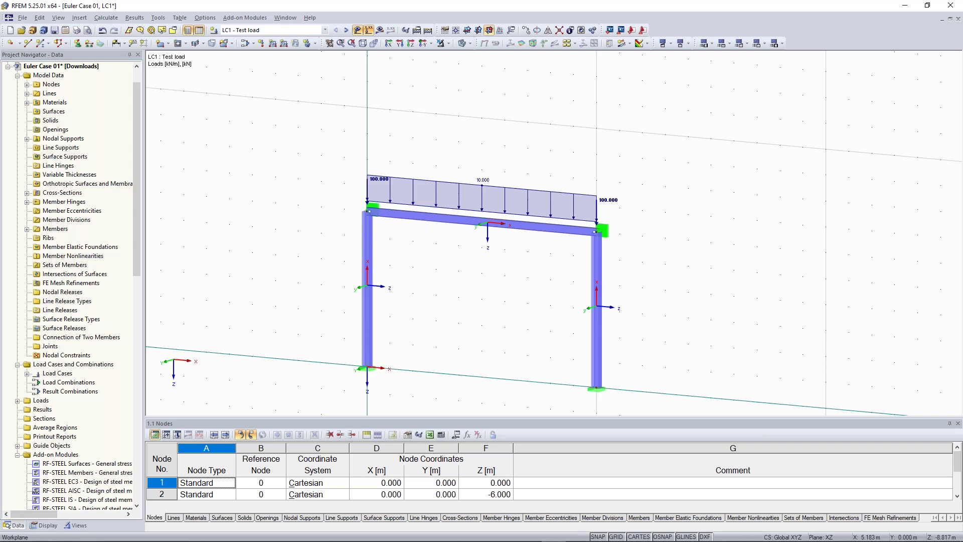
pyautogui.click(428, 30)
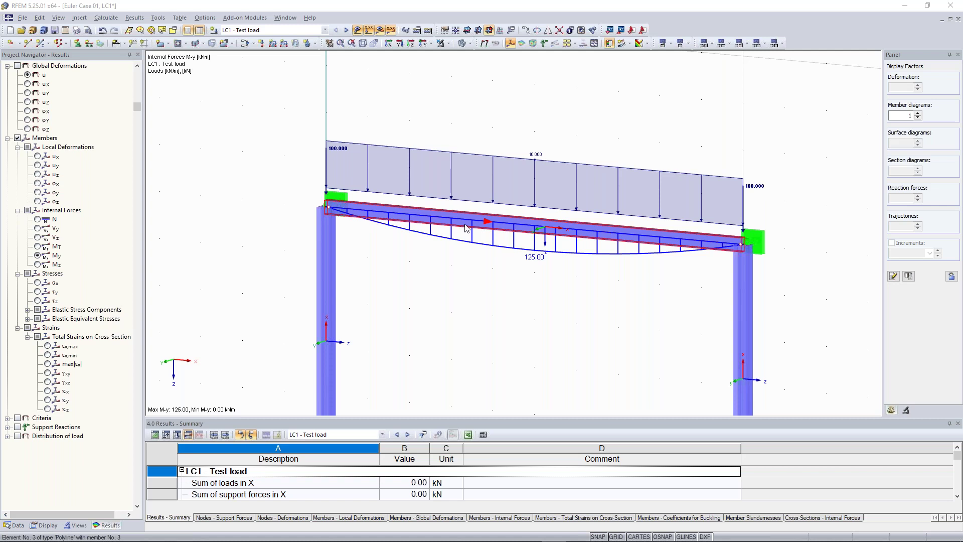
# Step: Set the member hinges at the start and end of the horizontal beam to None
pyautogui.doubleClick(465, 228)
pyautogui.click(501, 358)
pyautogui.click(501, 370)
pyautogui.click(501, 370)
pyautogui.click(481, 382)
# Step: Change the member type of the horizontal beam to Truss and apply the change
pyautogui.click(592, 185)
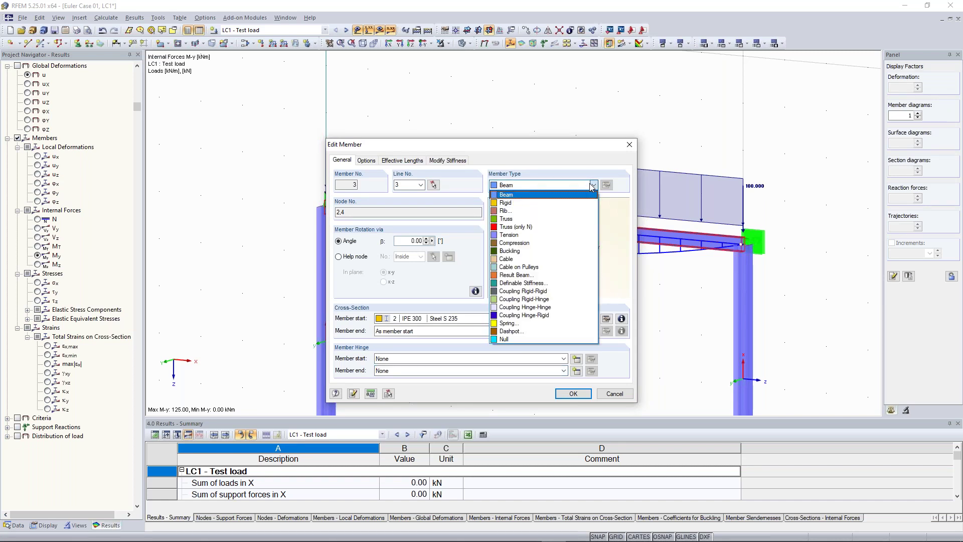
pyautogui.click(547, 219)
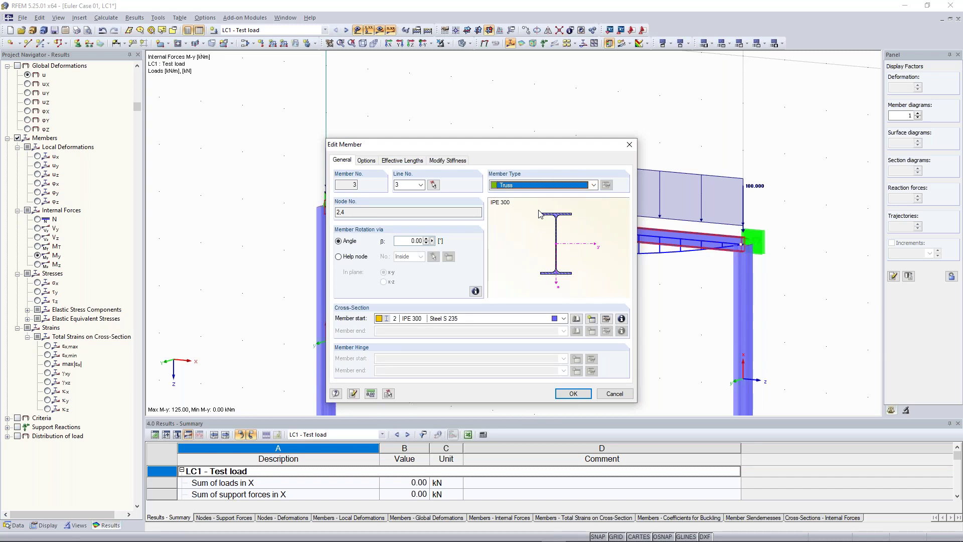
pyautogui.hotkey('ctrl', 'Tab')
pyautogui.hotkey('ctrl', 'Tab')
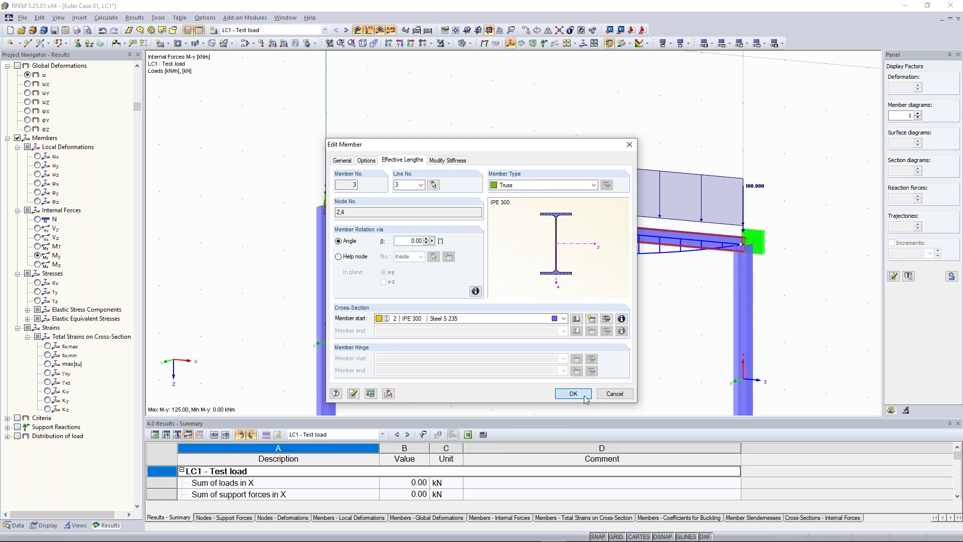
pyautogui.hotkey('ctrl', 'Tab')
pyautogui.hotkey('ctrl', 'Tab')
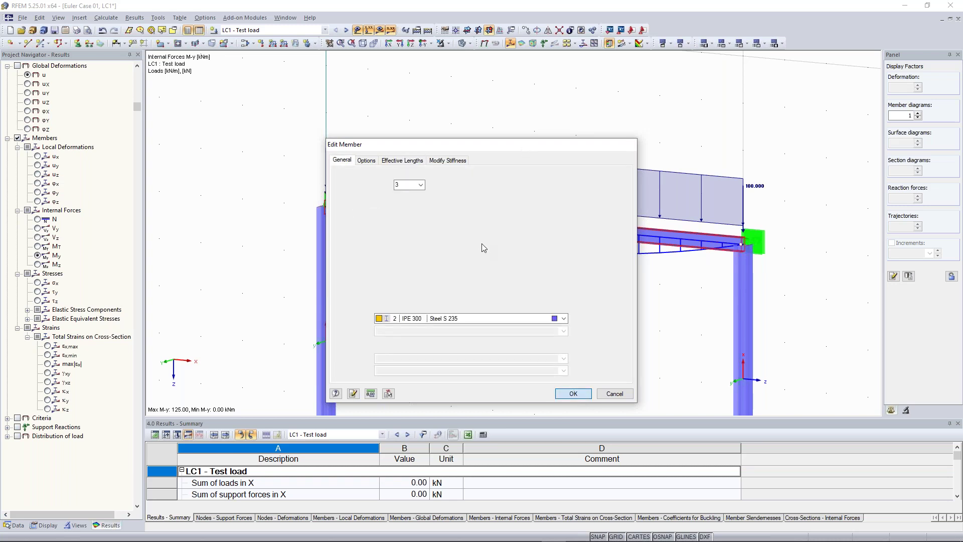
pyautogui.press('Return')
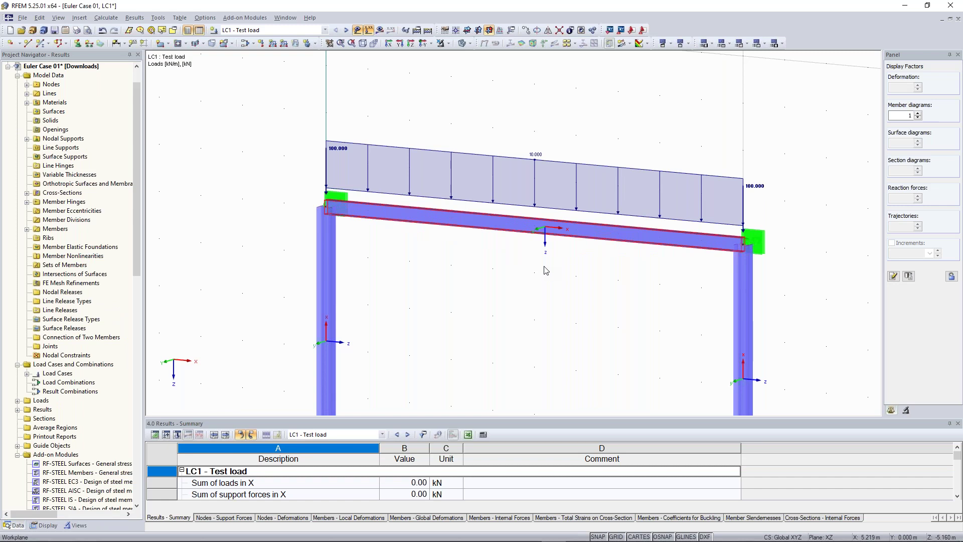
# Step: Recalculate LC1 and display the bending moments My on the truss beam with the whole frame in view
pyautogui.click(379, 30)
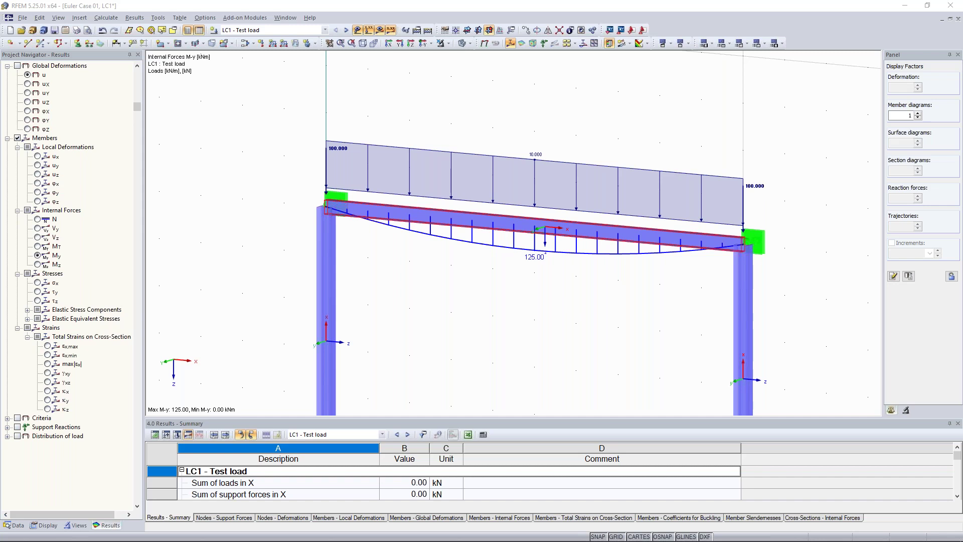
pyautogui.scroll(-2, 634, 319)
pyautogui.scroll(-1, 633, 319)
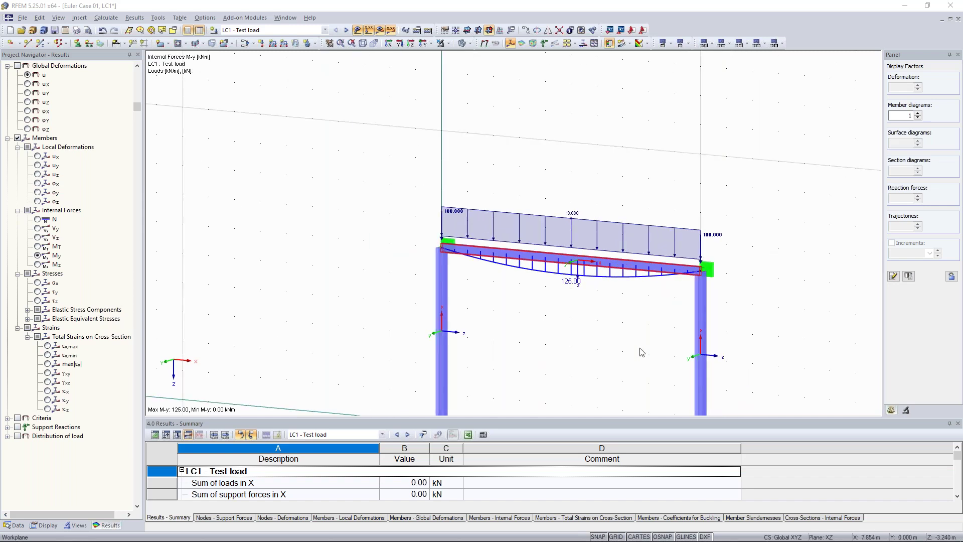
pyautogui.moveTo(633, 318); pyautogui.dragTo(609, 283, button='middle')
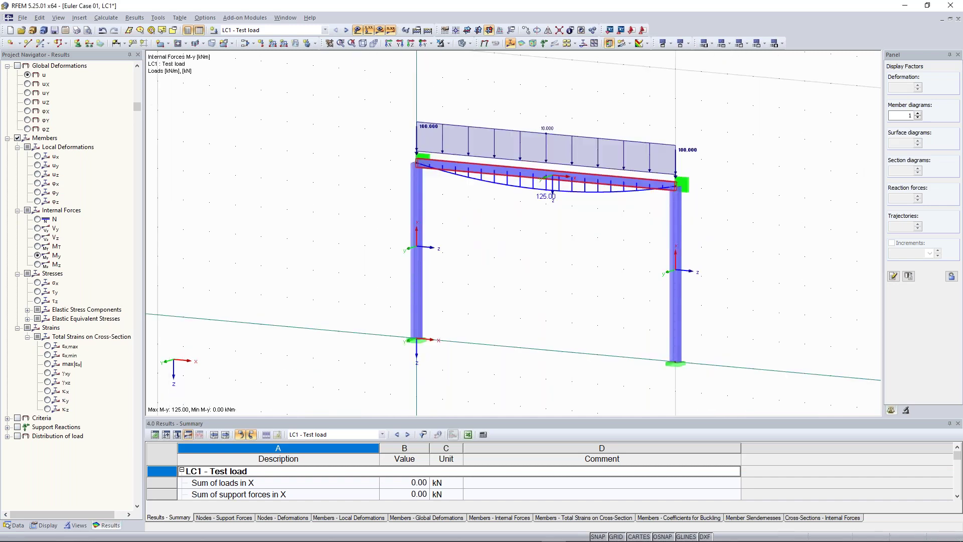
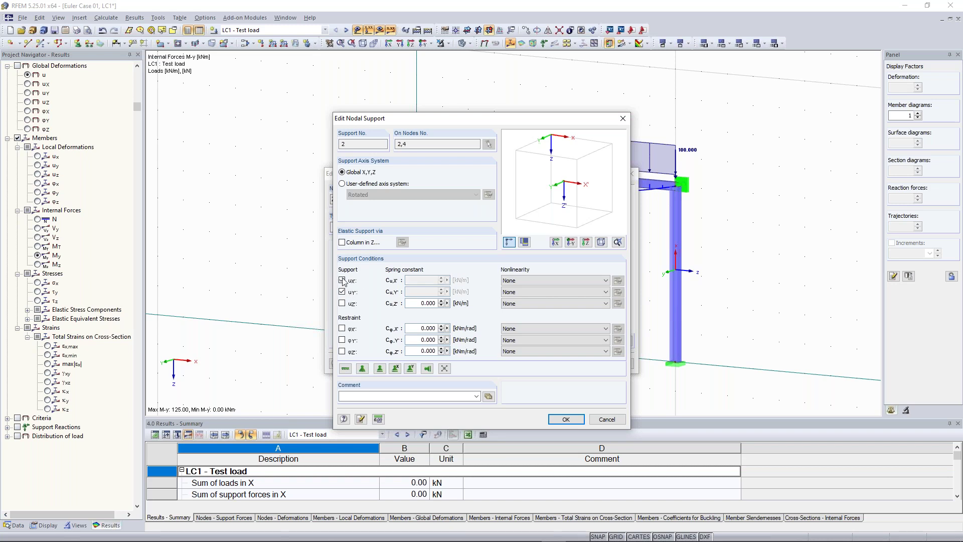
# Step: Apply the nodal support with uX and uY fixed to beam-end nodes 2 and 4, and review the support type on node 2
pyautogui.click(566, 419)
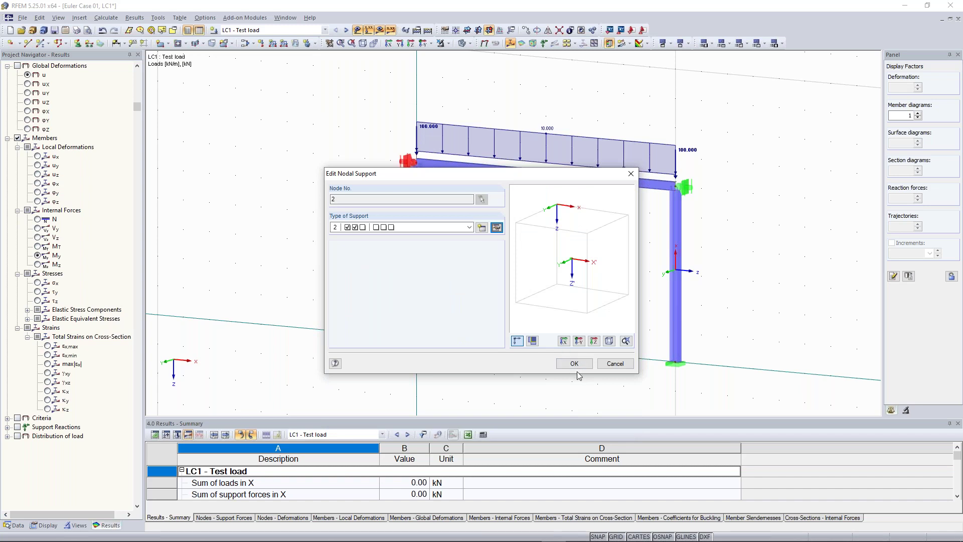
pyautogui.click(574, 364)
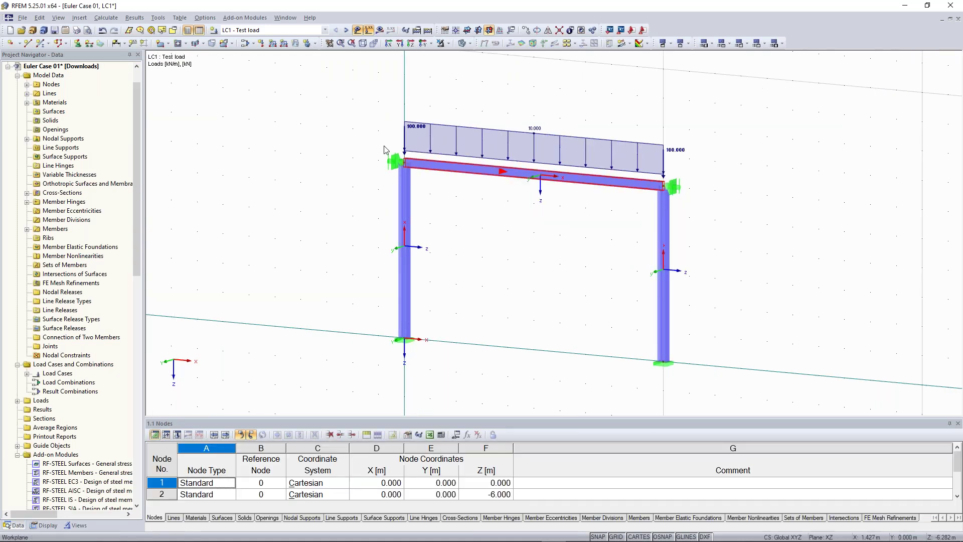
pyautogui.scroll(1, 371, 141)
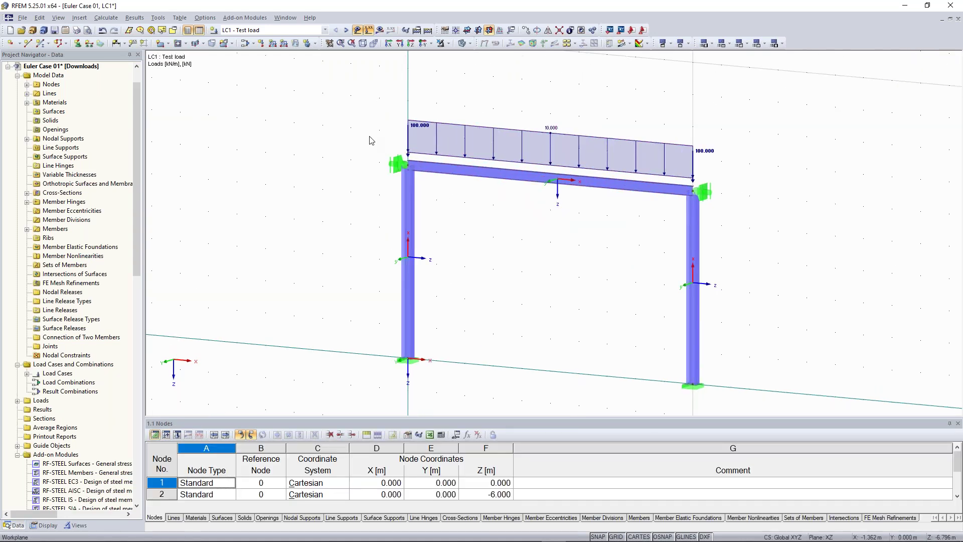
pyautogui.doubleClick(399, 165)
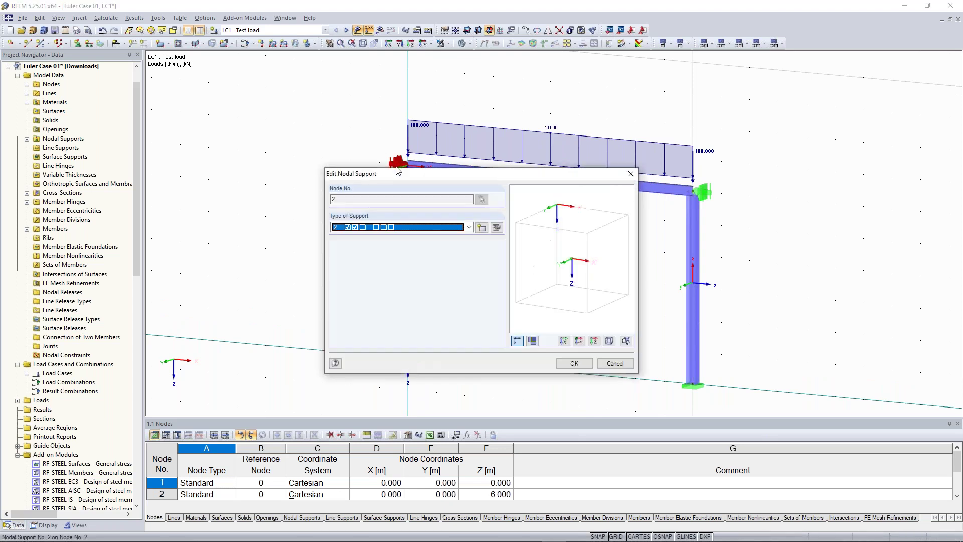
pyautogui.press('Escape')
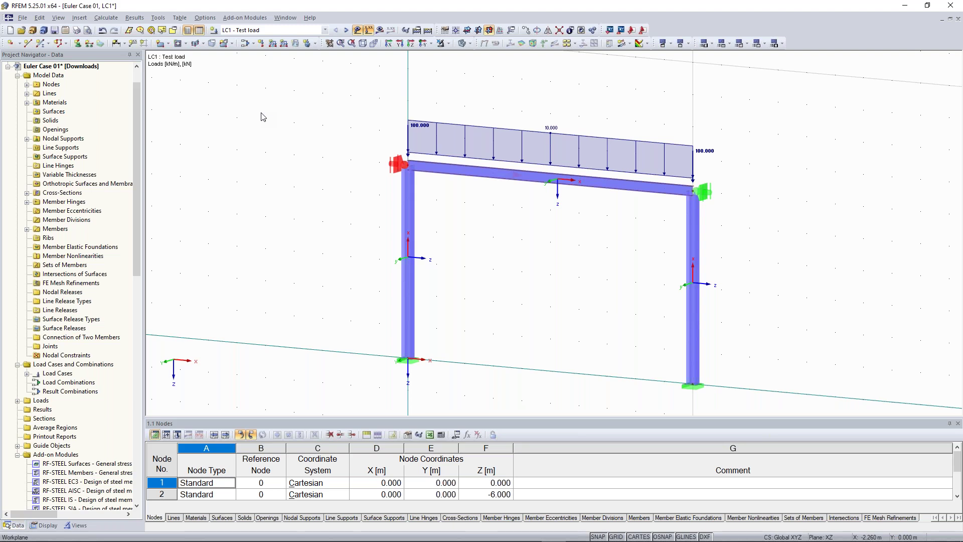
pyautogui.click(262, 117)
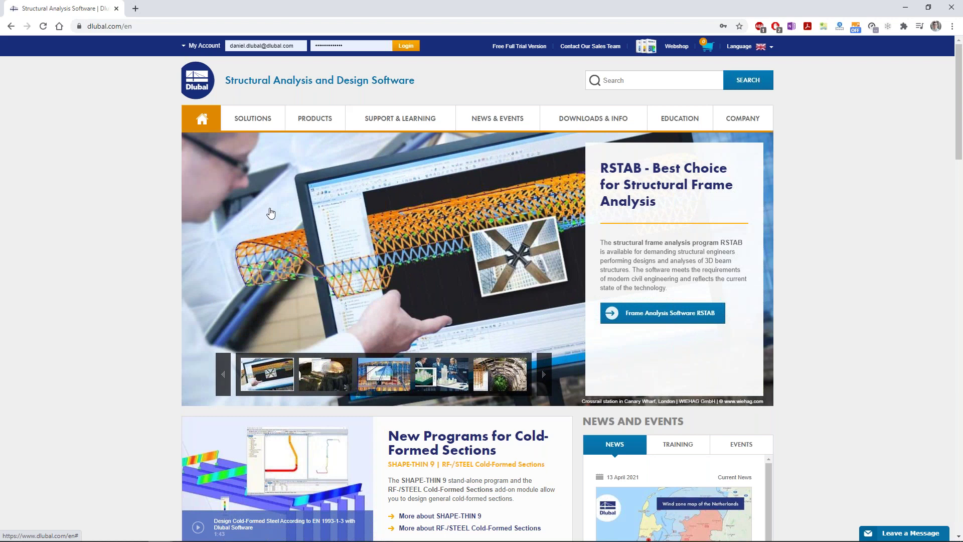
# Step: Switch to the Dlubal website in the browser, open its Online Training page in a new tab and look through the listed courses
pyautogui.moveTo(252, 132)
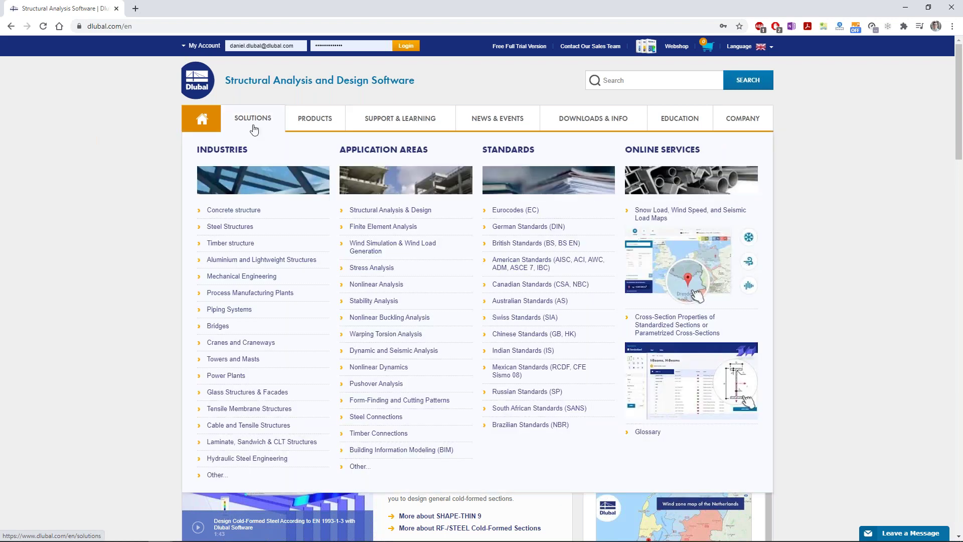
pyautogui.moveTo(389, 129)
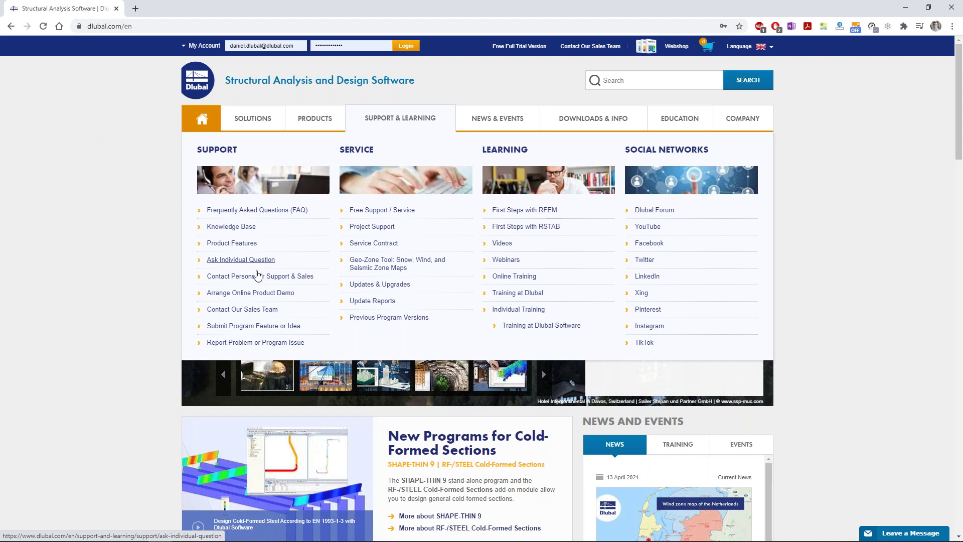
pyautogui.scroll(-2, 188, 287)
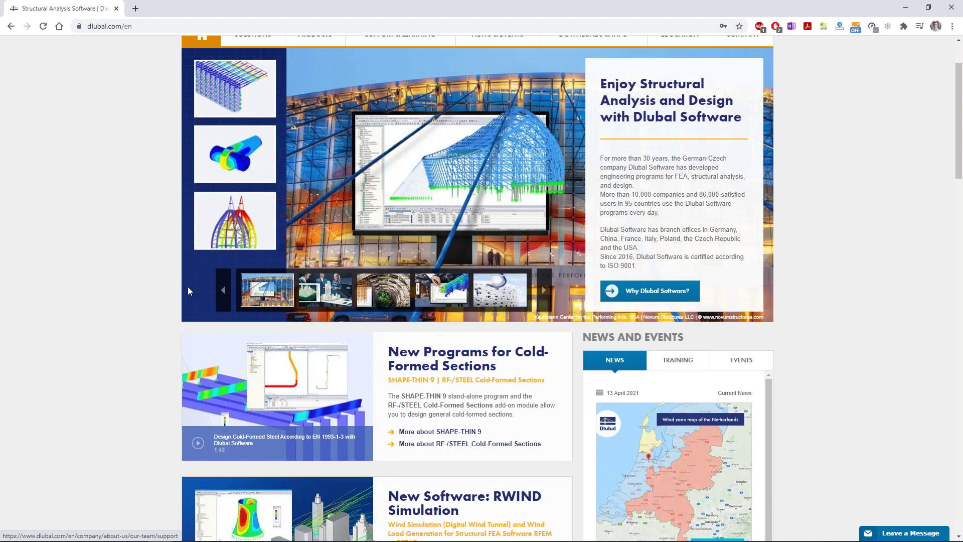
pyautogui.scroll(2, 187, 287)
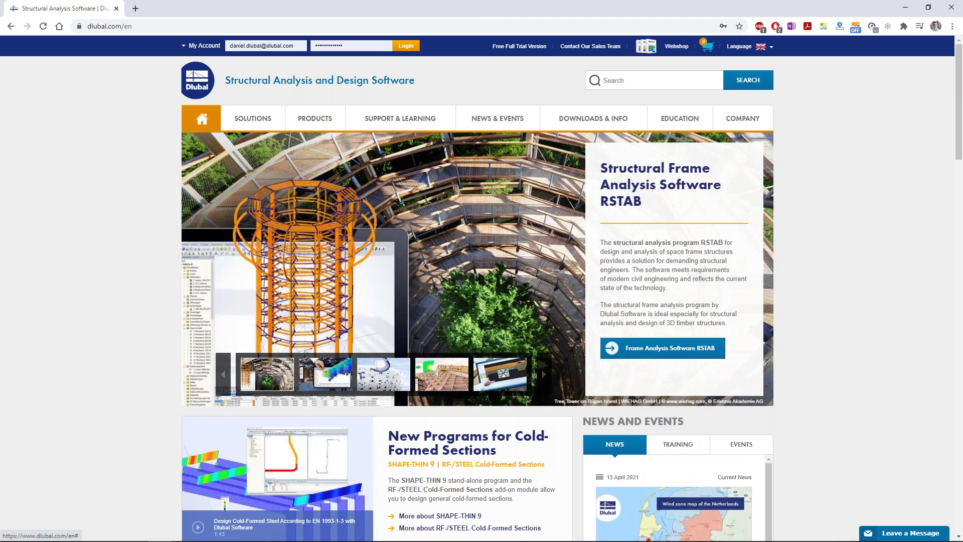
pyautogui.middleClick(435, 192)
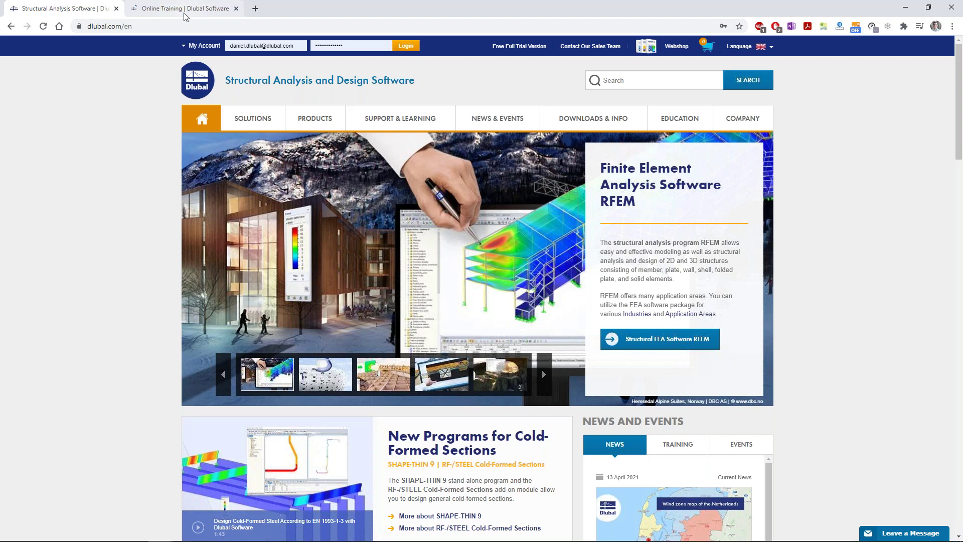
pyautogui.click(185, 9)
pyautogui.scroll(-5, 471, 409)
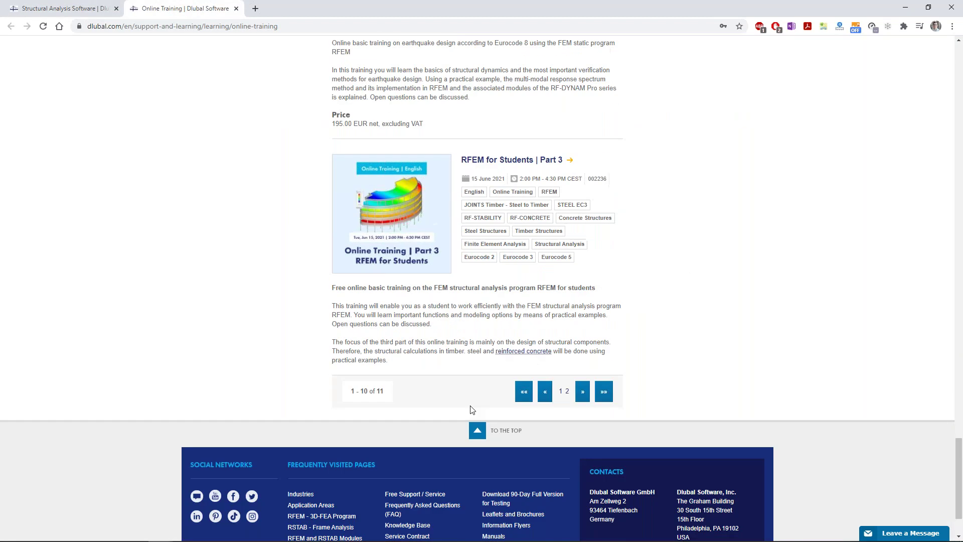
pyautogui.scroll(15, 499, 217)
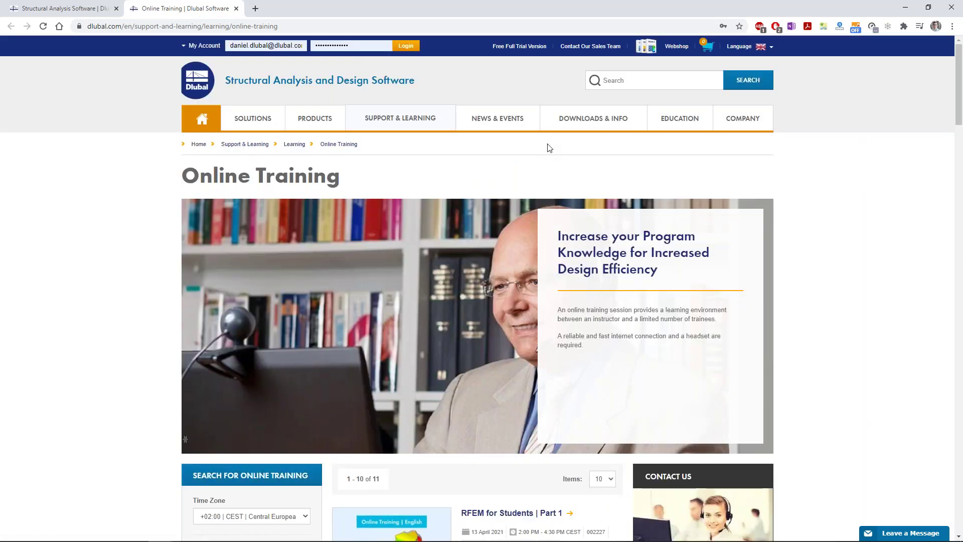
# Step: Open the Steel Hall model page from the website's Structural Analysis Models to Download
pyautogui.moveTo(565, 122)
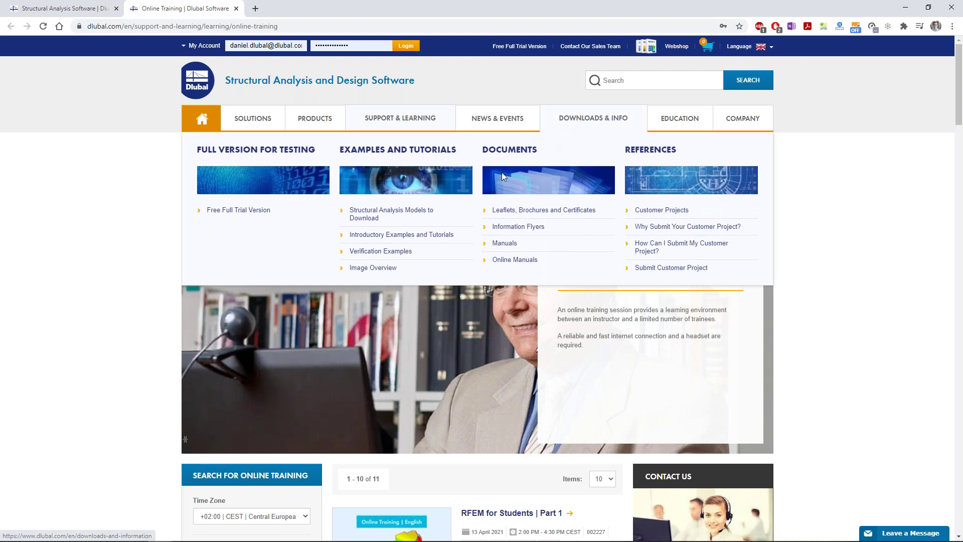
pyautogui.click(382, 215)
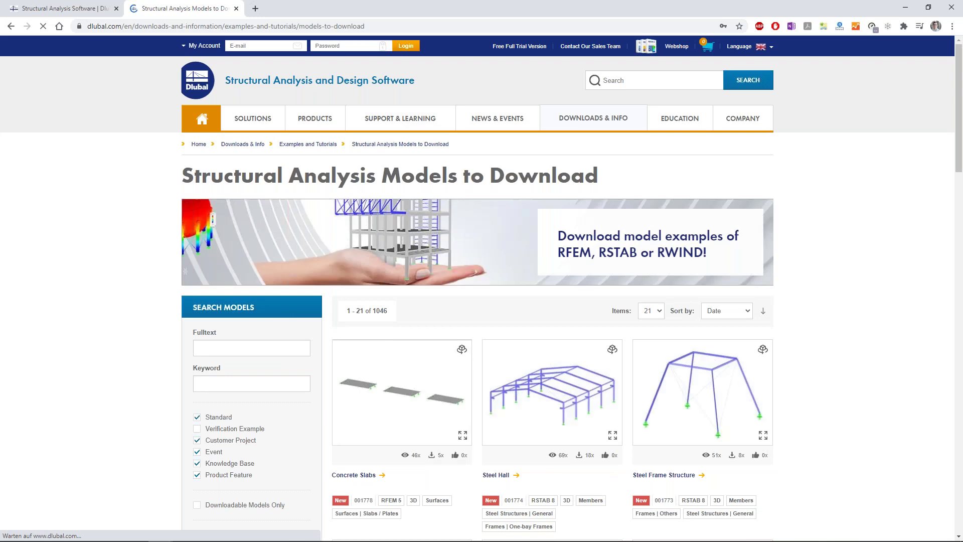
pyautogui.scroll(-2, 369, 290)
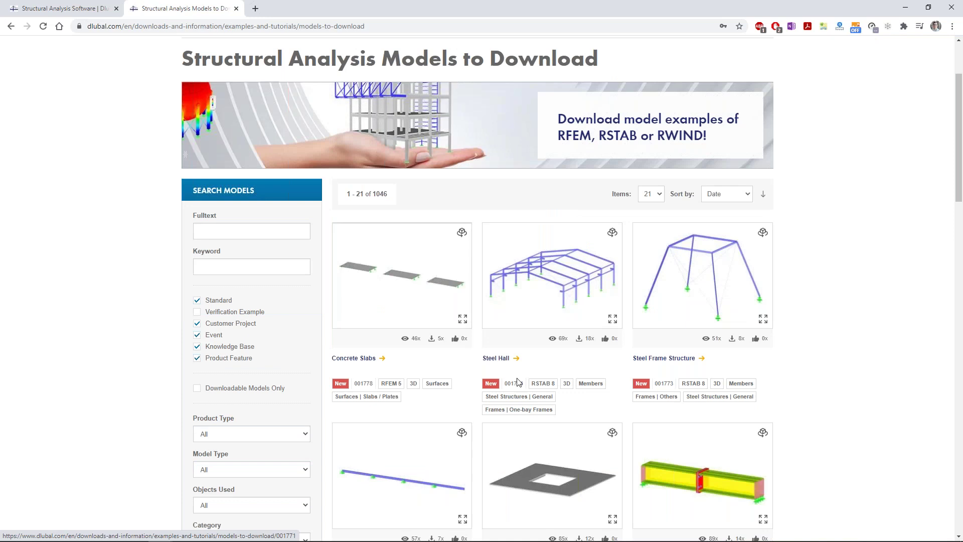
pyautogui.click(496, 358)
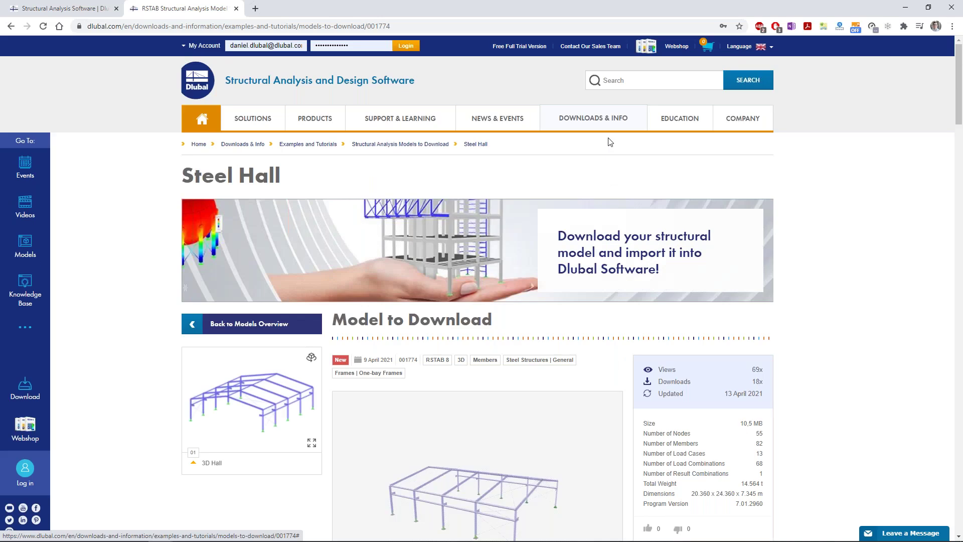
pyautogui.moveTo(610, 142)
pyautogui.moveTo(486, 490); pyautogui.dragTo(485, 491)
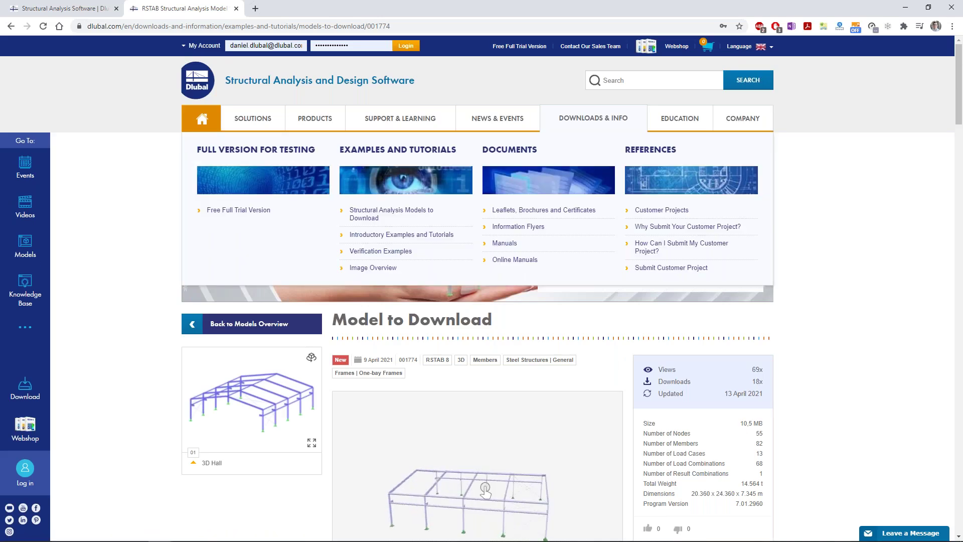
# Step: Open the Infotainment Good to Know e-learning videos from the website's Education section
pyautogui.moveTo(680, 119)
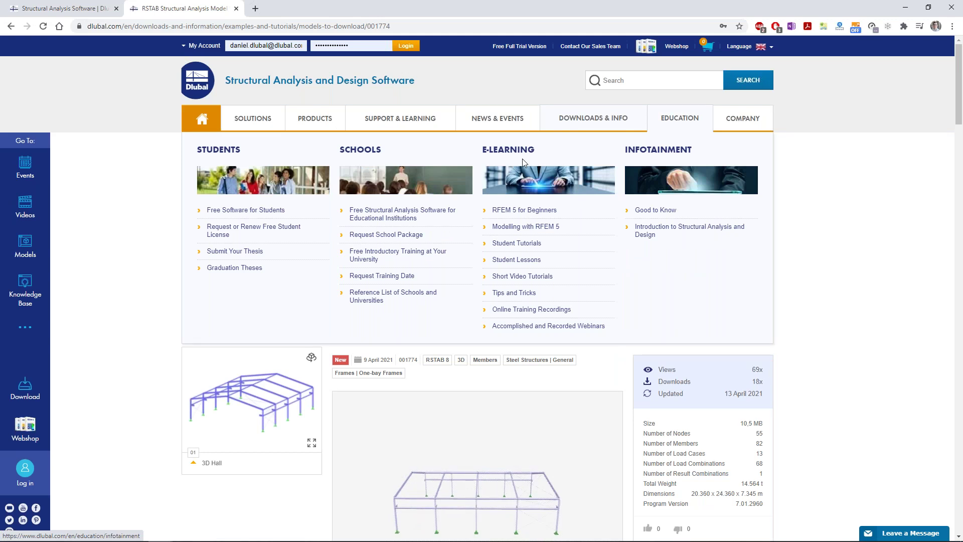
pyautogui.moveTo(464, 489); pyautogui.dragTo(449, 504)
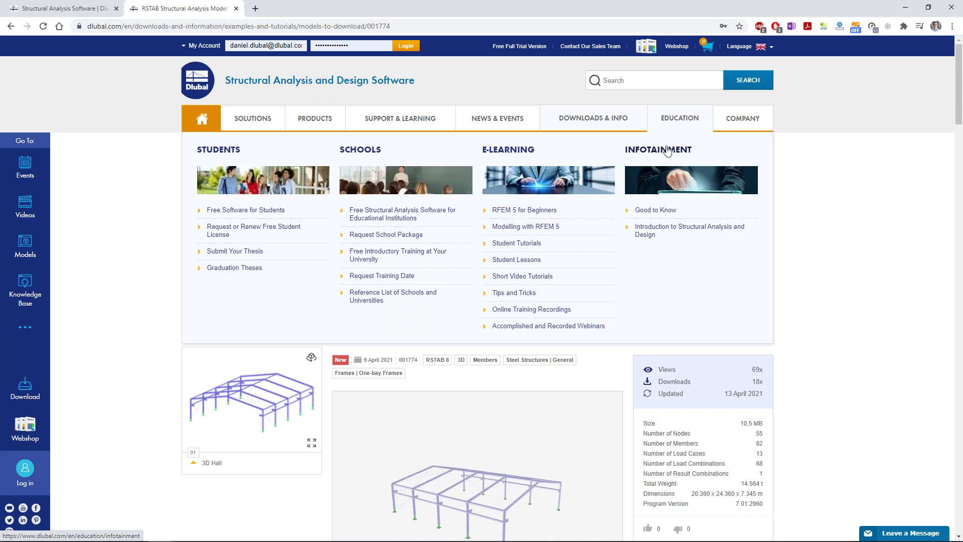
pyautogui.click(648, 235)
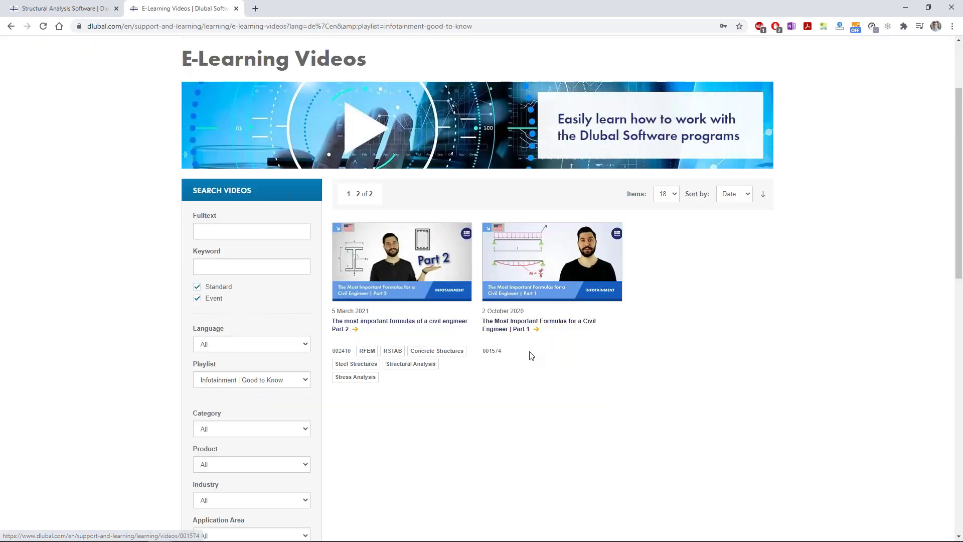
pyautogui.hotkey('ctrl', 'l')
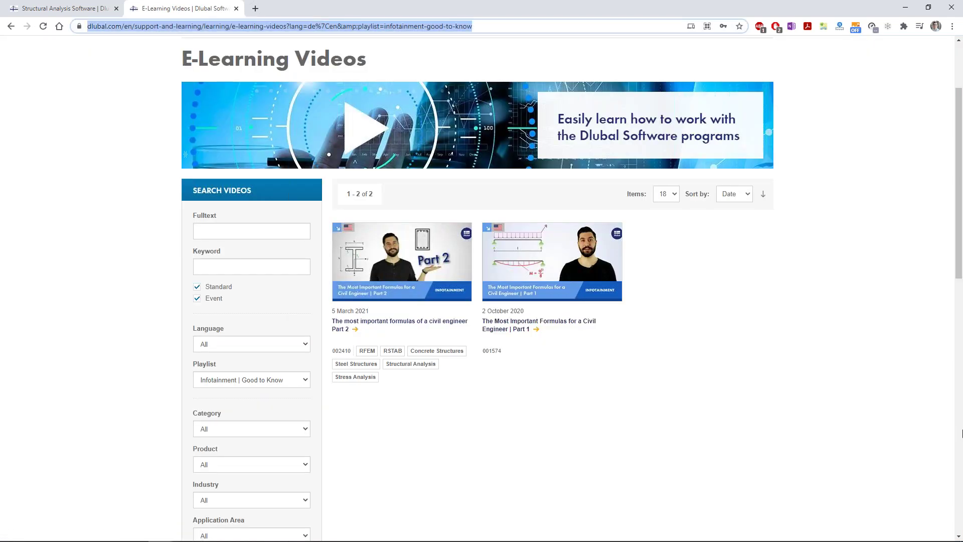
pyautogui.hotkey('alt', 'Tab')
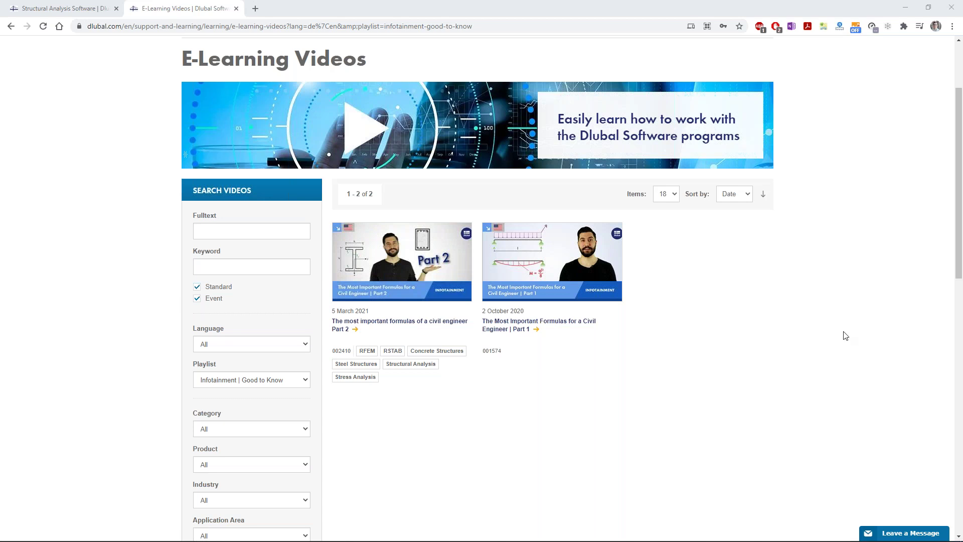
# Step: Switch back to RFEM, then calculate and display the RF-STABILITY CA1 stability analysis for the two-column frame
pyautogui.moveTo(463, 527)
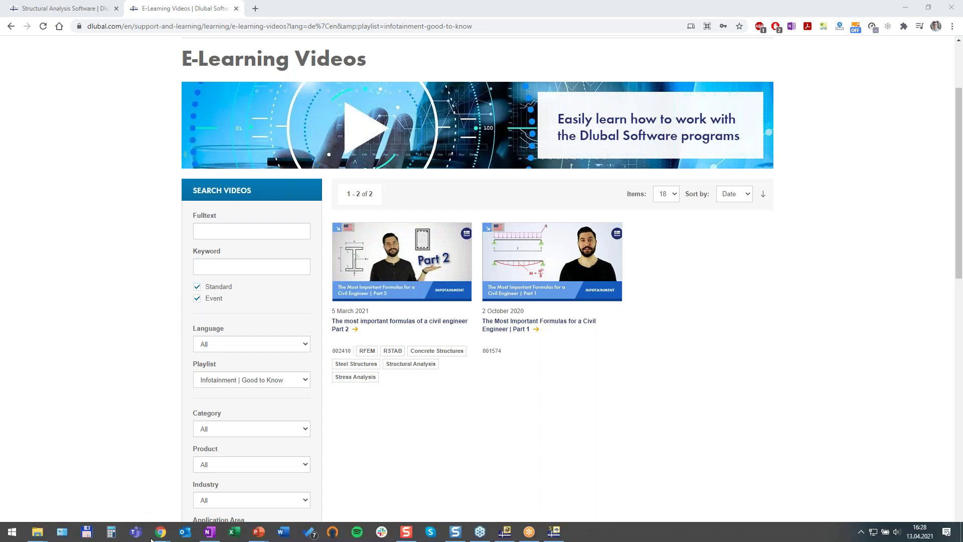
pyautogui.click(554, 531)
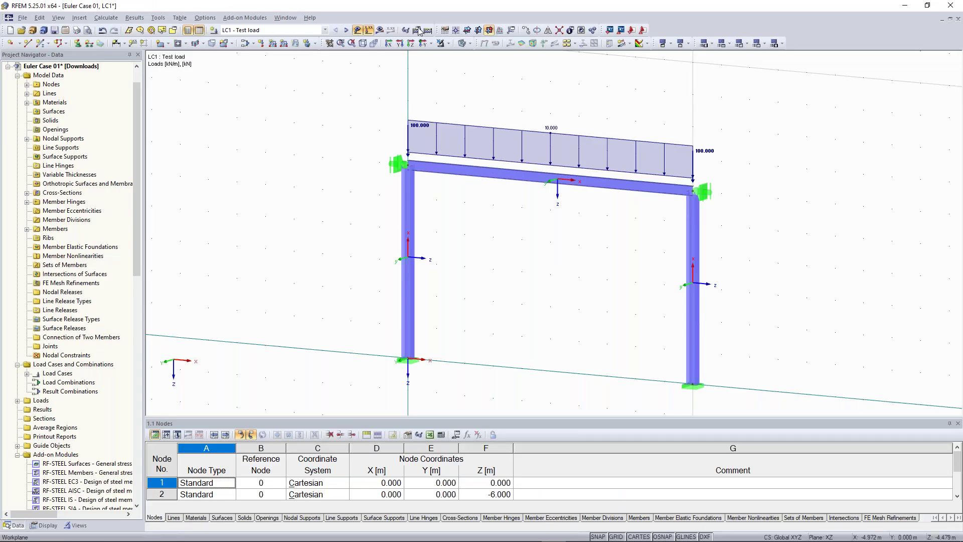
pyautogui.click(346, 30)
pyautogui.click(428, 30)
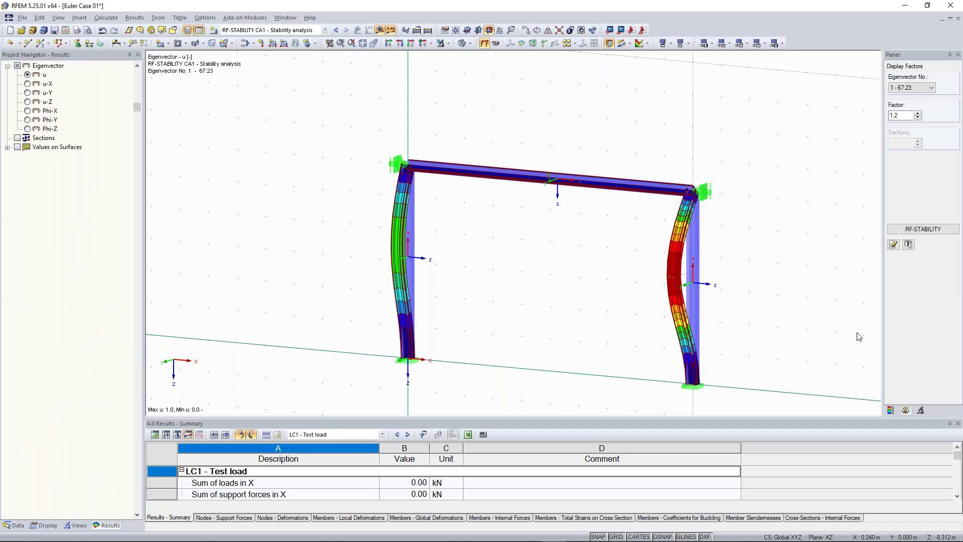
# Step: Display eigenvectors 2 and 3 of the frame and examine the buckling shapes of both columns
pyautogui.scroll(-1, 720, 130)
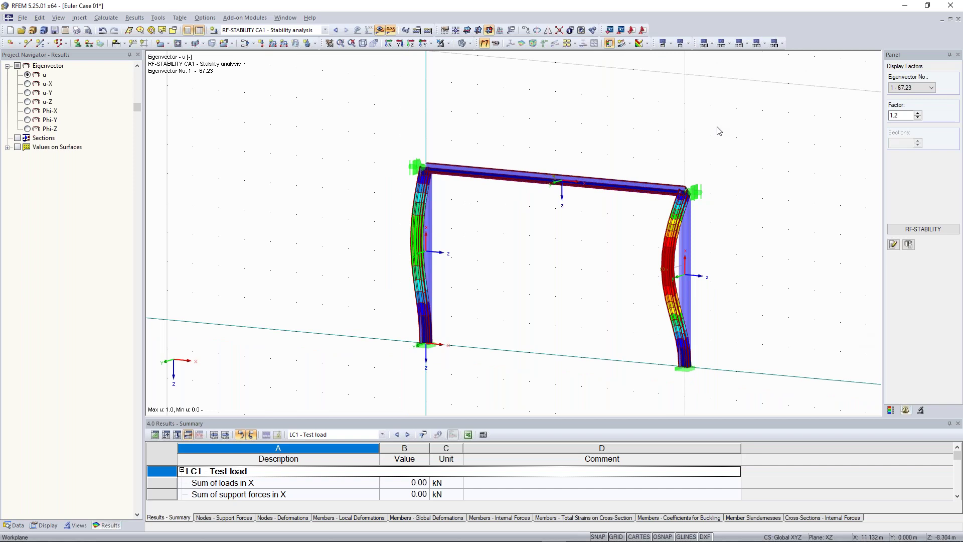
pyautogui.press('Down')
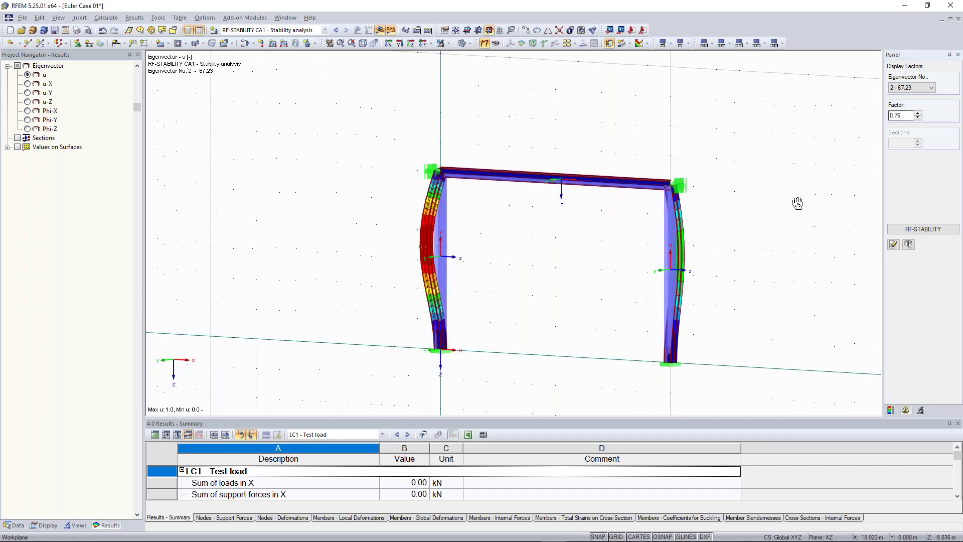
pyautogui.click(908, 88)
pyautogui.click(905, 107)
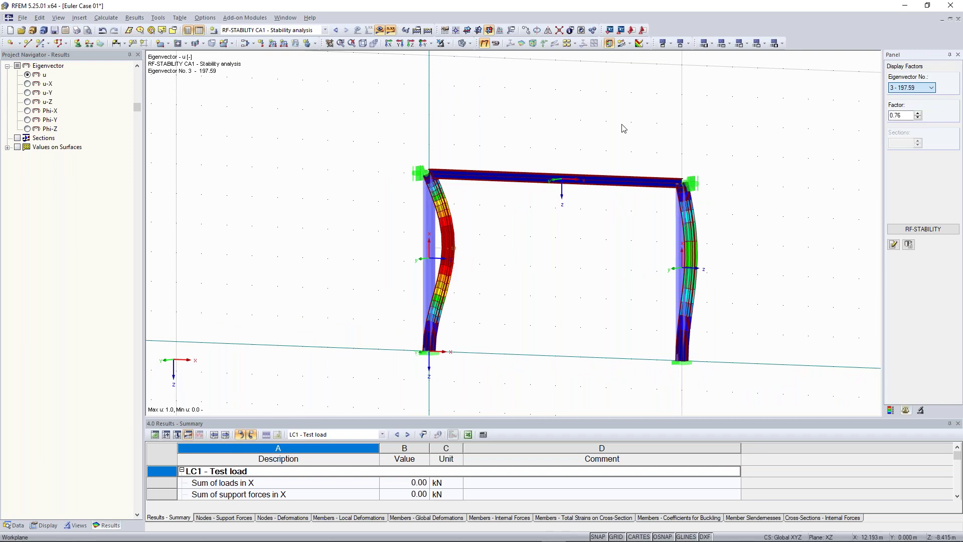
pyautogui.keyDown('ctrl'); pyautogui.moveTo(622, 144); pyautogui.dragTo(462, 126, button='middle'); pyautogui.keyUp('ctrl')
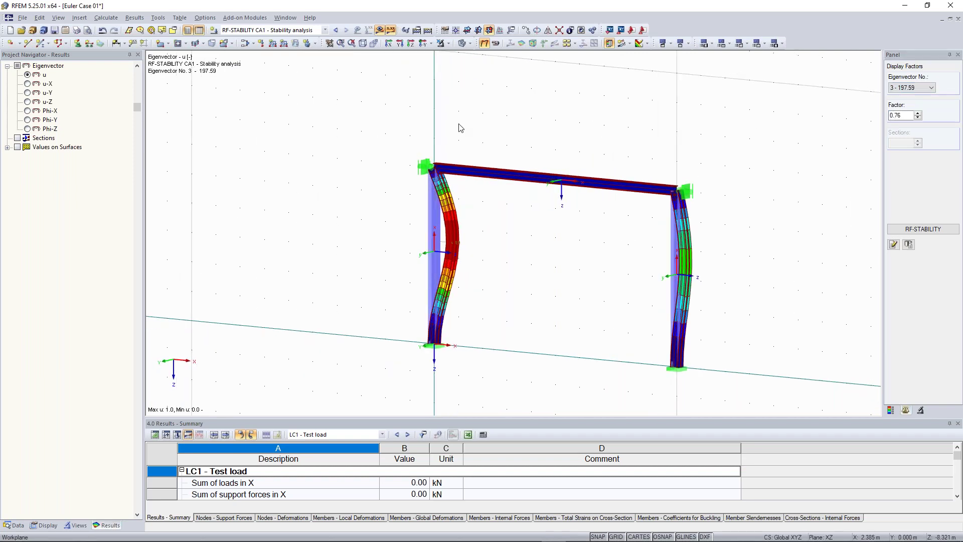
# Step: Switch to the Continuous Plate 01 model and examine the My diagram on the two-span beam in wireframe display
pyautogui.click(285, 17)
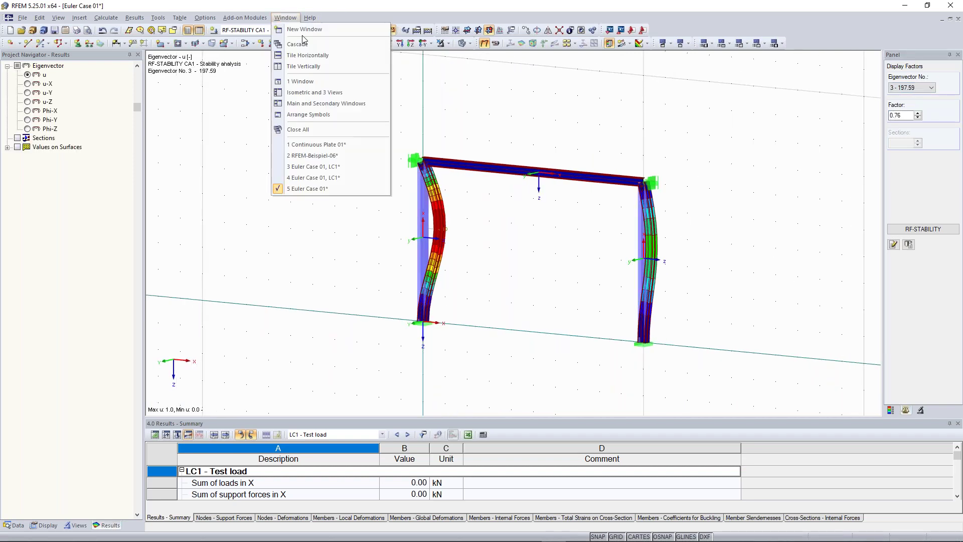
pyautogui.click(350, 145)
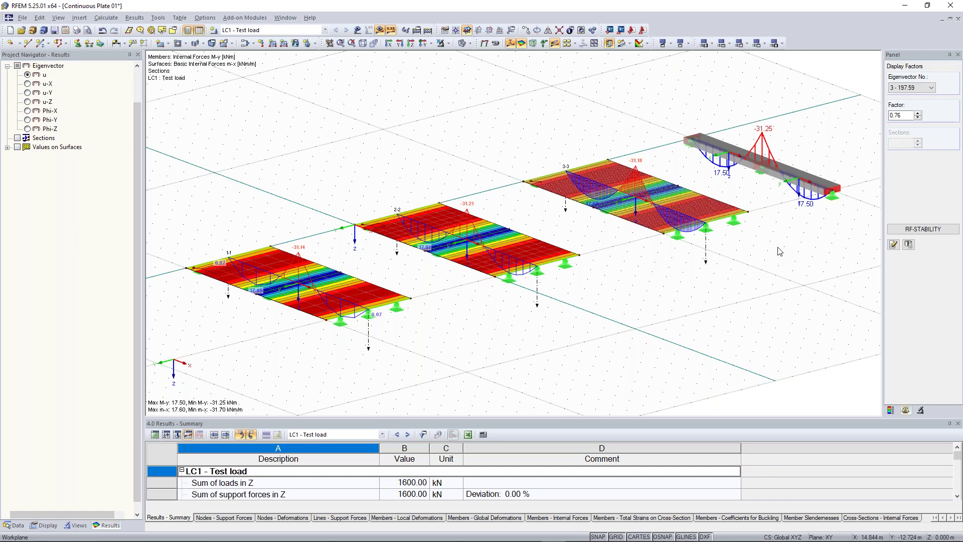
pyautogui.scroll(2, 630, 152)
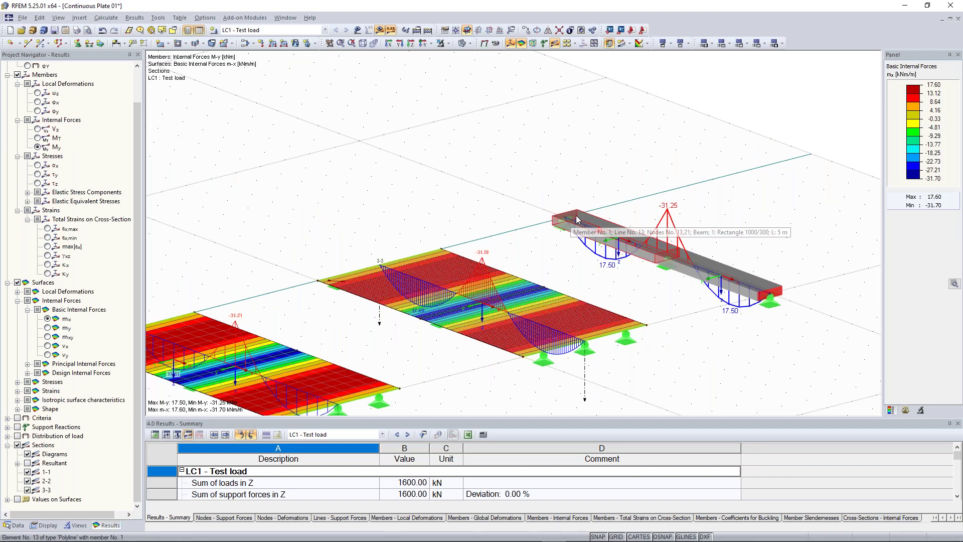
pyautogui.press('F7')
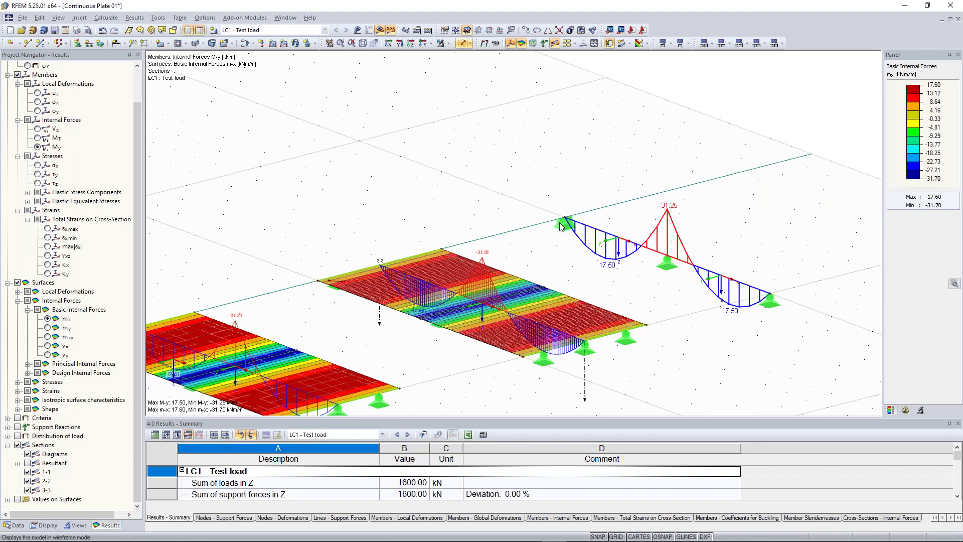
pyautogui.scroll(1, 514, 202)
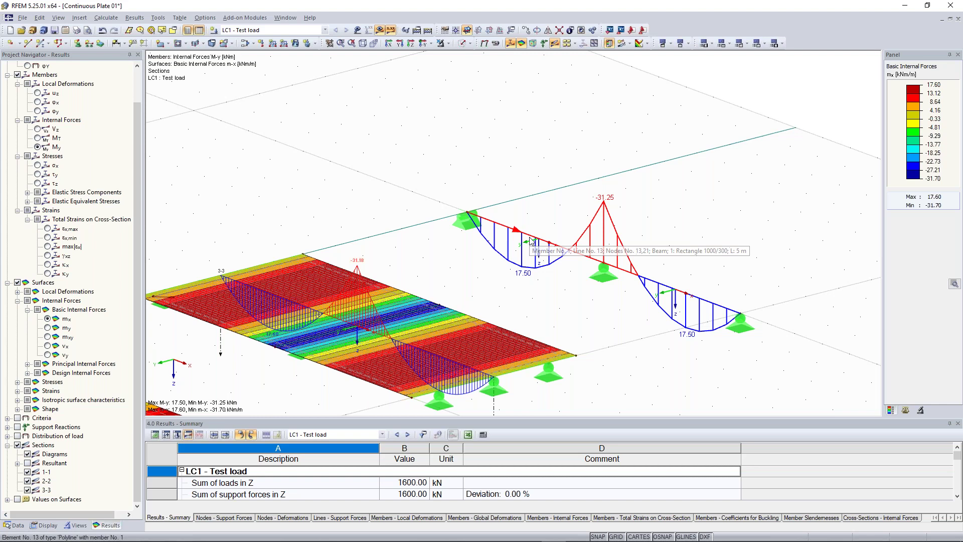
# Step: Release the φX restraint of the nodal support at node 13, the beam's start, and try calculating LC1 with it
pyautogui.doubleClick(460, 221)
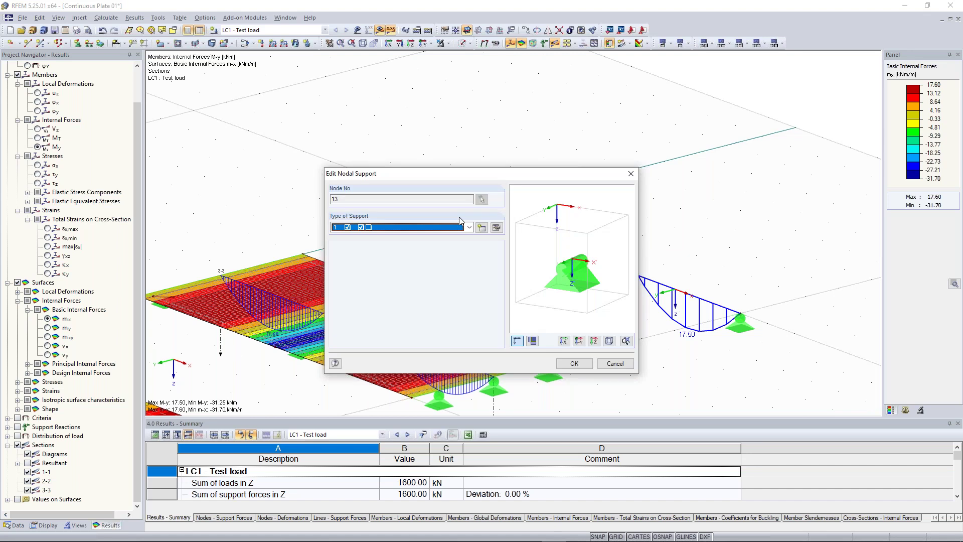
pyautogui.click(496, 228)
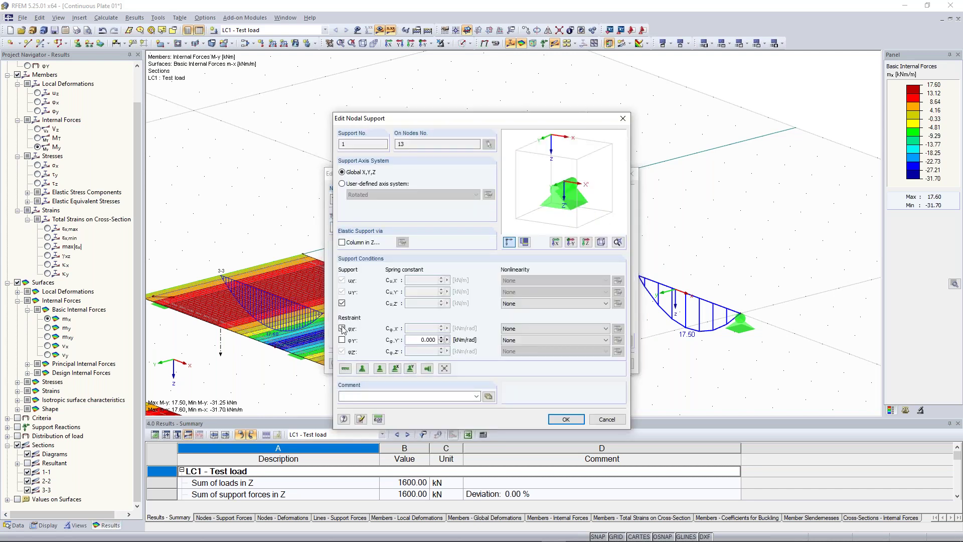
pyautogui.click(557, 421)
pyautogui.click(463, 299)
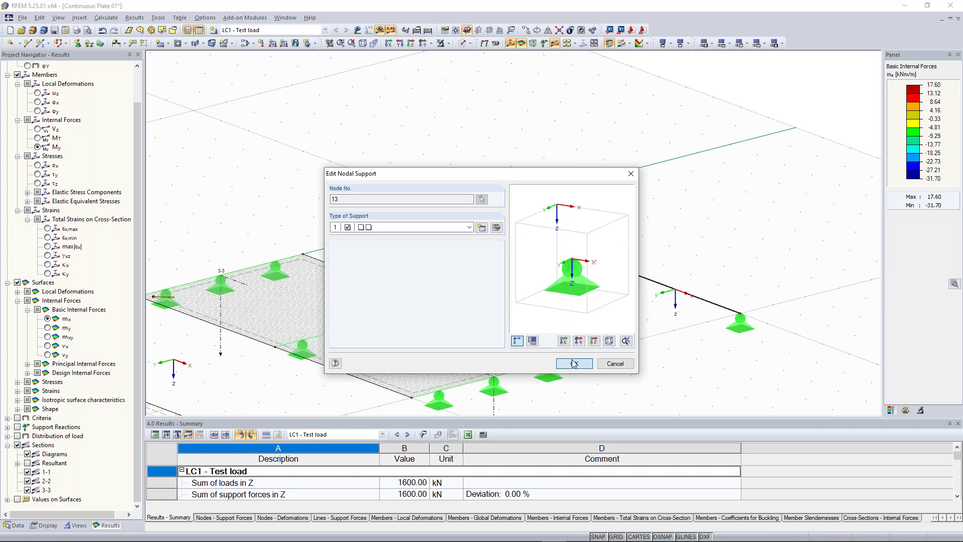
pyautogui.press('Return')
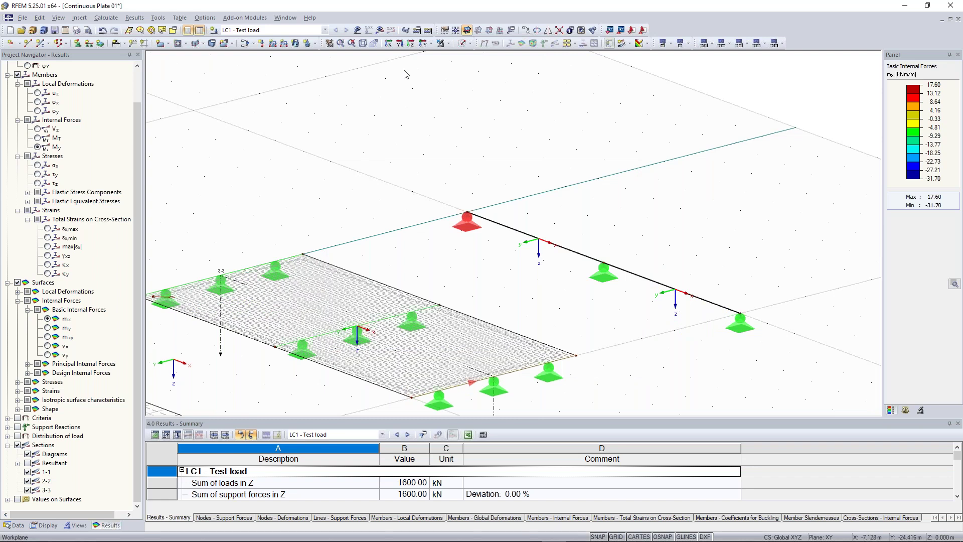
pyautogui.click(380, 29)
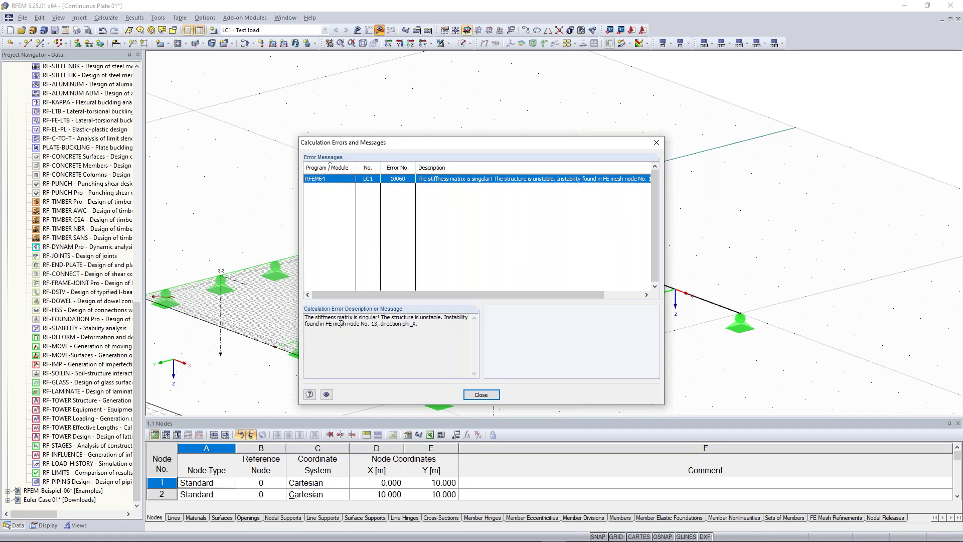
pyautogui.click(481, 394)
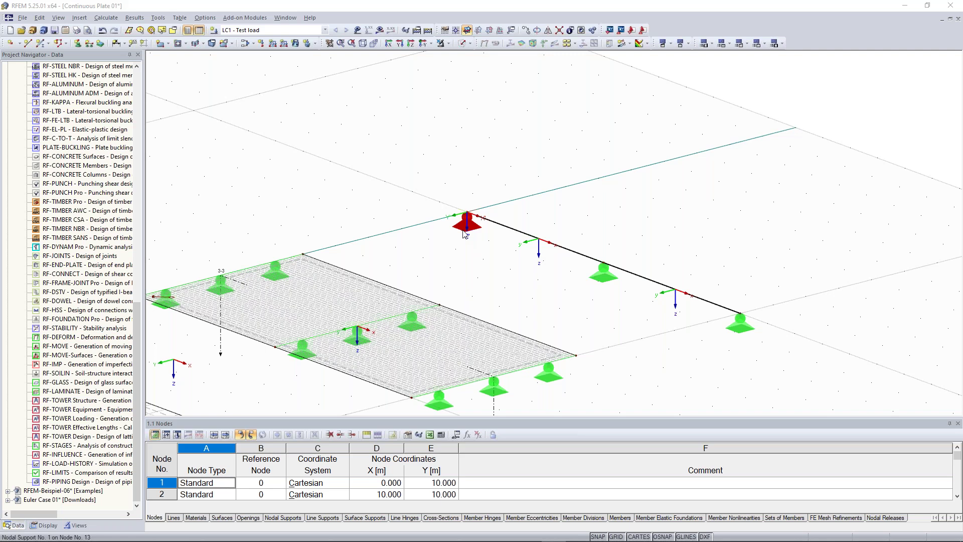
# Step: Restore the φX restraint on the nodal support at node 13 and recalculate LC1
pyautogui.doubleClick(464, 233)
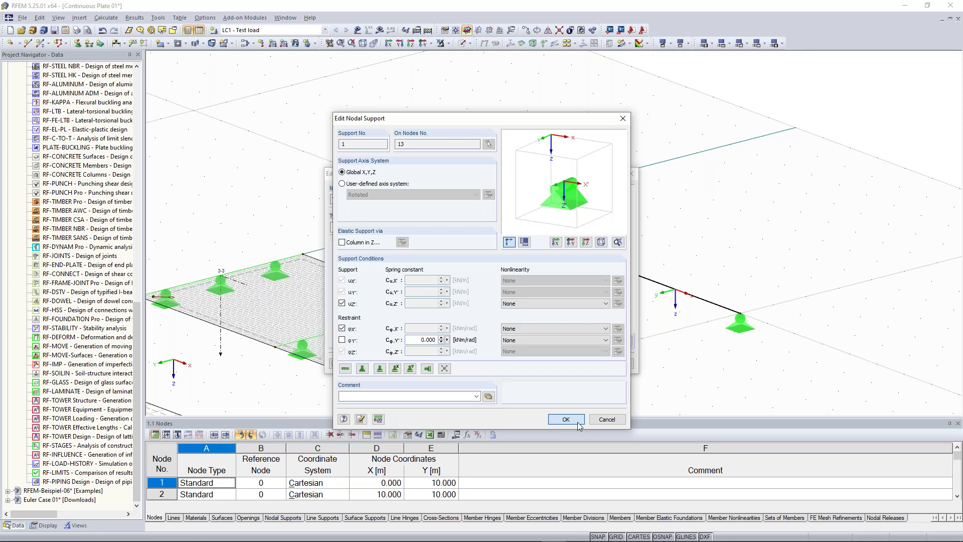
pyautogui.click(566, 419)
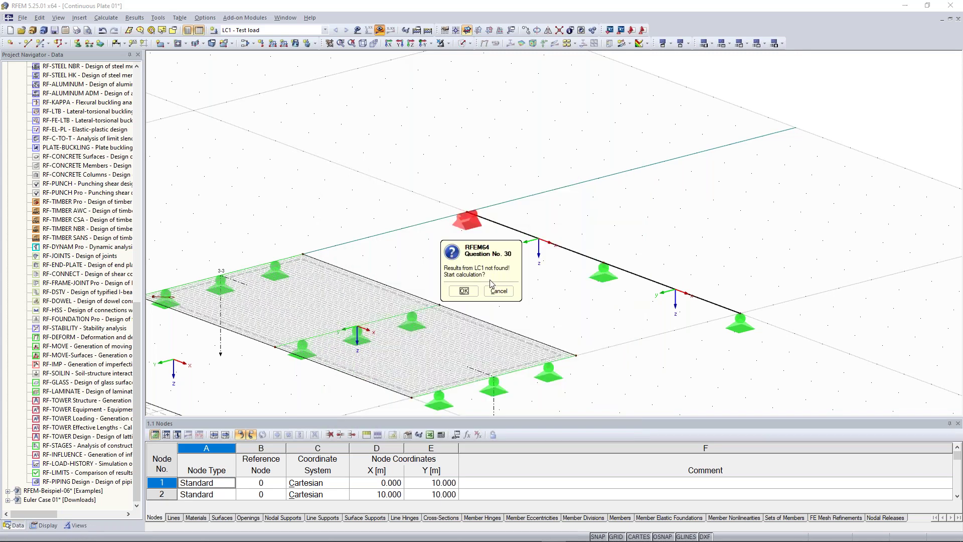
pyautogui.click(464, 288)
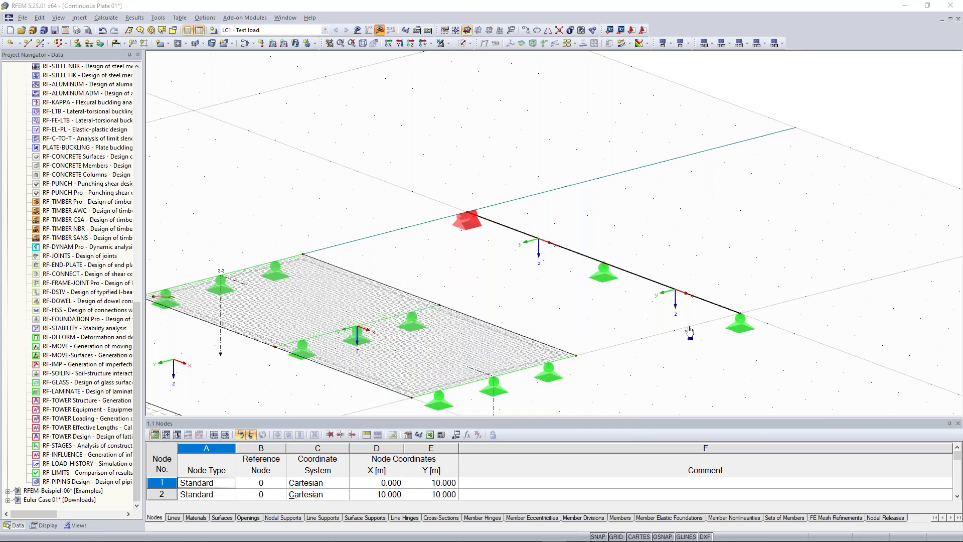